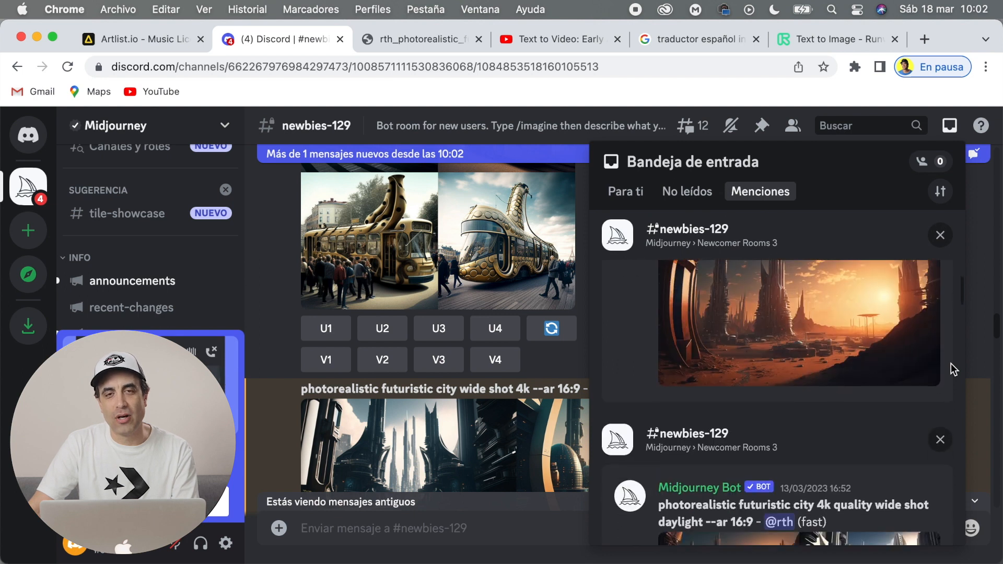
Open the wide shot and daylight wide shot futuristic city generations in the channel from the inbox mentions
scroll(951, 366, "down", 5)
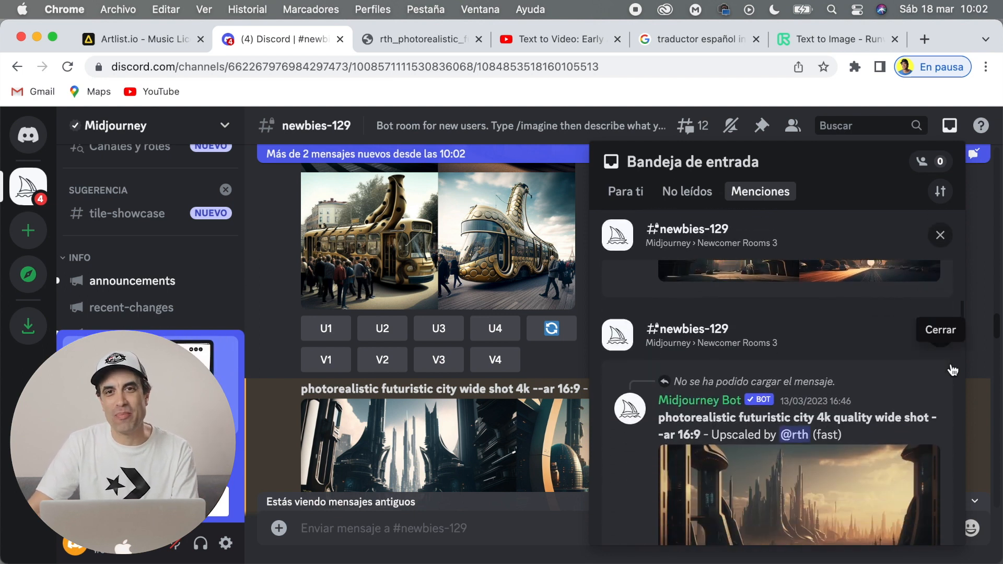
left_click(934, 313)
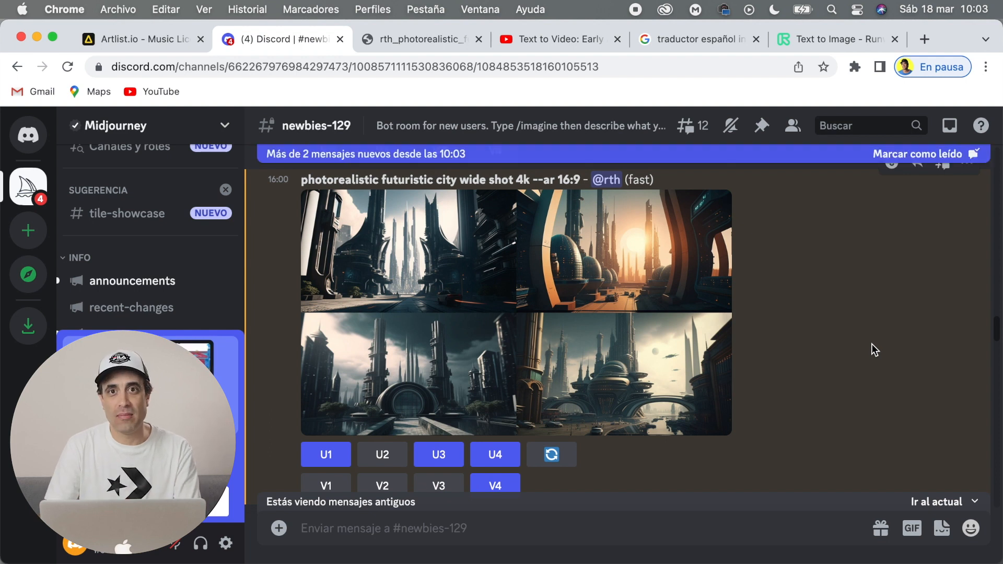
left_click(949, 126)
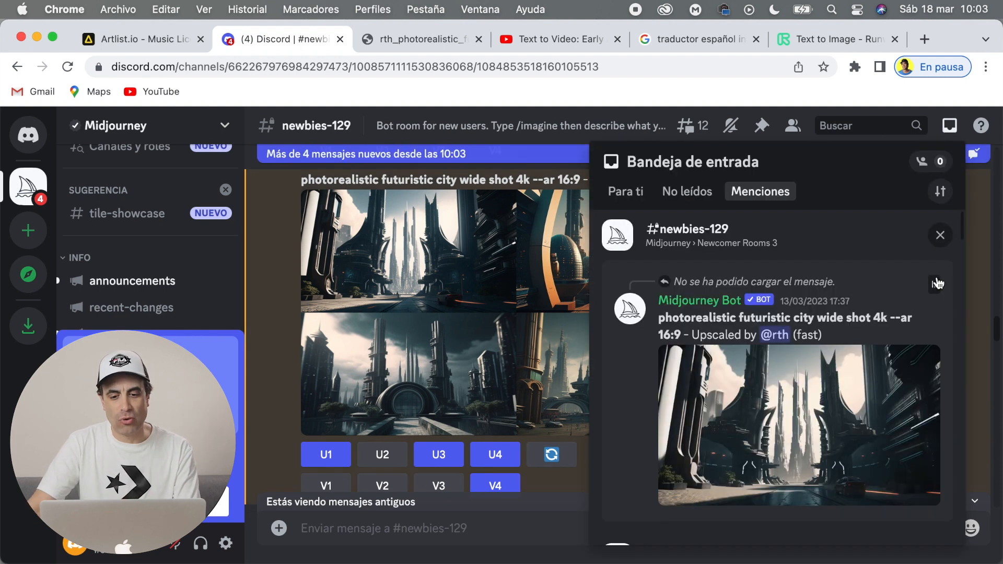
scroll(927, 365, "up", 5)
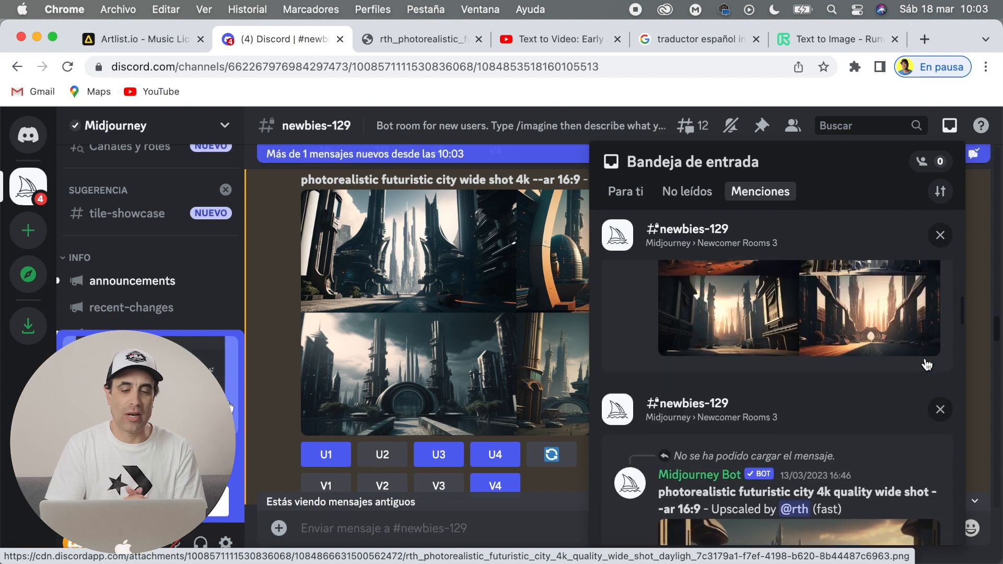
left_click(942, 278)
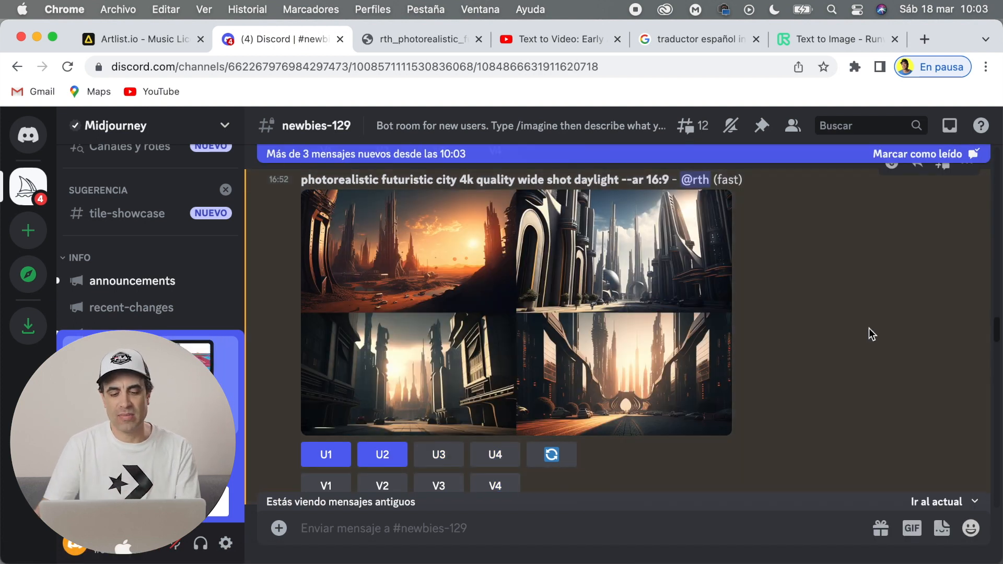
Find the futuristic city drone shot variations and the original drone shot grid among the inbox mentions and open them in the channel
left_click(949, 126)
scroll(893, 409, "down", 5)
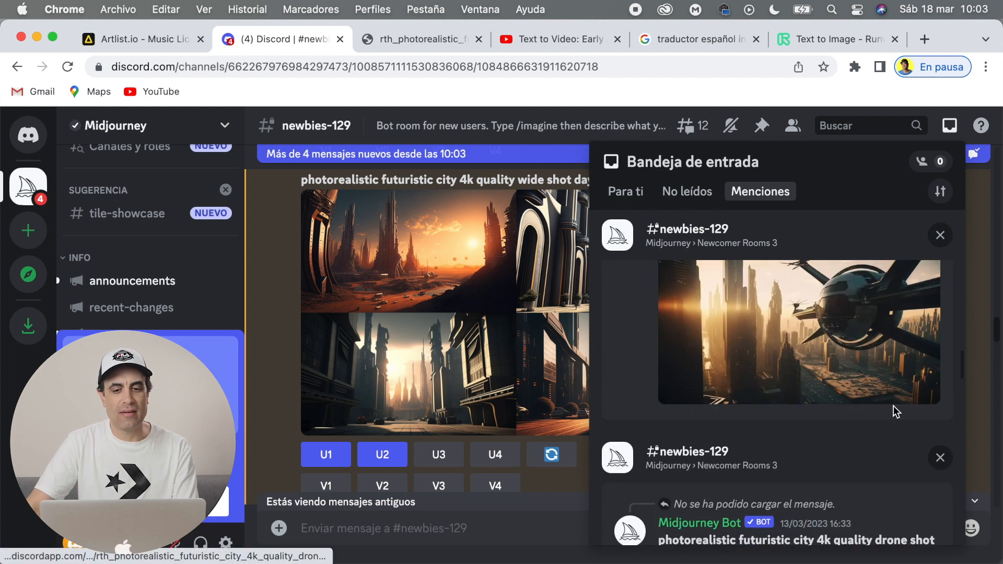
scroll(896, 412, "down", 8)
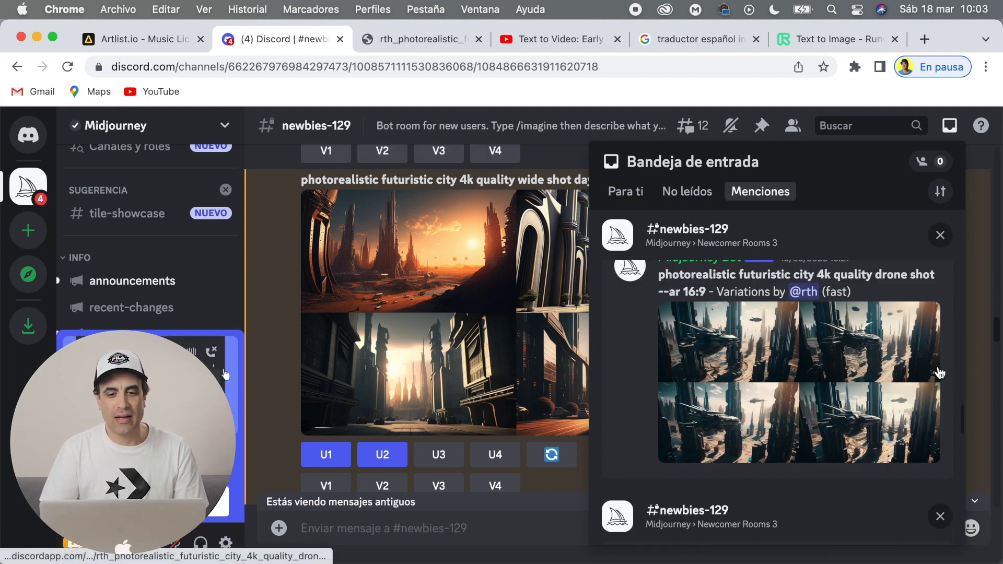
scroll(938, 335, "up", 1)
left_click(939, 285)
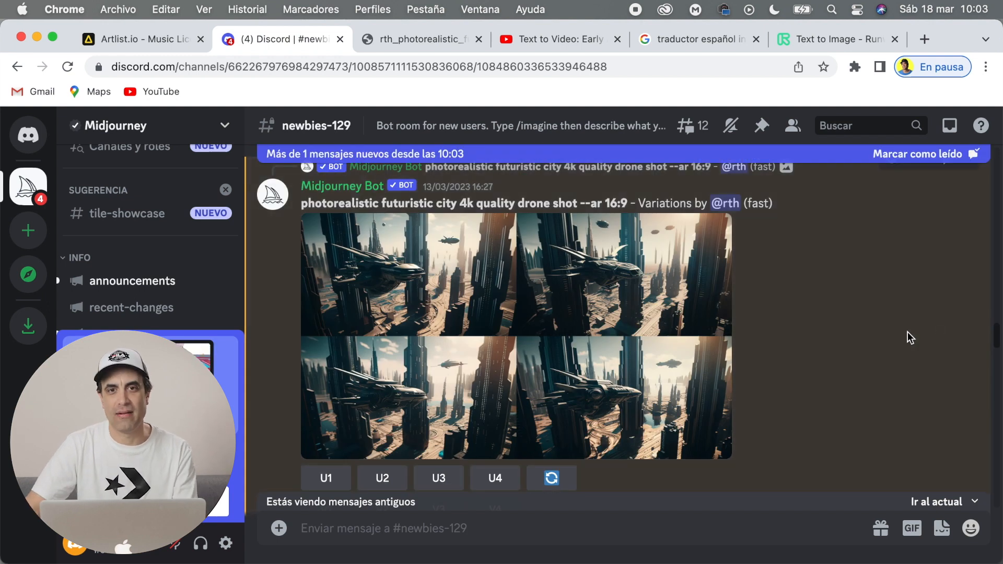
scroll(861, 444, "up", 1)
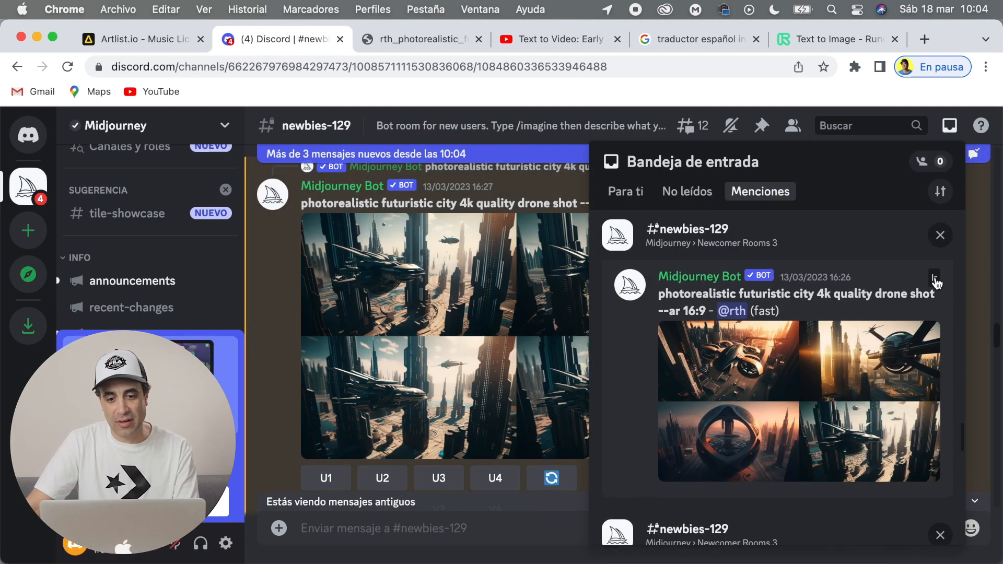
left_click(934, 278)
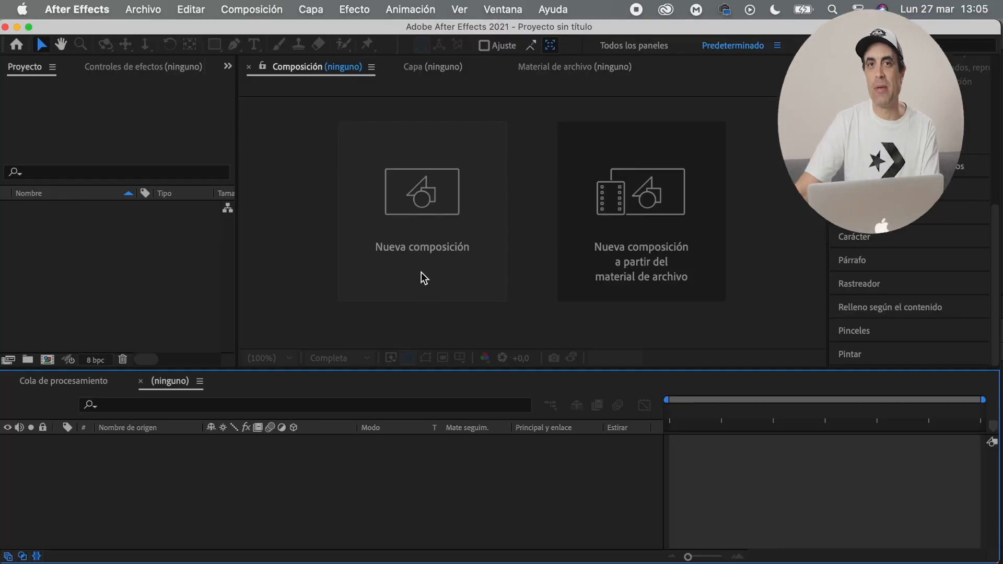
Switch to After Effects and create a composition with the HDTV 1080 25 preset and a duration of 0:00:15:06
left_click(422, 272)
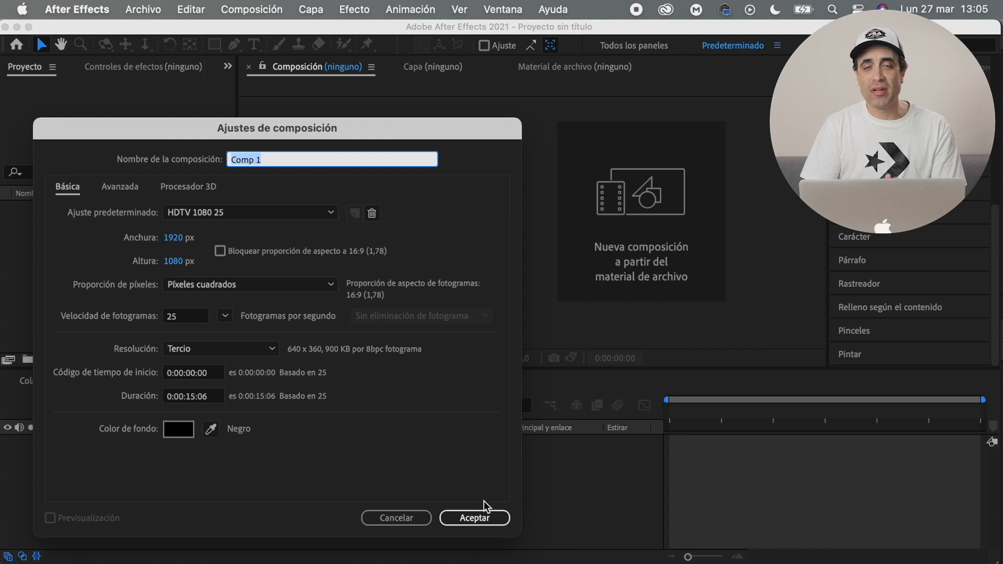
left_click(476, 517)
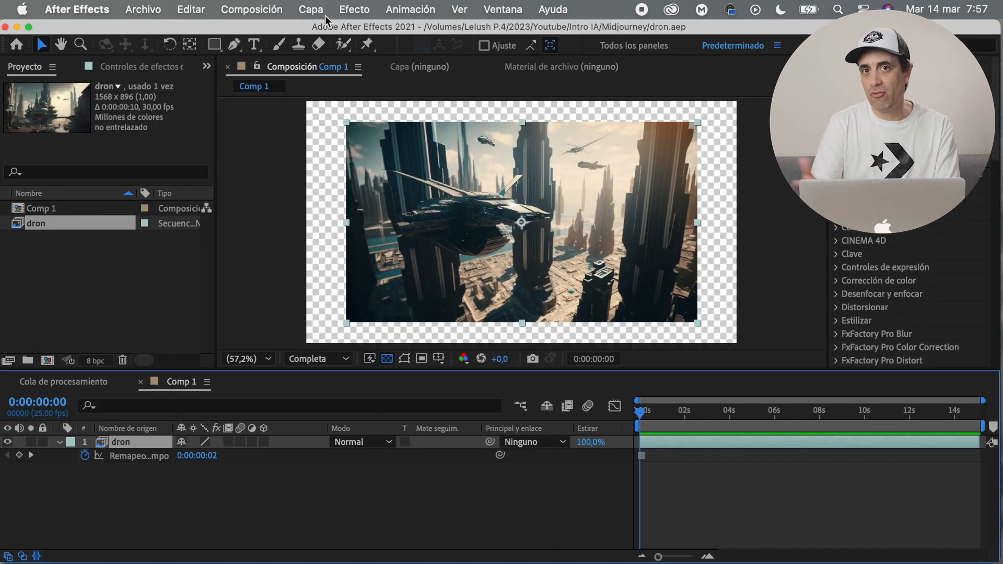
Fit the dron layer to the composition size, duplicate it, and collapse the lower copy's properties
left_click(315, 12)
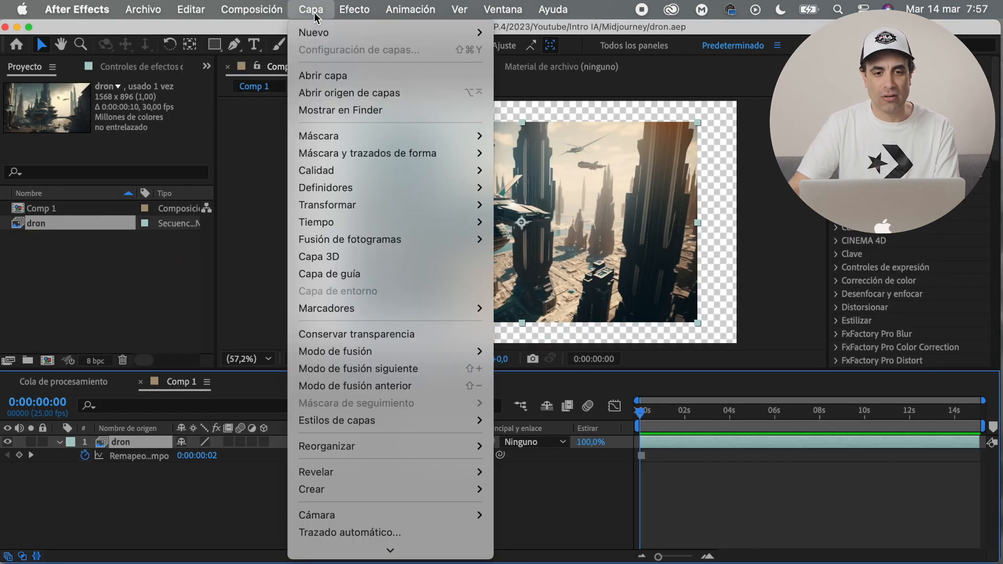
mouse_move(413, 204)
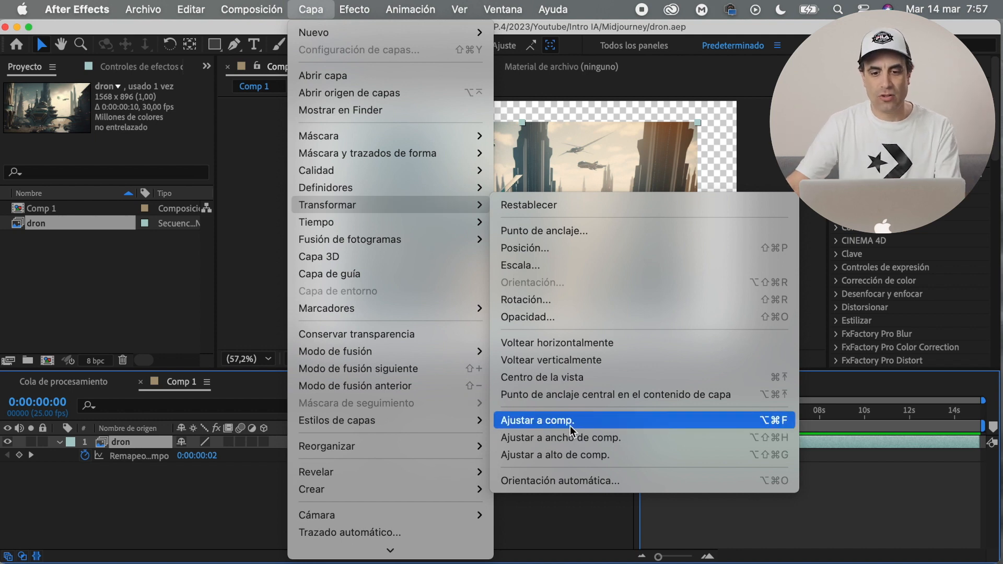
left_click(537, 420)
key("super+d")
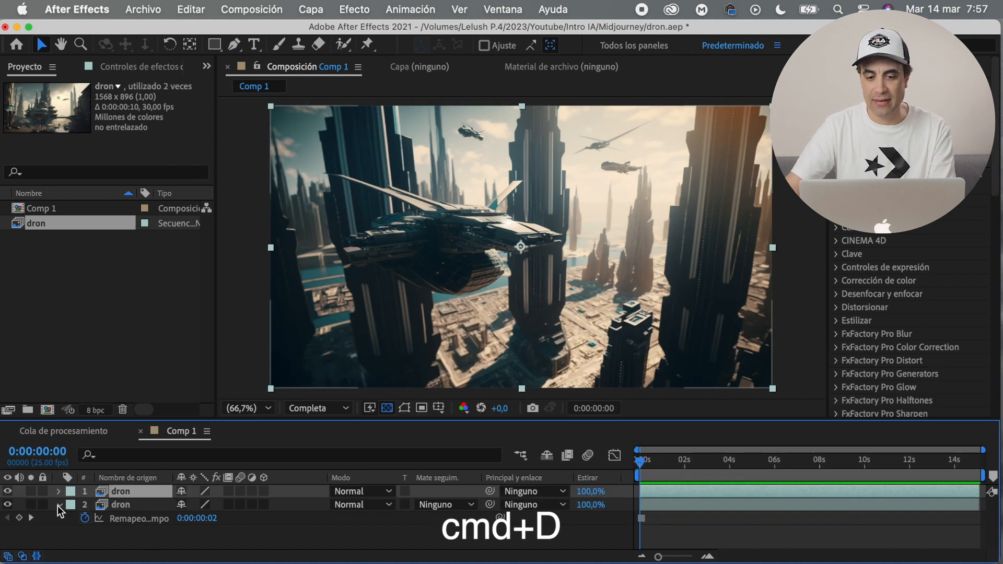
left_click(58, 505)
Trace a closed mask around the large foreground spaceship on the upper dron layer with the Pen tool
scroll(499, 287, "up", 2)
key("space")
left_click_drag(472, 287, 691, 325)
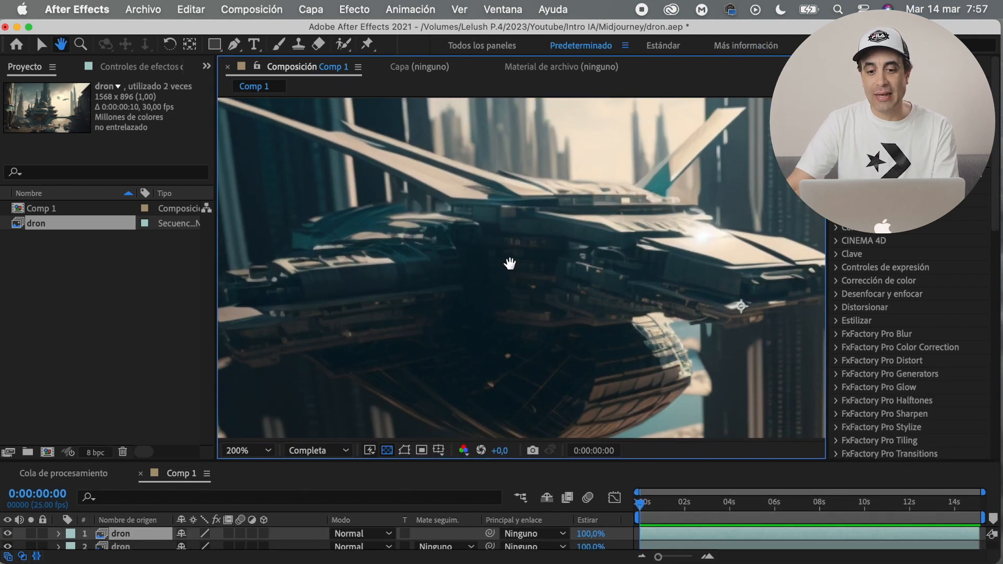
left_click_drag(511, 262, 569, 329)
key("g")
left_click(694, 255)
left_click_drag(653, 250, 635, 249)
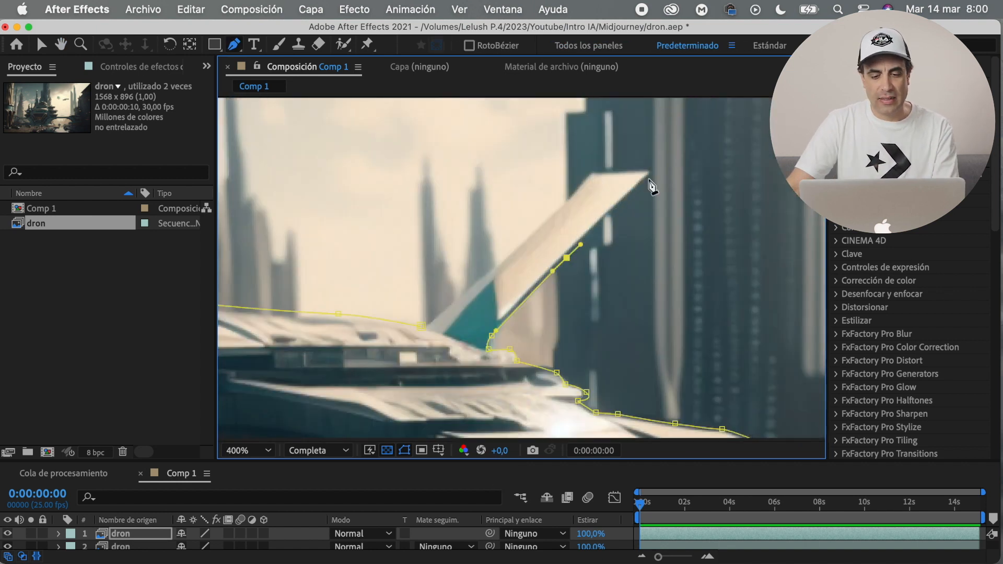
key("v")
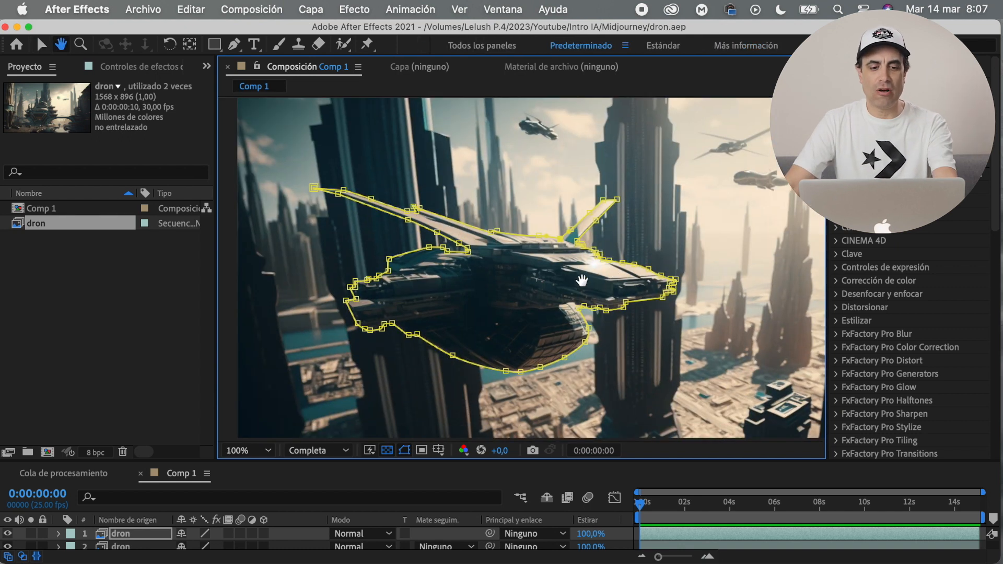
Solo the masked dron layer and hide the mask outline to see the cut-out ship alone
key("v")
left_click(31, 533)
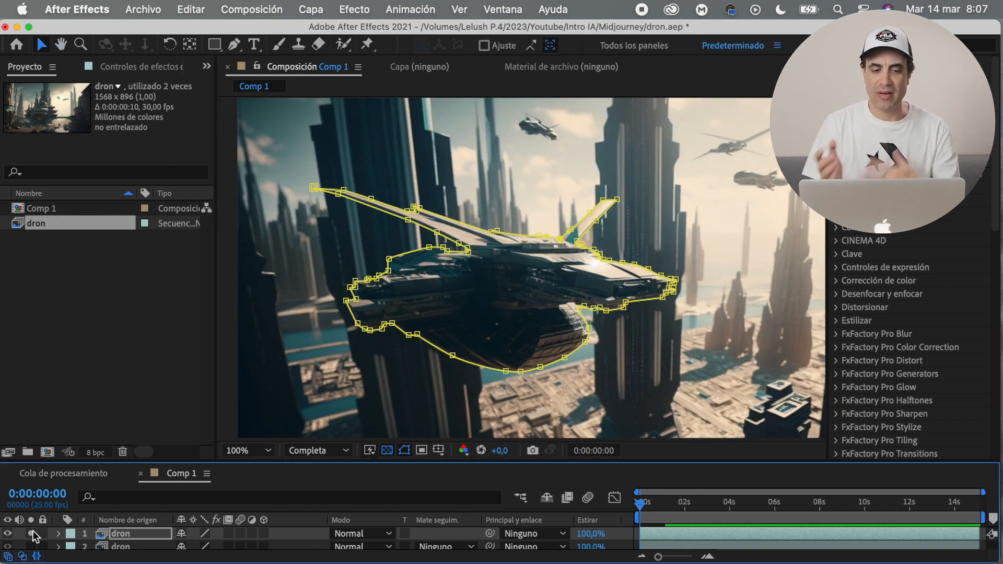
left_click(404, 450)
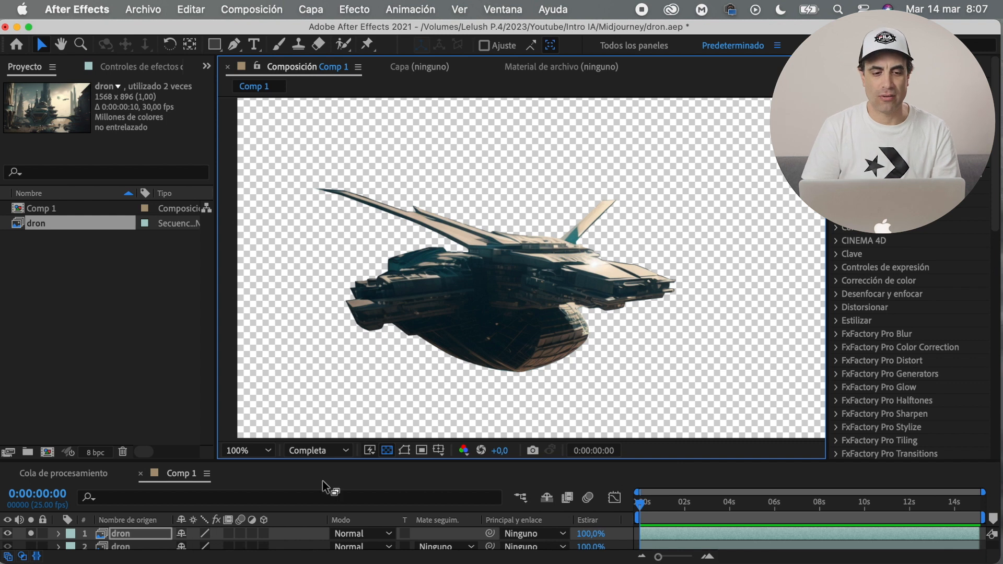
Expand the ship layer's mask properties and set the mask feather to 2 pixels
left_click_drag(664, 457, 663, 424)
left_click(59, 499)
left_click(72, 527)
left_click(87, 540)
scroll(298, 538, "down", 3)
left_click_drag(208, 527, 210, 530)
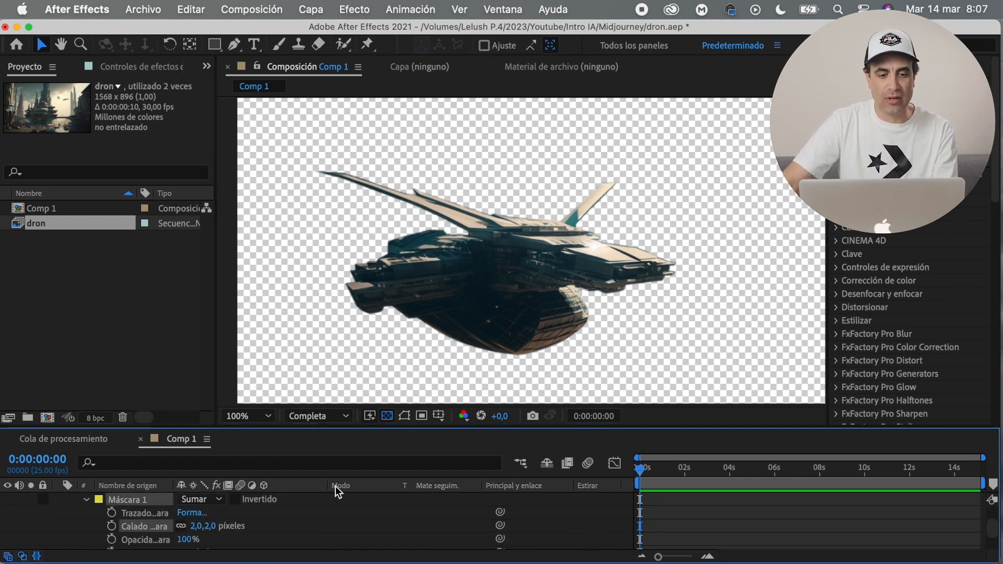
Set the ship mask's expansion to -1 pixel, collapse the layer, and compare it with solo off and on
left_click_drag(635, 427, 632, 408)
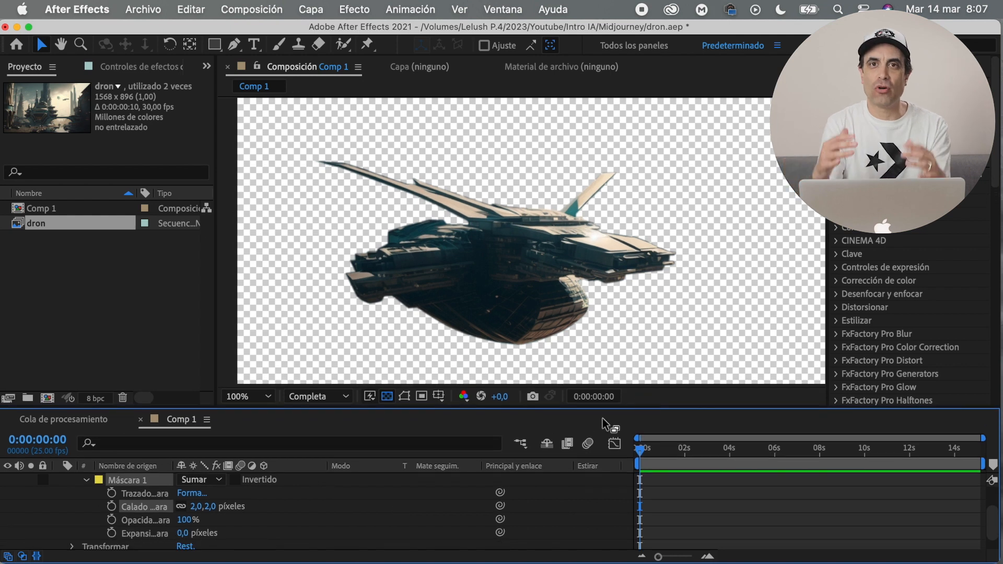
left_click(183, 534)
type("-")
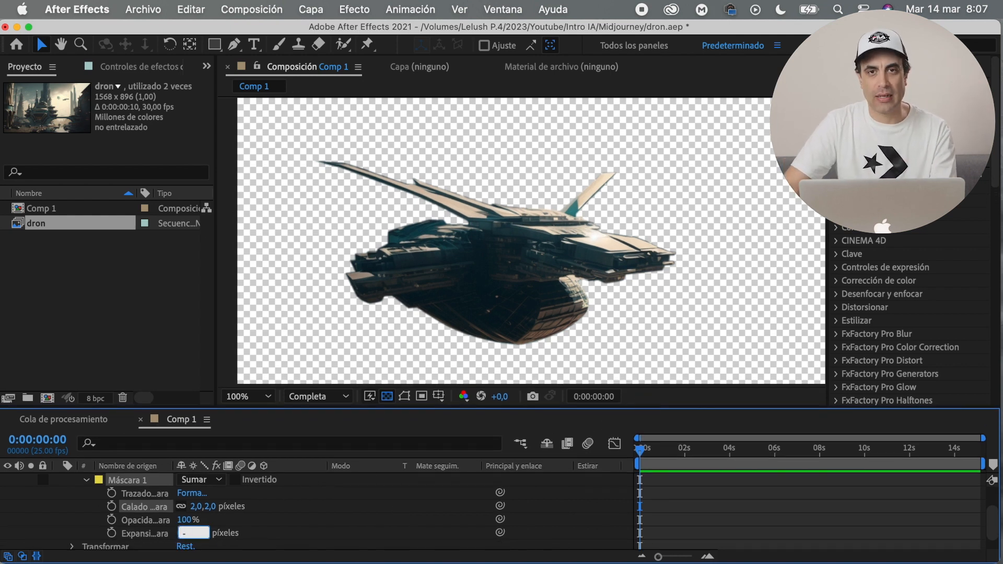
type("1")
key("Return")
scroll(244, 516, "up", 3)
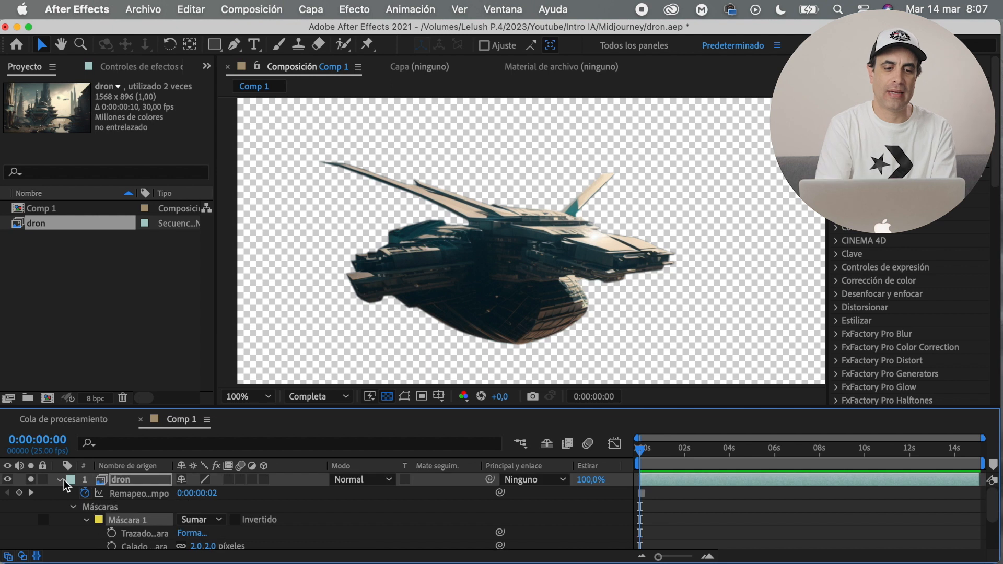
left_click(58, 480)
left_click(32, 480)
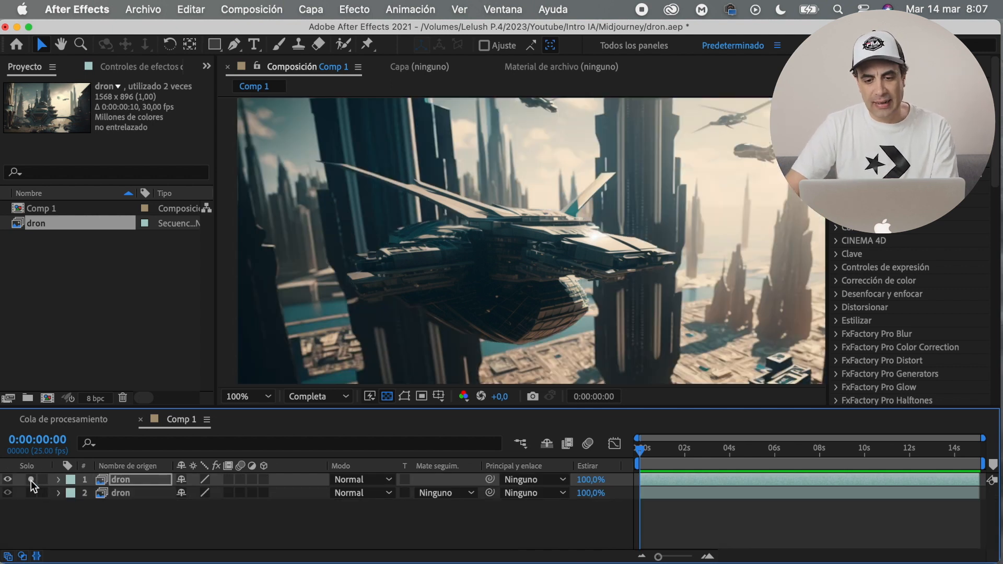
left_click(31, 480)
Duplicate the unmasked dron layer, move the copy to the top of the stack, and solo only that copy
left_click(123, 493)
key("cmd+d")
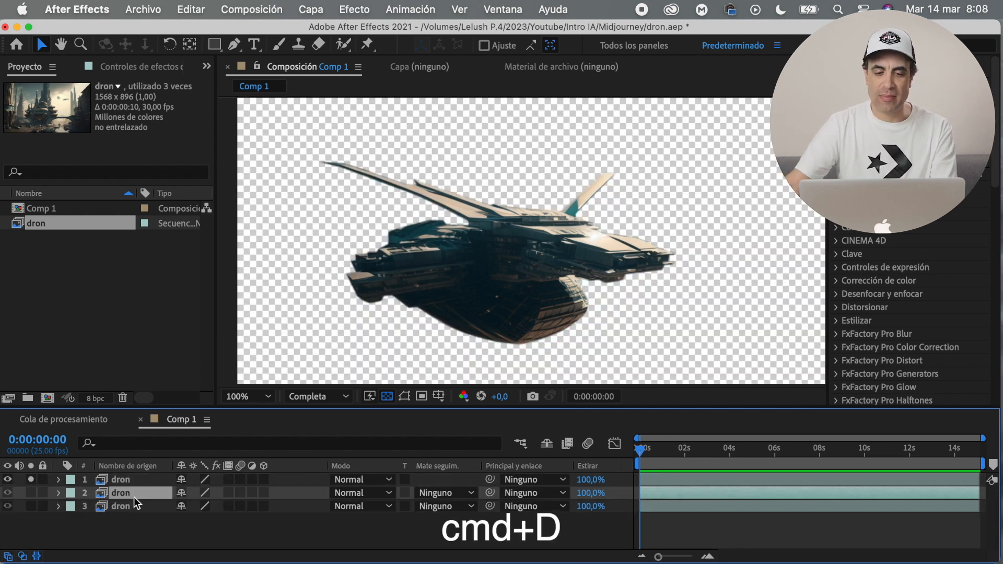
left_click_drag(126, 495, 129, 475)
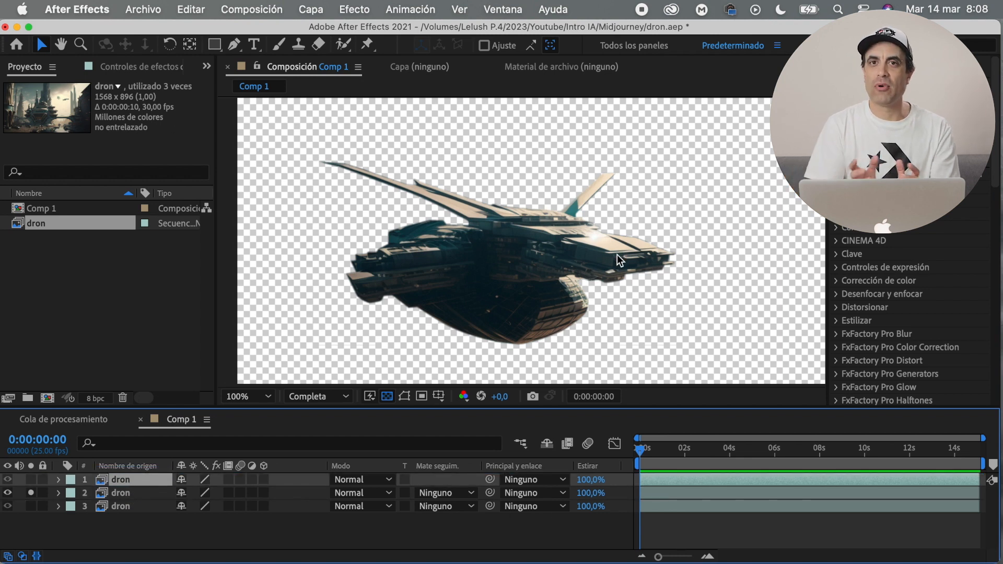
left_click(31, 492)
left_click(31, 479)
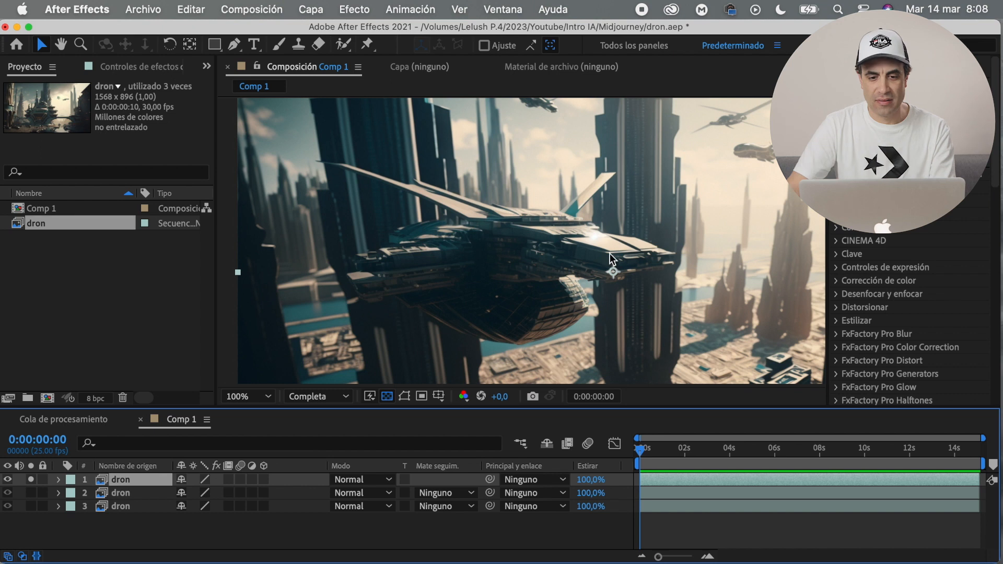
Draw a four-point Pen mask around a light section of the ship's upright wing on the top dron layer
scroll(610, 255, "up", 1)
key("space")
left_click_drag(609, 265, 461, 370)
scroll(498, 302, "up", 1)
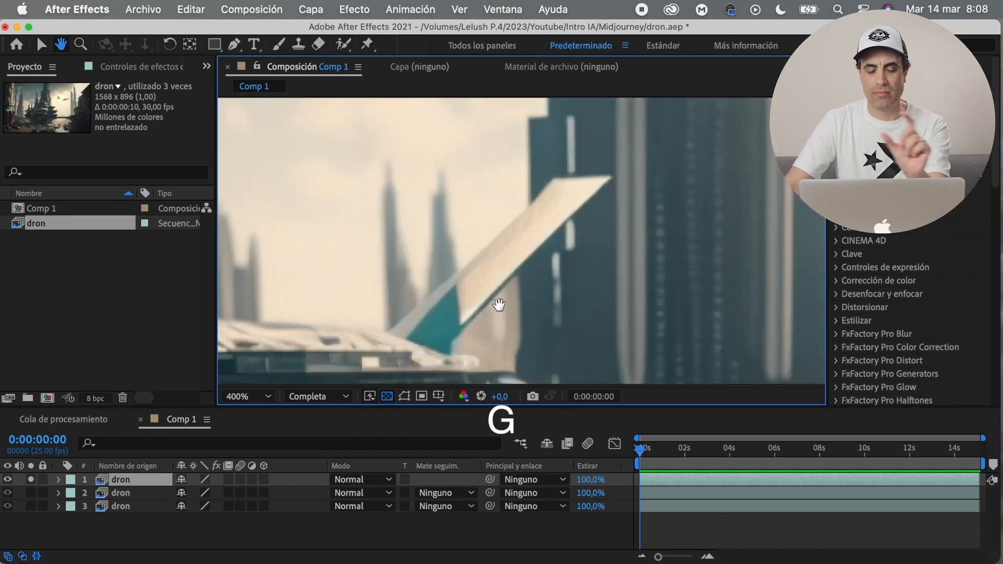
key("g")
left_click(511, 222)
left_click(497, 293)
left_click(561, 230)
left_click(510, 222)
Rename the masked wing layer as ala and move the piece down the wing to cover its teal base
left_click(32, 480)
left_click(129, 480)
key("Return")
type("ala")
key("Return")
key("v")
left_click_drag(502, 278, 437, 343)
Set the ala layer's mask feather to 2 pixels and its mask expansion to -1 pixel
left_click(58, 480)
left_click(73, 506)
left_click(87, 520)
scroll(222, 524, "down", 2)
left_click(210, 515)
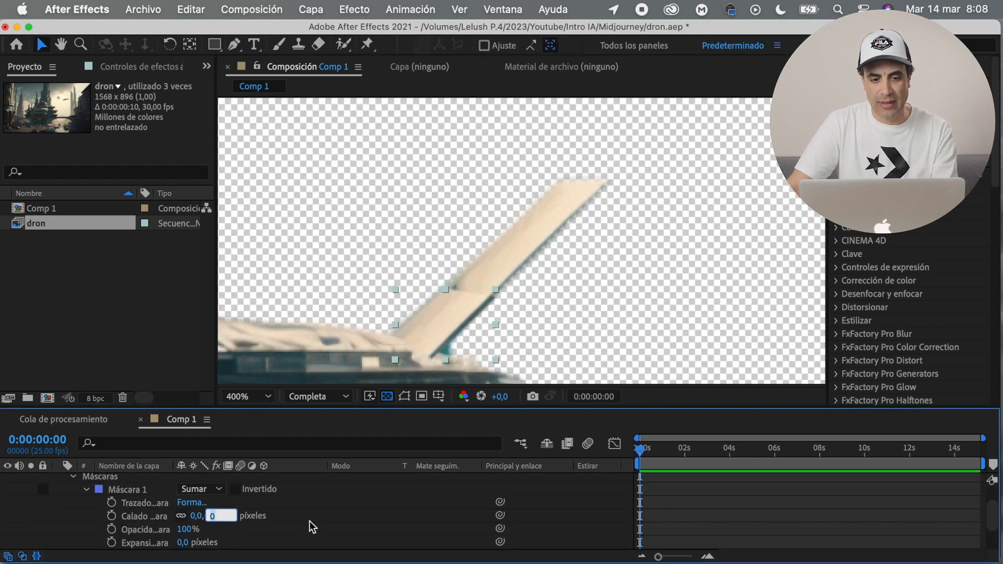
type("2")
key("Return")
left_click(182, 542)
type("-1")
key("Return")
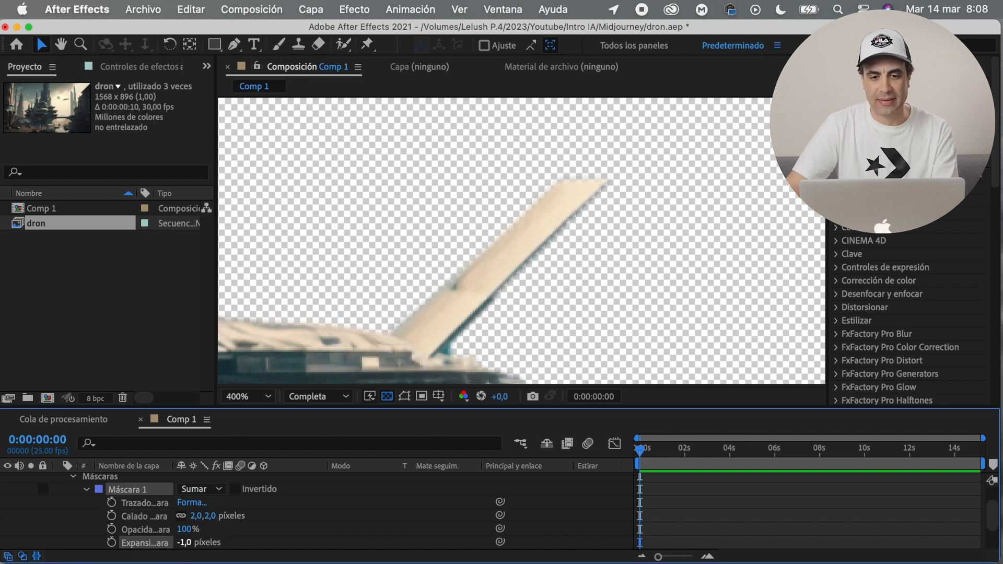
Adjust the ala mask's edge where it meets the wing, hide the outline, and compare by toggling the layer's solo
left_click(495, 302)
left_click(404, 396)
scroll(282, 464, "up", 2)
left_click(30, 479)
left_click(30, 479)
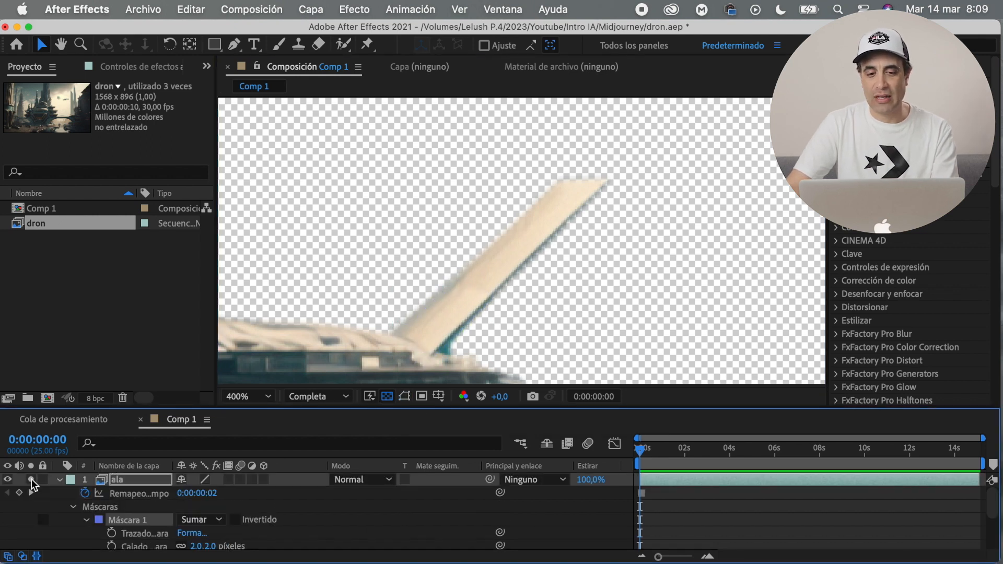
Soften the ala mask's upper edge with the Mask Feather tool, hide the outline, and return to the Selection tool
left_click(58, 480)
left_click(130, 479)
key("g")
key("g")
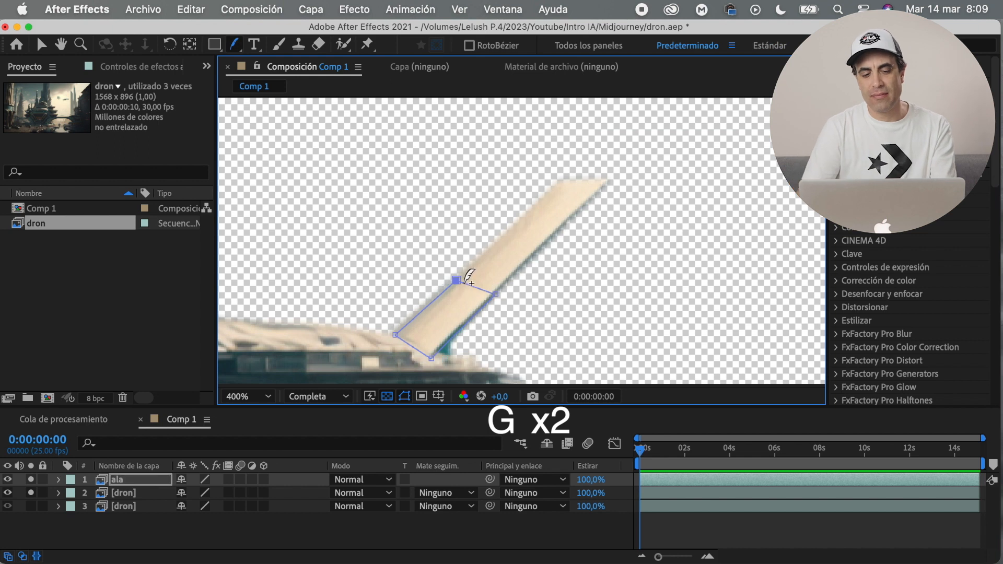
left_click_drag(470, 285, 495, 280)
left_click(417, 397)
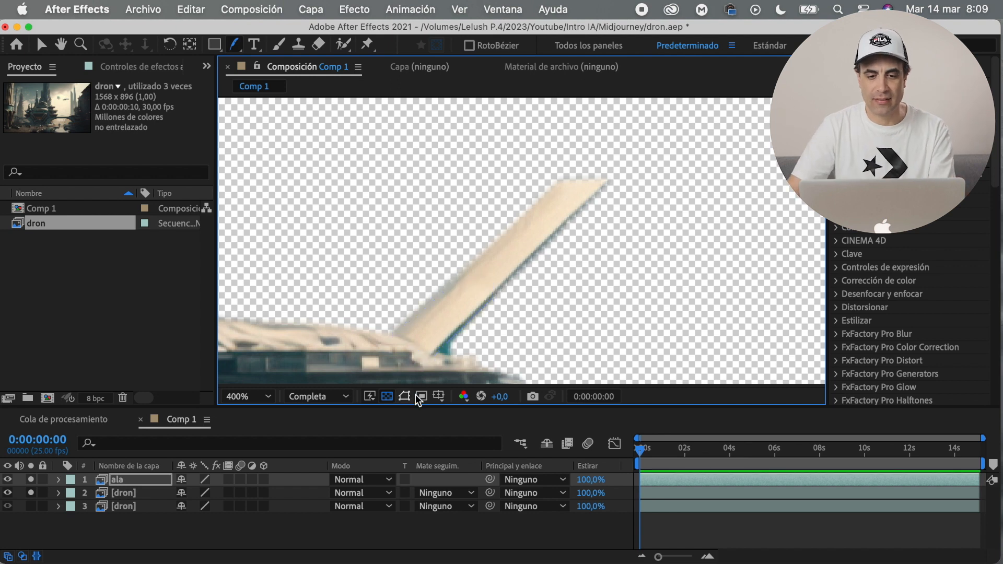
key("v")
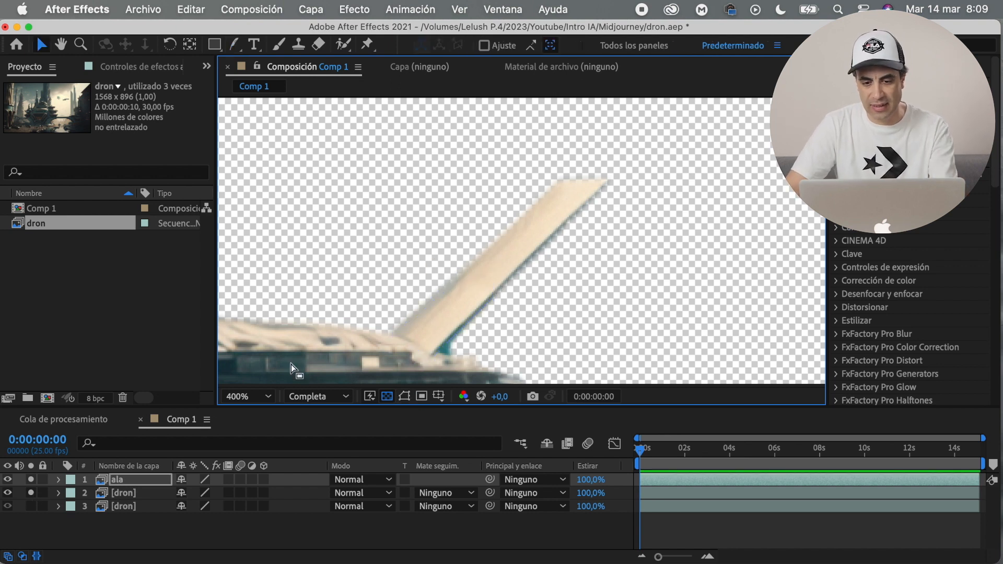
Fit the whole composition in view and turn off solo for the ala layer and the spaceship cut-out layer
left_click(248, 397)
left_click(266, 124)
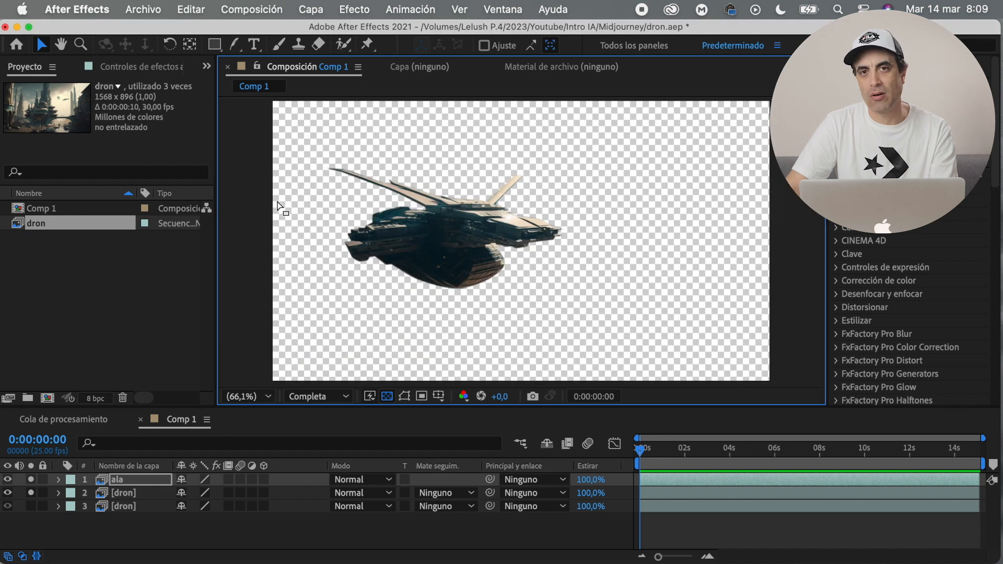
left_click(78, 530)
left_click(31, 492)
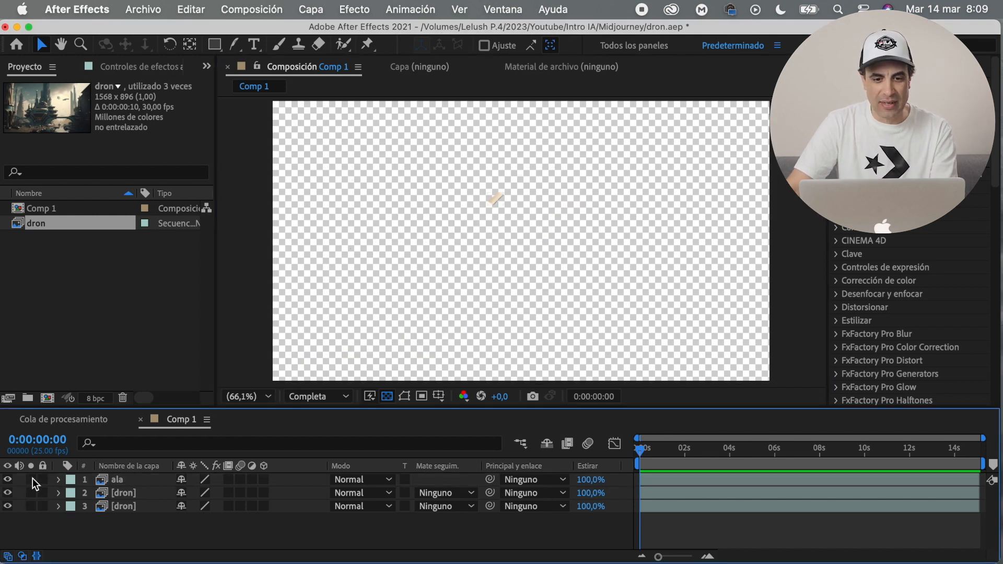
left_click(31, 479)
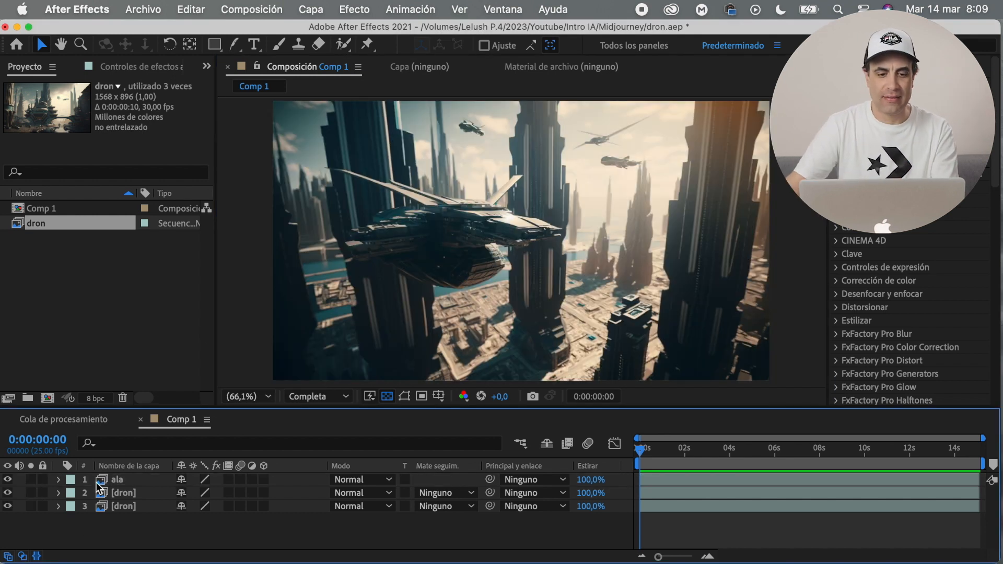
Precompose the ala layer and the spaceship cut-out layer into a composition named nave, moving all attributes into it
left_click(103, 483)
left_click(125, 493, "shift")
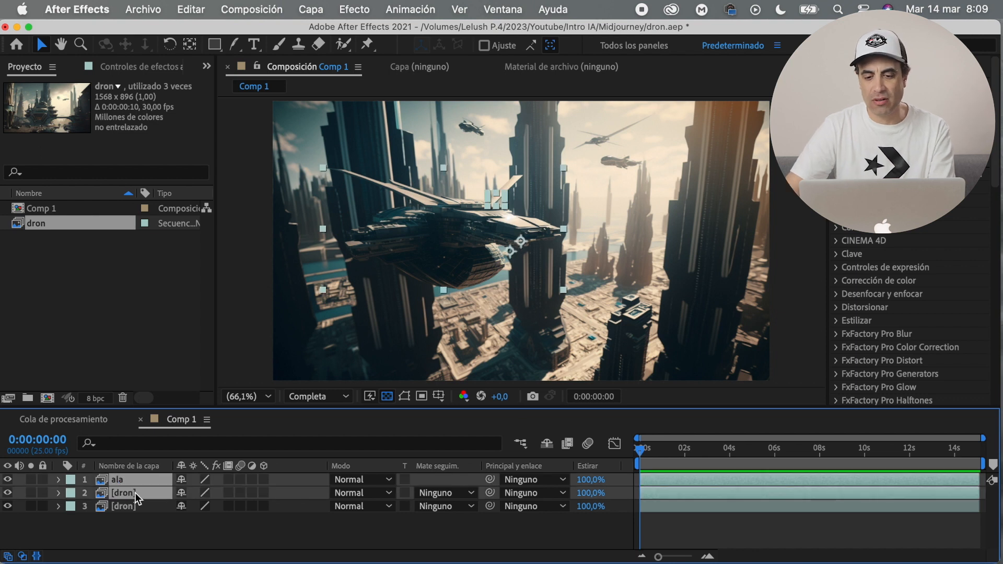
right_click(135, 495)
left_click(177, 470)
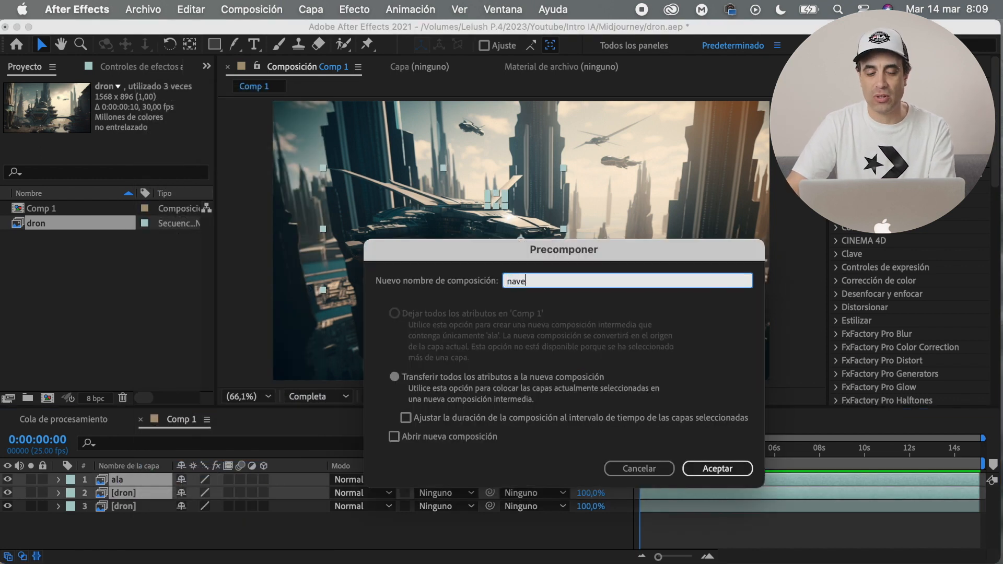
key("Return")
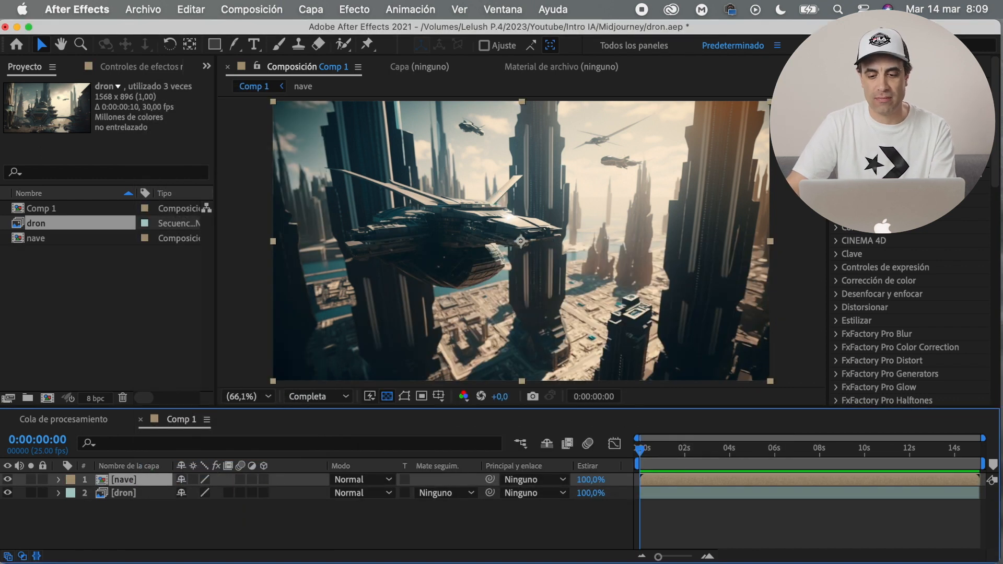
Hide the nave layer and duplicate the dron background layer
left_click(8, 481)
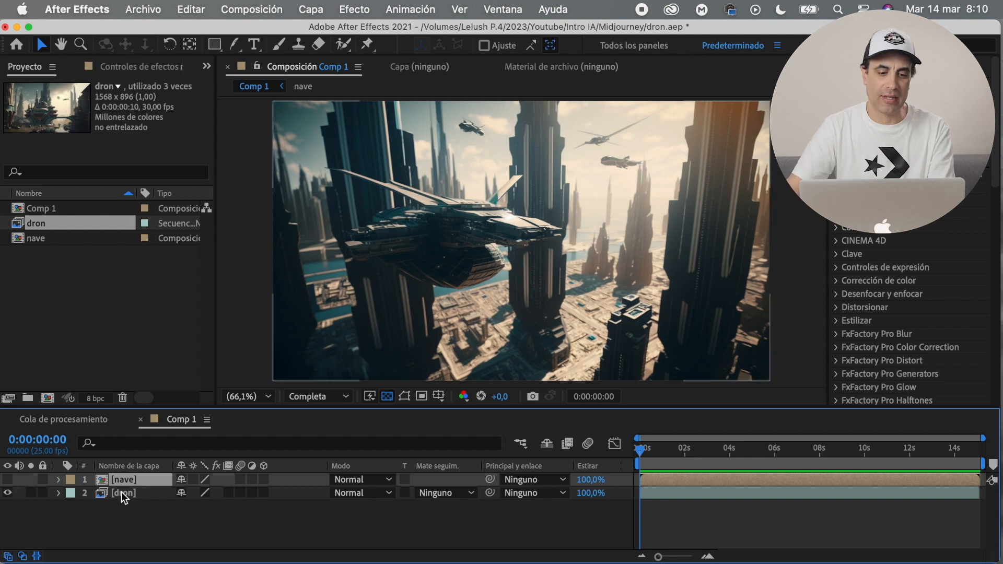
left_click(124, 492)
key("cmd+d")
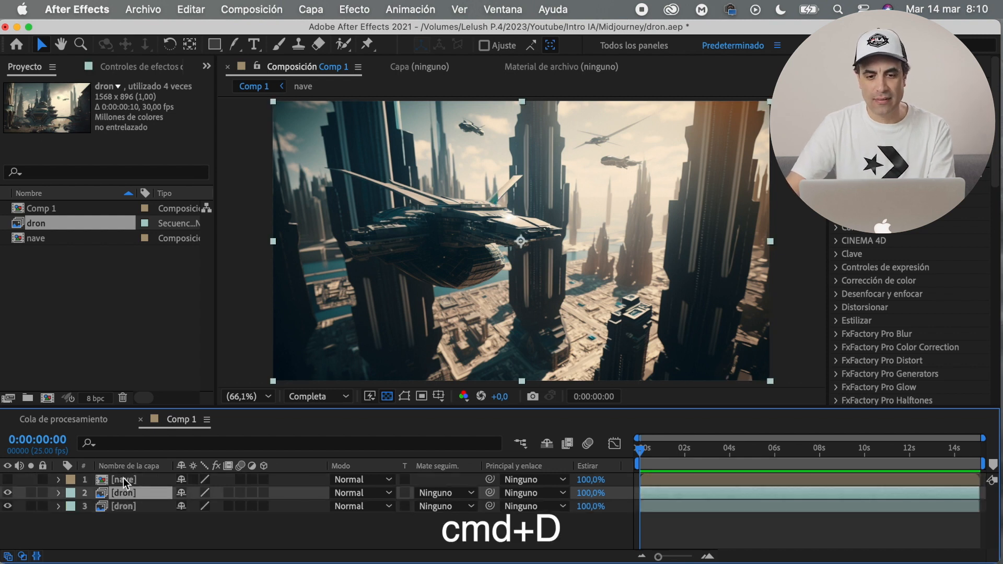
Open the upper dron copy for painting in its own layer view and enlarge the viewer area
double_click(132, 493)
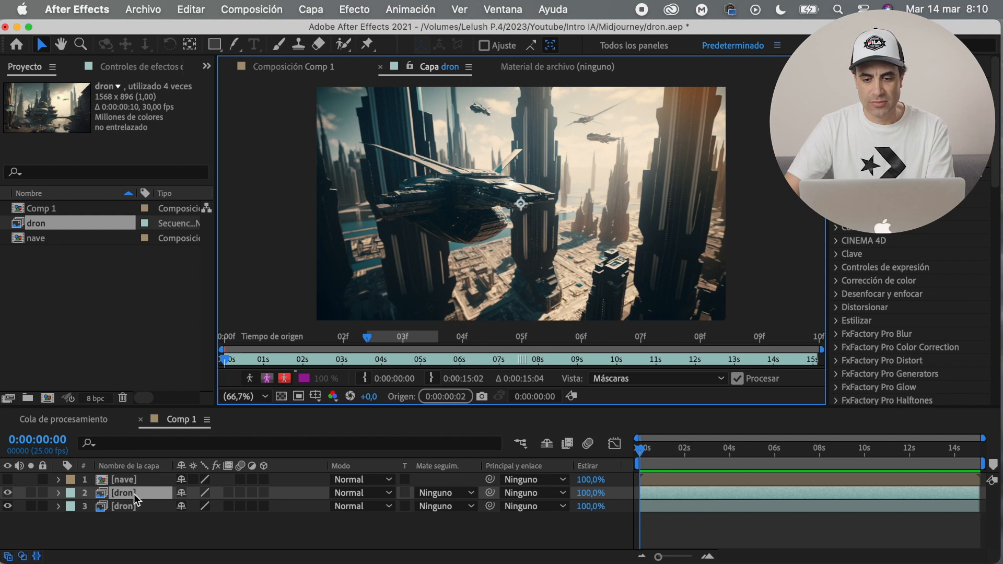
left_click_drag(647, 407, 643, 454)
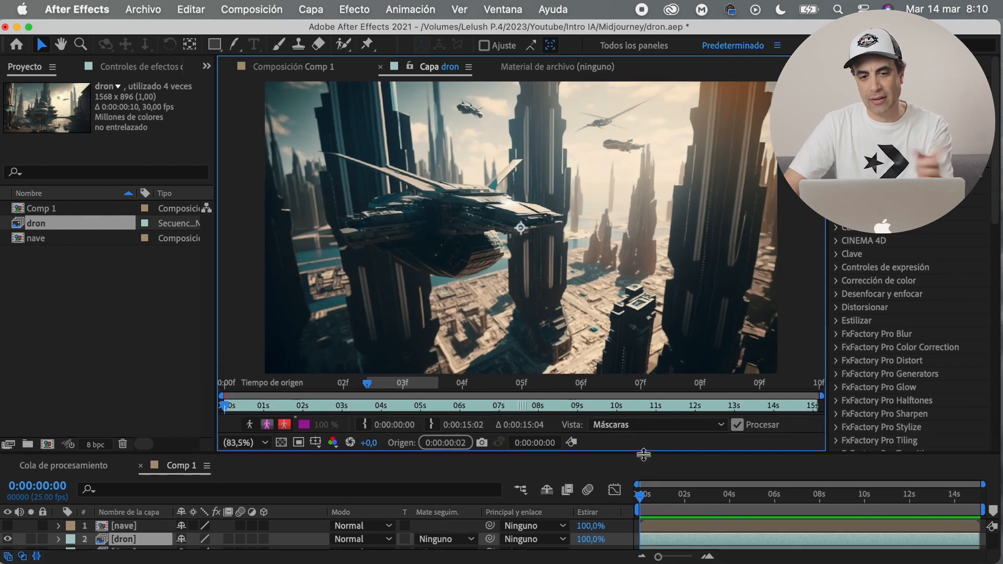
scroll(530, 243, "up", 2)
key("space")
left_click_drag(501, 246, 500, 290)
left_click_drag(471, 91, 512, 284)
scroll(474, 213, "up", 1)
left_click_drag(433, 196, 511, 292)
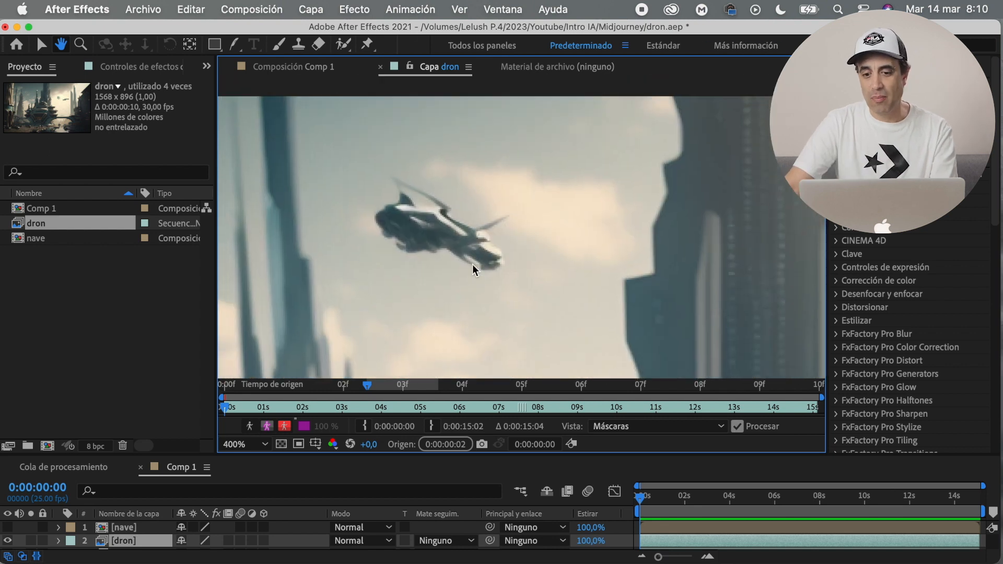
Remove the small ship in the sky between the towers with the Clone Stamp, using a 30-pixel brush at 91% opacity
left_click(299, 44)
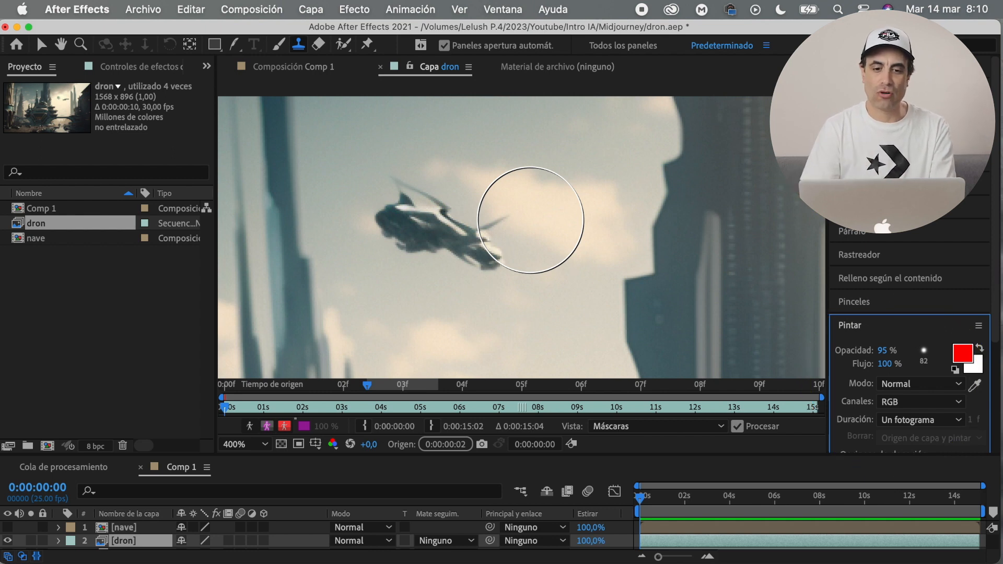
left_click_drag(531, 220, 554, 303)
left_click_drag(546, 256, 548, 271)
left_click_drag(882, 351, 880, 350)
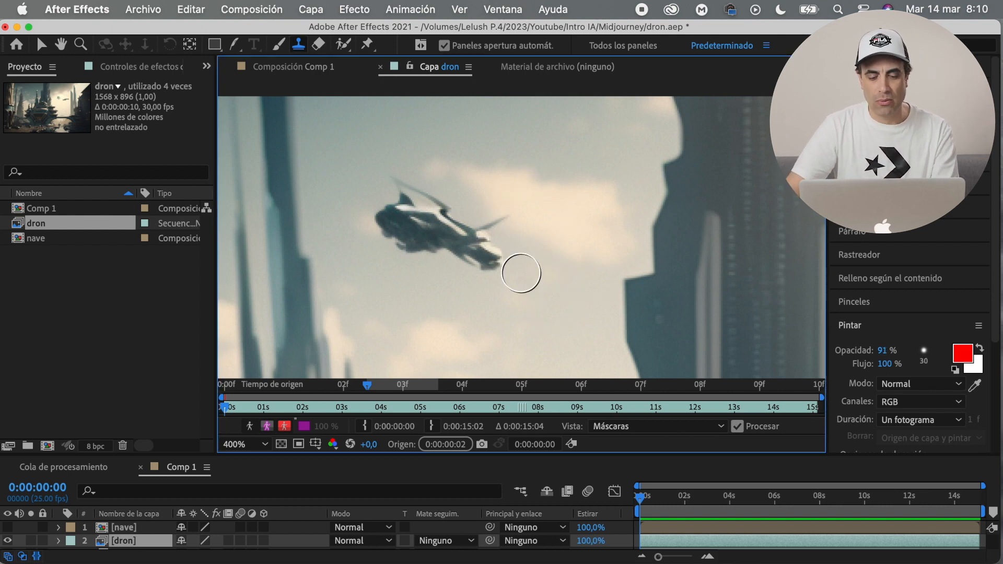
left_click_drag(522, 271, 476, 255)
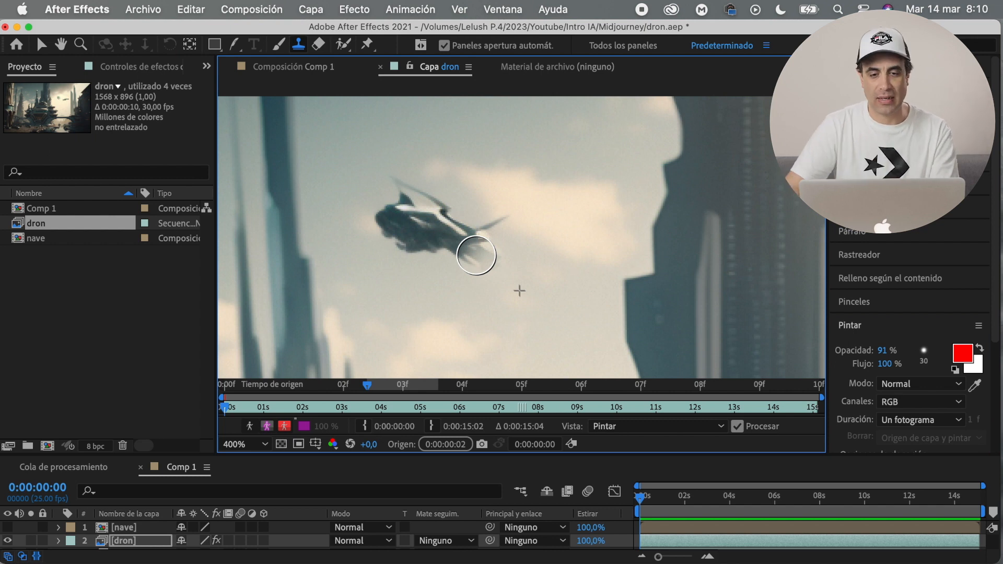
mouse_move(476, 255)
left_mouse_down()
mouse_move(472, 242)
mouse_move(497, 262)
mouse_move(414, 219)
mouse_move(431, 251)
mouse_move(437, 230)
mouse_move(461, 231)
mouse_move(385, 174)
mouse_move(428, 274)
left_mouse_up()
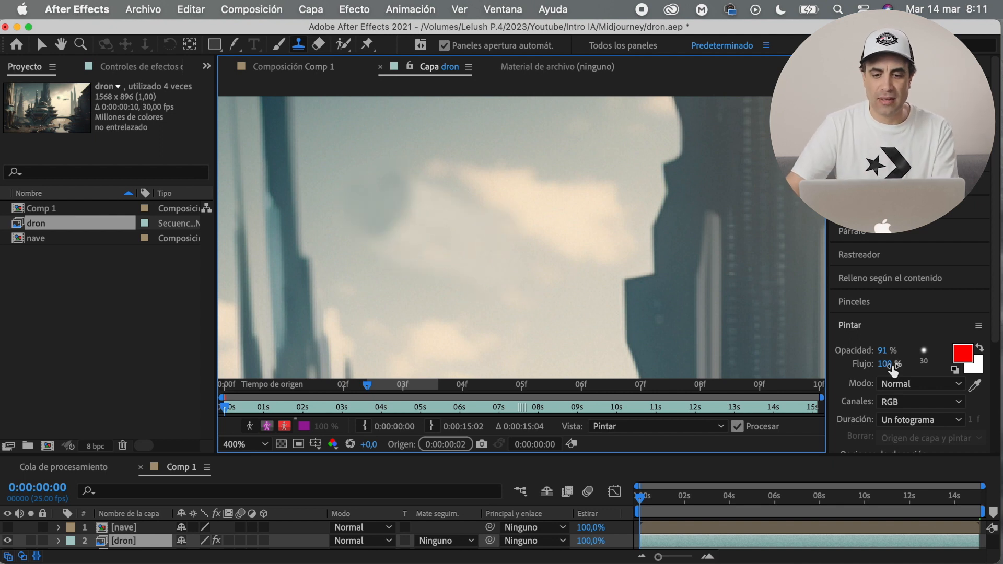
Blend the cloned cloud area with further Clone Stamp strokes, using a 50-pixel brush at 29% opacity
left_click_drag(887, 351, 850, 369)
left_click_drag(526, 274, 525, 240)
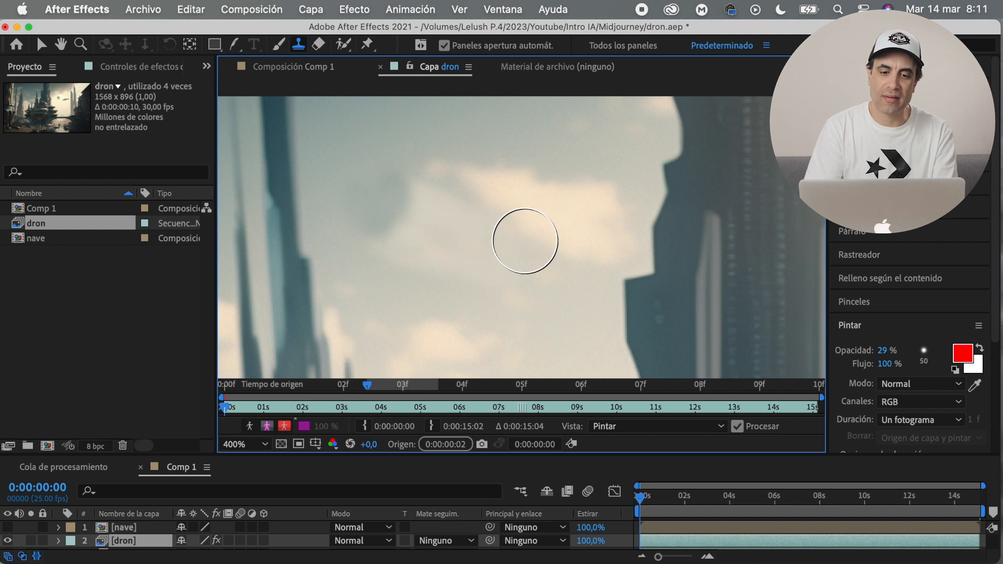
left_click(531, 312, "alt")
left_click_drag(409, 229, 372, 204)
left_click(519, 293, "alt")
left_click(524, 295, "alt")
left_click_drag(444, 234, 367, 201)
left_click(544, 290, "alt")
left_click_drag(460, 252, 392, 230)
left_click(507, 290, "alt")
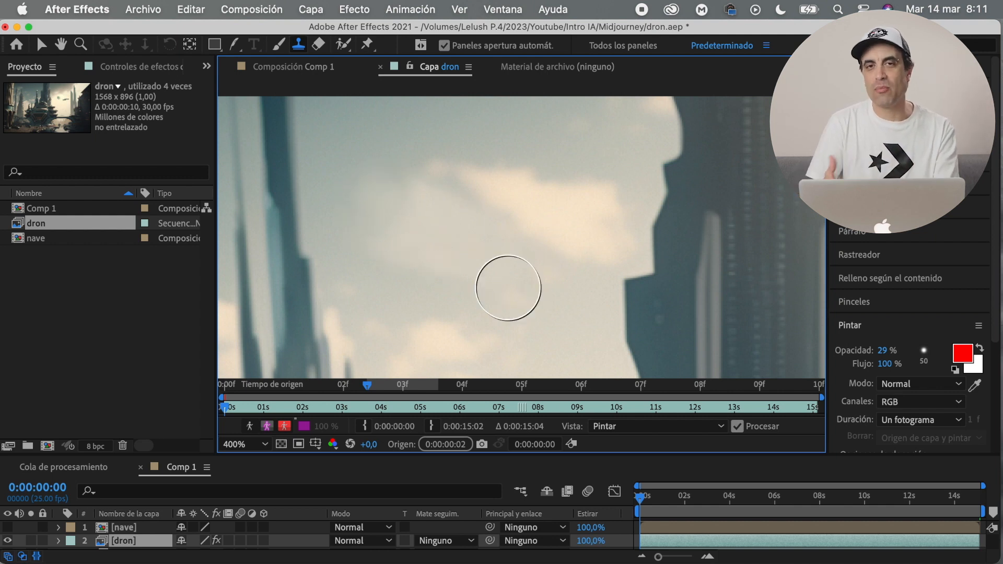
Clone clean sky over the two ships flying between the central and right-hand towers, using a 50-pixel brush at 93% opacity
scroll(553, 287, "down", 1)
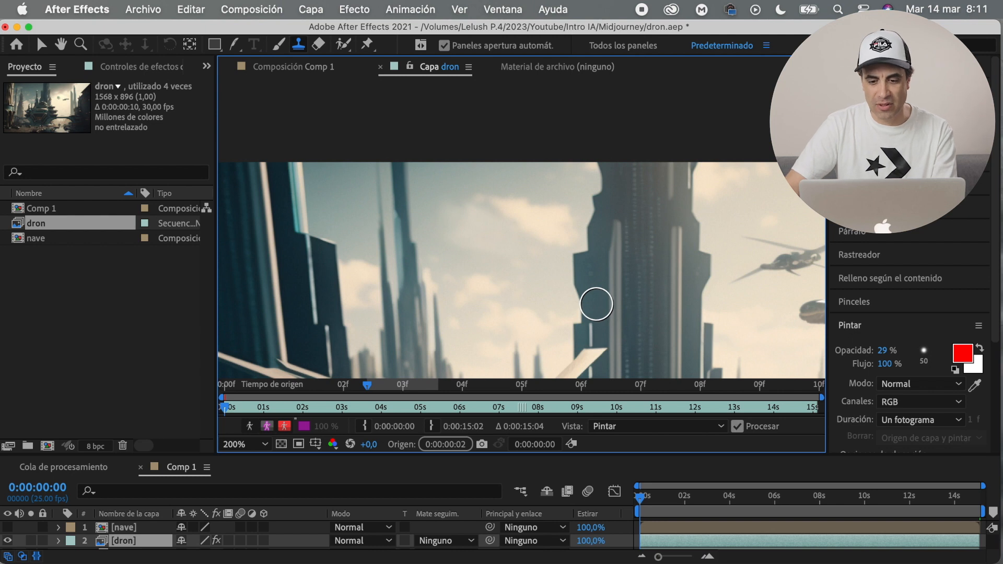
key("h")
left_click_drag(553, 274, 250, 185)
left_click_drag(430, 266, 421, 310)
scroll(512, 282, "up", 1)
scroll(513, 236, "down", 1)
left_click_drag(510, 257, 505, 273)
key("v")
left_click(298, 45)
left_click_drag(882, 350, 906, 352)
left_click(576, 213, "alt")
mouse_move(605, 174)
left_mouse_down()
mouse_move(544, 193)
mouse_move(478, 219)
left_mouse_up()
left_click_drag(544, 231, 438, 214)
left_click(510, 220, "alt")
mouse_move(509, 263)
left_mouse_down()
mouse_move(472, 278)
mouse_move(525, 278)
mouse_move(536, 294)
left_mouse_up()
left_click(519, 212, "alt")
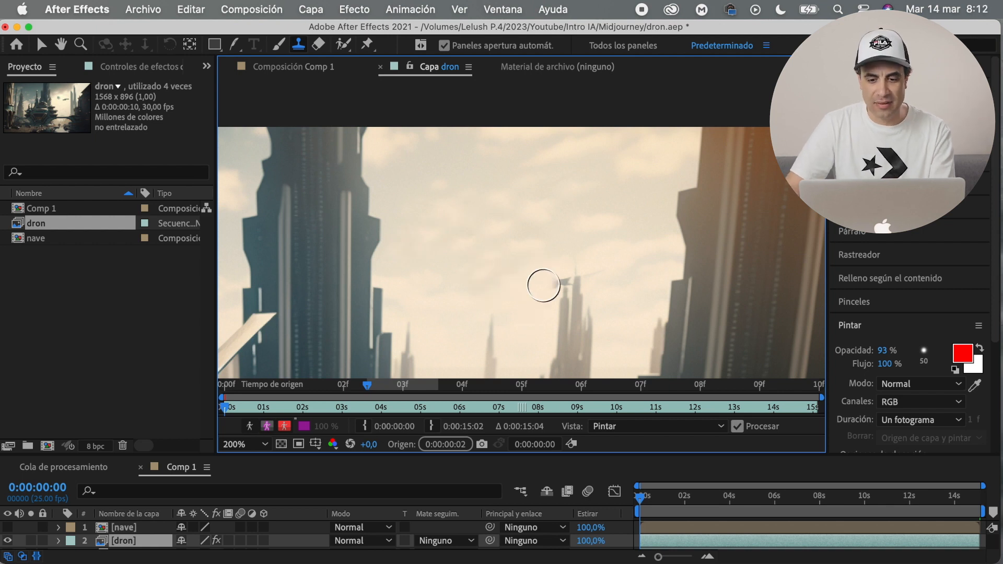
Clone away the remaining ship traces around the distant tower tips with progressively smaller Clone Stamp brushes
scroll(562, 271, "up", 4)
left_click_drag(605, 213, 570, 213, "super")
left_click(627, 272, "alt")
mouse_move(595, 197)
left_mouse_down()
mouse_move(579, 202)
mouse_move(679, 191)
left_mouse_up()
left_click(439, 153, "alt")
mouse_move(460, 204)
left_mouse_down()
mouse_move(477, 211)
mouse_move(519, 170)
left_mouse_up()
left_click_drag(512, 111, 512, 178)
scroll(536, 210, "down", 1)
scroll(537, 210, "up", 2)
left_click_drag(425, 164, 401, 162, "super")
scroll(696, 230, "down", 5)
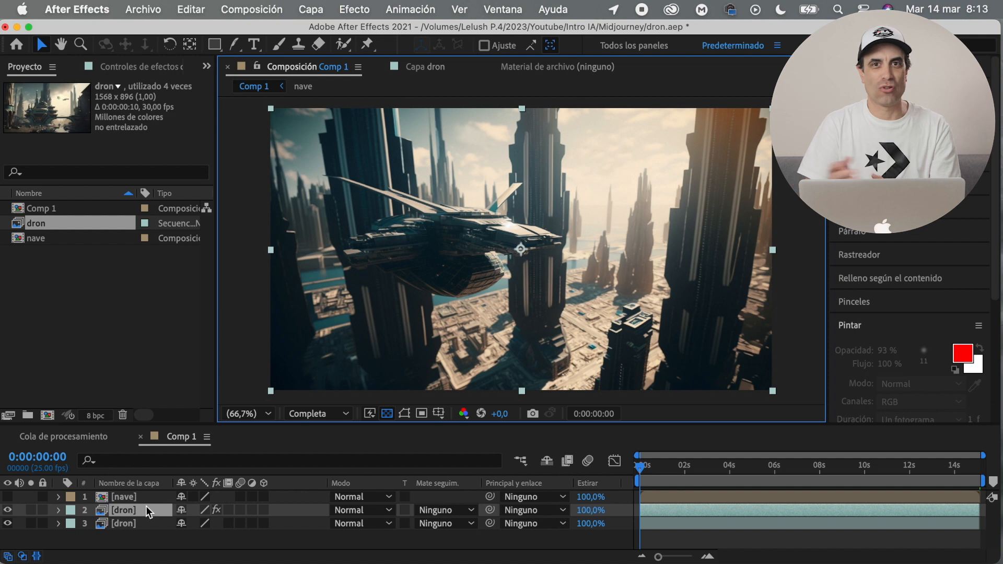
Rename the retouched dron layer as fondo sin naves
left_click(137, 513)
key("Return")
type("fondo sin")
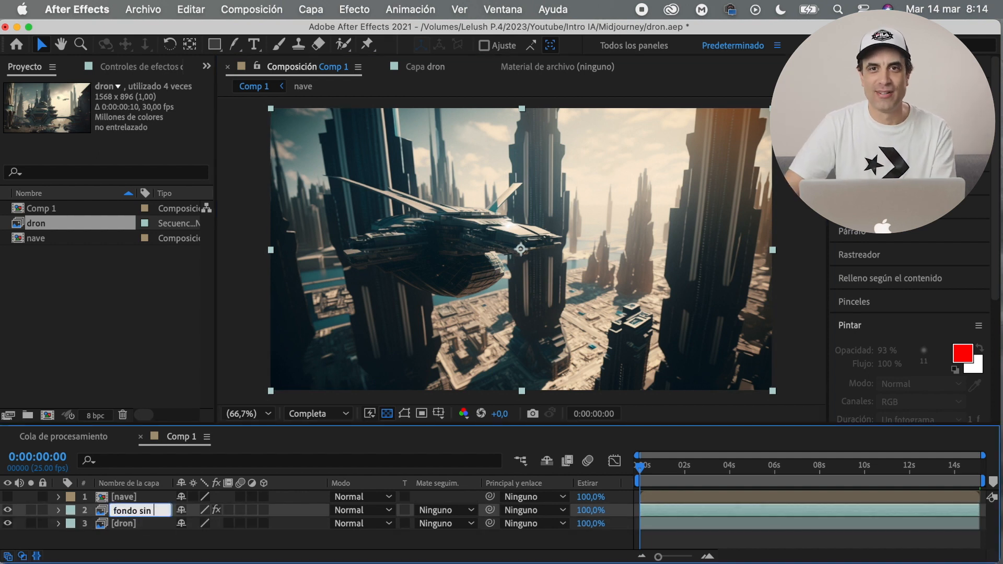
key("Return")
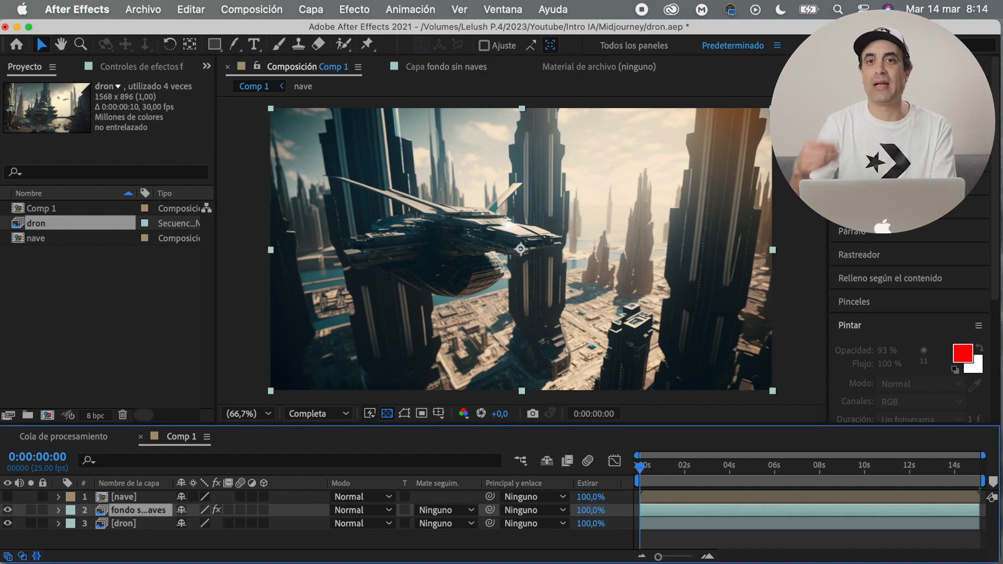
Duplicate the bottom dron layer and solo the new copy
left_click(125, 523)
key("super+d")
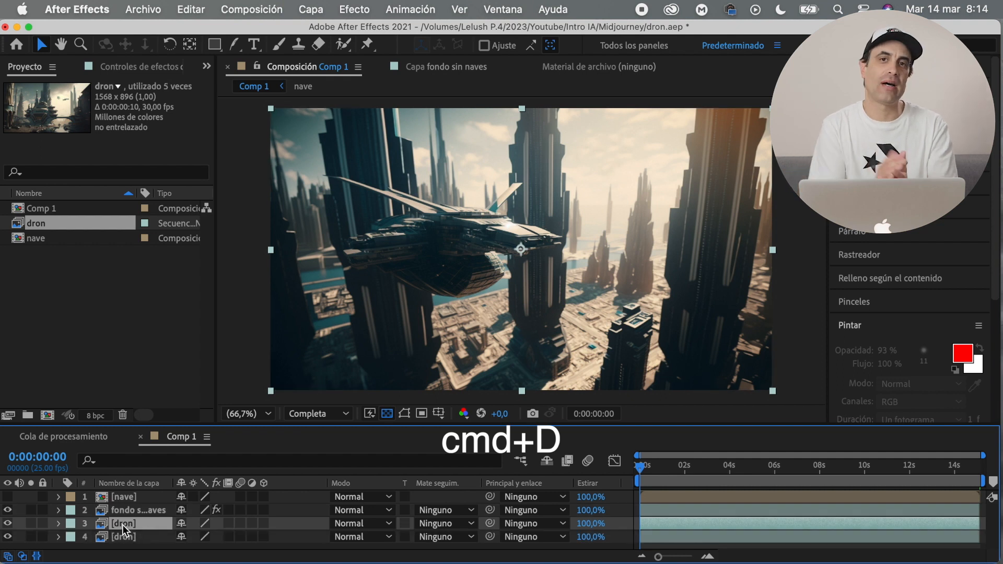
left_click(33, 523)
left_click(32, 523)
left_click(33, 524)
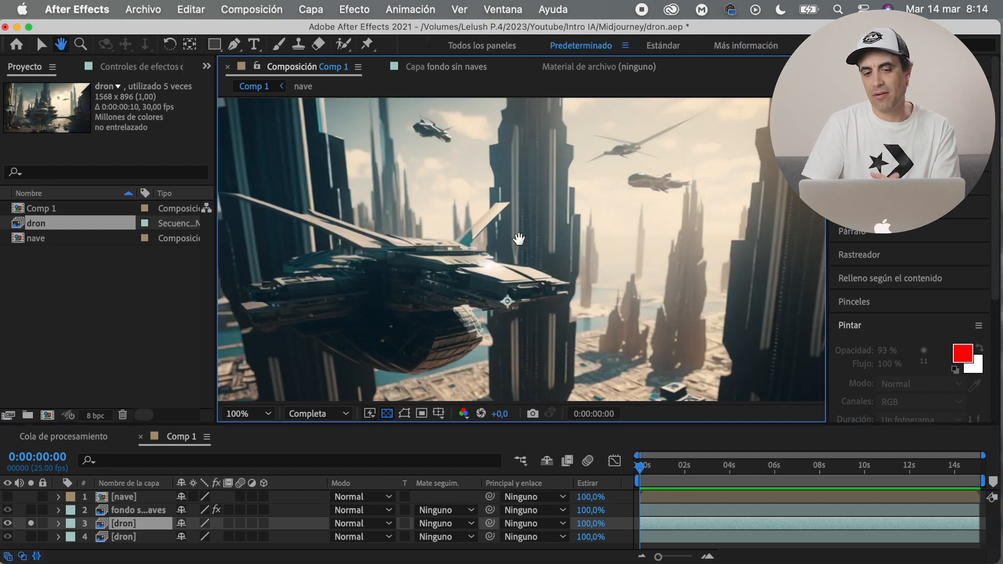
Draw a closed Pen mask around the central tower's section beside and behind the large spaceship's wing
key("g")
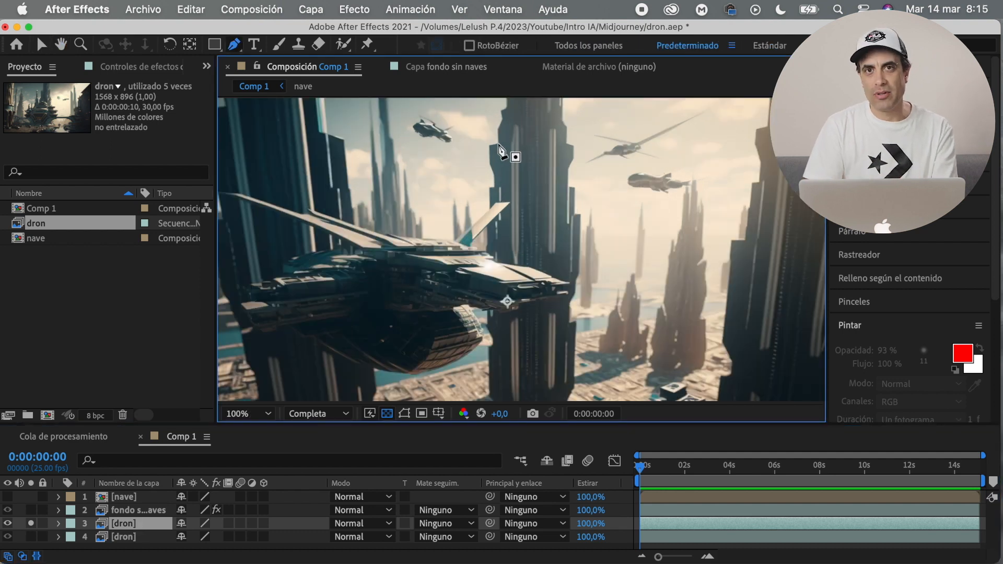
left_click(499, 143)
left_click(488, 144)
left_click(489, 163)
left_click(494, 175)
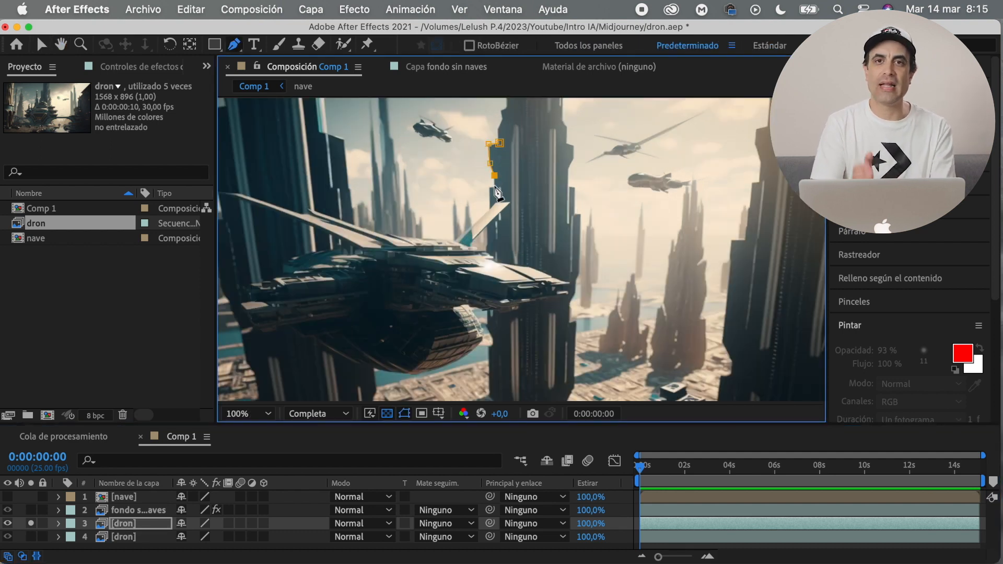
left_click(488, 326)
left_click(569, 315)
left_click(563, 136)
left_click(500, 143)
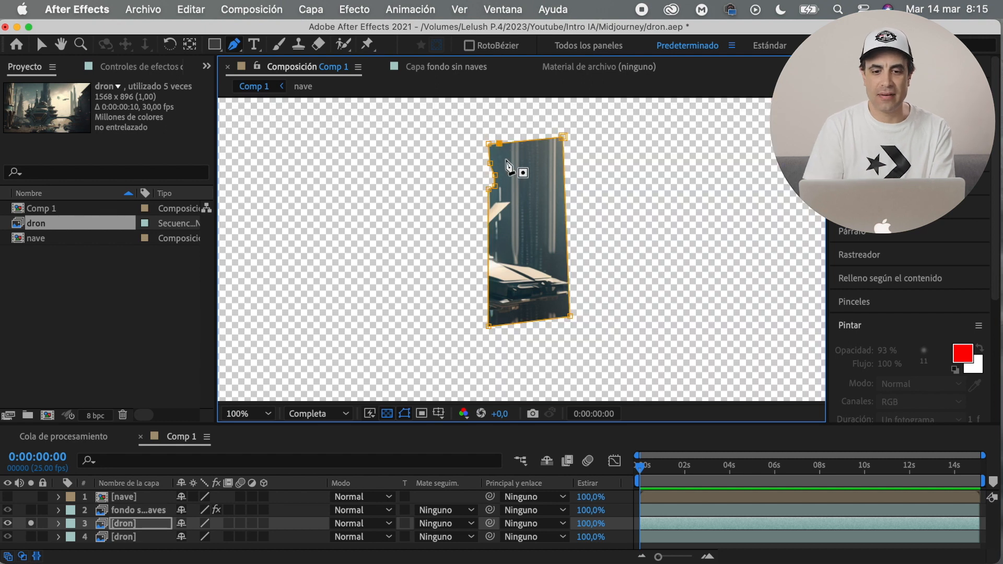
Place the unsoloed masked tower layer above fondo sin naves and lower it over the spaceship to position 962, 780
left_click(31, 523)
left_click_drag(120, 523, 101, 510)
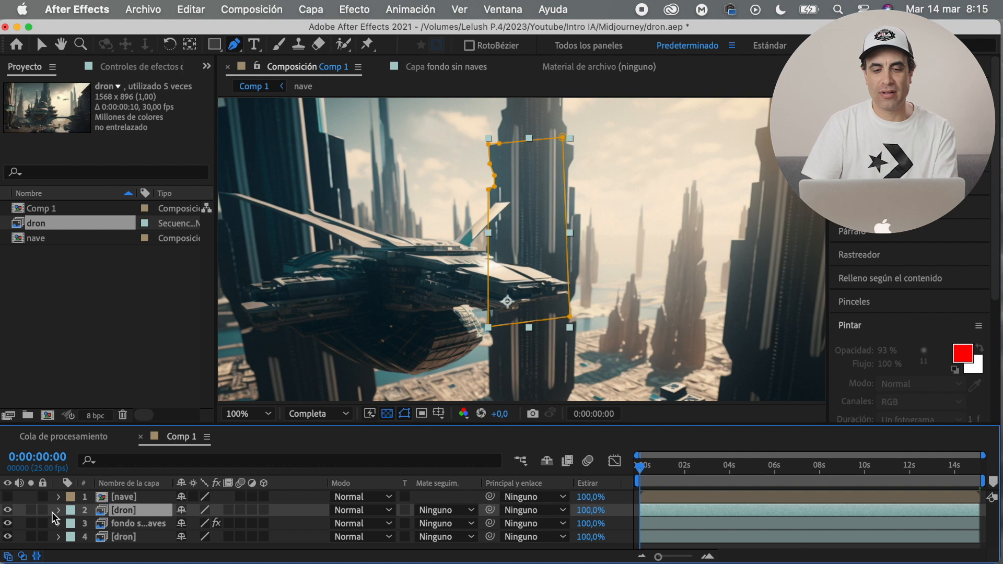
key("p")
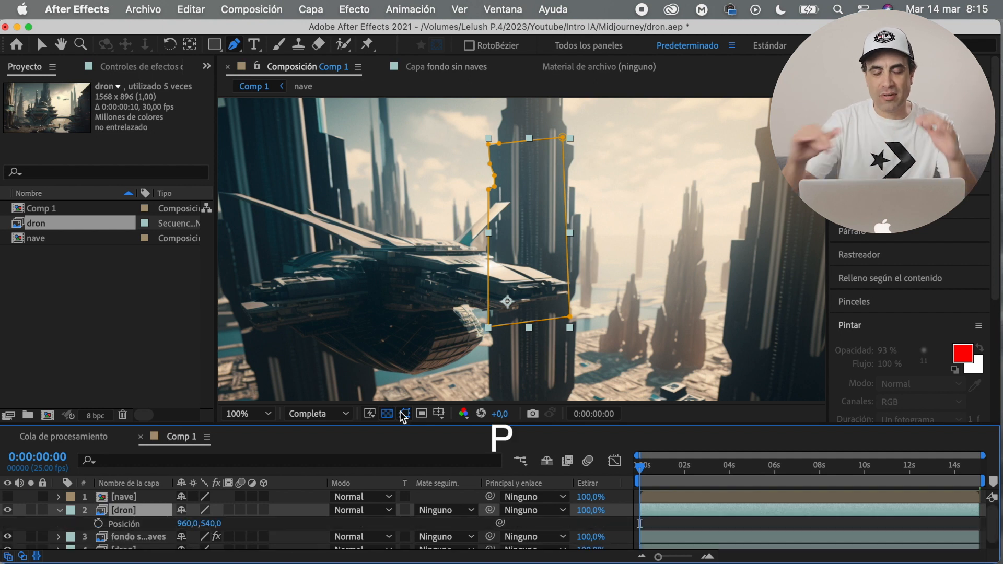
left_click_drag(211, 523, 331, 537)
mouse_move(212, 524)
left_mouse_down()
mouse_move(244, 524)
mouse_move(216, 532)
left_mouse_up()
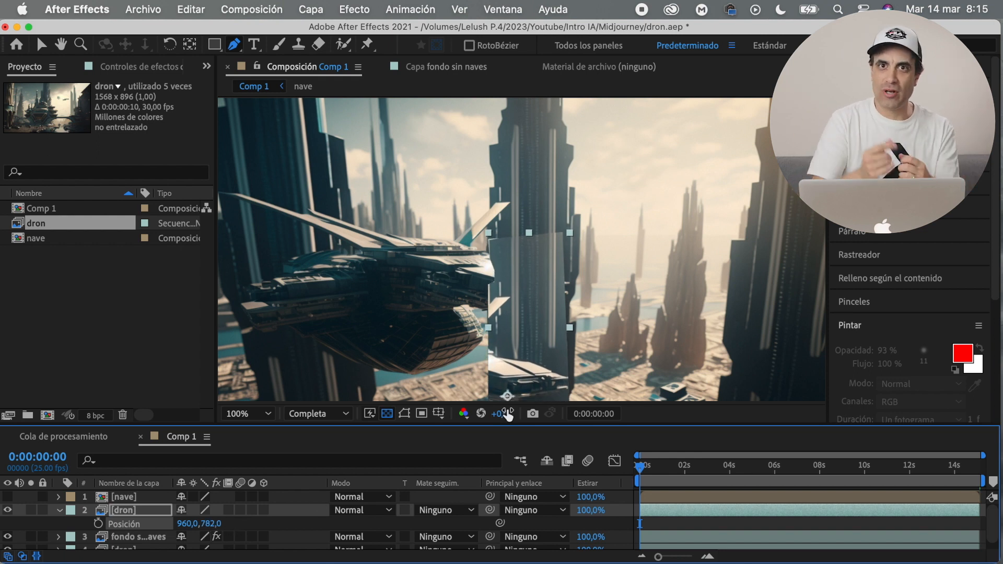
key("v")
left_click_drag(569, 328, 529, 315)
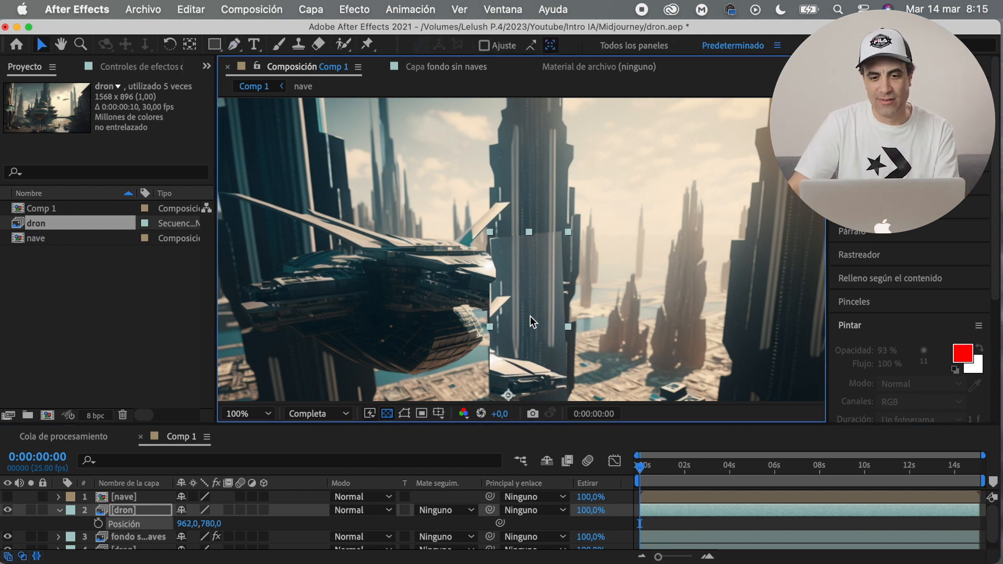
Set the mask feather of the tower patch to 11 pixels
left_click(404, 413)
left_click(404, 414)
left_click(60, 510)
left_click(59, 510)
left_click(71, 523)
left_click(86, 536)
scroll(89, 536, "down", 3)
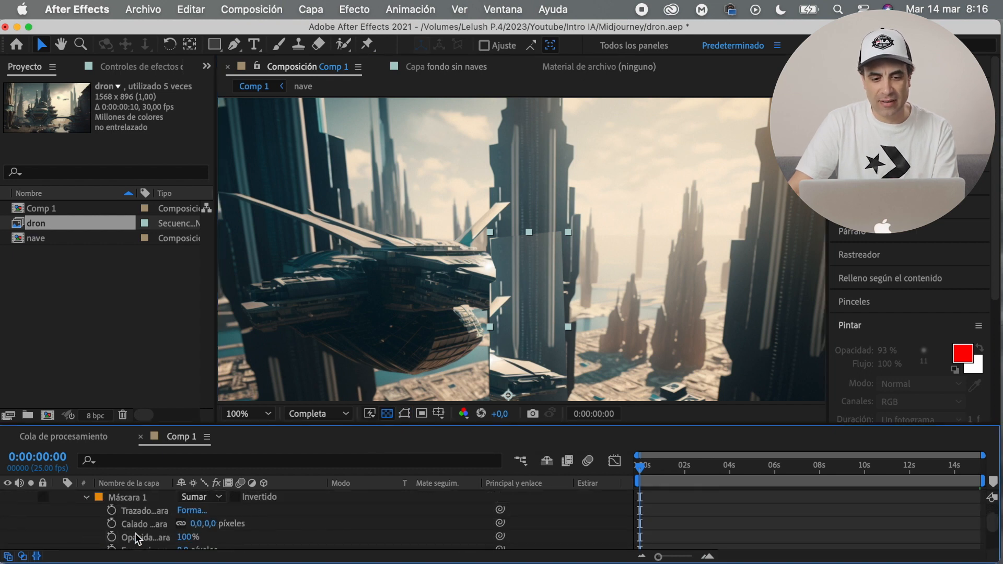
left_click_drag(210, 524, 216, 524)
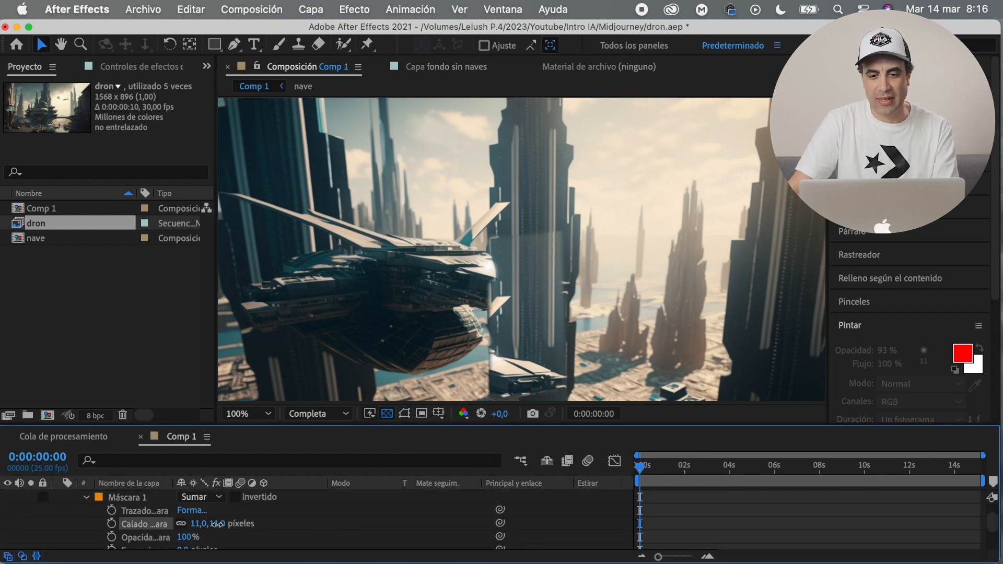
Reshape the tower patch's mask by moving its right-hand points inward and raising its lower corners to exclude the ship's body
left_click(406, 415)
mouse_move(567, 236)
left_mouse_down()
mouse_move(584, 230)
mouse_move(534, 238)
mouse_move(557, 234)
left_mouse_up()
key("space")
left_click_drag(559, 243, 575, 176)
left_click_drag(583, 342, 572, 297)
left_click_drag(507, 351, 508, 255)
left_click_drag(571, 297, 573, 253)
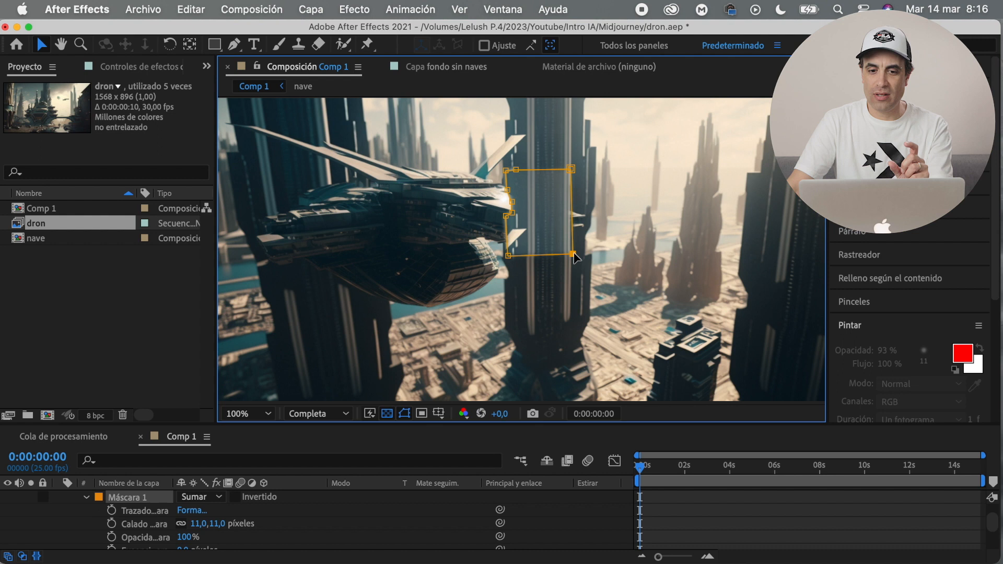
Inspect the tower patch up close with the mask outlines hidden and nudge the mask's lower-left corner
left_click(404, 414)
scroll(127, 510, "up", 4)
left_click(123, 510)
left_click_drag(574, 212, 547, 216)
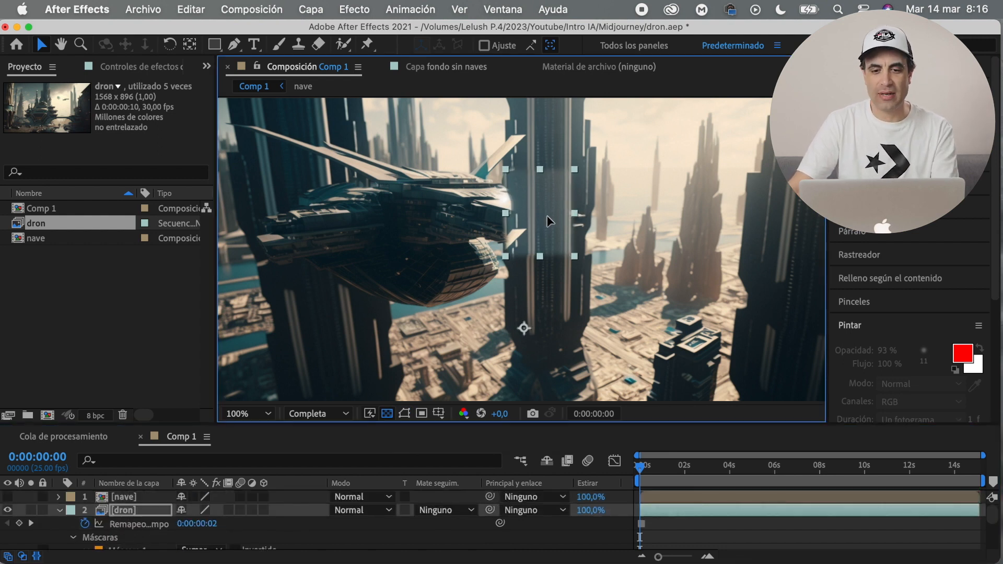
key("period")
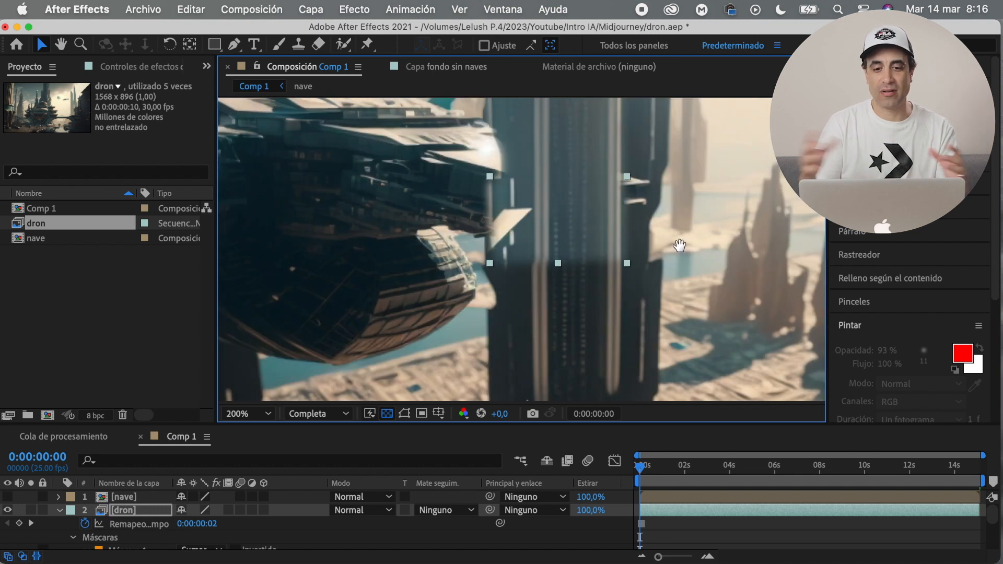
left_click_drag(679, 245, 664, 273)
key("v")
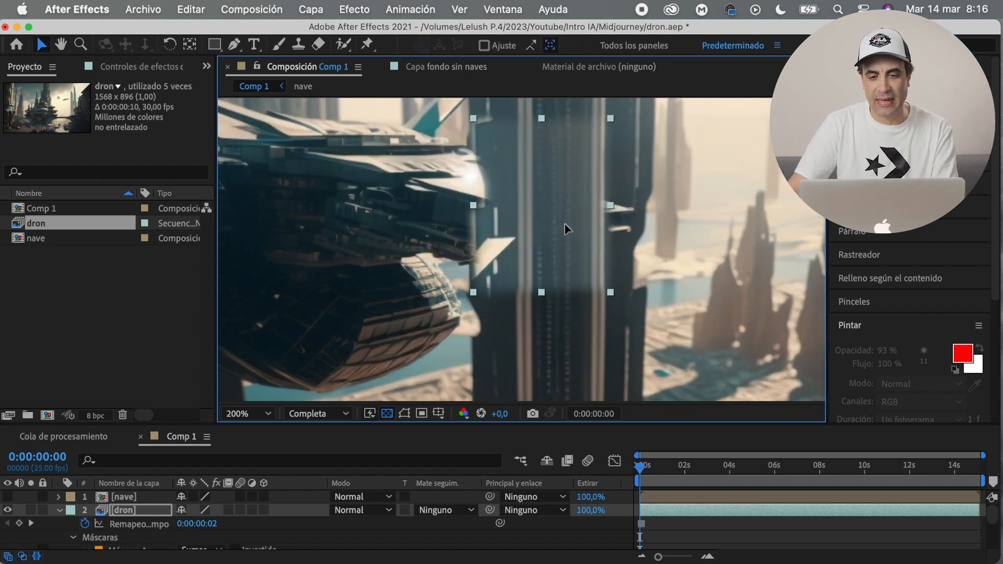
left_click(404, 413)
mouse_move(476, 292)
left_mouse_down()
mouse_move(477, 305)
mouse_move(476, 291)
left_mouse_up()
left_click(405, 413)
scroll(595, 314, "down", 1)
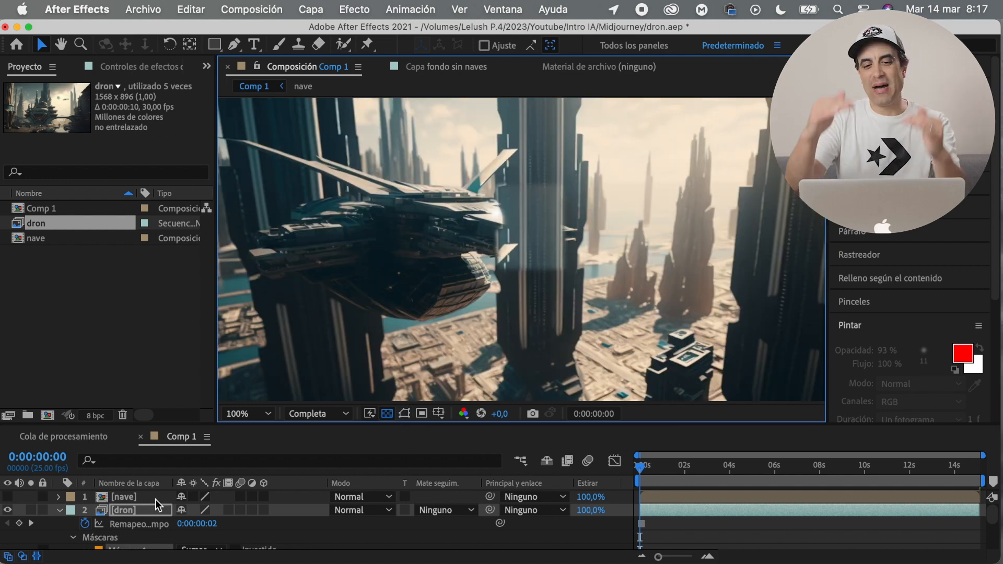
Raise the two lower corner points of the tower patch's mask to shorten it, then hide the mask outlines
left_click(139, 510)
left_click(566, 227)
left_click_drag(566, 227, 566, 227)
left_click(546, 303)
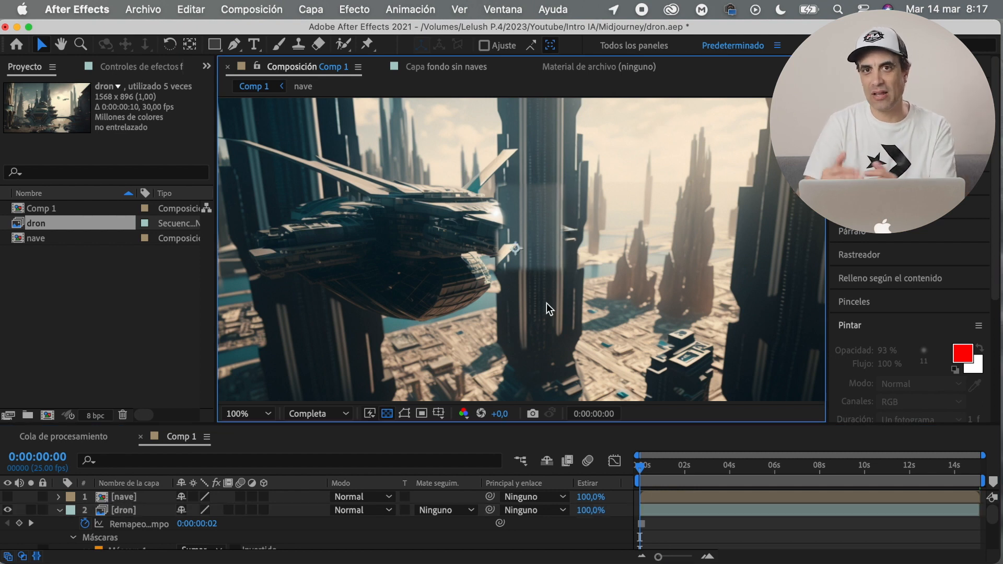
left_click(404, 413)
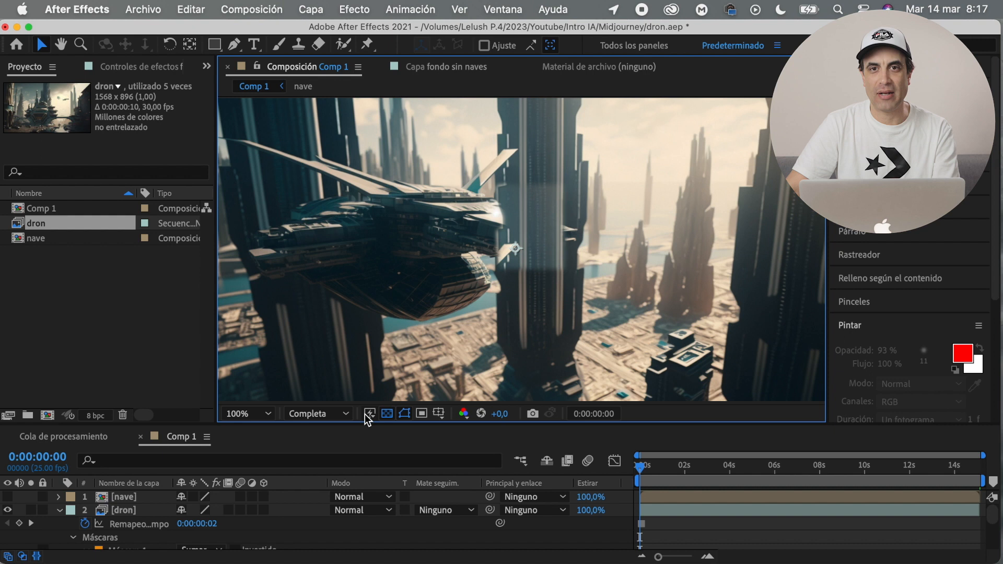
left_click(503, 263)
mouse_move(501, 269)
left_mouse_down()
mouse_move(502, 217)
mouse_move(504, 260)
left_mouse_up()
mouse_move(566, 269)
left_mouse_down()
mouse_move(568, 227)
mouse_move(567, 251)
left_mouse_up()
left_click(404, 413)
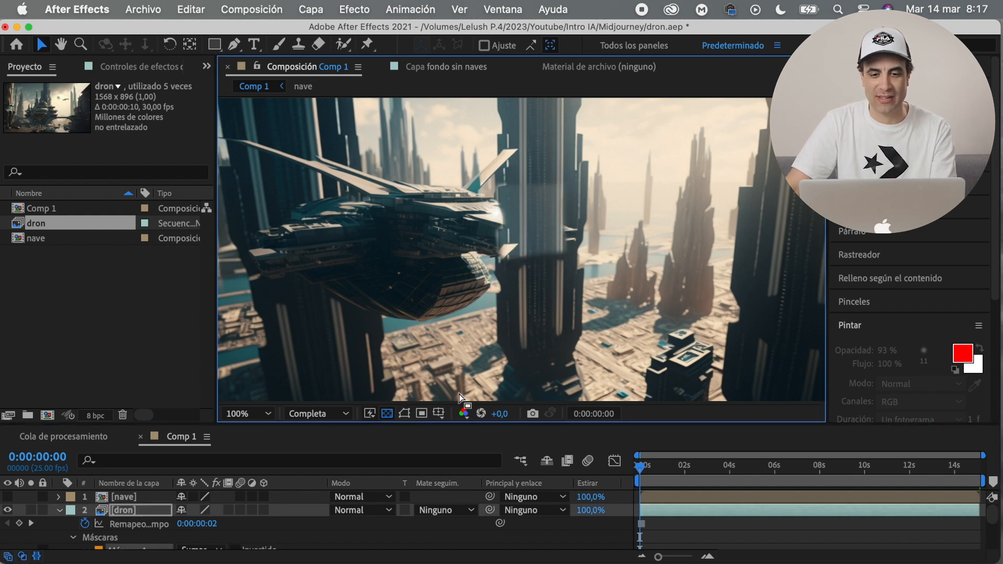
Apply the Brillo y contraste effect to the tower patch with brightness -23 and contrast 29, and review the blend
left_click(879, 139)
left_click(867, 159)
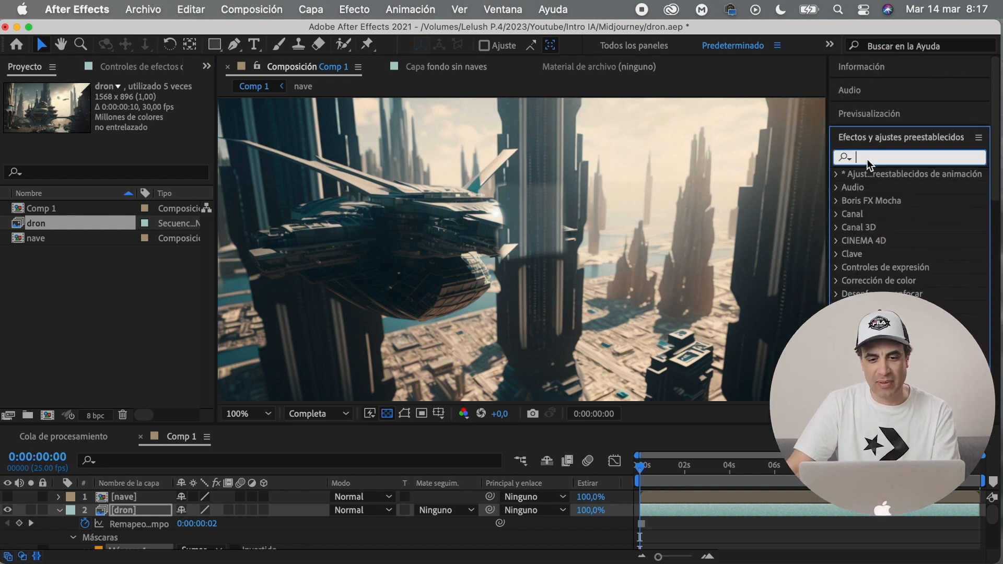
type("bril")
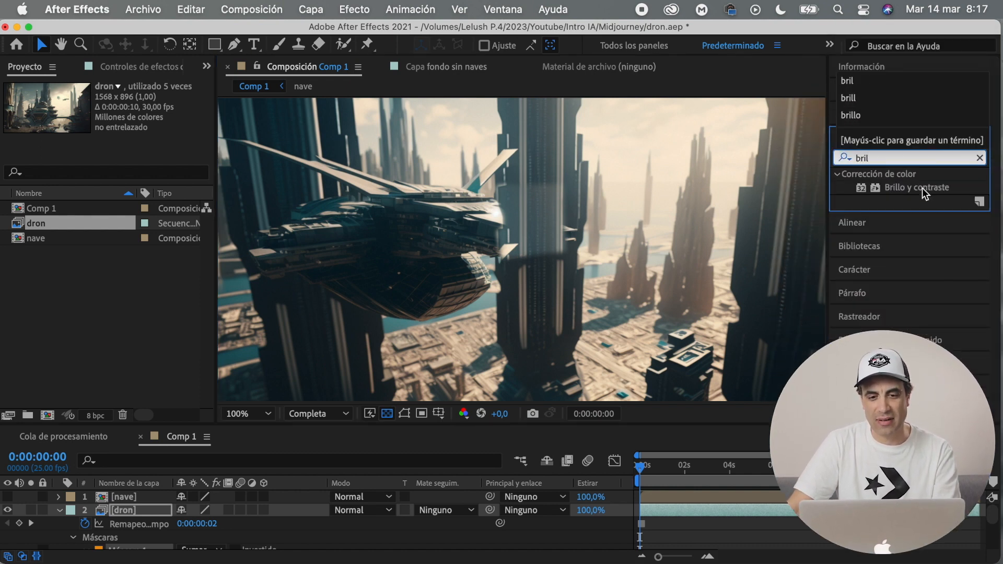
double_click(919, 188)
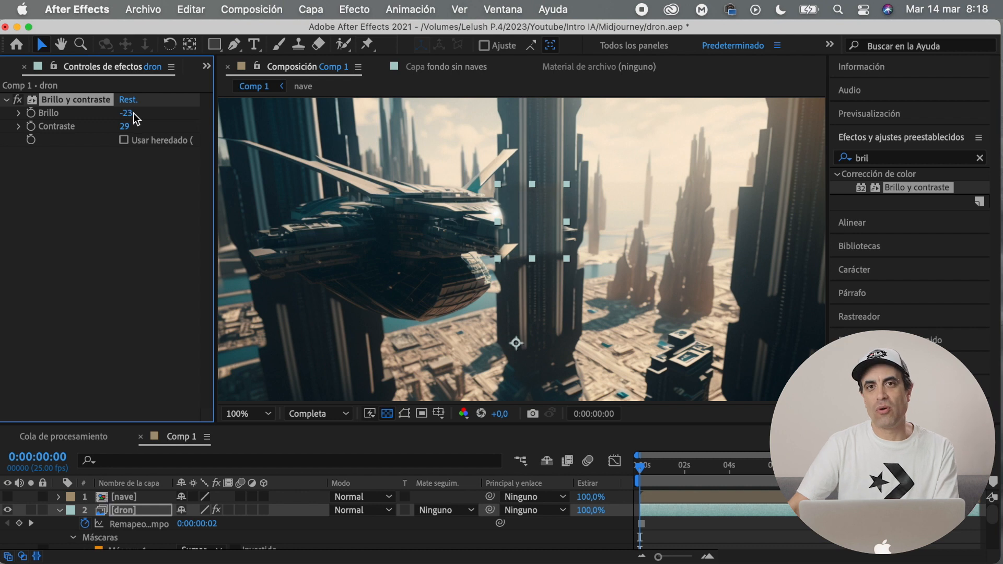
left_click(564, 313)
key("comma")
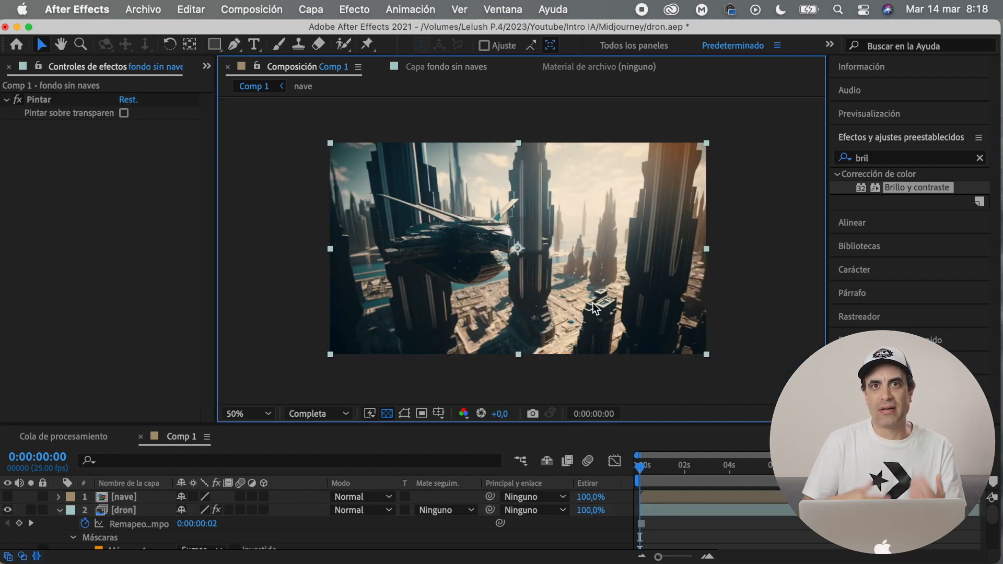
key("period")
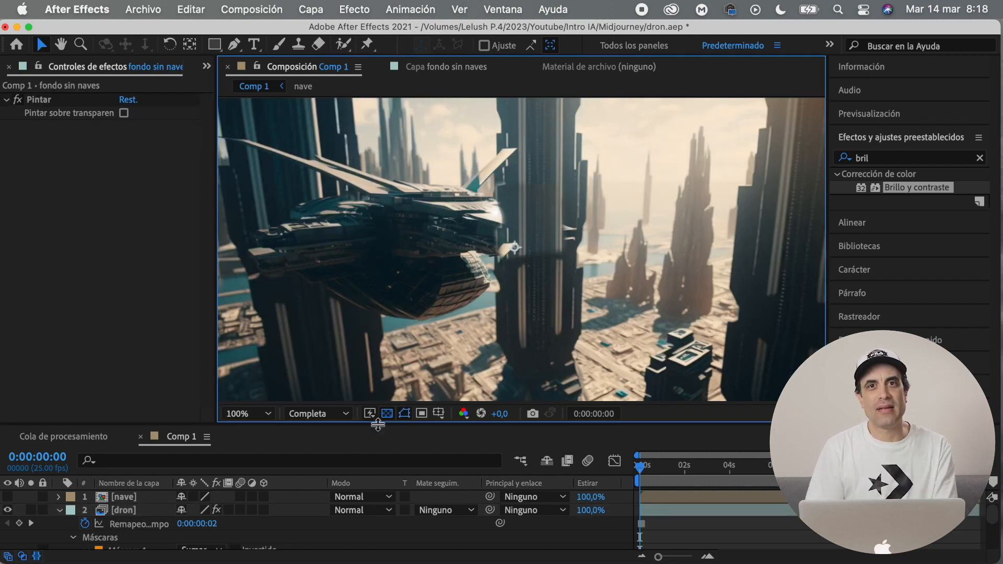
Add variable mask feather points extending outward above the tower patch's upper edge, then hide the mask outlines
left_click(131, 510)
key("g")
key("g")
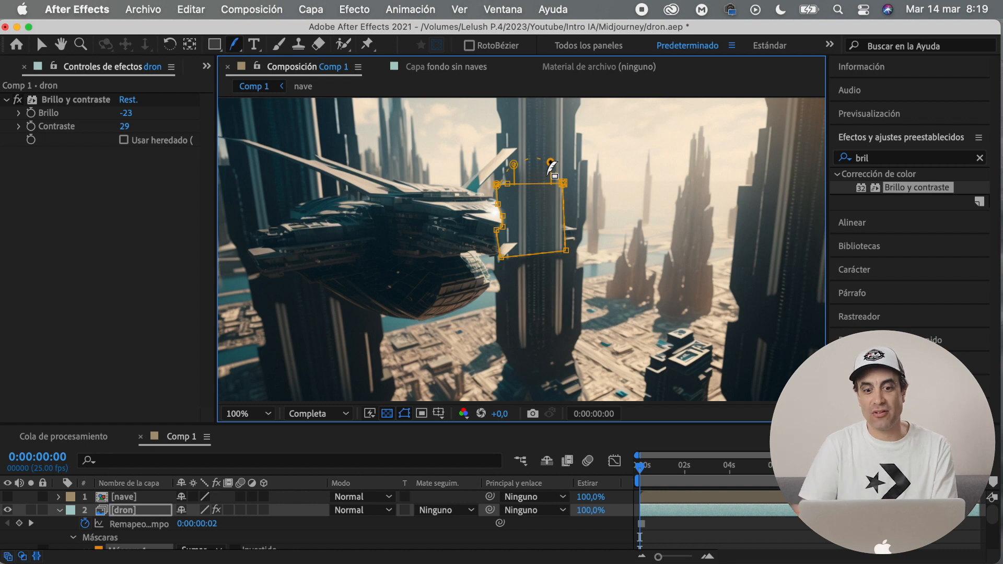
left_click(403, 413)
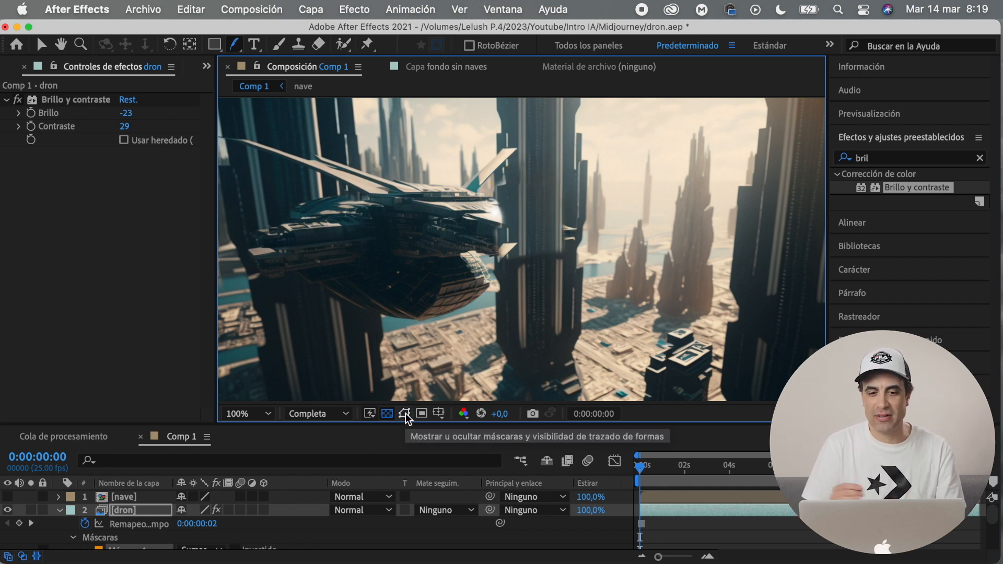
key("comma")
key("comma")
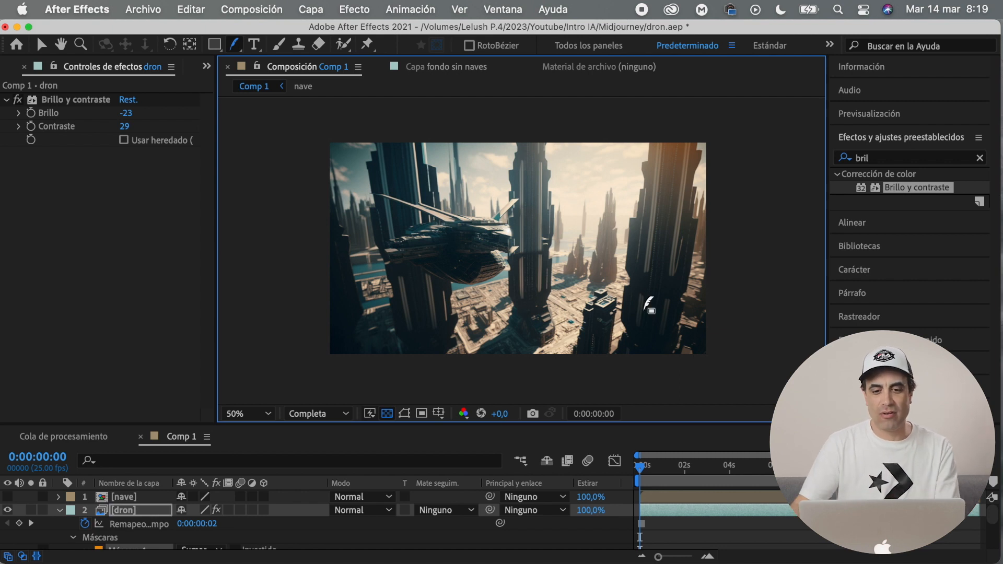
Rename the masked tower patch layer as edificio 1 and save the project
key("v")
left_click(60, 510)
left_click(134, 497)
left_click(132, 512)
key("Return")
type("edificio")
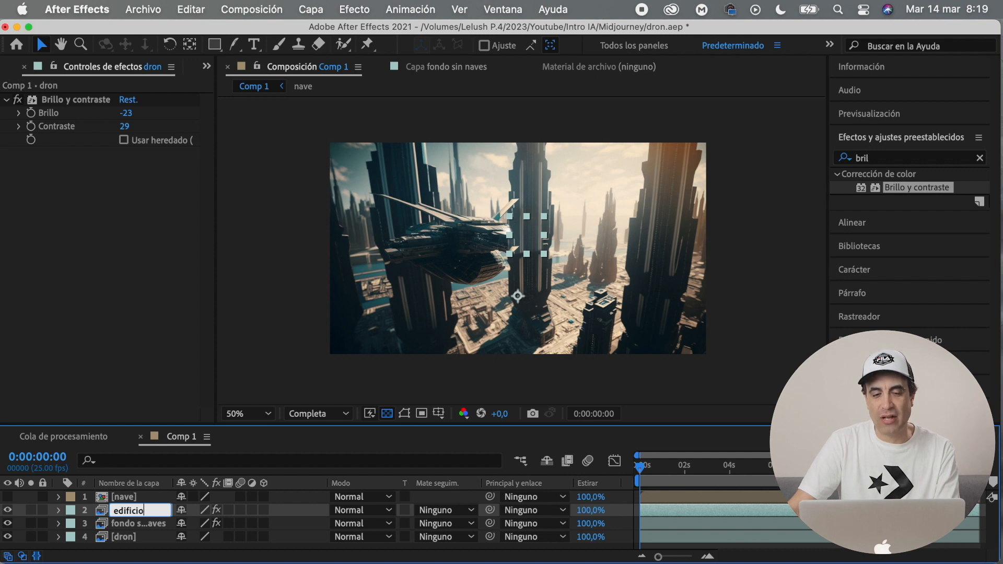
key("Return")
key("super+s")
Paint out the large spaceship on the fondo sin naves layer with the Clone Stamp, sampling the surrounding background
left_click(146, 524)
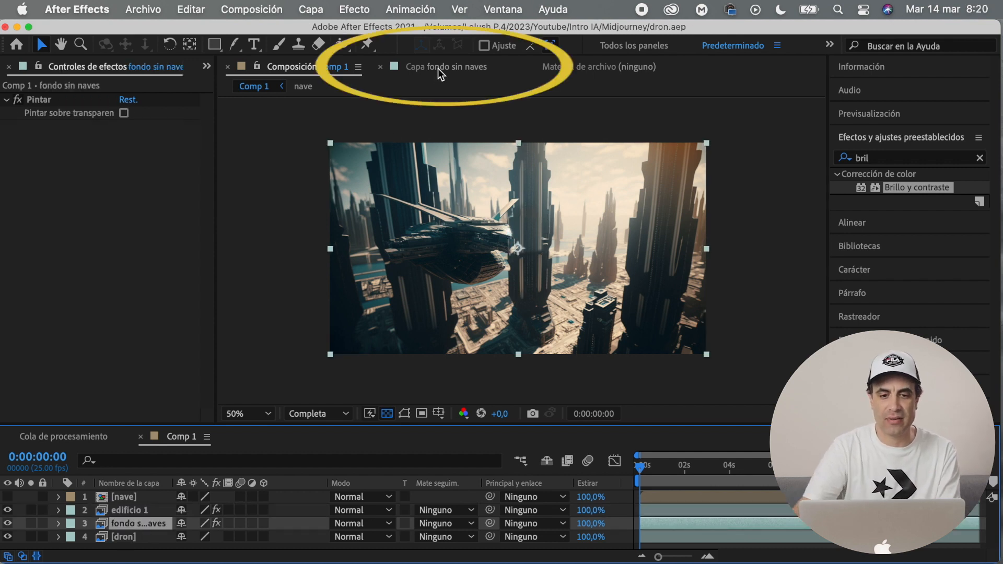
double_click(146, 524)
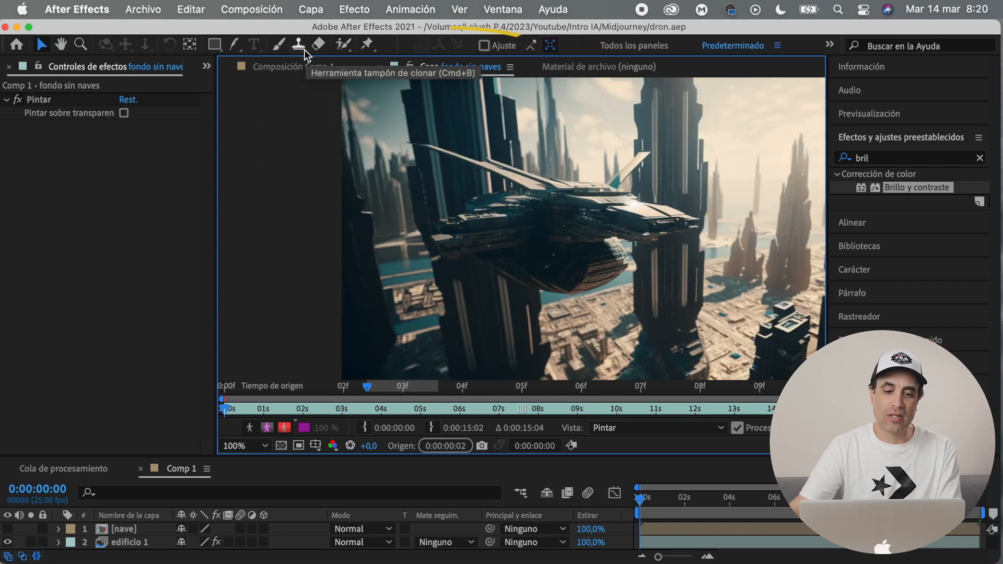
left_click(299, 45)
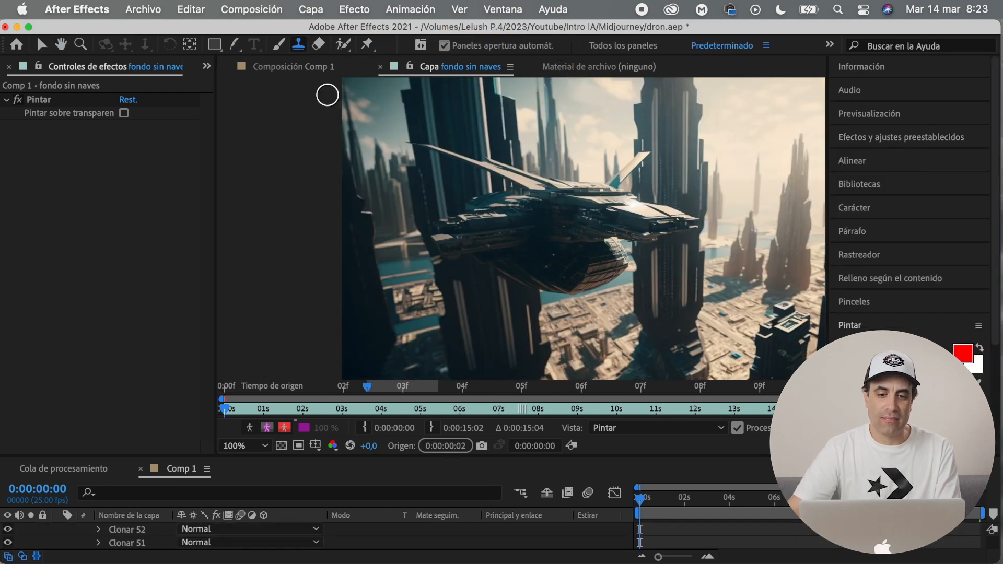
left_click(396, 263, "alt")
mouse_move(583, 247)
left_mouse_down()
mouse_move(550, 255)
mouse_move(544, 278)
mouse_move(622, 251)
left_mouse_up()
left_click(392, 273, "alt")
left_click(402, 268, "alt")
left_click(403, 272, "alt")
left_click(385, 193, "alt")
left_click_drag(556, 222, 601, 219)
mouse_move(663, 211)
left_mouse_down()
mouse_move(676, 240)
mouse_move(640, 238)
left_mouse_up()
left_click_drag(473, 208, 449, 237)
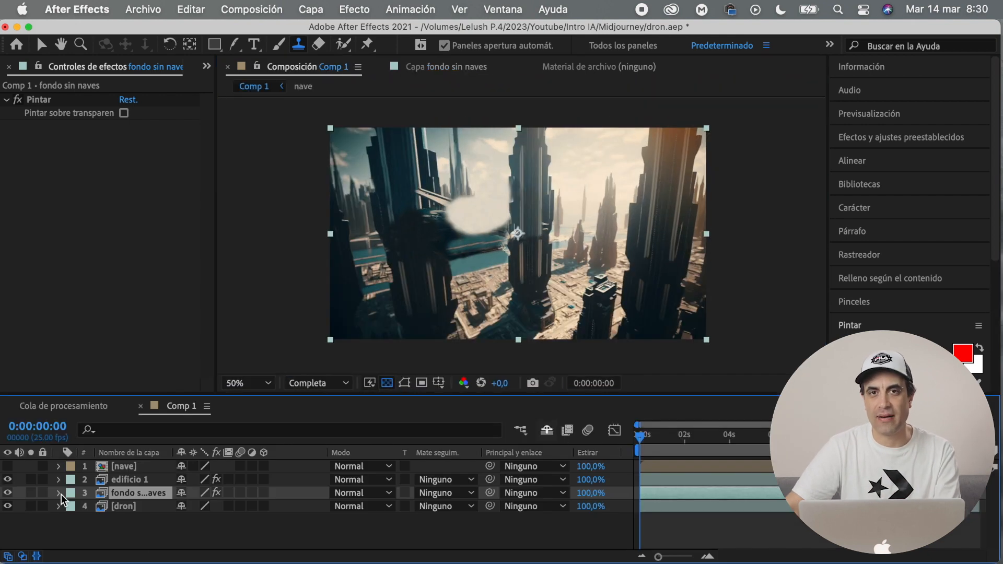
Duplicate the original dron layer and move the copy to the top of the layer stack
left_click(148, 506)
key("super+d")
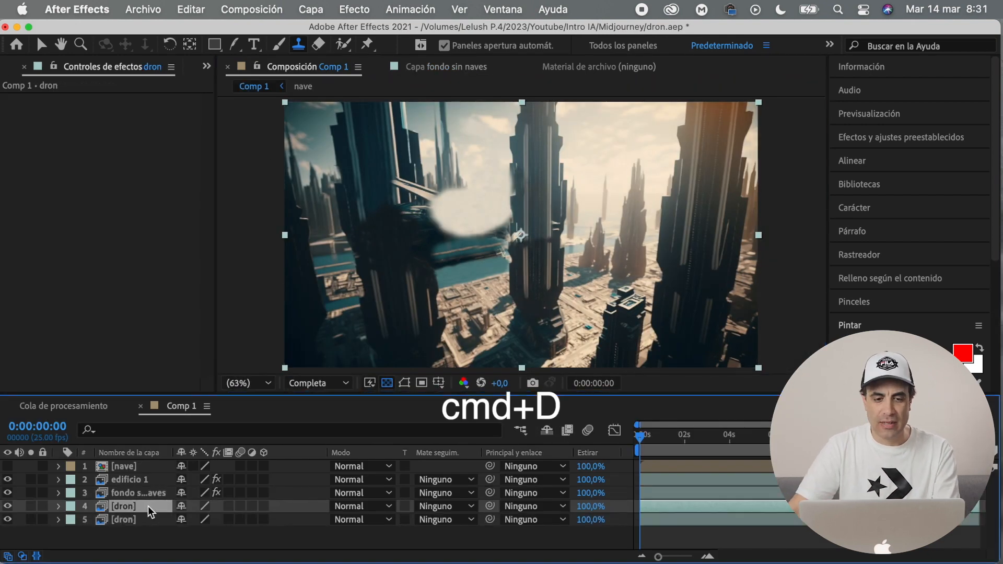
left_click_drag(128, 508, 131, 463)
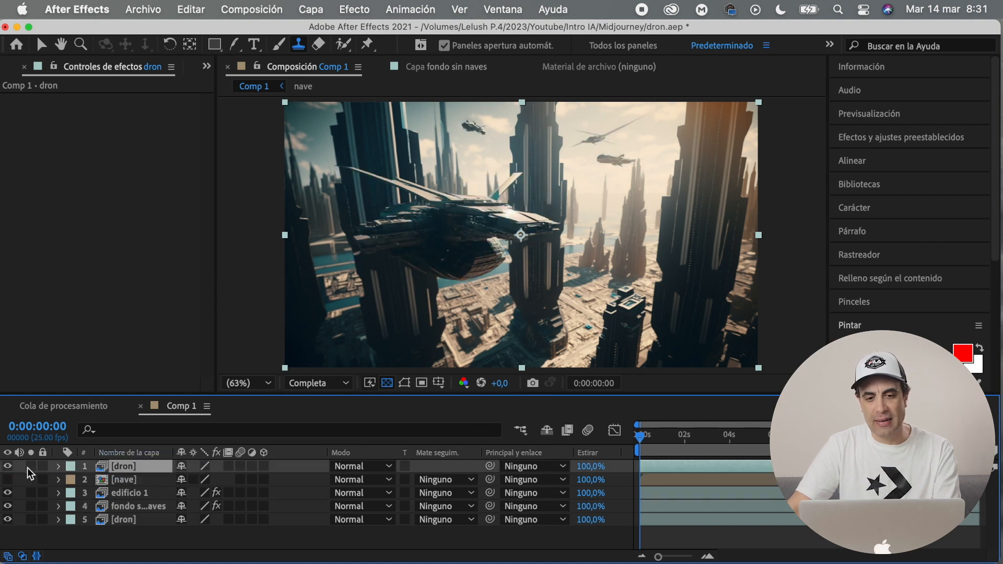
Draw a closed four-point Pen mask around the left tower's section above the ship's wing on the dron copy
key("g")
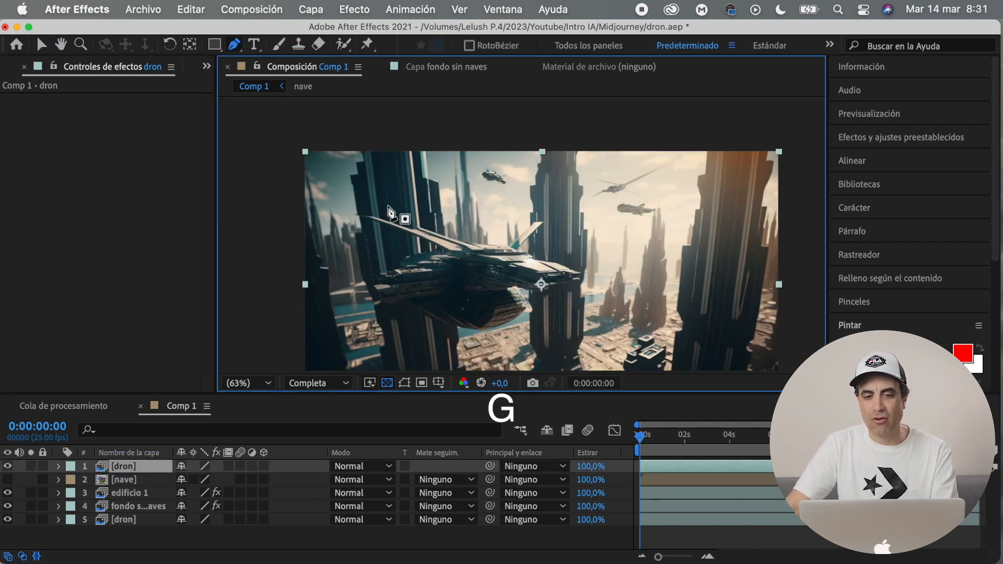
left_click(352, 186)
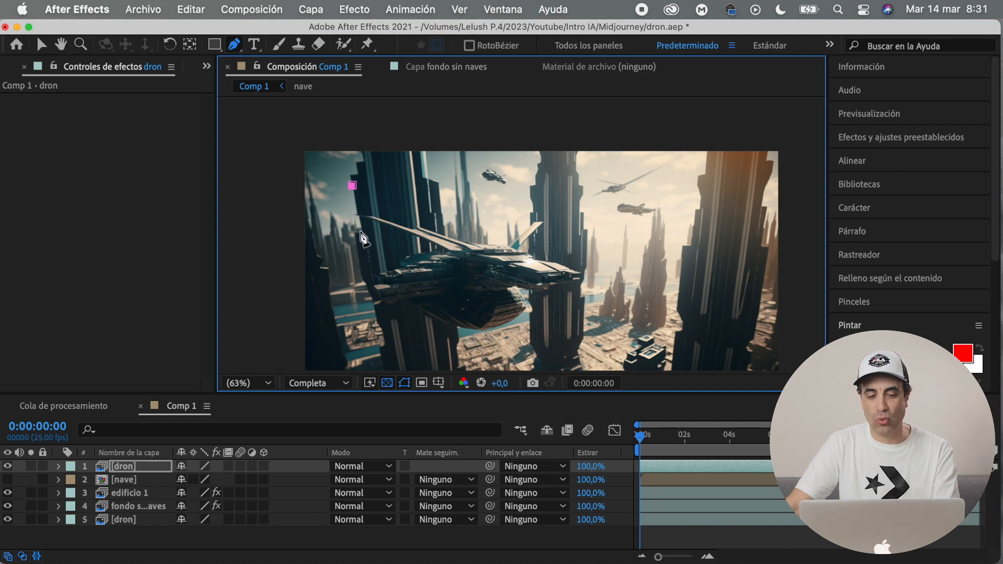
left_click(358, 221)
left_click(427, 214)
left_click(420, 172)
left_click(352, 185)
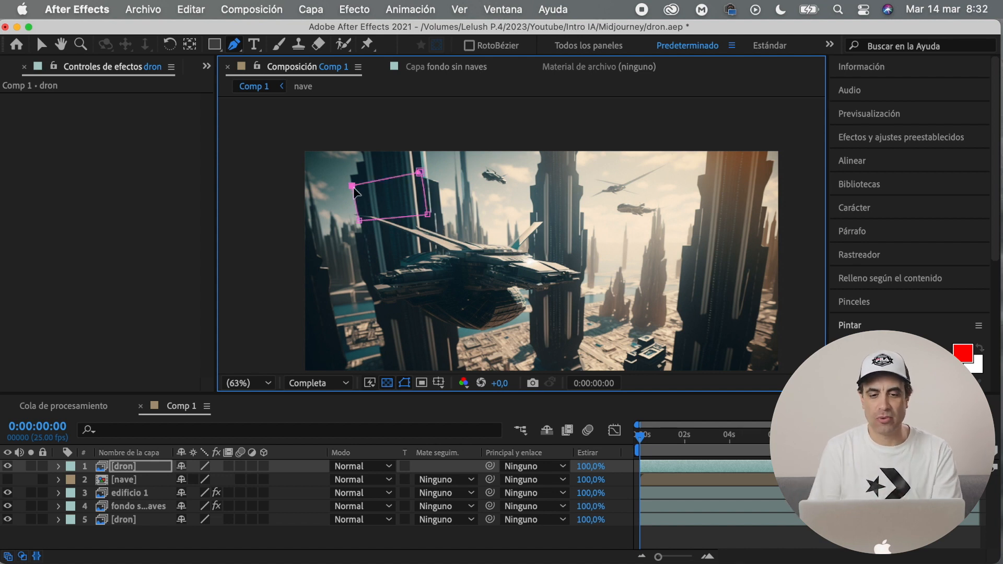
left_click(405, 382)
Lower the masked left-tower patch to cover the remains of the ship's wing on that tower
key("v")
left_click(180, 416)
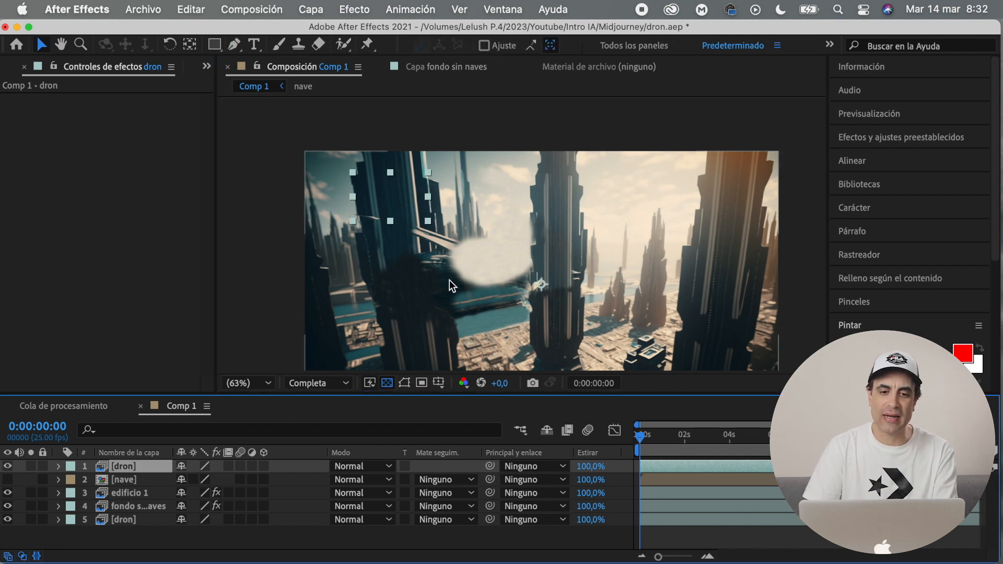
mouse_move(403, 211)
left_mouse_down()
mouse_move(408, 234)
mouse_move(433, 218)
mouse_move(401, 218)
left_mouse_up()
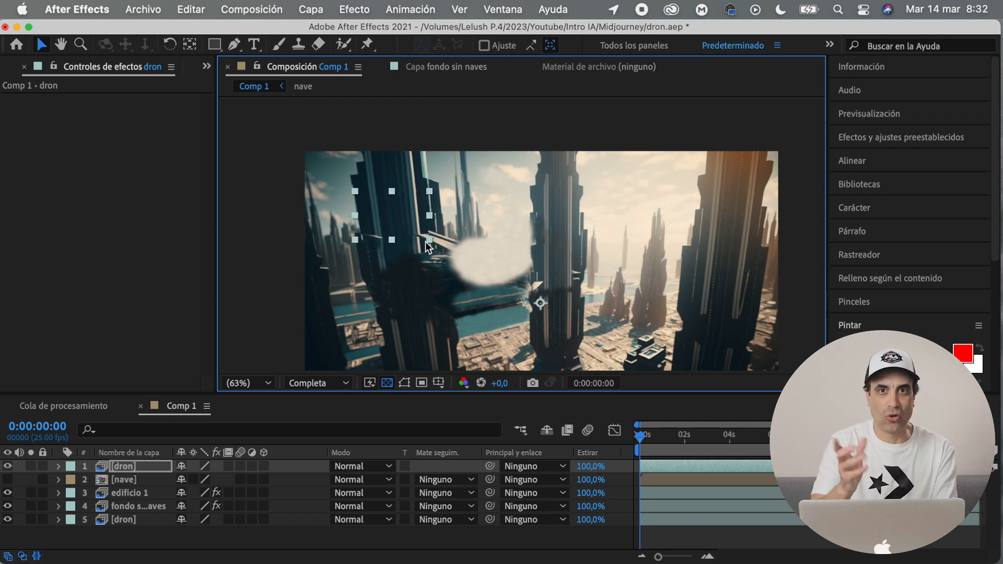
left_click(147, 468)
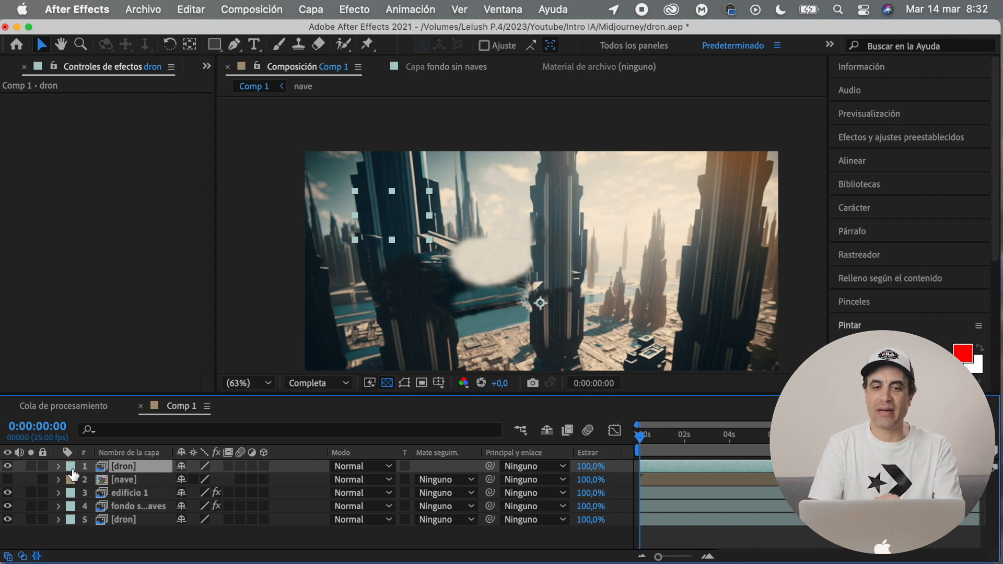
Set the mask feather of the left-tower patch to 5 pixels
left_click(58, 467)
left_click(72, 494)
left_click(86, 506)
left_click(212, 516)
type("5")
key("Return")
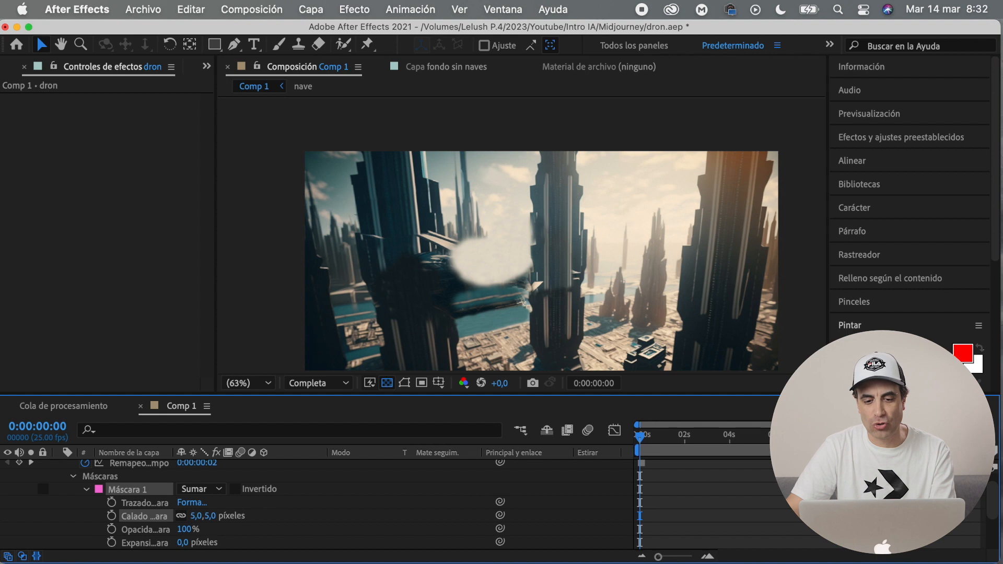
scroll(62, 473, "up", 2)
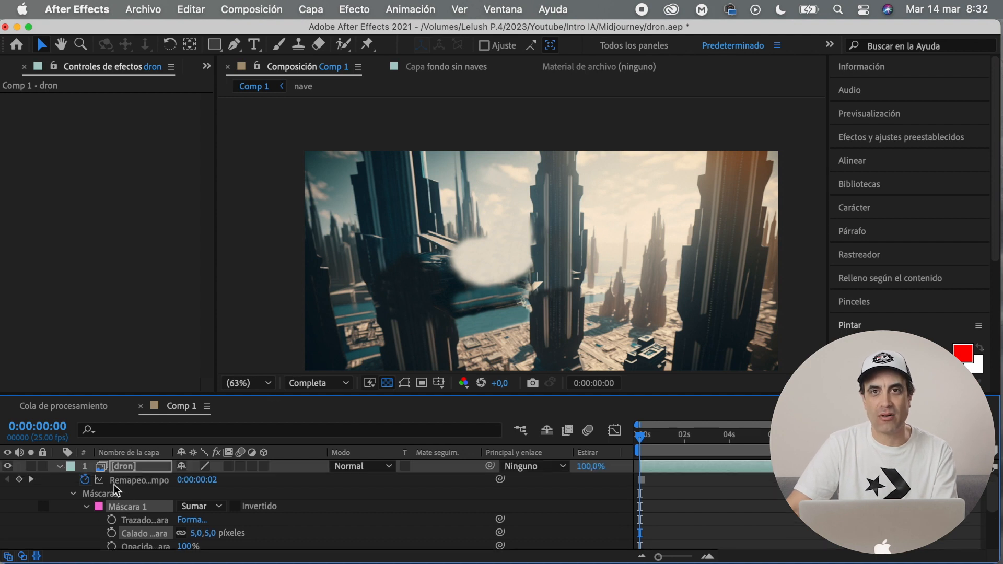
Rename the left-tower patch layer as edificio 2
left_click(59, 467)
left_click(135, 468)
key("Return")
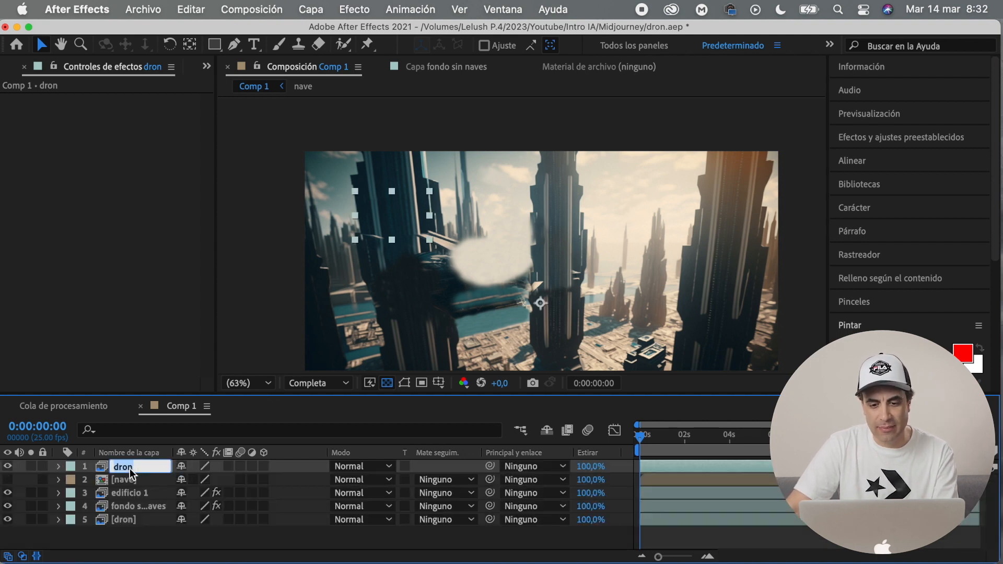
type("edi")
key("Return")
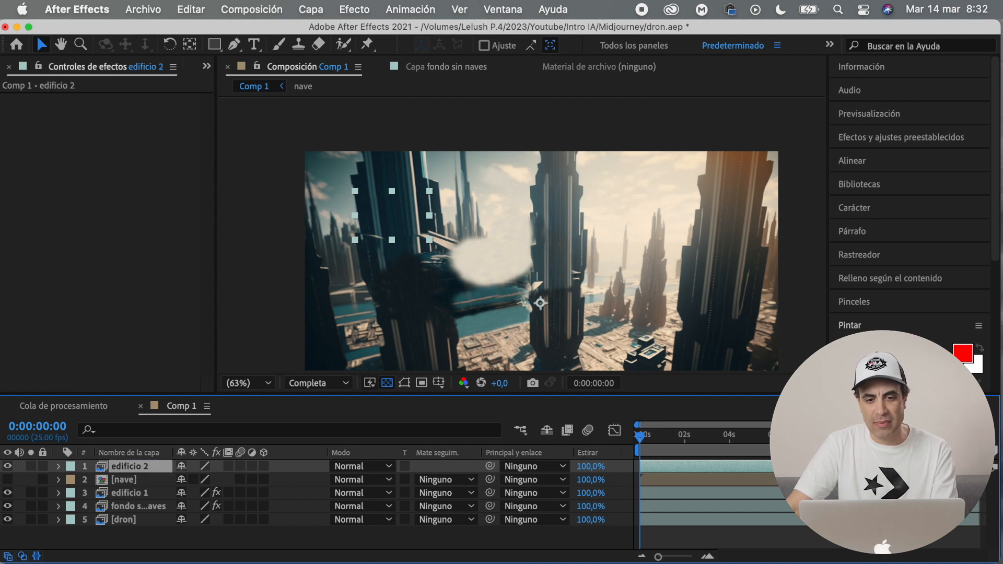
Duplicate edificio 2 farther down the left tower and set the copy's mask feather to 12 pixels
key("super+d")
left_click_drag(397, 228, 399, 255)
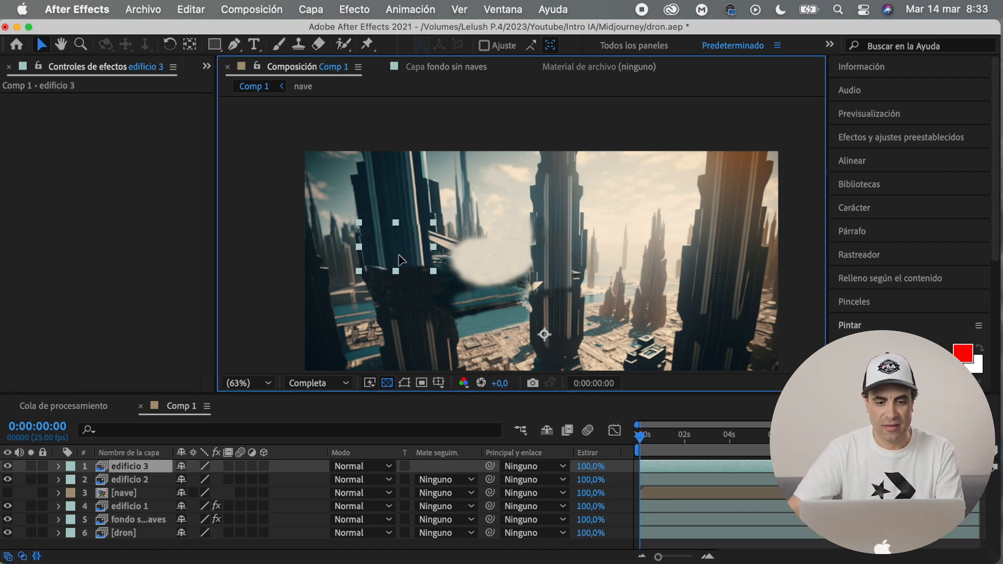
scroll(398, 255, "up", 1)
left_click(58, 467)
left_click(73, 492)
left_click(86, 506)
scroll(207, 519, "down", 1)
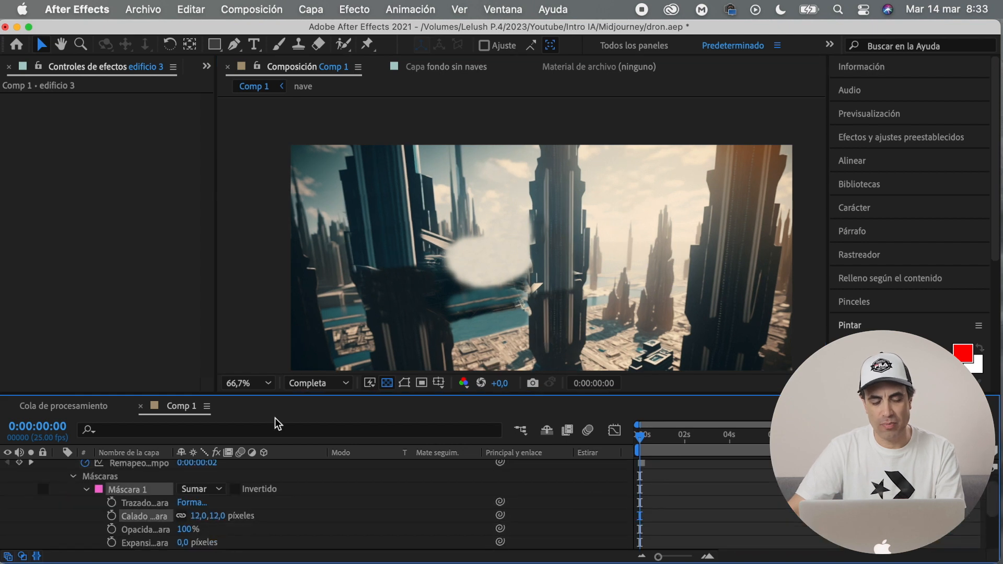
Duplicate edificio 3 and place the copy slightly lower on the left tower
key("super+d")
left_click_drag(375, 241, 369, 247)
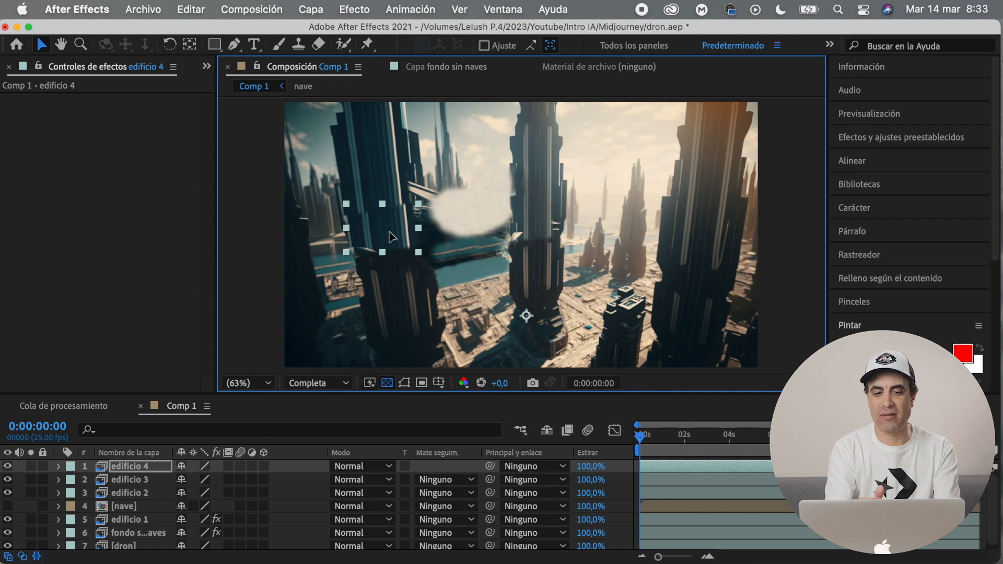
Duplicate the original dron layer and place the copy at the top of the layer stack
left_click(478, 308)
left_click(128, 545)
key("super+d")
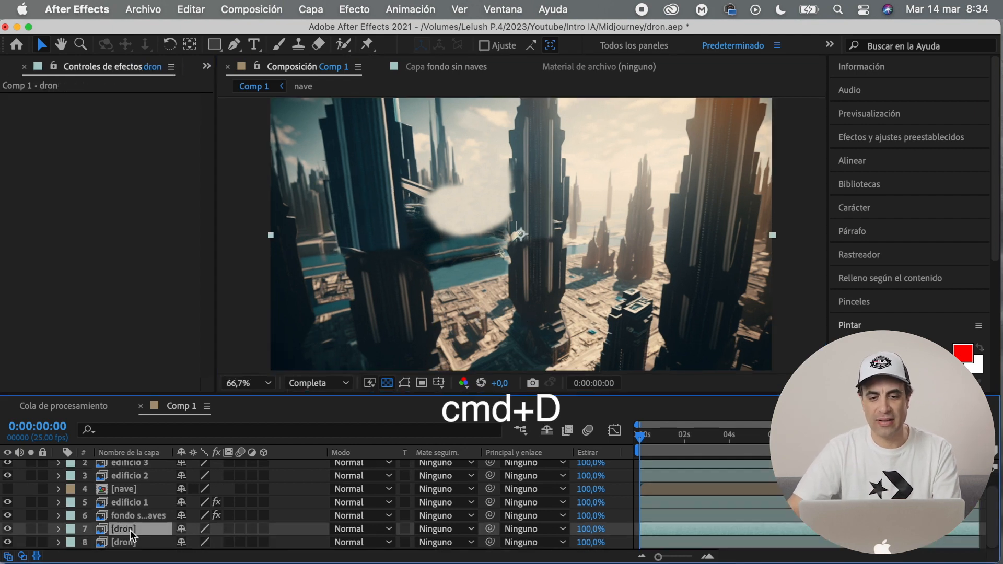
left_click_drag(130, 451, 132, 454)
Draw a closed four-sided mask around the left tower's section just below the spaceship with the Pen tool
key("g")
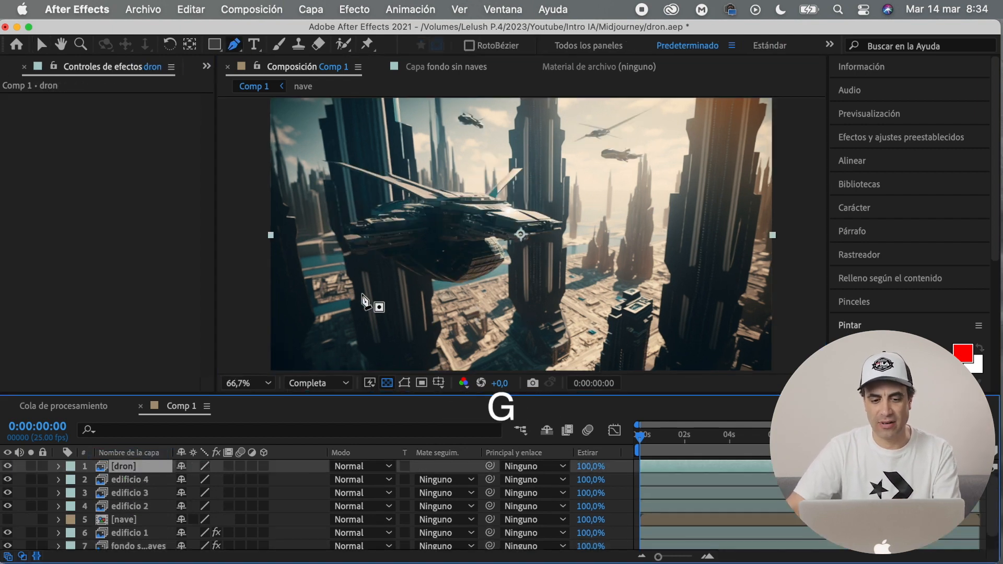
left_click(355, 282)
left_click(365, 333)
left_click(430, 331)
left_click(427, 276)
left_click(355, 281)
Move the masked dron patch up over the unpatched part of the left tower
key("v")
left_click(130, 466)
left_click_drag(389, 308, 380, 267)
left_click(318, 318)
left_click(88, 465)
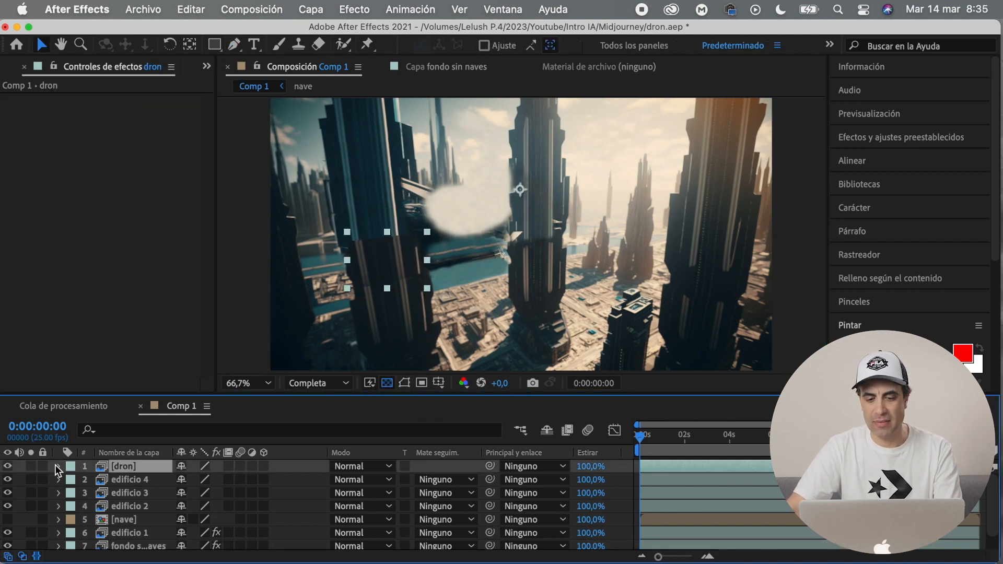
Set the mask feather of the new left-tower patch to 24 pixels
left_click(58, 467)
left_click(73, 495)
left_click(88, 508)
left_click_drag(211, 516, 224, 516)
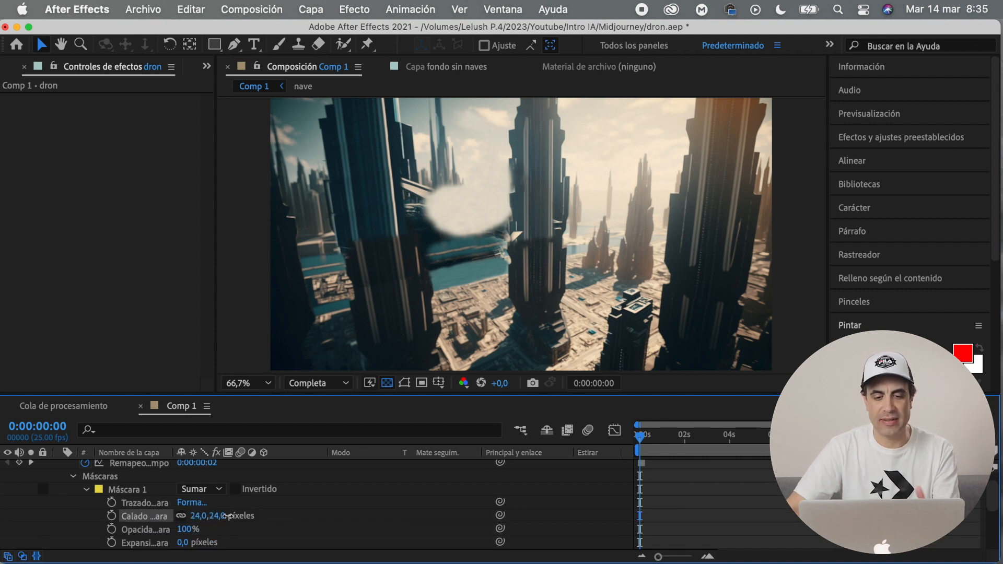
Reshape the patch's mask outline to fit the left tower, hide the mask paths and collapse the layer's properties
left_click(381, 264)
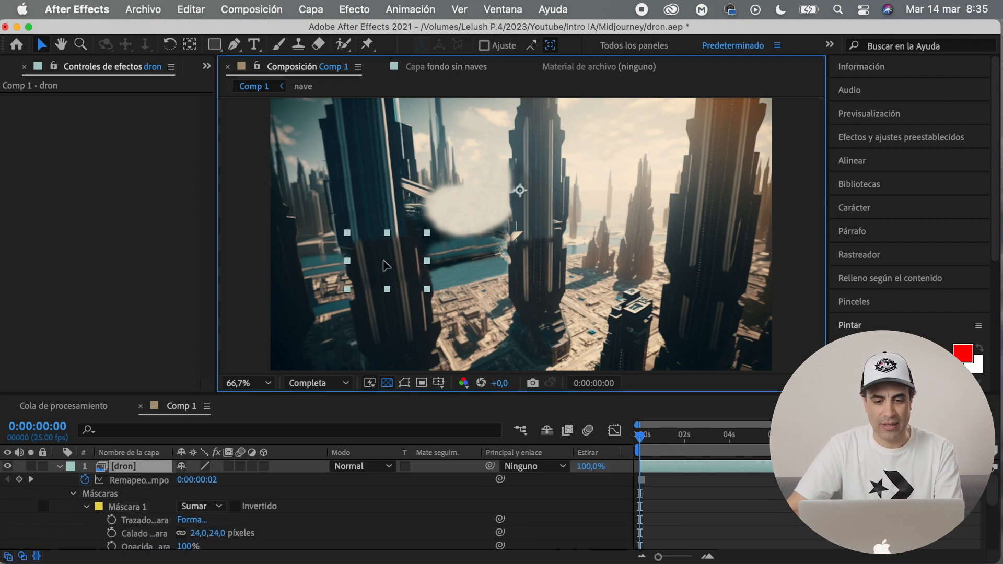
left_click(347, 244)
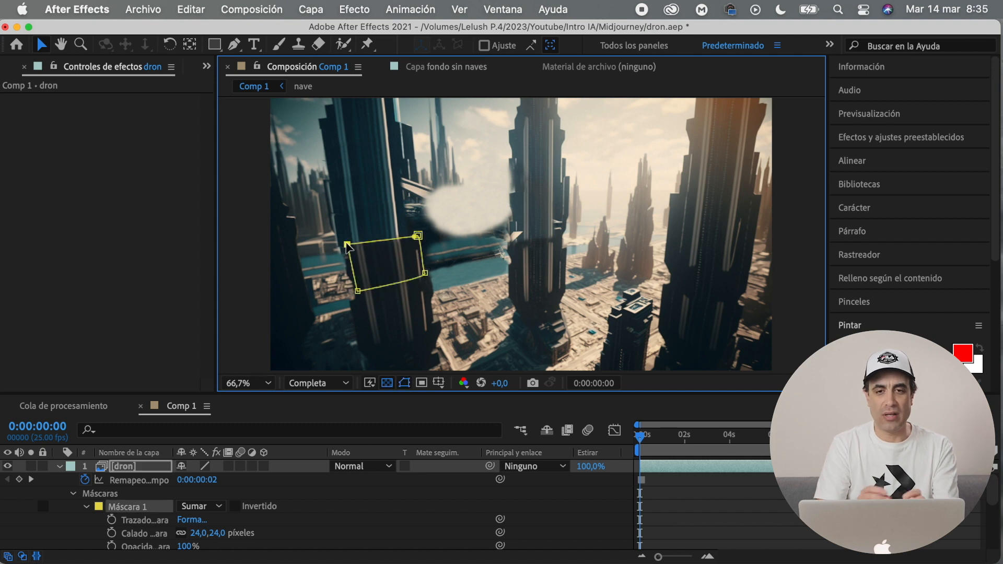
left_click(404, 383)
left_click(60, 465)
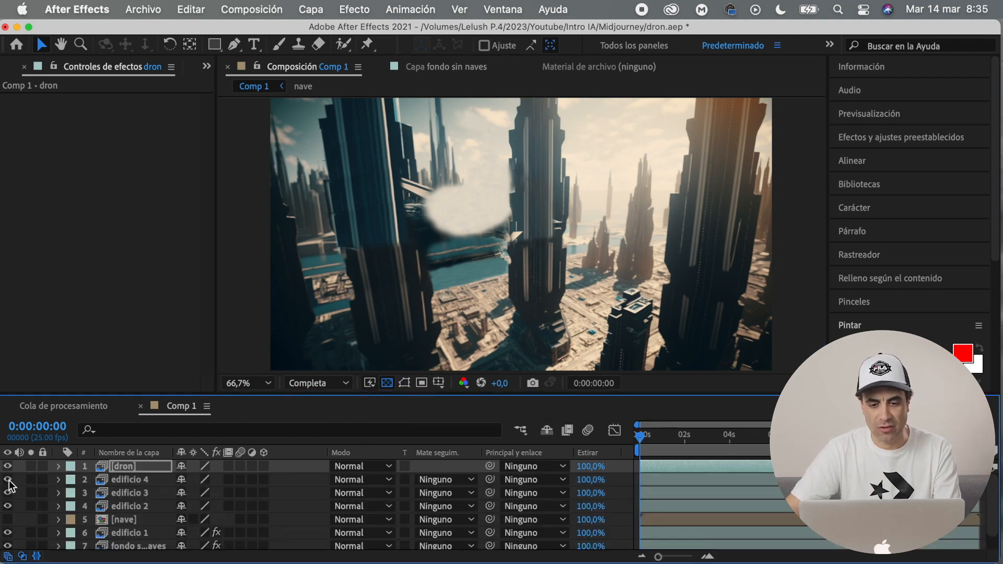
Set the rotation of edificio 4 to -2° and align it with the left tower
left_click(130, 479)
key("r")
left_click(197, 492)
type("-1")
key("Return")
left_click(376, 241)
left_click(198, 493)
type("-2")
key("Return")
left_click(382, 230)
Nudge the lowest left-tower patch into alignment and rename its layer as edificio 5
left_click(130, 467)
left_click(386, 273)
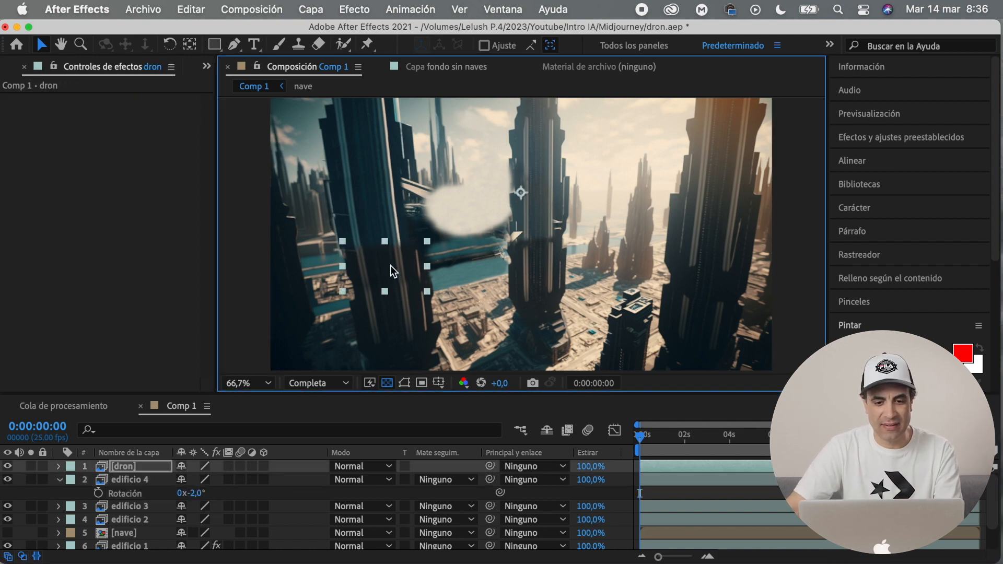
left_click(668, 305)
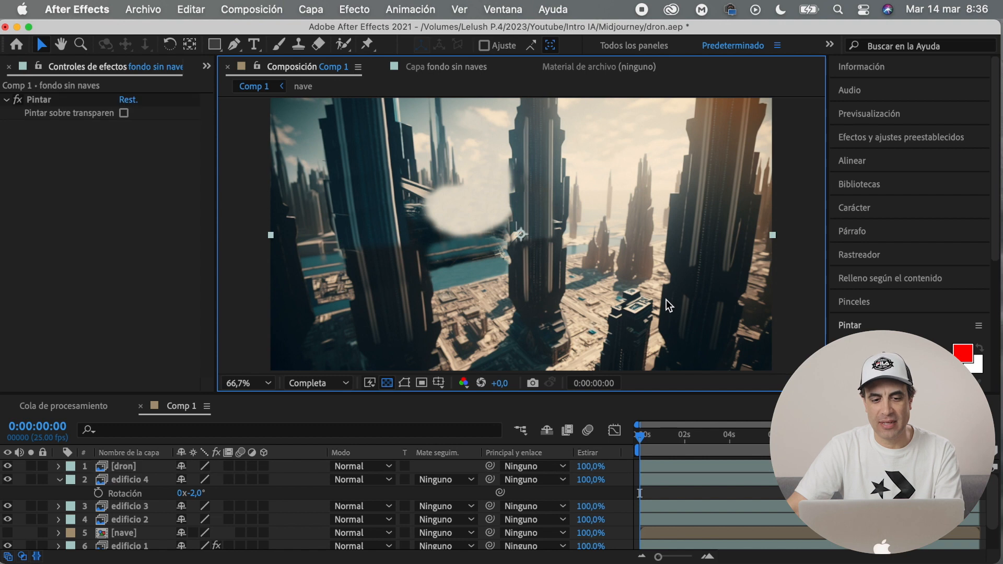
left_click(141, 467)
key("Return")
type("edificio 5")
key("Return")
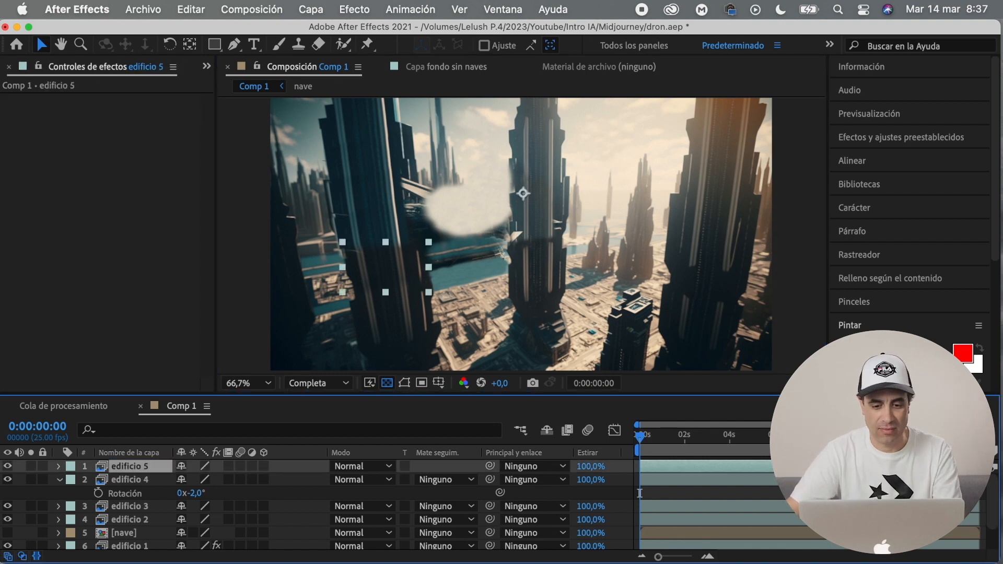
Precompose the layers edificio 2 through edificio 5 into a composition named edificio izq
left_click(59, 480)
left_click(130, 506)
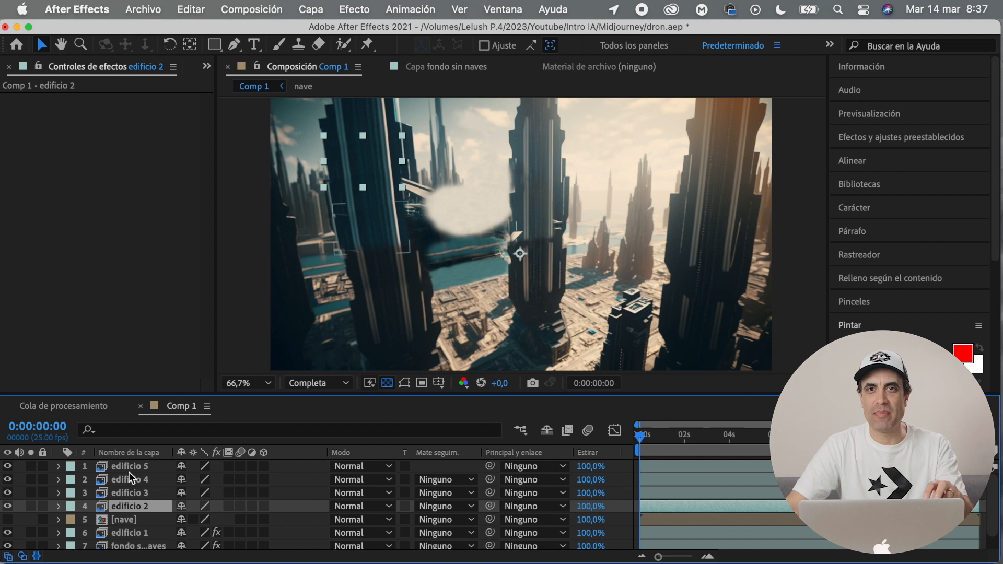
left_click(130, 470, "shift")
right_click(137, 468)
left_click(154, 469)
type("edi")
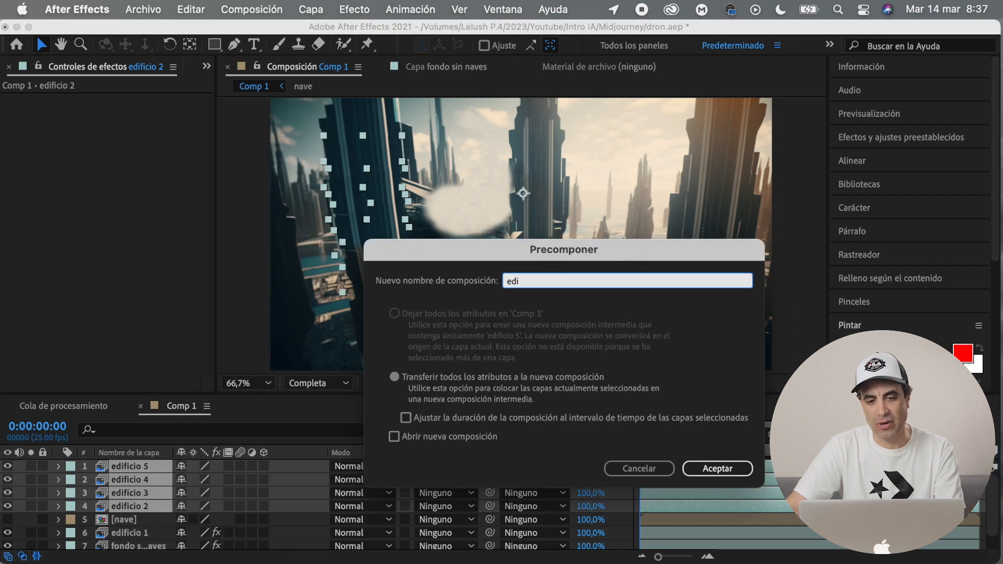
type("ficio izq")
key("Return")
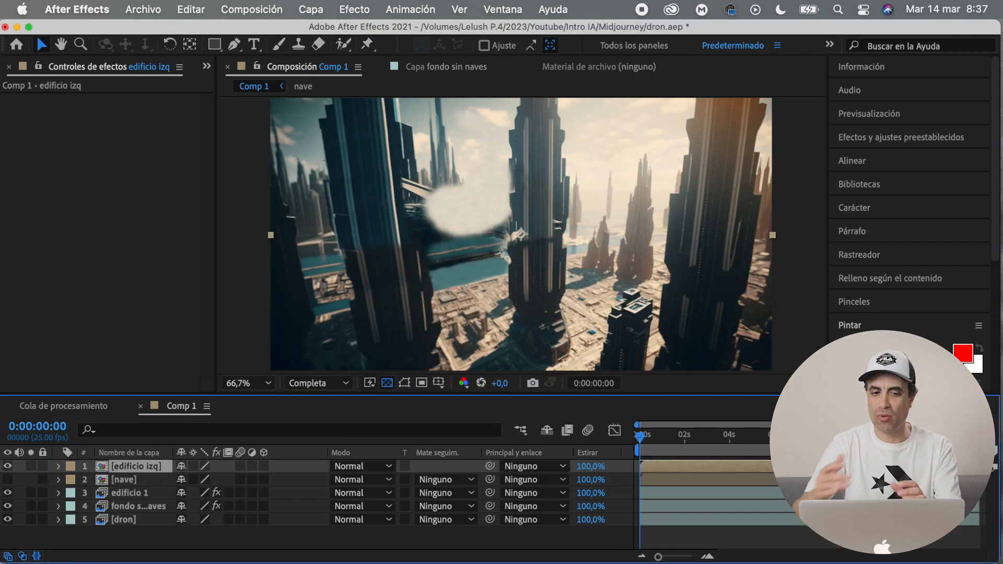
Duplicate the dron layer again and move the copy above edificio izq
left_click(143, 519)
key("super+d")
left_click_drag(143, 520, 134, 462)
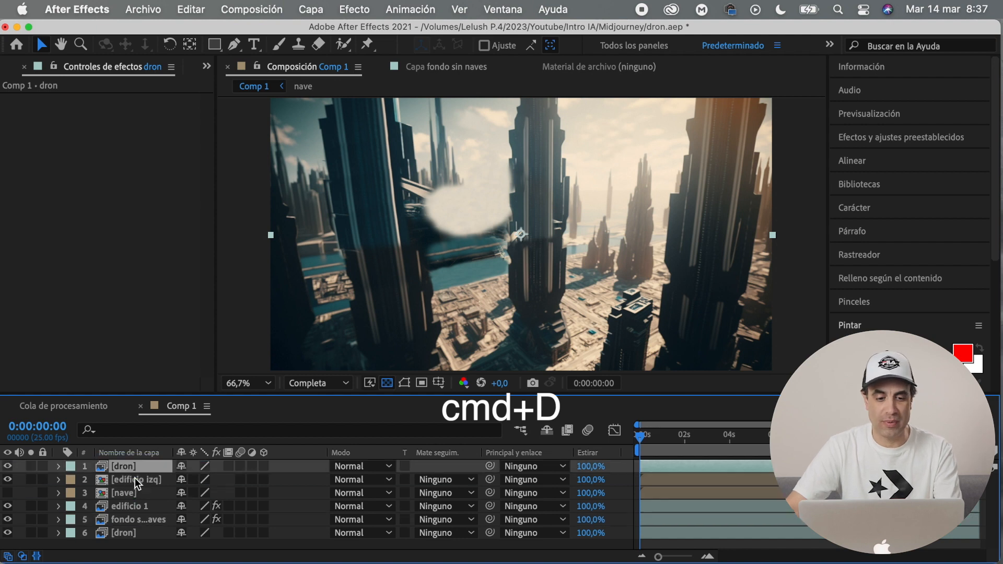
Mask a narrow vertical strip of the distant buildings at the image's far left with the Pen tool
key("g")
left_click(436, 271)
left_click(463, 264)
left_click_drag(448, 192, 447, 177)
left_click_drag(432, 111, 417, 108)
left_click(405, 142)
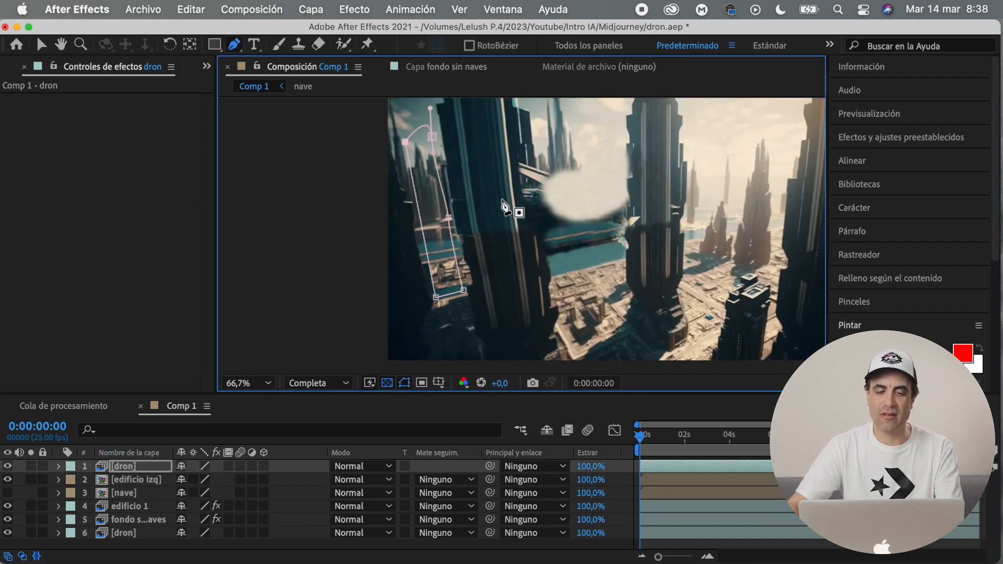
Place the masked building strip beside the left tower's inner edge and rotate it to +6°
key("v")
left_click_drag(438, 247, 573, 226)
key("r")
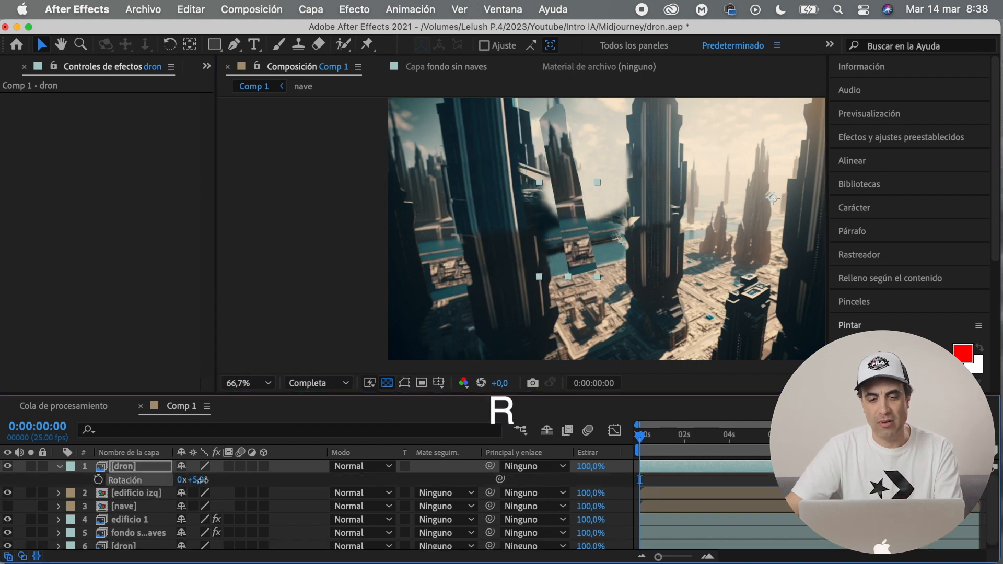
left_click_drag(197, 479, 200, 479)
left_click_drag(572, 208, 568, 222)
left_click_drag(199, 479, 200, 479)
left_click_drag(569, 198, 552, 225)
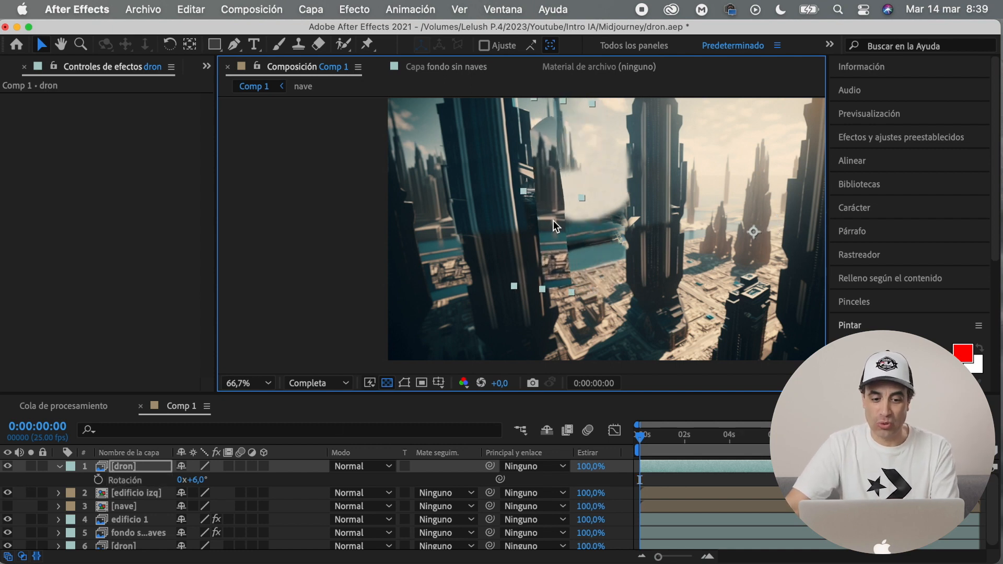
Set the mask feather of the building strip to 22 pixels
left_click(60, 467)
left_click(60, 467)
left_click(73, 507)
left_click(73, 493)
left_click(86, 506)
scroll(103, 509, "down", 1)
left_click(209, 516)
type("22")
key("Return")
scroll(211, 521, "up", 1)
Lower the upper edge of the strip's mask, hide the mask paths and collapse the layer's properties
left_click(407, 383)
left_click_drag(555, 125, 557, 139)
left_click(405, 383)
left_click(60, 466)
Rename the building strip layer as edif atras 1
left_click(132, 469)
key("Return")
type("edif atras")
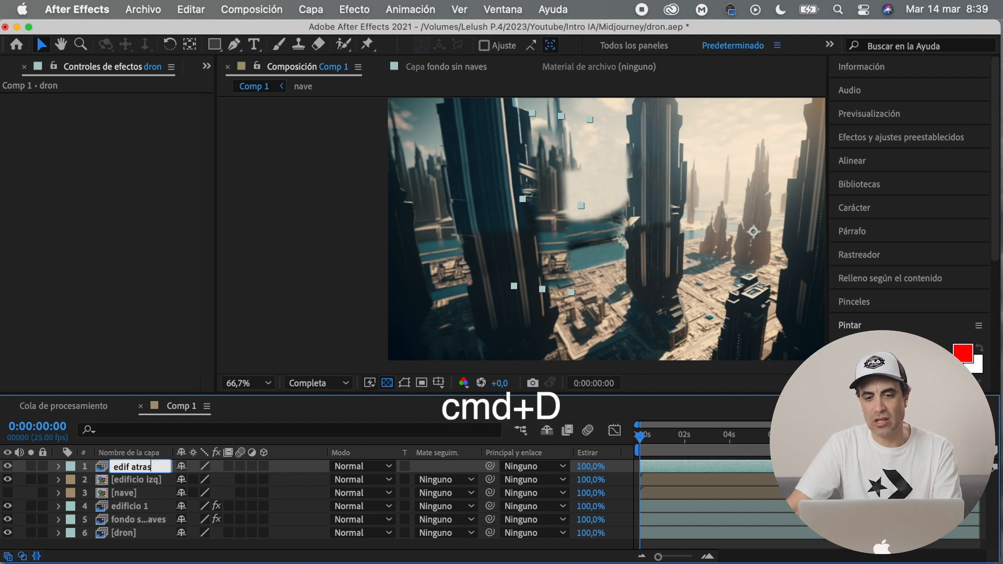
type(" 1")
key("Return")
Duplicate edif atras 1 twice, placing each copy beside the previous one toward the central tower
key("super+d")
left_click(559, 241)
mouse_move(559, 243)
left_mouse_down()
mouse_move(584, 233)
mouse_move(572, 244)
left_mouse_up()
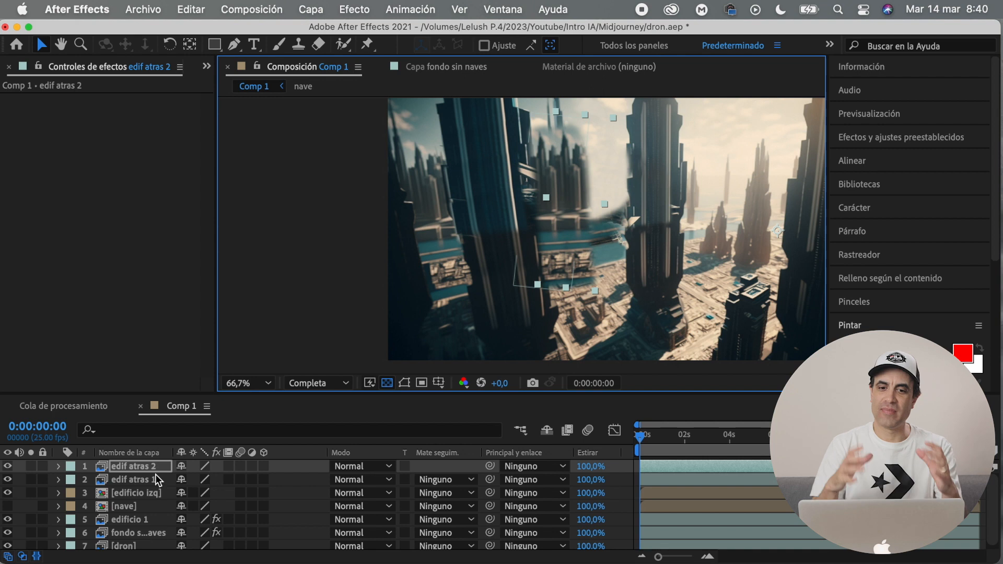
key("super+d")
left_click_drag(560, 218, 586, 218)
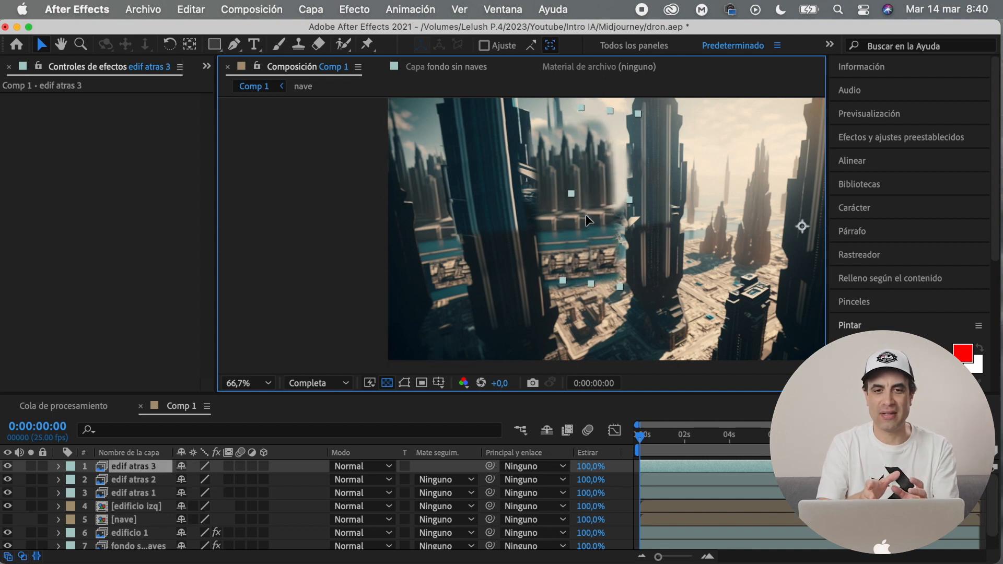
Stretch the edif atras 2 strip taller, reposition it and nudge edif atras 3 to line up with it
left_click(565, 214)
scroll(572, 214, "right", 2)
left_click_drag(566, 146, 570, 120)
left_click_drag(551, 274, 550, 275)
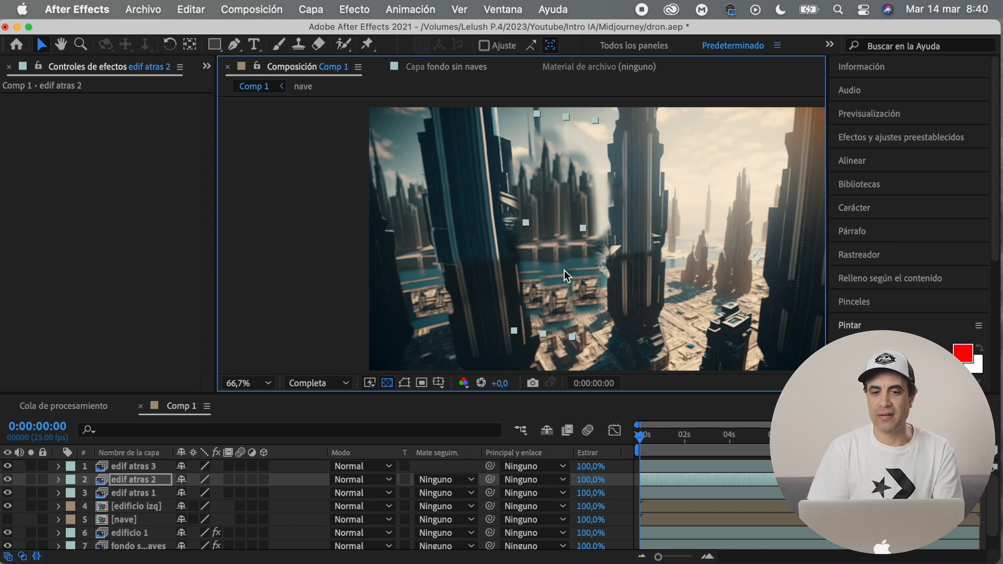
left_click(9, 479)
left_click(8, 479)
left_click(574, 146)
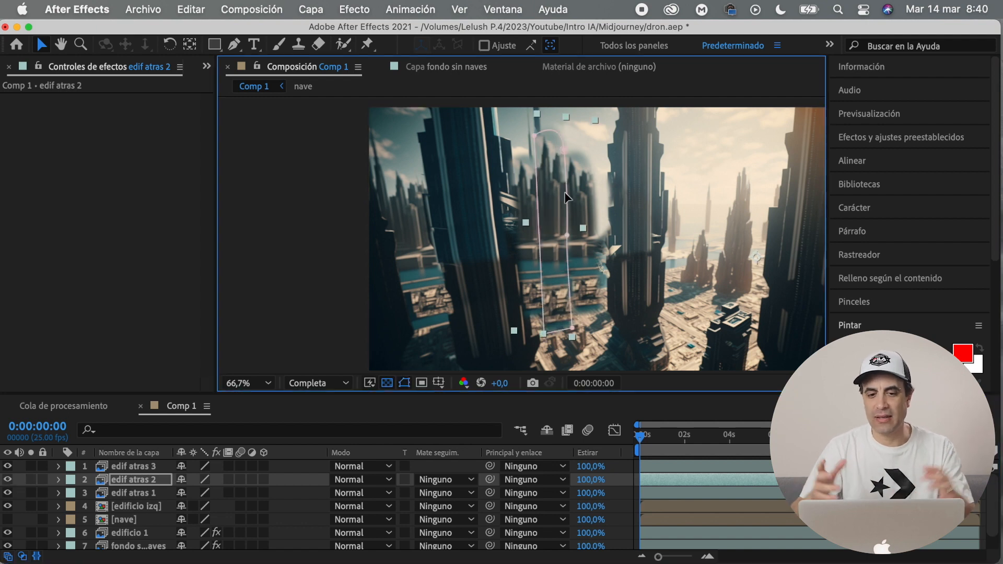
left_click(404, 383)
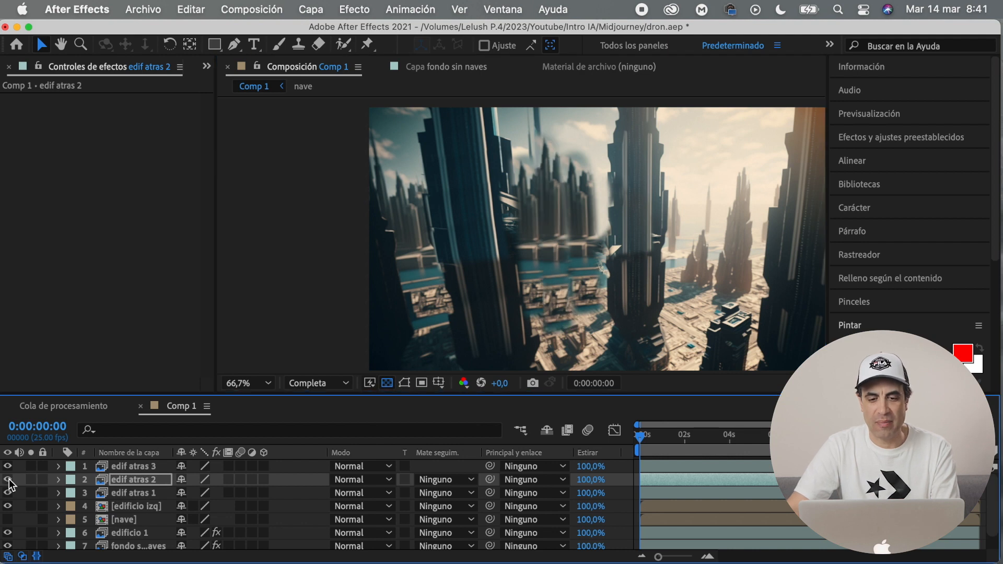
left_click(125, 466)
left_click_drag(573, 216, 572, 216)
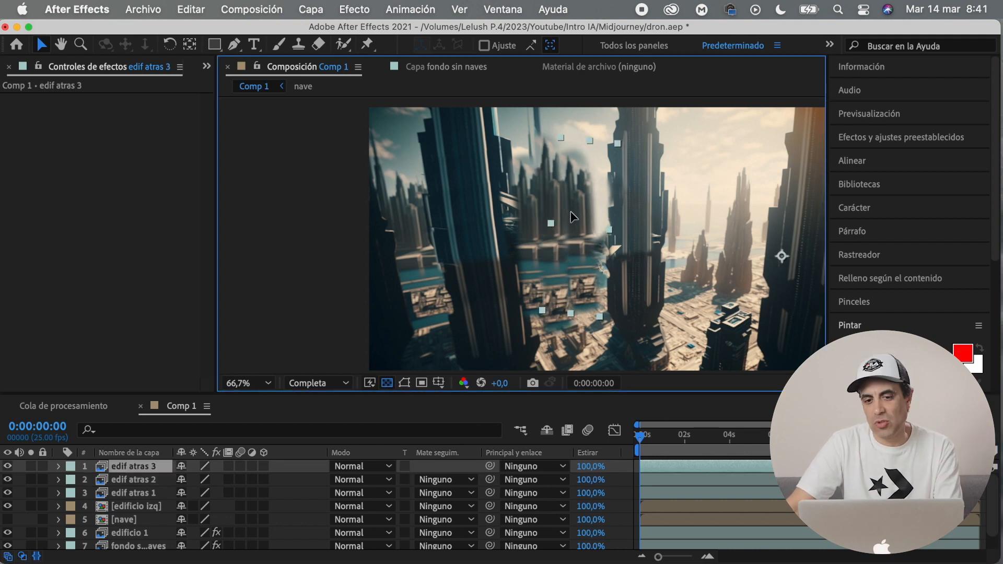
Duplicate edif atras 3, stretch the copy slightly taller and place it against the central tower's edge
left_click(139, 468)
key("ctrl+d")
left_click_drag(577, 208, 584, 209)
left_click_drag(602, 138, 603, 129)
left_click_drag(567, 236, 578, 244)
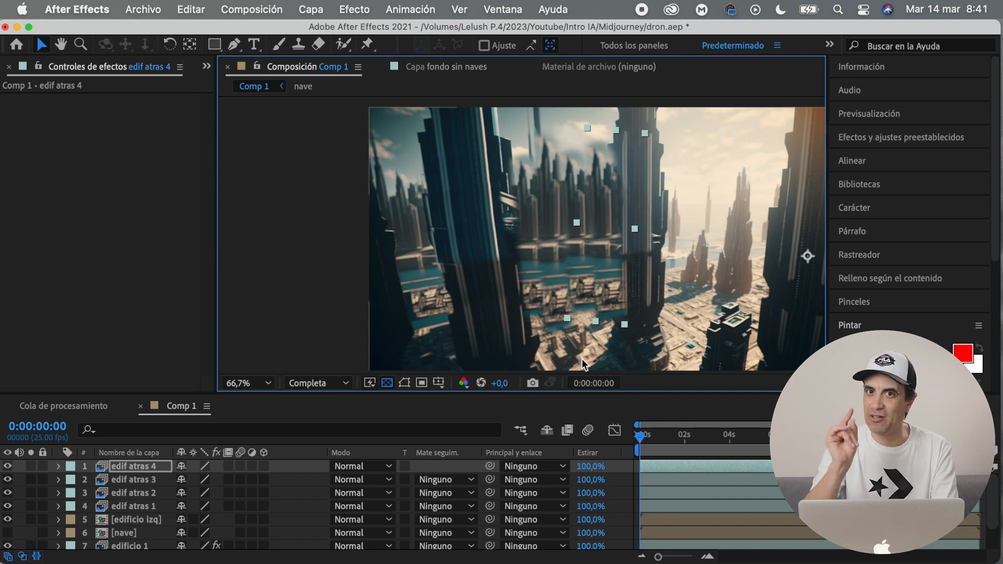
Precompose the four edif atras layers into a composition named adif atras
left_click(141, 506, "shift")
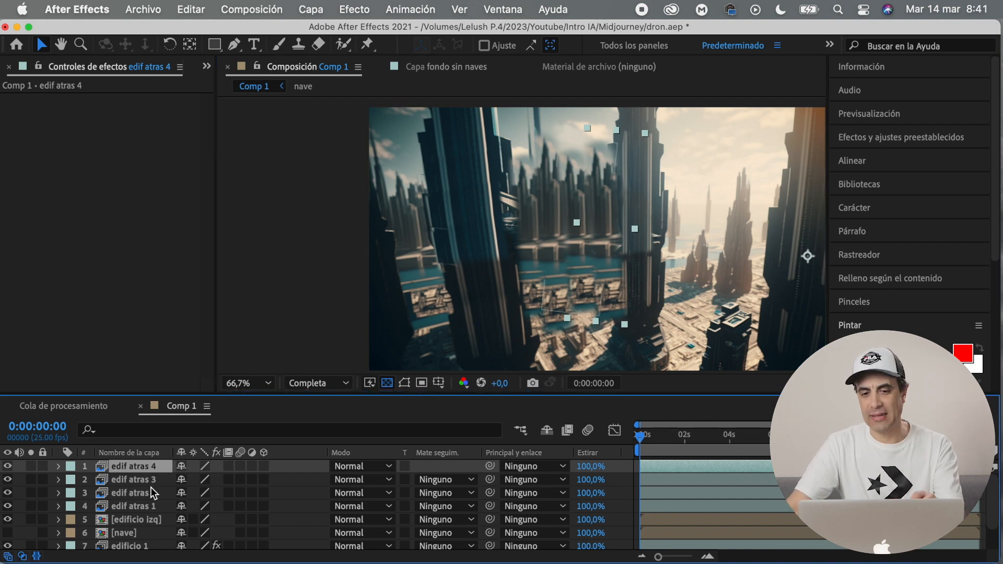
right_click(147, 483)
left_click(193, 470)
type("adif atras")
key("Return")
Draw a mask on adif atras that keeps the distant skyline between the towers and cuts away the area below the shoreline
key("g")
left_click(543, 122)
left_click(483, 159)
left_click(478, 241)
left_click(522, 265)
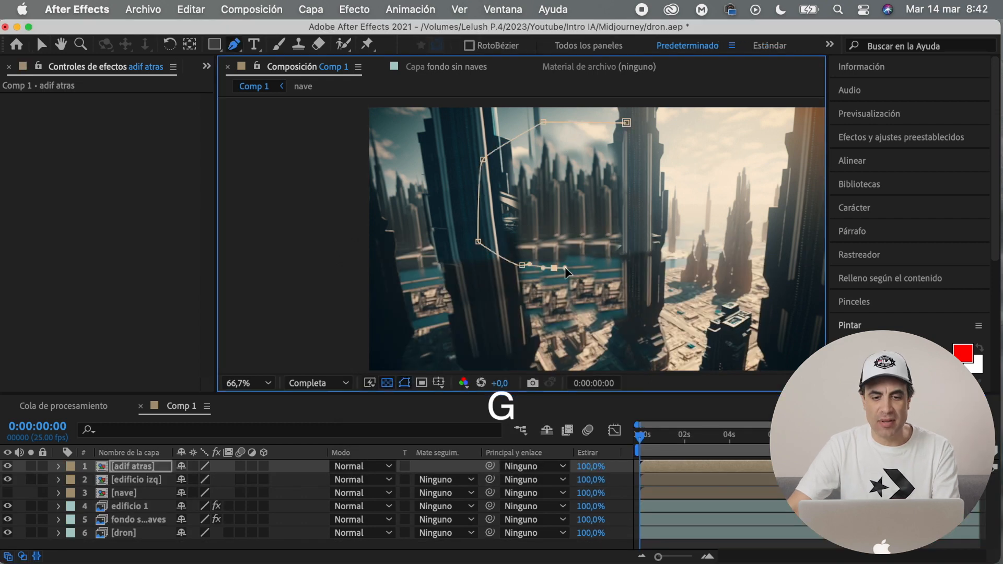
left_click(58, 466)
left_click(73, 476)
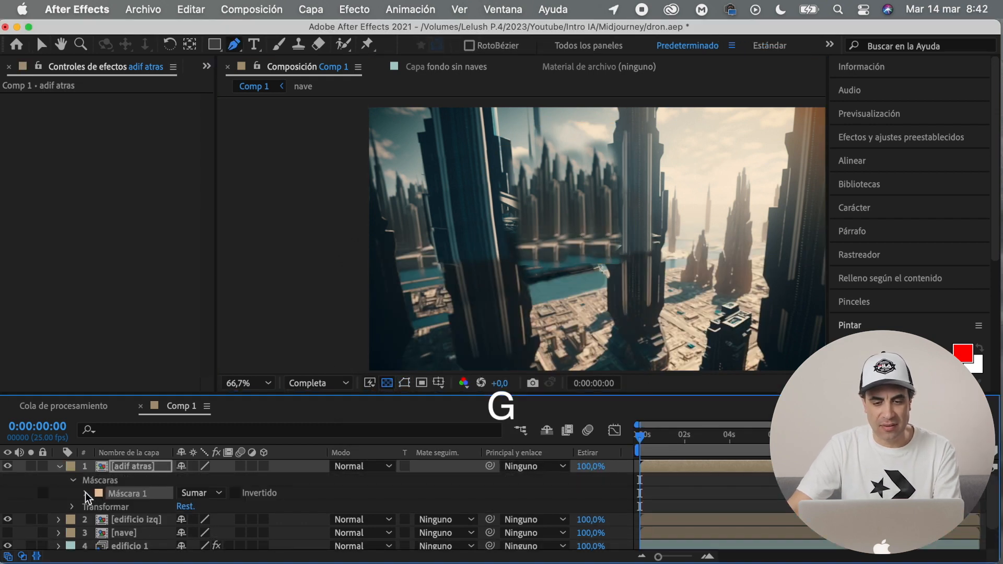
left_click(86, 489)
left_click(58, 464)
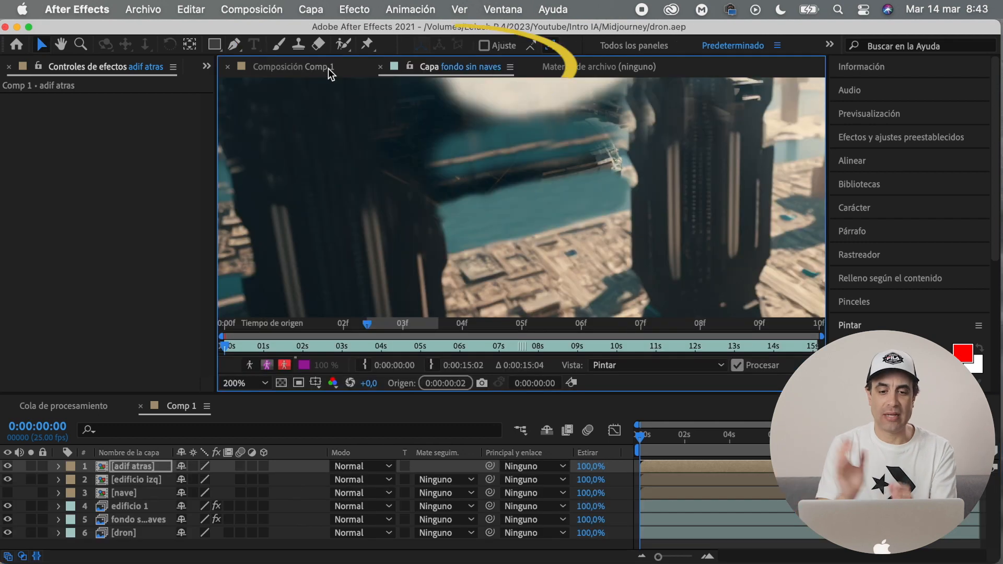
Clone clean water over the dark ship remnants between the two towers in the fondo sin naves layer
left_click(298, 45)
left_click_drag(527, 234, 533, 199)
left_click(473, 213, "alt")
mouse_move(455, 198)
left_mouse_down()
mouse_move(517, 192)
mouse_move(605, 150)
left_mouse_up()
left_click(489, 213, "alt")
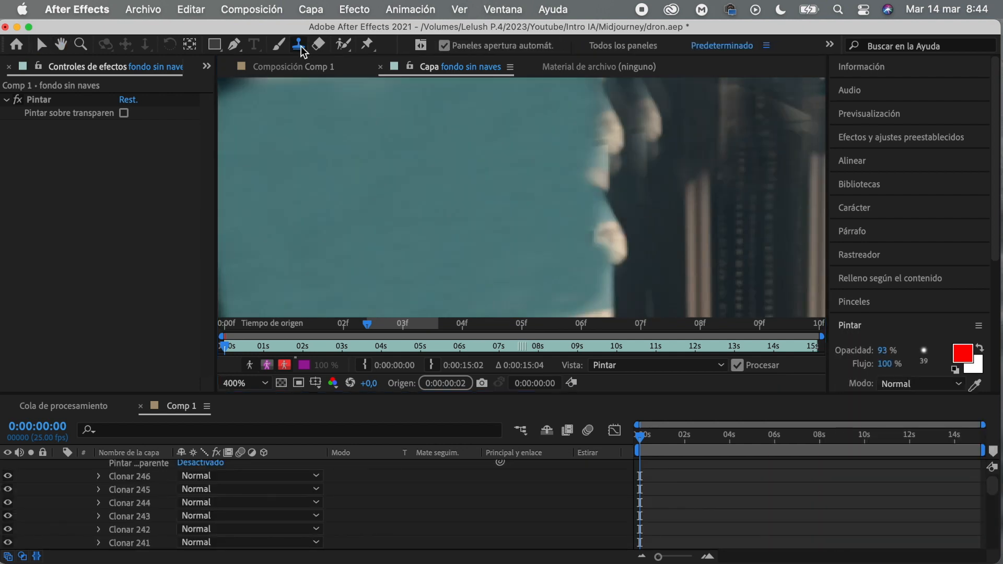
left_click_drag(616, 219, 537, 169)
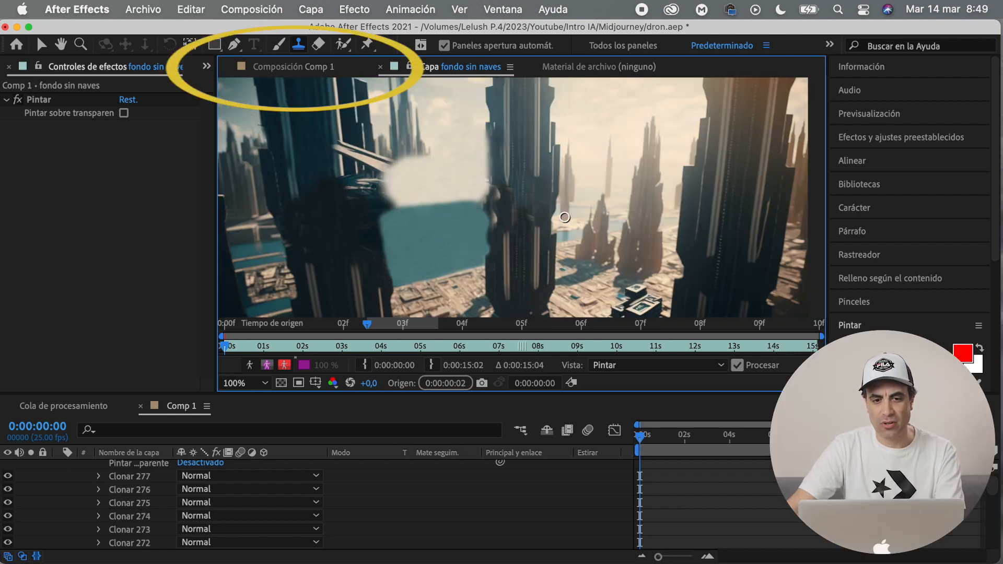
Return to Comp 1 and collapse the properties of the fondo sin naves layer
left_click(313, 67)
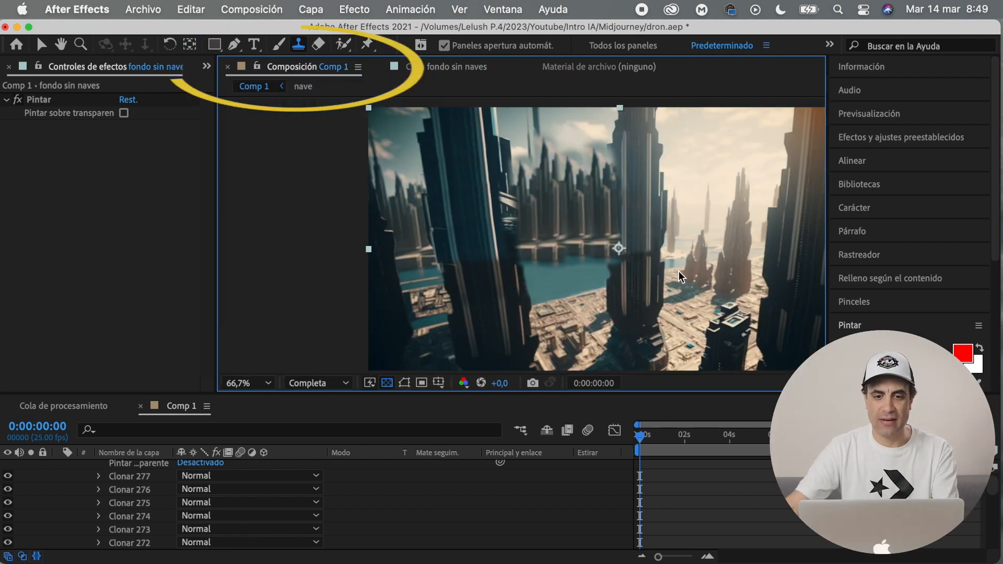
scroll(220, 464, "up", 5)
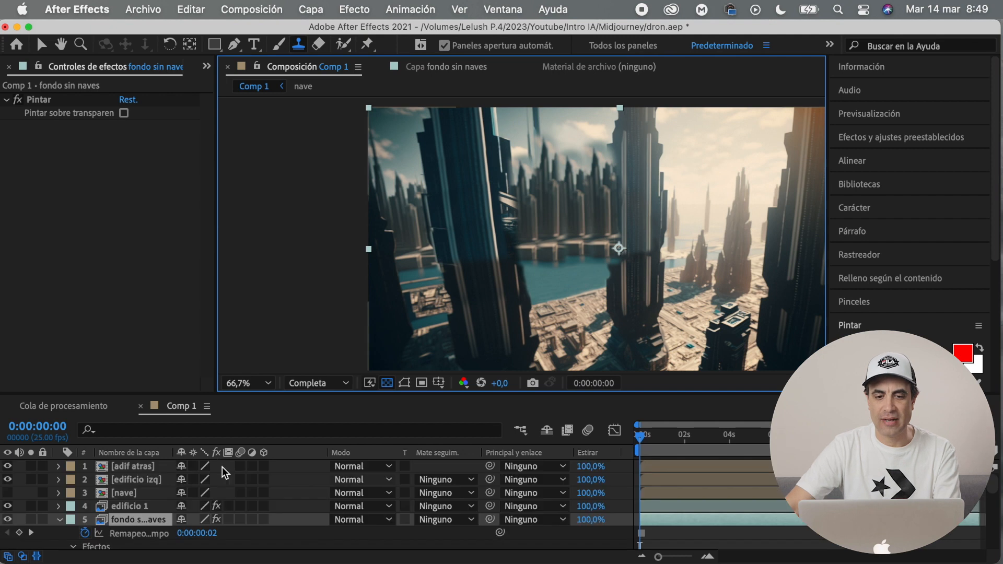
left_click(59, 520)
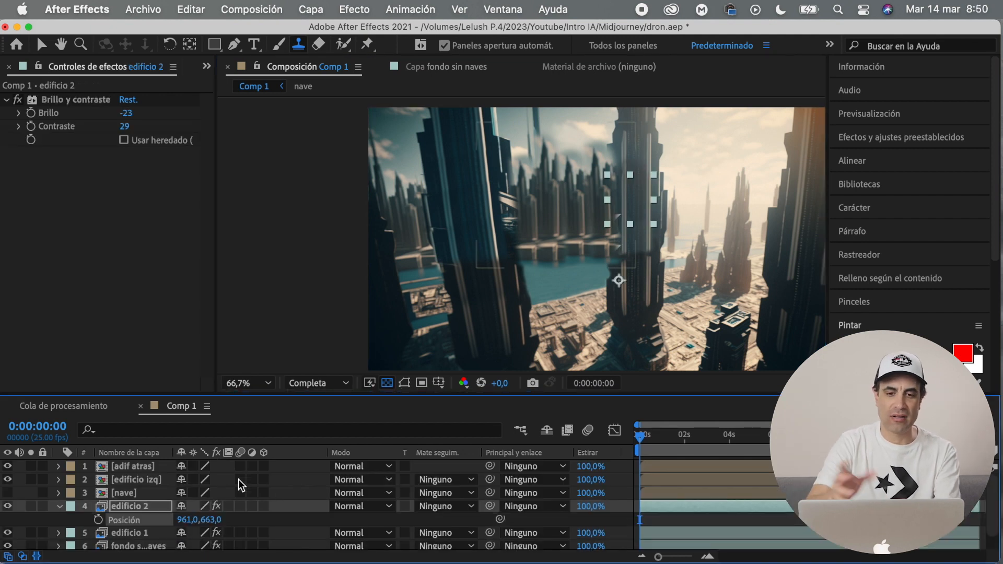
Lower the upper edge of the edificio 2 layer's mask, showing the mask outlines for the edit and hiding them again
left_click(135, 494)
left_click(137, 506)
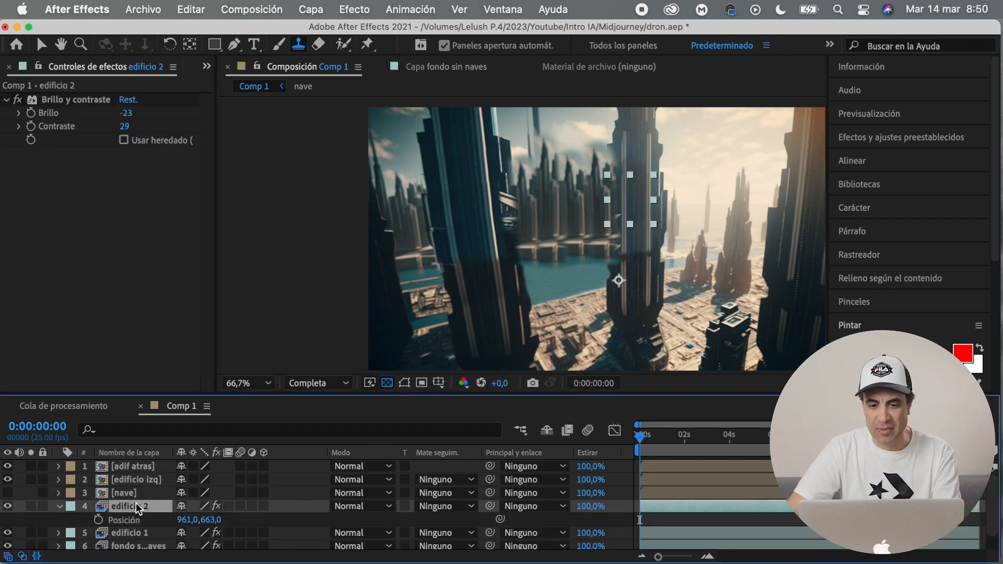
left_click(405, 383)
left_click(613, 175)
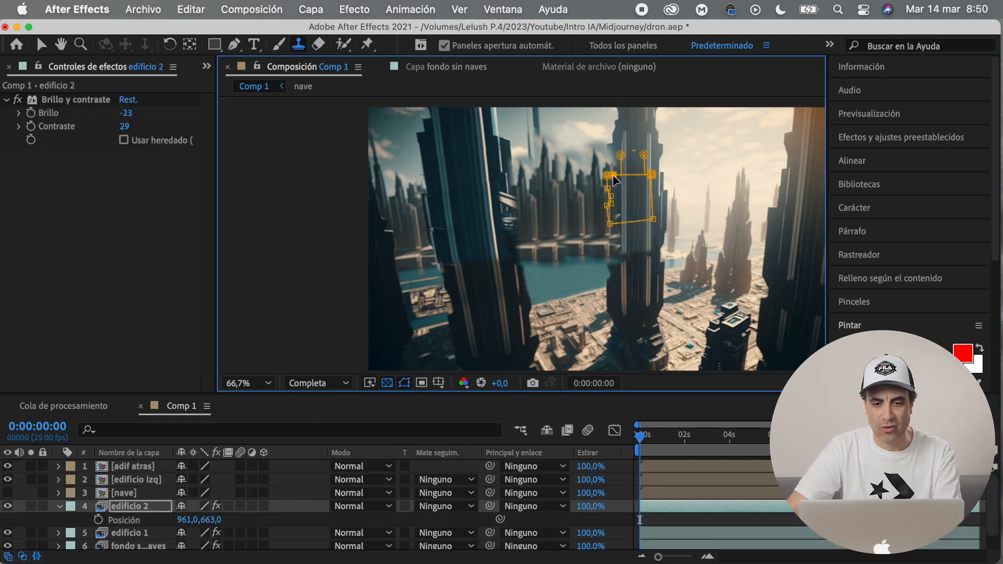
left_click_drag(612, 167, 653, 188)
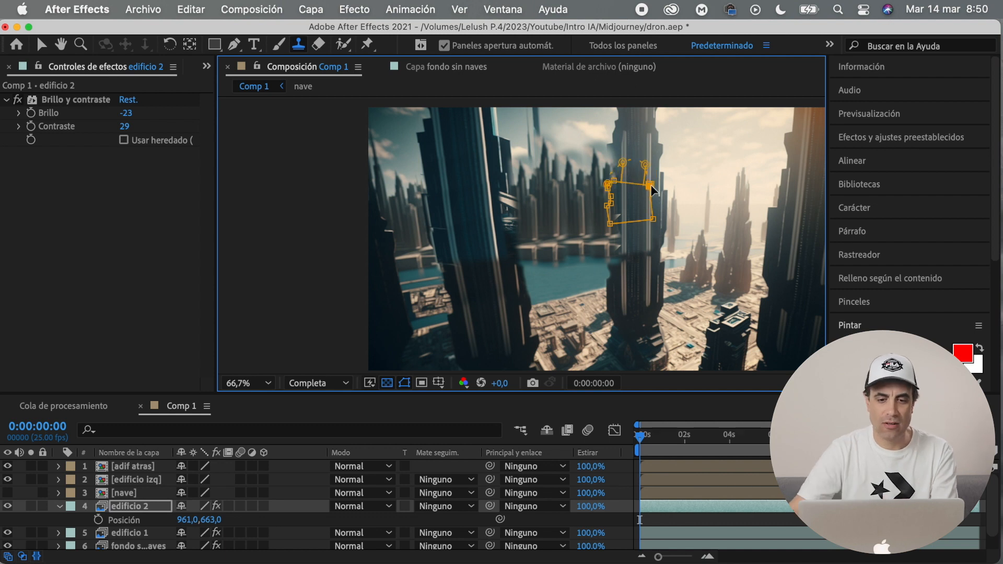
left_click(405, 385)
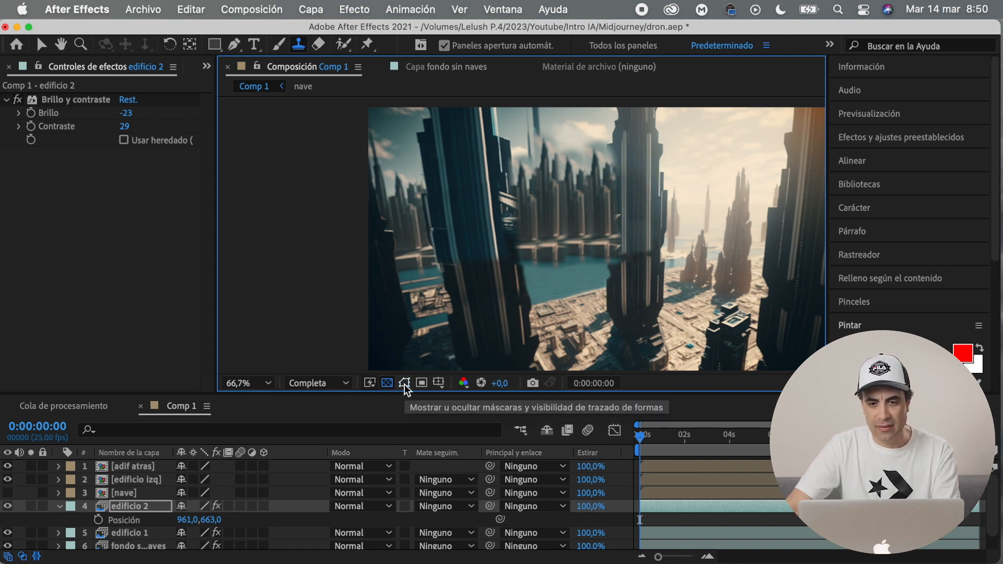
Move the nave layer to the top of the stack and make it visible, briefly soloing it
left_click_drag(138, 494, 139, 470)
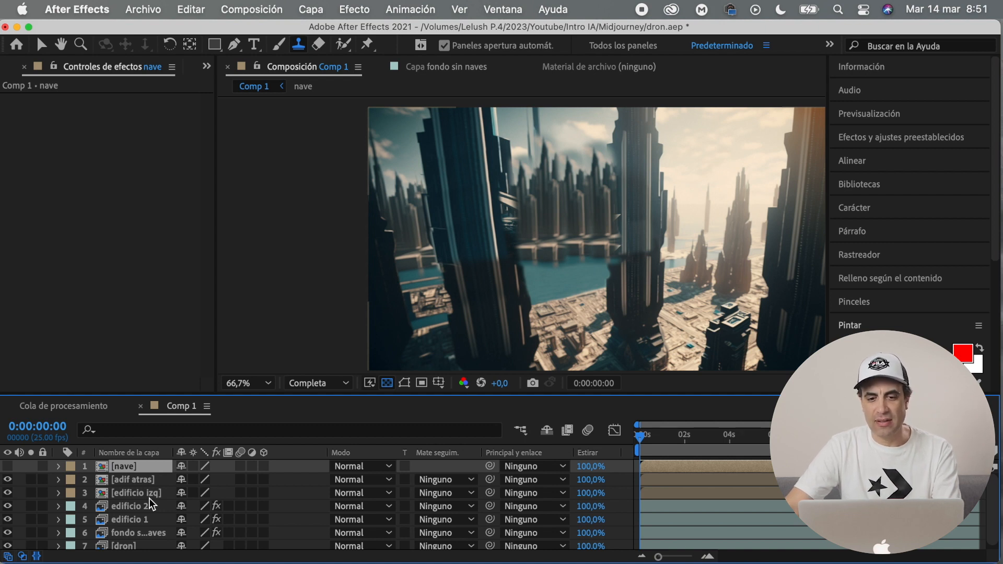
left_click(7, 465)
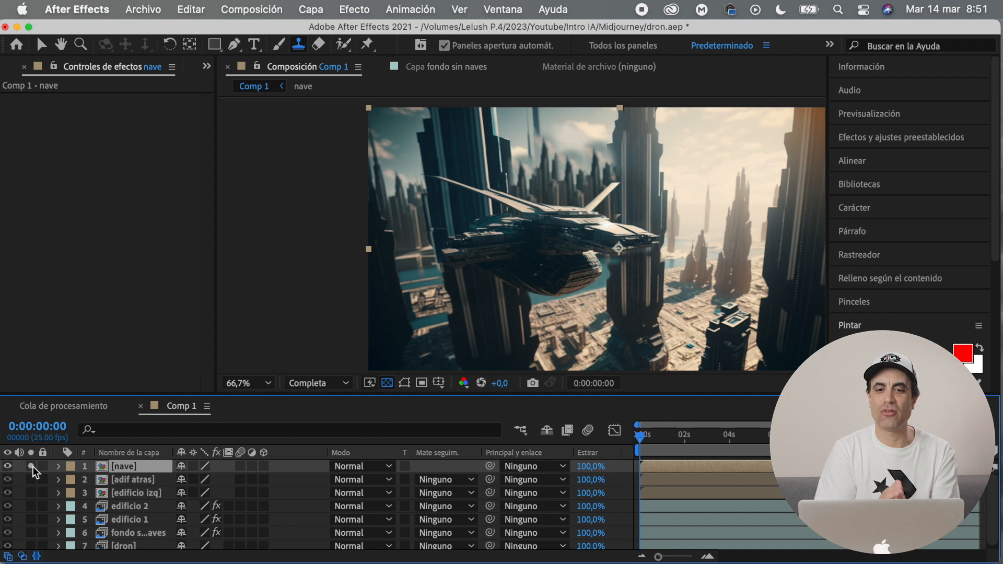
left_click(31, 466)
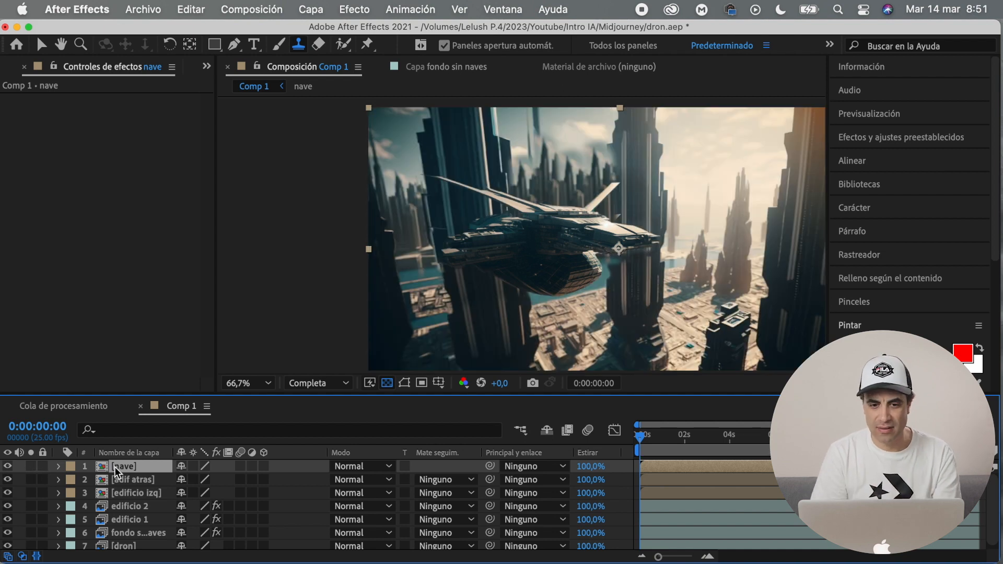
Scale the nave layer to 111% and shift the spaceship slightly to the right in the scene
key("s")
left_click_drag(224, 480, 232, 484)
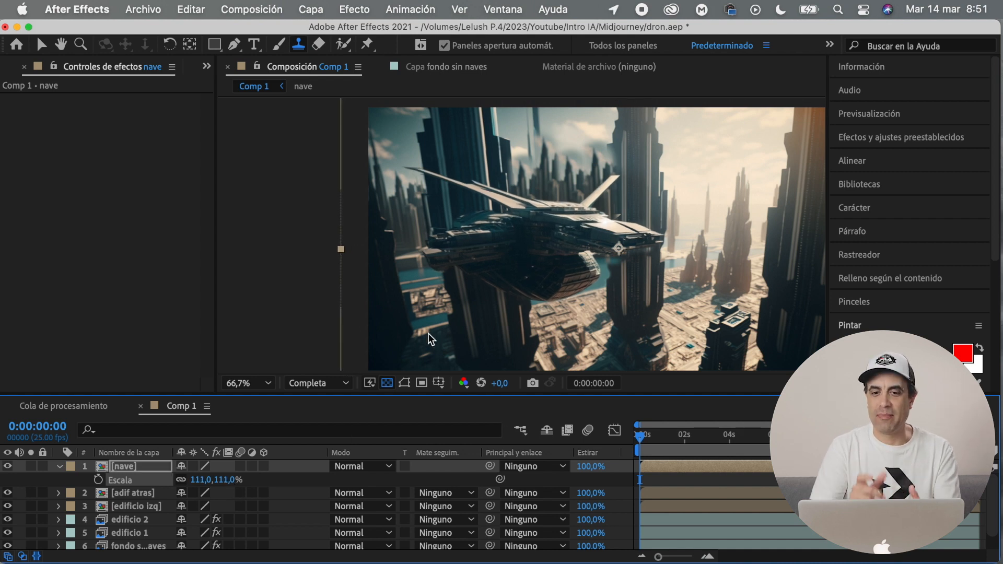
left_click_drag(559, 287, 587, 289)
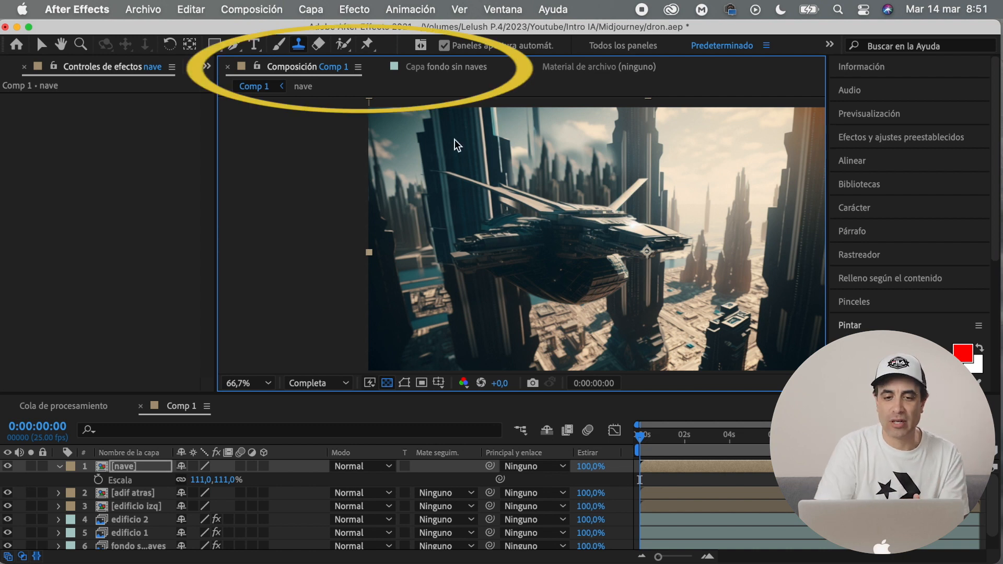
Clone clean sky over the thin distant towers between the two large towers in the fondo sin naves layer, and return to Comp 1
left_click(442, 67)
key("space")
left_click_drag(493, 206, 528, 230)
left_click(304, 69)
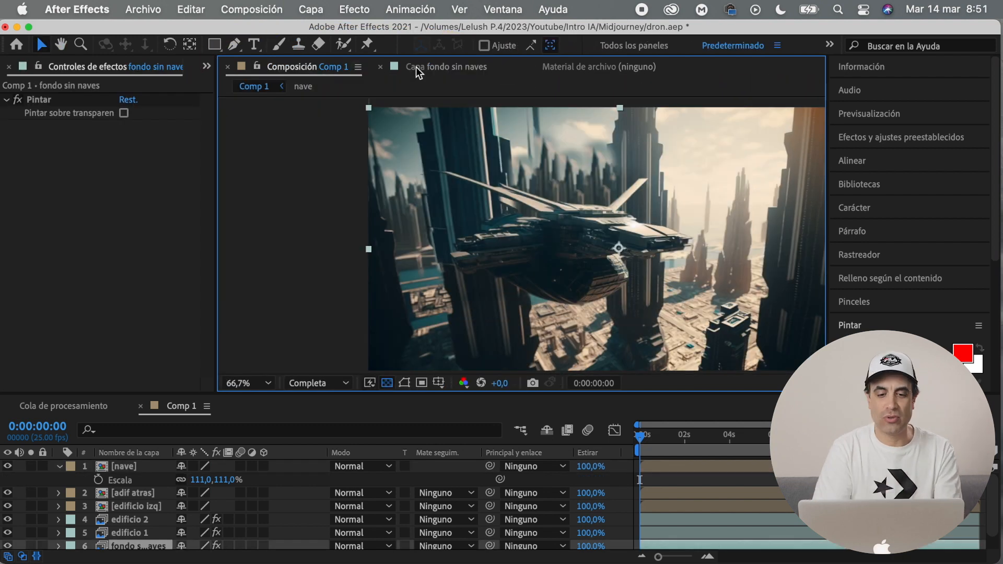
left_click(417, 68)
left_click(298, 45)
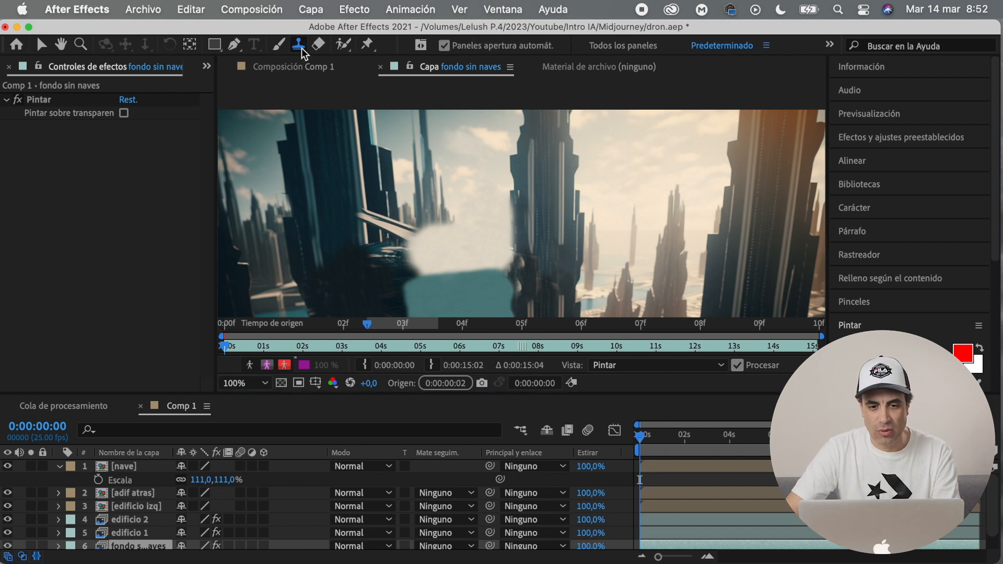
left_click(486, 154)
left_click(458, 123, "alt")
left_click_drag(425, 120, 424, 193)
left_click(460, 152, "alt")
left_click(452, 152, "alt")
left_click(318, 72)
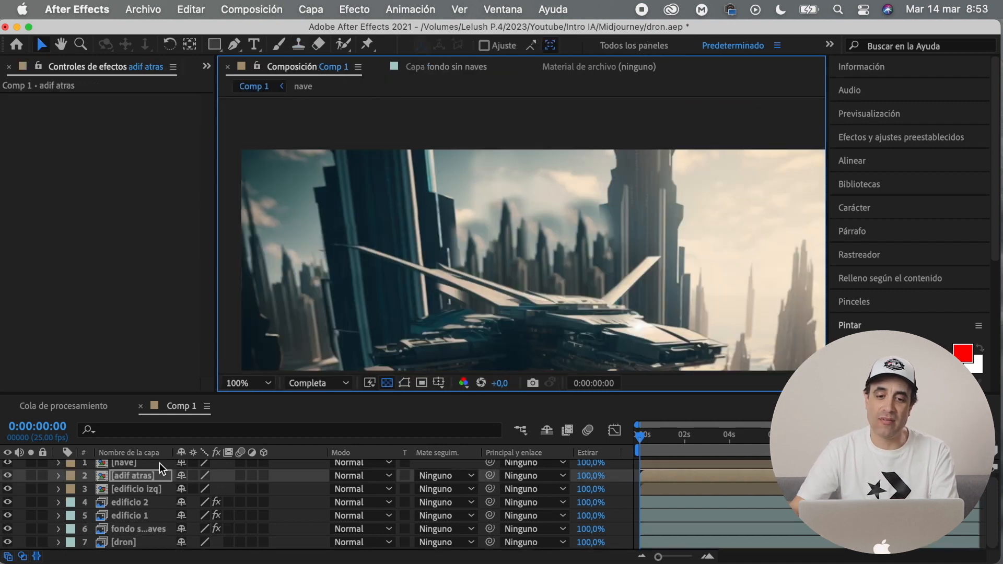
Draw a second mask on adif atras that encloses the sky above the distant skyline and follows the building tops
key("g")
left_click_drag(503, 197, 494, 242)
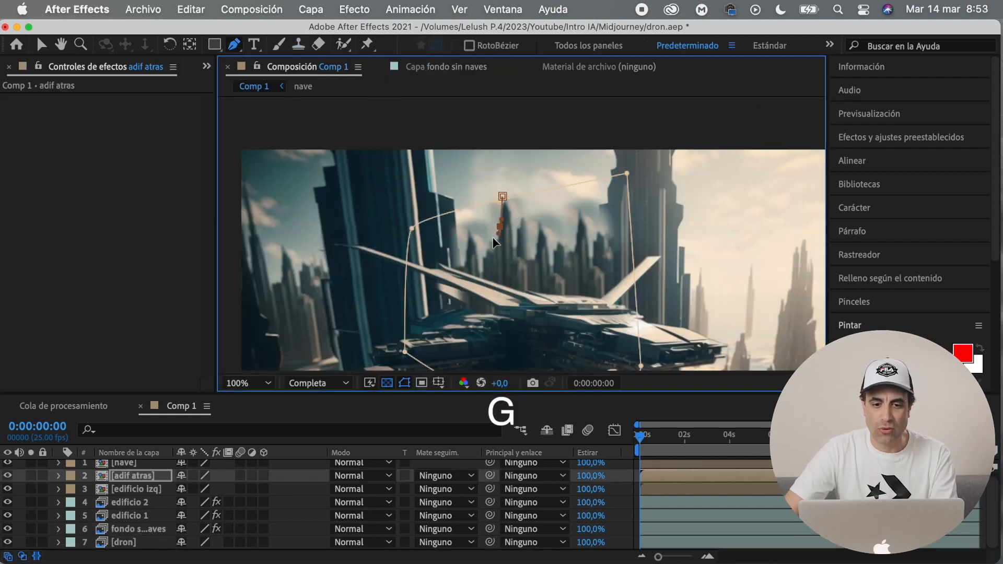
left_click(466, 222)
left_click(463, 254)
left_click(444, 196)
left_click(607, 166)
left_click(613, 231)
left_click(594, 228)
left_click(590, 250)
left_click_drag(583, 208, 576, 207)
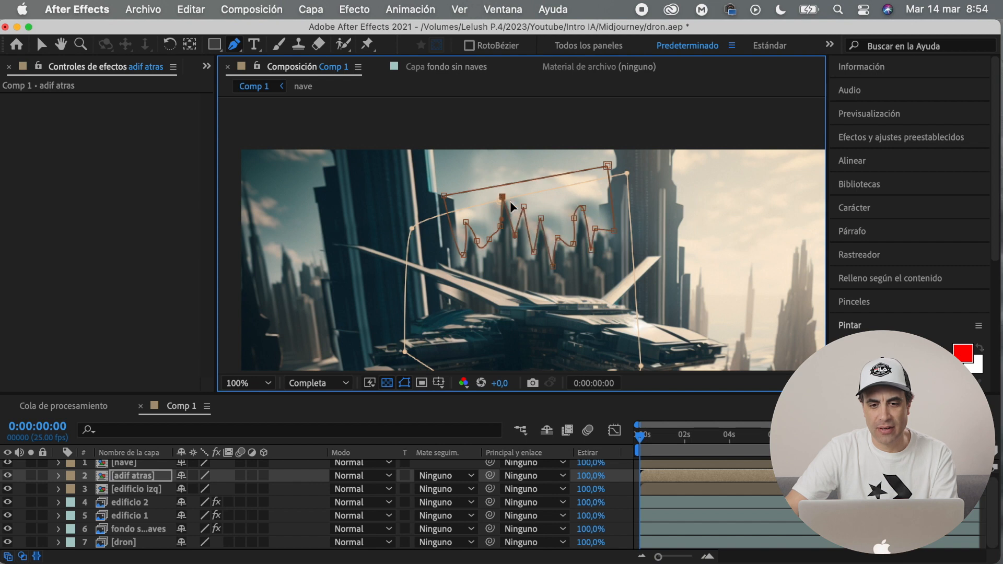
Solo the adif atras layer and set the mode of Máscara 2 to Restar
left_click(58, 475)
left_click(31, 466)
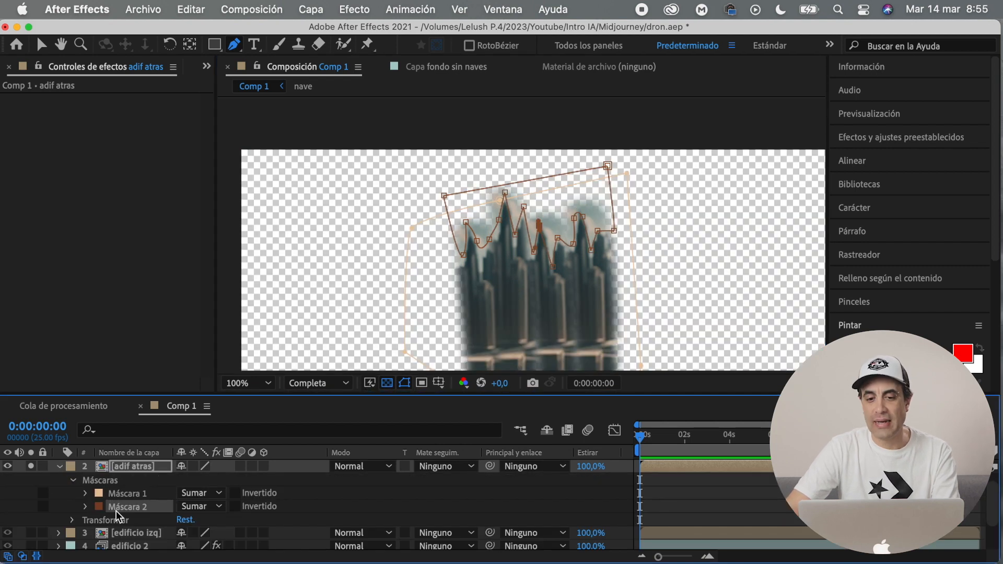
left_click(199, 507)
left_click(222, 477)
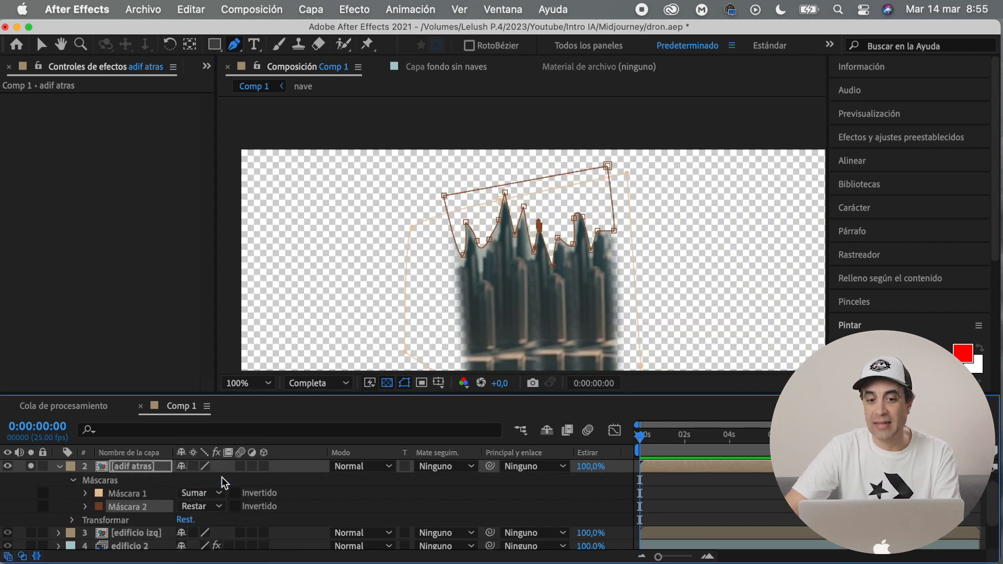
Set the feather of Máscara 2 on adif atras to 6 pixels
left_click(86, 507)
left_click(211, 517)
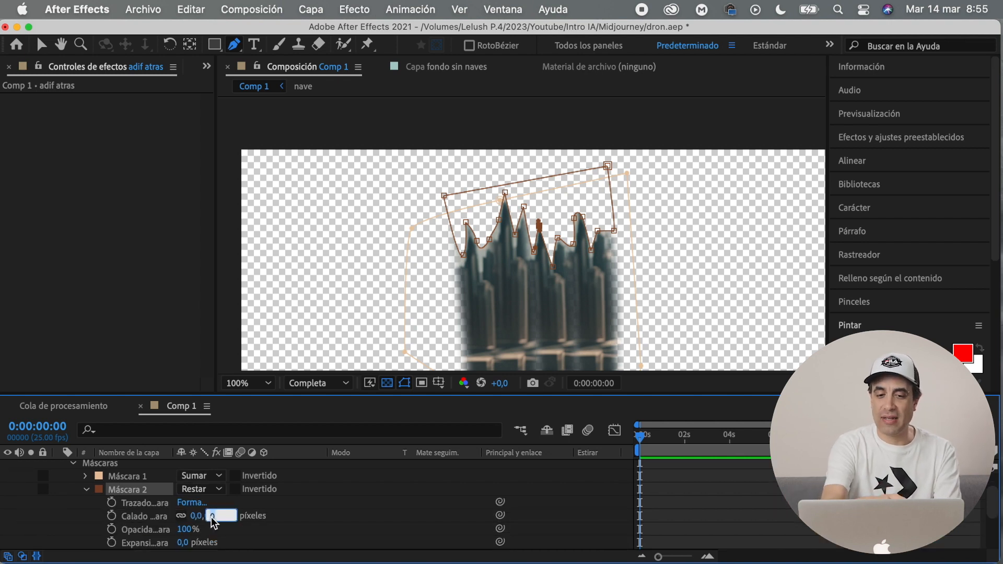
type("6")
key("Return")
Refine the points of Máscara 2 along the skyline, unsolo adif atras, and check the result with the mask outlines hidden
left_click(498, 220)
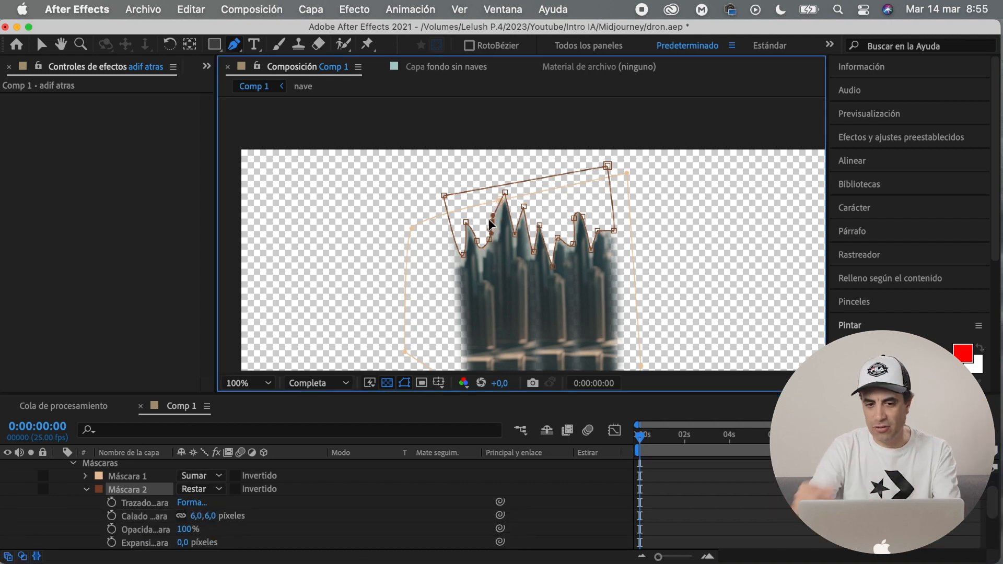
scroll(31, 481, "up", 2)
left_click(31, 480)
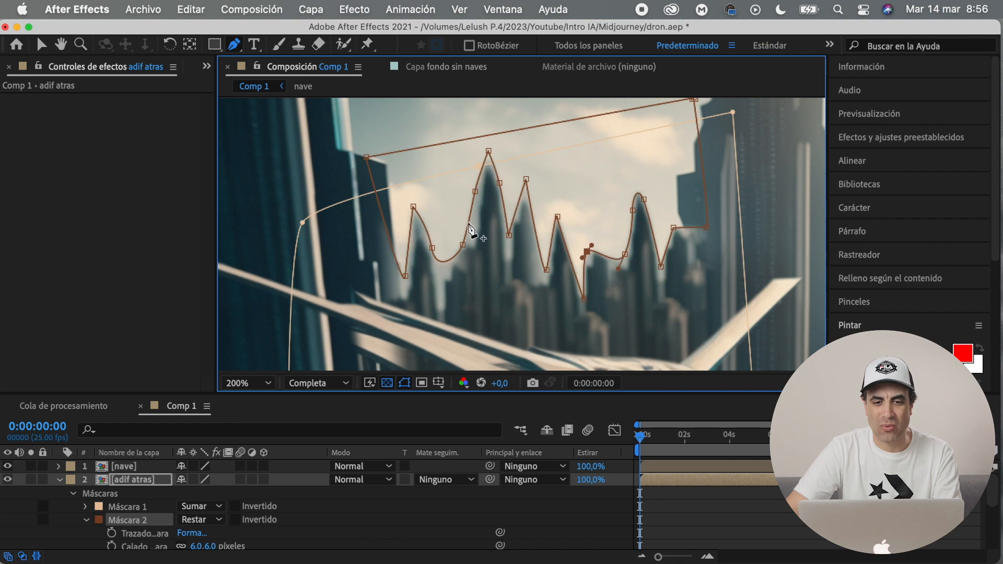
left_click(404, 383)
left_click(405, 383)
left_click_drag(415, 209, 424, 229)
left_click(404, 382)
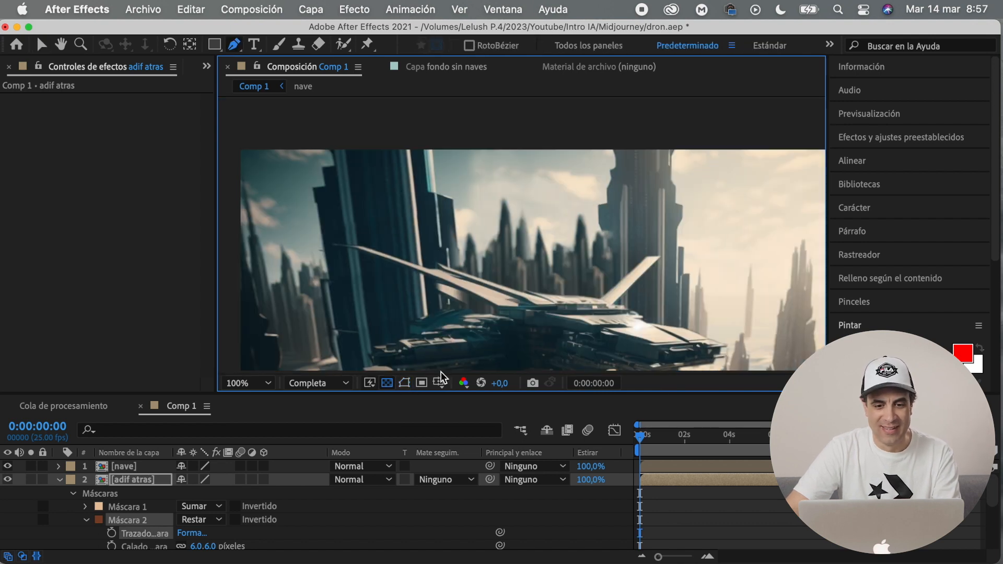
left_click(404, 383)
left_click(404, 383)
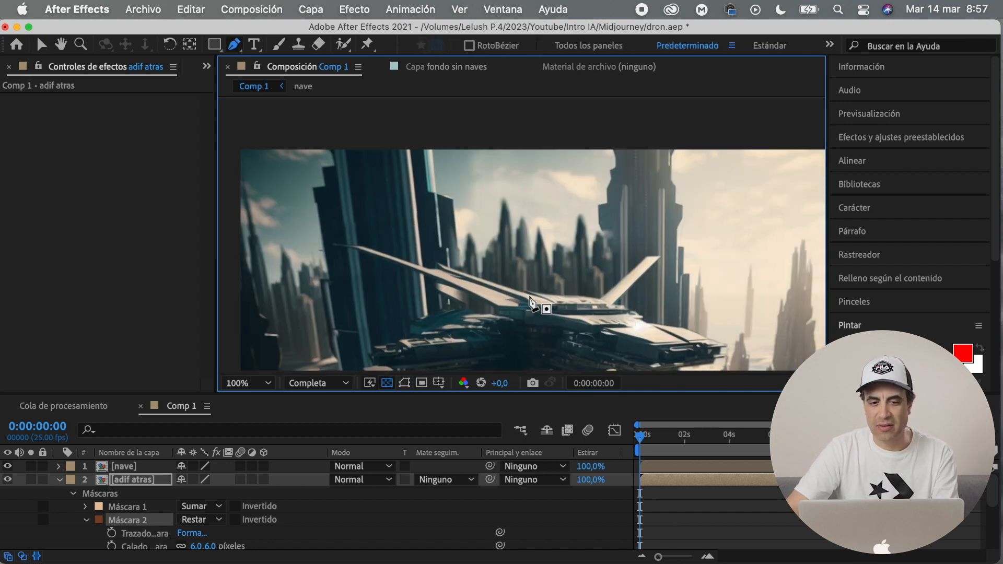
Fit the composition in the viewer, collapse the adif atras properties, and hide the nave layer
left_click(248, 382)
left_click(266, 121)
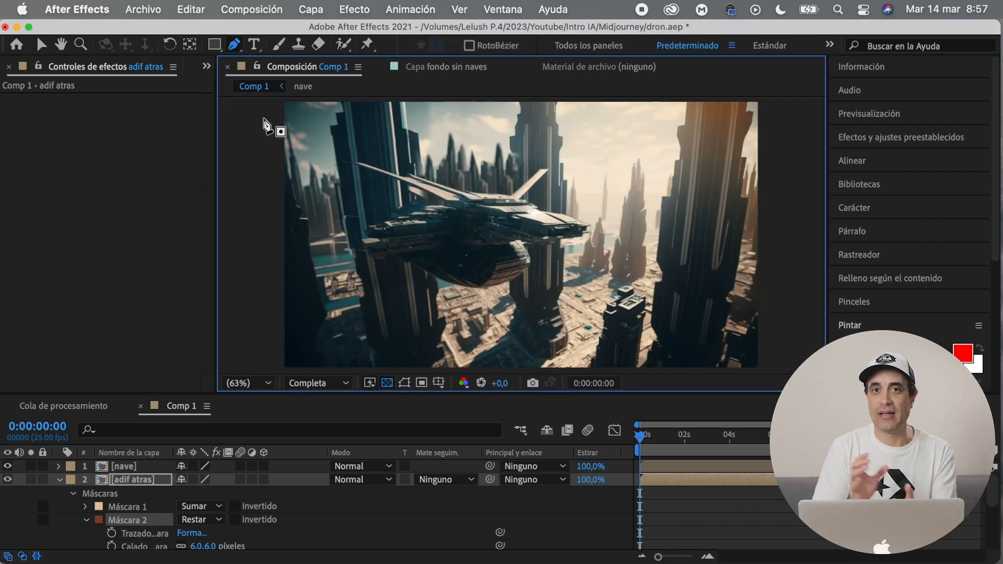
left_click(59, 480)
left_click(7, 466)
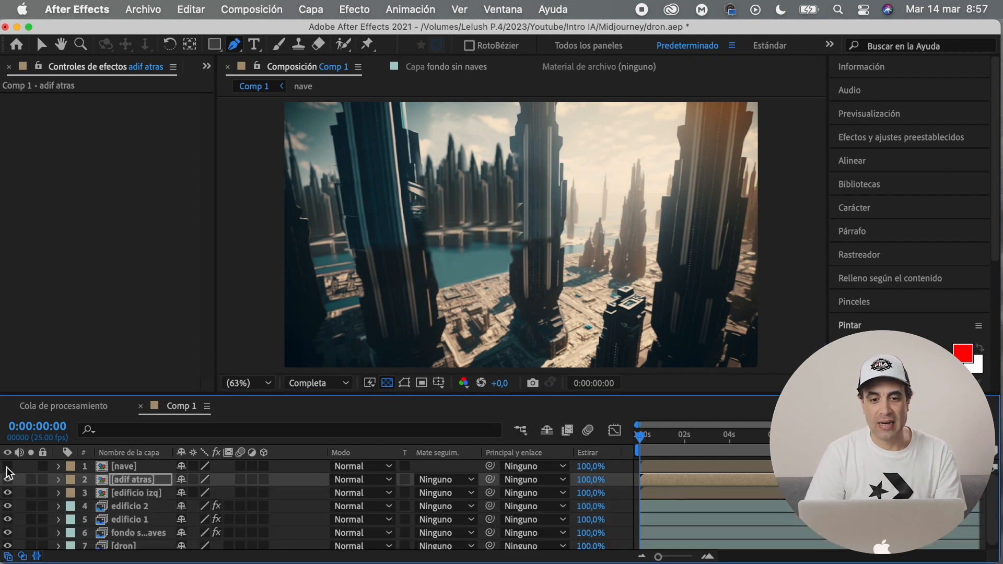
Bring dron to the top of the stack, mask a piece of the left tower's right edge, and move it down over the ship remnants
scroll(161, 520, "down", 1)
left_click_drag(136, 542, 139, 460)
key("g")
scroll(400, 130, "up", 1)
left_click_drag(400, 130, 392, 173)
left_click(393, 173)
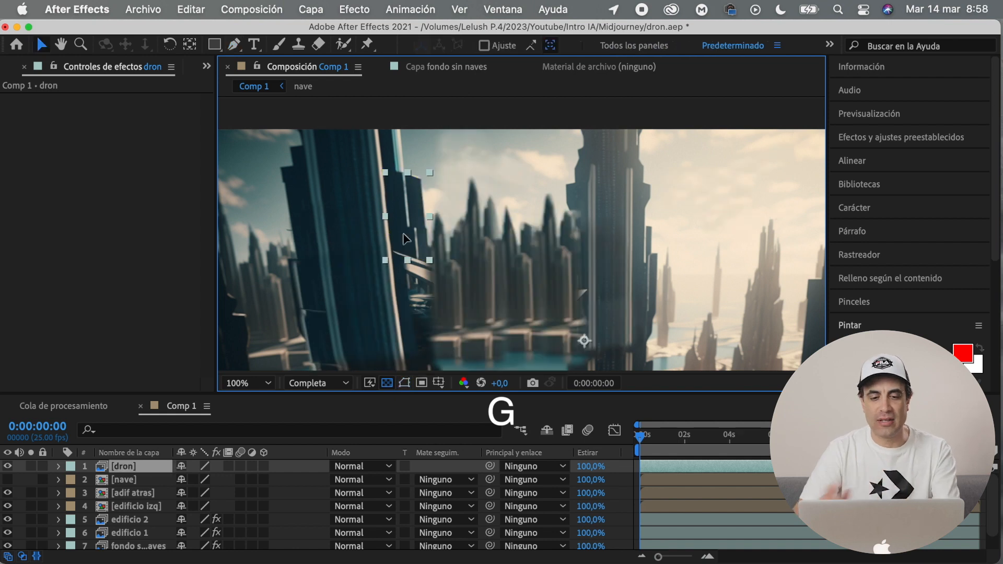
left_click(431, 231)
Set the feather of Máscara 1 on the dron tower fragment to 5 pixels
left_click(58, 466)
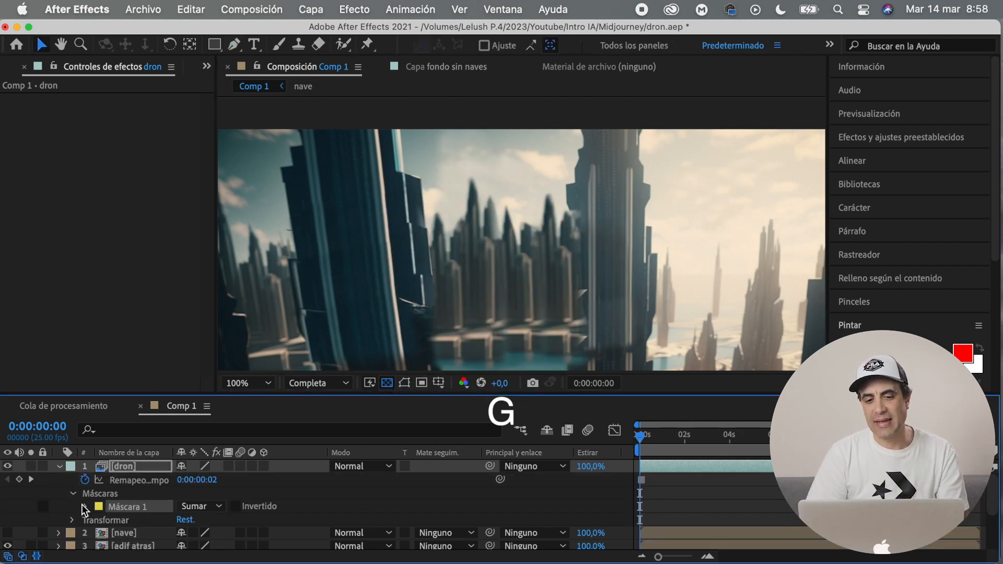
left_click(85, 506)
left_click(207, 516)
type("5")
key("Return")
left_click(429, 306)
left_click(426, 347)
Rename the masked dron fragment layer to relleno edif 1 and duplicate it
left_click(58, 466)
left_click(151, 466)
key("Return")
type("relleno edif 1")
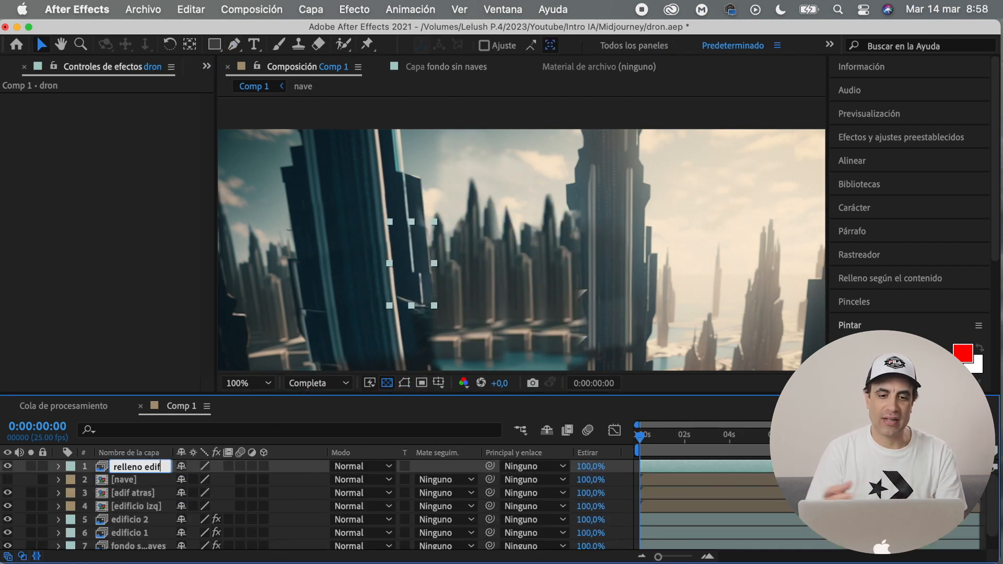
key("Return")
key("super+d")
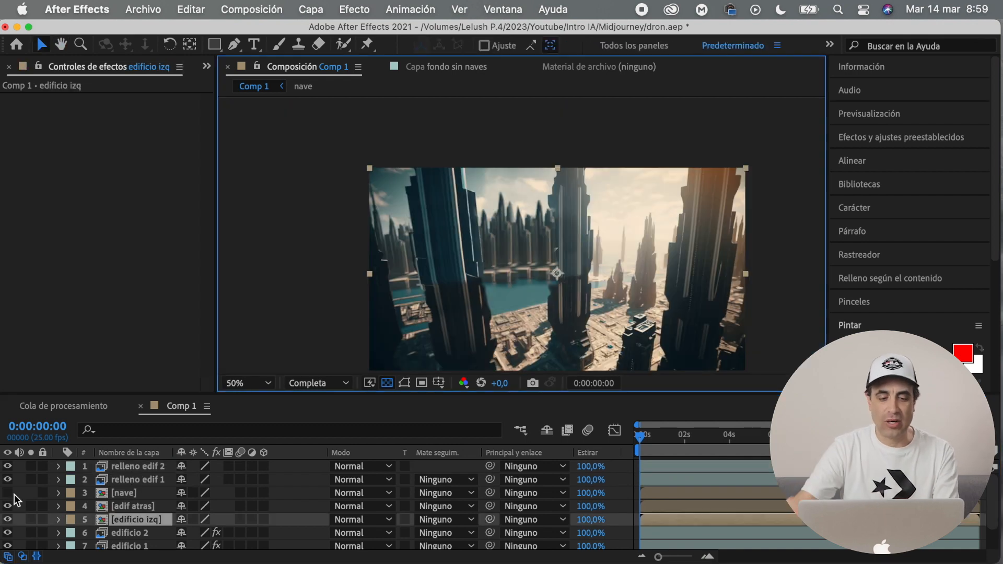
Make the nave layer visible again and move it to the top of the stack
left_click(8, 493)
left_click_drag(145, 492, 146, 462)
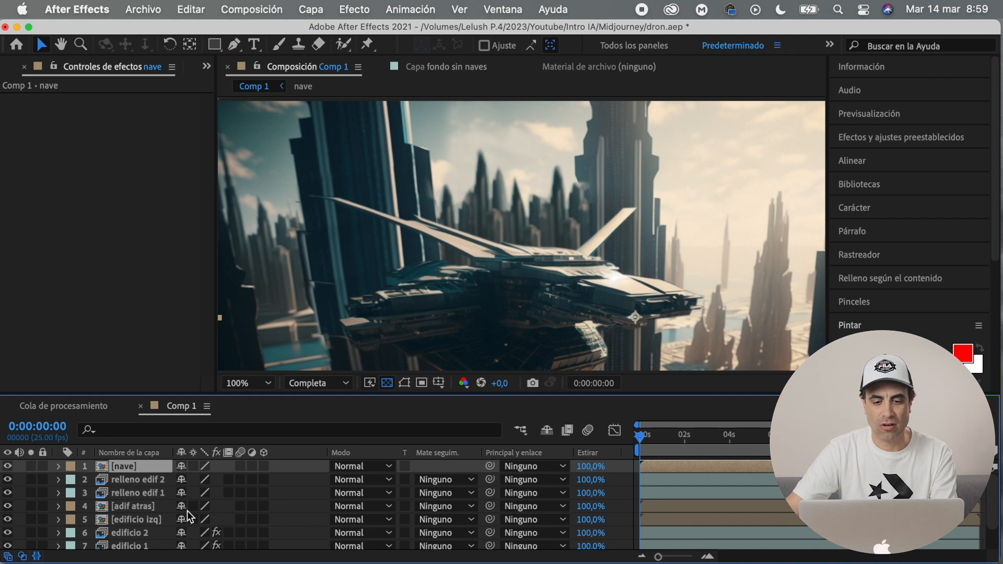
Place a copy of dron directly below nave and mask a small piece of the left tower's right edge on it
key("super+d")
left_click_drag(136, 545, 135, 473)
key("g")
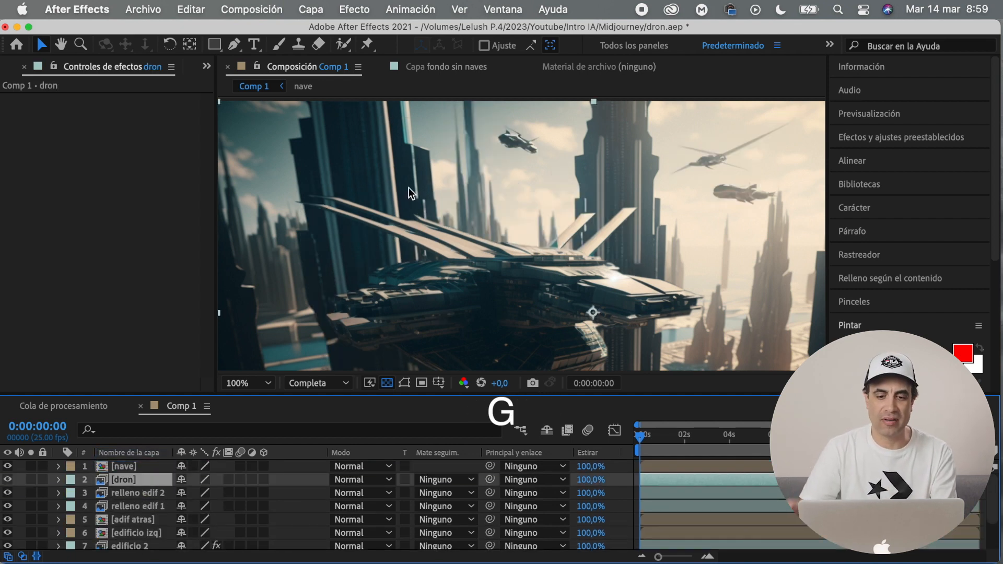
left_click(413, 144)
left_click(412, 144)
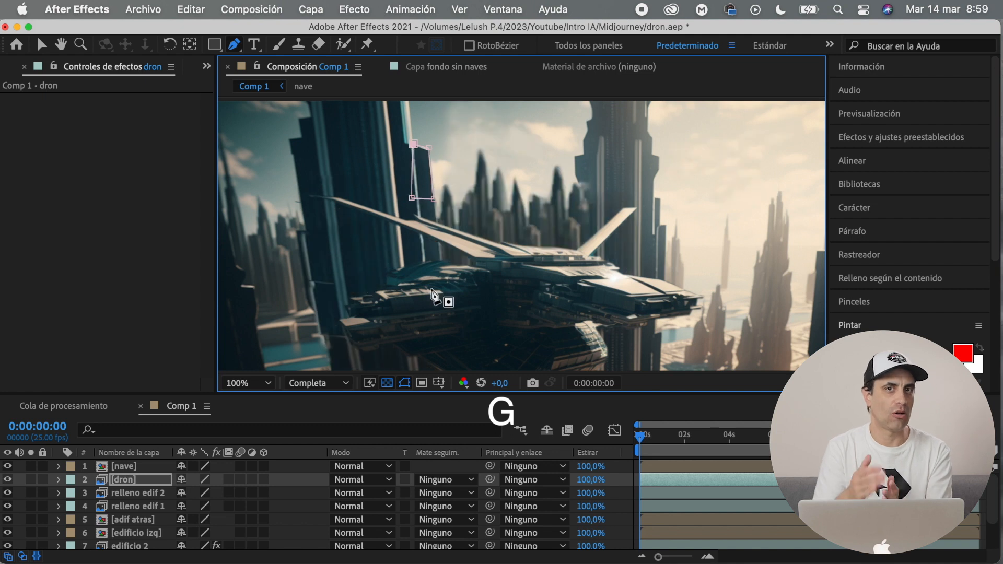
Set the mask feather of the new dron patch below nave to 5 pixels
left_click(67, 483)
left_click(59, 479)
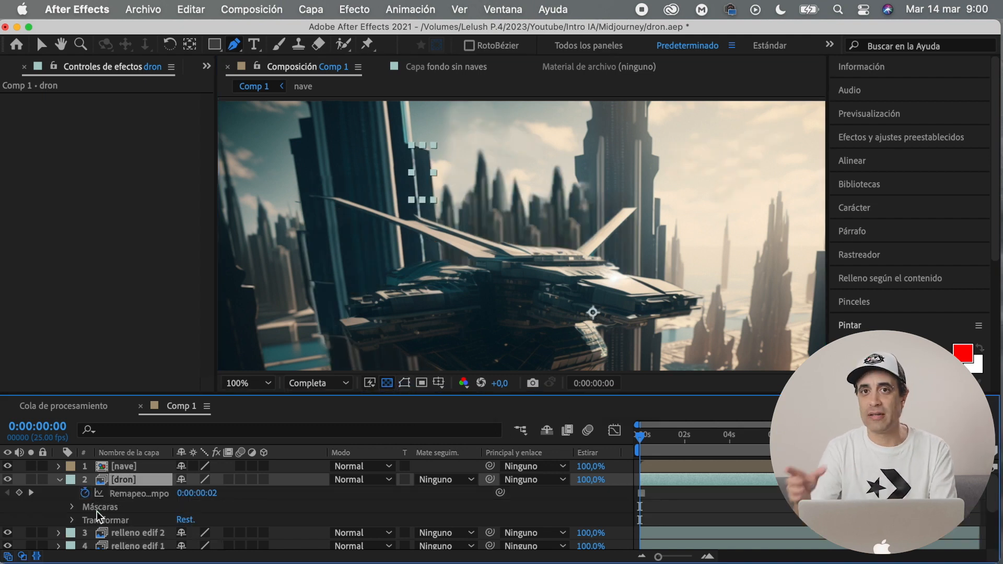
left_click(73, 506)
left_click(87, 519)
scroll(89, 519, "down", 2)
left_click(209, 516)
type("5")
key("Return")
scroll(165, 501, "up", 2)
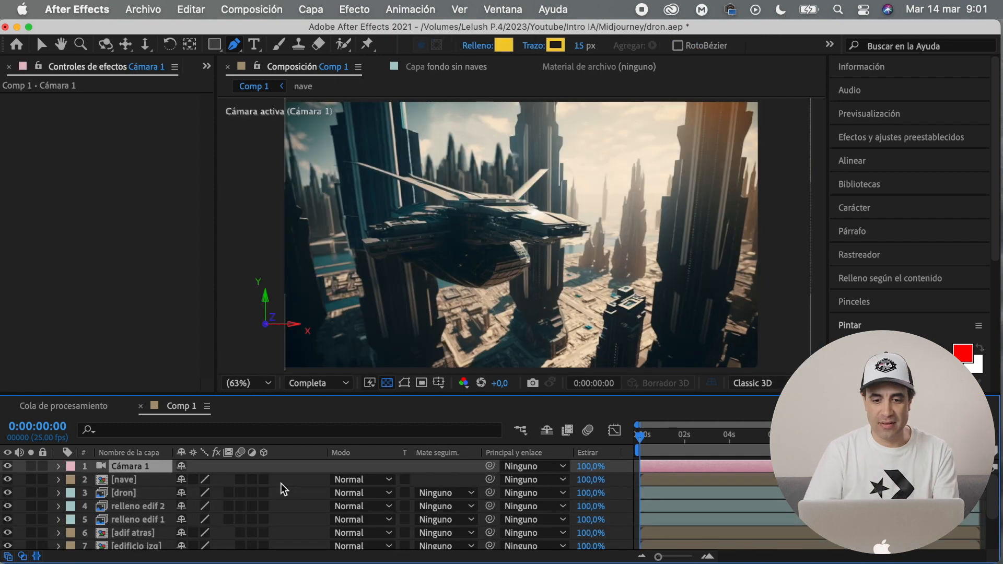
Delete Cámara 1 and precompose dron, relleno edif 2, relleno edif 1 and edificio izq into a composition named edif izquierda
key("Delete")
left_click(130, 532)
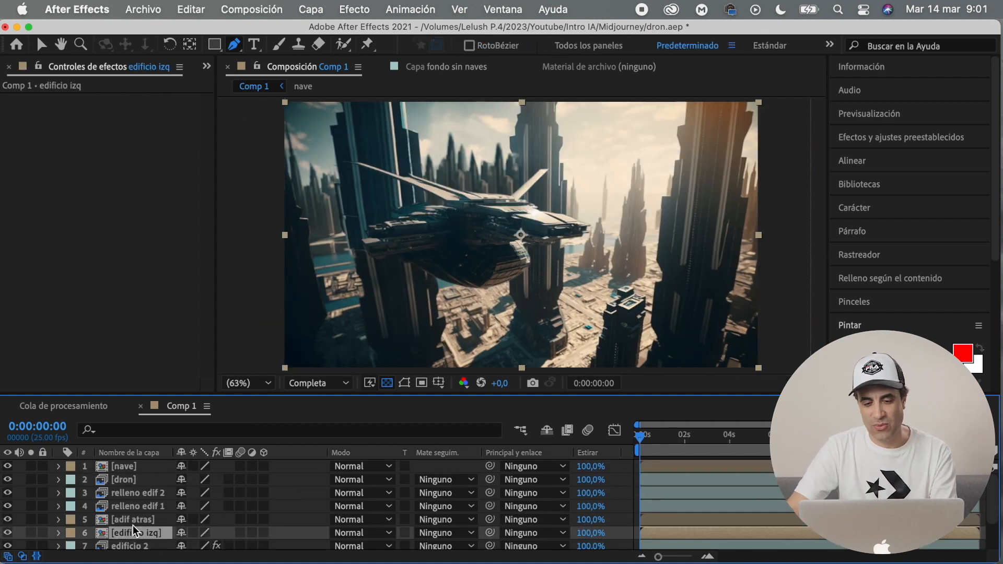
left_click(137, 505, "super")
left_click(136, 492, "super")
left_click(140, 480, "super")
right_click(142, 481)
left_click(171, 470)
type("e")
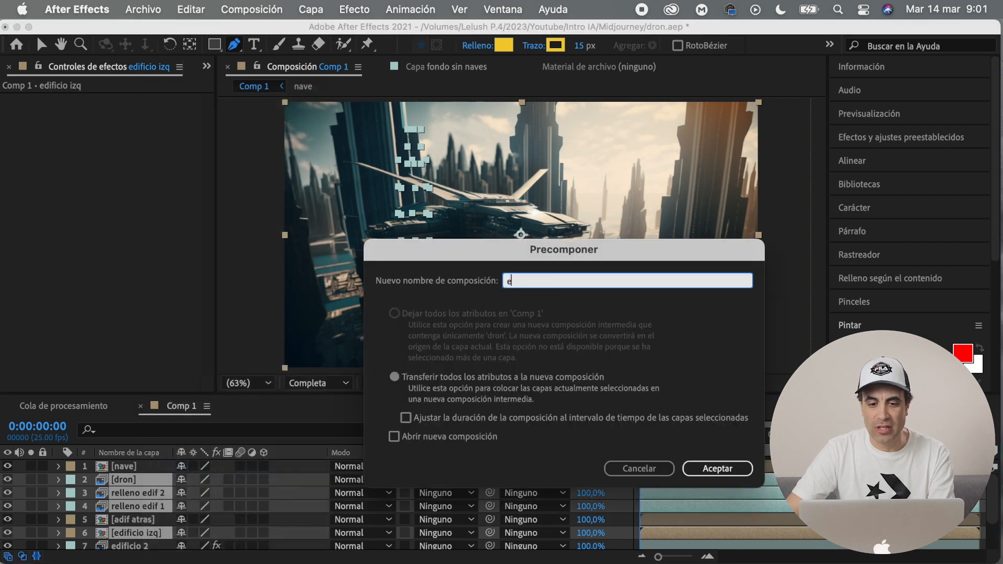
type("dif izquierda")
key("Return")
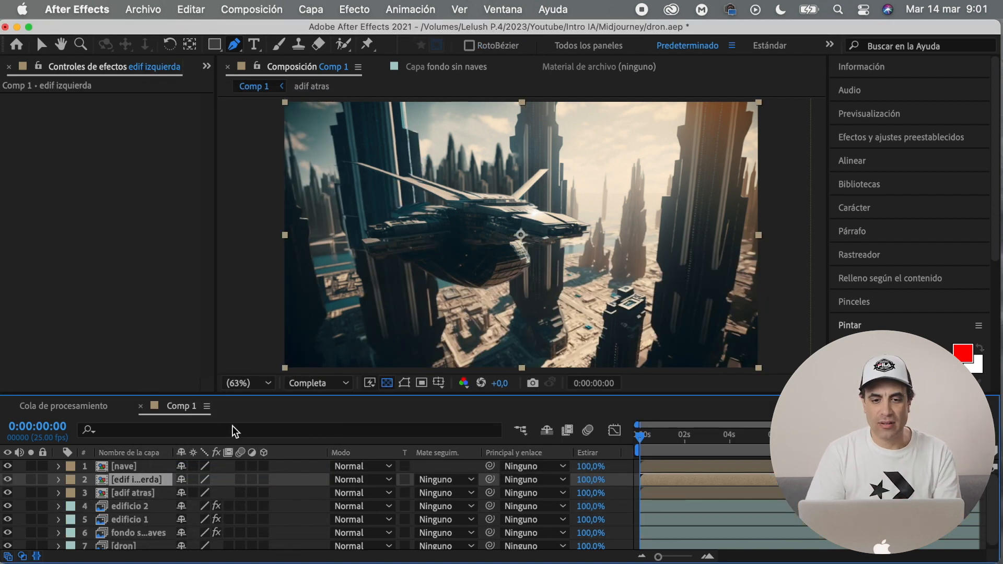
Precompose the edificio 1 and edificio 2 layers into a new composition named edif derecha
left_click(129, 520)
left_click(142, 507, "shift")
right_click(144, 507)
left_click(181, 471)
type("edif derech")
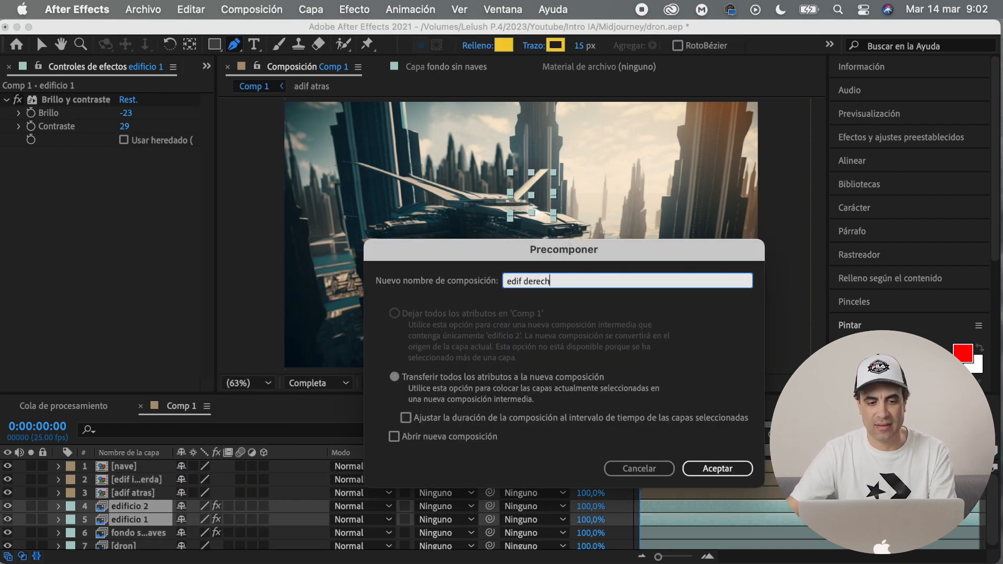
type("a")
key("Return")
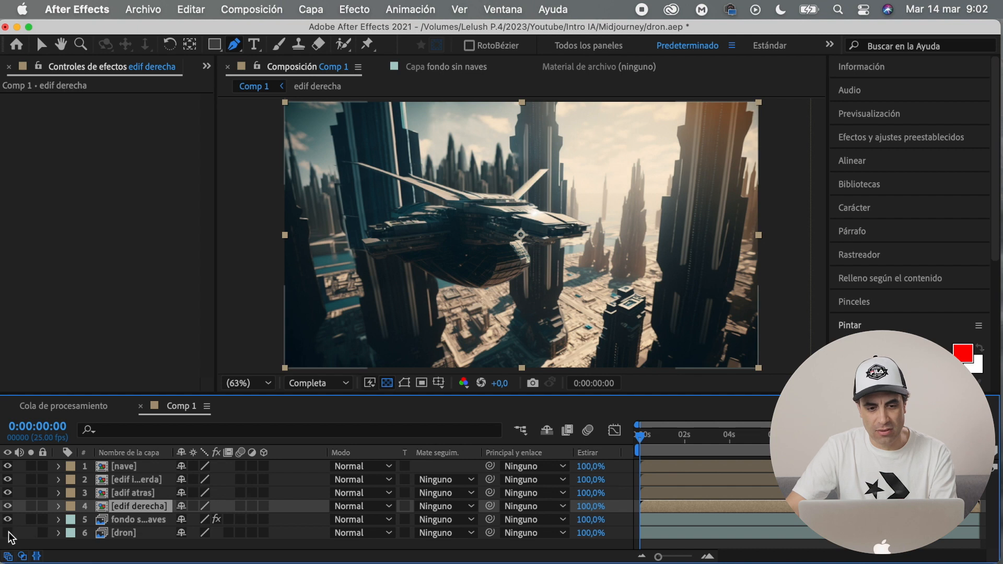
Hide nave and view edif izquierda in isolation to examine the left tower's patched area
left_click(146, 469)
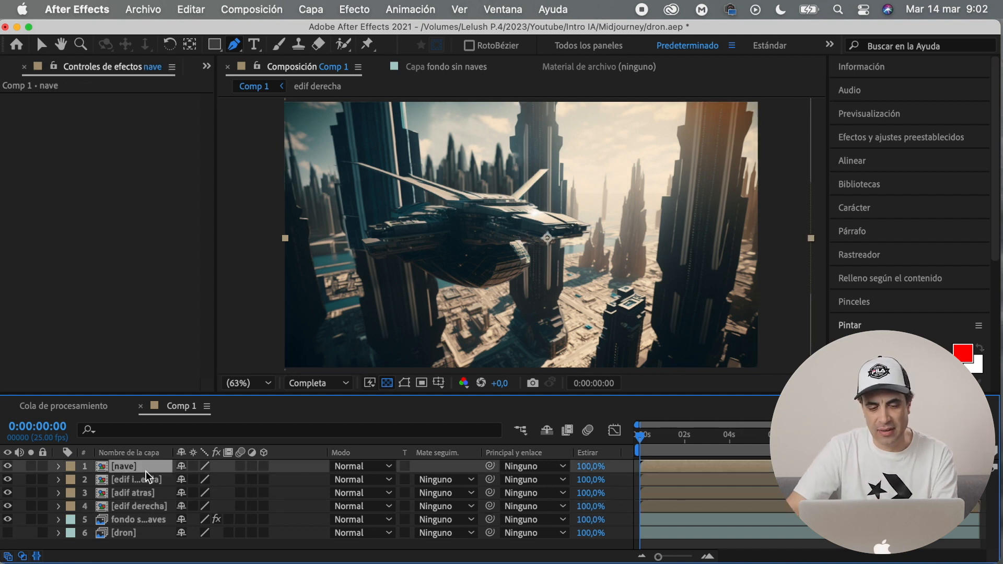
left_click(9, 466)
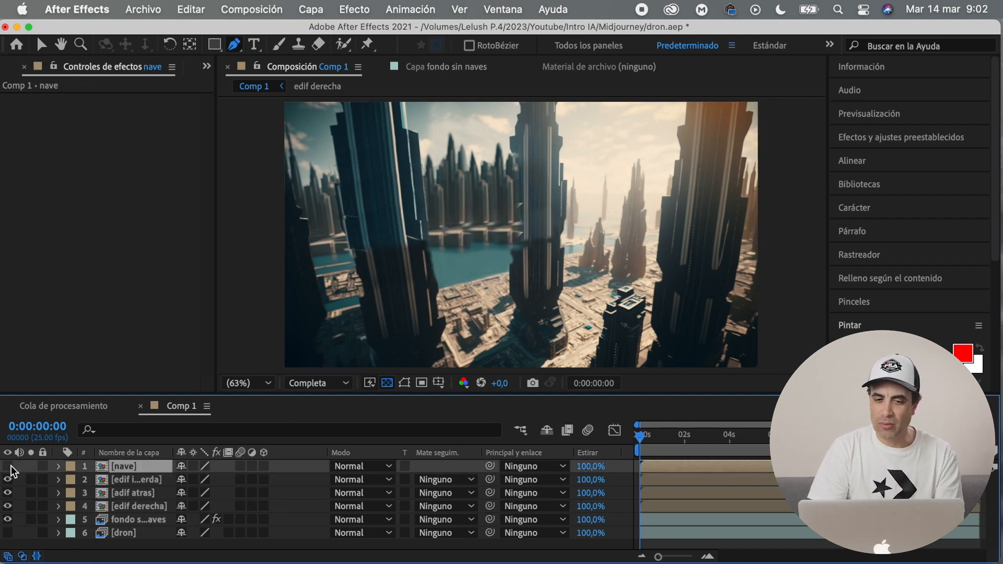
left_click_drag(171, 452, 186, 452)
left_click(144, 480)
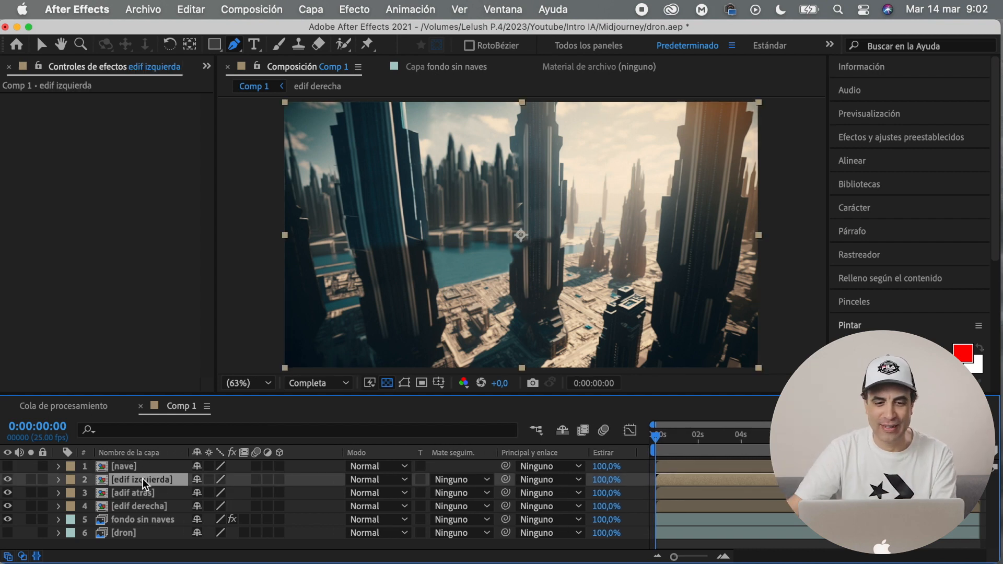
left_click(30, 479)
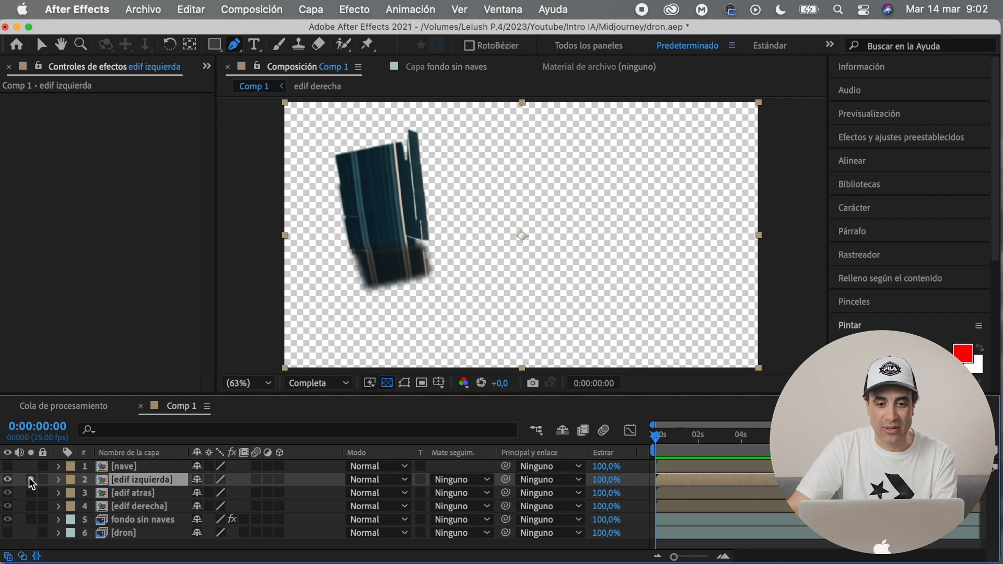
left_click(31, 479)
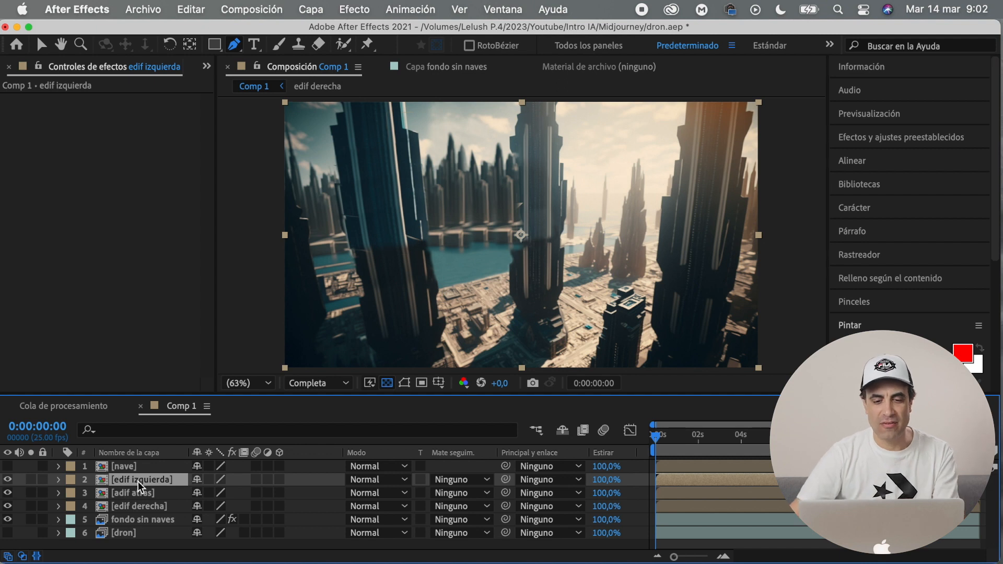
Duplicate edif izquierda, draw a curved mask around the left tower's upper part on the copy and feather the mask
key("super+d")
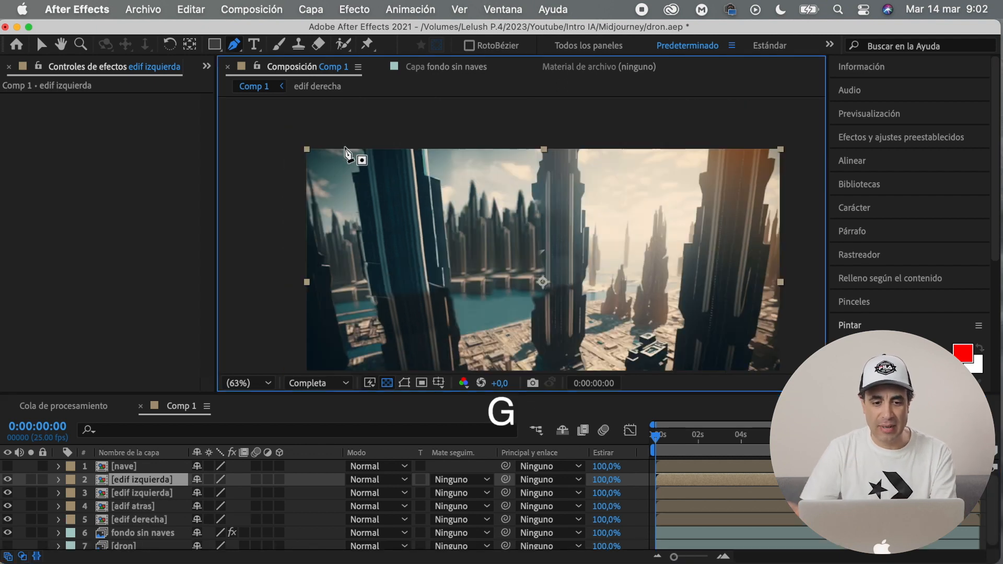
left_click(346, 188)
left_click_drag(360, 237, 388, 252)
left_click_drag(454, 246, 478, 223)
left_click_drag(460, 157, 442, 156)
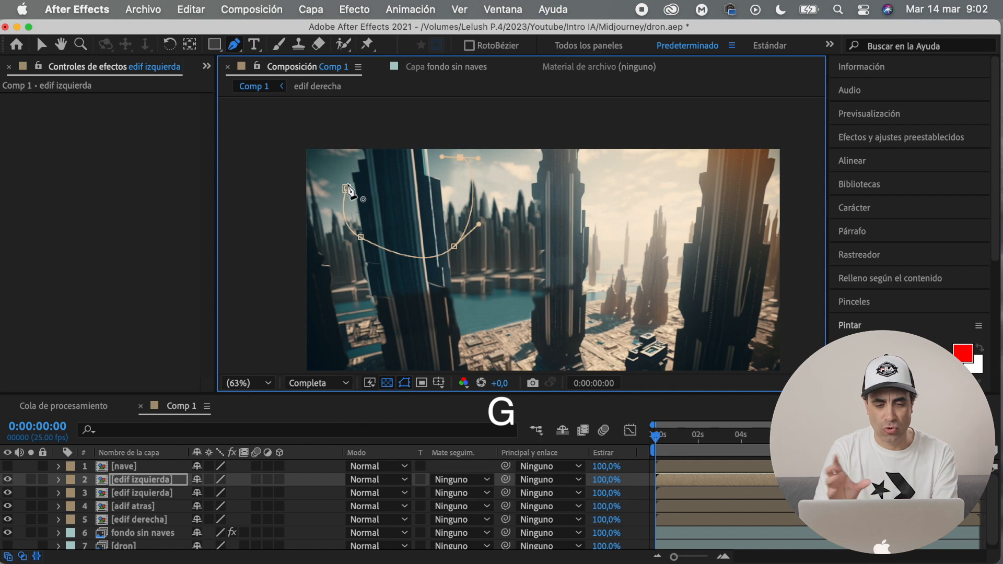
left_click(347, 188)
left_click(58, 479)
left_click(73, 493)
left_click(85, 507)
left_click_drag(224, 517, 240, 517)
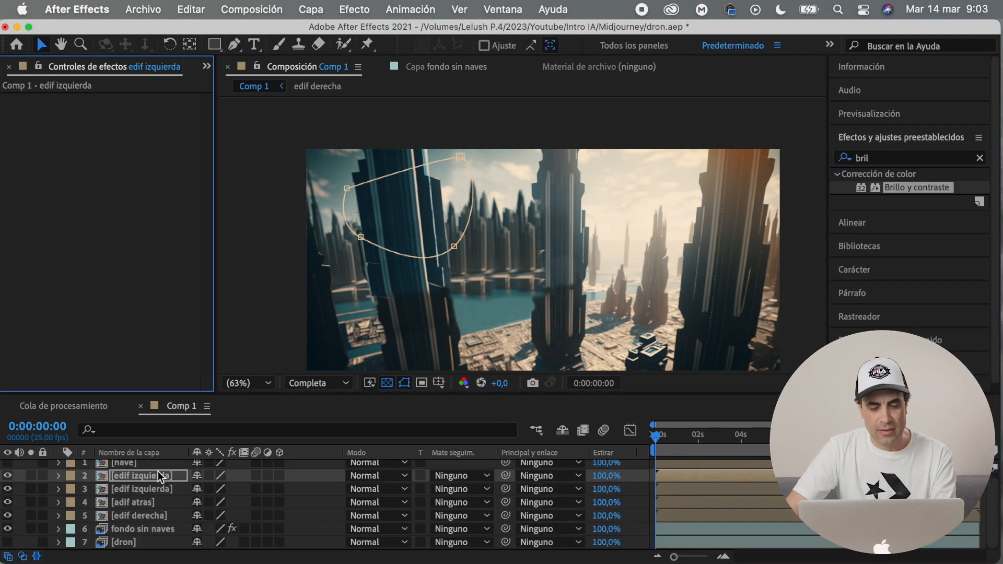
Apply Brillo y contraste to the unmasked edif izquierda layer, set Brillo to -39 and check the layer in isolation
left_click(154, 489)
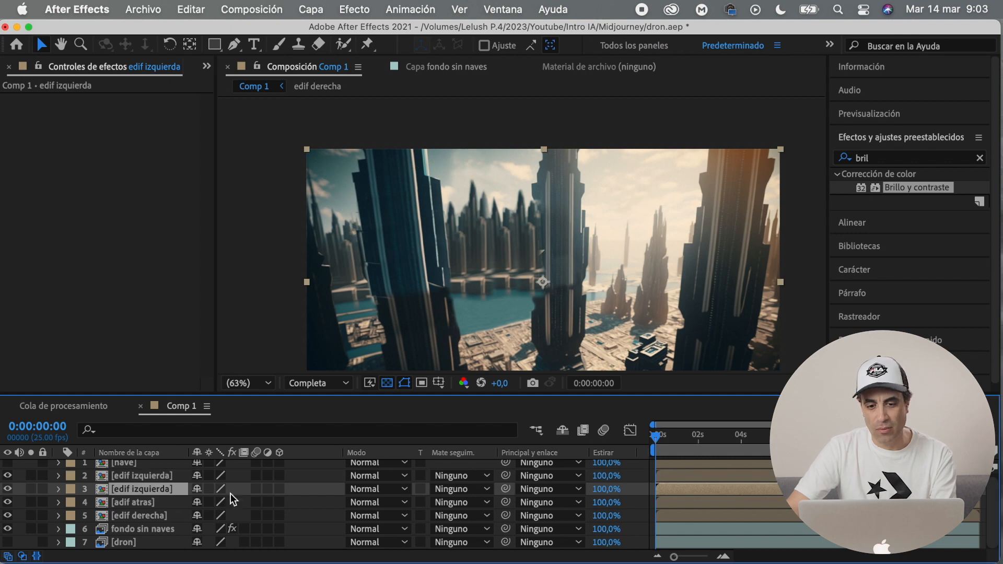
double_click(908, 188)
left_click_drag(124, 115, 107, 137)
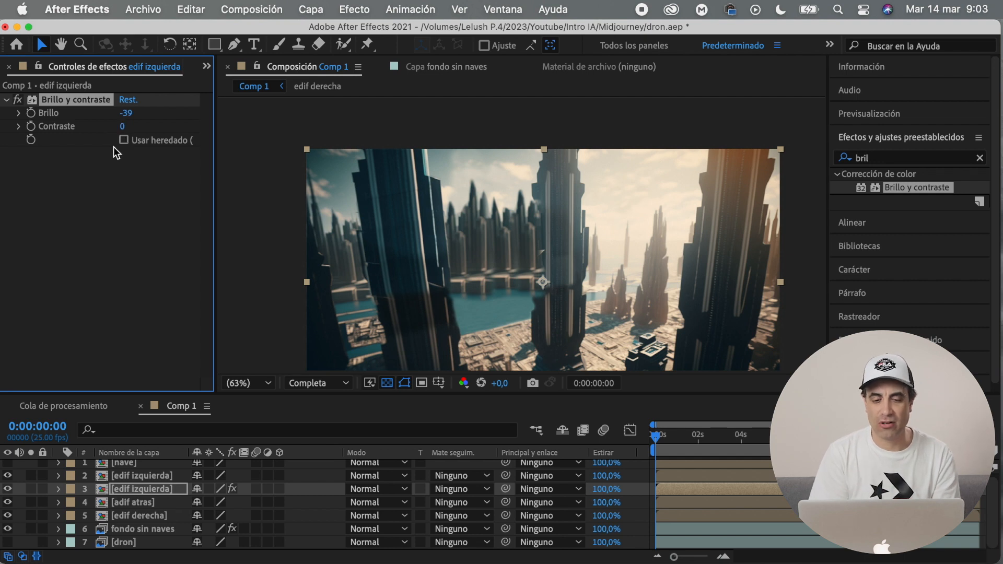
left_click(31, 489)
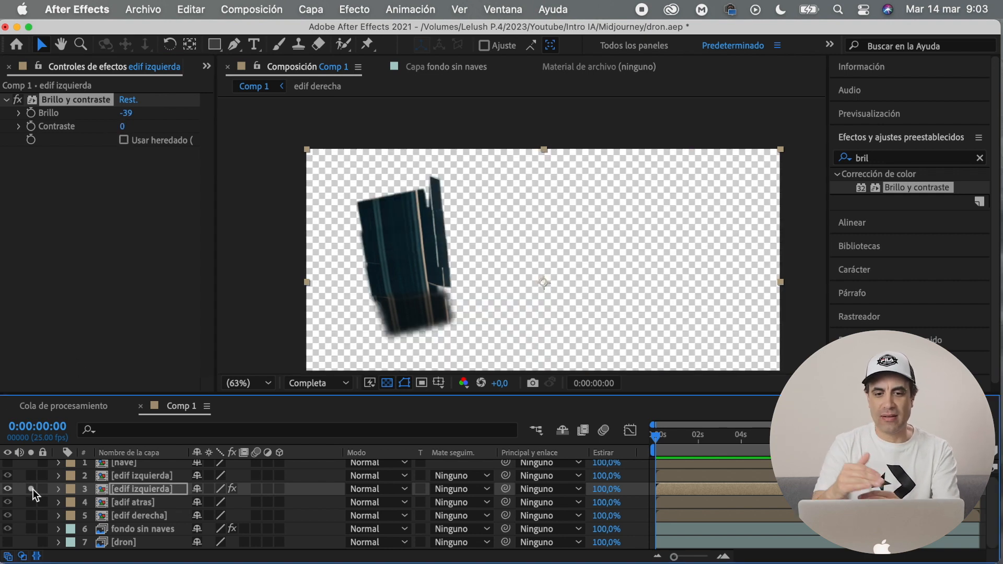
left_click(31, 489)
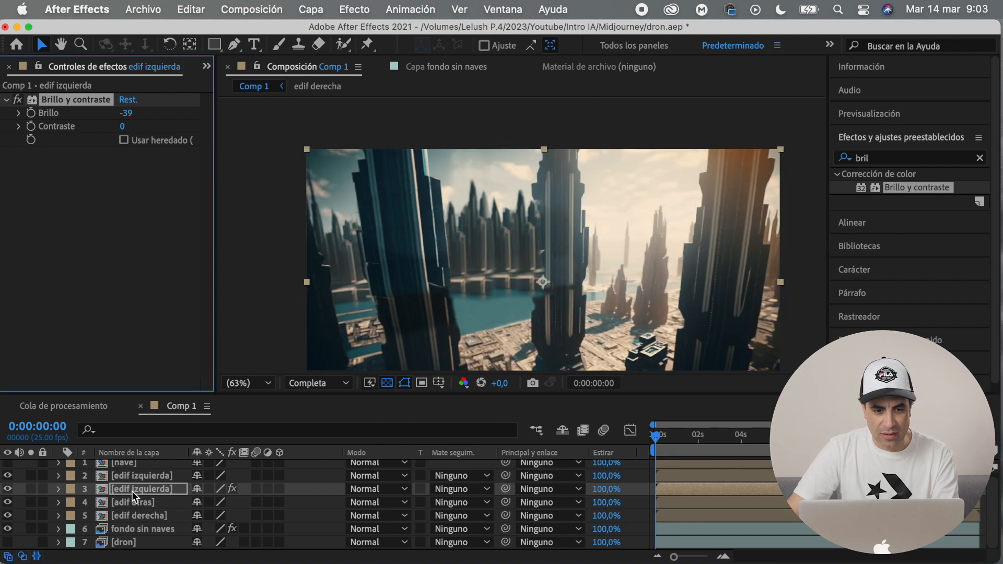
Open the edif izquierda composition, check its layers and go into the nested edificio izq composition
double_click(134, 495)
left_click(147, 468)
left_click(144, 483)
left_click(142, 491)
left_click(138, 506)
left_click(8, 506)
left_click(8, 506)
double_click(131, 506)
Apply Brillo y contraste to edificio 5, the tower's lowest patch, with Brillo 28 and Contraste -15
left_click(127, 507)
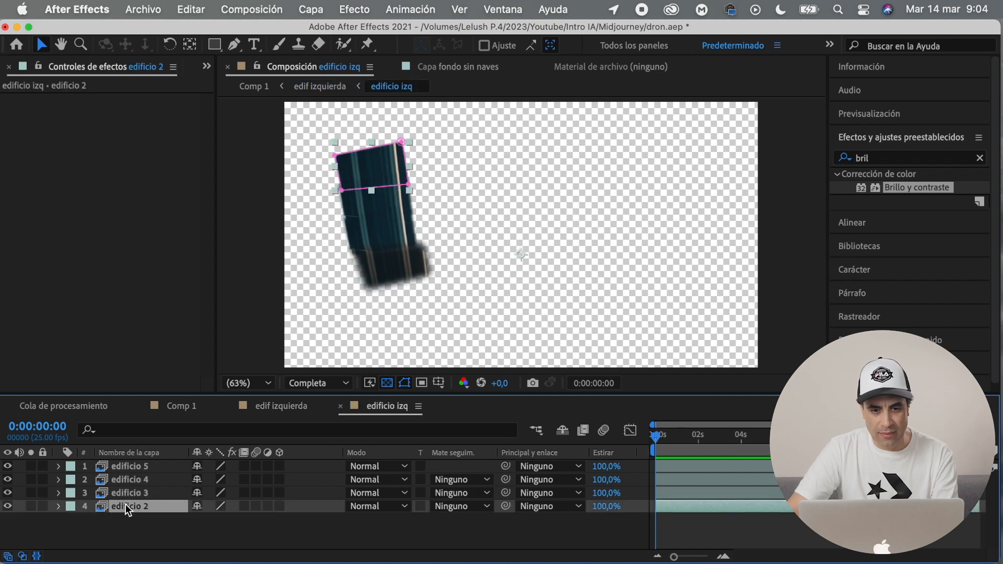
left_click(130, 493)
left_click(134, 479)
left_click(136, 467)
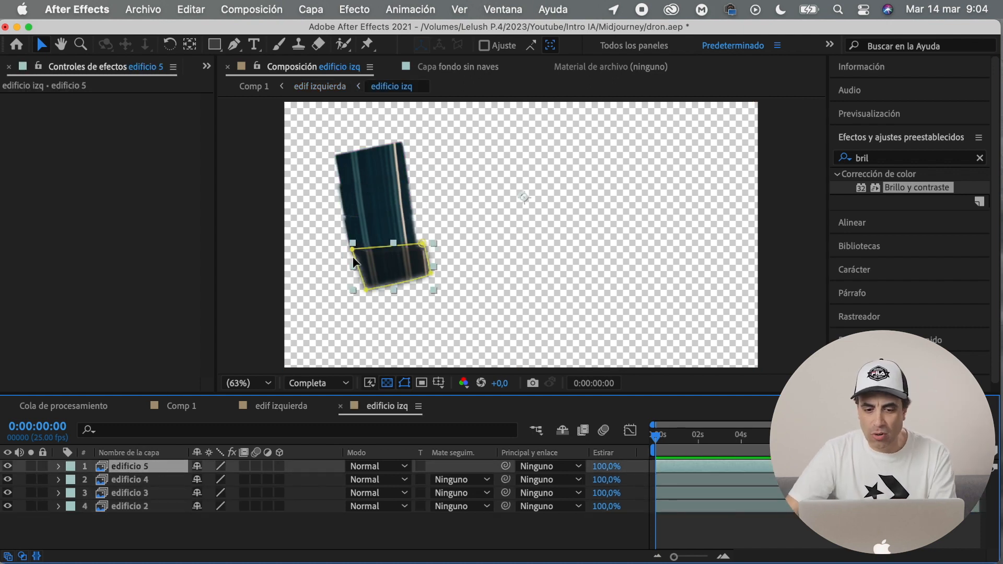
double_click(904, 187)
mouse_move(123, 113)
left_mouse_down()
mouse_move(157, 114)
mouse_move(119, 114)
mouse_move(129, 127)
left_mouse_up()
left_click(403, 383)
left_click(124, 114)
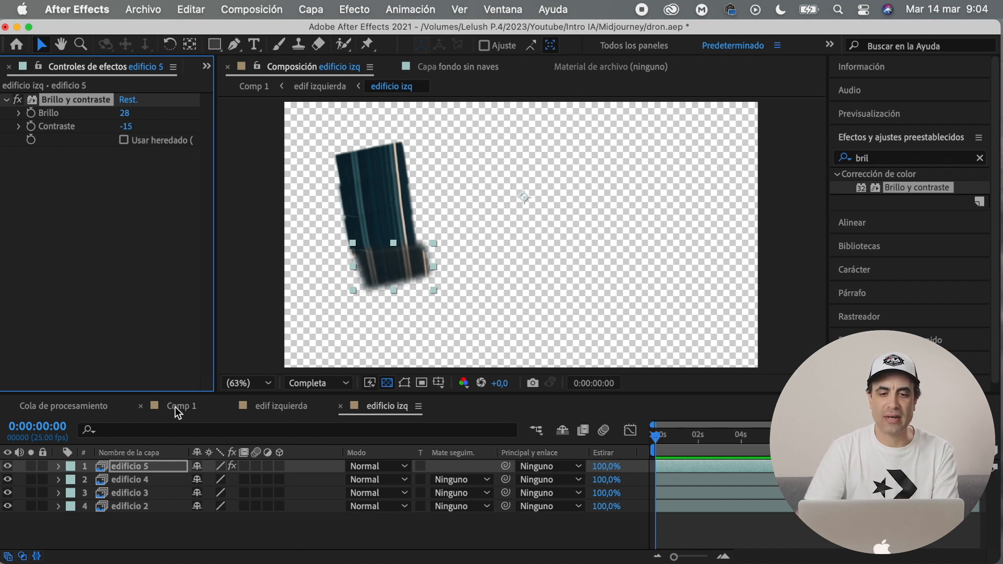
Return to Comp 1 and make the nave layer visible again
left_click(180, 407)
scroll(676, 266, "down", 2)
scroll(616, 303, "up", 2)
left_click(8, 463)
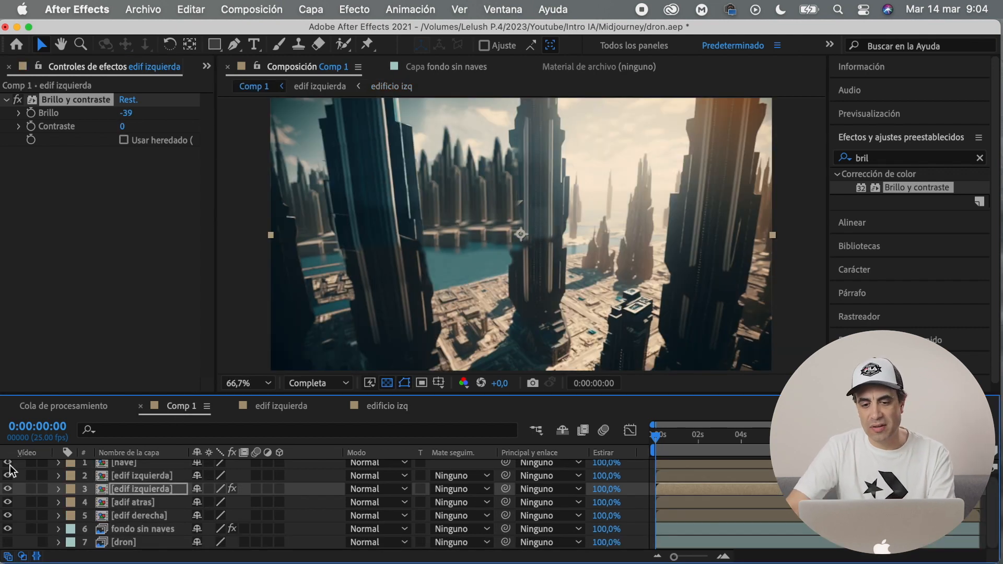
Convert all layers from nave down to fondo sin naves into 3D layers
scroll(168, 505, "up", 1)
left_click(149, 468)
scroll(150, 512, "down", 1)
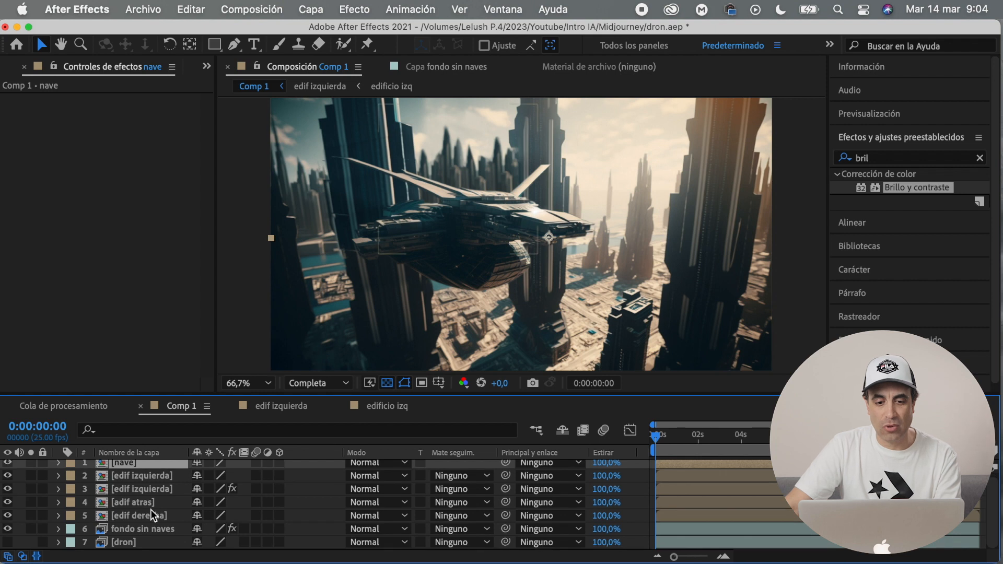
left_click(157, 529, "shift")
left_click(280, 474)
left_click(293, 530)
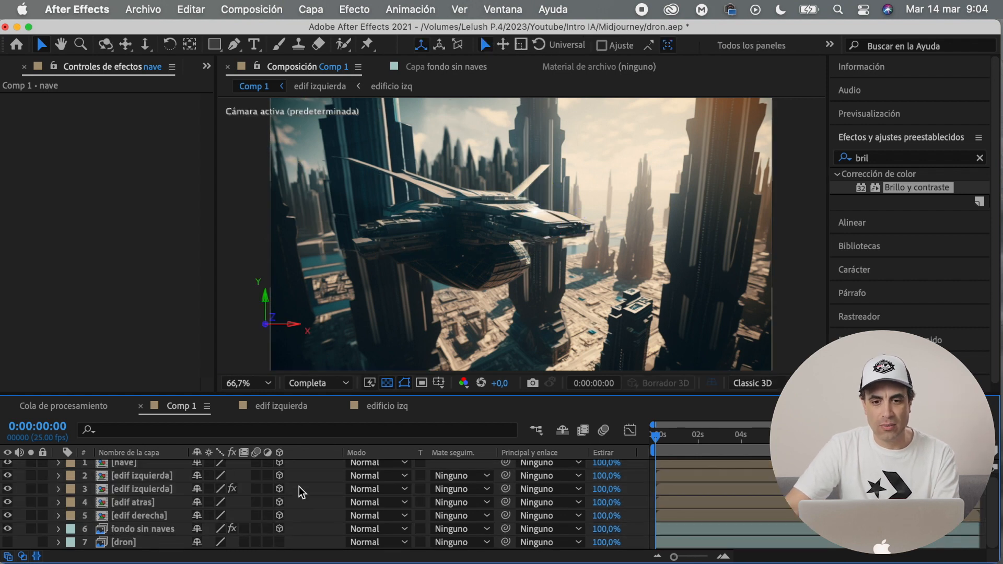
Add a two-node camera named Cámara 1 with the 20 mm preset above nave
scroll(298, 488, "up", 1)
left_click(149, 466)
left_click(312, 10)
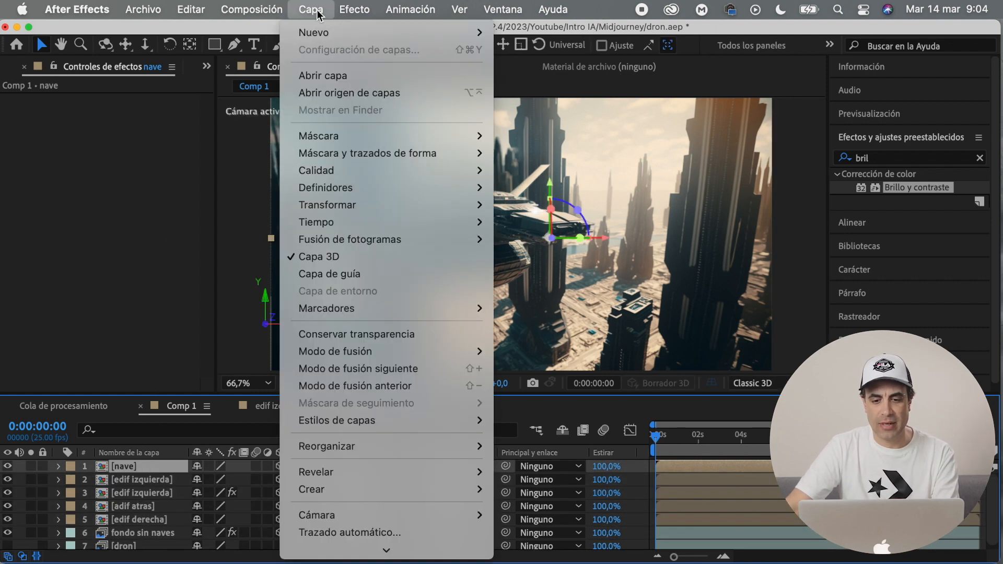
mouse_move(327, 33)
left_click(538, 85)
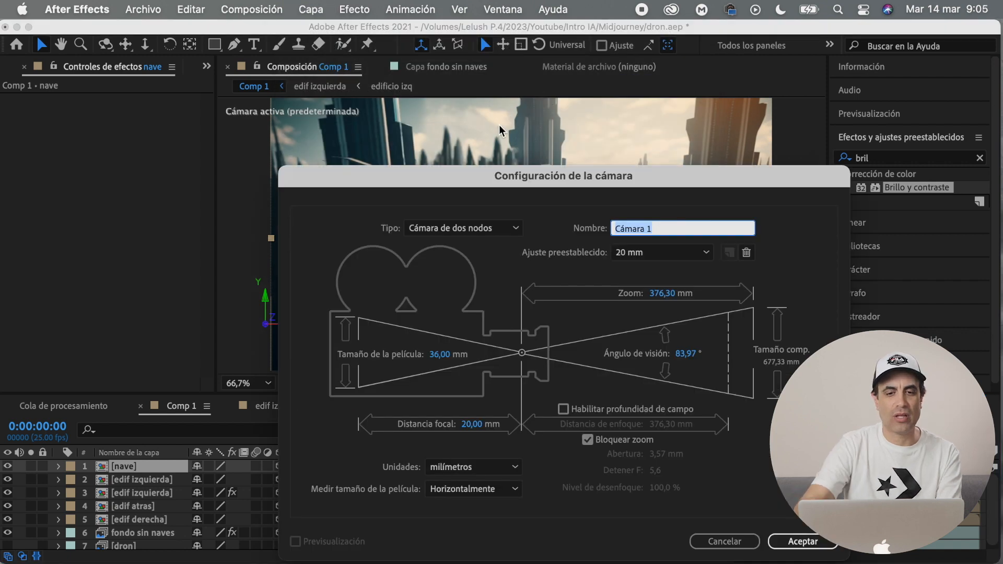
left_click(799, 541)
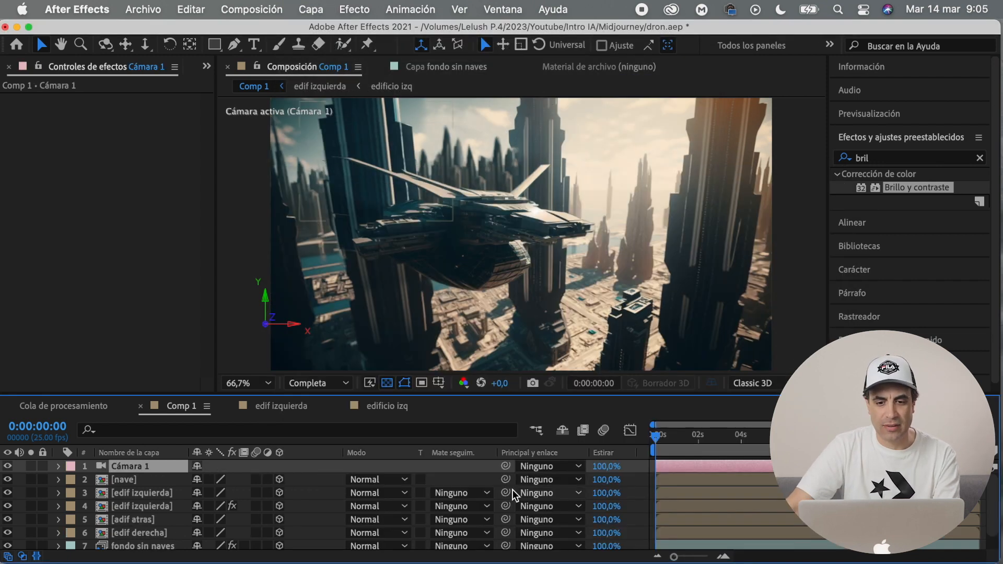
Widen the composition viewer, split it into 2 Vistas and make the Superior view active
left_click_drag(215, 287, 94, 285)
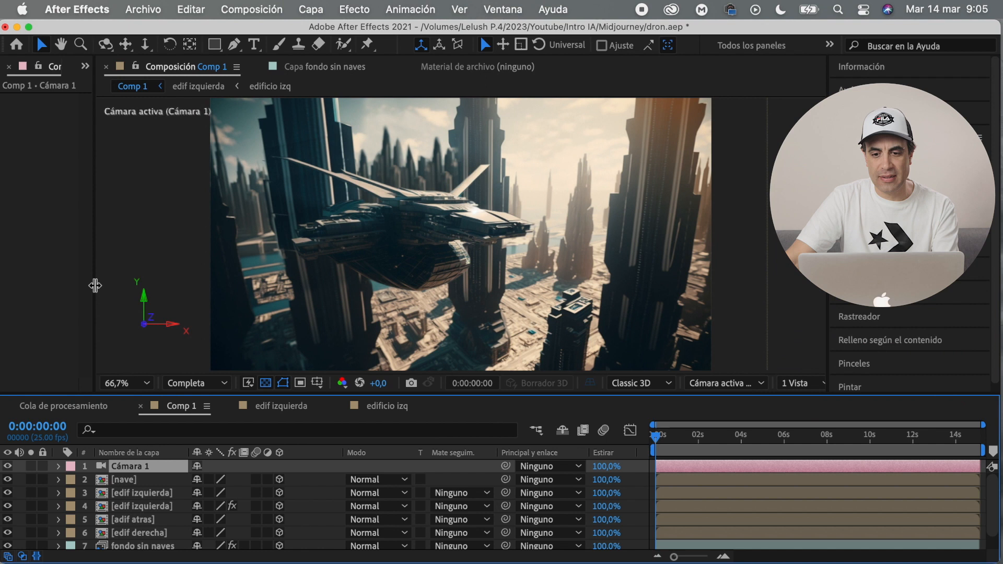
left_click(815, 384)
left_click(815, 416)
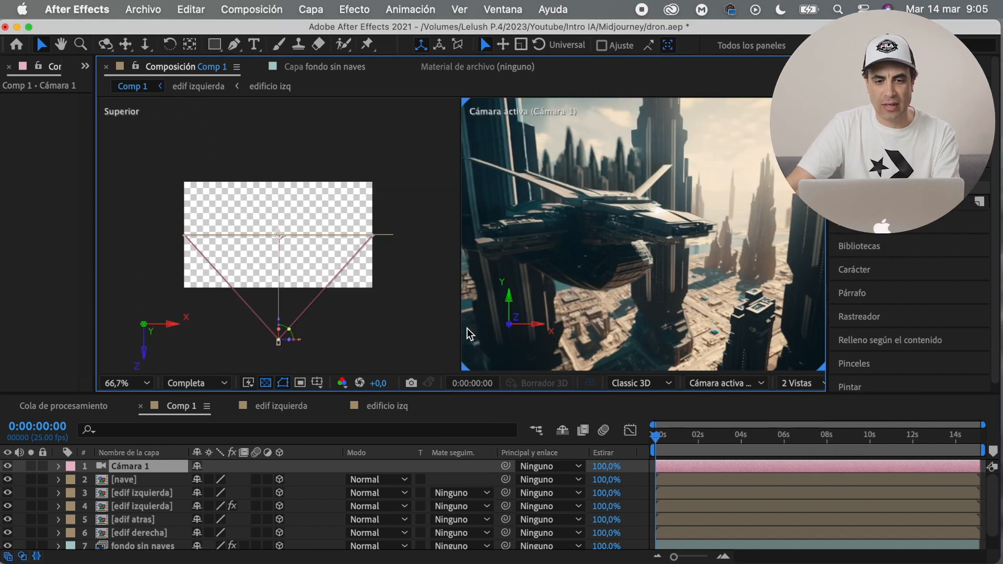
left_click(261, 377)
Enable depth of field in the camera options of Cámara 1
left_click(59, 467)
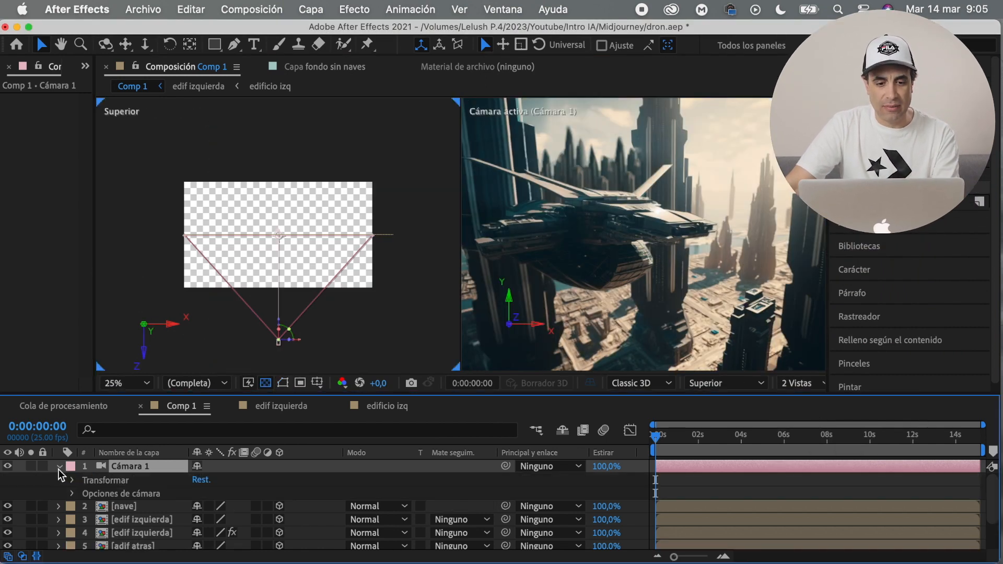
left_click(72, 494)
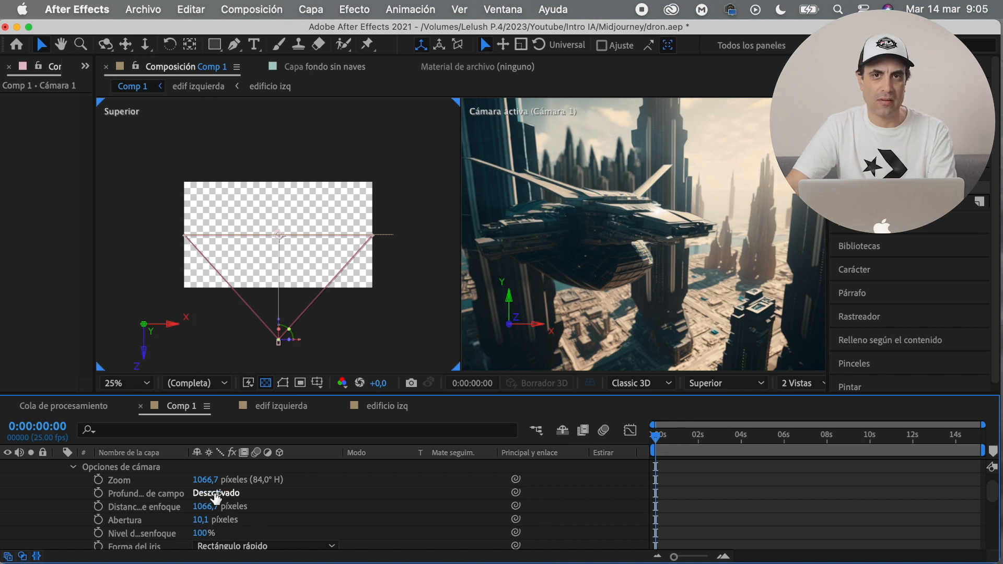
left_click(216, 493)
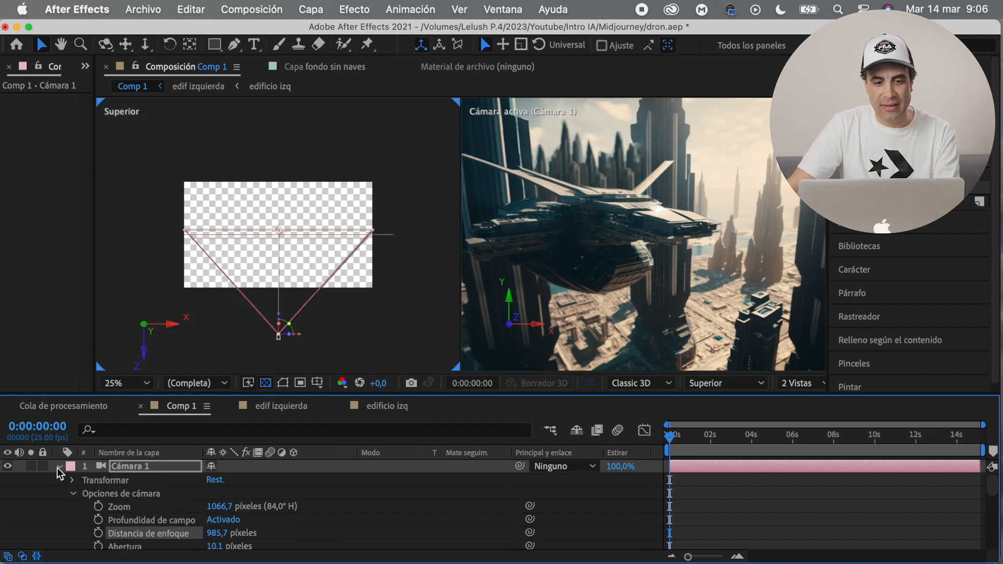
Collapse the camera's properties and move nave along its Z axis toward the camera in the Superior view
left_click(58, 467)
left_click(135, 480)
left_click_drag(289, 255, 289, 266)
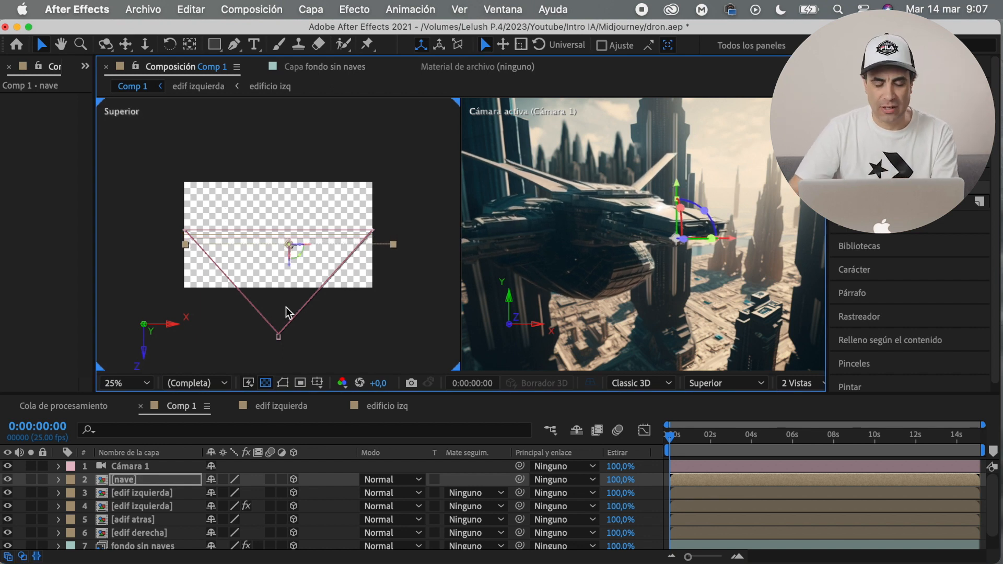
Set Cámara 1's focus distance to 915,7 pixels, aperture to 117,1 pixels and blur level to 307%
left_click(166, 468)
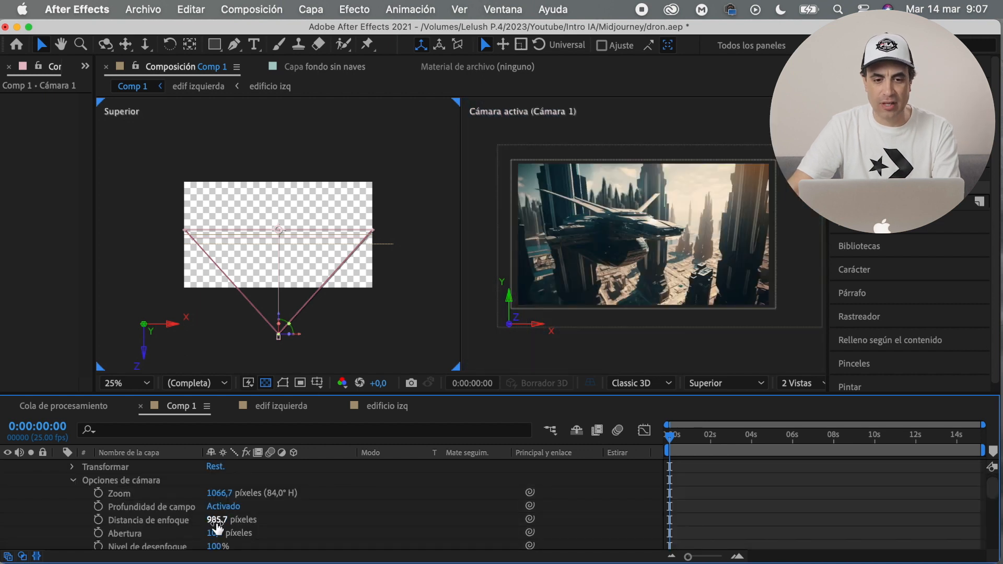
left_click_drag(216, 524, 209, 527)
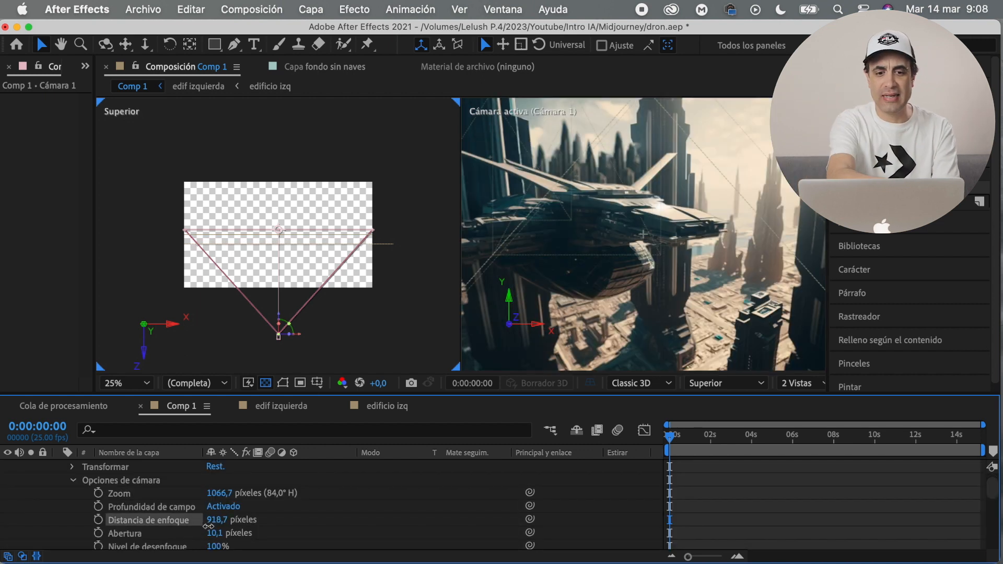
left_click_drag(206, 522, 196, 534)
scroll(196, 539, "down", 1)
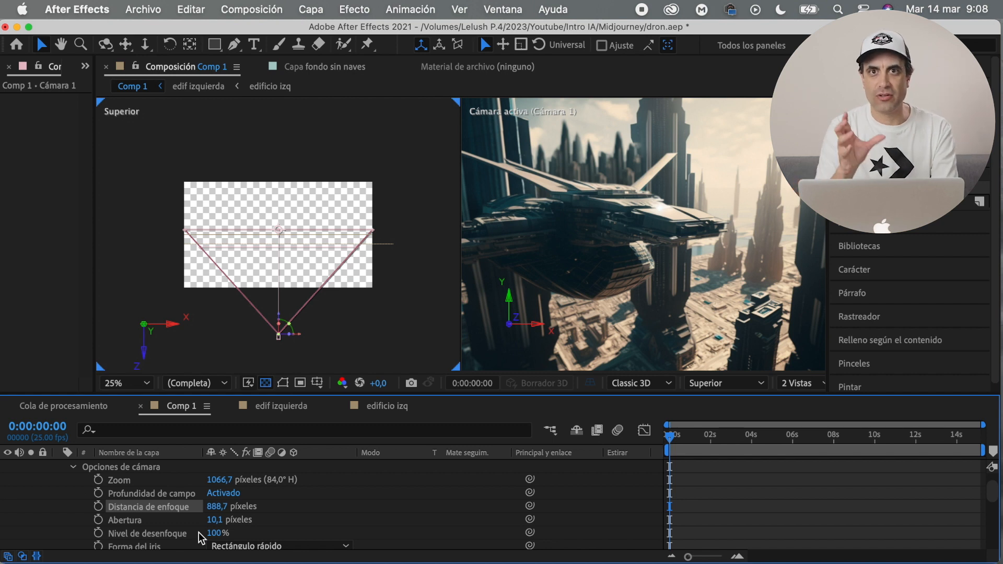
mouse_move(213, 521)
left_mouse_down()
mouse_move(258, 524)
mouse_move(219, 507)
left_mouse_up()
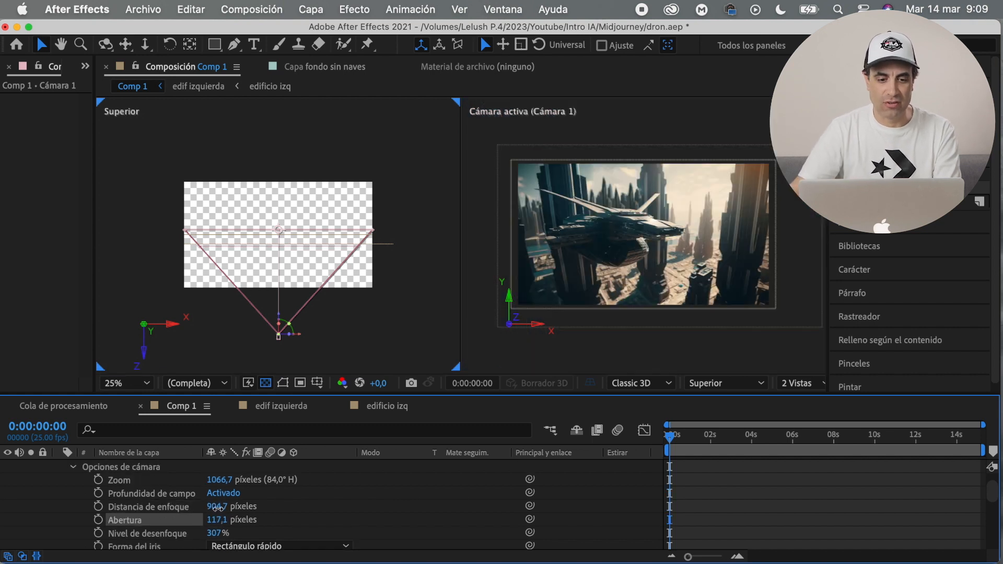
left_click_drag(218, 508, 226, 507)
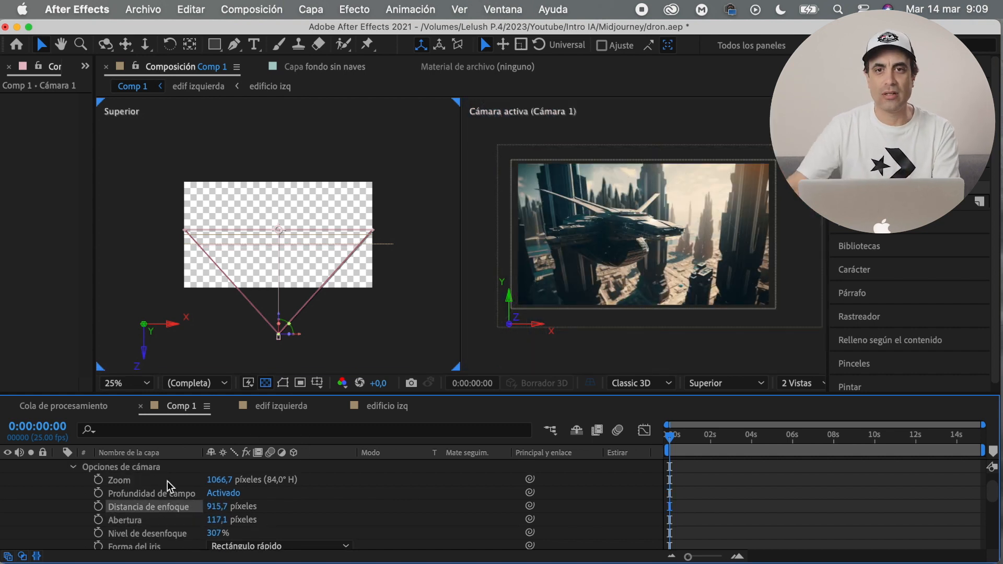
scroll(170, 486, "up", 2)
left_click(58, 466)
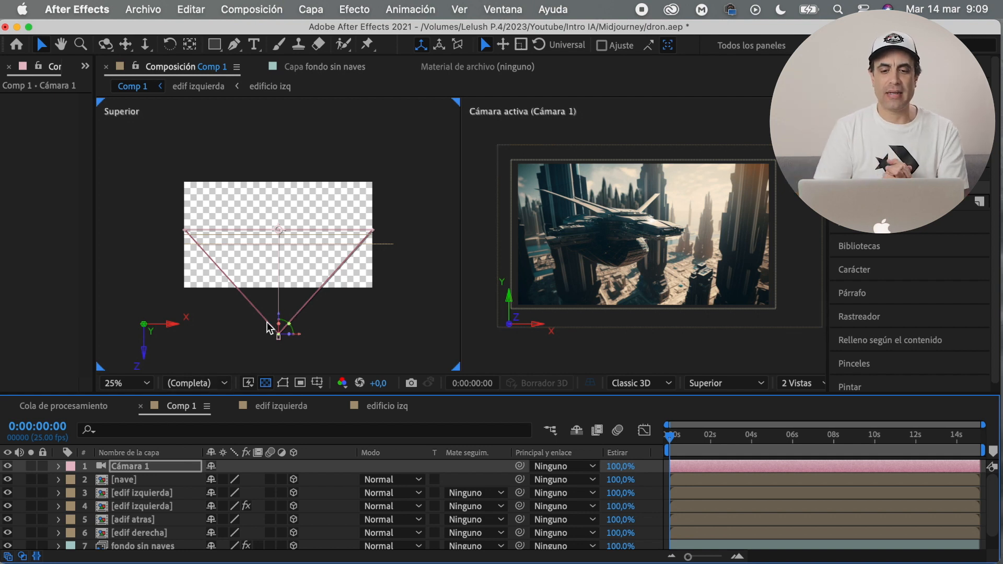
Nudge Cámara 1 slightly along its Z axis in the Superior view
mouse_move(280, 320)
left_mouse_down()
mouse_move(279, 329)
mouse_move(280, 319)
left_mouse_up()
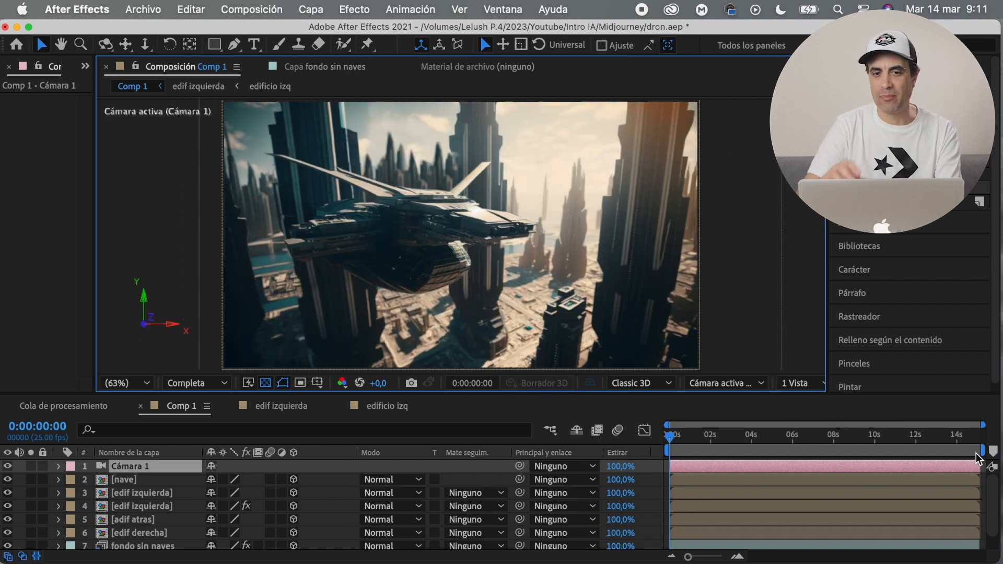
Shorten the work area to the first frame of Comp 1 and hide the Cámara 1 and nave layers
left_click_drag(982, 451, 671, 452)
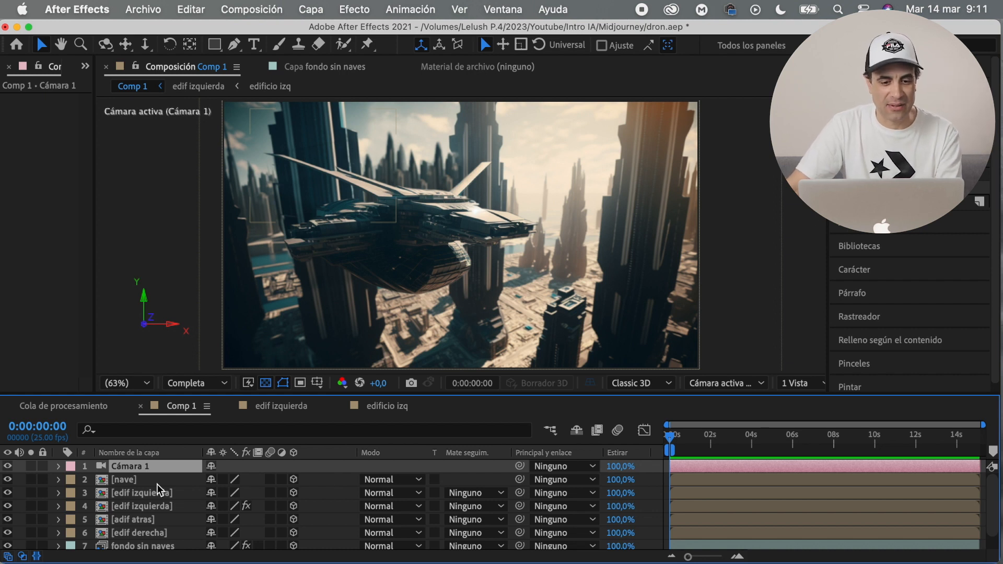
left_click(7, 466)
left_click(7, 479)
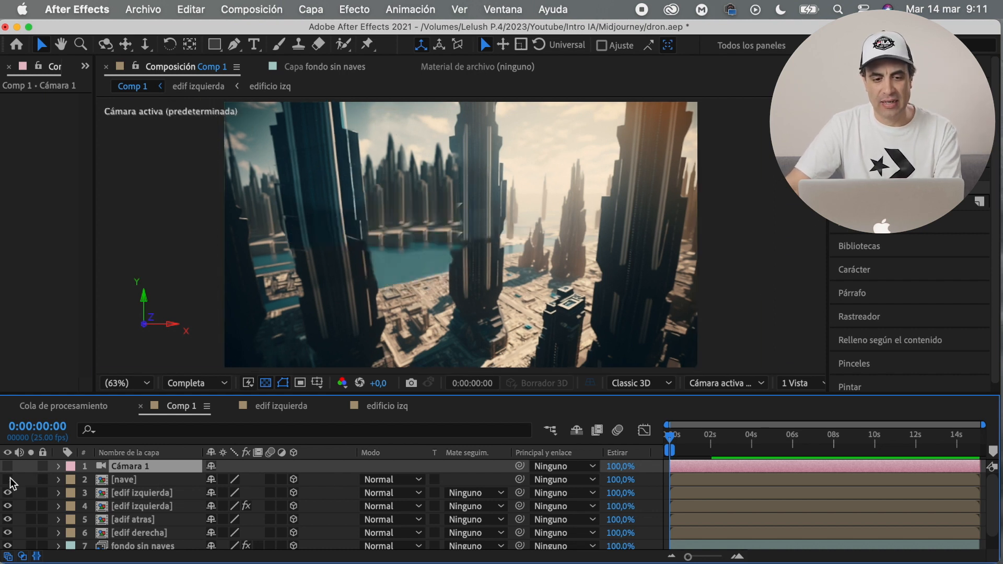
Add Comp 1 to the render queue and set its output module format to Secuencia PNG
left_click(143, 10)
mouse_move(329, 256)
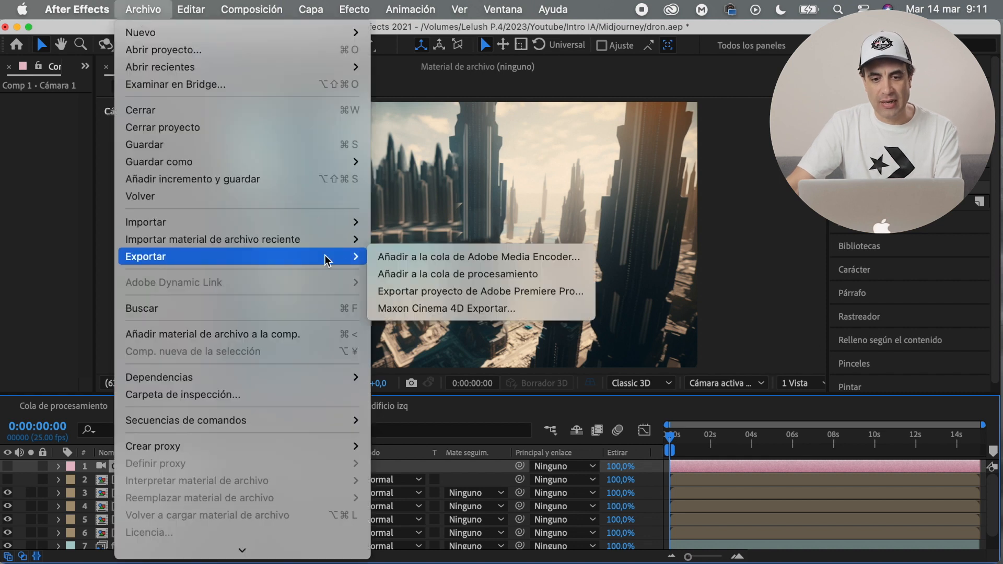
left_click(427, 275)
left_click(195, 513)
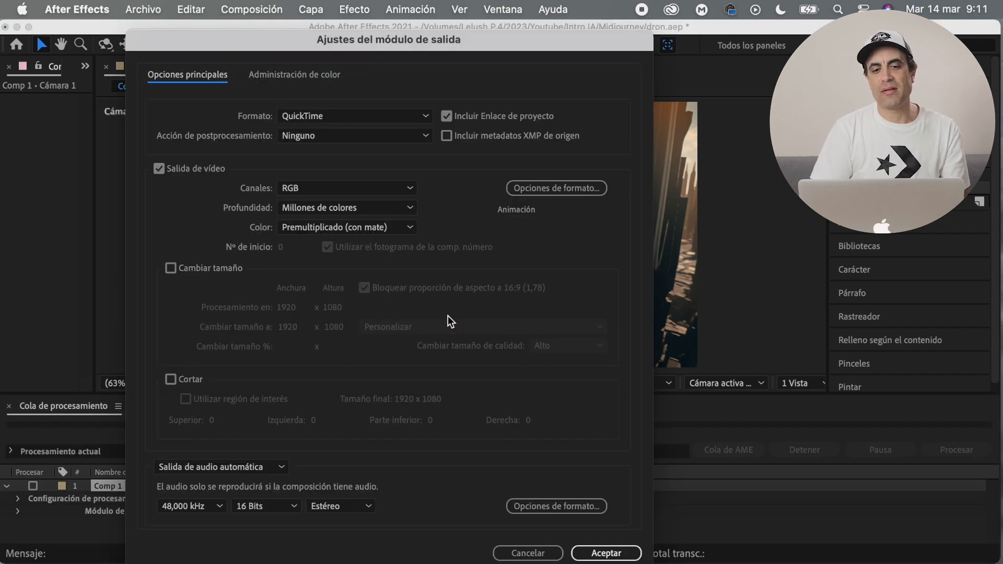
left_click(424, 116)
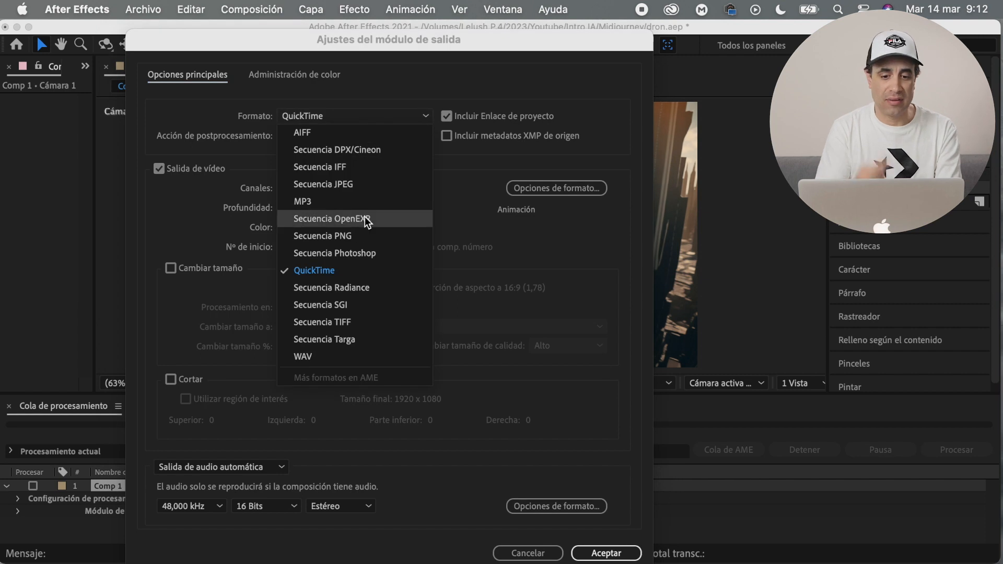
left_click(366, 233)
left_click(587, 552)
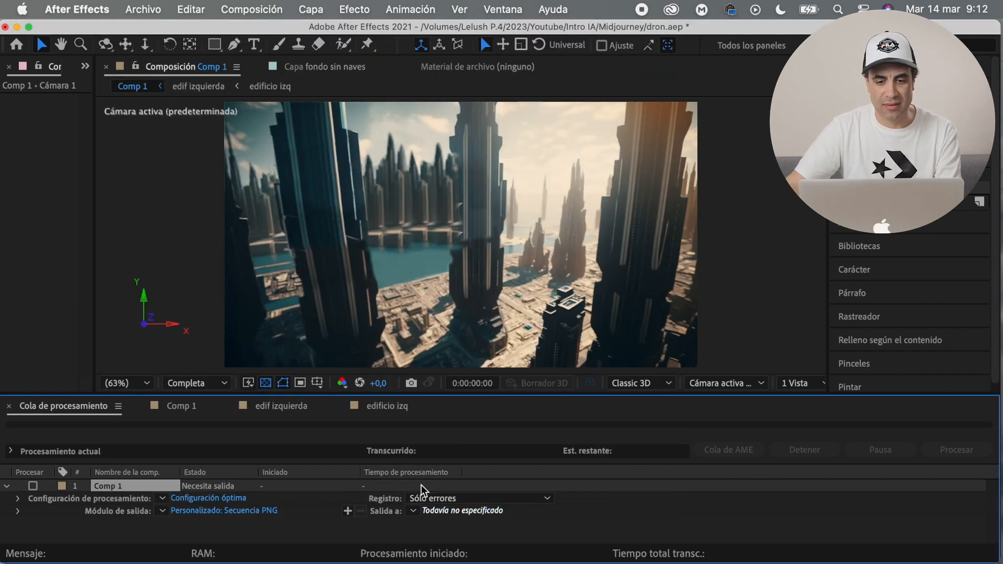
Name the render output file "fondo dron" and render the single background frame
left_click(442, 511)
type("fondo dron")
key("Return")
key("Return")
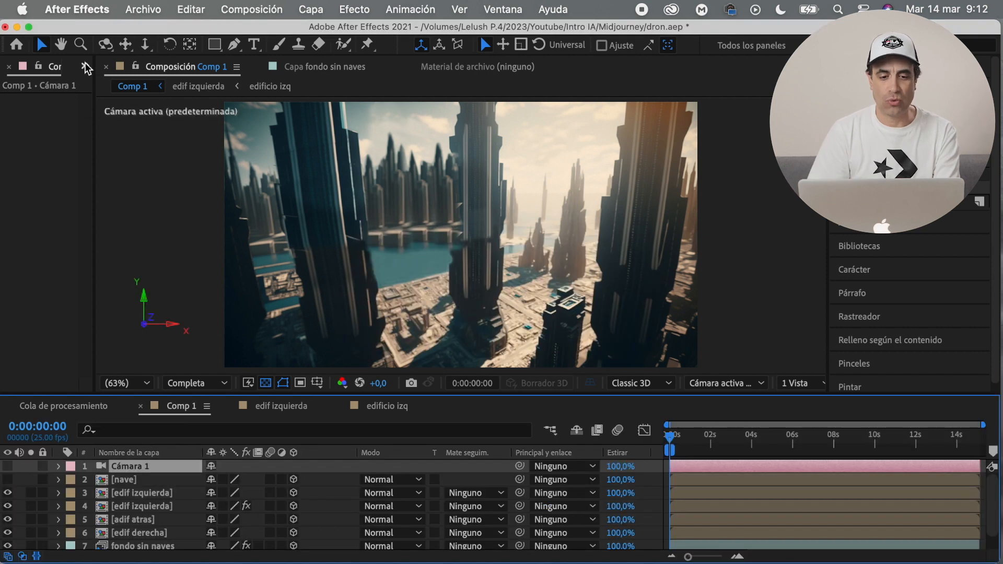
Import fondo dron_00000.png into the project and place it in Comp 1 directly below the nave layer
left_click(85, 66)
left_click(103, 86)
double_click(38, 320)
scroll(597, 253, "down", 2)
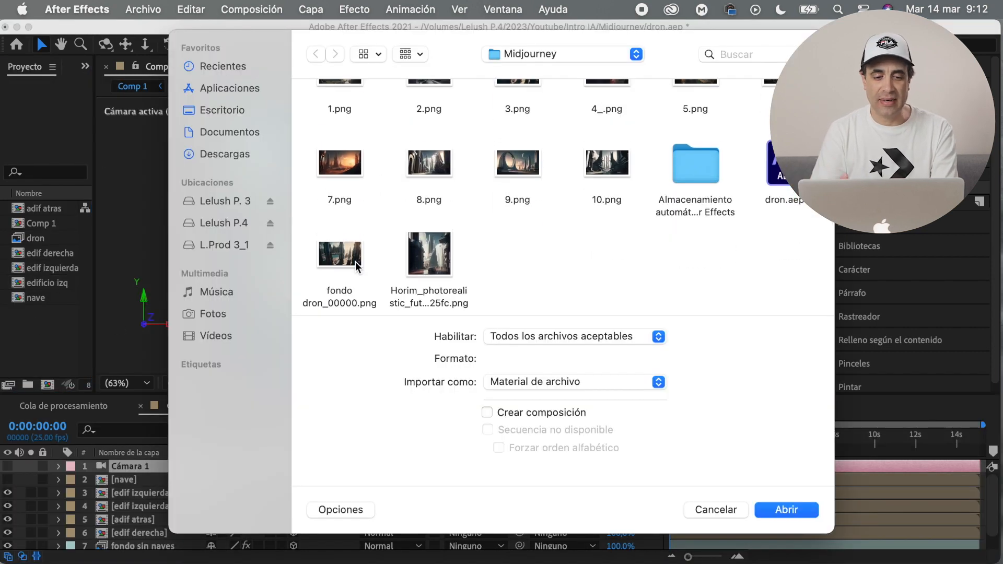
double_click(358, 265)
left_click_drag(40, 298, 55, 484)
Mark all layers from edif izquierda down to dron as shy and hide the shy layers in the timeline
left_click(145, 508)
scroll(145, 514, "down", 3)
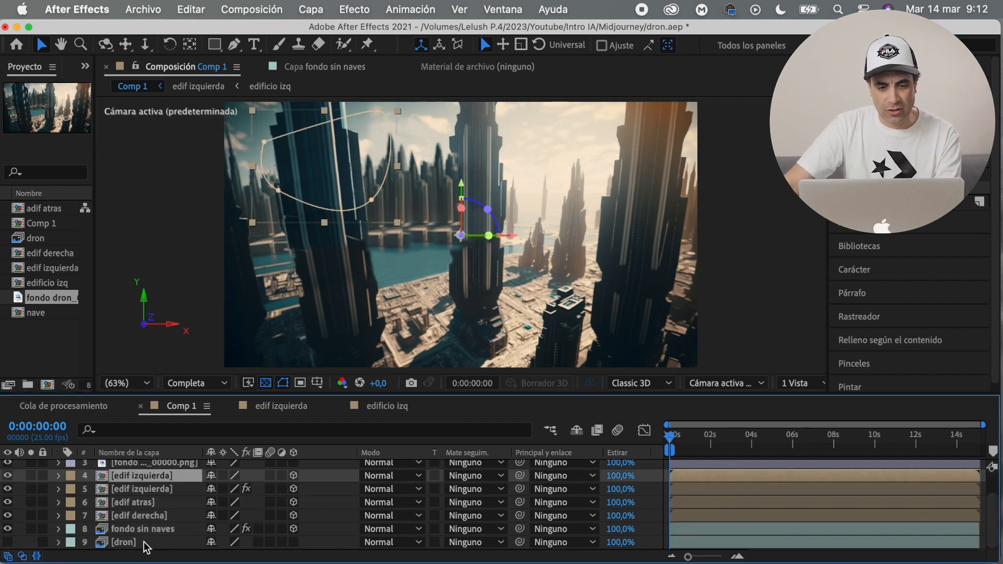
left_click(144, 541, "shift")
scroll(144, 540, "up", 3)
left_click(212, 508)
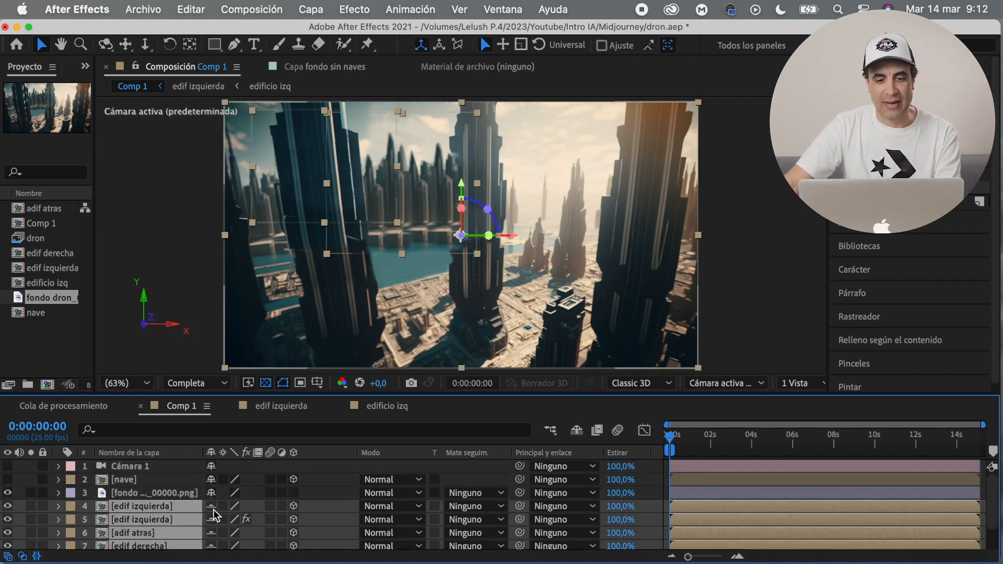
left_click(576, 430)
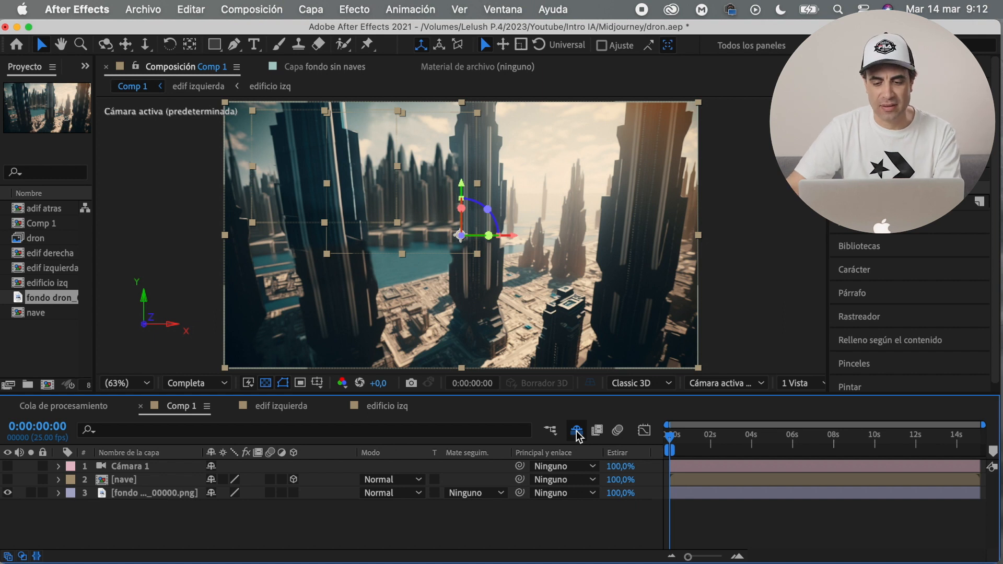
Make the nave and Cámara 1 layers visible again
left_click(8, 479)
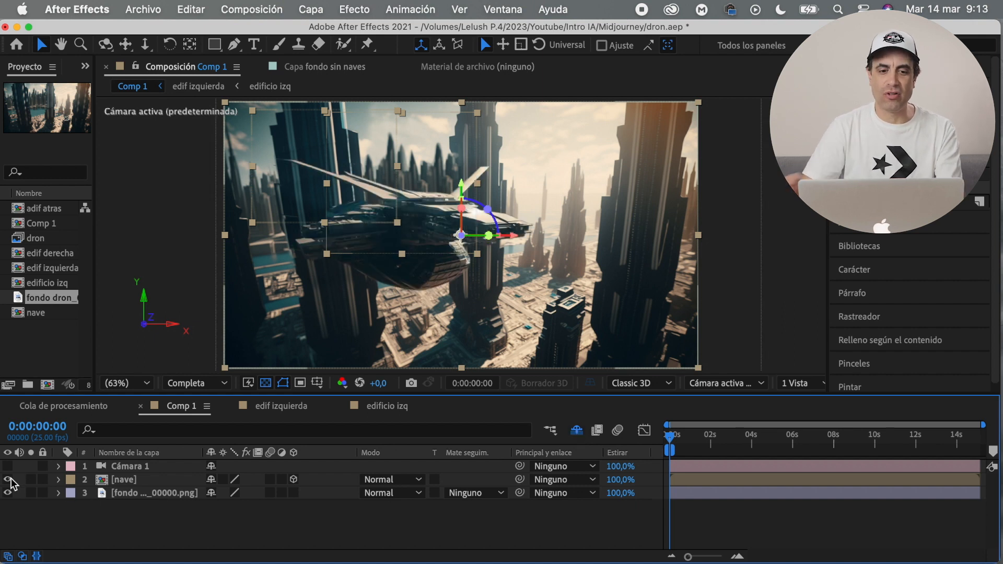
left_click(8, 466)
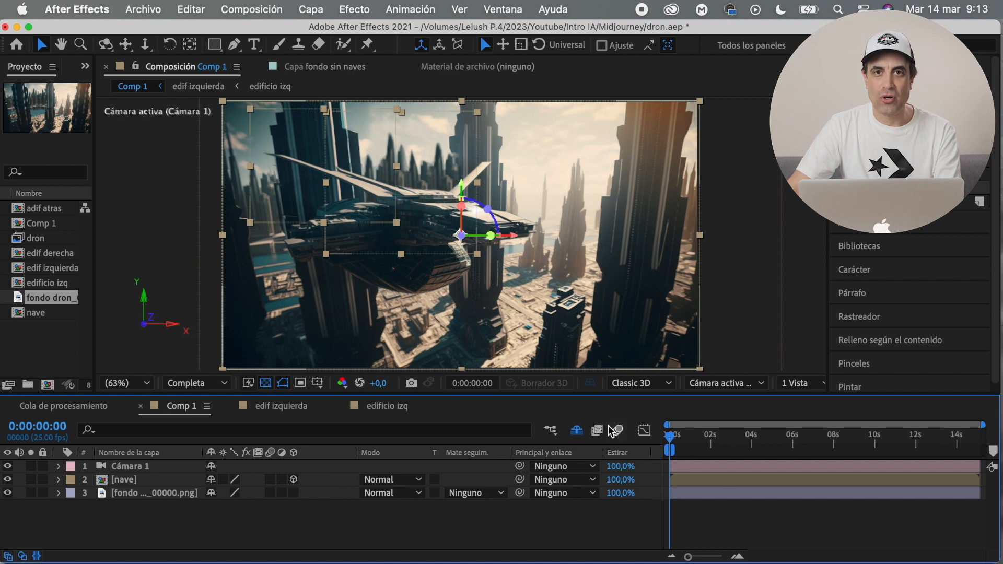
Extend the work area over the whole composition and make the fondo dron_00000.png layer 3D
left_click_drag(674, 450, 981, 450)
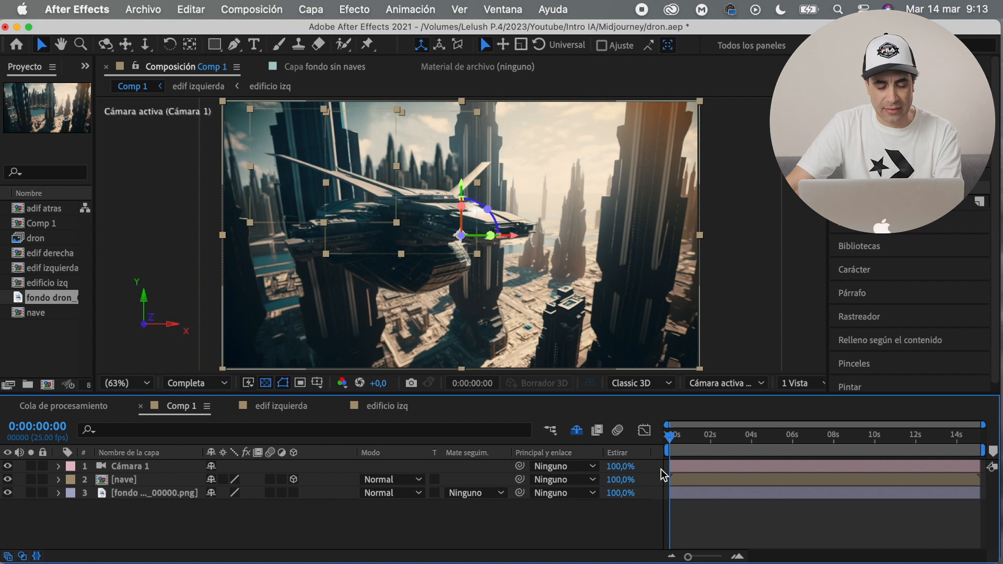
left_click(294, 493)
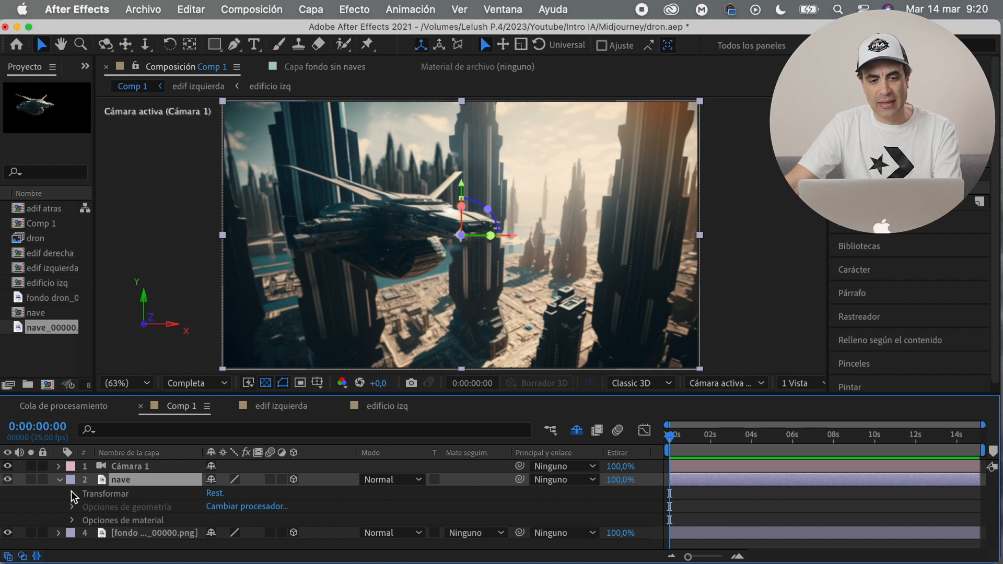
Add the expression wiggle(1,05) to the nave layer's Posición and preview the motion
left_click(73, 493)
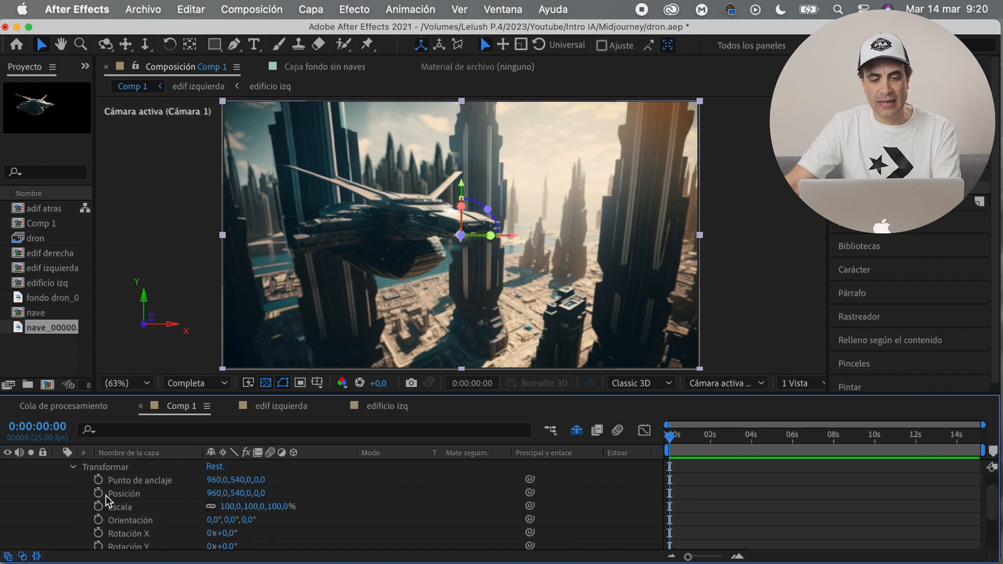
left_click(99, 496, "alt")
type("wiggle(1,05")
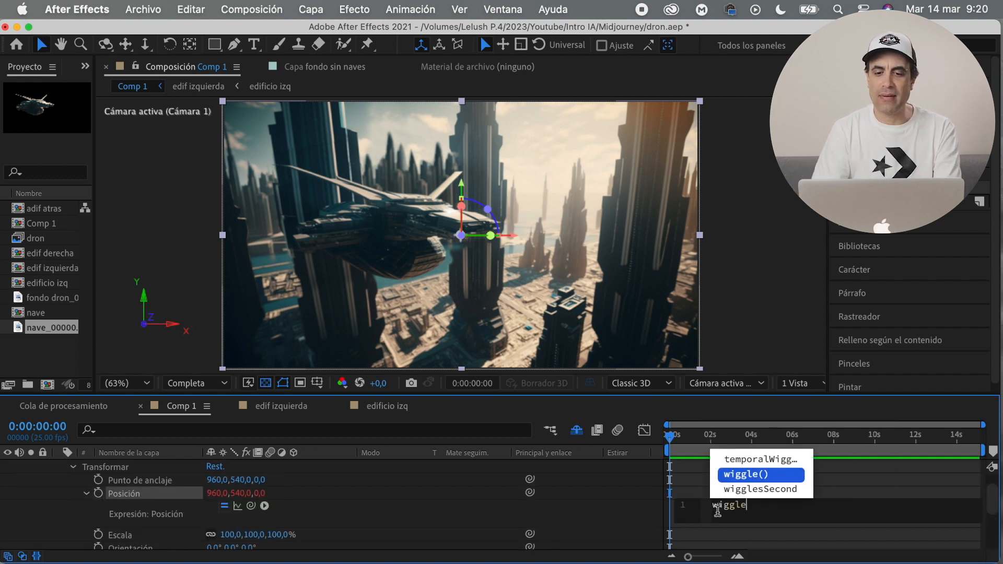
left_click(670, 441)
key("space")
key("space")
Reposition the spaceship in the view and set a Posición keyframe for nave at 0:00:00:00
left_click_drag(386, 247, 388, 275)
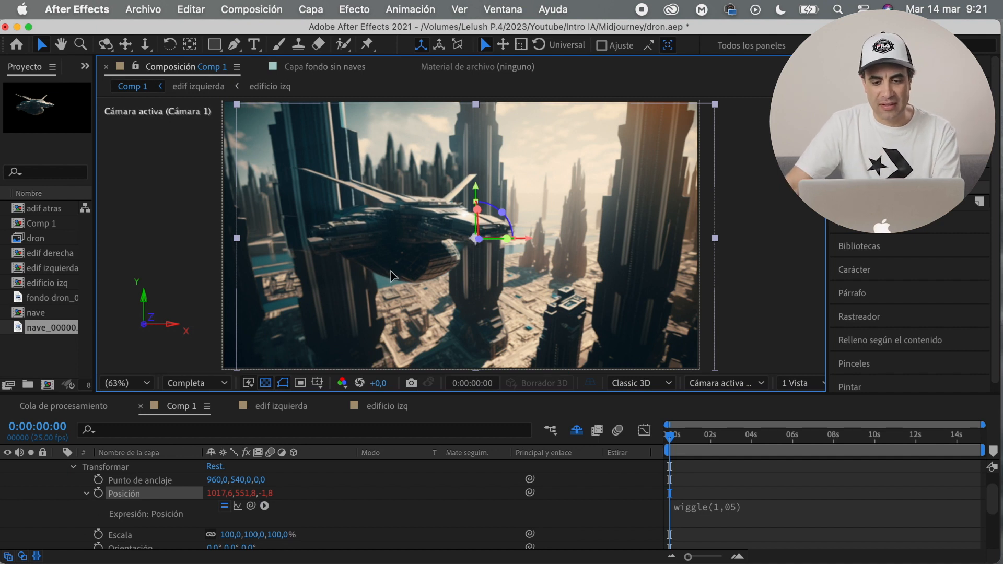
left_click_drag(388, 270, 390, 271)
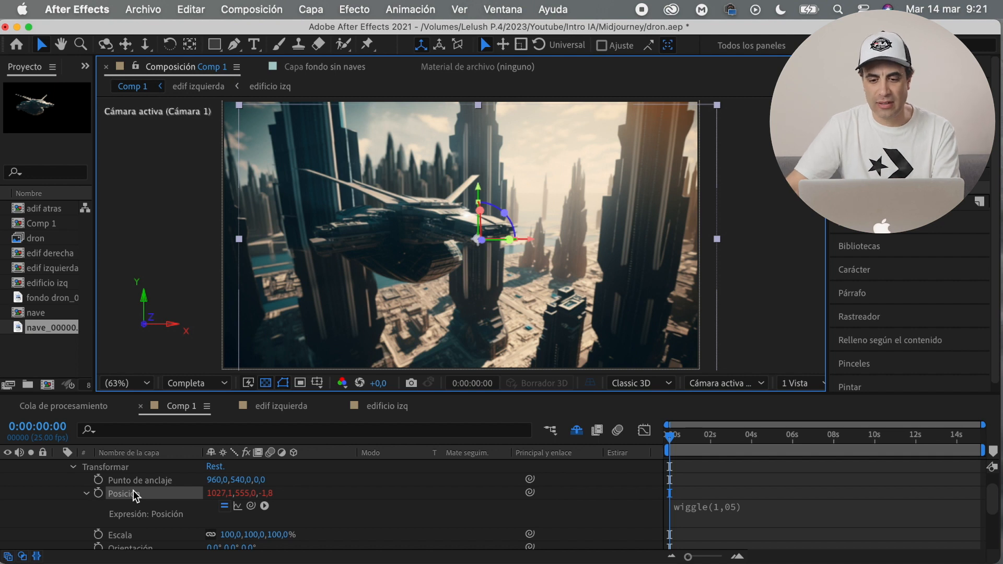
left_click(98, 493)
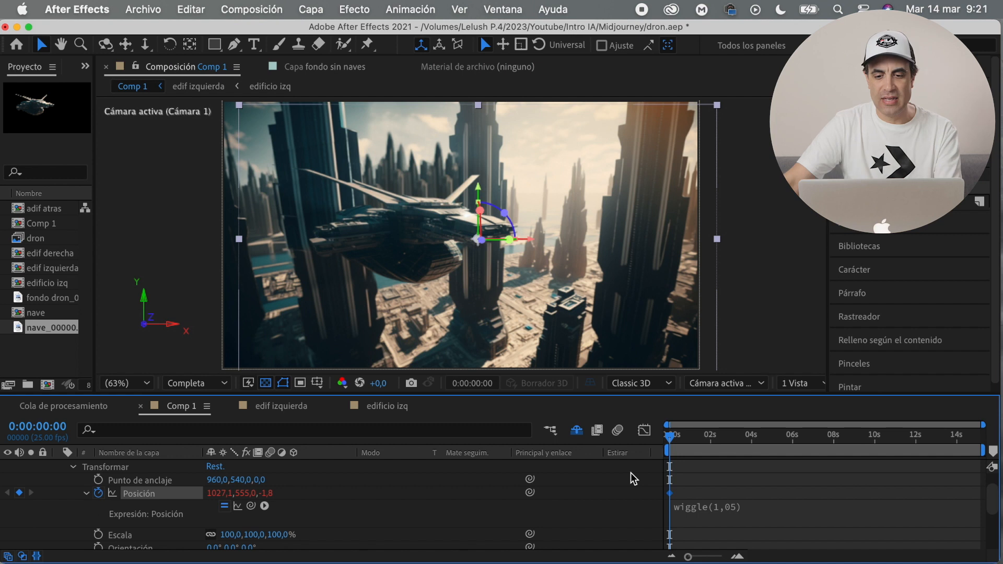
Shift the spaceship slightly at about 5 s to record a second Posición keyframe
left_click(771, 433)
left_click_drag(395, 274, 400, 275)
left_click(703, 452)
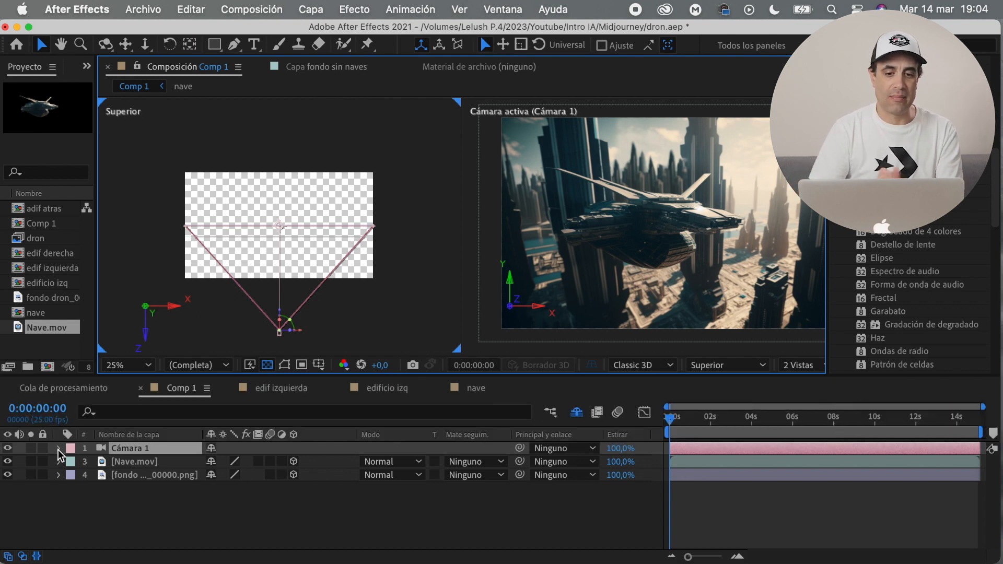
Animate Cámara 1's Posición from a keyframe at 0:00:00:00 to Z -1018,7 at 0:00:06:18, moving it forward in the Superior view
left_click(58, 447)
left_click(73, 475)
left_click(73, 462)
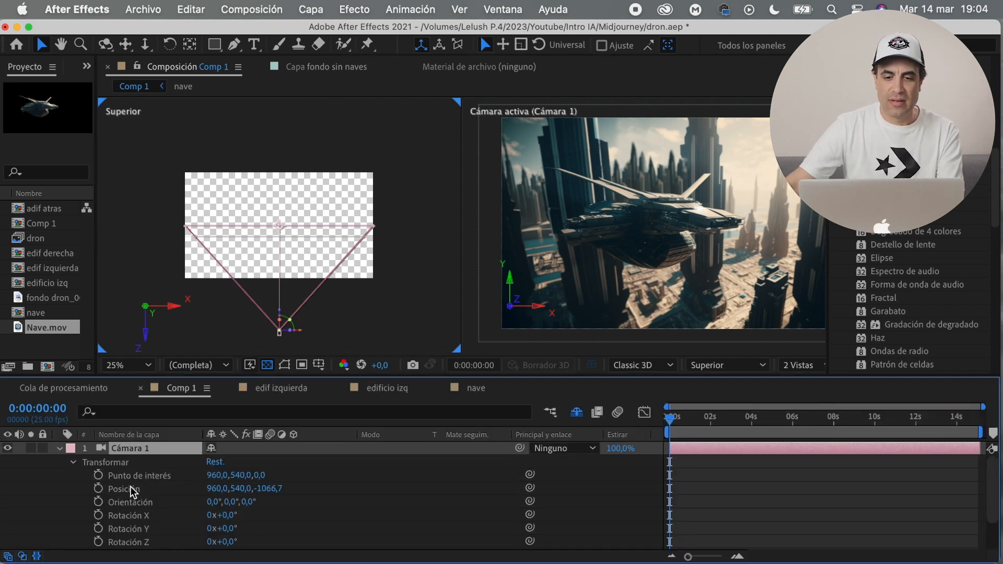
left_click(98, 489)
left_click_drag(673, 424, 810, 444)
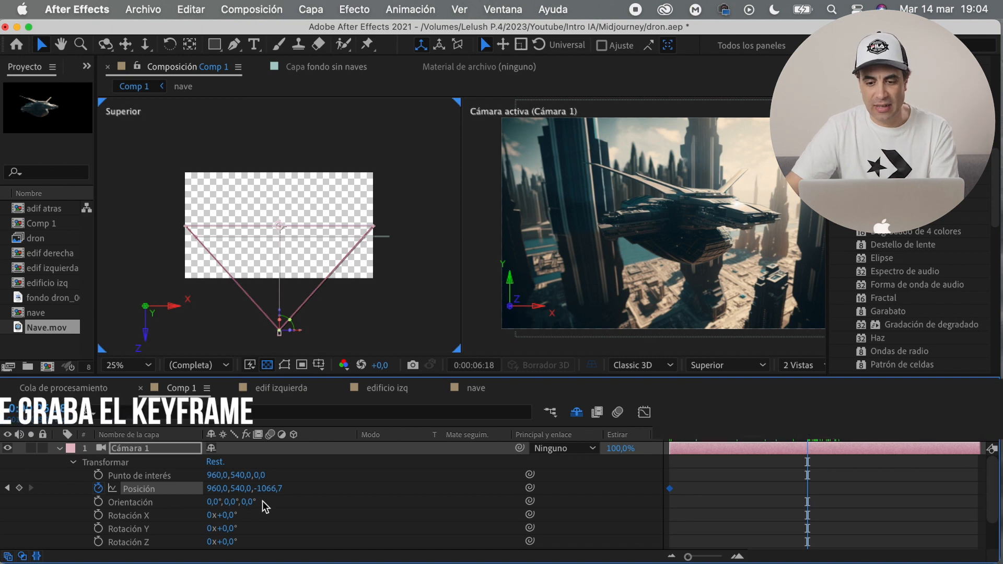
left_click_drag(280, 309, 281, 305)
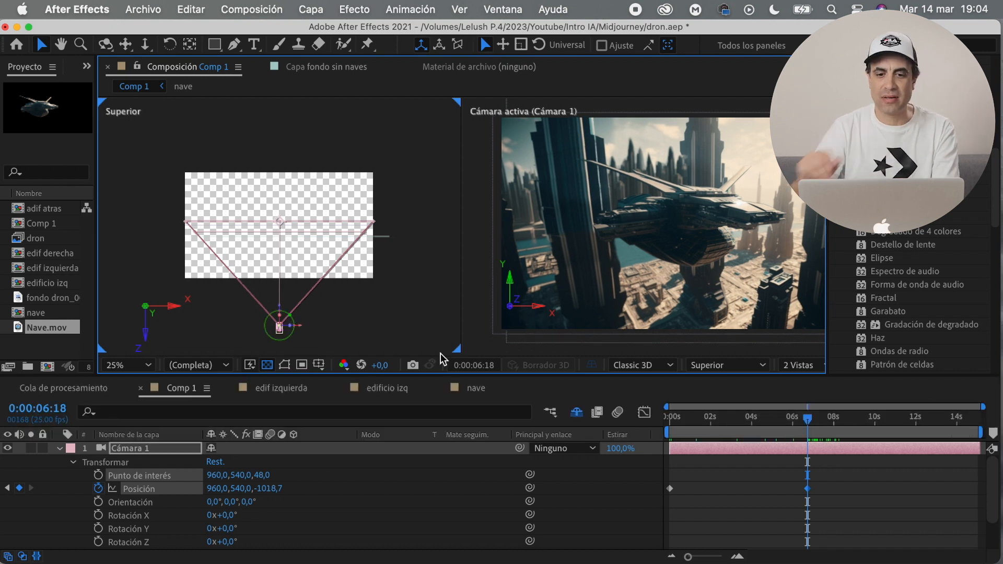
Play back the camera and spaceship animation from the beginning, then return to the camera's last keyframe
key("Home")
key("space")
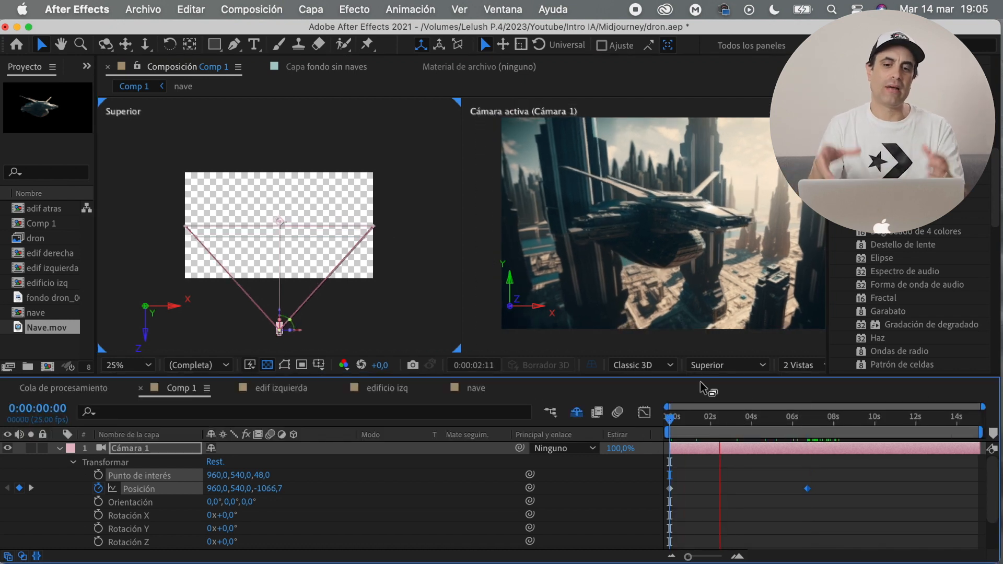
left_click(703, 418)
left_click(685, 420)
key("space")
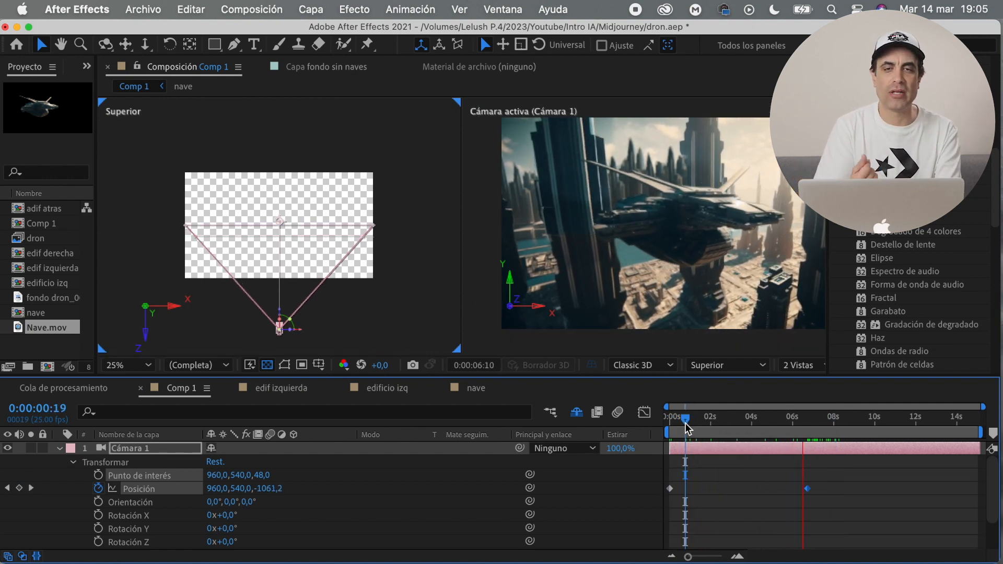
key("space")
left_click_drag(823, 427, 807, 435)
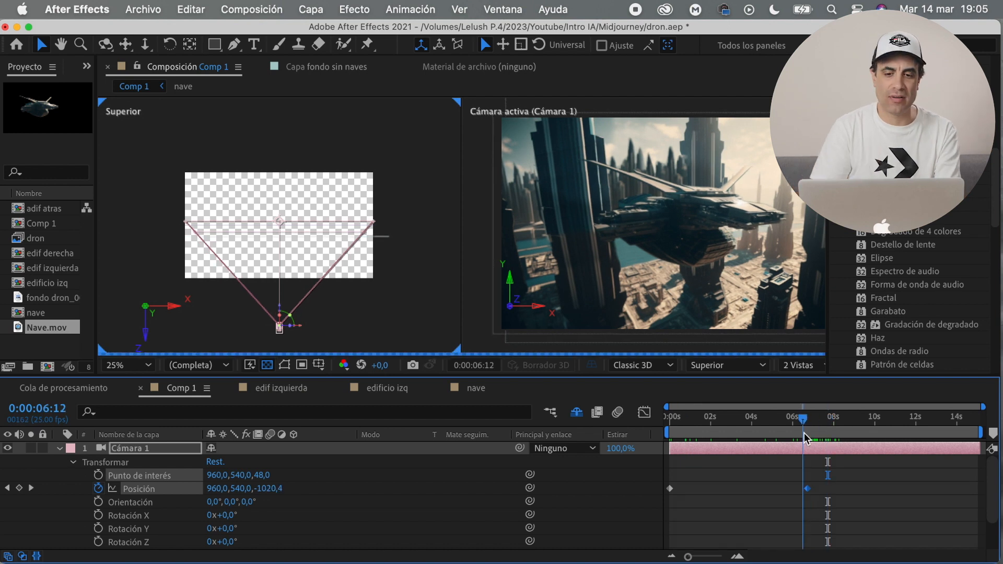
Reveal only the keyframed properties of Cámara 1 and Nave.mov and move Nave.mov's last Posición keyframe to about 9 s
left_click(60, 448)
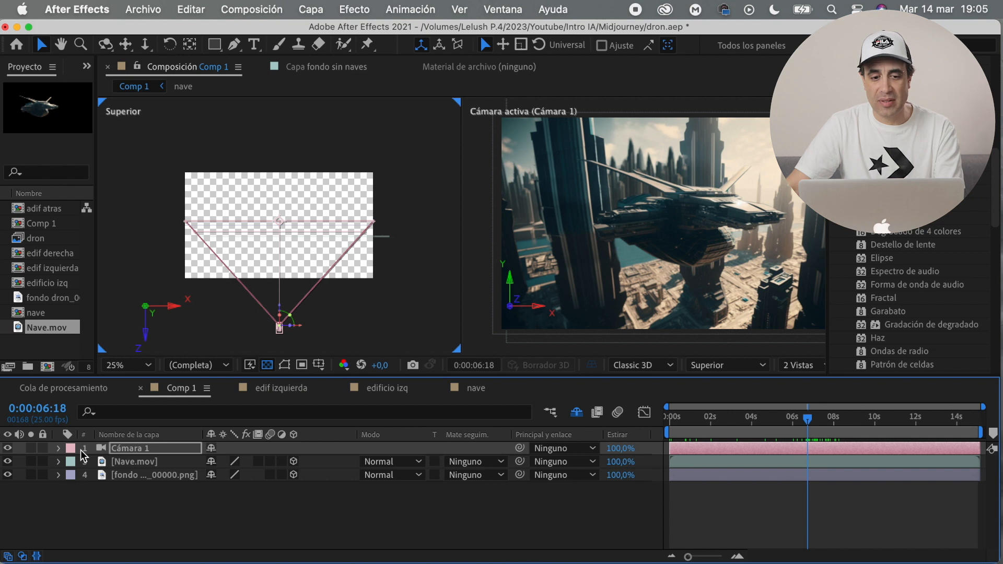
left_click(158, 462, "shift")
key("u")
left_click_drag(822, 489, 857, 494)
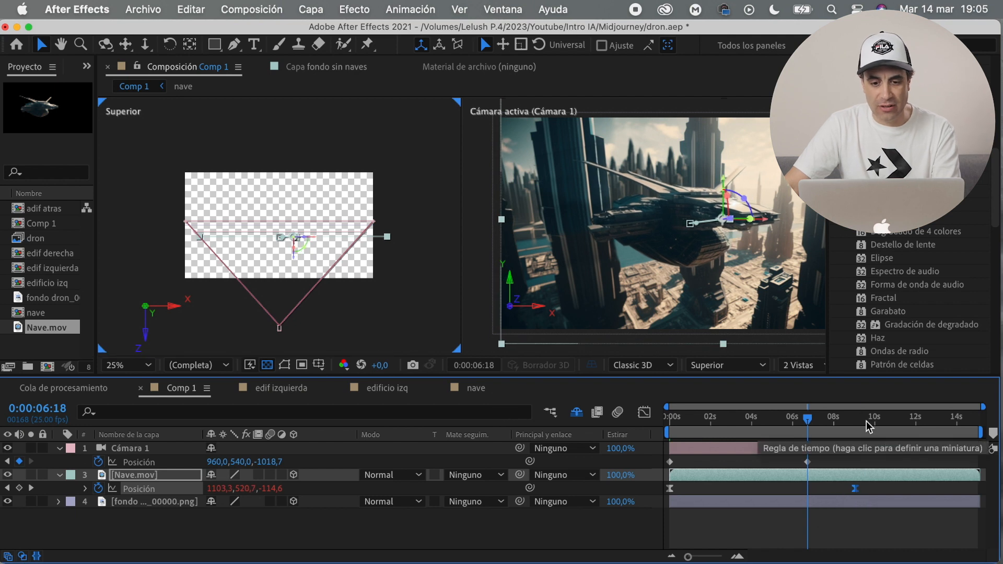
Adjust the spaceship's position at about 9 s, move Cámara 1's last Posición keyframe to that time, and preview
left_click_drag(863, 420, 855, 419)
left_click_drag(662, 251, 671, 253)
left_click_drag(807, 462, 854, 461)
key("Home")
key("space")
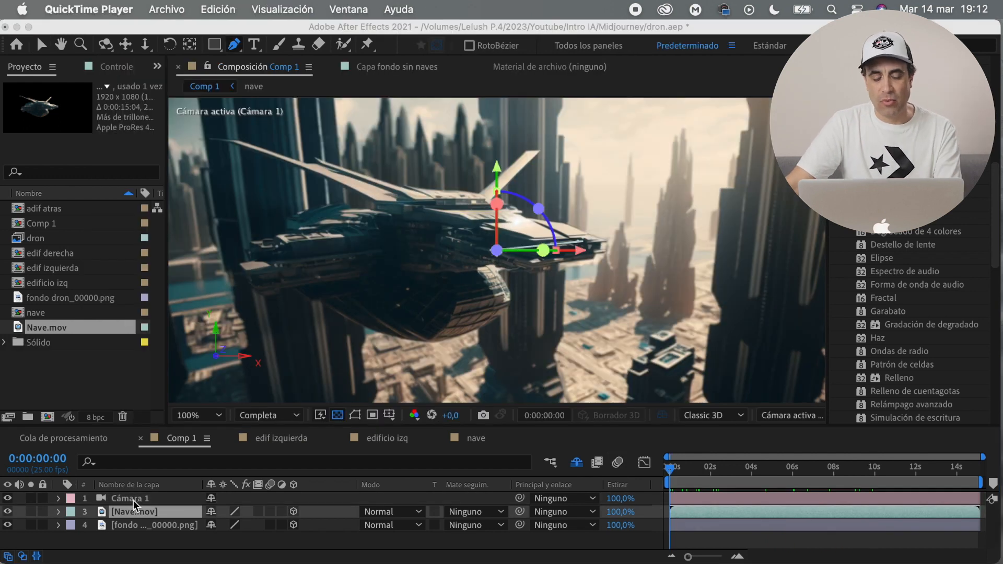
Precompose the Nave.mov layer as Nave.mov Comp. 1, leaving all attributes in Comp 1
right_click(154, 516)
left_click(203, 467)
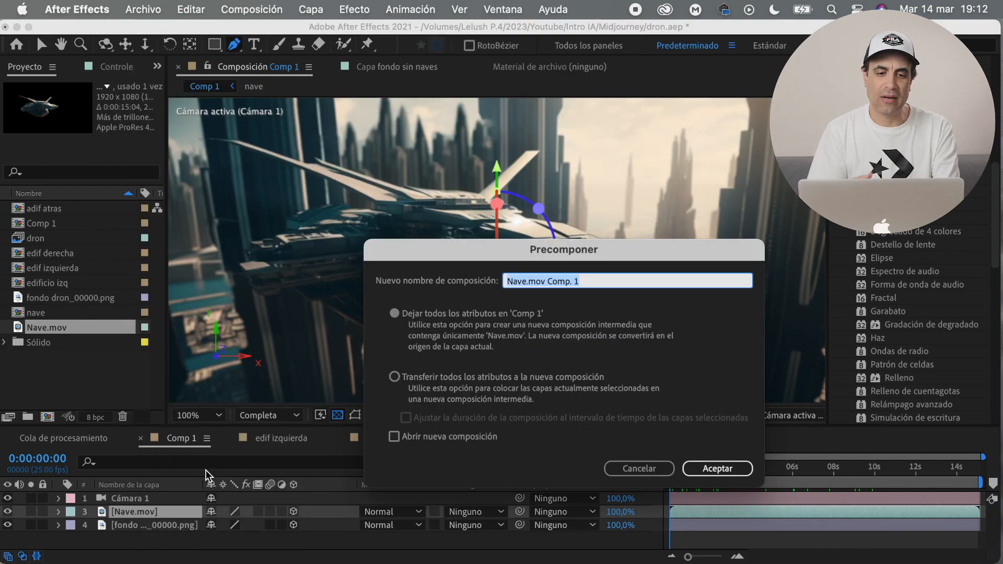
key("Return")
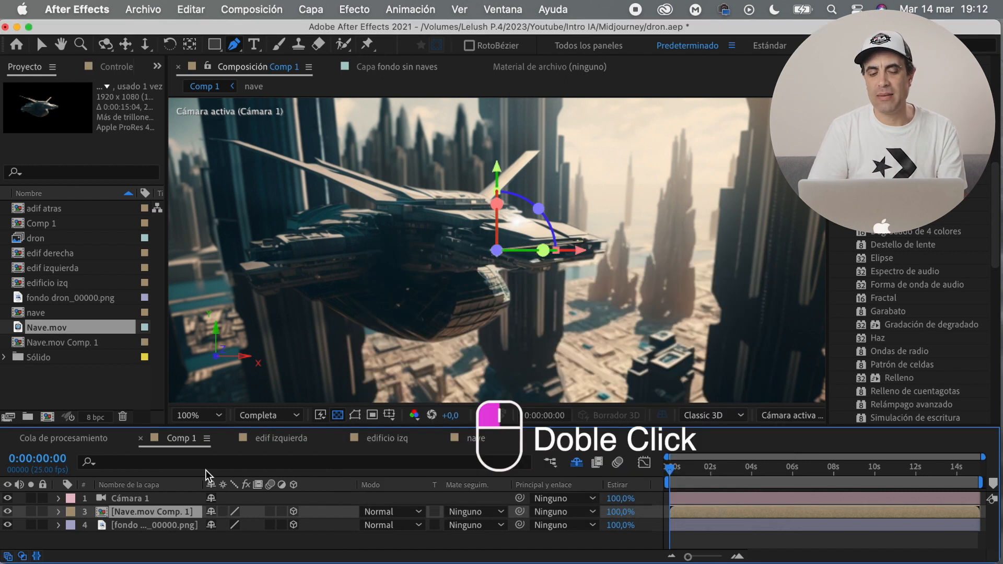
Open Nave.mov Comp. 1 and create a solid in a dark colour sampled from the ship's hull, with its visibility turned off
double_click(140, 514)
right_click(141, 520)
mouse_move(261, 358)
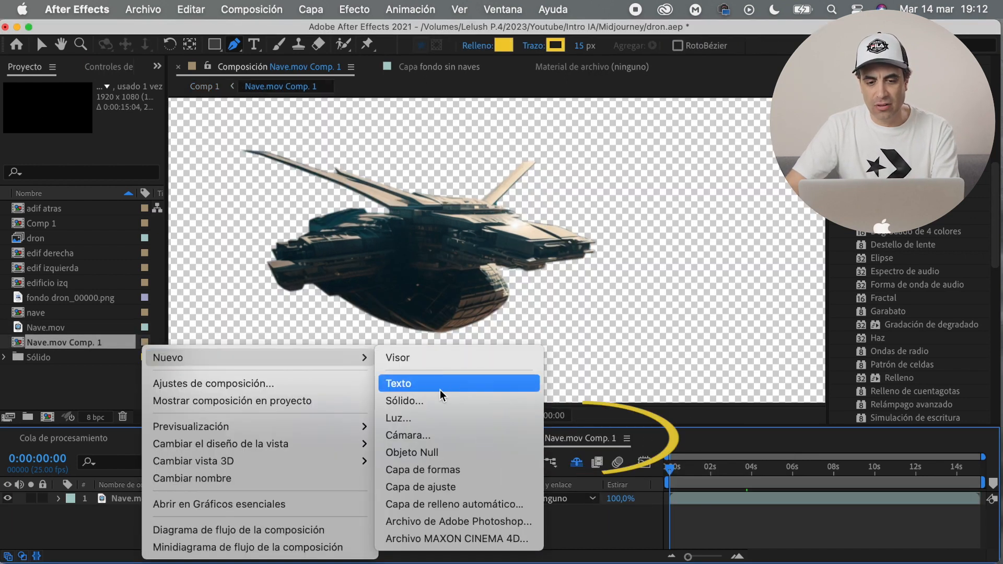
left_click(429, 404)
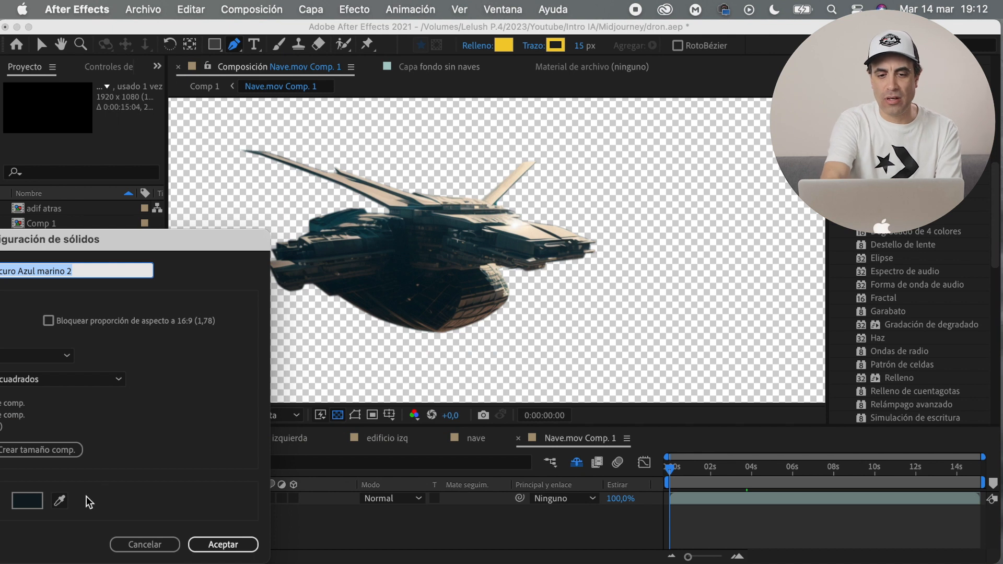
left_click(59, 500)
left_click(441, 245)
left_click(221, 543)
left_click(7, 499)
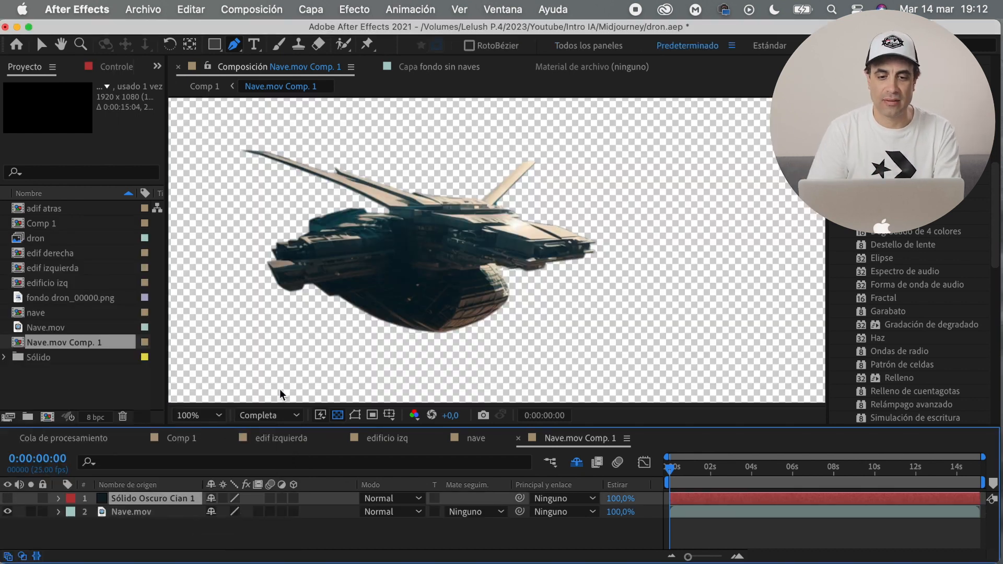
Draw a small four-point Pen mask on the dark solid around the light spot on the ship's hull and make the solid visible
key("g")
scroll(459, 282, "up", 2)
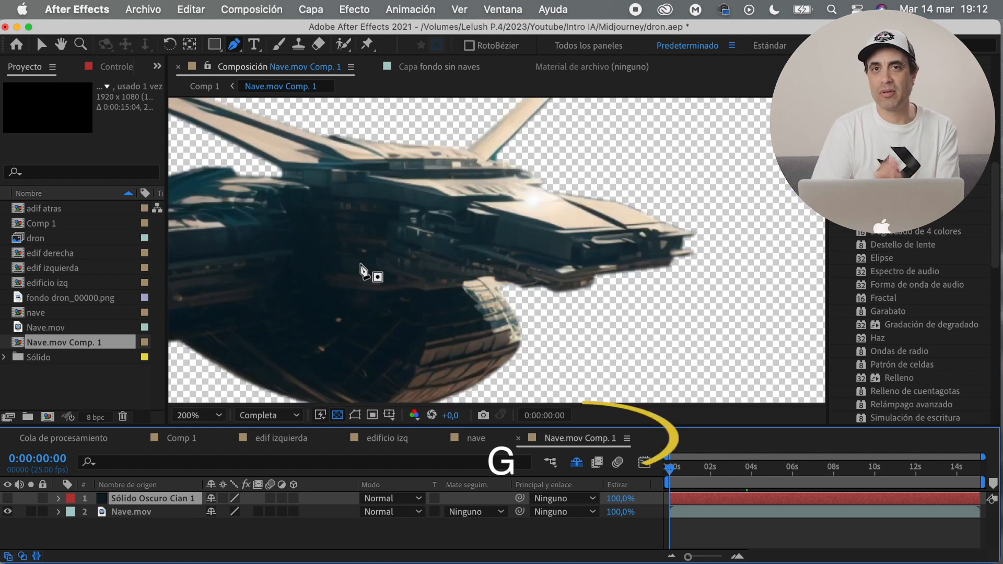
scroll(374, 269, "up", 2)
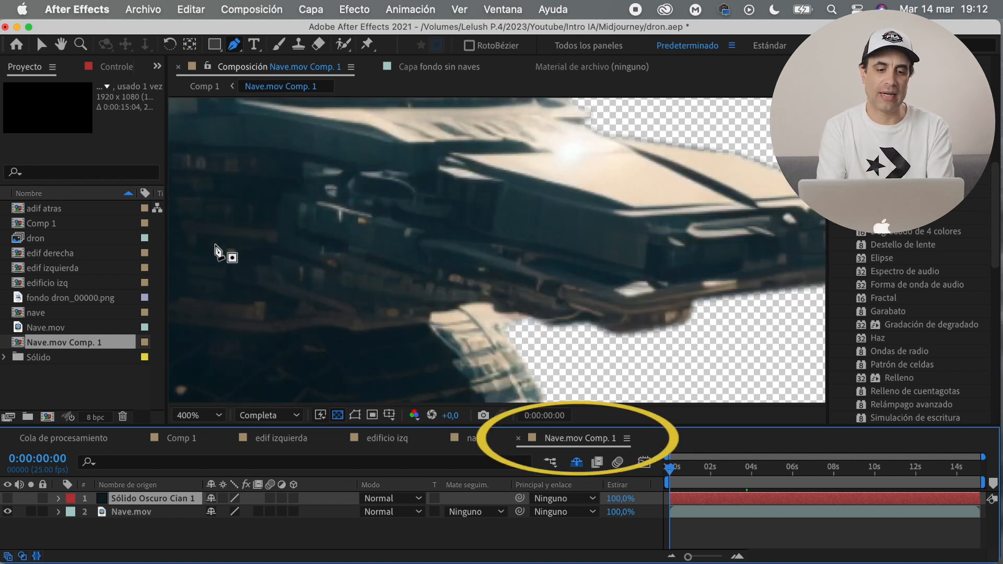
left_click(218, 241)
left_click(220, 257)
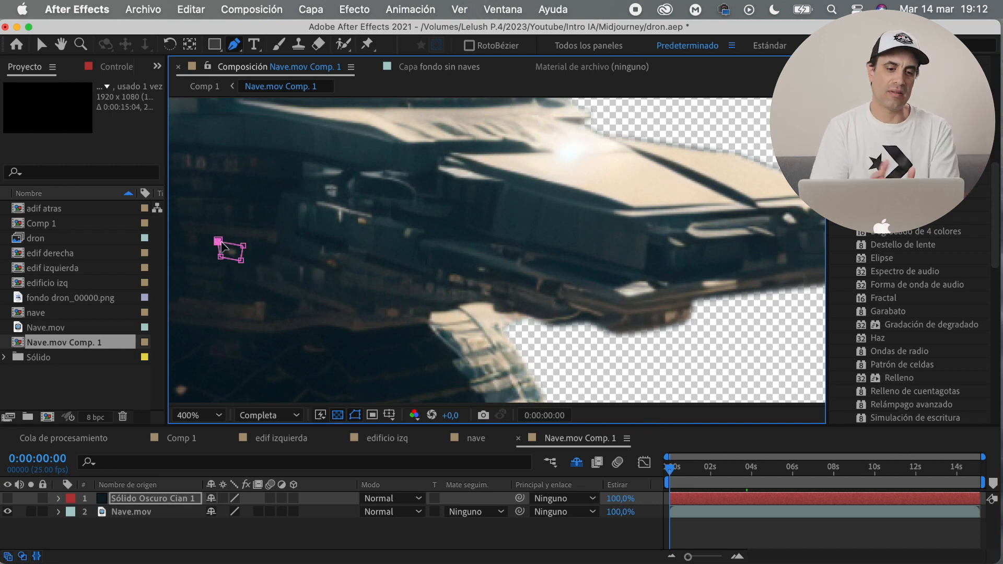
left_click(363, 415)
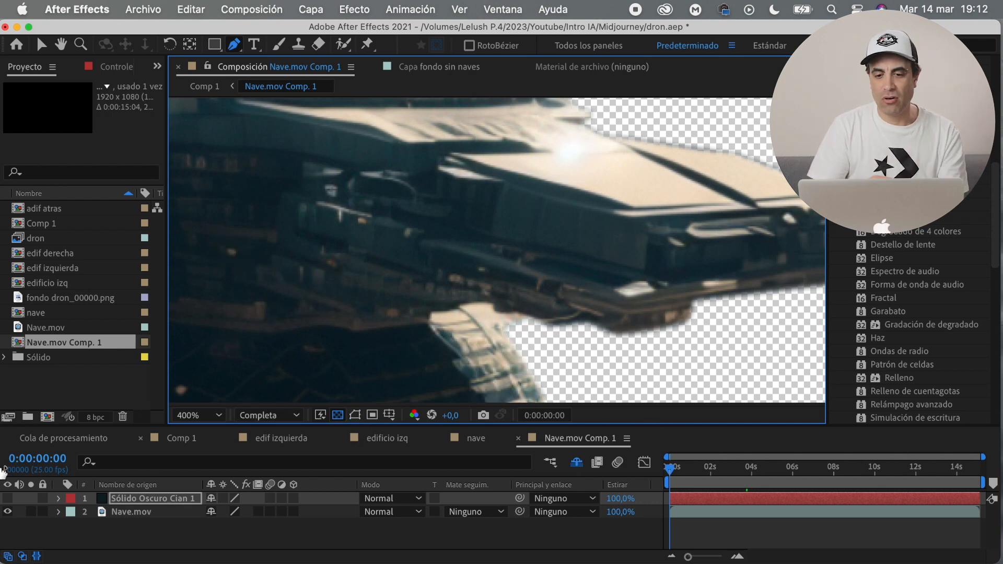
left_click(9, 501)
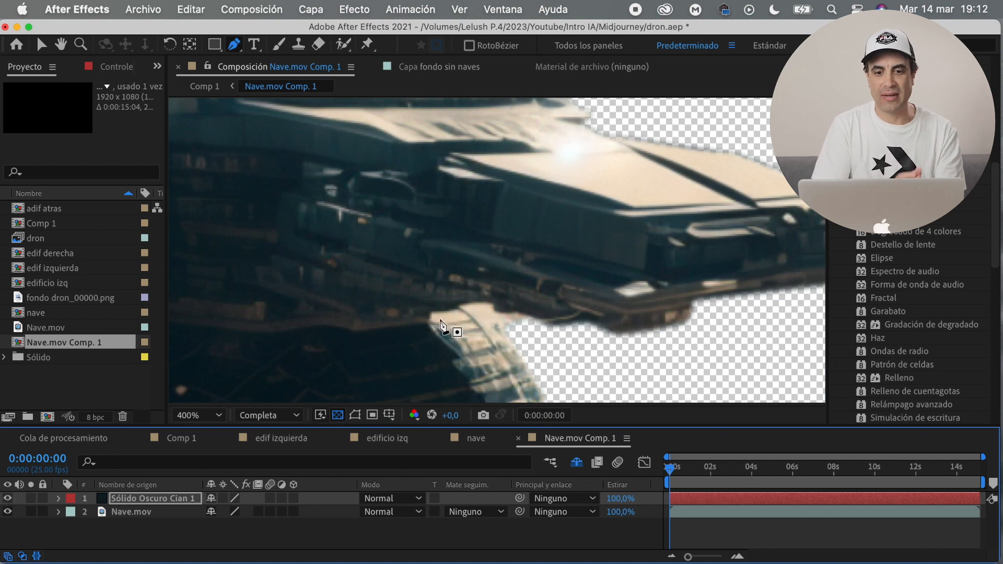
scroll(452, 329, "down", 2)
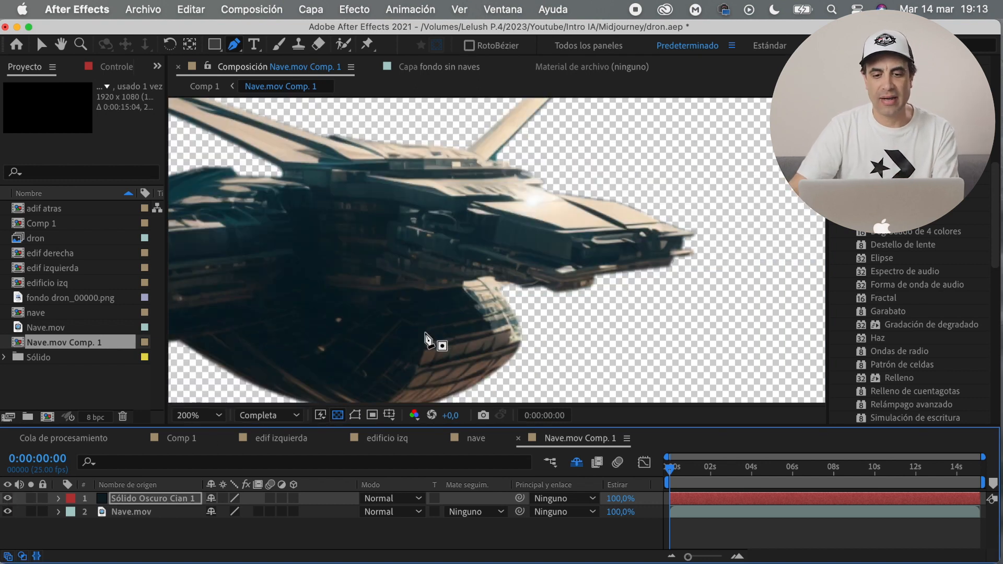
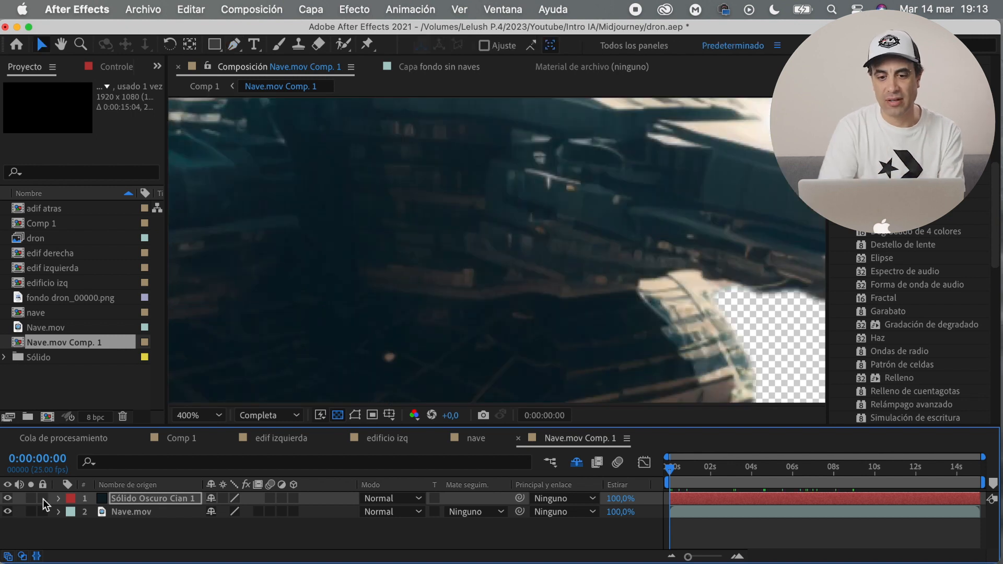
Duplicate the masked dark solid and place the copy over another light spot beside the round lower hull
left_click(145, 500)
key("super+d")
left_click_drag(440, 226, 600, 282)
left_click(573, 298)
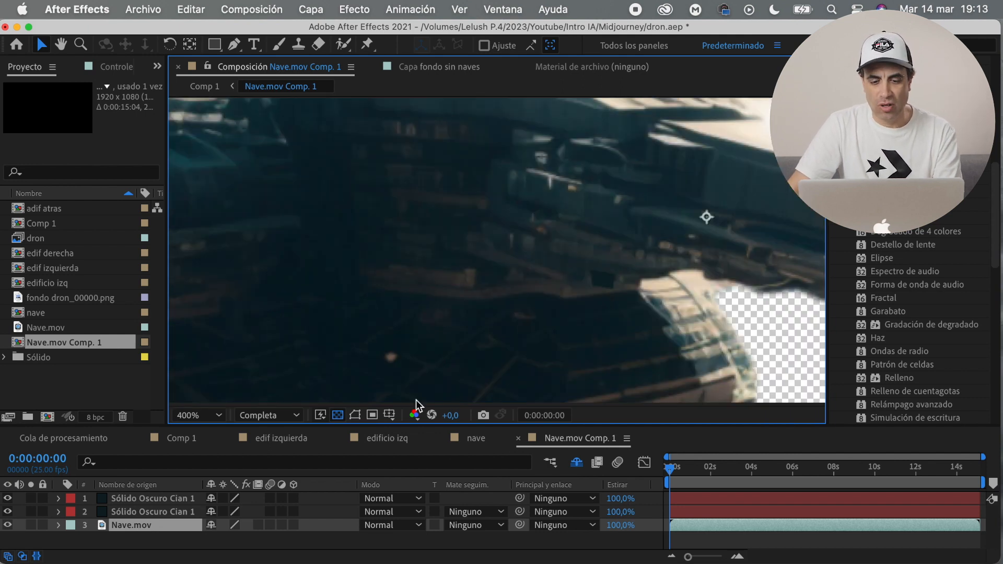
Apply the Relleno effect to the top dark solid and sample its colour from the hull right beside the patch
left_click(180, 498)
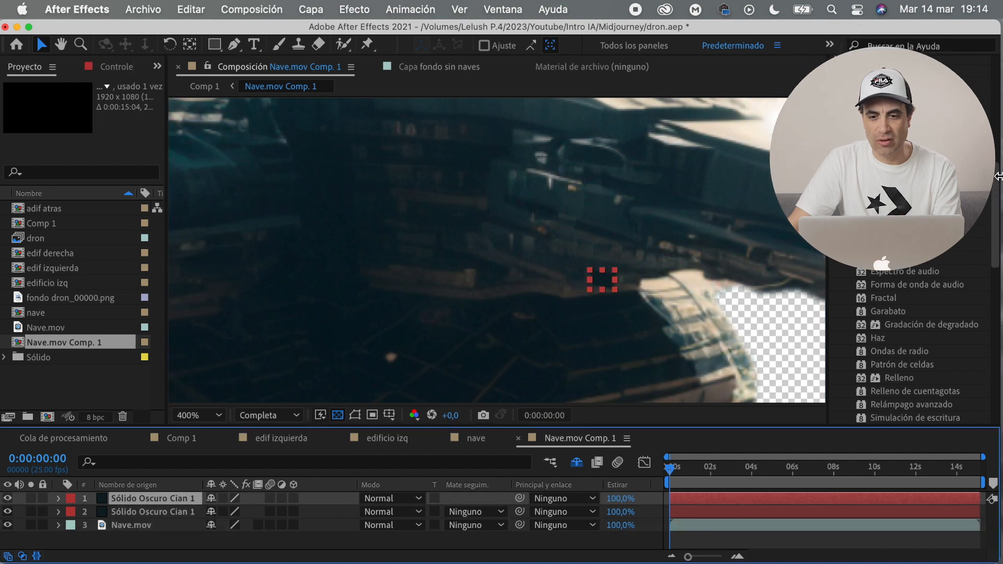
left_click(863, 135)
type("relle")
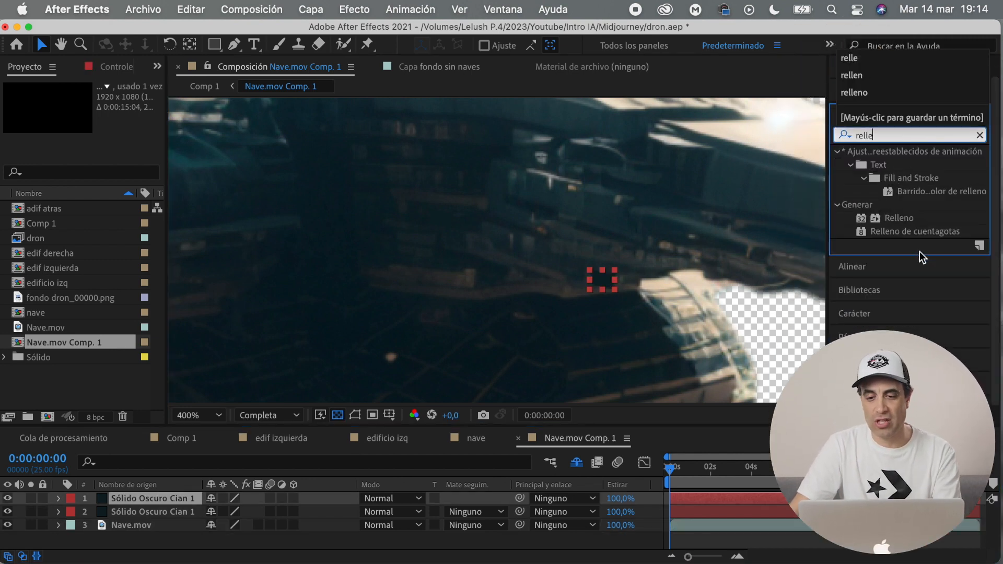
double_click(903, 221)
left_click(121, 141)
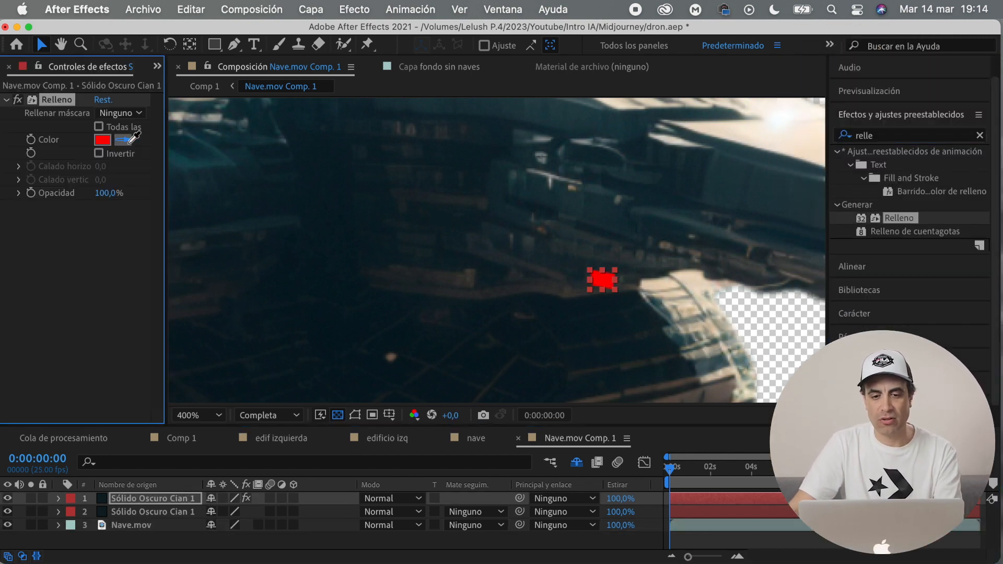
left_click(592, 263)
left_click(632, 285)
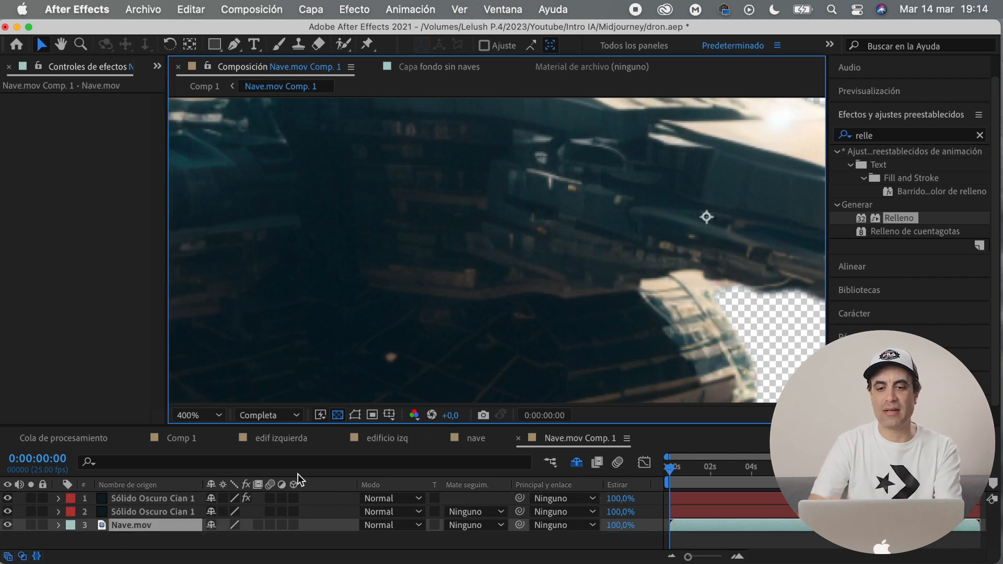
Set the mask feather (Calado de máscara) of the top dark solid to 3 pixels
left_click(145, 500)
left_click(59, 498)
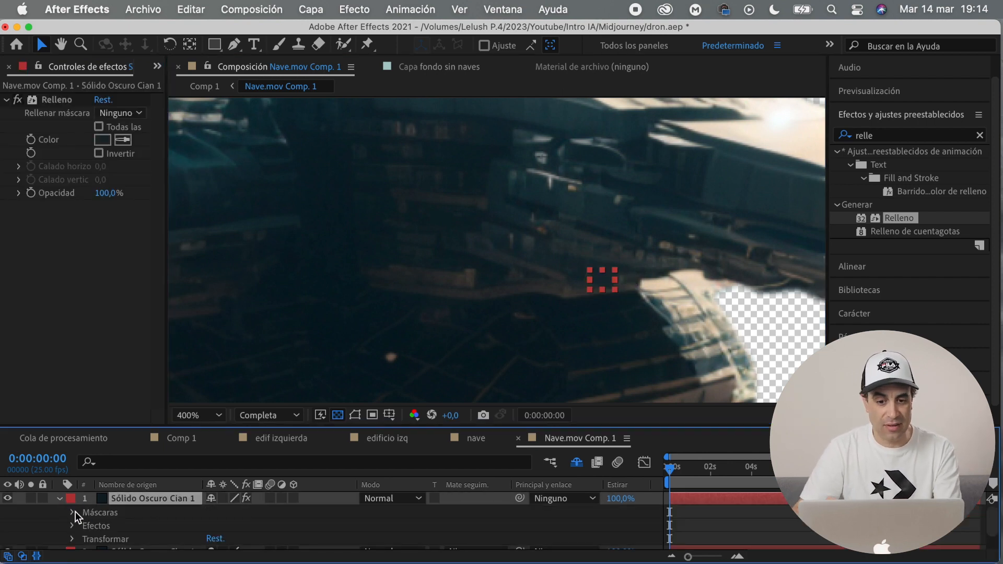
left_click(86, 526)
scroll(86, 528, "down", 2)
left_click(239, 527)
type("3")
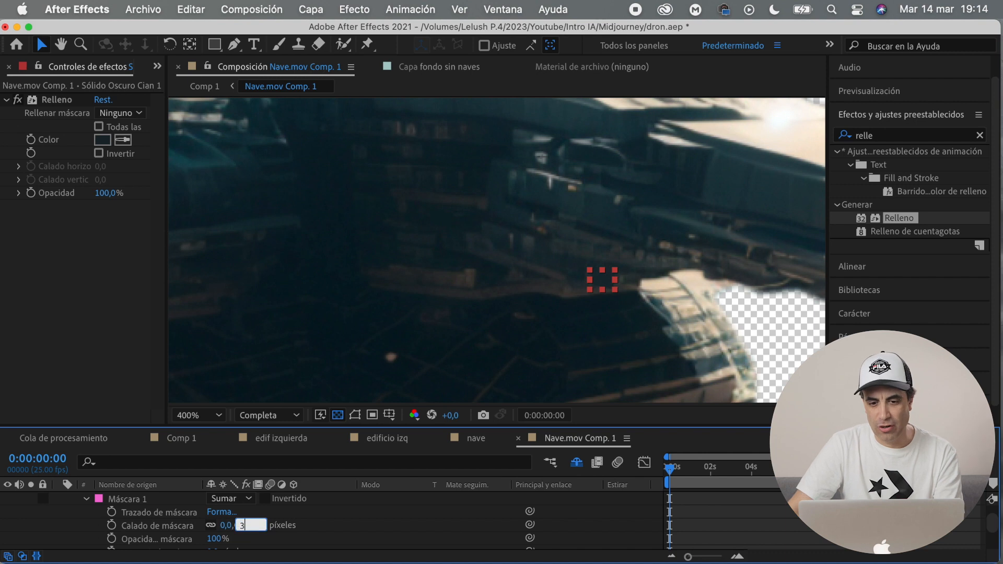
key("Return")
scroll(69, 517, "up", 2)
left_click(60, 498)
left_click(160, 502)
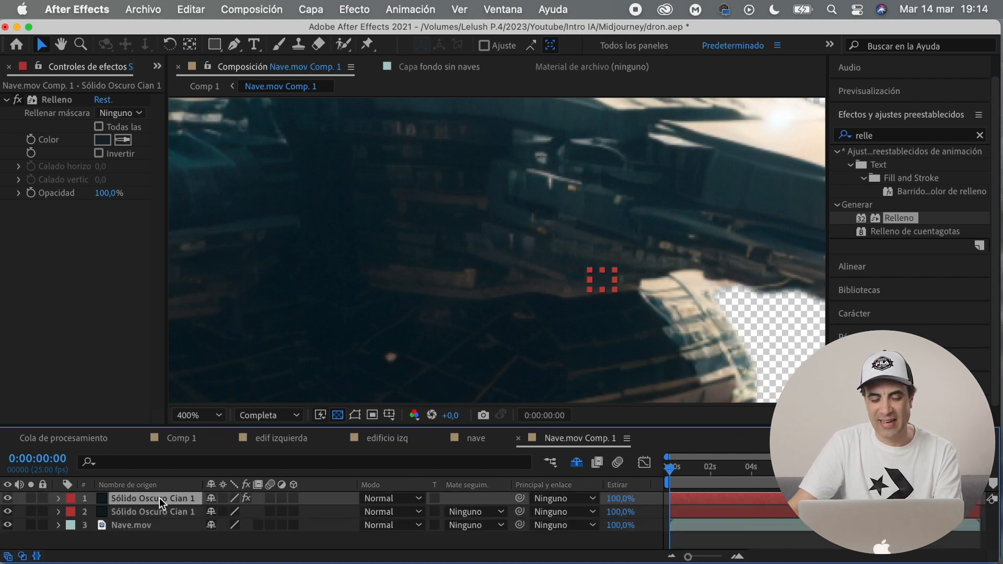
Duplicate the feathered dark solid several times and place the copies over other light spots, including the one on the lower hull
left_click(562, 329)
left_click(167, 499)
key("super+d")
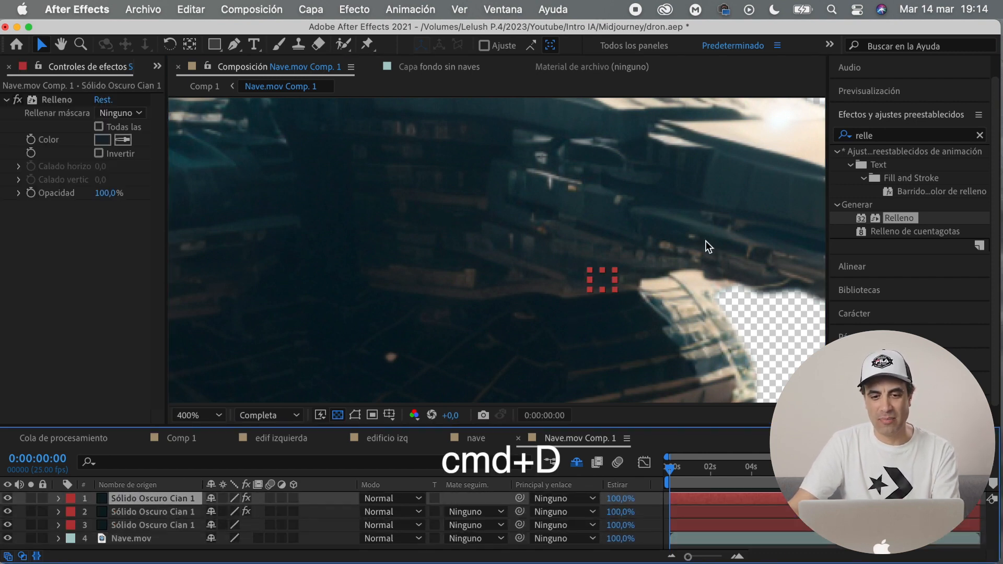
key("super+d")
left_click(631, 264)
left_click(156, 498)
key("super+d")
left_click_drag(542, 229, 390, 359)
left_click(403, 357)
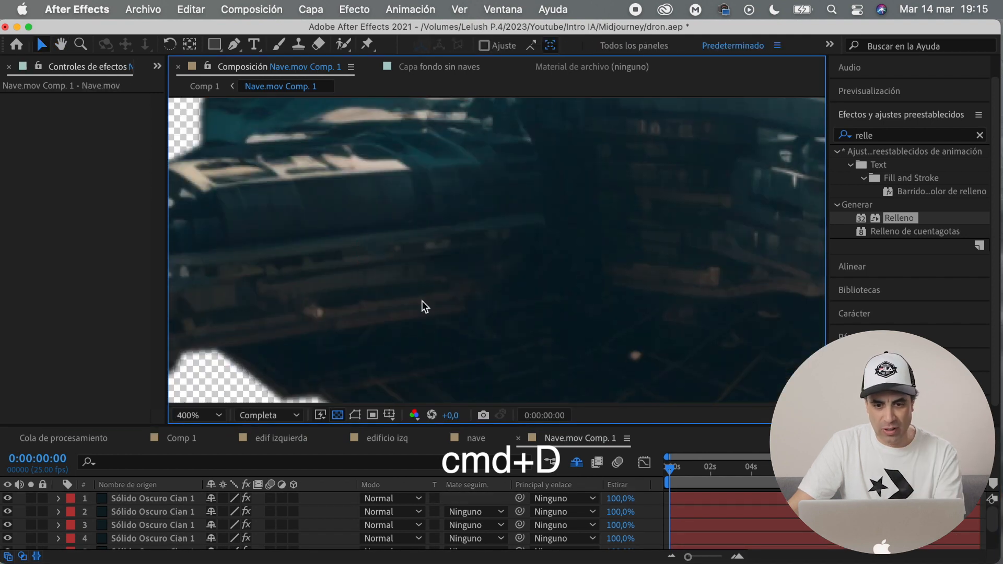
Move the top dark patch over another hull light and add a second Relleno effect with a colour sampled from the surrounding hull
left_click(157, 499)
left_click_drag(460, 301, 407, 203)
double_click(898, 218)
left_click(123, 246)
scroll(460, 301, "down", 1)
key("v")
Select all the Sólido Oscuro Cian 1 layers and precompose them as solidos
left_click(157, 499)
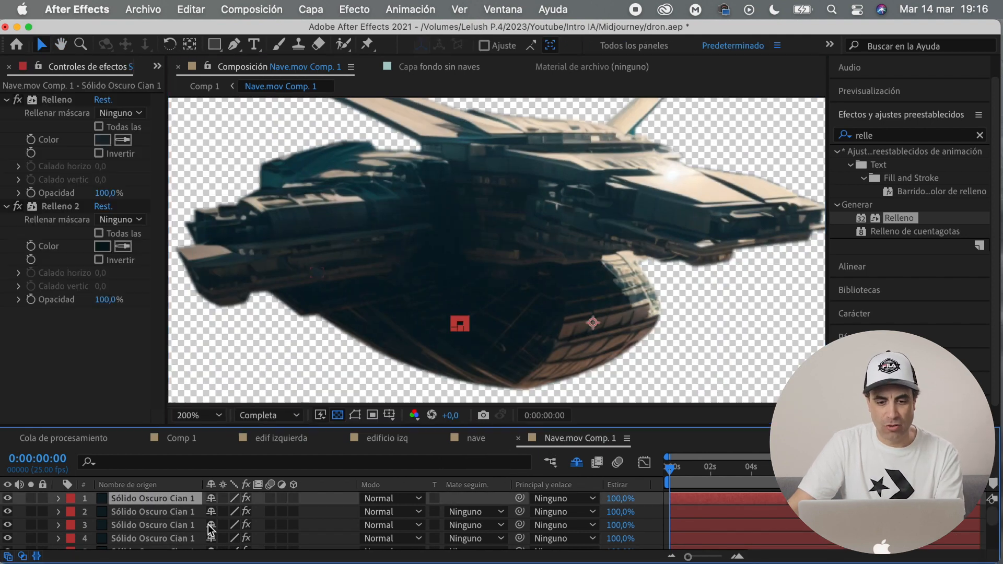
scroll(177, 530, "down", 5)
left_click(177, 529, "shift")
right_click(155, 517)
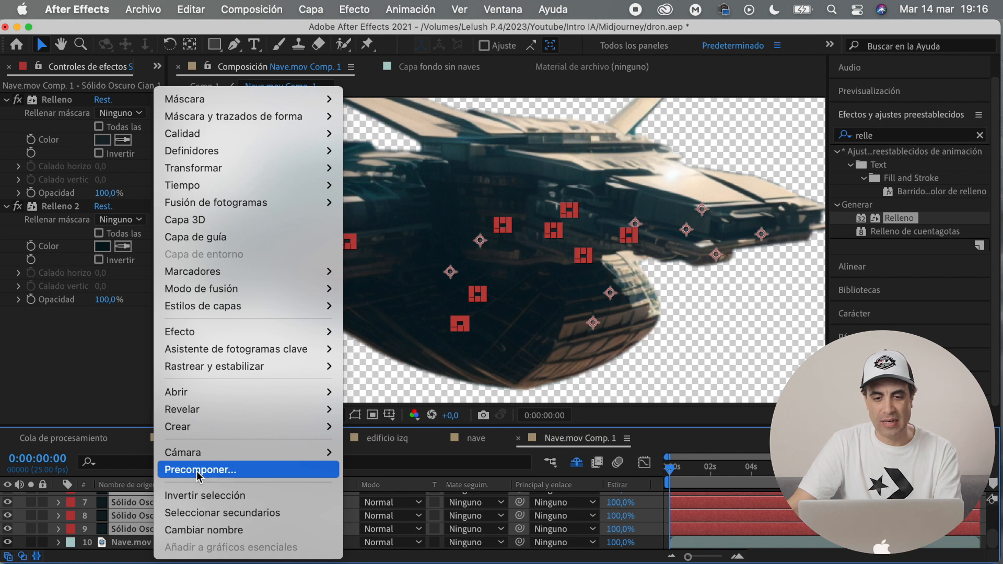
left_click(199, 470)
type("solidos")
key("Return")
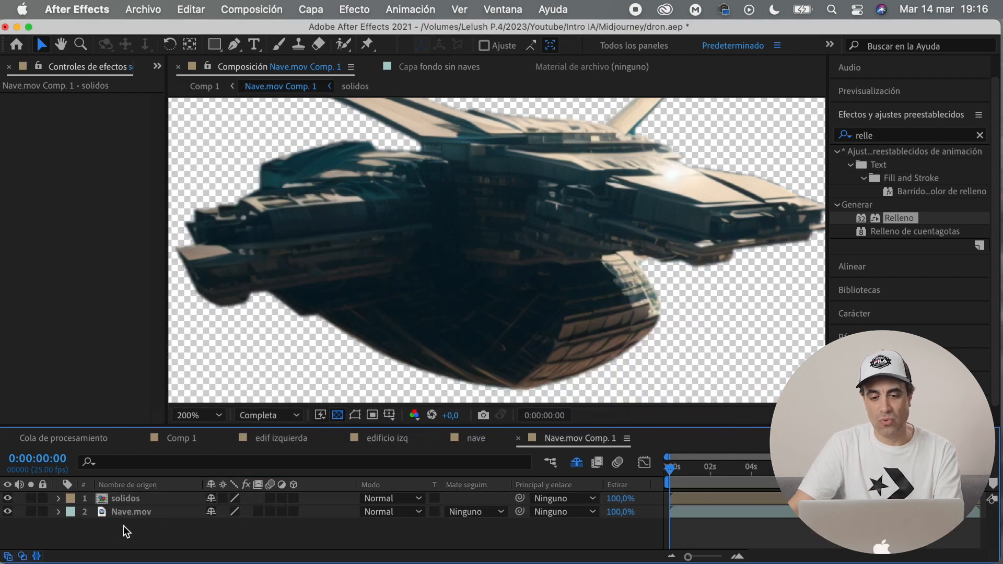
Create a yellow solid with colour H 56, S 91, B 88 and turn off its visibility
right_click(135, 531)
mouse_move(335, 357)
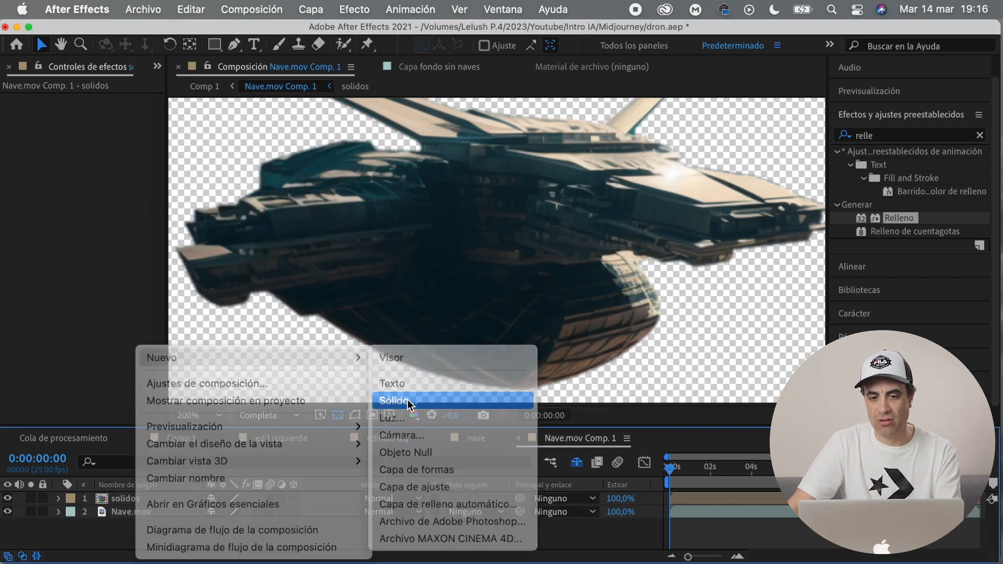
left_click(407, 400)
left_click(27, 500)
left_click(785, 242)
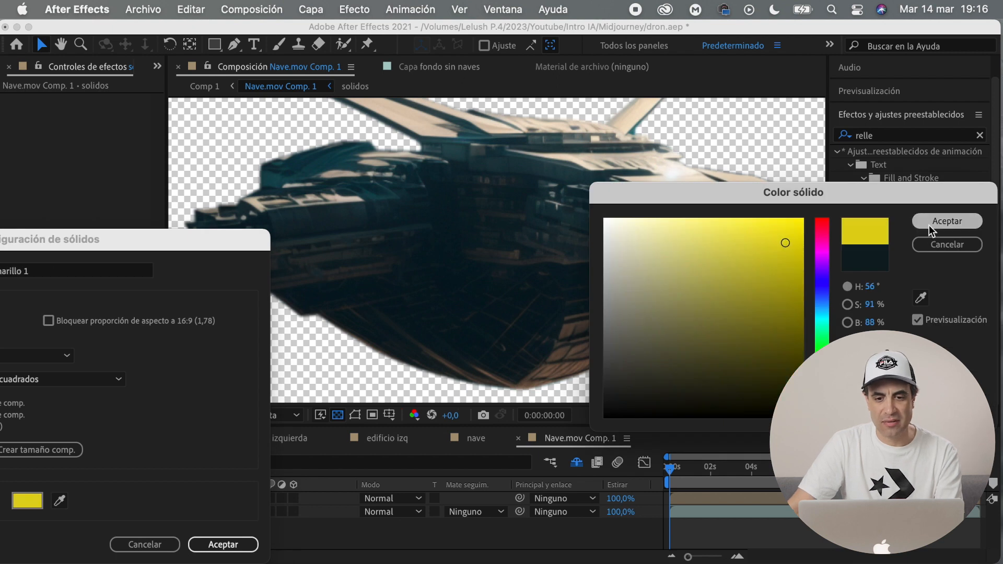
left_click(929, 230)
left_click(224, 545)
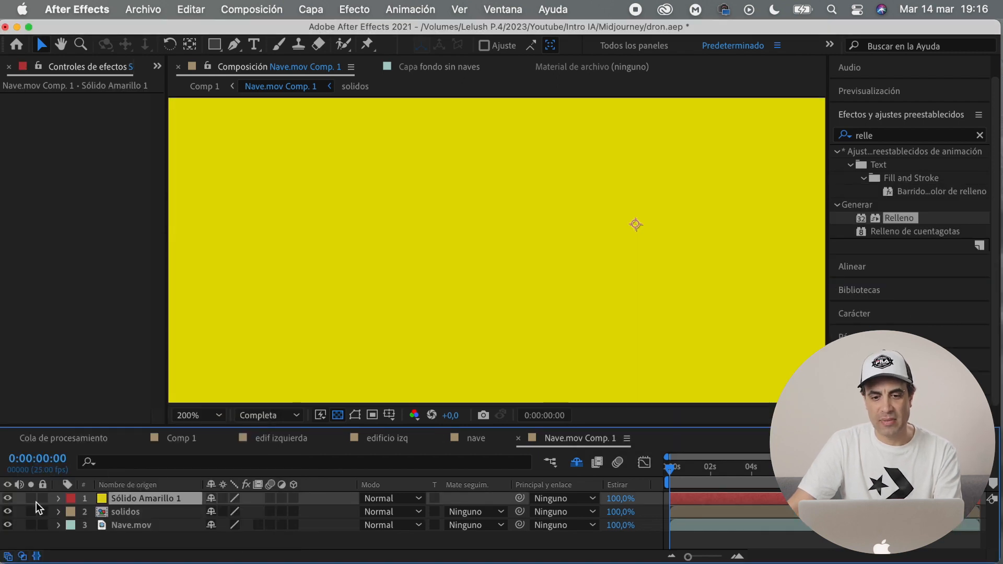
left_click(8, 499)
Draw a small circular mask with the Ellipse tool on the yellow solid over the ship's dark central hull
scroll(502, 324, "up", 2)
left_click(215, 45)
left_click_drag(217, 52, 284, 79)
left_click_drag(480, 261, 493, 278)
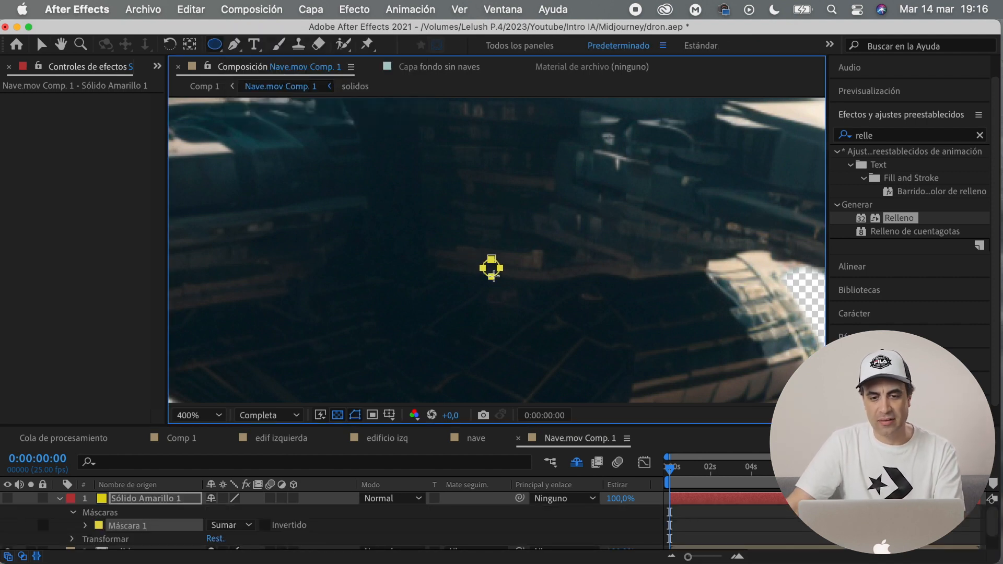
Reveal the yellow solid's Posición and move its dot to about 1000, 535,8, beside the light-coloured end of the hull ledge
key("p")
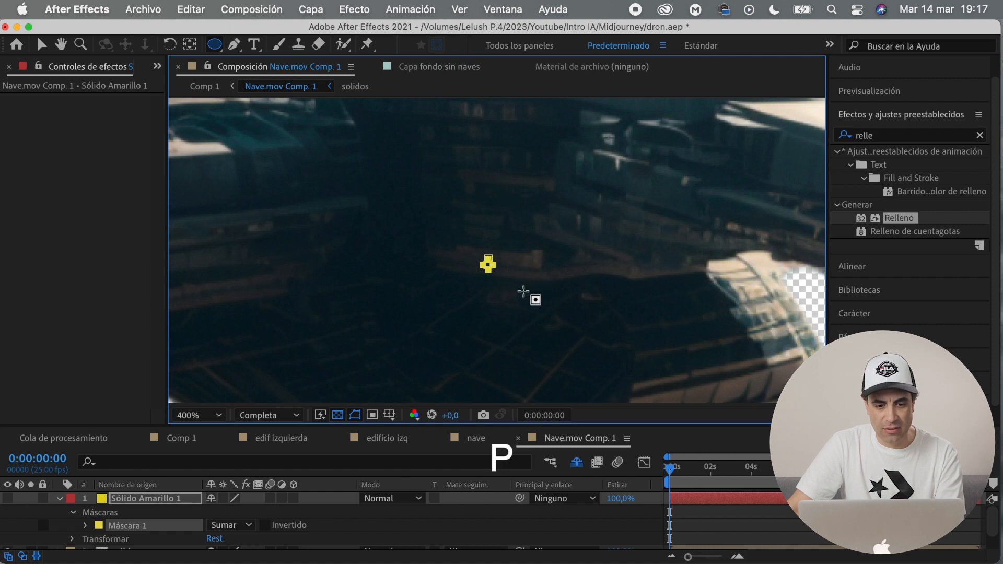
left_click_drag(219, 513, 254, 512)
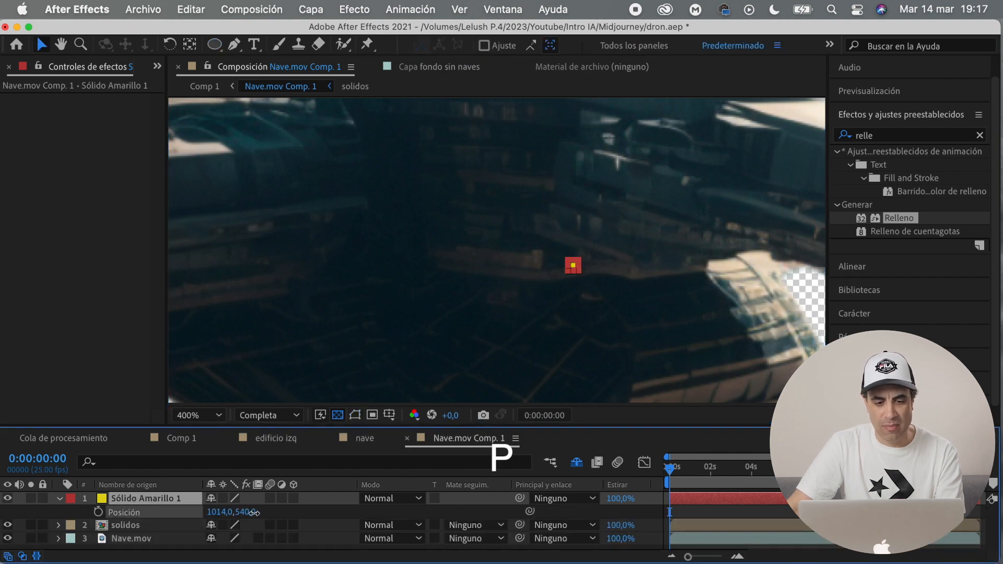
scroll(591, 278, "up", 1)
left_click_drag(656, 282, 615, 270)
left_click(626, 298)
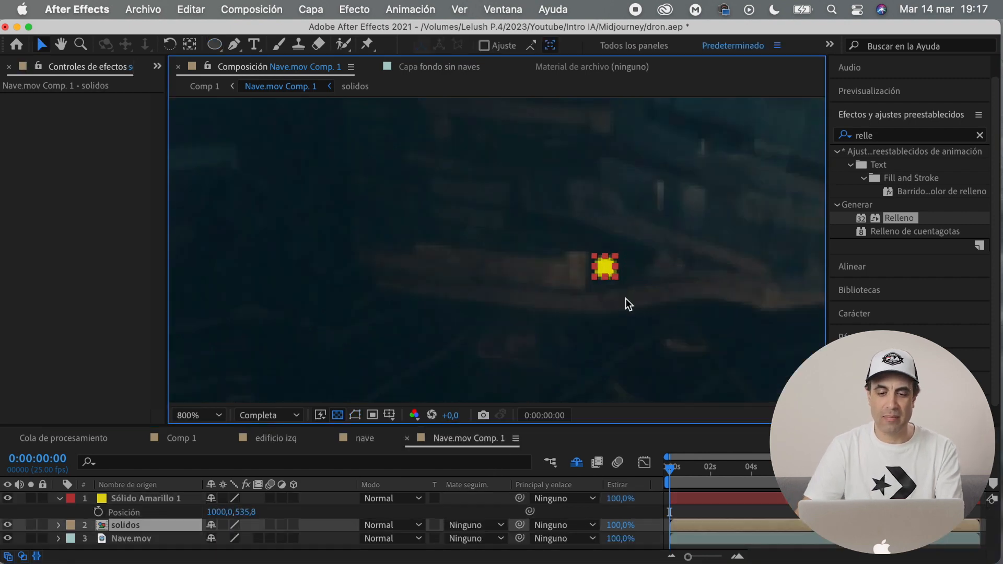
scroll(647, 323, "down", 2)
scroll(526, 331, "up", 1)
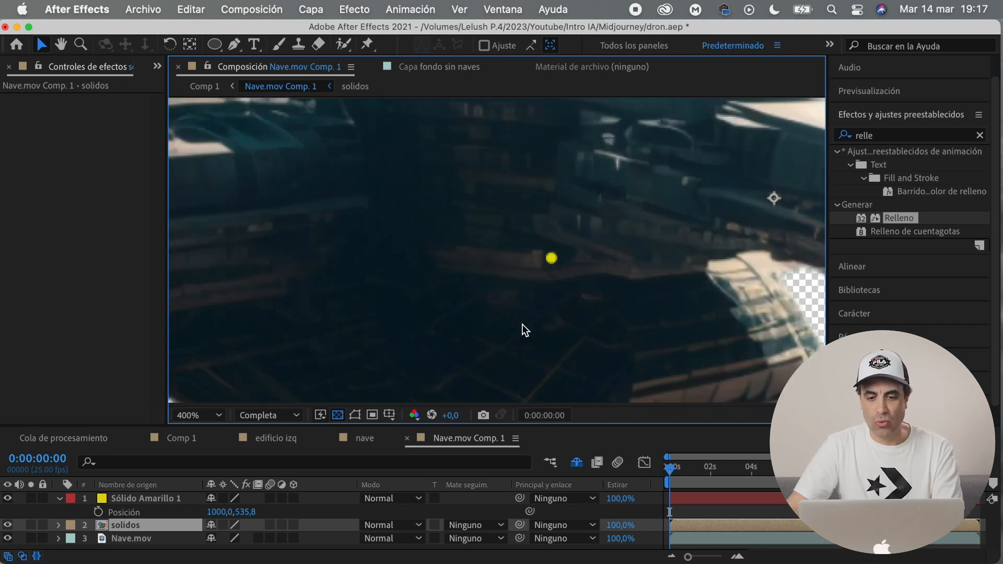
Add the expression wiggle(5,50) to the Opacidad of Sólido Amarillo 1 and play back the flicker from the beginning
left_click(61, 500)
left_click(90, 497)
left_click(60, 499)
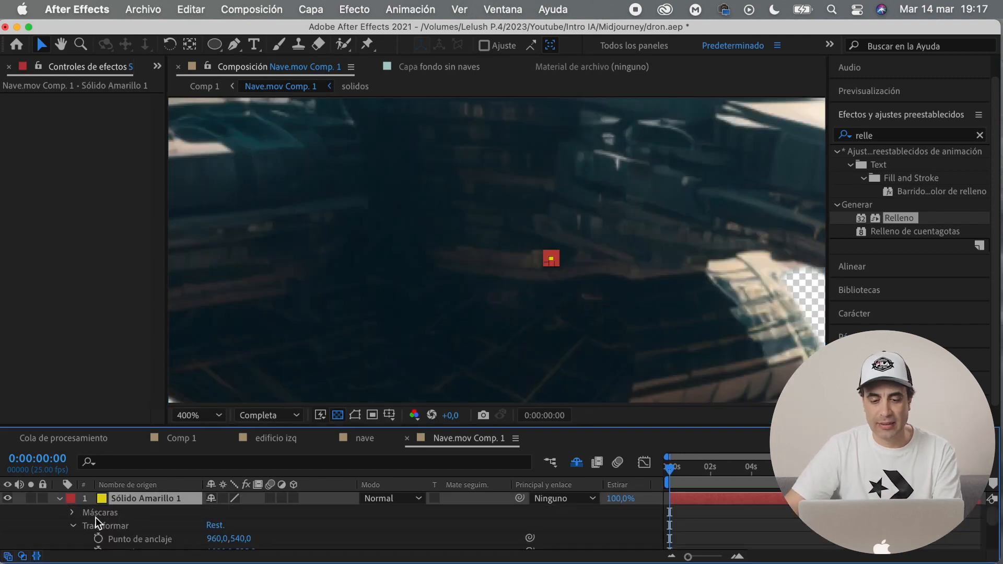
scroll(109, 524, "down", 3)
left_click(98, 539, "alt")
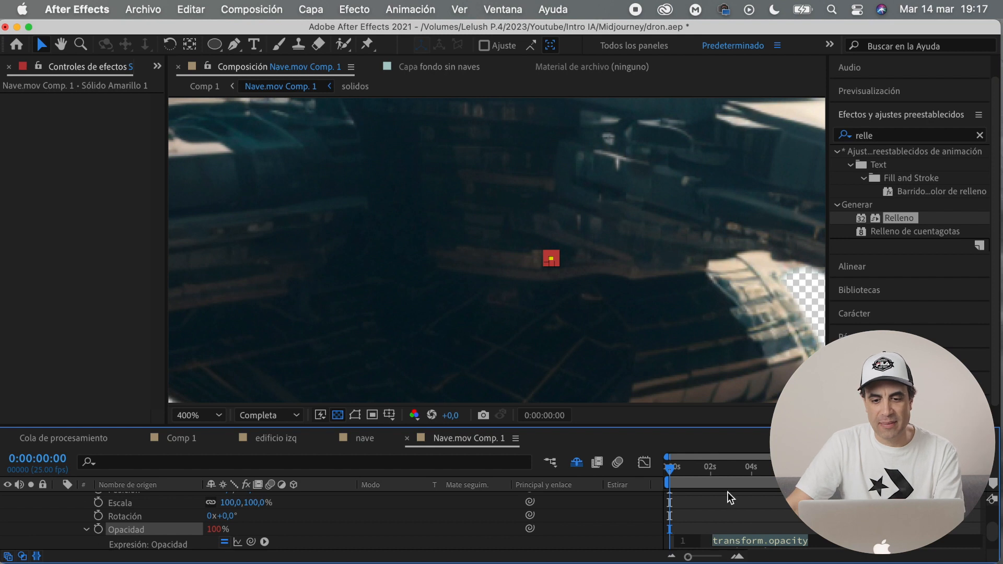
type("wiggle(5,5")
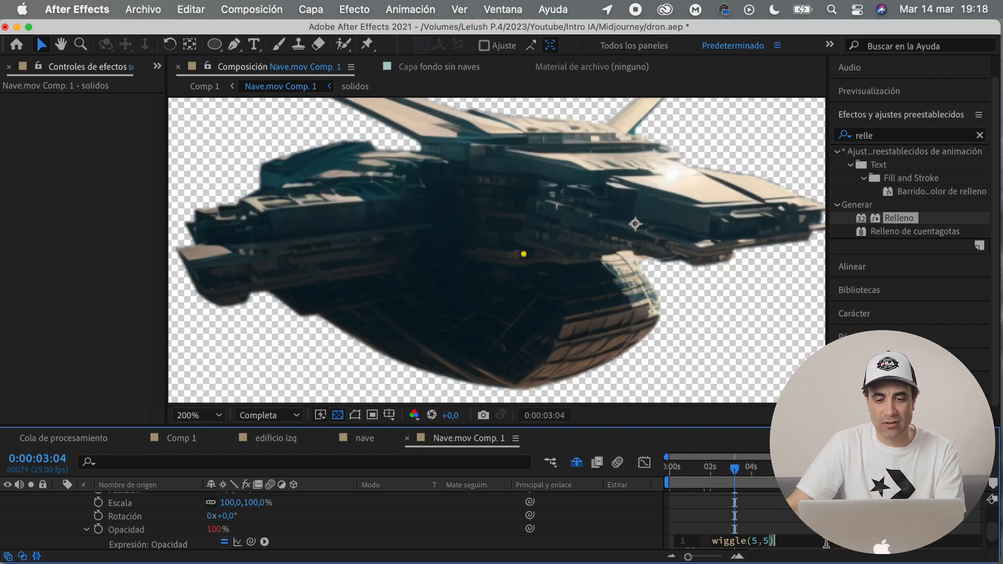
left_click(670, 468)
key("space")
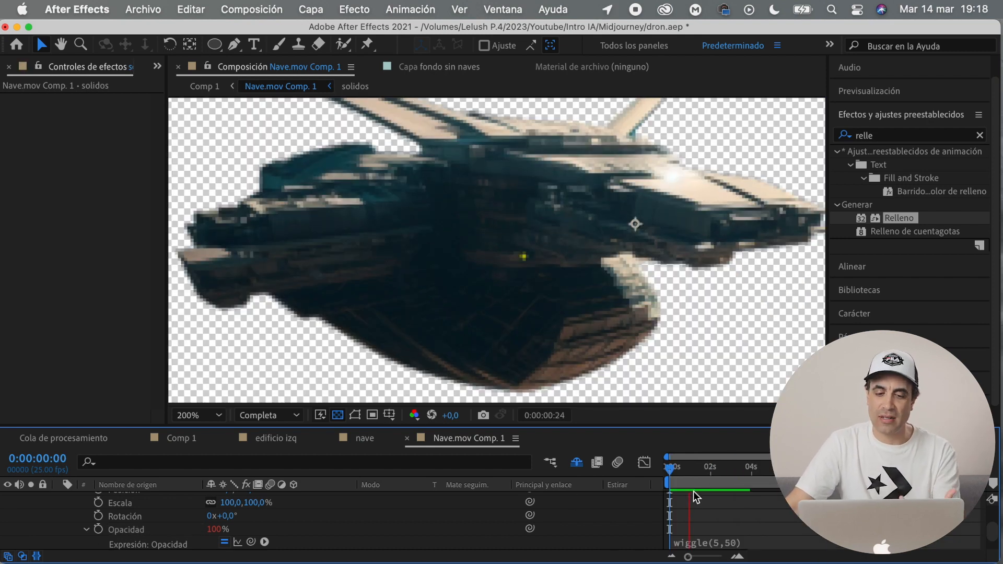
Stop the playback, collapse the properties of Sólido Amarillo 1 and duplicate the layer
key("space")
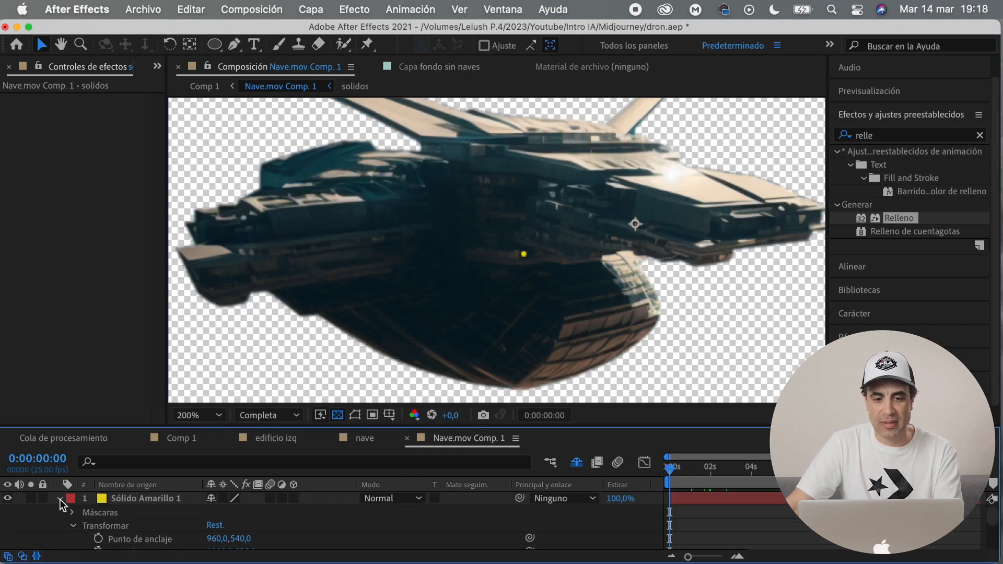
left_click(59, 499)
left_click(160, 499)
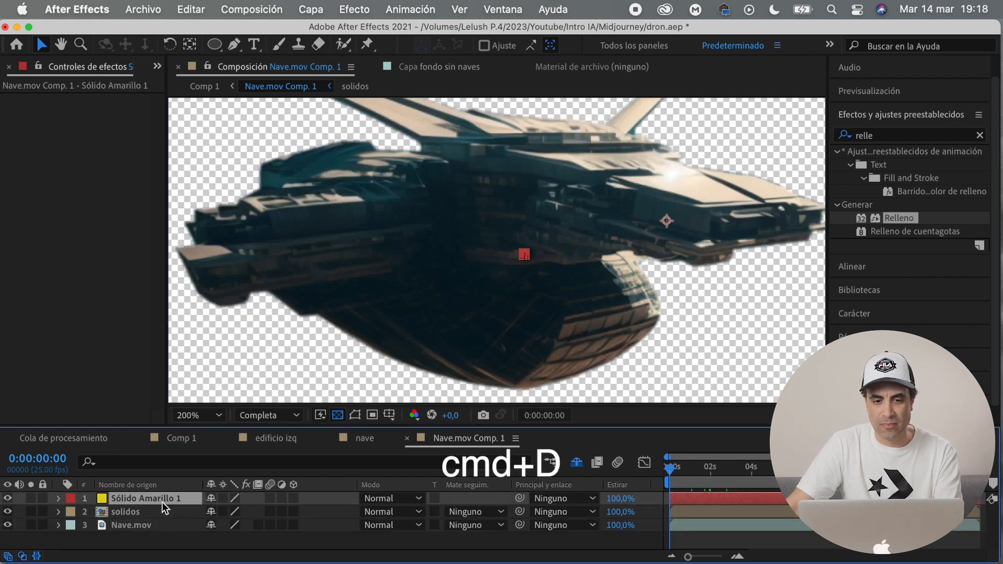
key("super+d")
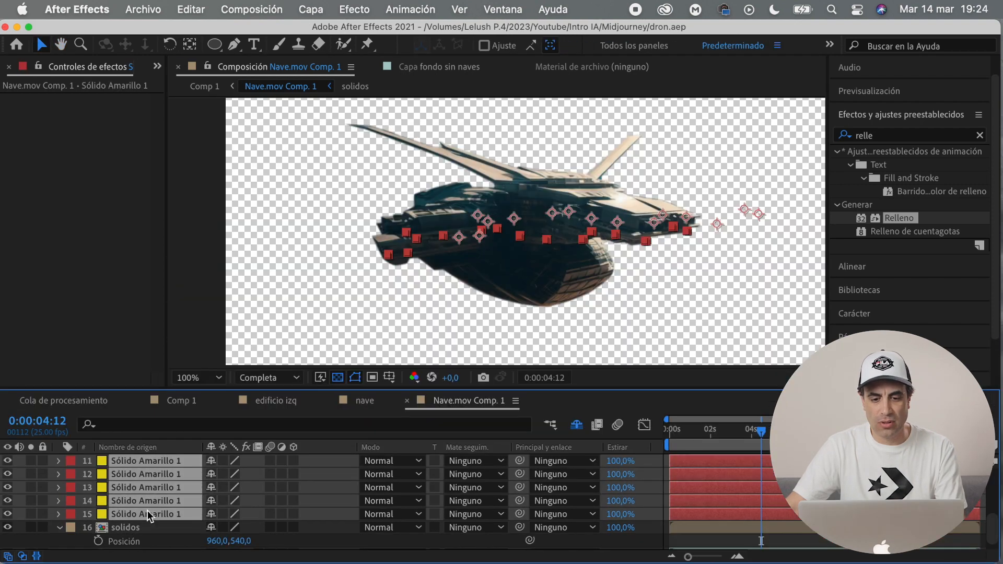
Precompose all the selected Sólido Amarillo 1 light layers into a composition named luces
right_click(155, 485)
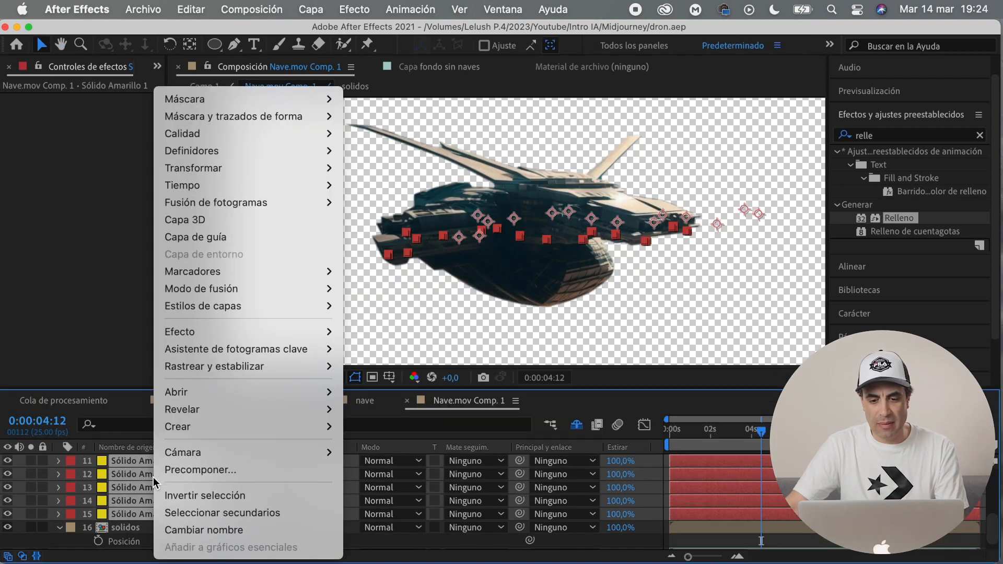
left_click(177, 473)
type("luces")
key("Return")
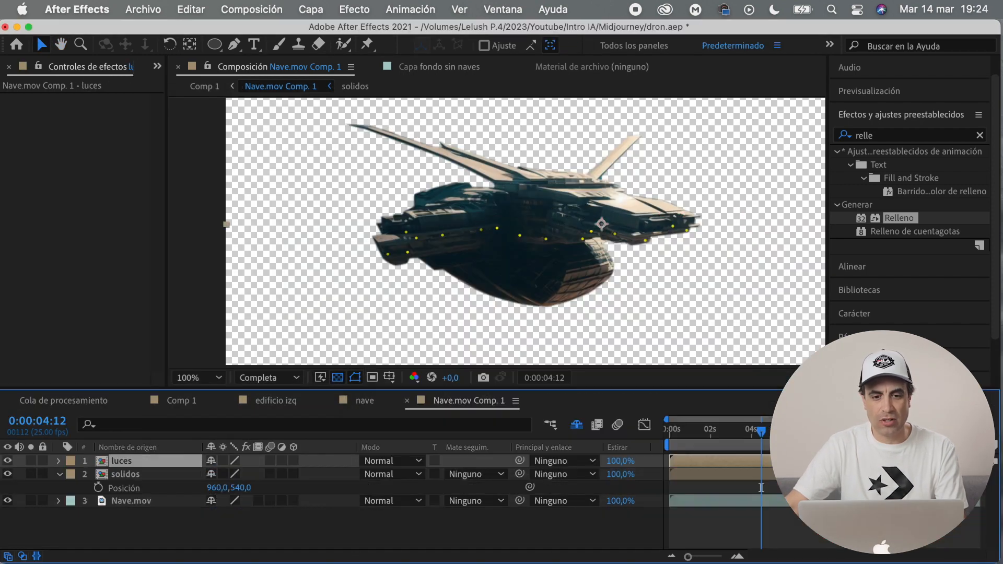
Find the camera lens blur among the desenfoque effects, apply it to the luces layer and set its blur radius to 1
left_click(844, 137)
type("desenf")
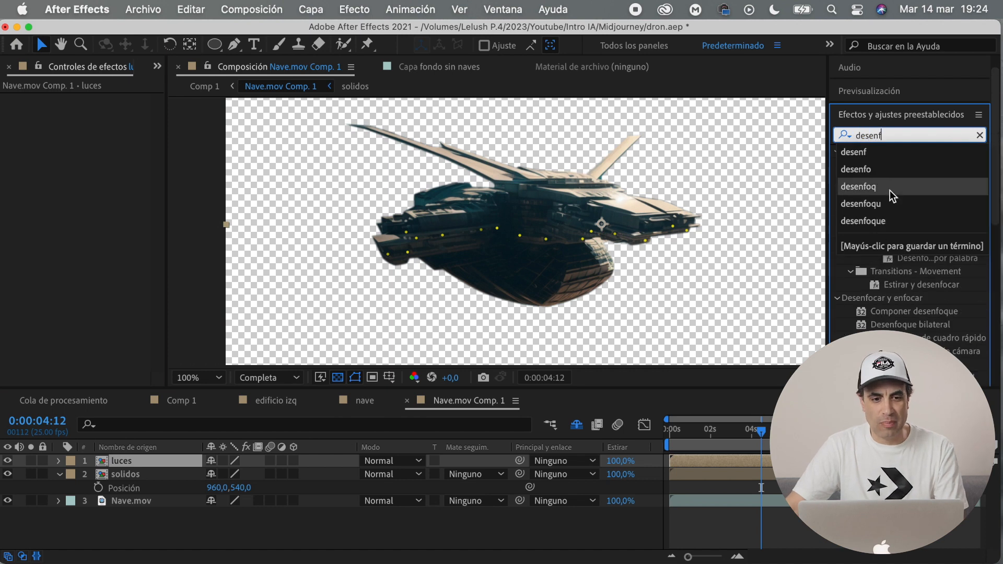
left_click(946, 344)
left_click_drag(946, 345, 198, 310)
left_click(100, 113)
type("1")
key("Return")
Search the effects for resplan and pick the Resplandor effect under Estilizar for the luces layer
left_click(887, 136)
type("resplan")
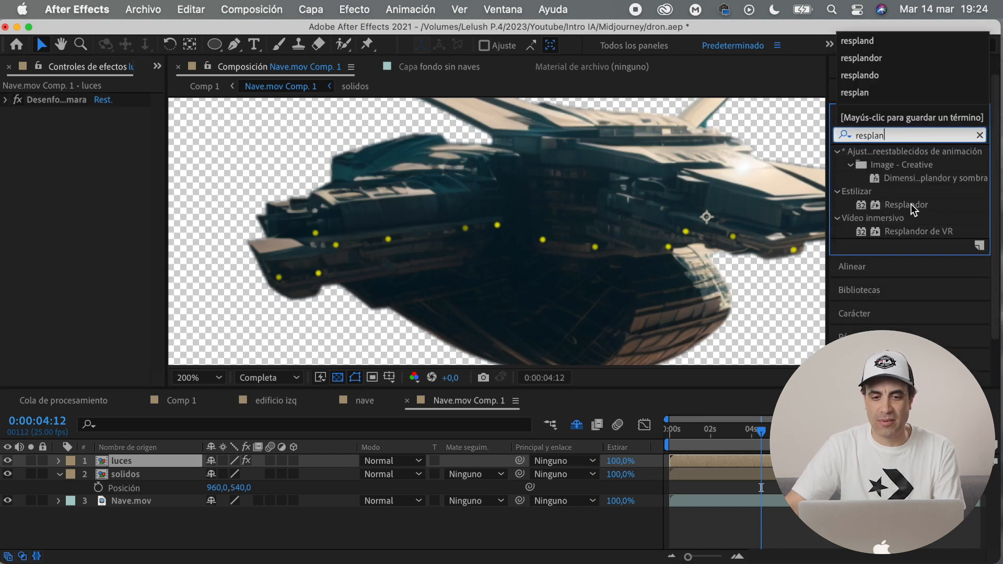
left_click(912, 209)
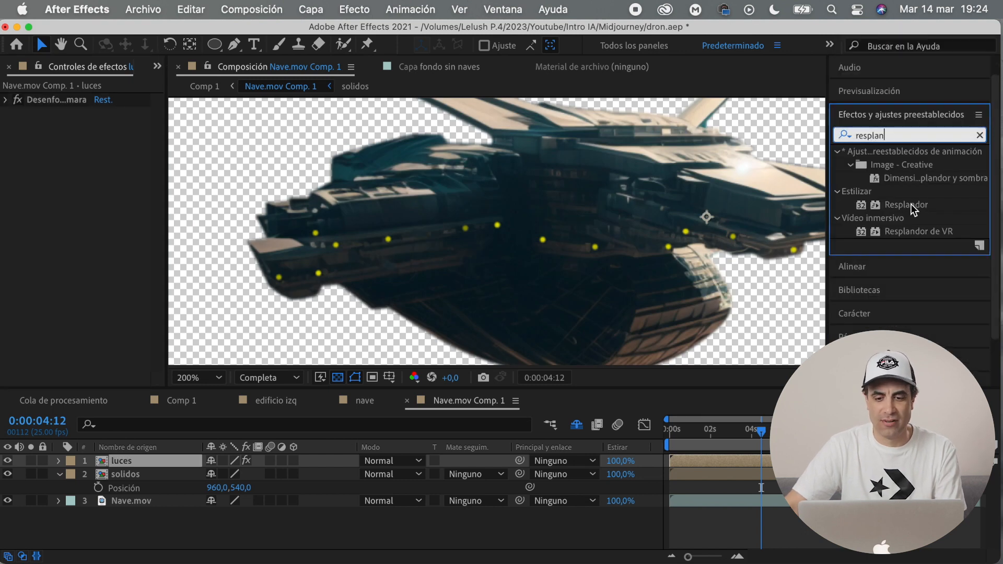
Apply the Resplandor effect to the luces layer and preview the ship's lights in Comp 1
double_click(912, 209)
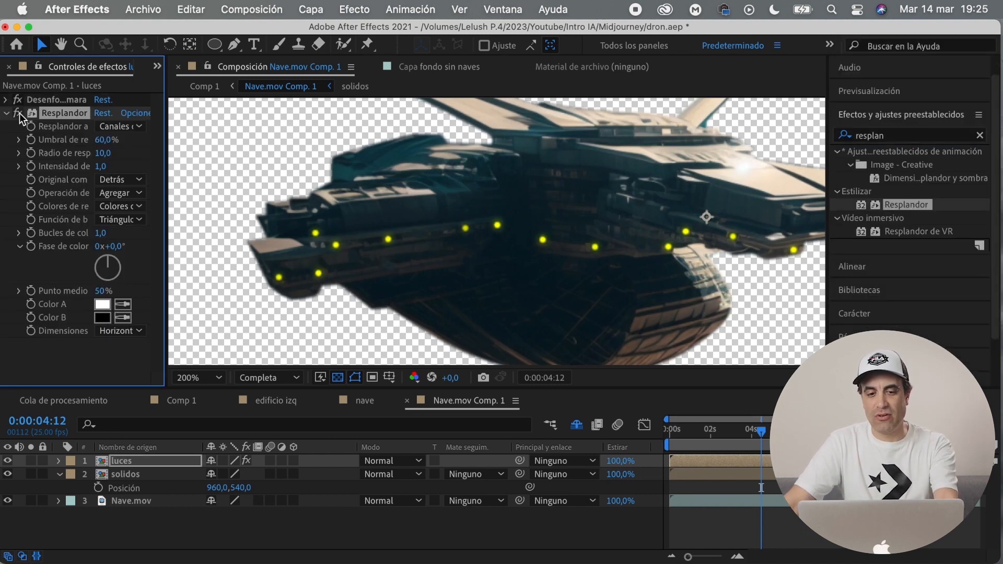
key("space")
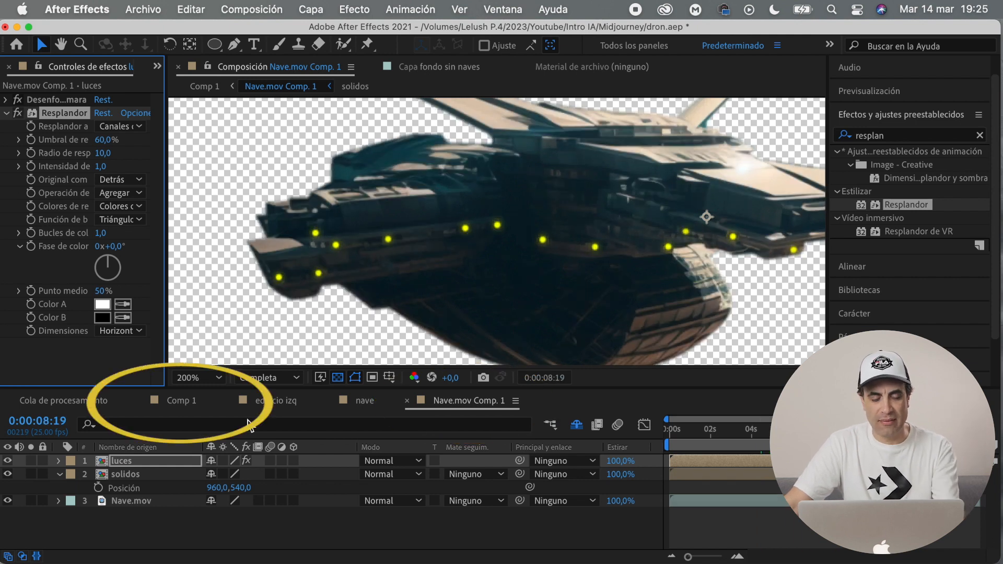
left_click(182, 401)
left_click(679, 430)
scroll(561, 272, "down", 2)
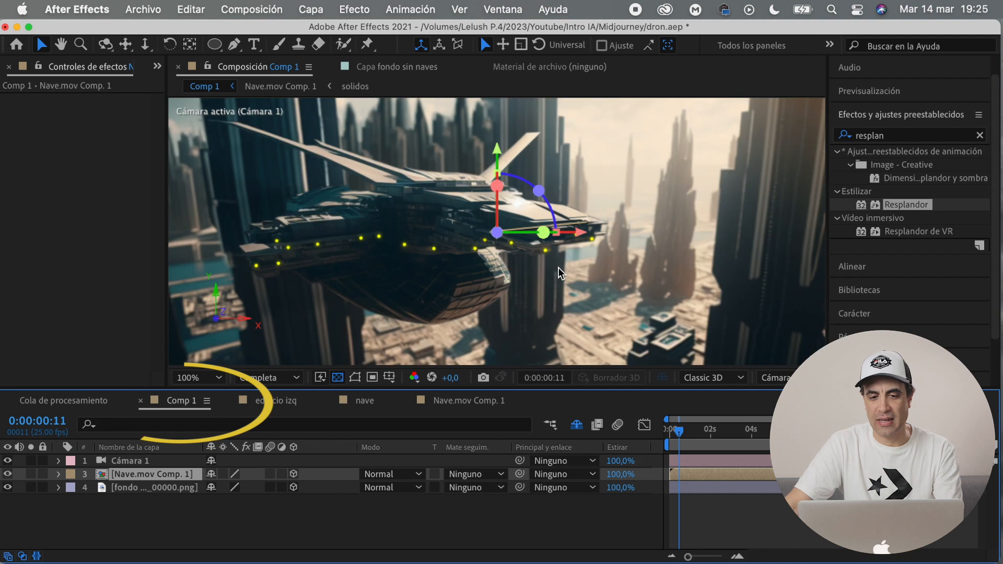
key("space")
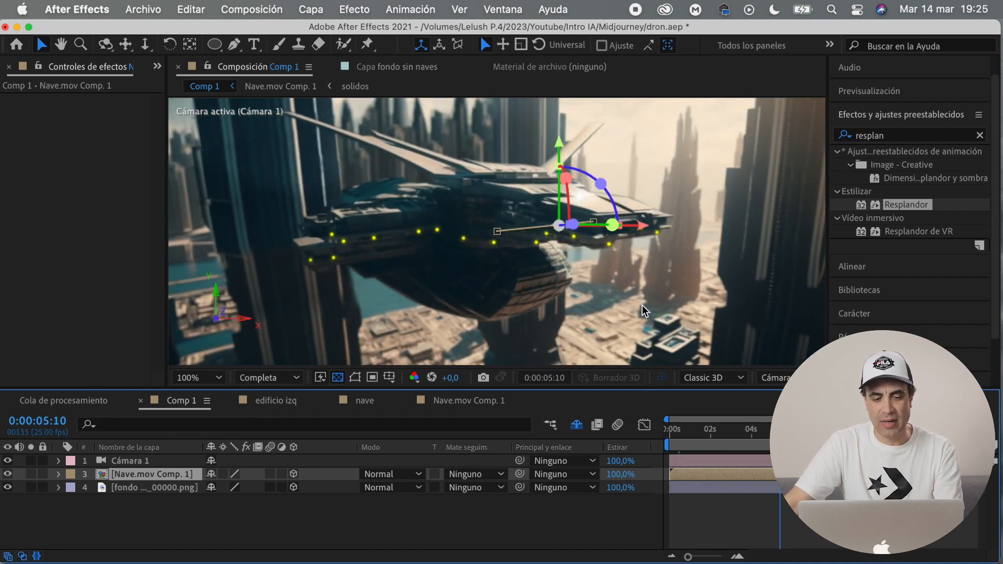
Create a new solid named luz in Comp 1
right_click(137, 543)
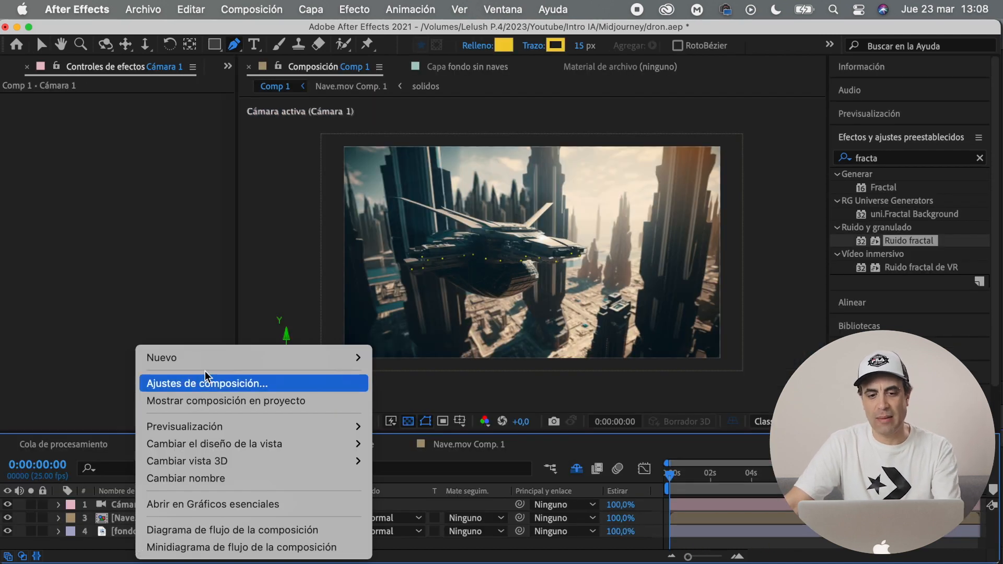
mouse_move(250, 357)
left_click(415, 399)
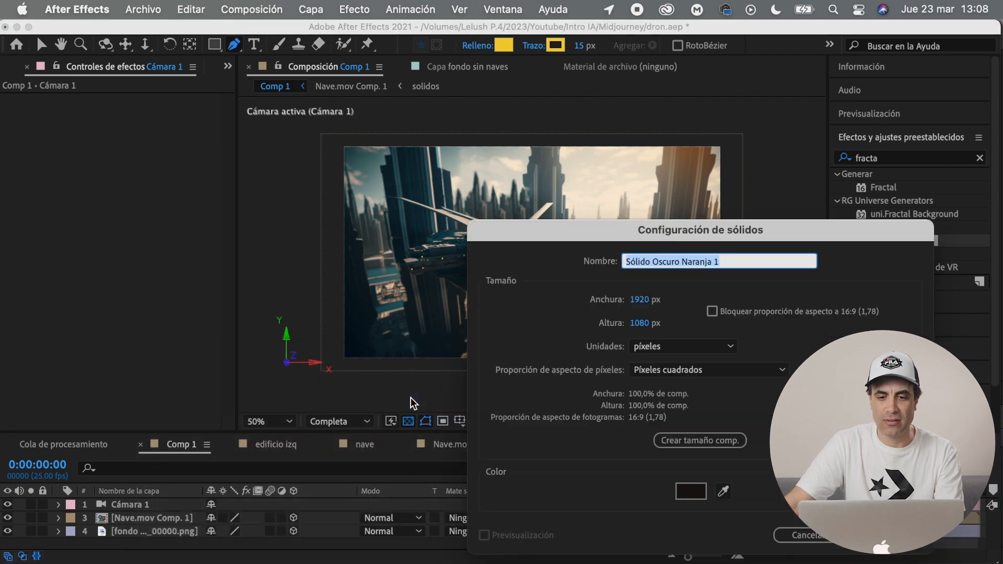
type("luz")
key("Return")
Apply Ruido fractal to the luz solid with Contraste 155, Brillo 27 and Escala 590,9
double_click(901, 243)
mouse_move(138, 157)
left_mouse_down()
mouse_move(165, 161)
mouse_move(154, 167)
left_mouse_up()
left_click(19, 193)
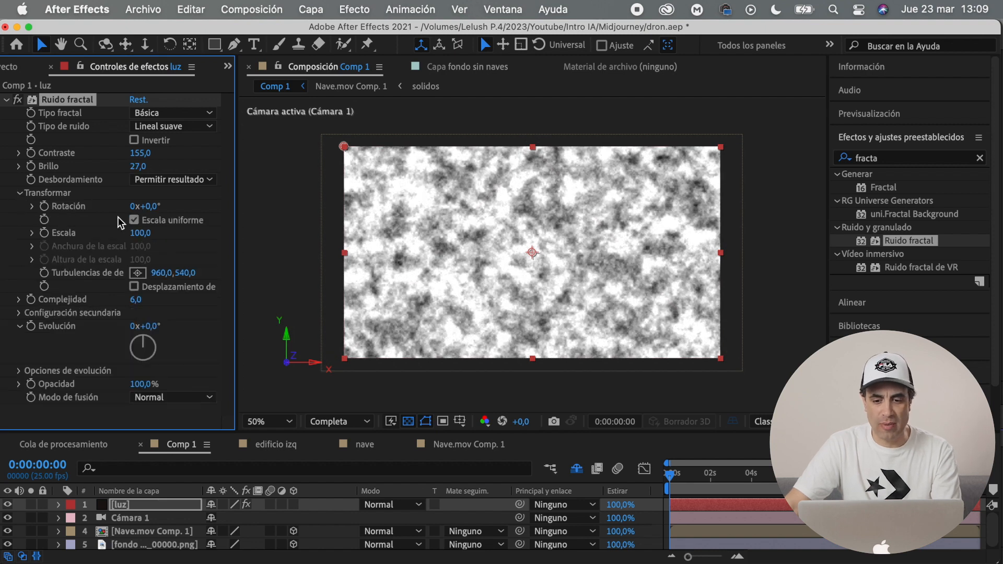
left_click(32, 232)
left_click_drag(70, 255, 203, 255)
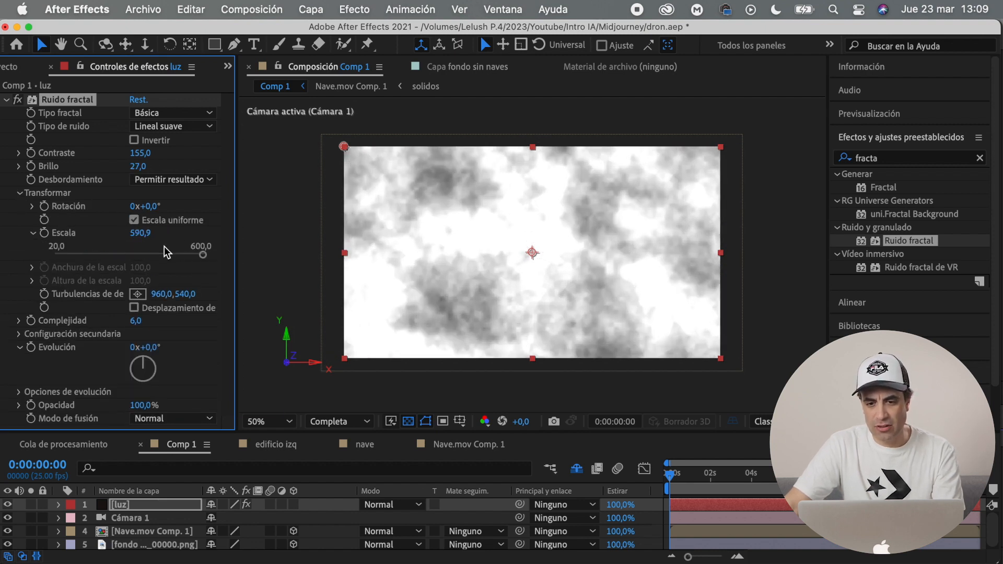
Draw a closed curved mask on the luz solid around the image's upper-right corner and make the layer visible
key("g")
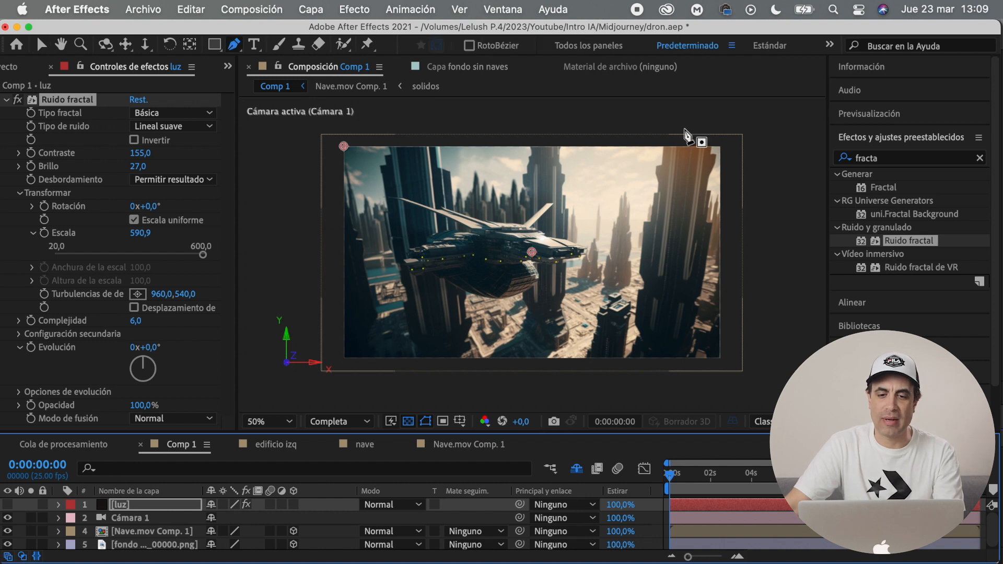
left_click(684, 128)
left_click_drag(671, 162, 682, 178)
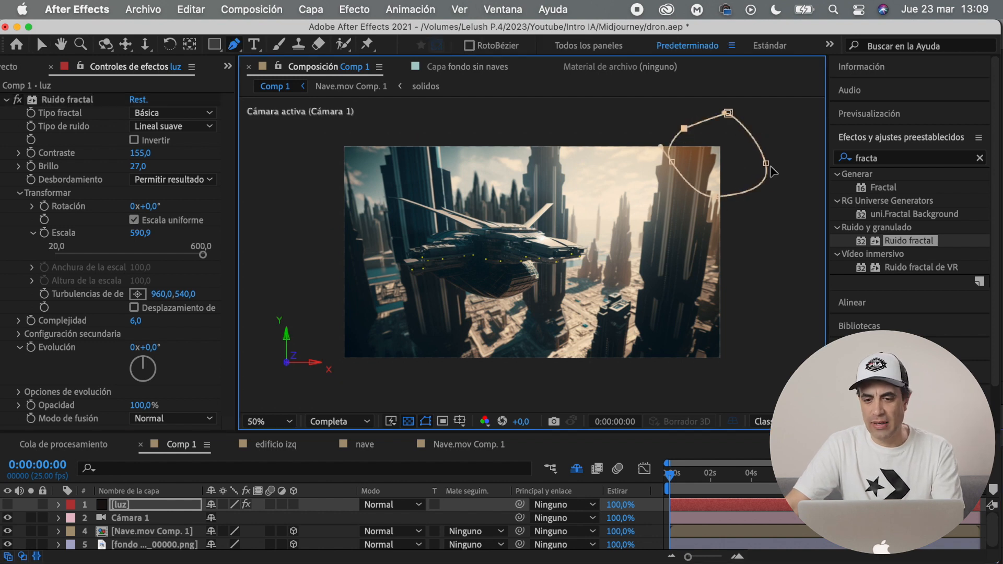
left_click(8, 505)
Add CC Radial Fast Blur to the luz solid and place its center just outside the upper-right corner, at about 2060, -136
left_click(888, 158)
type("blur")
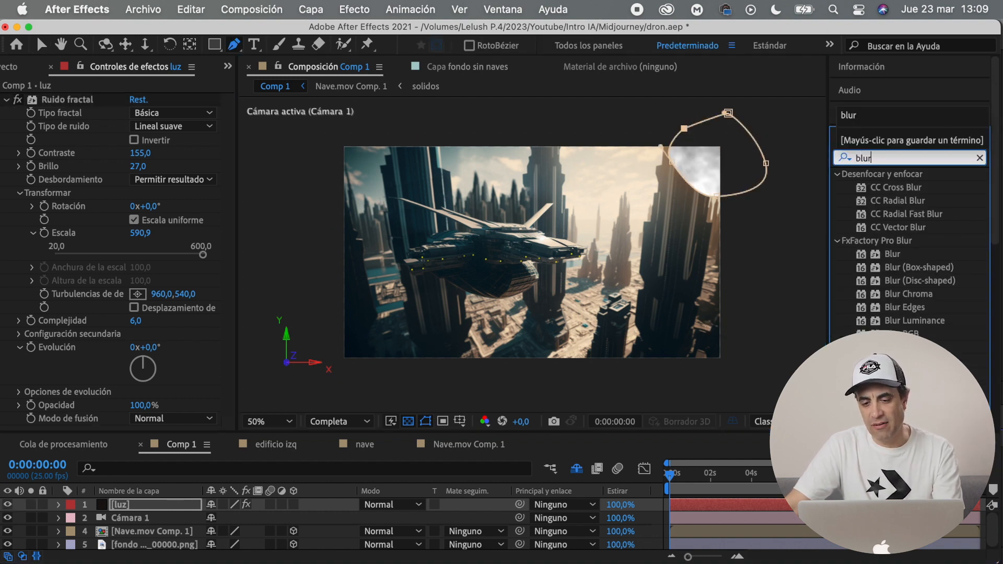
double_click(902, 215)
key("v")
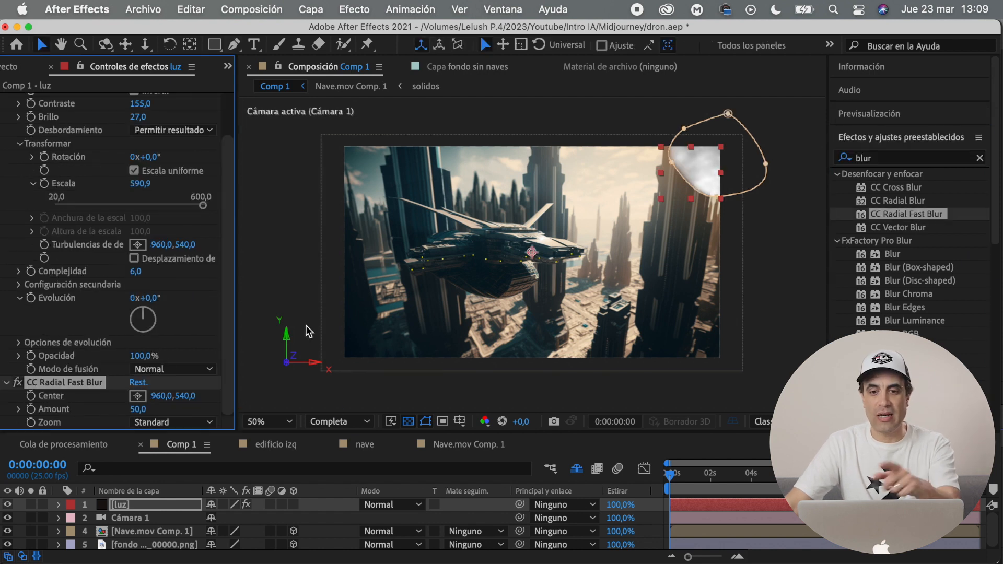
left_click(137, 396)
left_click(747, 119)
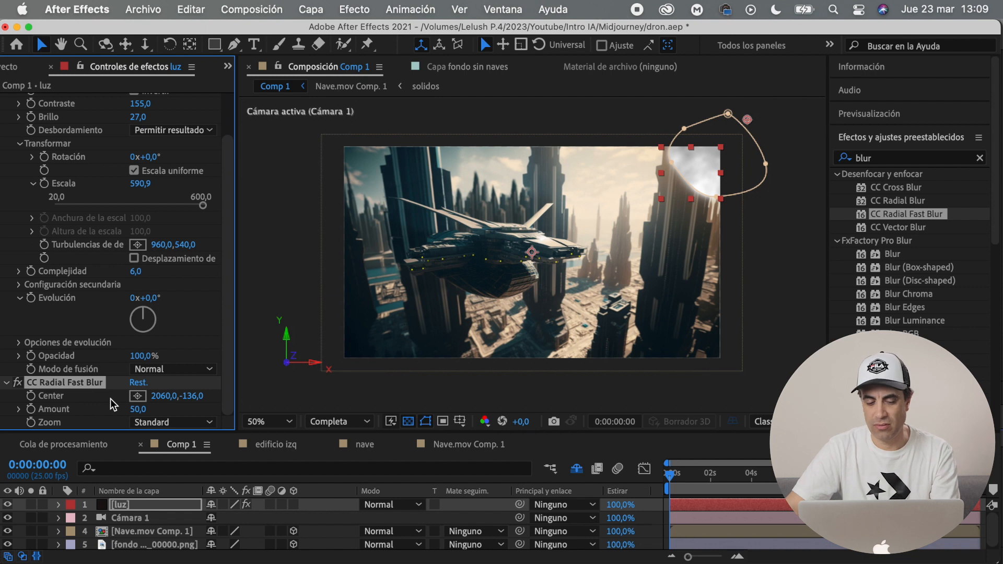
Set the CC Radial Fast Blur Amount to 100
left_click(138, 409)
type("100")
key("Return")
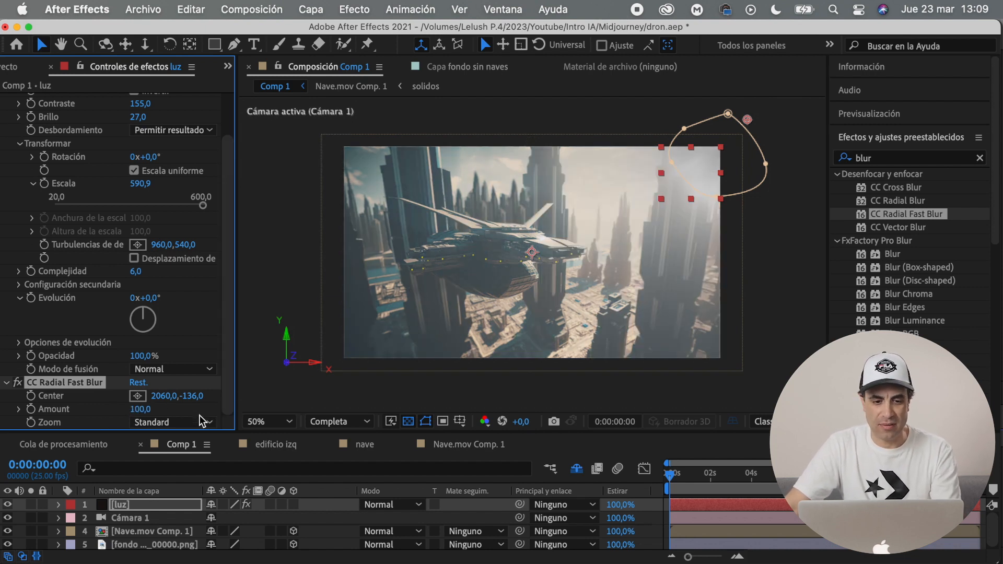
key("Return")
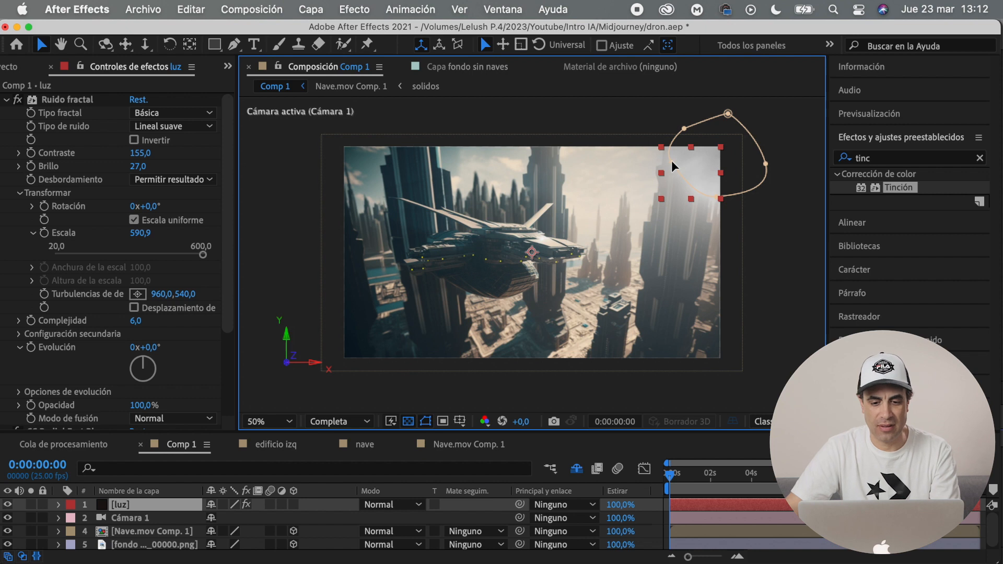
Reshape the luz mask by moving its lower, right and left points so it covers less of the image corner
left_click(731, 197)
left_click_drag(729, 193, 734, 189)
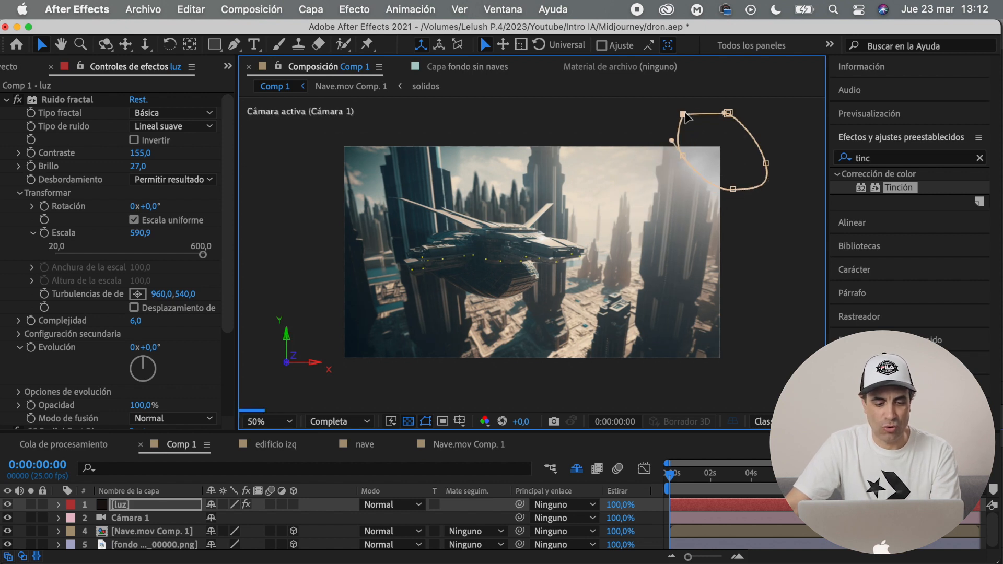
left_click_drag(766, 163, 771, 150)
left_click_drag(684, 112, 687, 111)
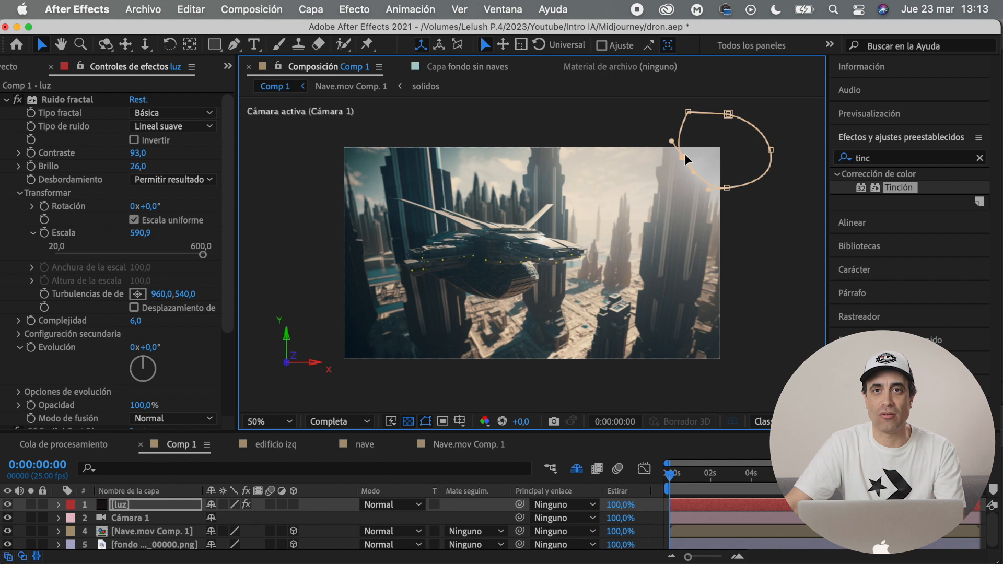
left_click_drag(726, 186, 734, 178)
left_click_drag(688, 156, 693, 156)
left_click(749, 234)
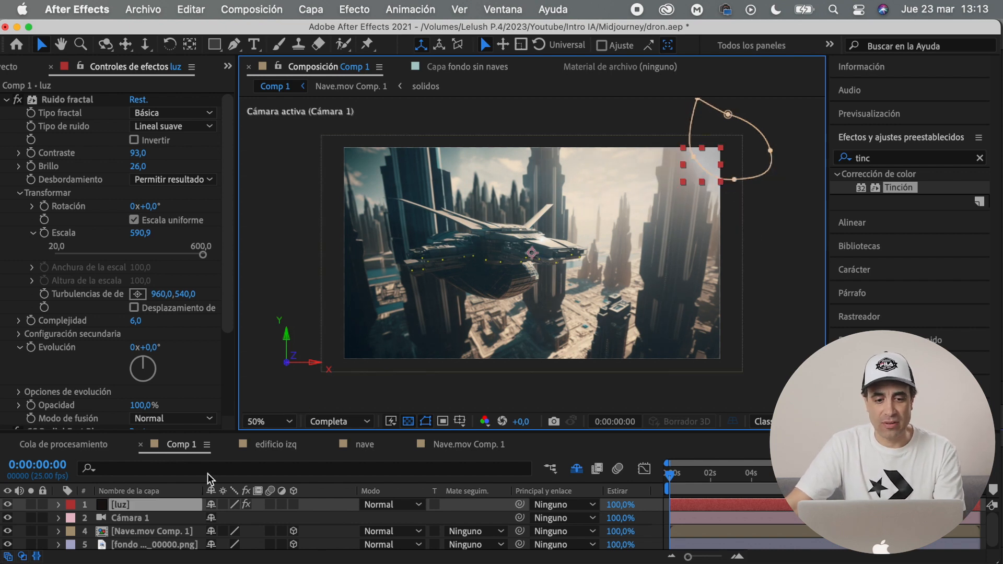
Reselect the luz layer and pull the mask's left and lower points further toward the image corner
left_click(159, 518)
left_click_drag(152, 505, 809, 76)
left_click_drag(693, 156, 703, 155)
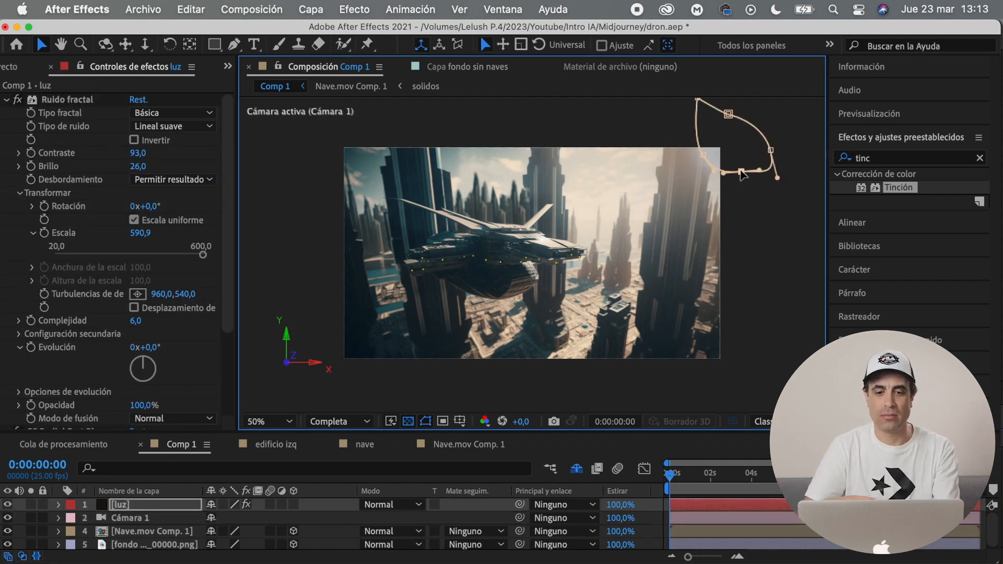
key("comma")
left_click_drag(615, 176, 618, 180)
key("period")
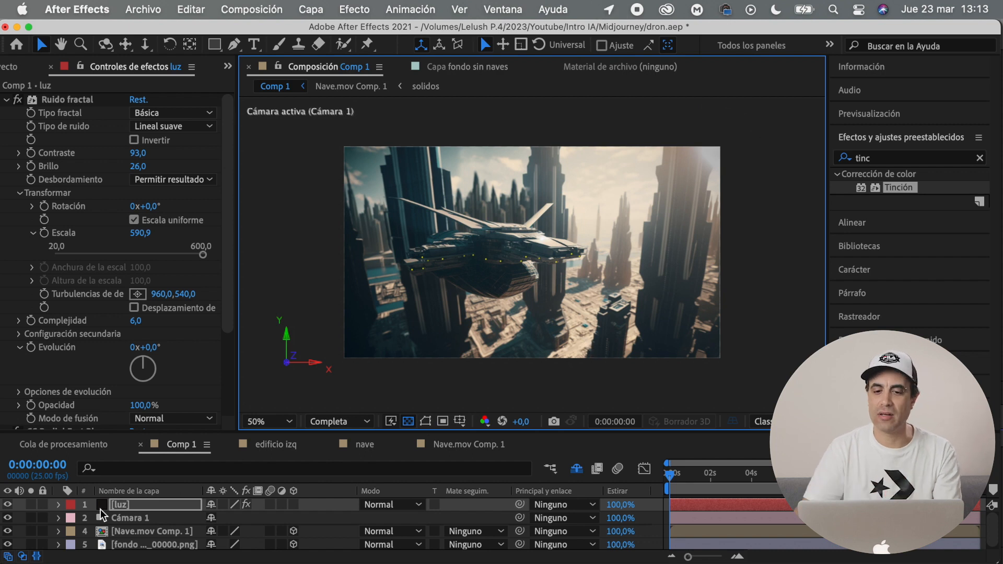
Set the Ruido fractal Contraste to 101 and feather Máscara 1 of the luz layer by 38 pixels
left_click_drag(139, 154, 144, 155)
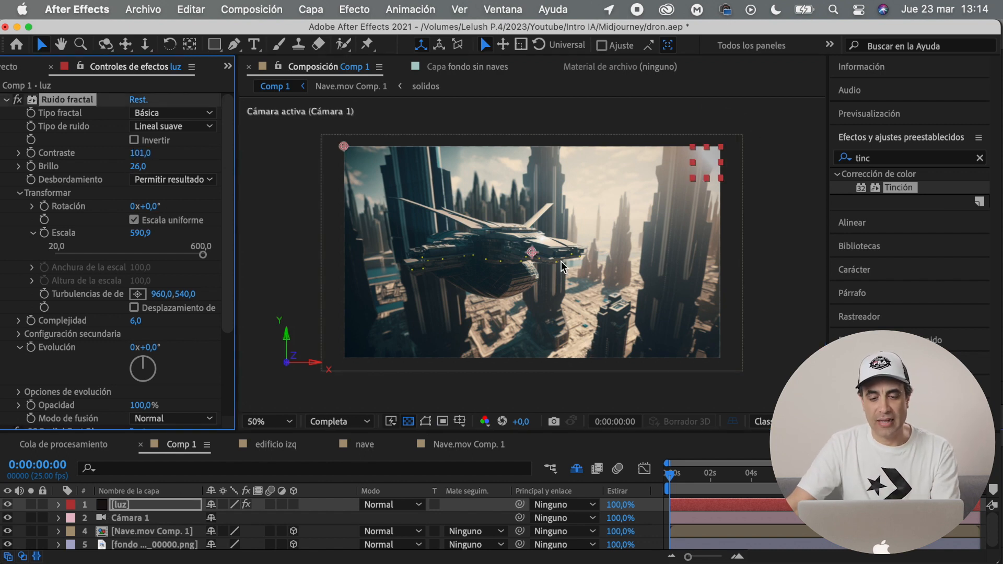
left_click(764, 269)
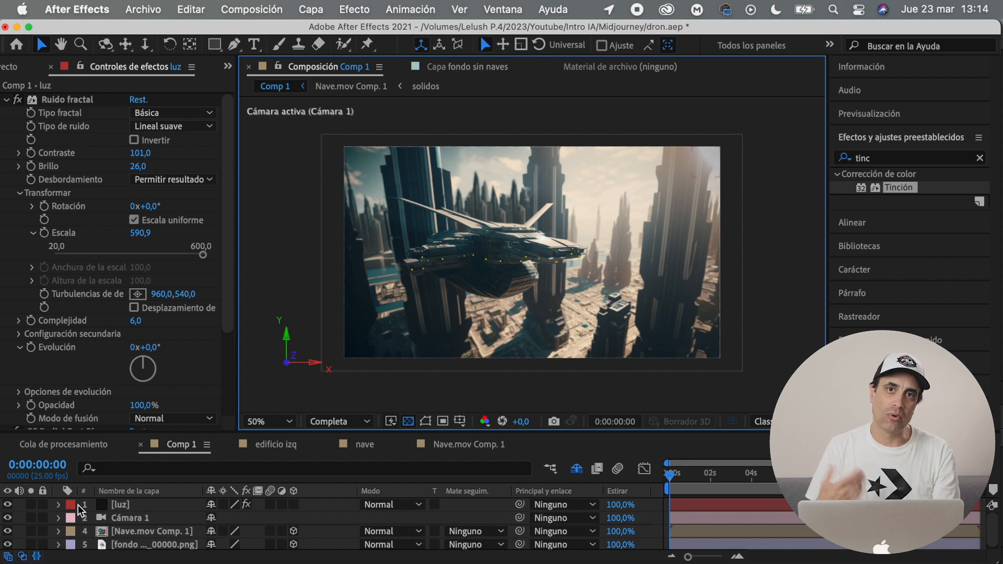
left_click(58, 505)
scroll(161, 535, "down", 1)
left_click_drag(243, 544, 260, 545)
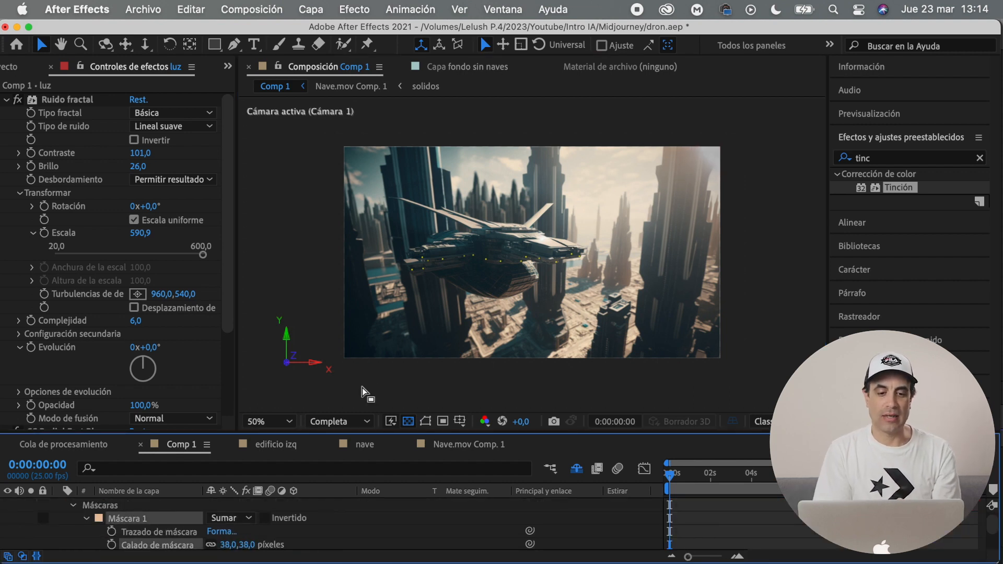
Show the mask outline in the viewer and collapse the luz layer's properties
left_click(425, 420)
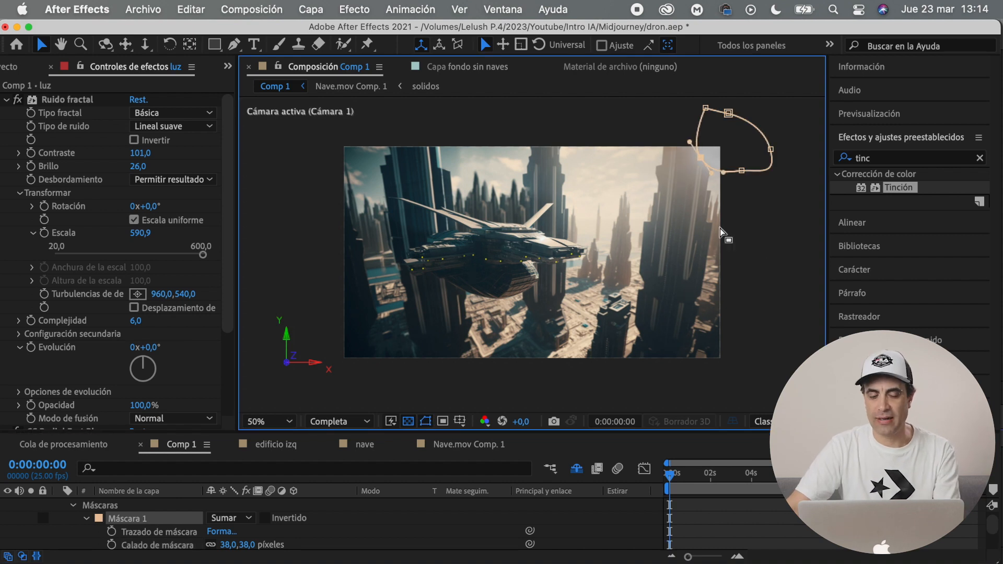
scroll(120, 514, "up", 1)
left_click(59, 505)
left_click(135, 521)
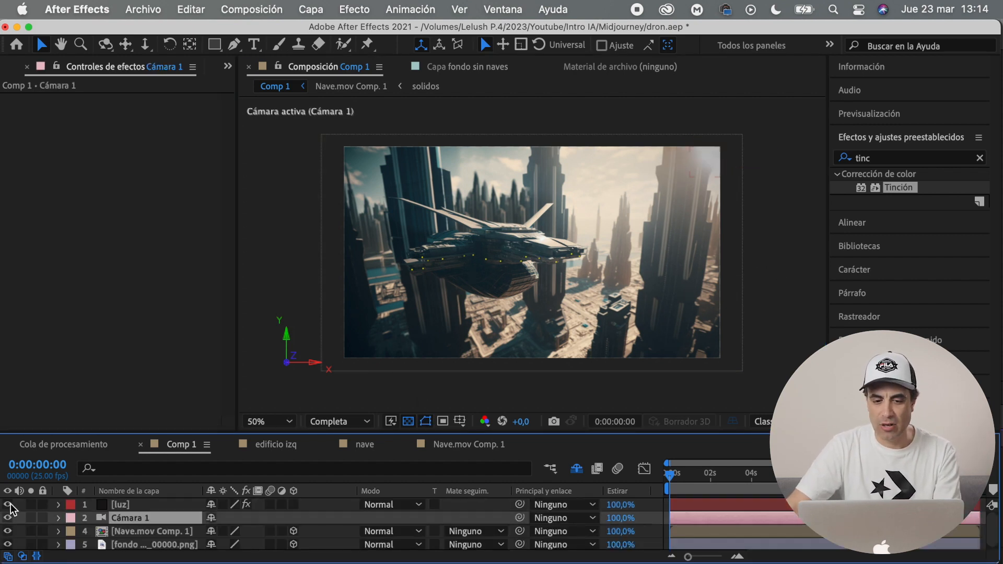
Add the expression wiggle(5,50) to the luz layer's Opacidad
left_click(48, 504)
key("m")
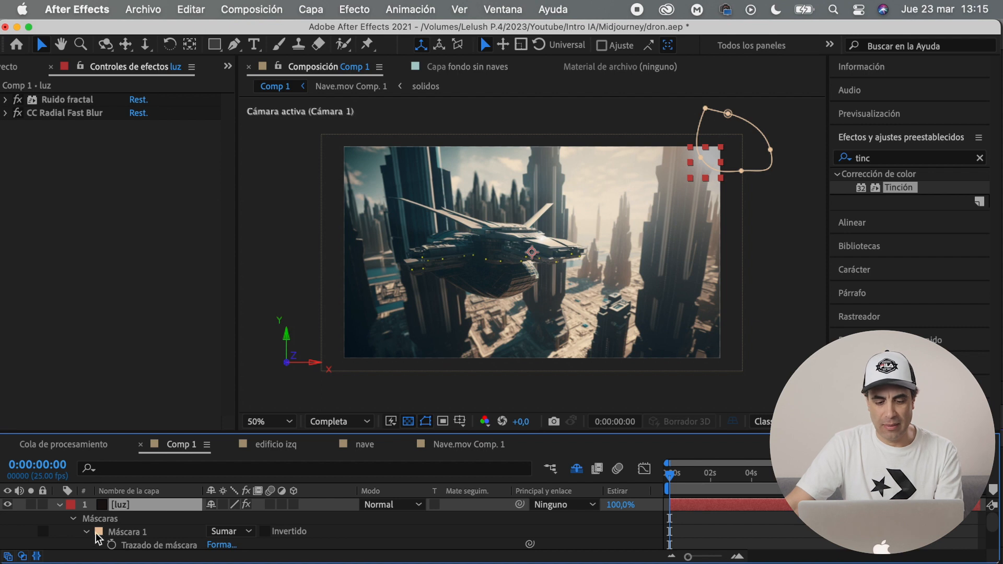
left_click(74, 518)
left_click(74, 545)
scroll(155, 528, "down", 3)
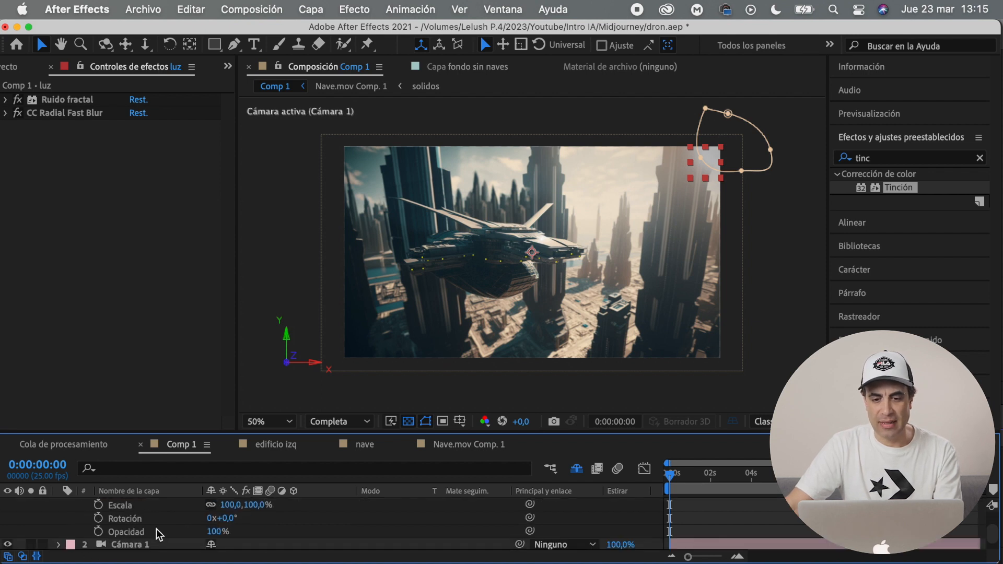
left_click(99, 529, "alt")
type("wiggle")
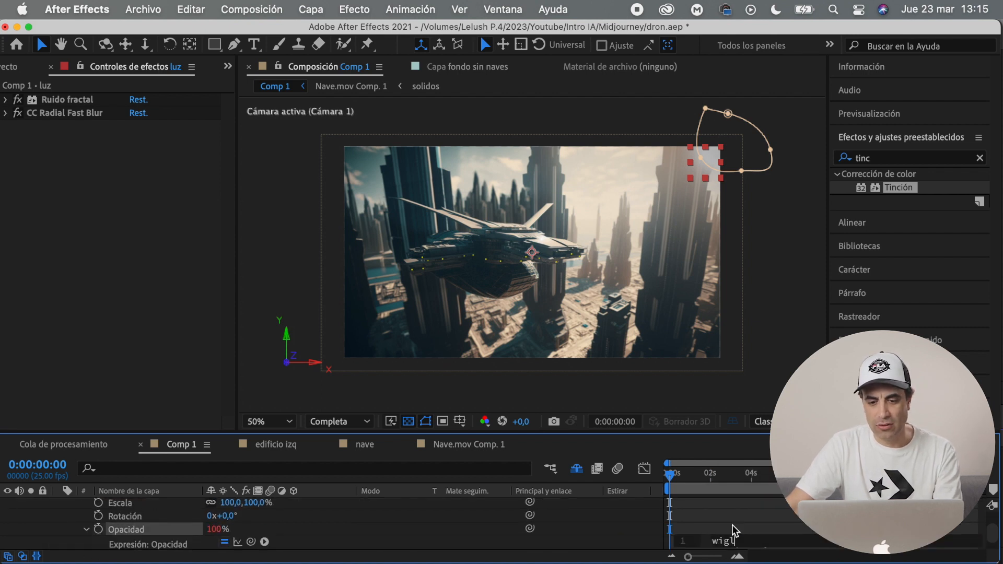
type("(5,50")
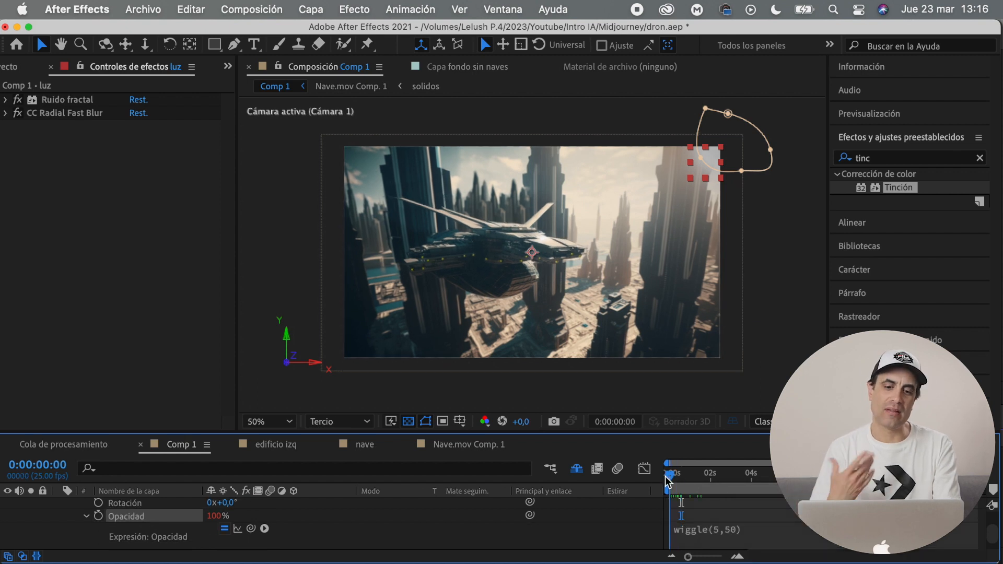
Preview the light's flicker and change the Opacidad expression to wiggle(2,20)
key("space")
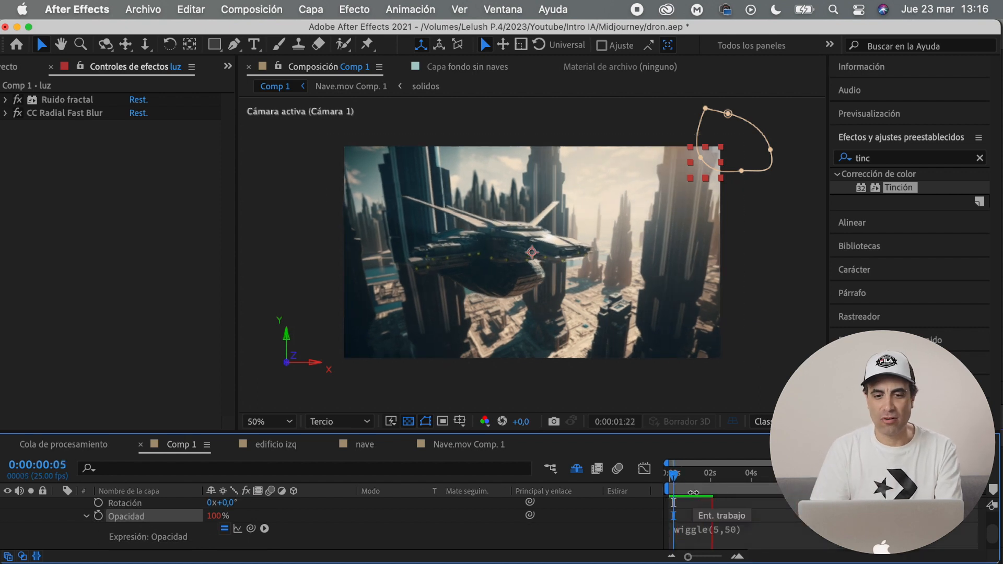
left_click(731, 530)
left_click(756, 529)
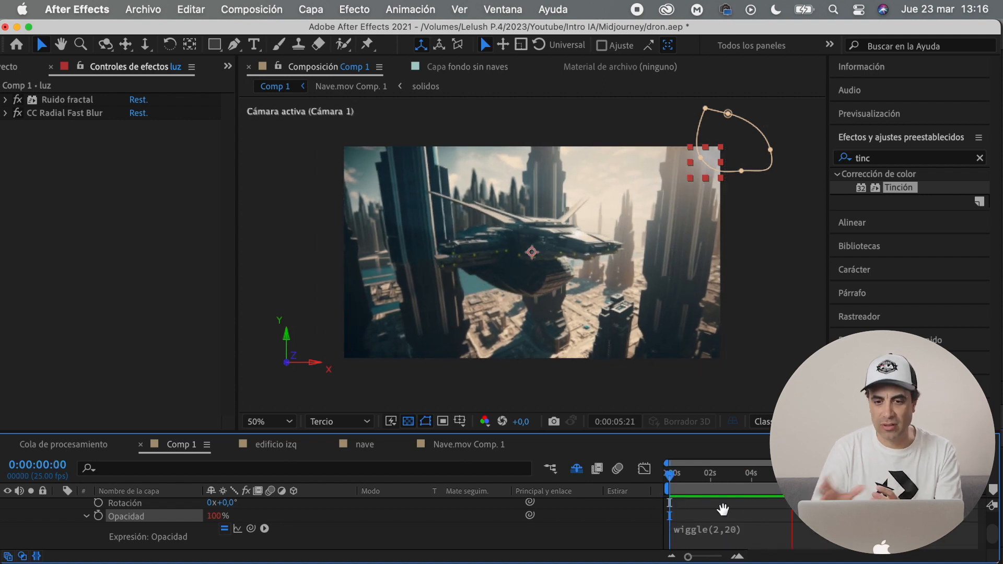
left_click(771, 528)
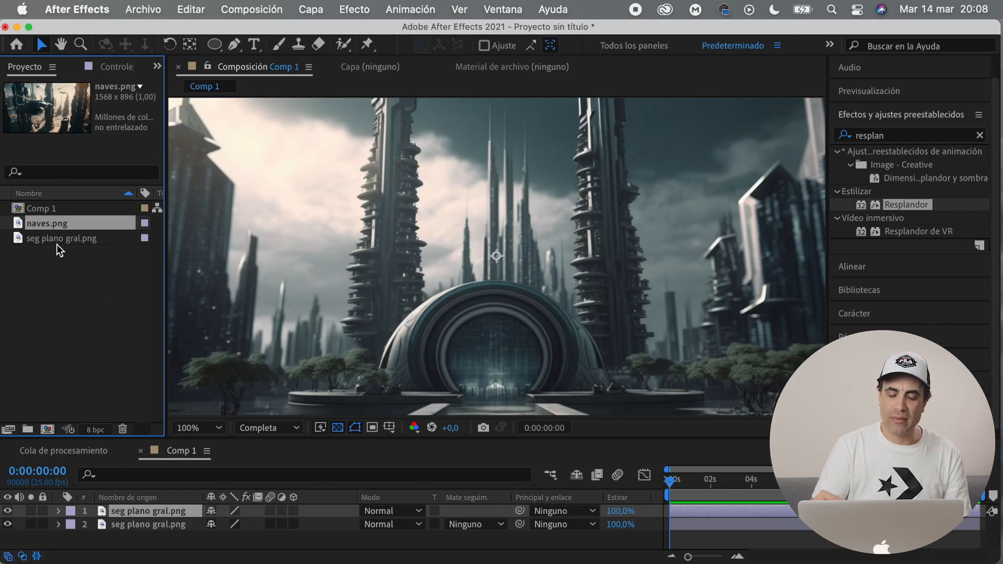
Add naves.png to Comp 1 as a layer above the seg plano gral.png layers
left_click_drag(103, 468, 126, 515)
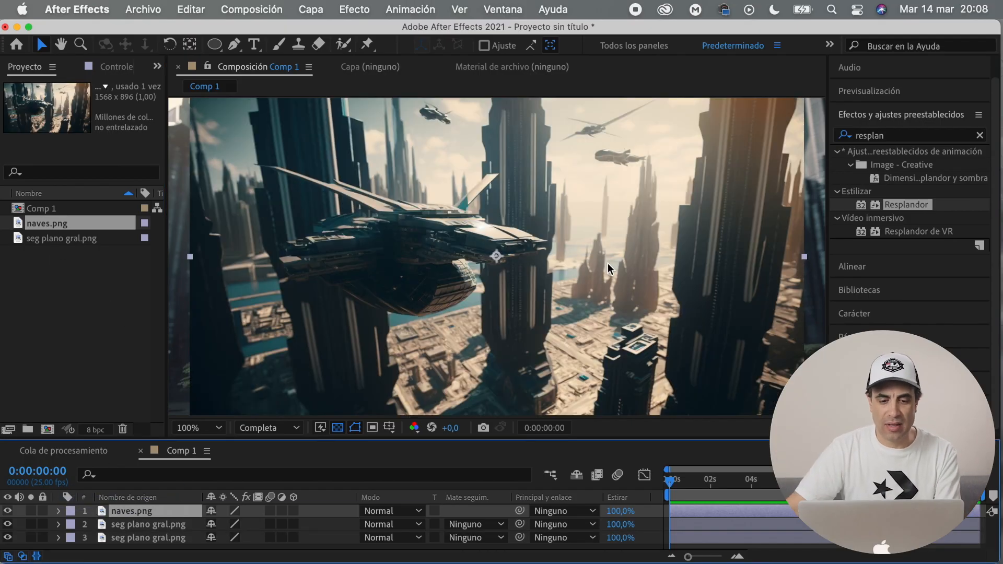
Draw a mask with the Pen tool around the body of the small winged ship in naves.png, leaving out its blades
scroll(579, 180, "up", 1)
key("space")
left_click_drag(576, 178, 579, 298)
scroll(597, 245, "up", 1)
left_click_drag(596, 246, 412, 341)
scroll(470, 239, "up", 1)
key("g")
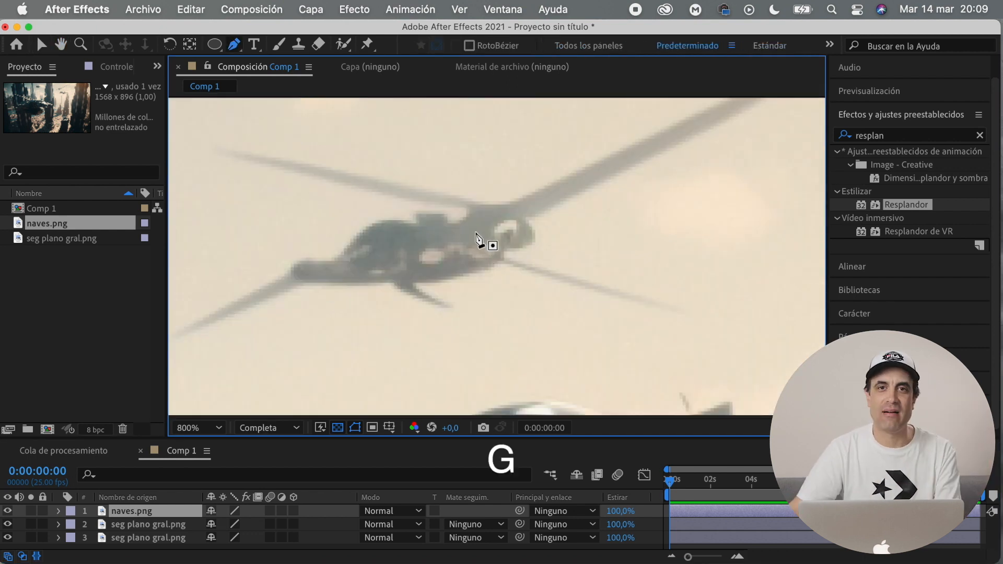
left_click(495, 205)
left_click_drag(455, 221, 444, 222)
left_click_drag(291, 269, 300, 277)
left_click_drag(293, 262, 294, 272)
left_click_drag(368, 282, 398, 281)
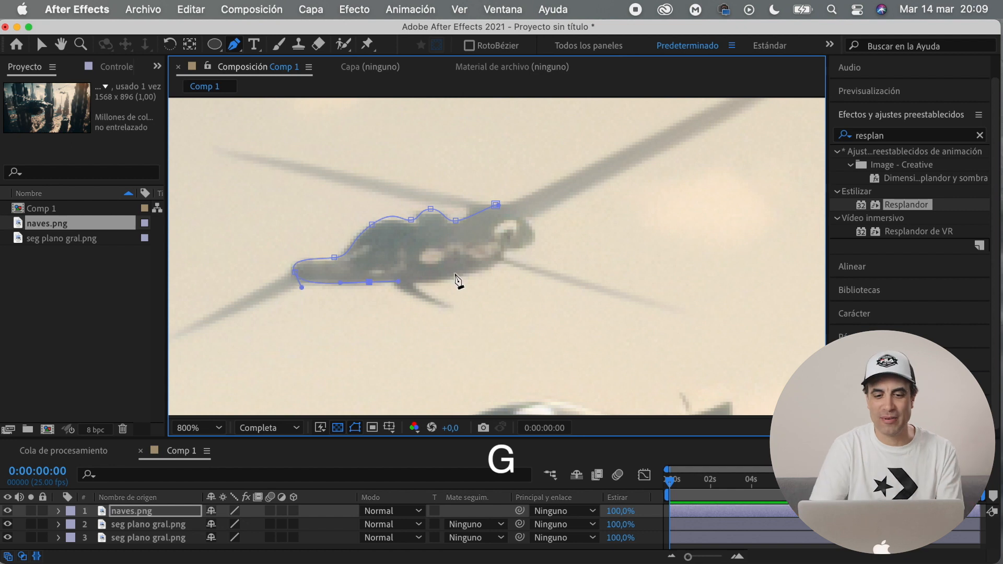
left_click(495, 205)
key("v")
left_click_drag(533, 240, 528, 238)
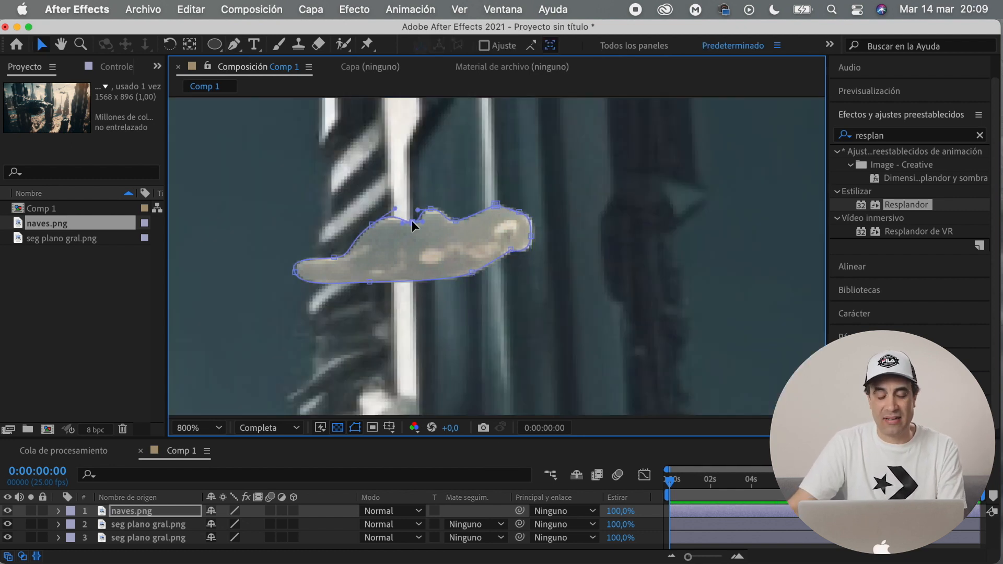
Hide the mask outline in the viewer and set Máscara 1's Calado de máscara to 2 pixels on naves.png
scroll(412, 222, "down", 3)
left_click(355, 428)
left_click(56, 510)
key("m")
key("m")
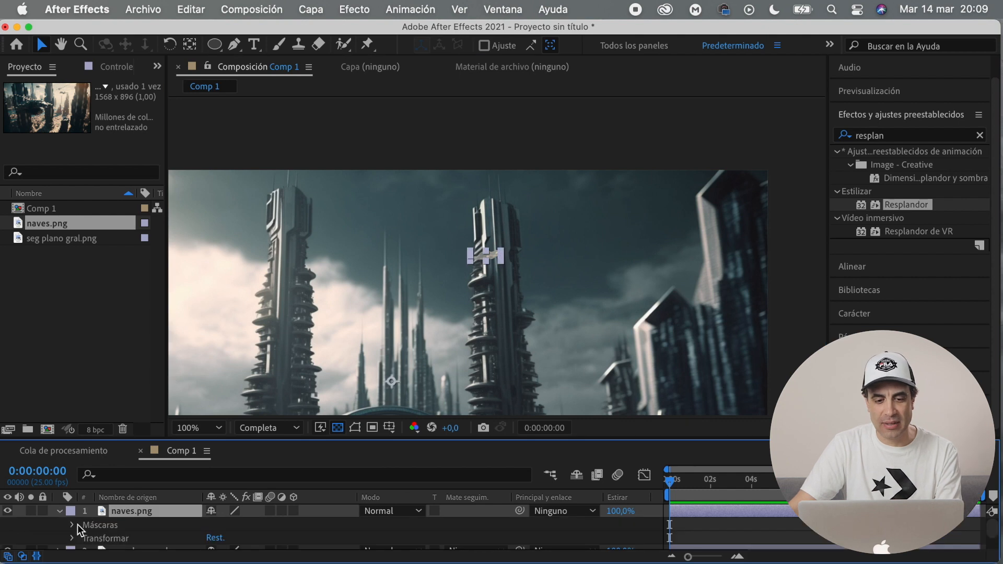
type("2")
key("Return")
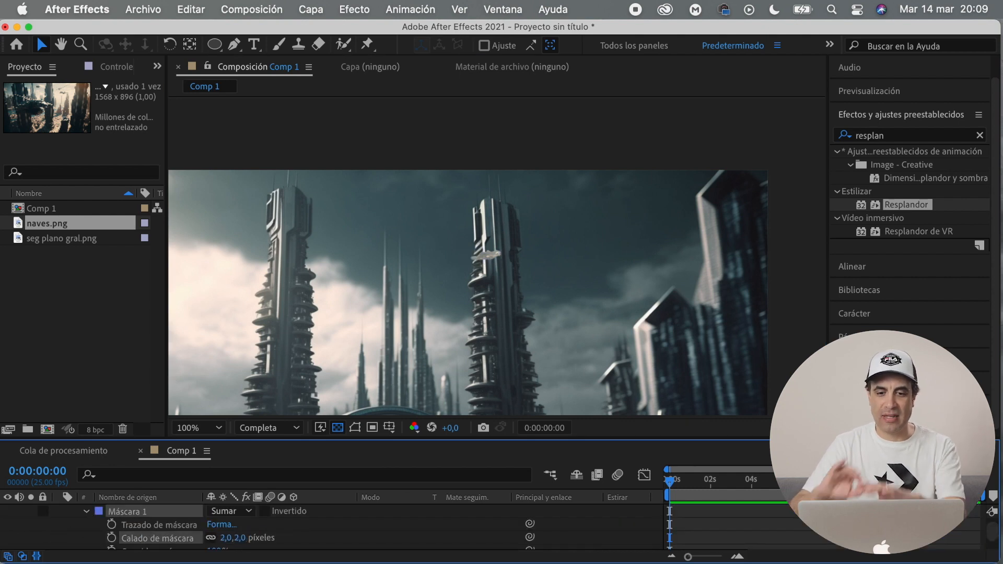
Apply Brillo y contraste to the naves.png layer with Brillo -81 and Contraste 92
scroll(226, 522, "down", 3)
left_click_drag(623, 441, 624, 421)
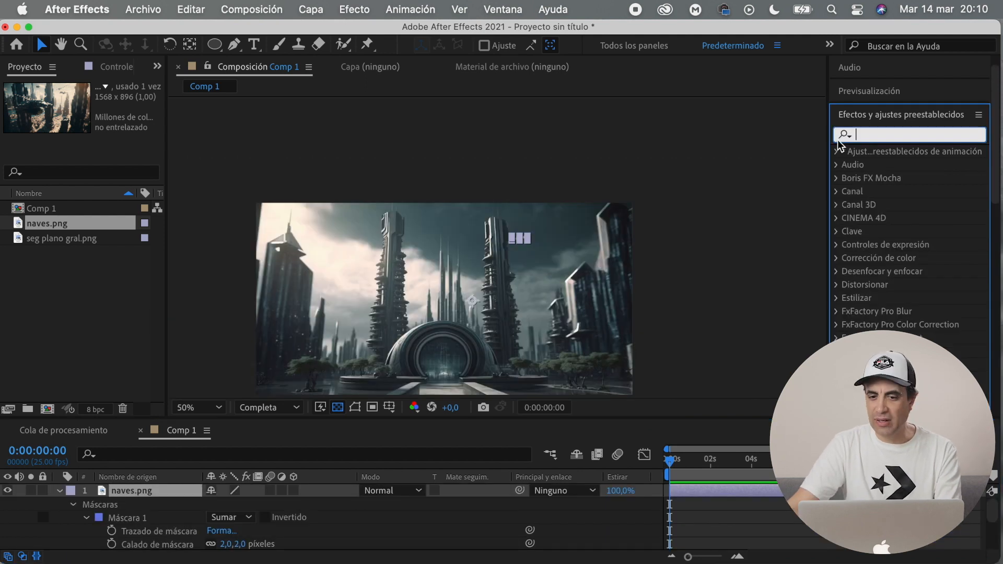
type("brill")
double_click(916, 187)
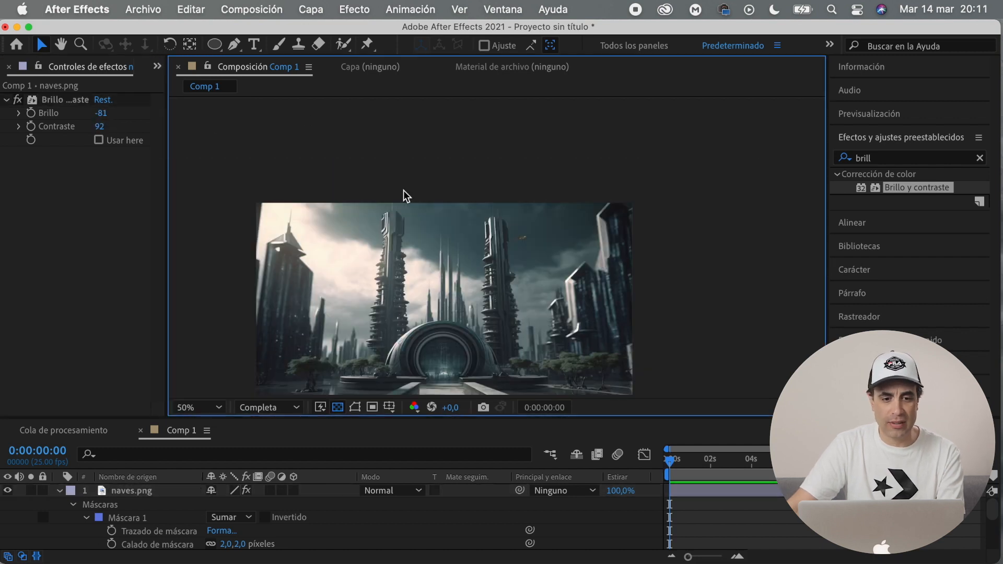
Add the Color de Lumetri effect to the naves.png layer and expand its Corrección básica settings
scroll(403, 196, "up", 4)
scroll(403, 196, "up", 1)
left_click_drag(877, 158, 845, 163)
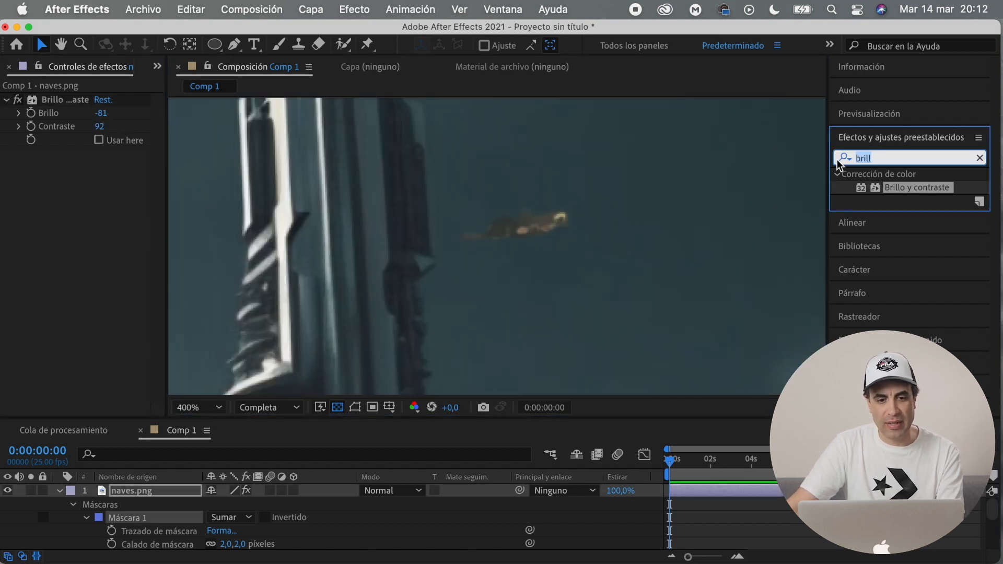
type("lumetr")
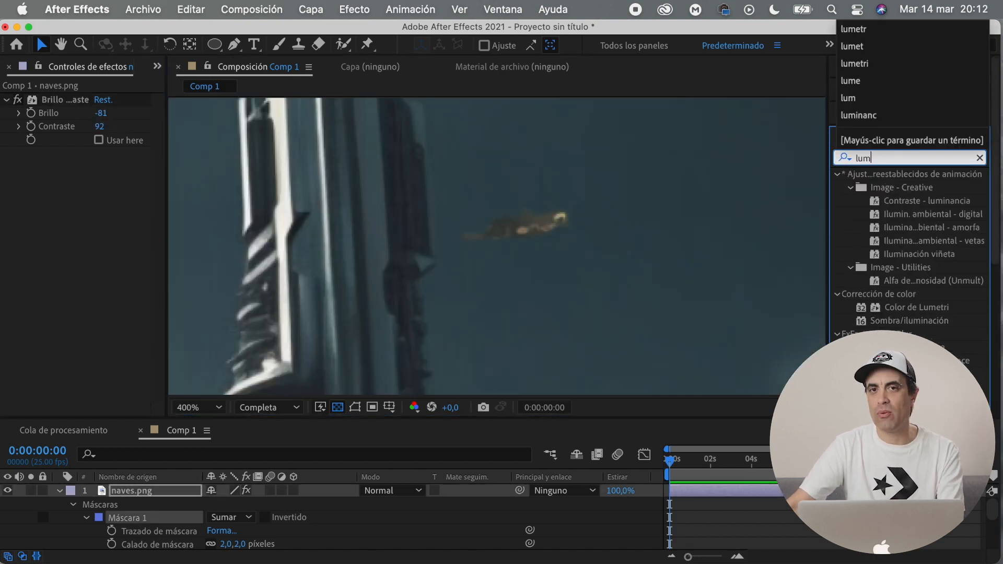
left_click_drag(911, 187, 111, 239)
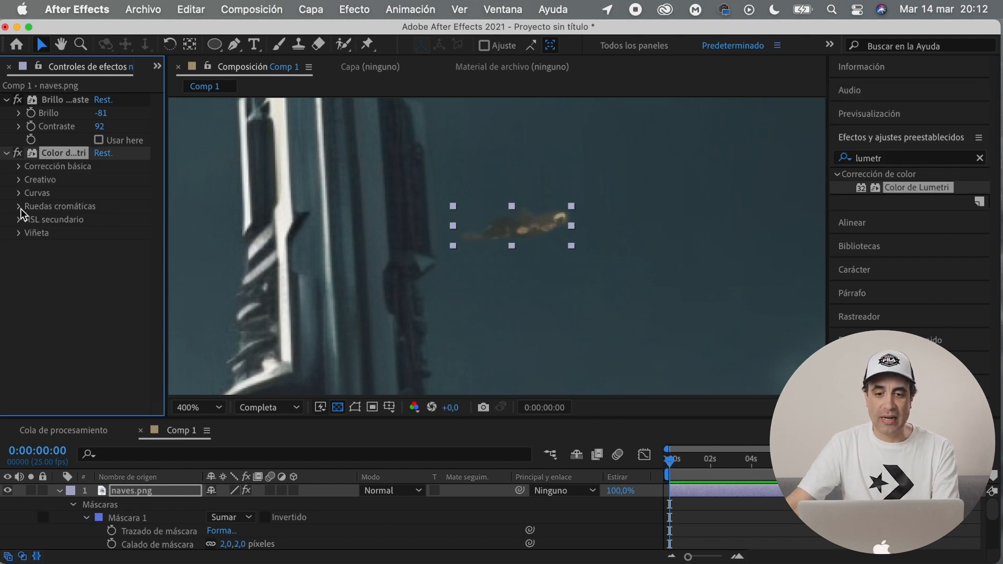
left_click(19, 166)
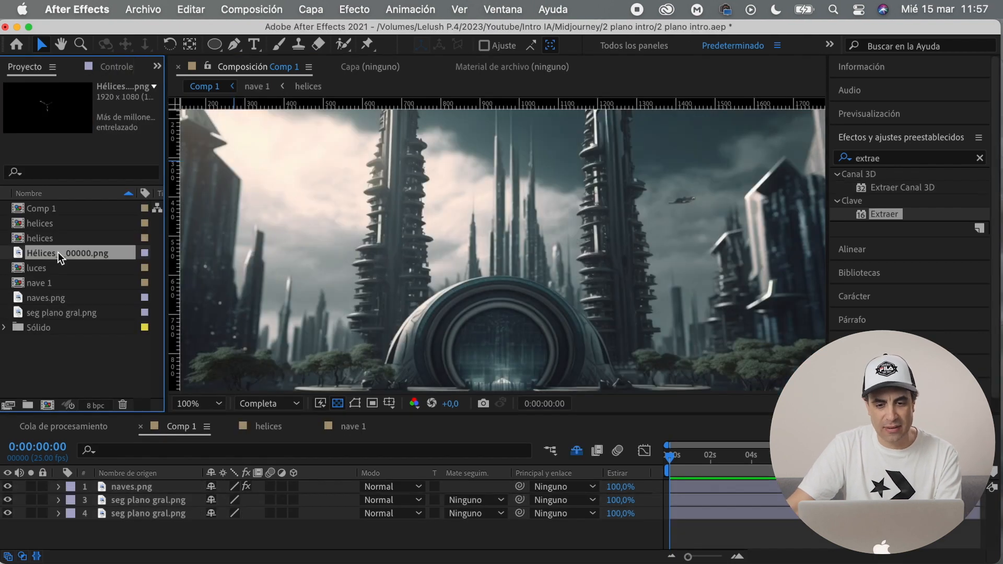
Add Hélices__00000.png as the top layer of Comp 1 and reveal its Rotación property
left_click_drag(58, 252, 83, 488)
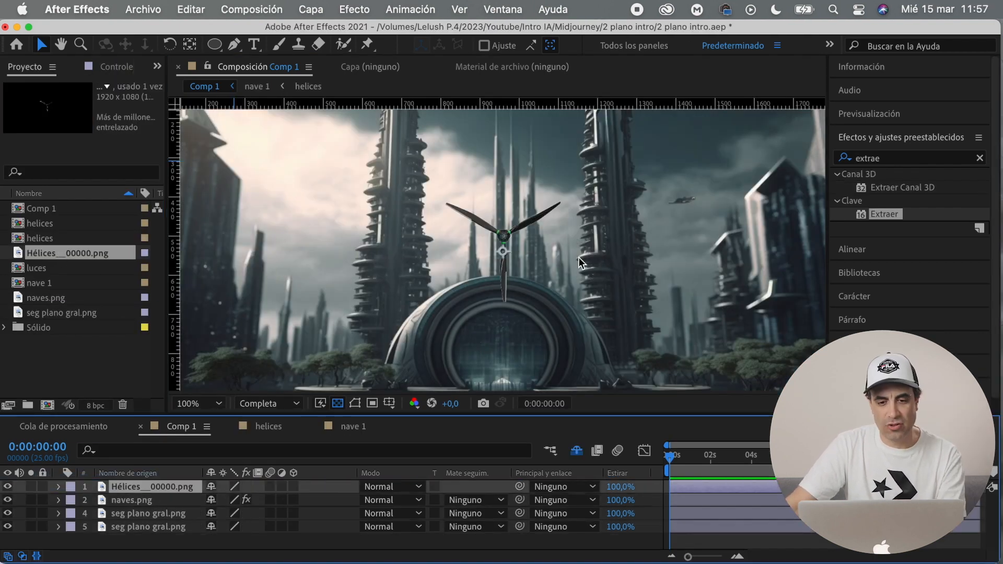
left_click(57, 488)
key("r")
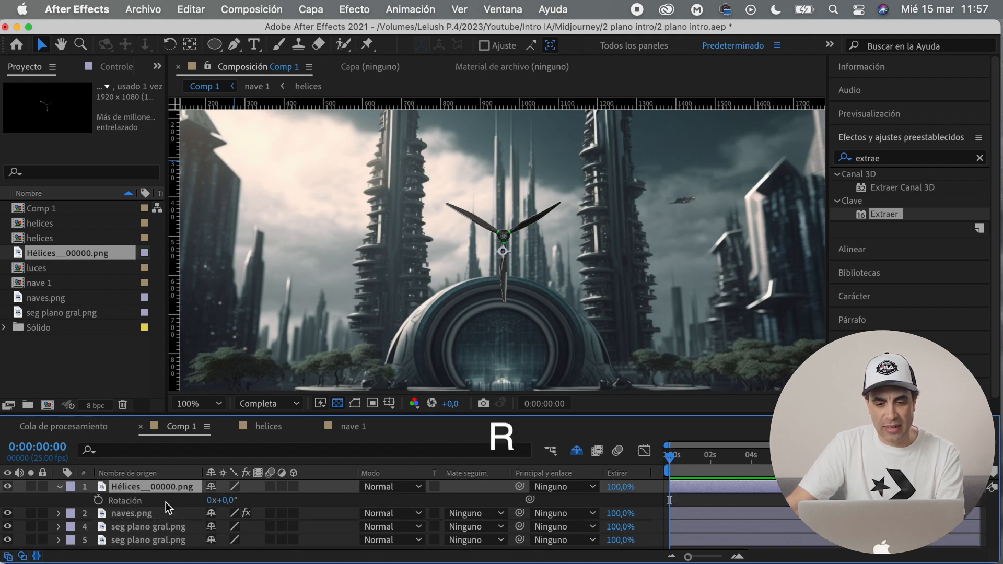
Keyframe the Hélices layer's Rotación from 0° at the start to 1x+41° at 0:00:11:14
left_click(99, 500)
left_click_drag(670, 459, 908, 466)
left_click_drag(232, 501, 263, 501)
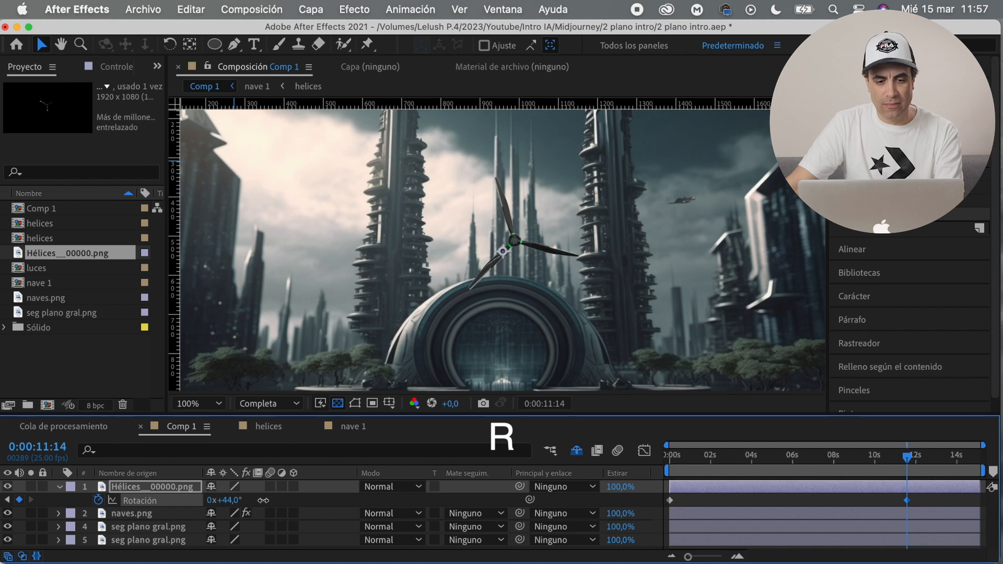
left_click_drag(708, 458, 906, 468)
key("space")
left_click_drag(225, 500, 474, 502)
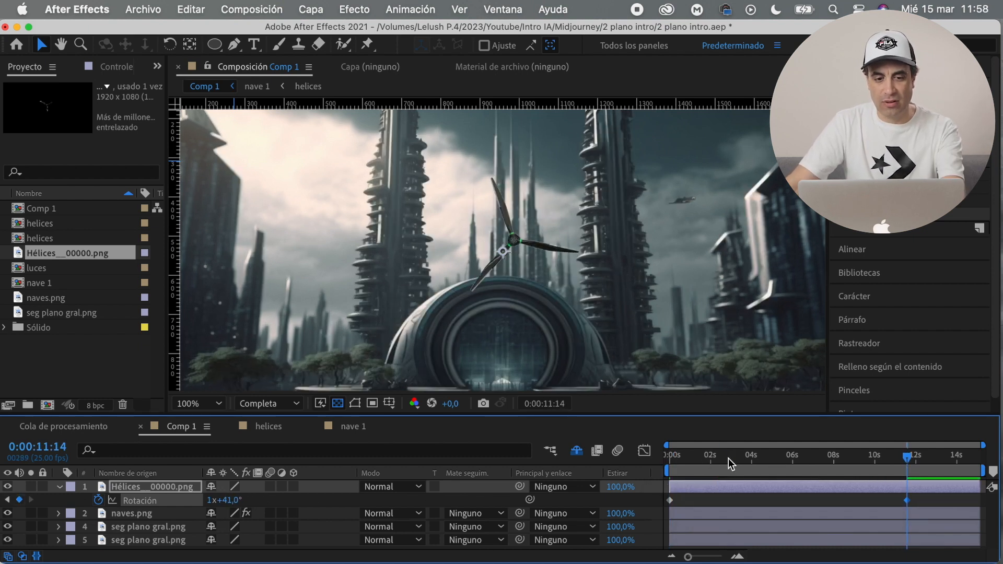
Preview the propeller's rotation and move the layer's anchor point to the centre of its hub
left_click_drag(725, 458, 618, 475)
key("space")
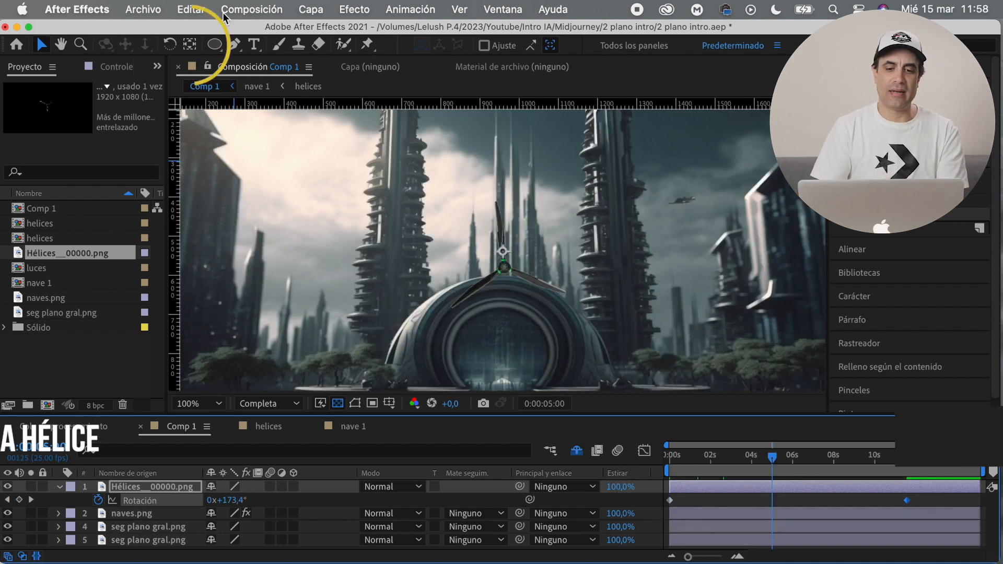
key("y")
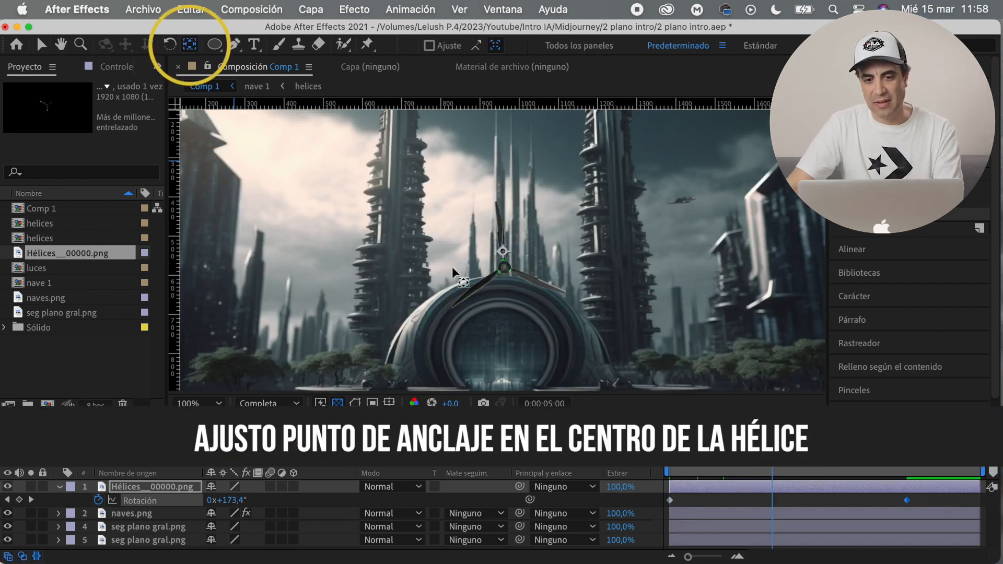
key("space")
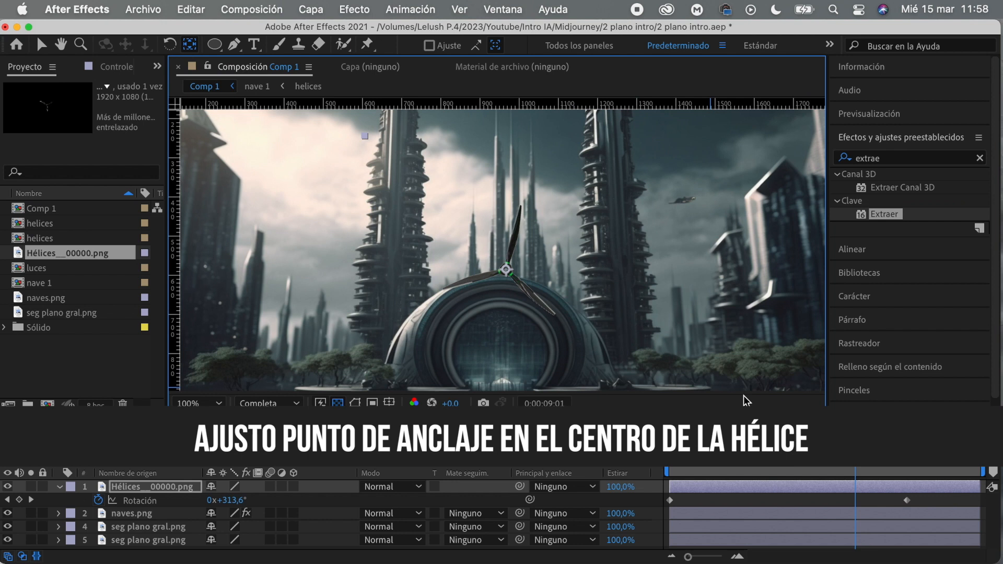
Preview the centred spin from the start and increase the final Rotación keyframe value at 0:00:11:14
left_click_drag(855, 457, 609, 483)
key("space")
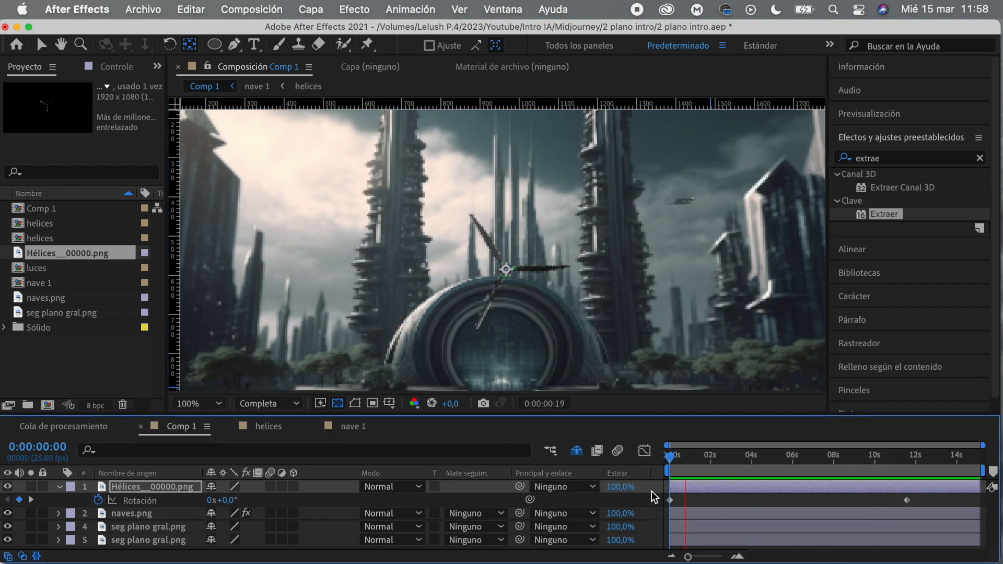
left_click(907, 457)
left_click_drag(230, 501, 276, 508)
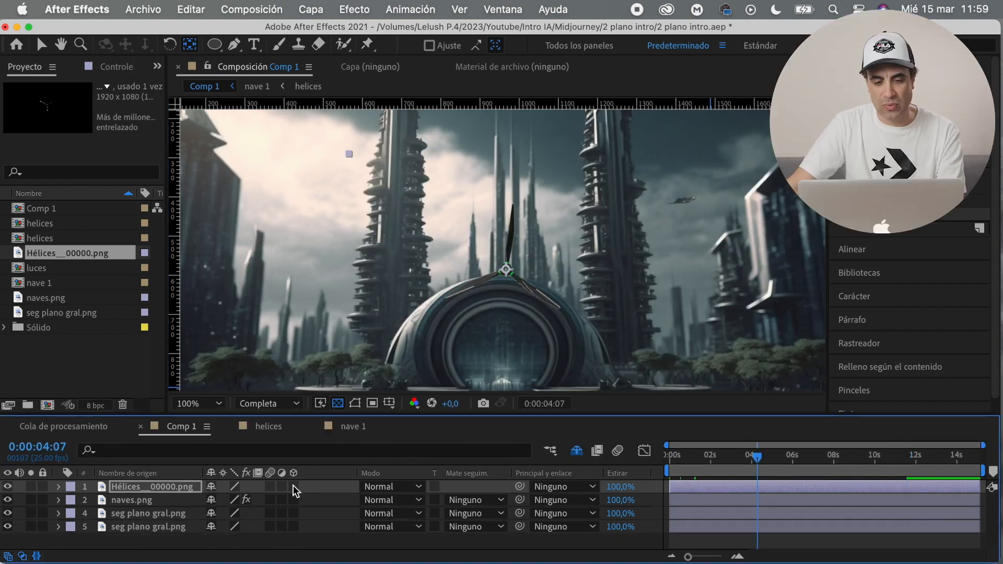
Turn the Hélices layer into a 3D layer, tilt it in perspective and move it over the small ship
left_click(294, 486)
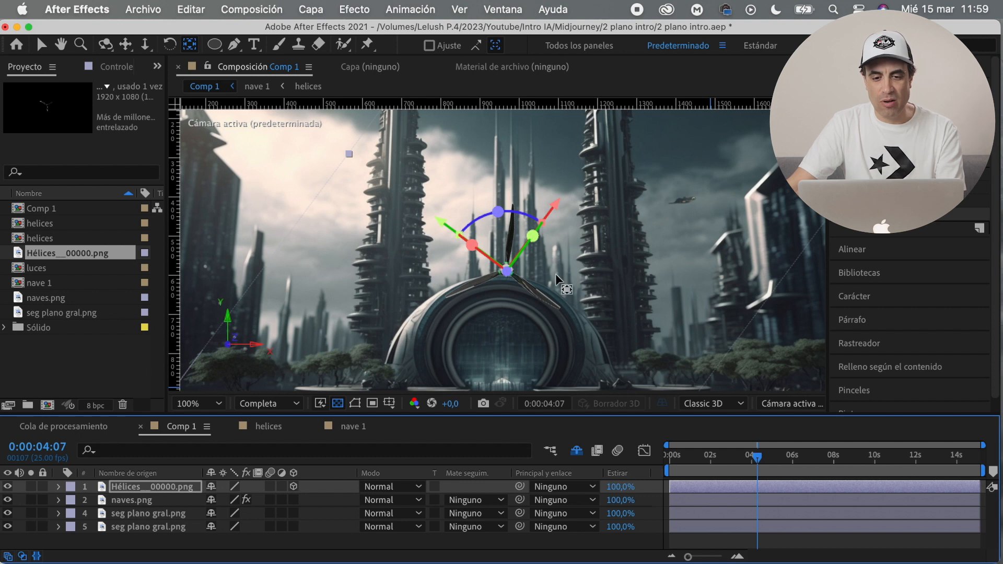
key("v")
left_click_drag(472, 244, 509, 288)
left_click_drag(558, 264, 558, 283)
left_click_drag(575, 229, 736, 126)
left_click_drag(704, 228, 716, 243)
Scale down the Hélices layer to suit the small ship and fine-tune its position along the Z axis
key("s")
mouse_move(227, 500)
left_mouse_down()
mouse_move(197, 500)
mouse_move(224, 500)
left_mouse_up()
left_click_drag(714, 243, 724, 258)
left_click(63, 489)
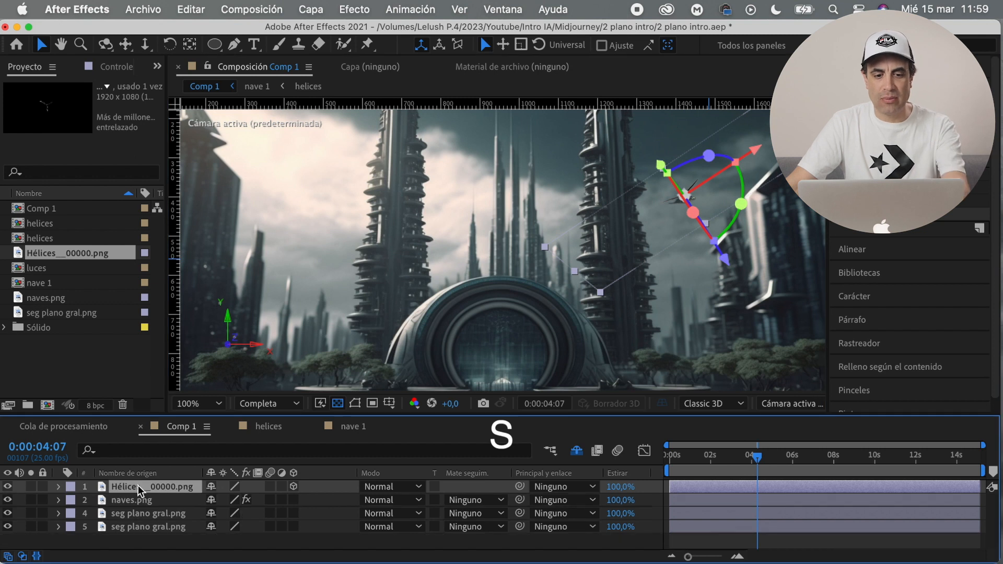
Place the Hélices layer below naves.png and nudge the propeller along its Z axis to align it with the ship
left_click_drag(139, 487, 141, 507)
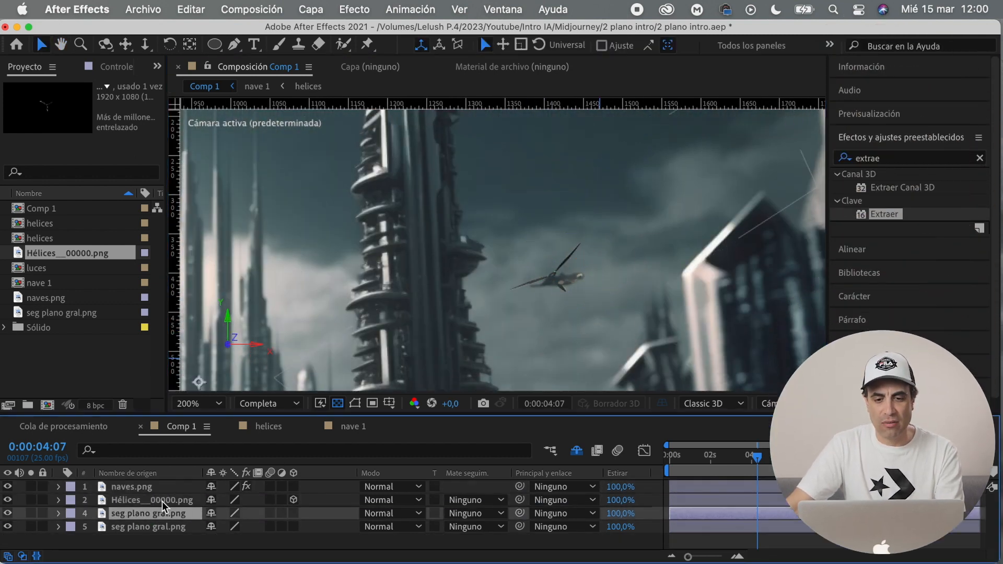
left_click(163, 501)
left_click_drag(592, 337, 595, 342)
left_click(156, 513)
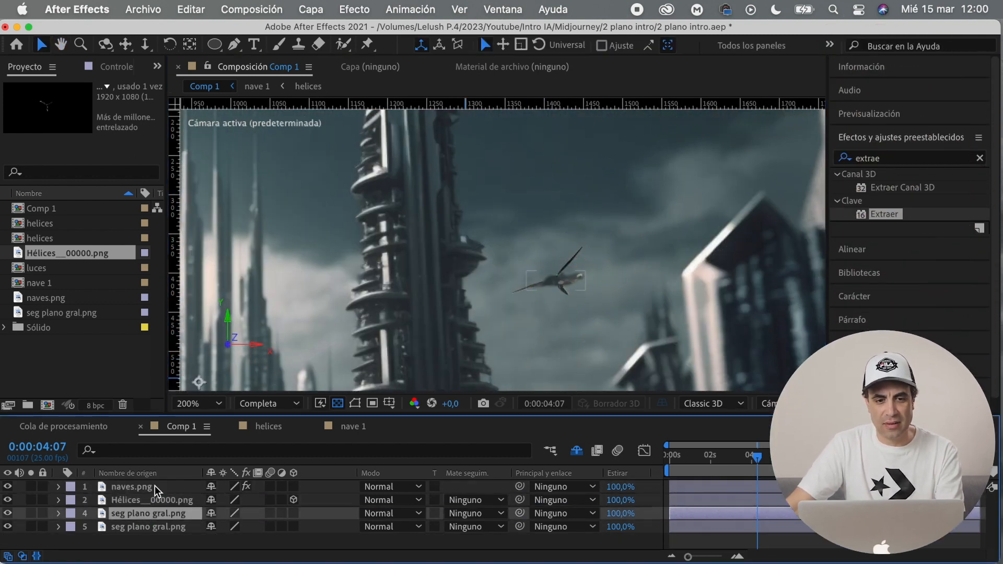
Apply Desenfoque gaussiano to the Hélices layer with a Desenfoque value of 20,5
left_click(155, 500)
left_click(882, 158)
type("gau")
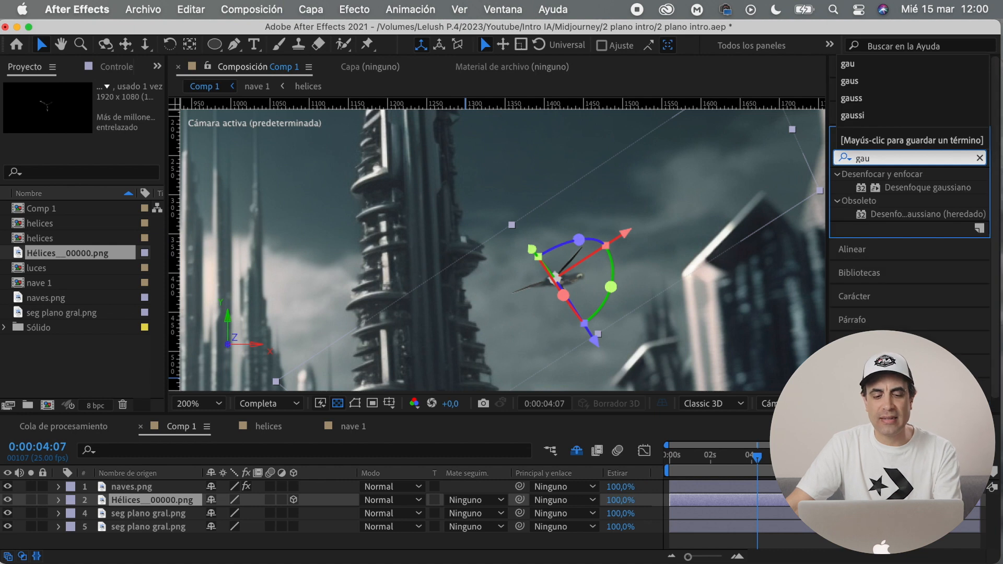
double_click(927, 187)
left_click_drag(101, 114, 142, 114)
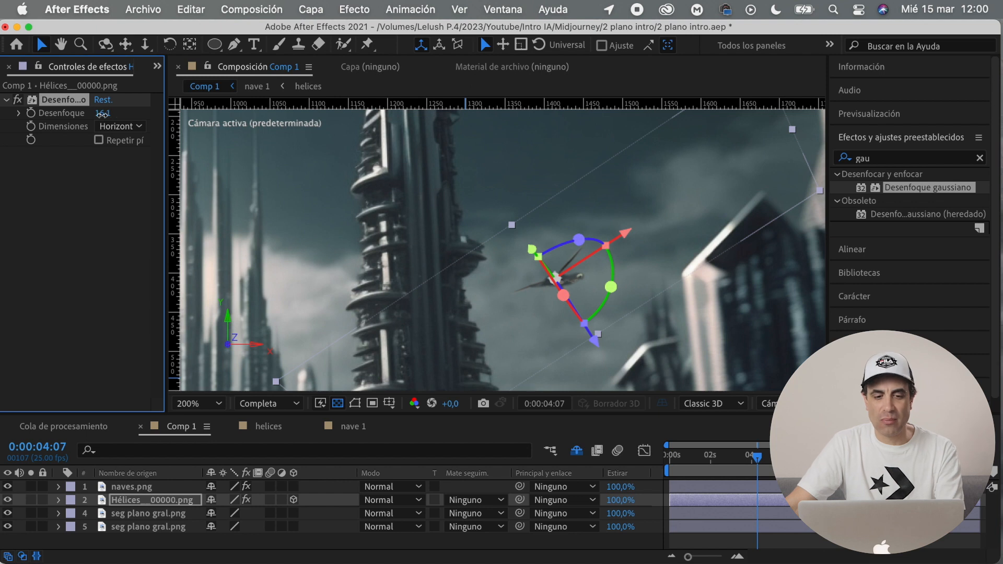
left_click(184, 513)
left_click(120, 113)
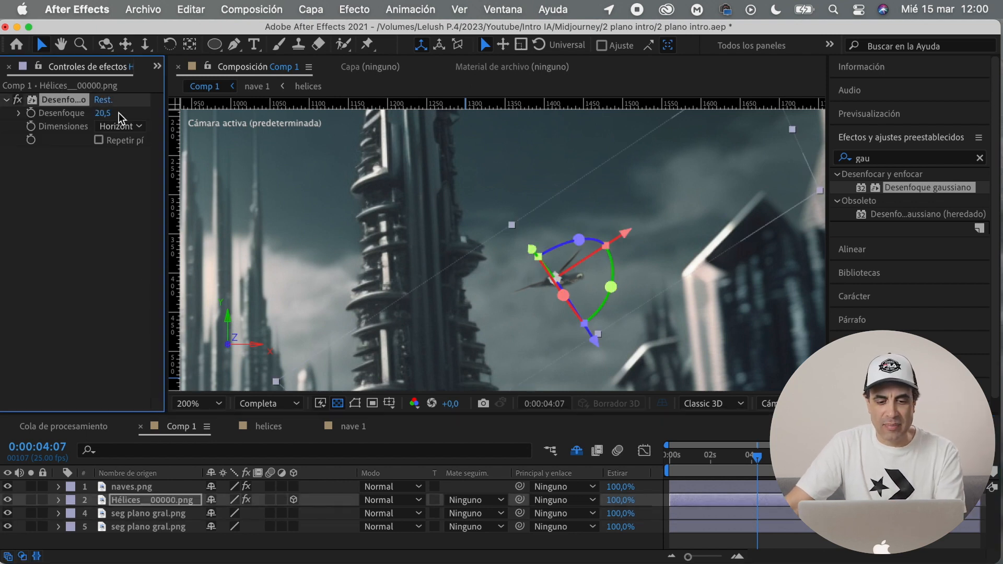
Preview the blurred propeller on the ship and enable motion blur for the Hélices layer
left_click(159, 528)
key("space")
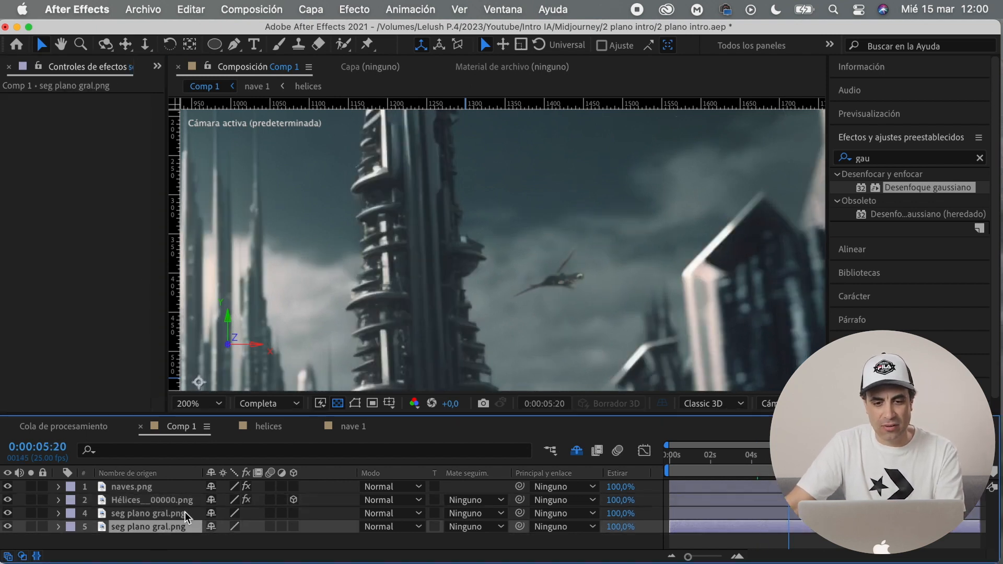
left_click(171, 502)
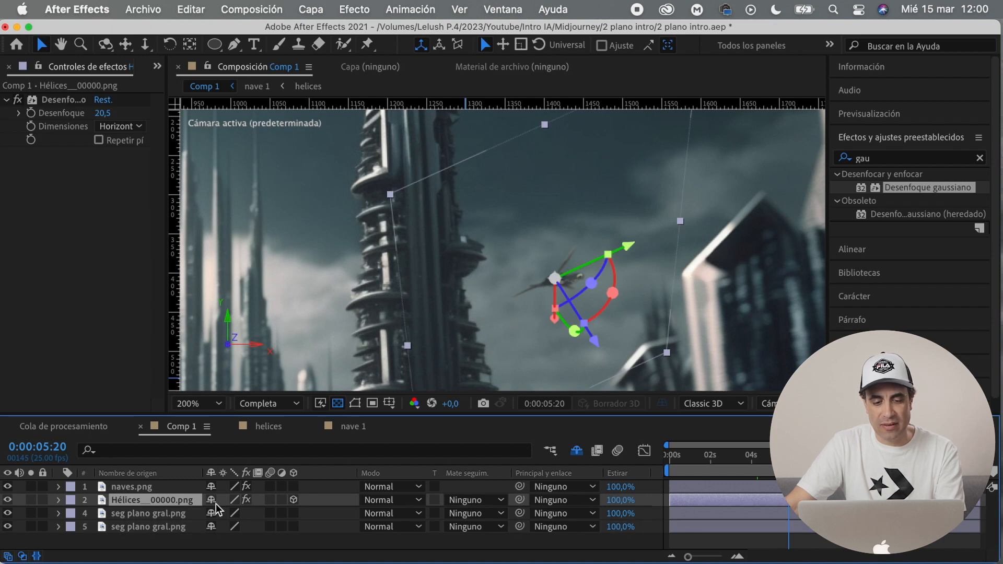
left_click(271, 500)
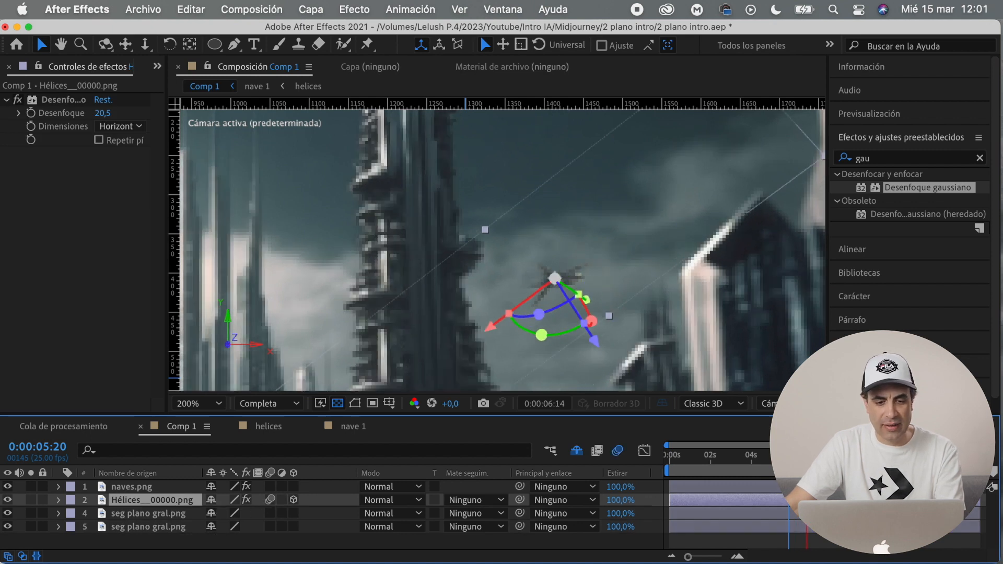
Precompose the naves.png and Hélices layers into a composition named Nave con hélices
left_click(166, 487)
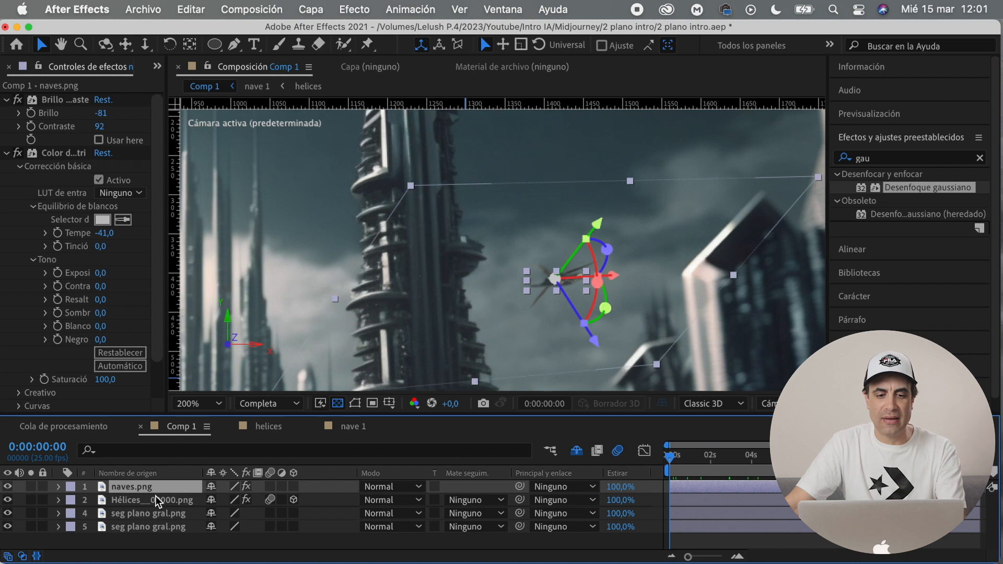
right_click(189, 490)
left_click(220, 470)
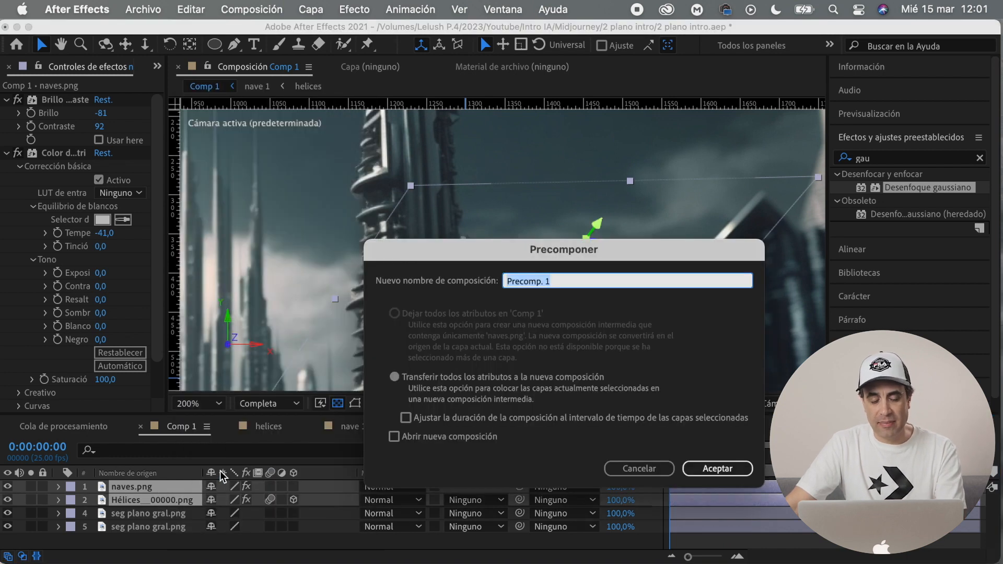
type("Nave con hélices")
key("Return")
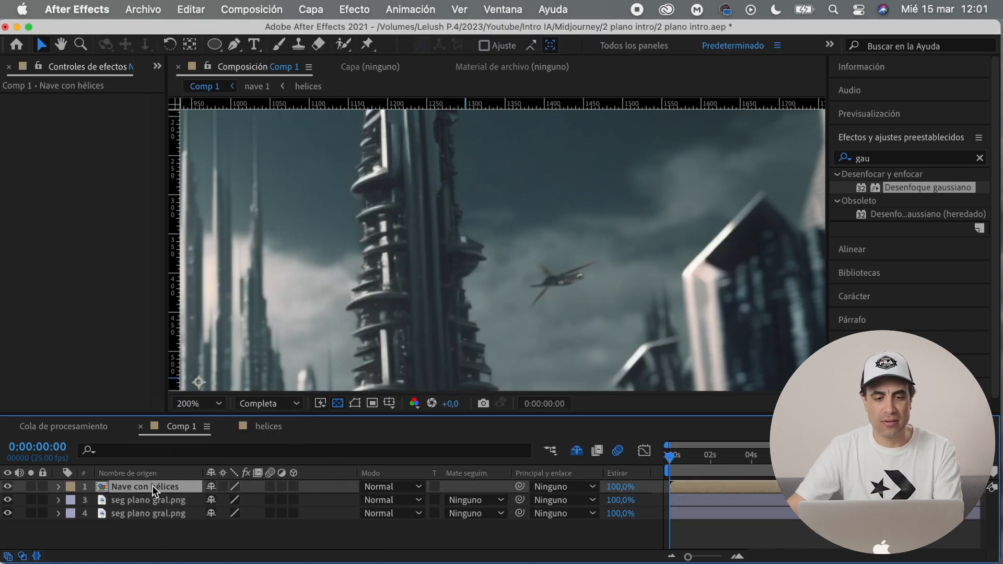
Open the Nave con hélices composition and create a 1920 × 1080 solid in the dark colour sampled from the ship's hull
double_click(153, 488)
scroll(604, 291, "down", 2)
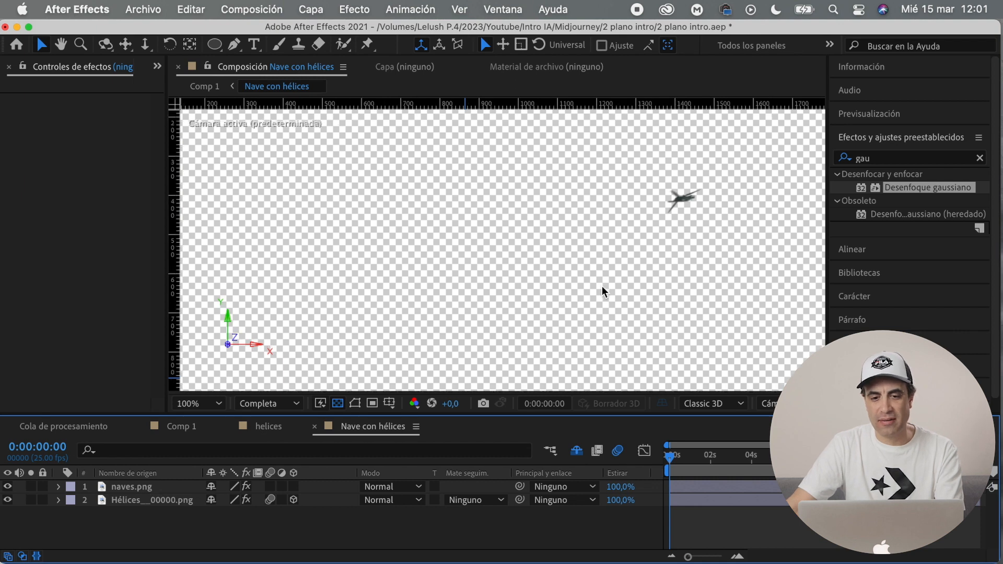
scroll(653, 245, "up", 5)
right_click(162, 519)
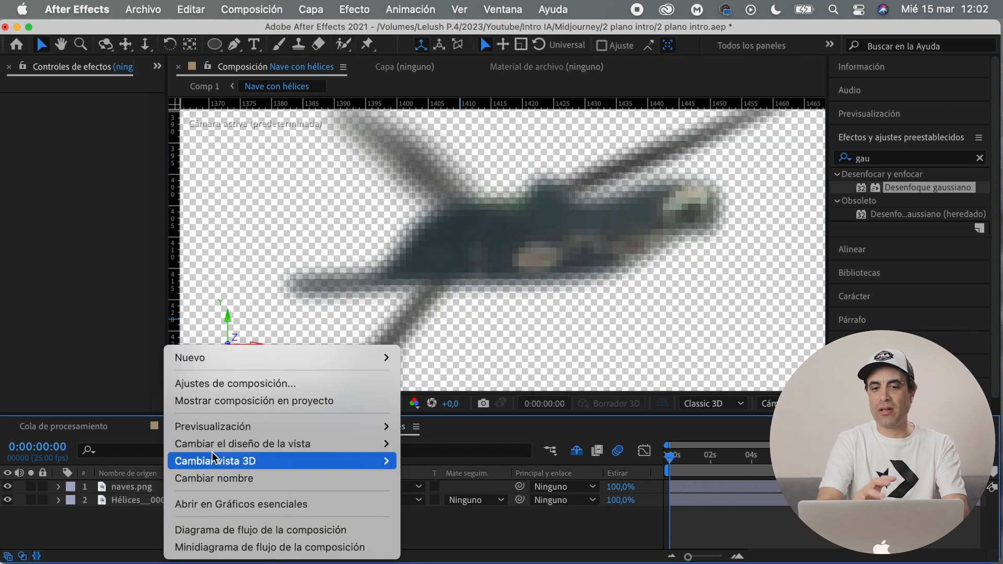
mouse_move(366, 358)
left_click(426, 400)
left_click(188, 500)
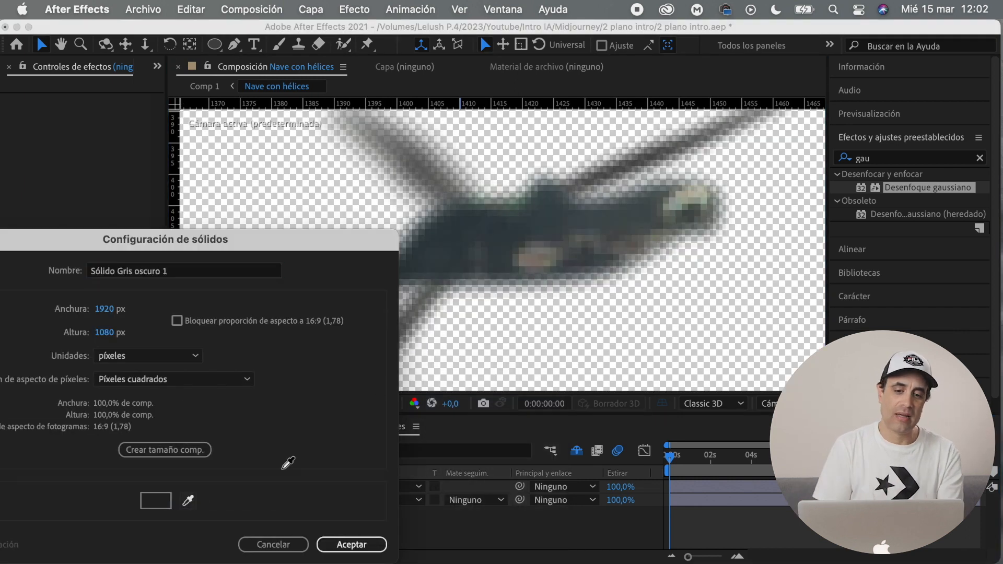
left_click(505, 254)
left_click(351, 544)
Mask the dark solid with the Pen tool so it covers the ship's window lights, and duplicate it
left_click(6, 486)
key("g")
left_click(56, 486)
left_click(57, 486)
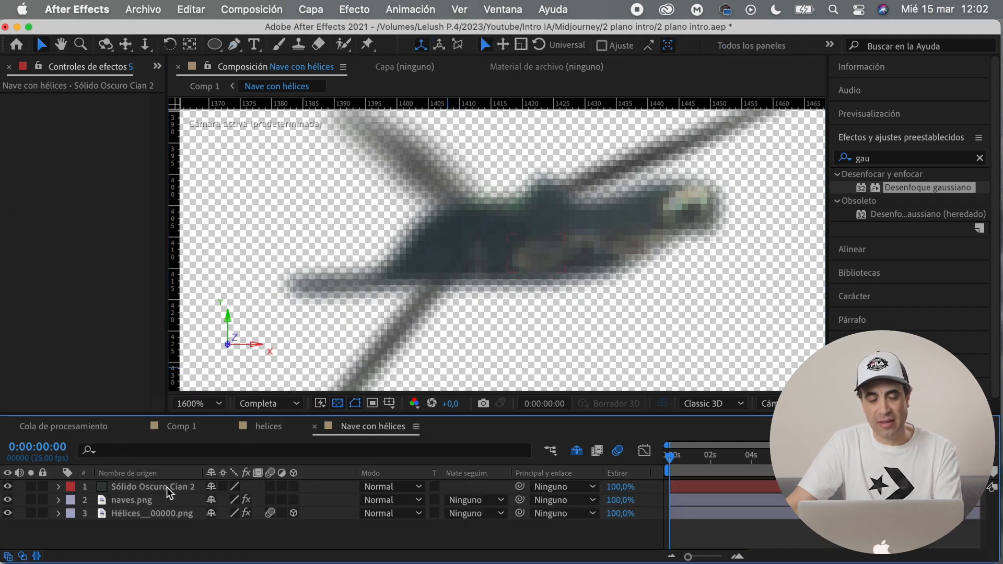
key("super+d")
Create a yellow solid for the ship's lights, place its shape on the hull, and animate it with a wiggle expression
left_click(426, 400)
left_click(166, 505)
left_click(772, 248)
left_click(944, 220)
left_click(351, 544)
left_click_drag(532, 252, 543, 262)
left_click(129, 530, "alt")
type("wiggle")
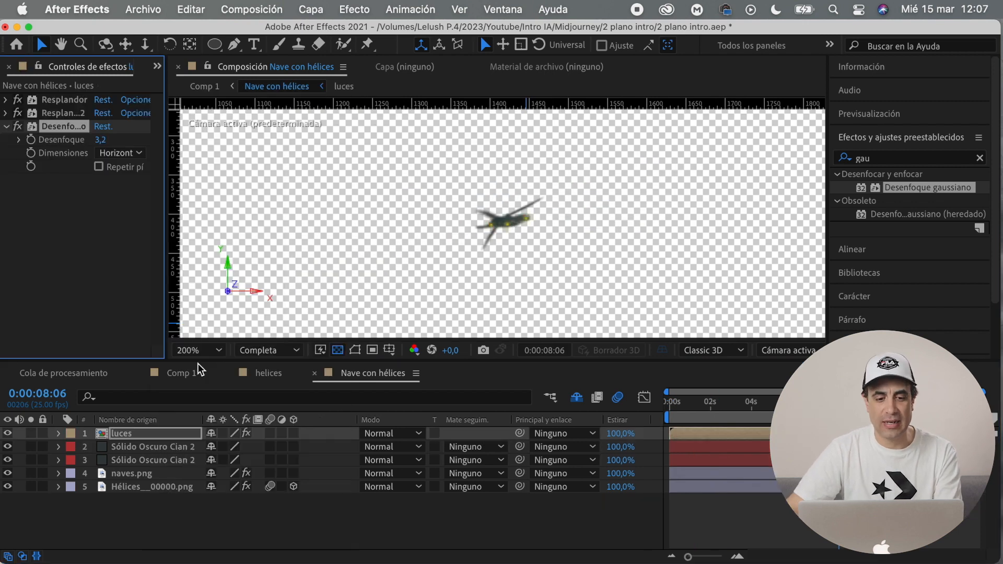
Add the expression wiggle(1,05) to Posición of the Nave con hélices layer in Comp 1 and preview the motion
left_click(193, 374)
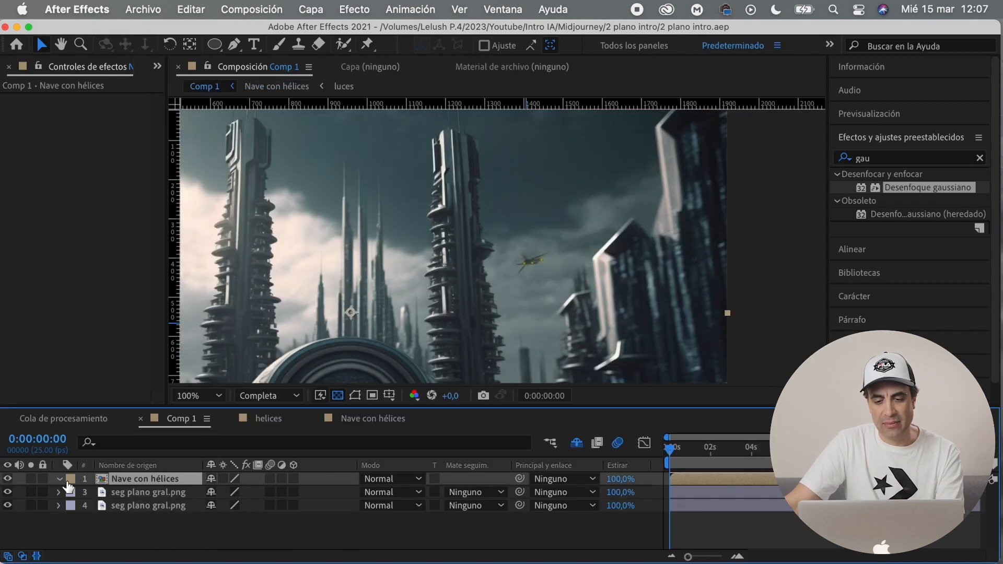
left_click(59, 479)
left_click(72, 494)
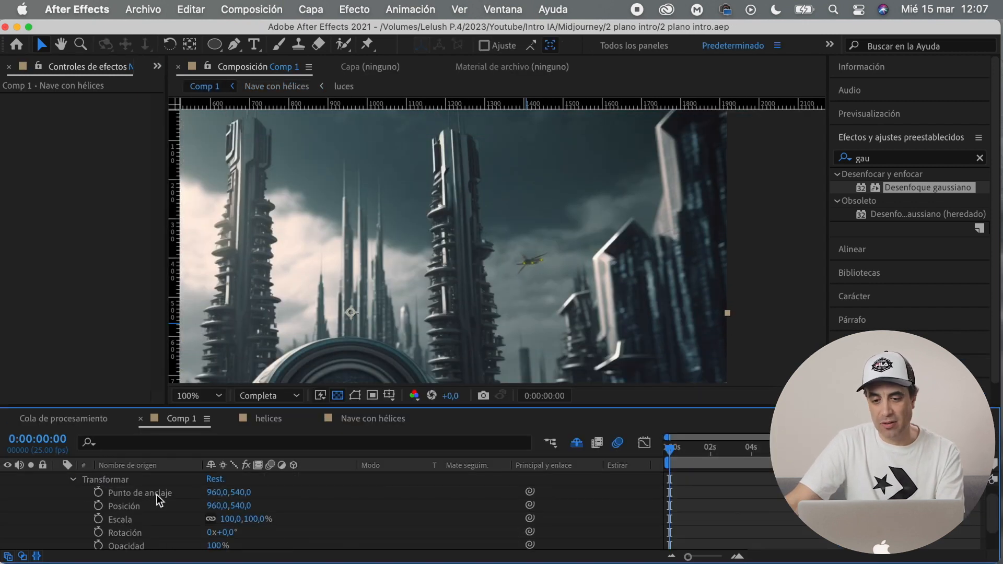
left_click(98, 506, "alt")
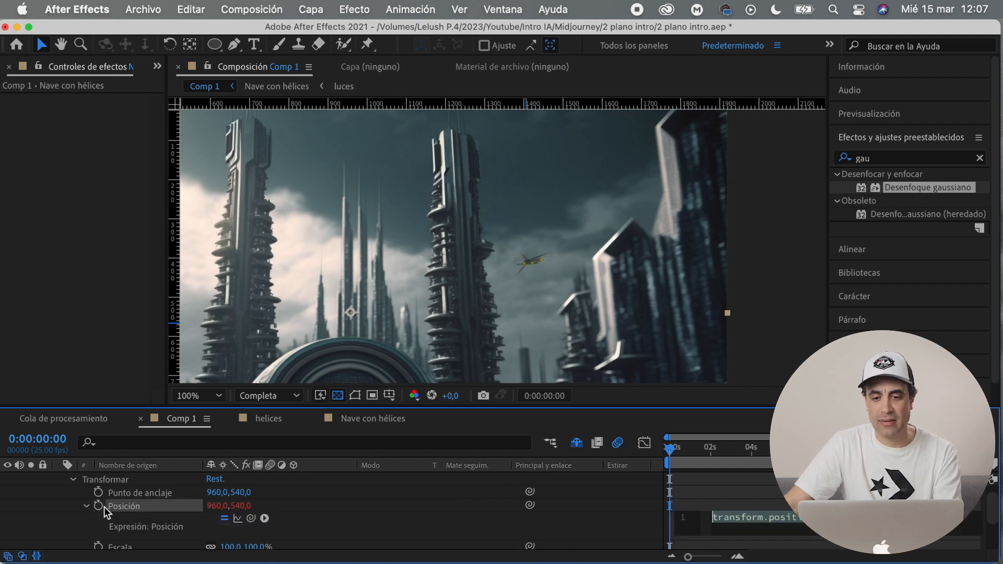
type("wiggle(1)")
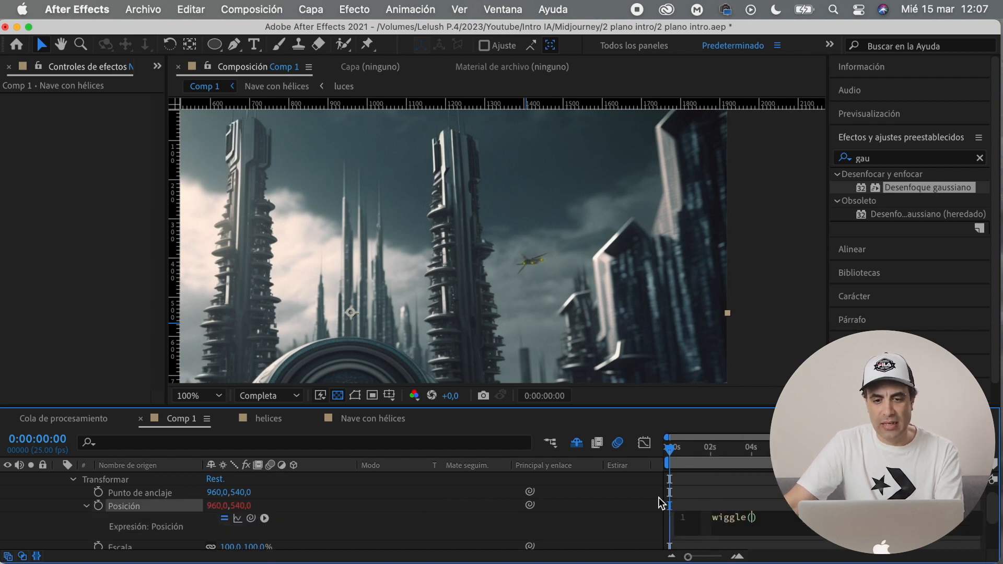
type(",05")
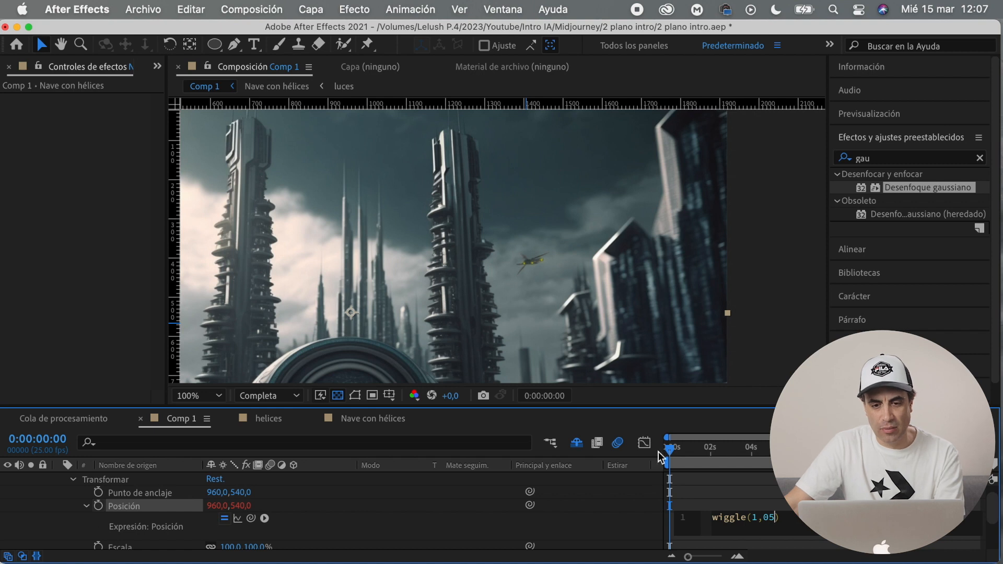
left_click(672, 452)
key("space")
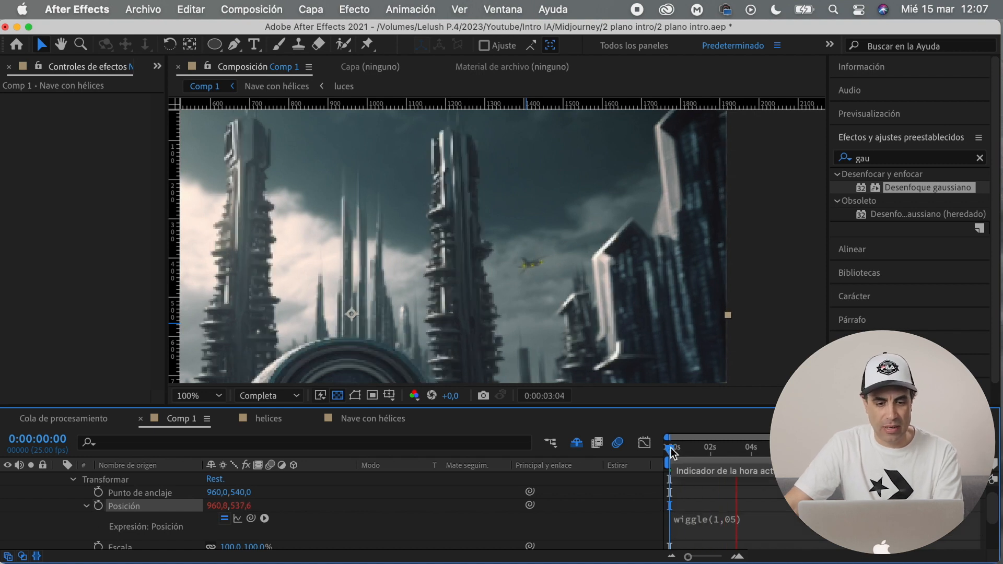
key("space")
Keyframe the ship's Posición from the large building at the start to a point farther left at about 10 seconds
scroll(26, 509, "up", 5)
left_click(59, 479)
left_click_drag(804, 450, 669, 459)
left_click(58, 479)
left_click_drag(530, 262, 631, 238)
left_click_drag(670, 451, 872, 455)
left_click_drag(627, 248, 415, 270)
left_click_drag(872, 451, 663, 457)
Preview the ship's flight and shift its starting position farther right, over the large building
key("space")
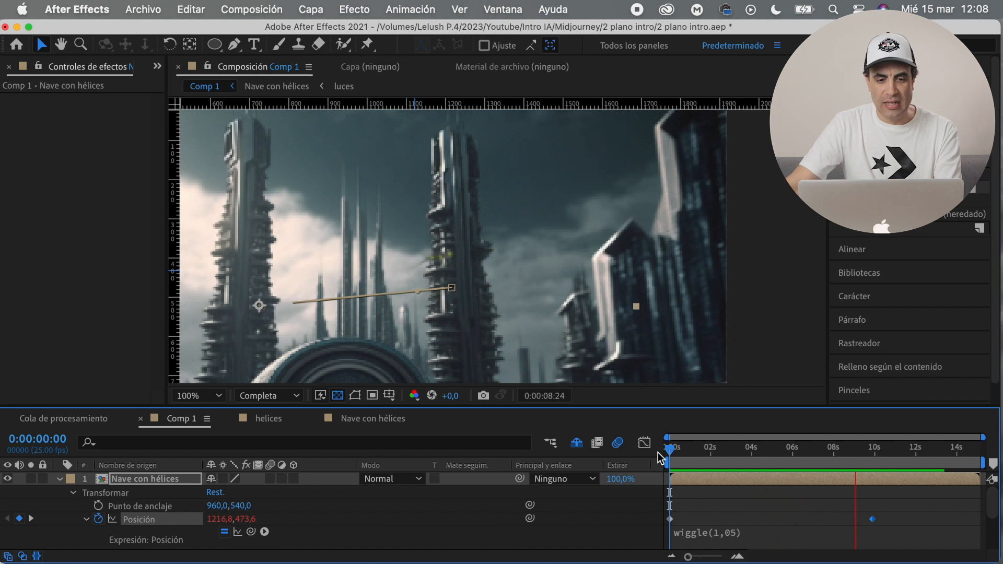
key("space")
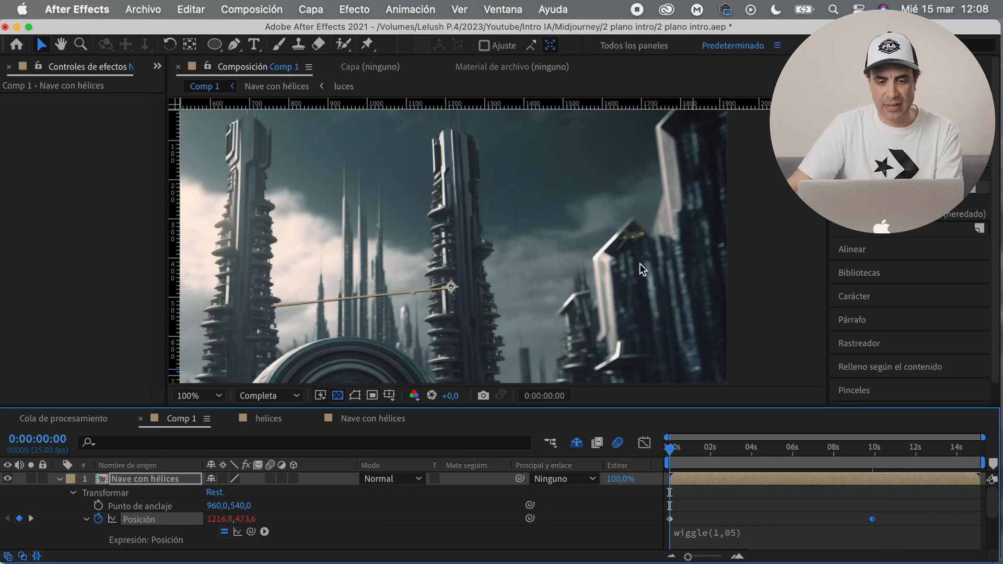
key("space")
mouse_move(666, 454)
left_mouse_down()
mouse_move(899, 459)
mouse_move(670, 459)
left_mouse_up()
key("space")
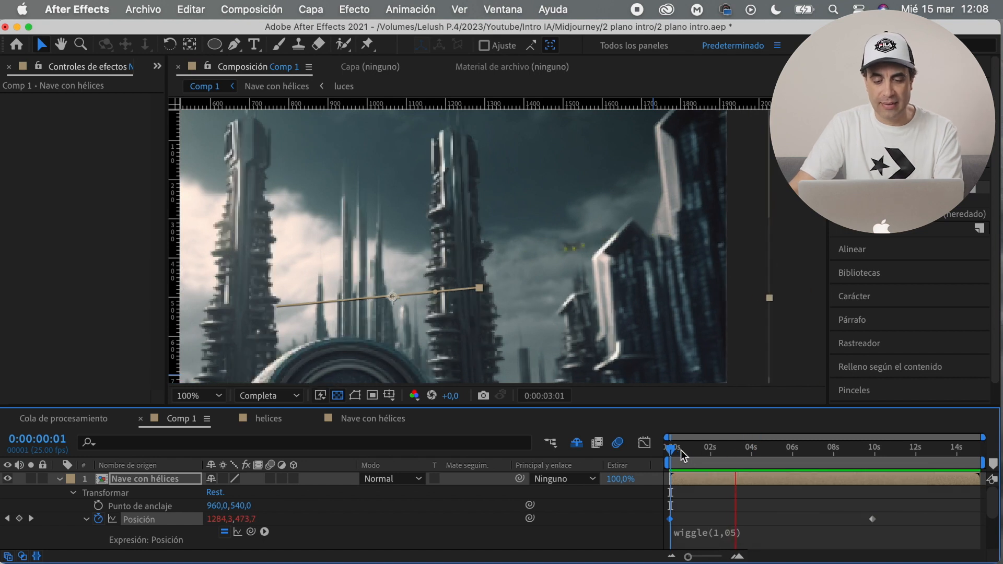
key("space")
Keyframe the ship's Escala at 85% at the start and 100% at about 10 seconds
scroll(275, 517, "down", 3)
left_click(98, 520)
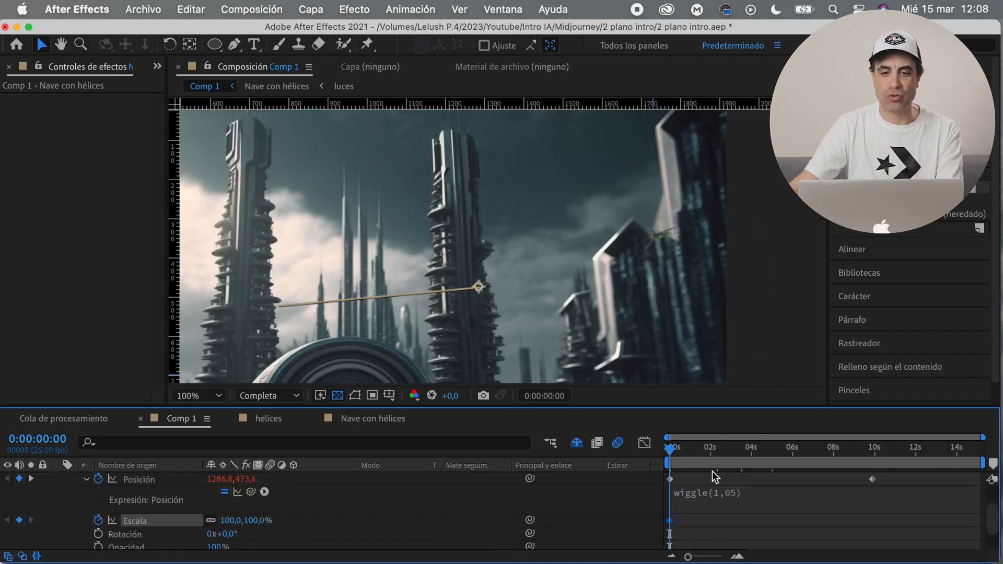
left_click_drag(253, 528, 250, 530)
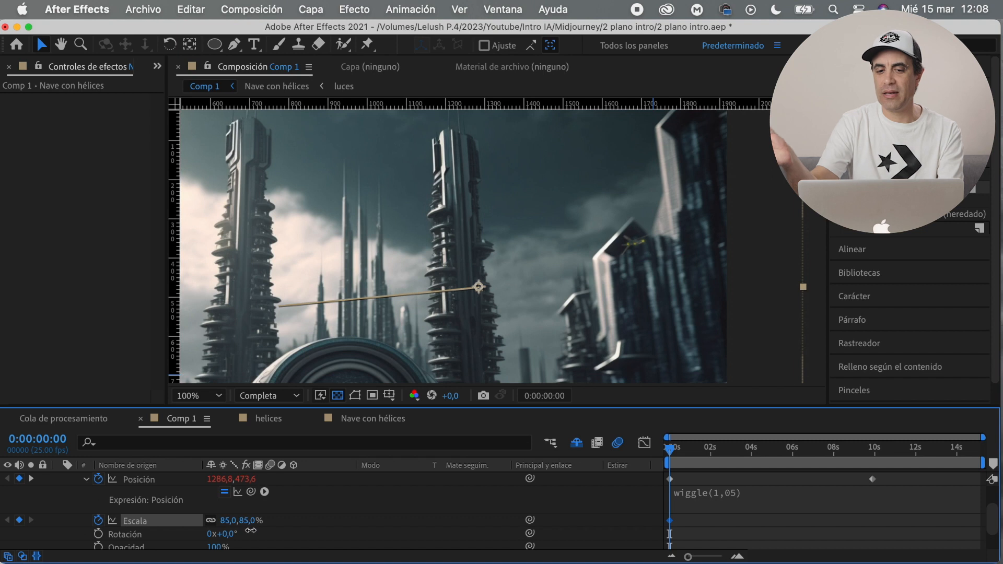
left_click(874, 452)
left_click(246, 522)
type("100")
key("Return")
left_click_drag(872, 452, 647, 459)
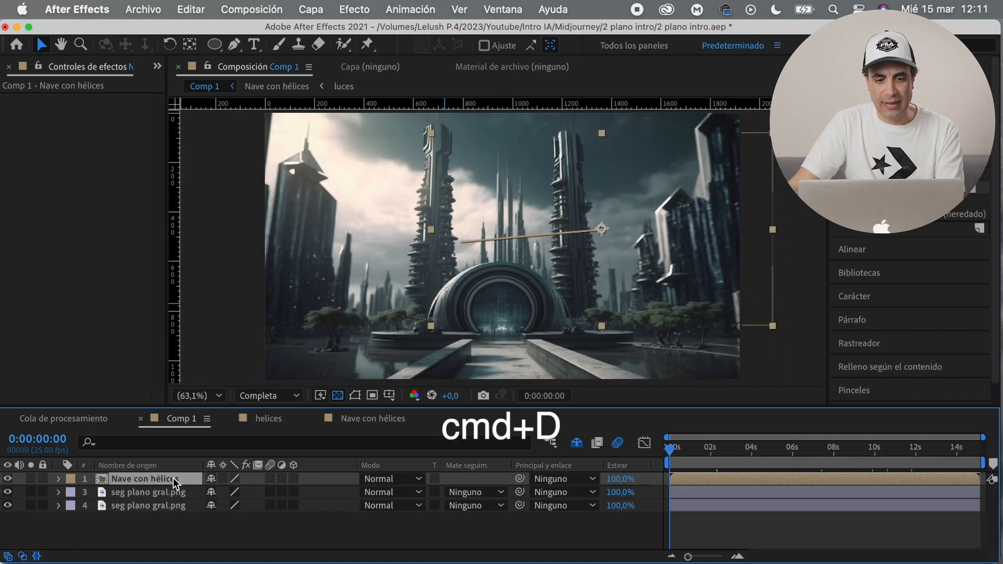
Duplicate the Nave con hélices layer and name the copy Nave con hélices 2
key("super+d")
key("Return")
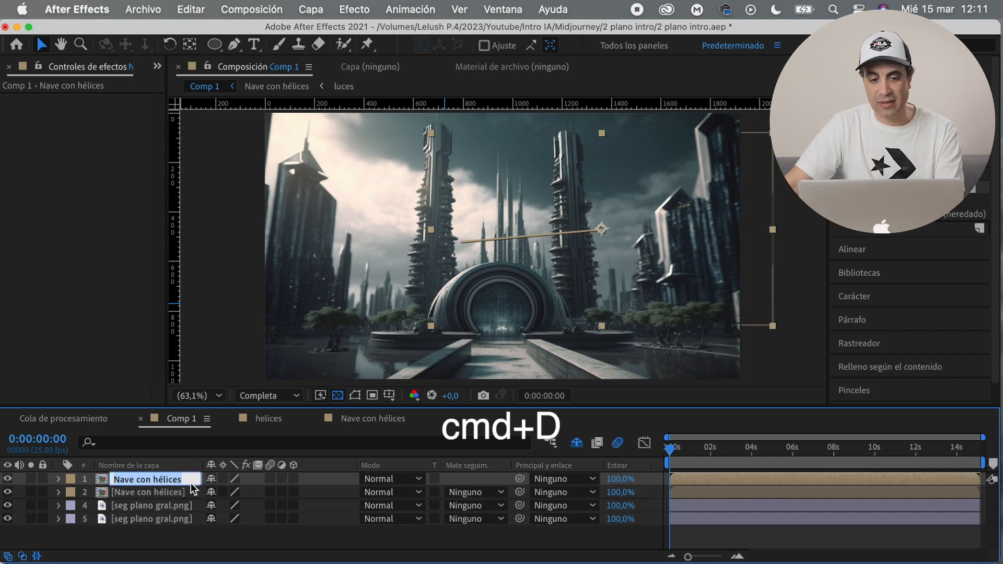
type("2")
key("Return")
Remove the Posición and Escala keyframes from Nave con hélices 2 and return to the start of the timeline
left_click(59, 479)
left_click(73, 493)
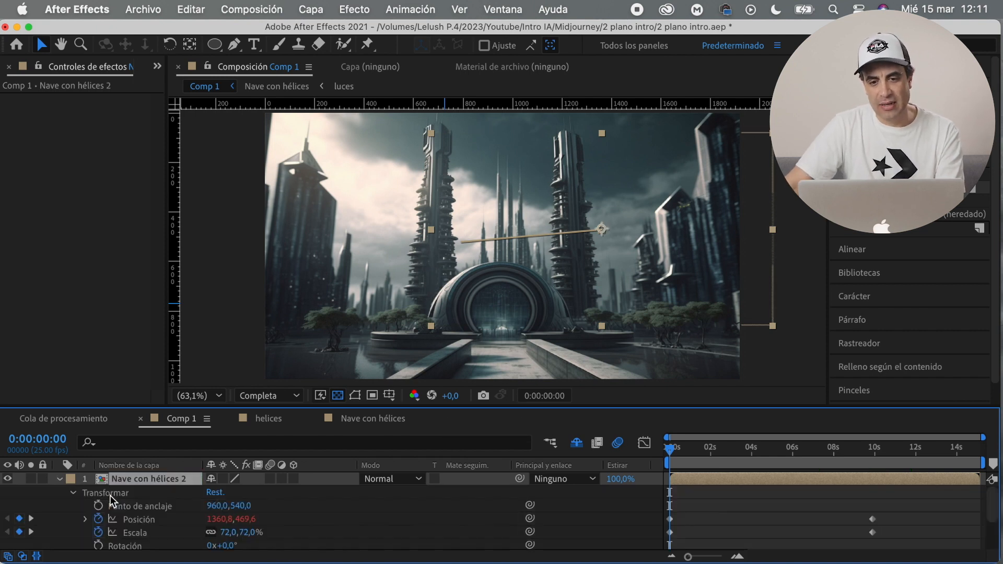
left_click(98, 518)
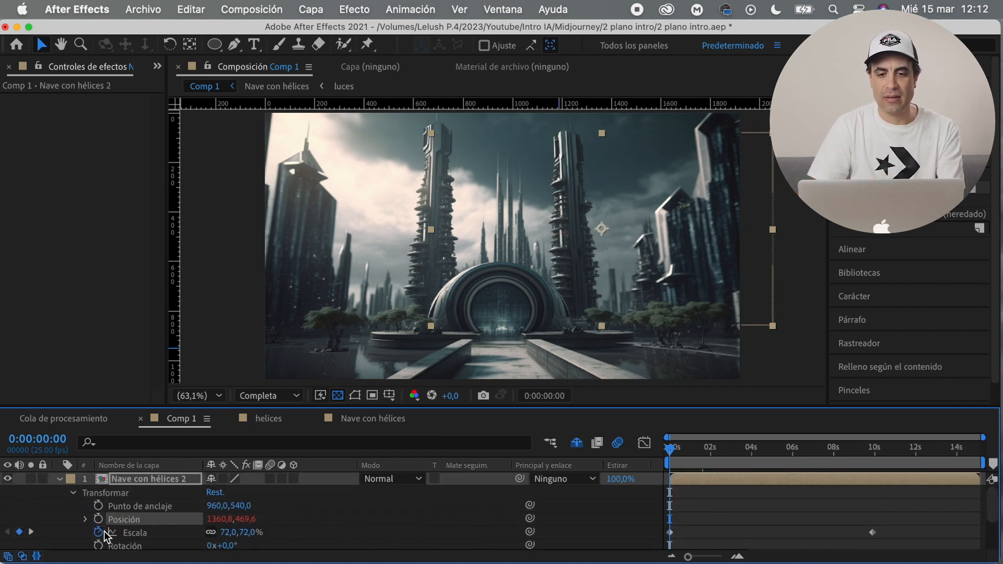
left_click(99, 533)
left_click_drag(670, 453, 643, 460)
Flip Nave con hélices 2 horizontally and move the ship left, beside the central building's right-hand tower
left_click(178, 480)
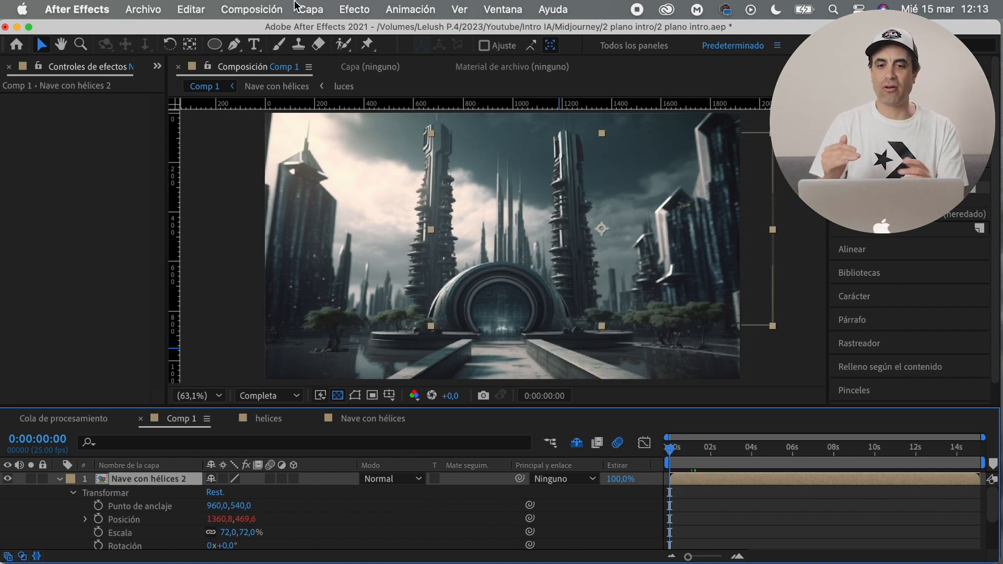
left_click(311, 10)
mouse_move(393, 203)
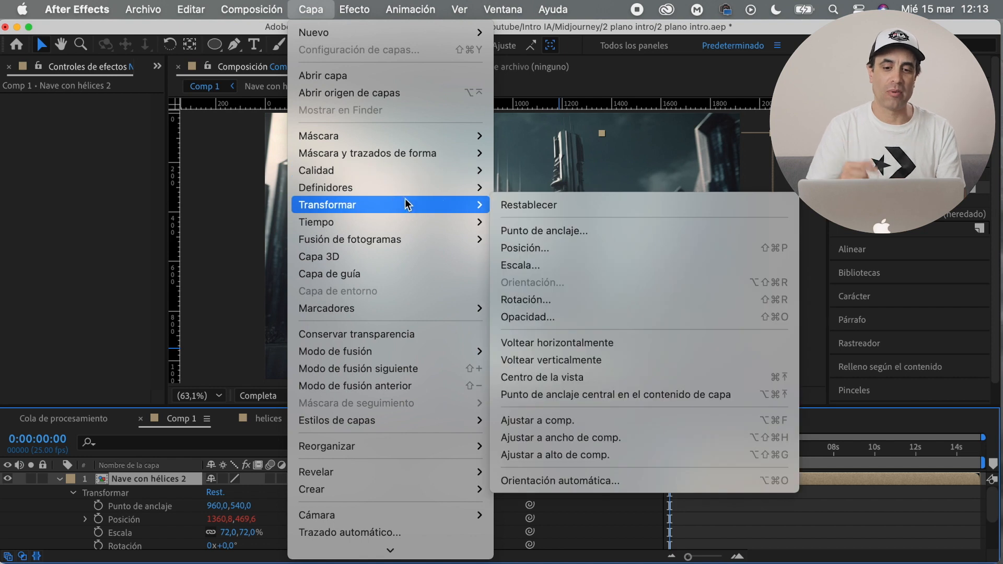
left_click(610, 346)
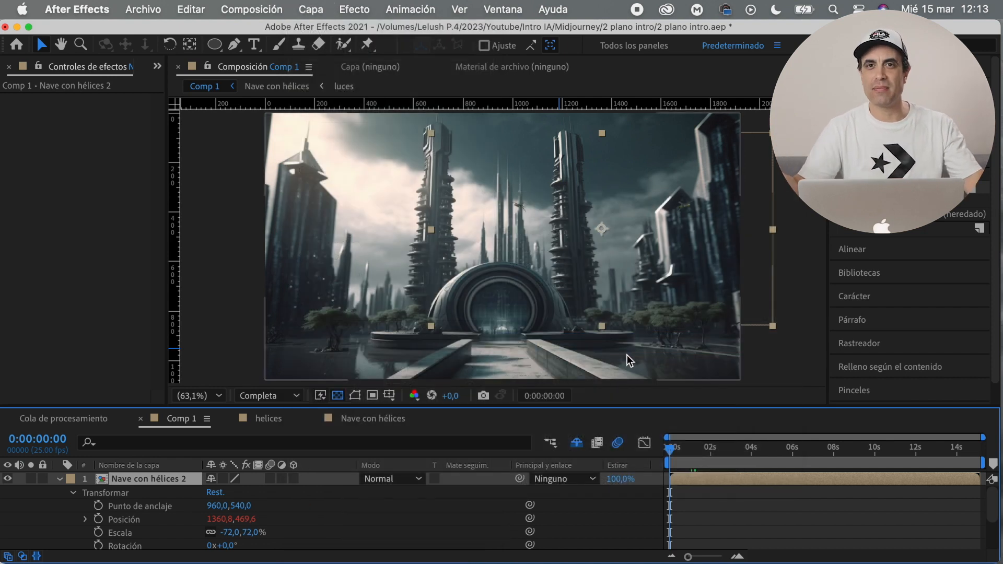
left_click_drag(685, 252, 486, 263)
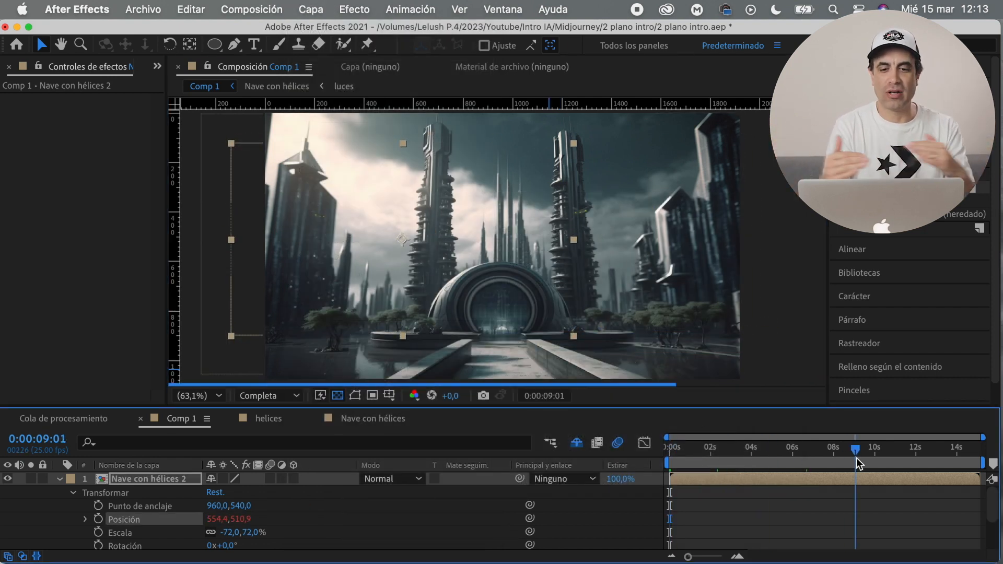
Preview the ships' flights, reposition the ship farther right and slightly higher at about 11 seconds, and replay from the start
scroll(82, 498, "down", 1)
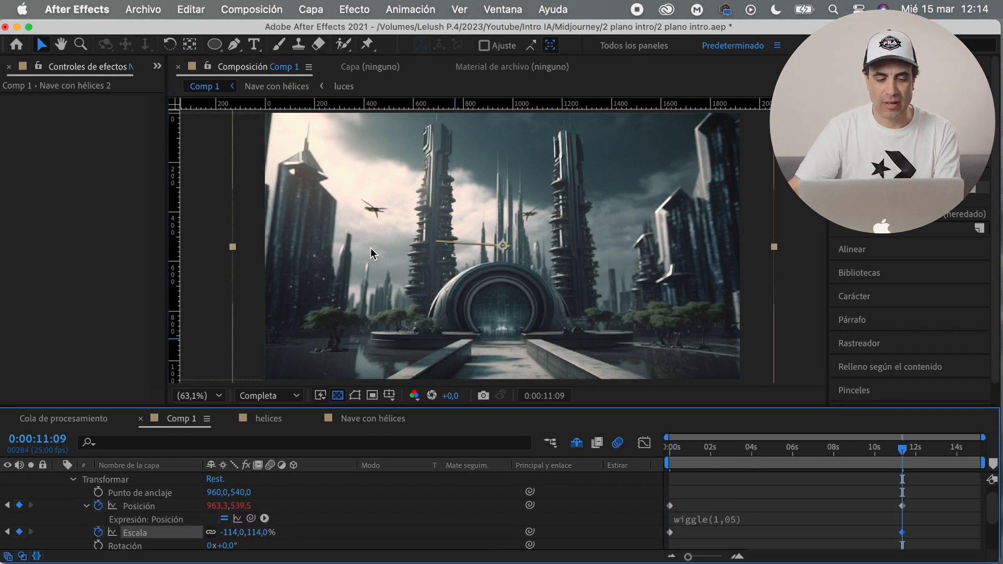
left_click(669, 448)
key("space")
key("space")
left_click(901, 449)
left_click_drag(449, 187, 550, 168)
left_click(669, 448)
key("space")
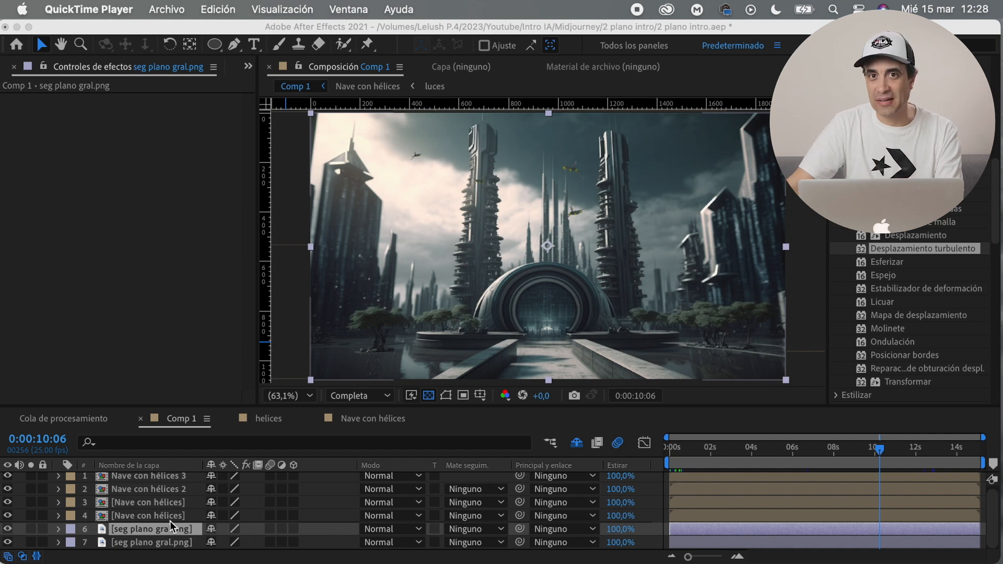
Trace a Pen tool mask around the left pool on the upper seg plano gral.png layer, following the walkway and shoreline
left_click(425, 356)
key("g")
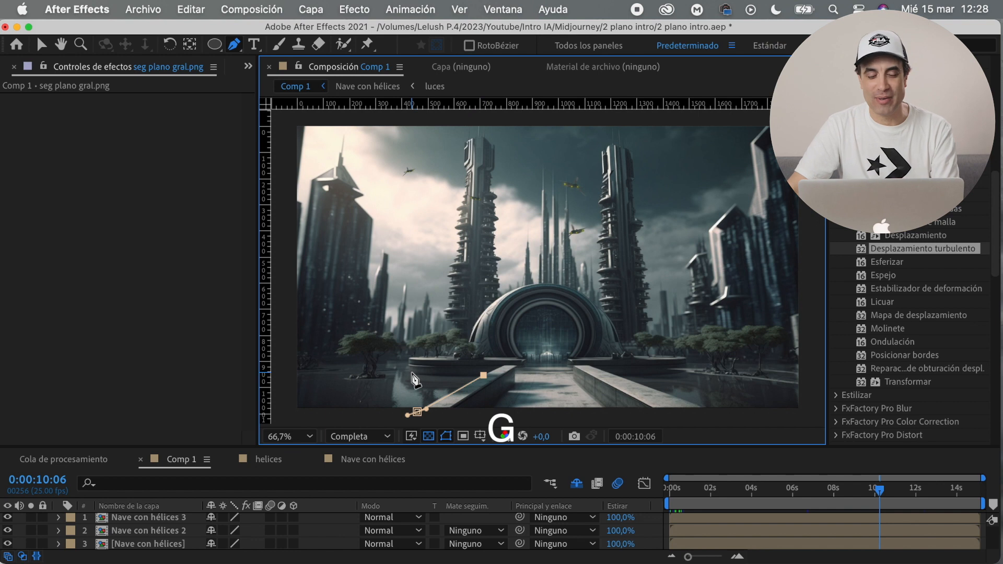
left_click(345, 379)
scroll(394, 385, "up", 2)
left_click_drag(421, 383, 571, 410)
left_click(393, 289)
scroll(389, 321, "down", 2)
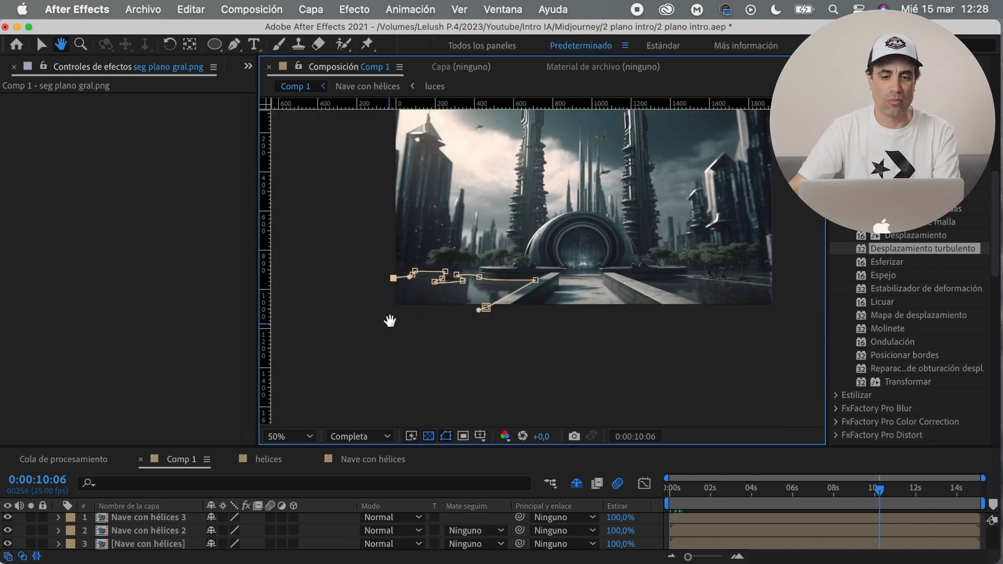
Extend the mask beneath the image and around the right pool, tracing the shoreline of the tree island
left_click(792, 333)
left_click(791, 290)
scroll(533, 321, "up", 1)
left_click(636, 324)
left_click(548, 313)
scroll(459, 340, "up", 1)
left_click(491, 294)
left_click(579, 337)
left_click_drag(586, 324, 568, 325)
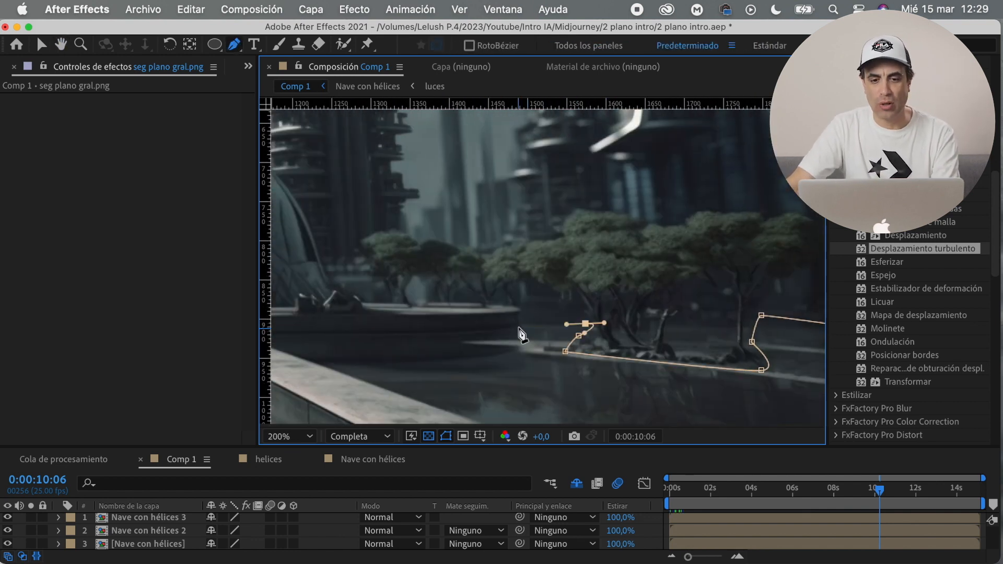
Finish the right pool's outline along the platform and walkway, and close the mask at its starting point
left_click(521, 325)
left_click_drag(498, 333, 465, 336)
left_click(763, 329)
scroll(548, 266, "down", 3)
scroll(460, 288, "up", 1)
left_click_drag(469, 254, 463, 256)
left_click(291, 436)
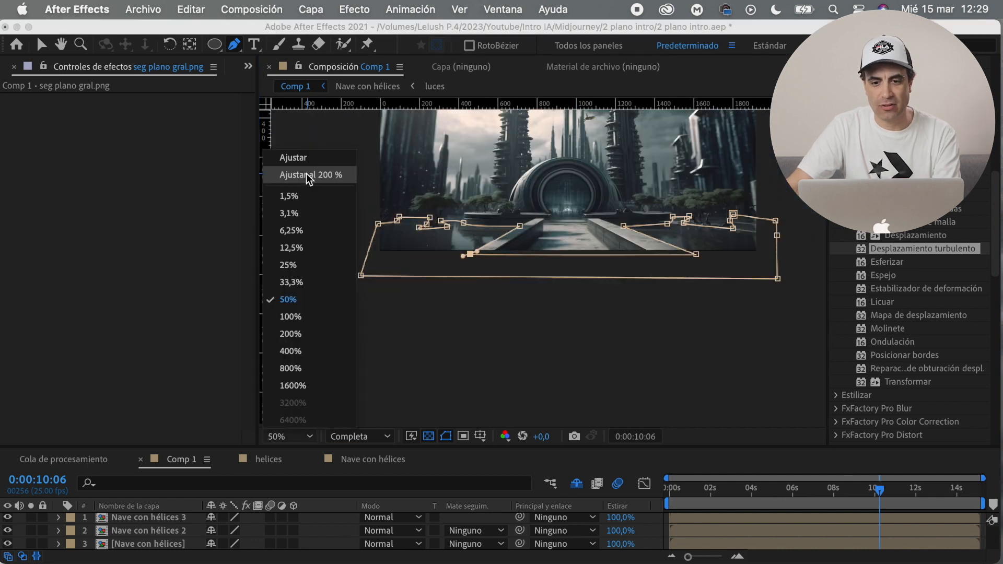
left_click(307, 175)
Rename the masked seg plano gral.png layer as agua
scroll(178, 527, "down", 3)
left_click(152, 528)
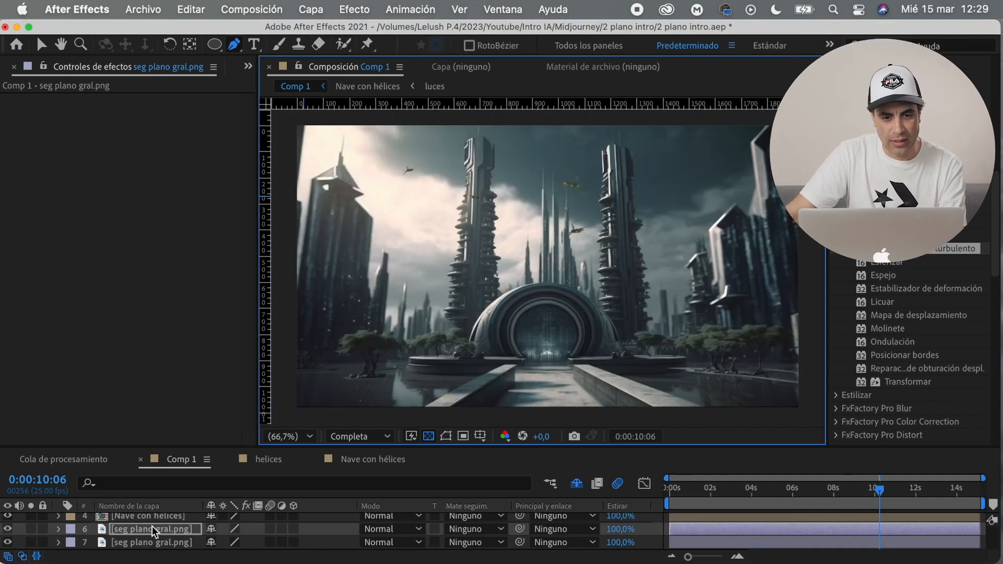
key("Return")
type("agua")
key("Return")
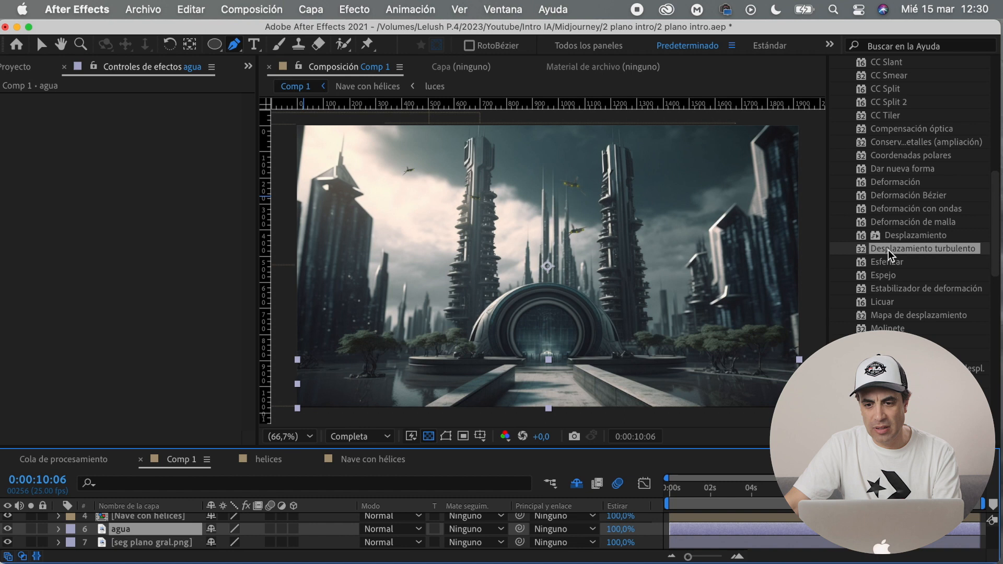
Apply Desplazamiento turbulento to the agua layer and set its Desplazamiento type to Desplazamiento horizontal
double_click(911, 250)
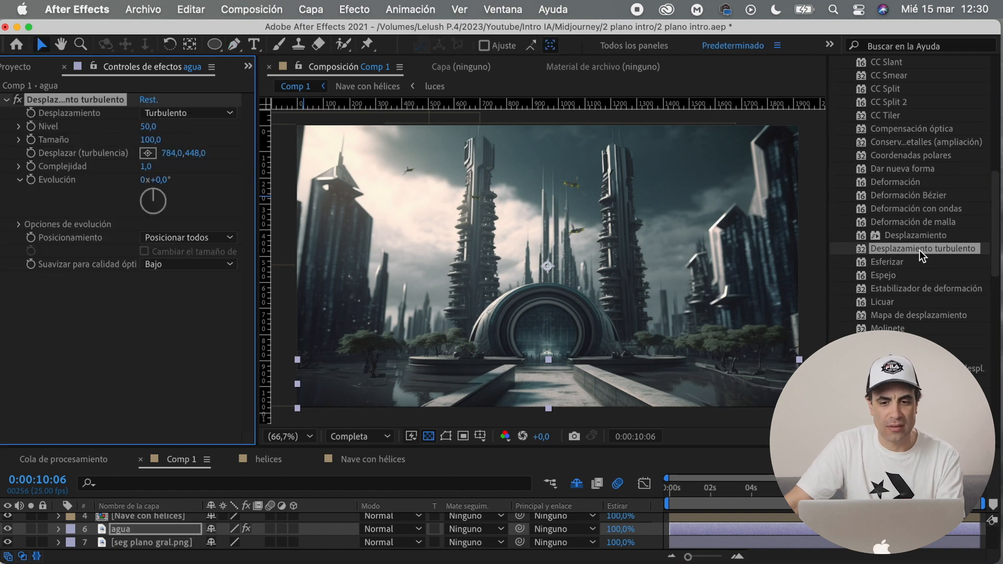
left_click(213, 116)
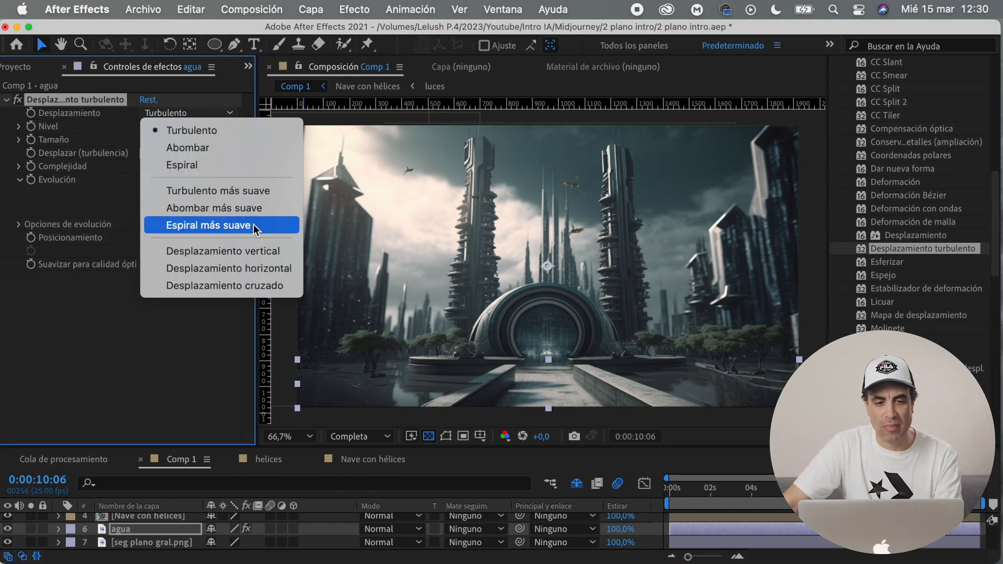
left_click(258, 268)
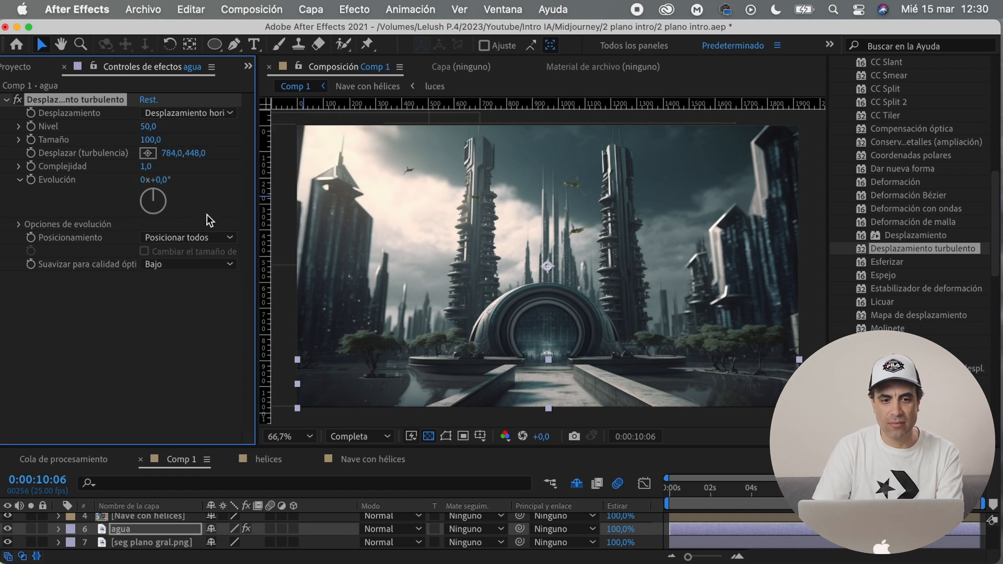
Set the agua layer's turbulence Nivel to 64 and Tamaño to 11, and start keyframing Nivel at 0:00:00:00
left_click_drag(151, 141, 106, 165)
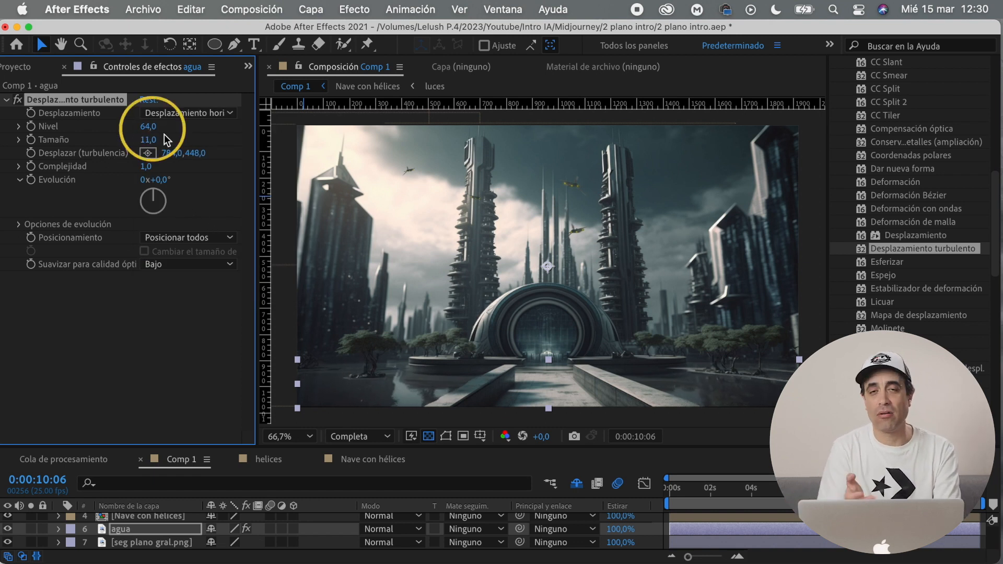
left_click_drag(878, 490, 638, 502)
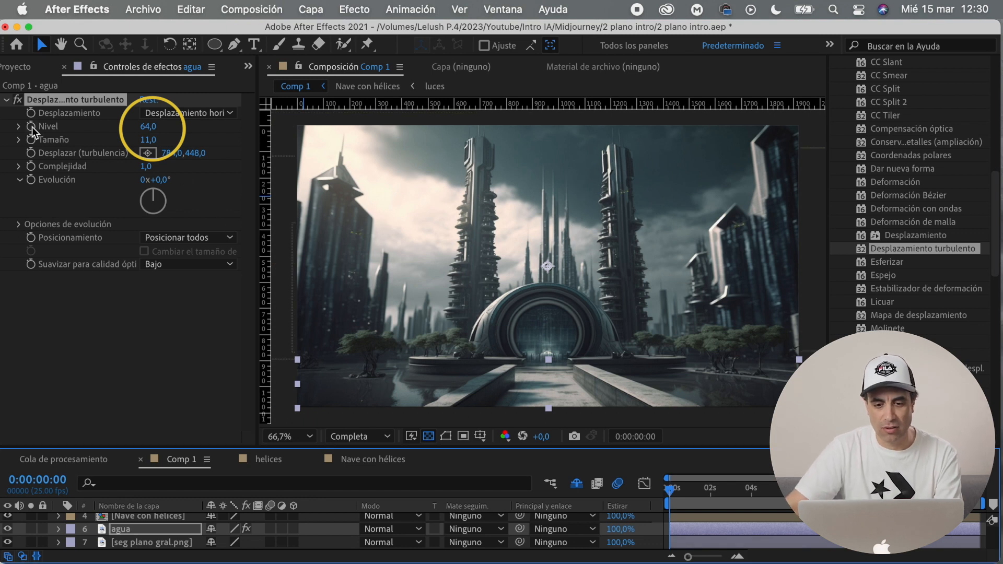
left_click(21, 108)
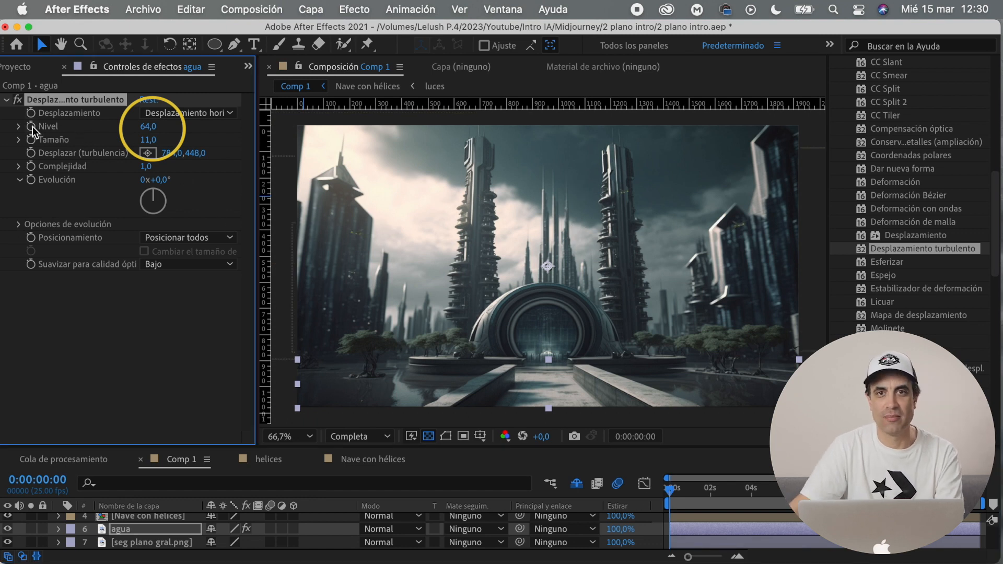
Add a Nivel keyframe of 96 at 0:00:01:22 on the agua layer and reveal its keyframes in an enlarged timeline
left_click(680, 490)
key("space")
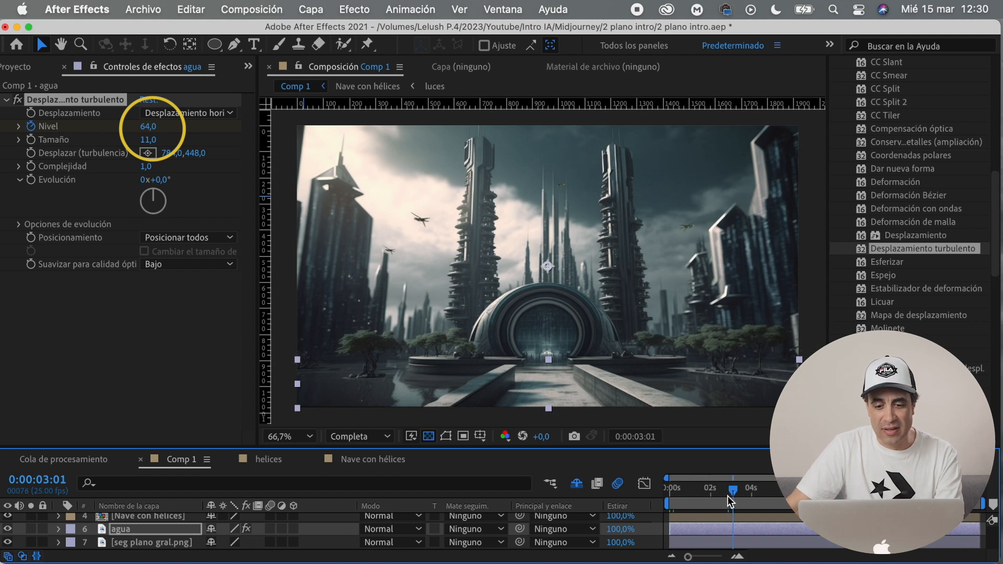
left_click_drag(149, 125, 174, 131)
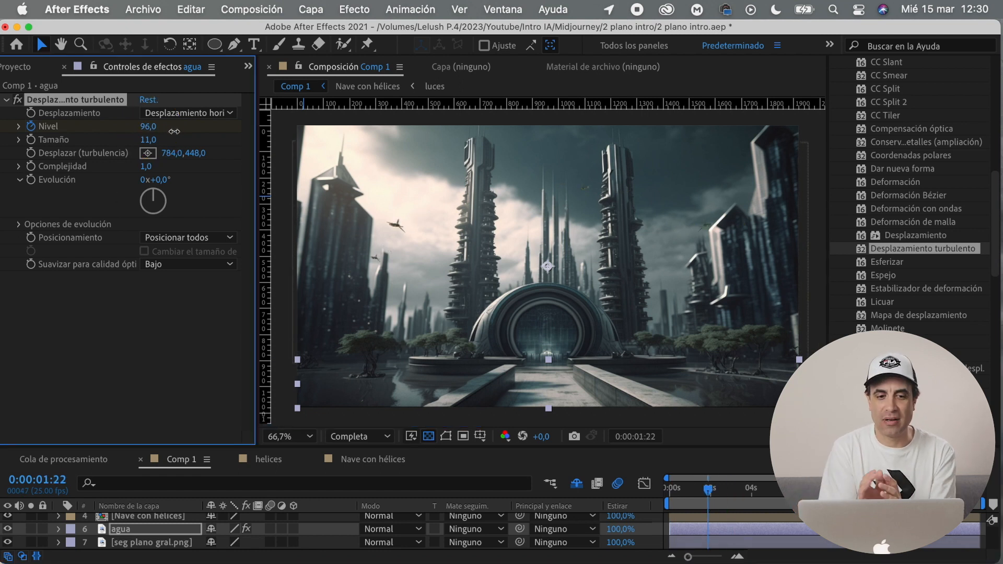
left_click_drag(726, 448, 726, 427)
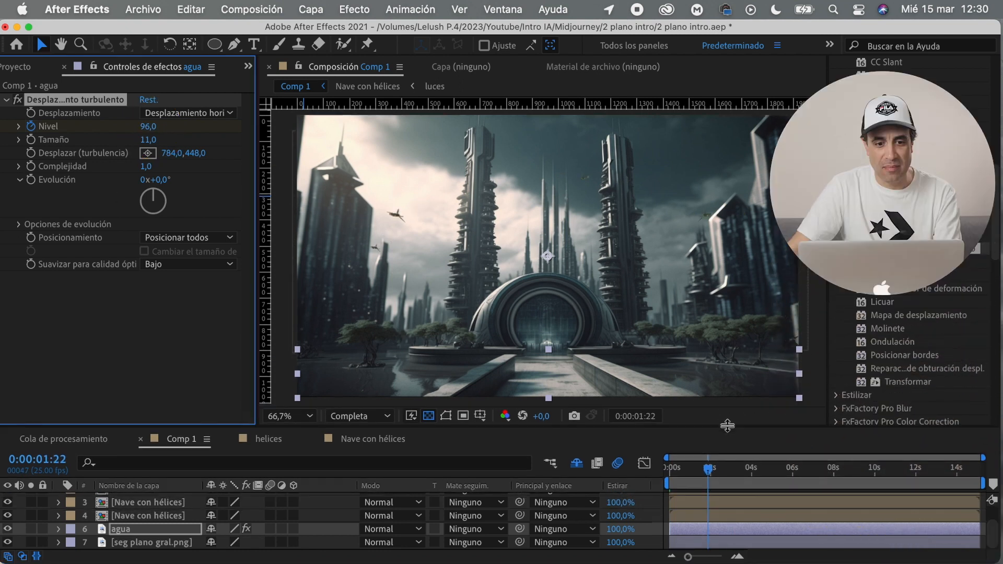
key("u")
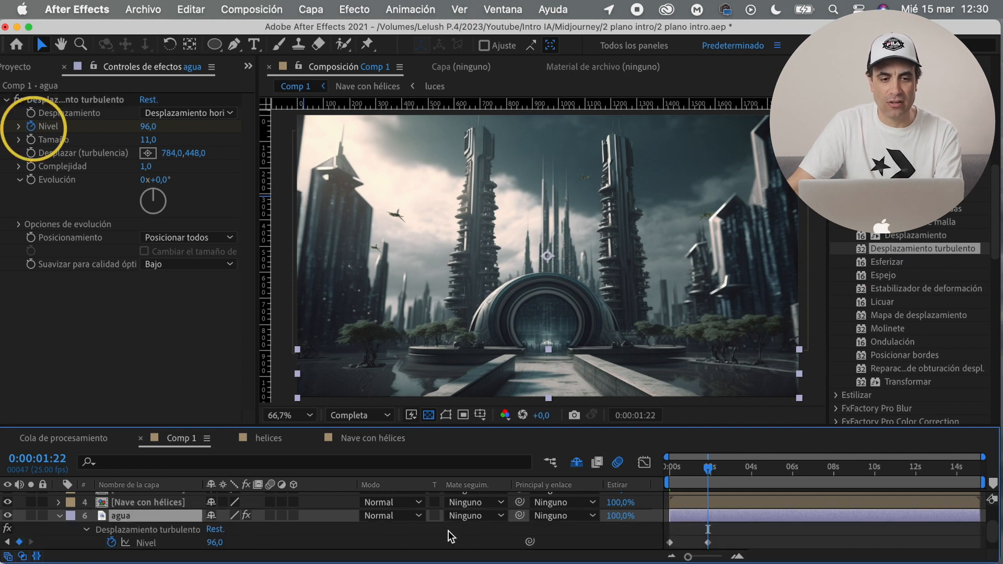
Add further Nivel keyframes with alternating values along the agua layer, including one set to 30
left_click_drag(710, 472, 739, 467)
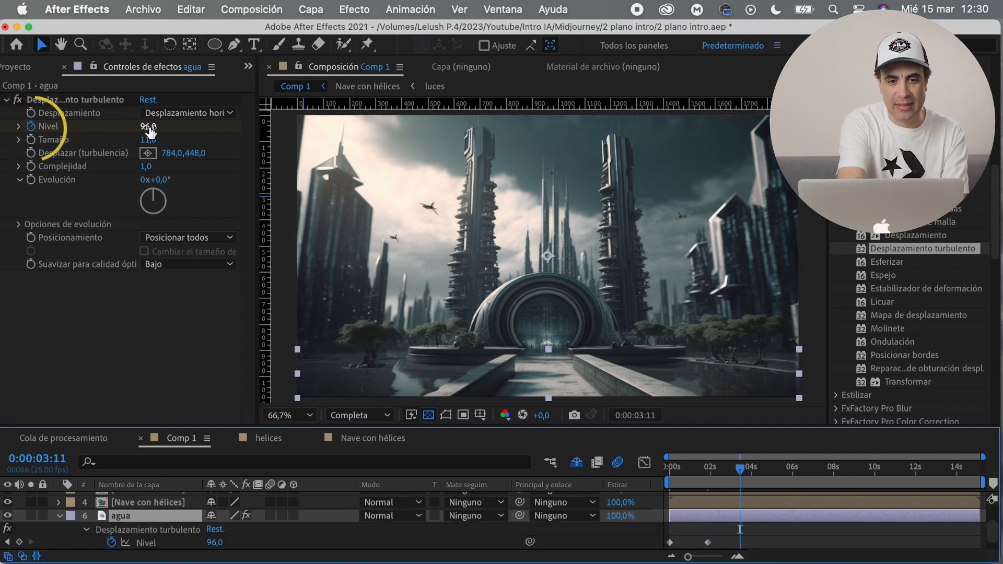
left_click_drag(149, 126, 137, 140)
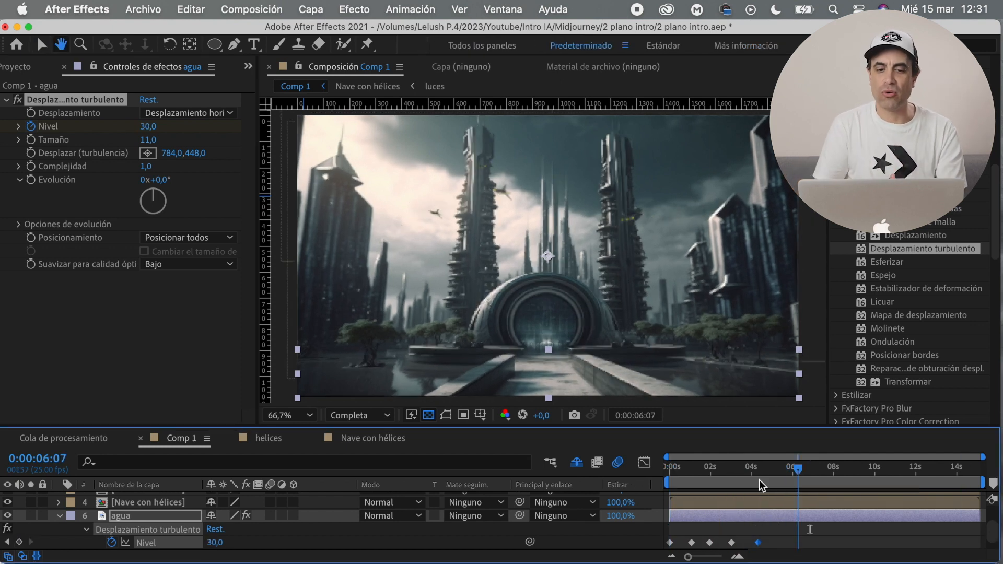
scroll(777, 532, "down", 1)
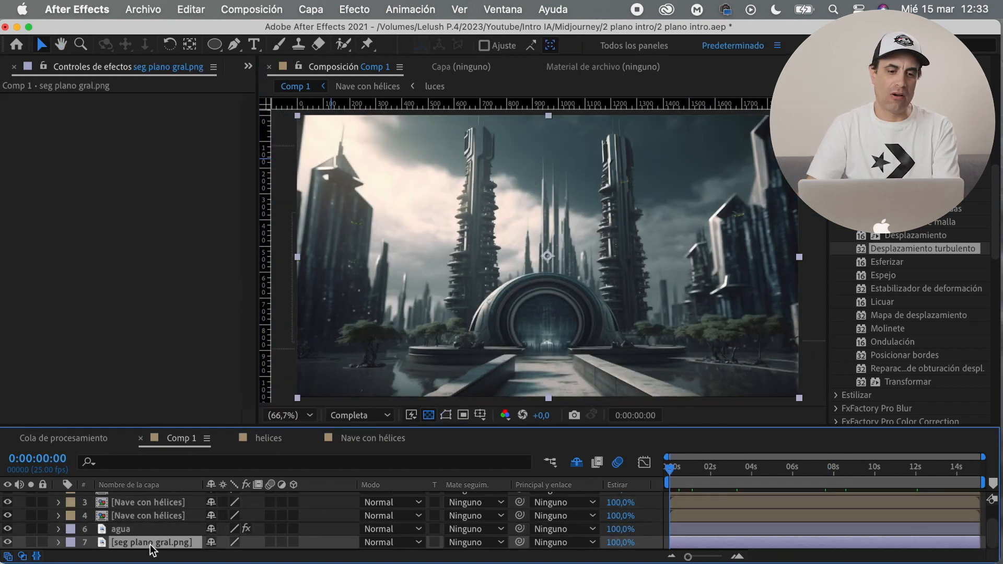
Duplicate the seg plano gral.png layer, place the copy above agua, and toggle its visibility
key("super+d")
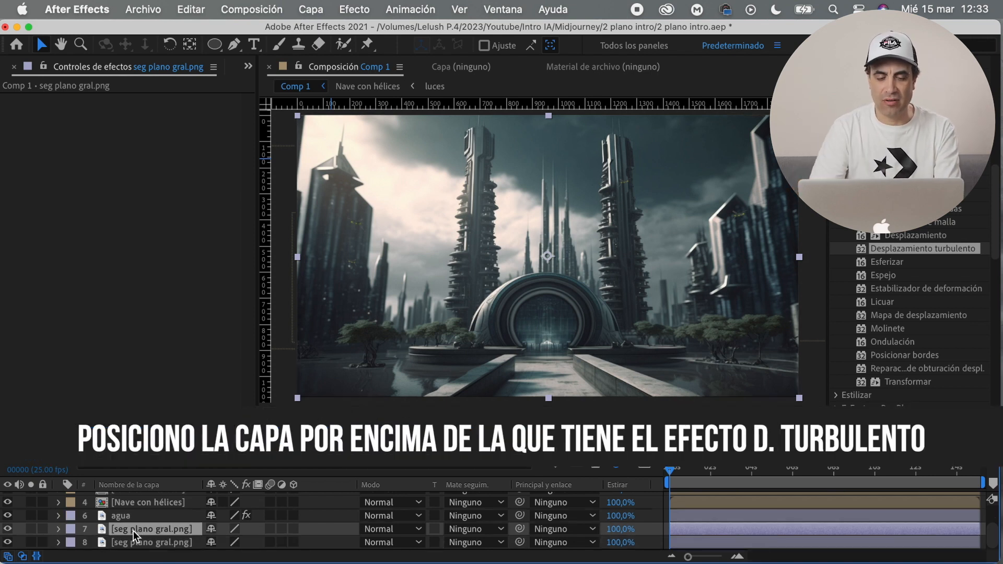
left_click_drag(129, 531, 128, 513)
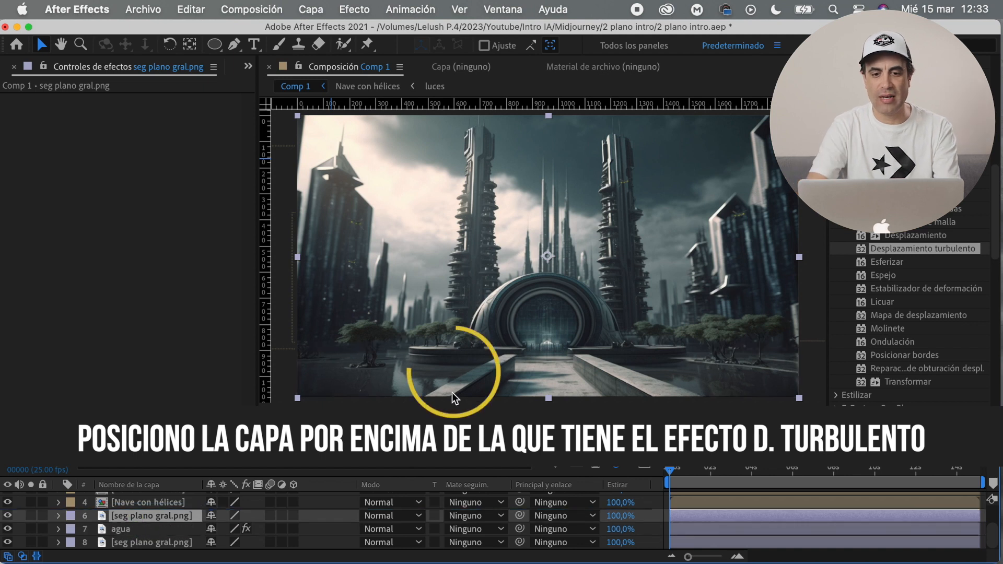
left_click(11, 515)
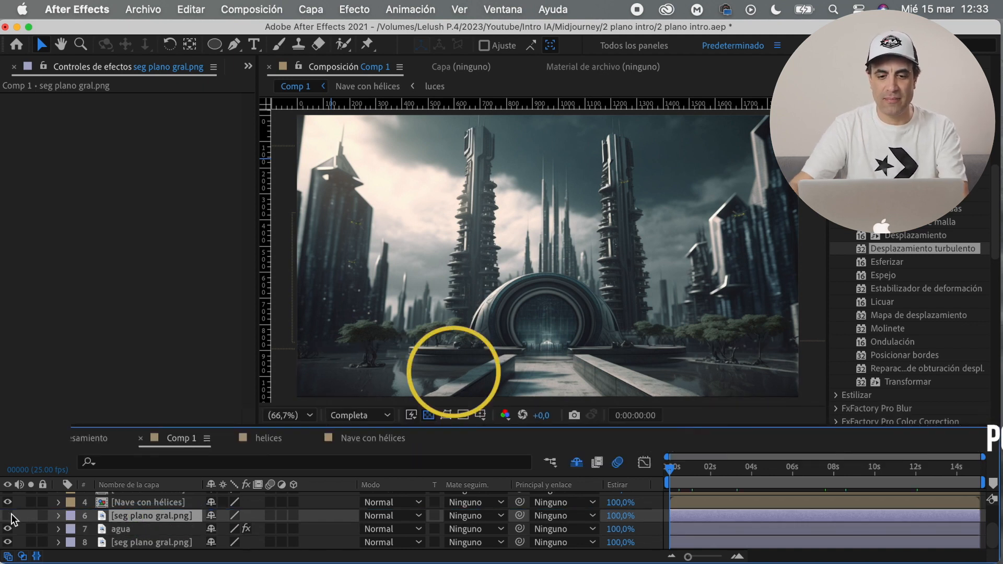
Draw a Pen mask around the central walkway on the upper seg plano gral.png copy and preview the water without the mask outline
key("g")
left_click_drag(704, 426, 703, 448)
left_click(482, 375)
left_click(403, 418)
left_click(591, 365)
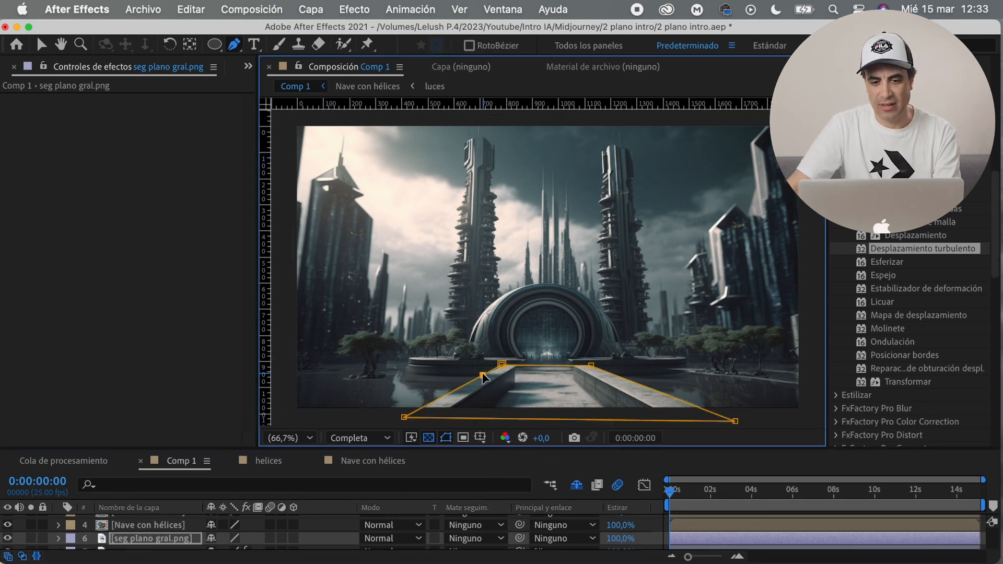
left_click(449, 439)
key("space")
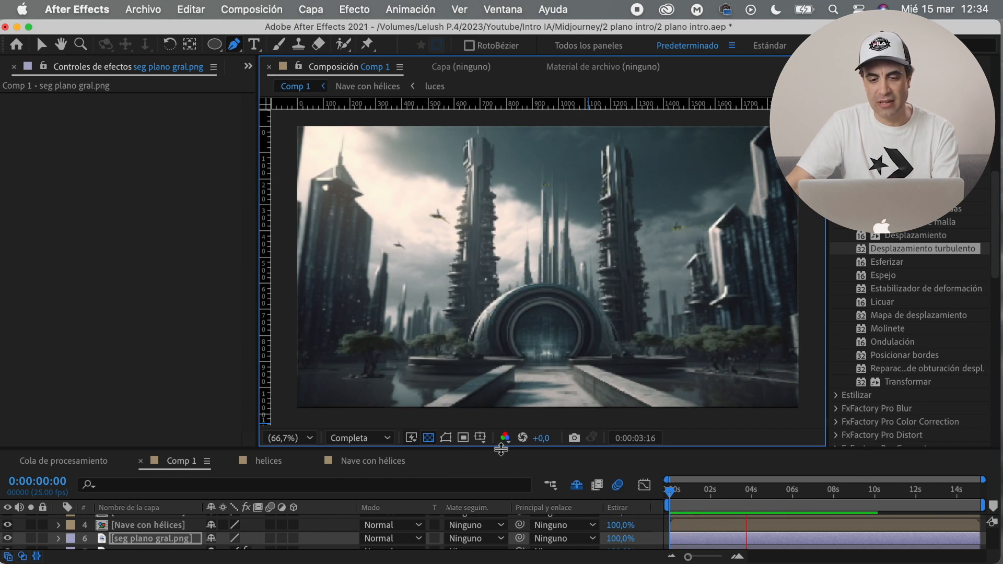
key("space")
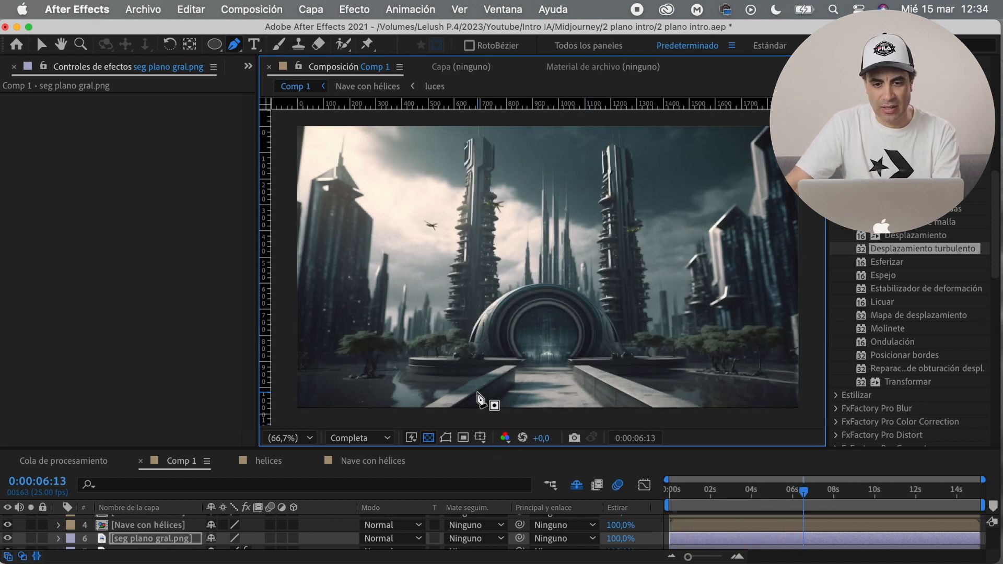
Rename the masked walkway layer as pasillo
key("Return")
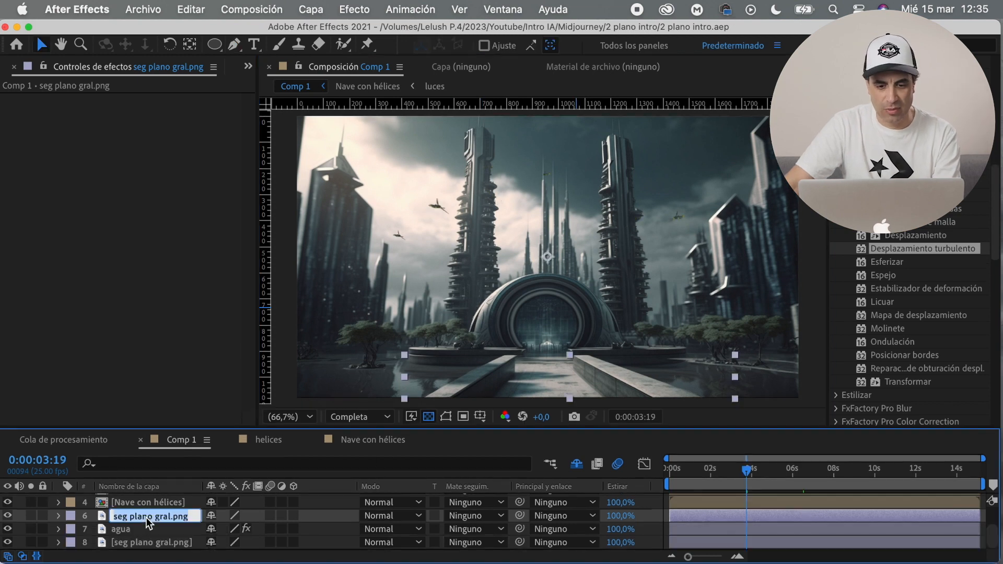
type("pasillo")
key("Return")
Duplicate the bottom seg plano gral.png layer as edificios and place it at the top of the layer stack
left_click(167, 542)
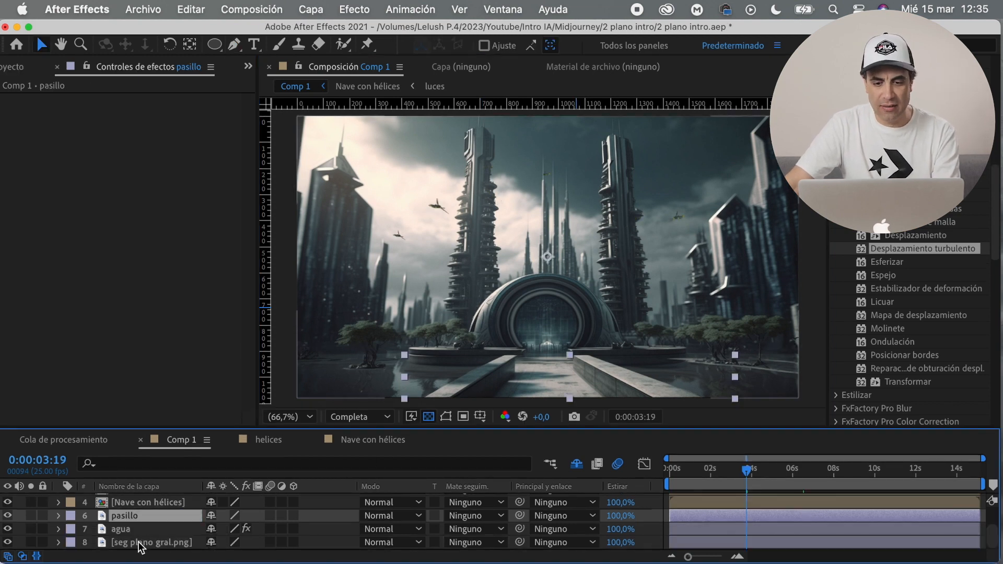
key("super+d")
key("Return")
type("edificios")
key("Return")
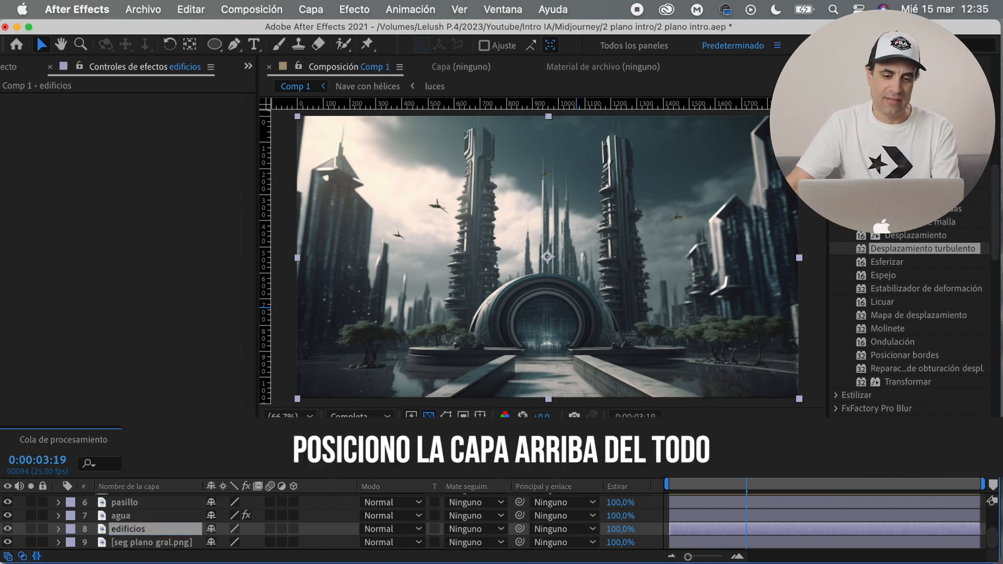
left_click_drag(125, 530, 129, 505)
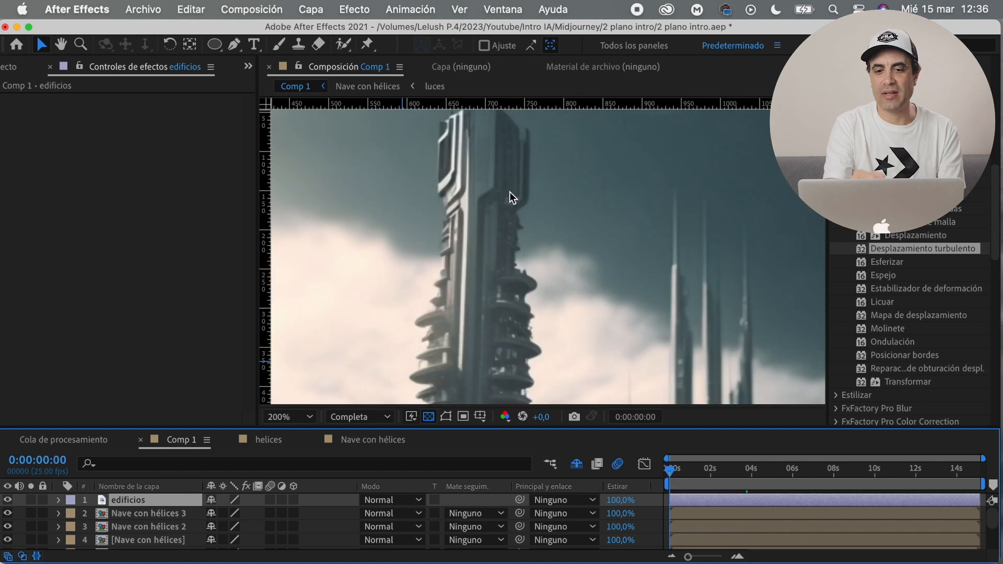
Mask the buildings on the edificios layer with the Pen tool and scrub through the ships' flight
scroll(510, 197, "up", 3)
key("g")
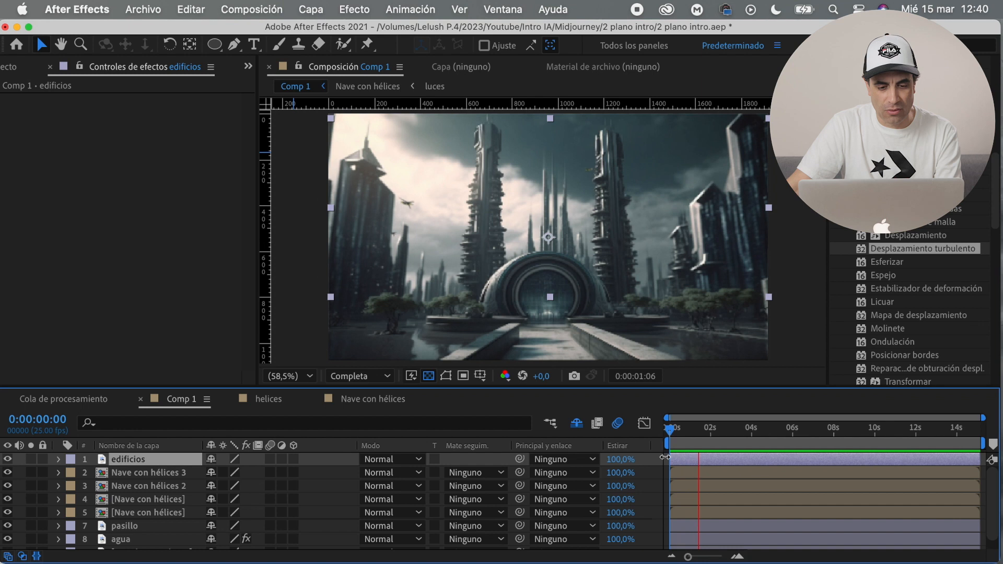
mouse_move(750, 431)
left_mouse_down()
mouse_move(765, 432)
mouse_move(743, 437)
left_mouse_up()
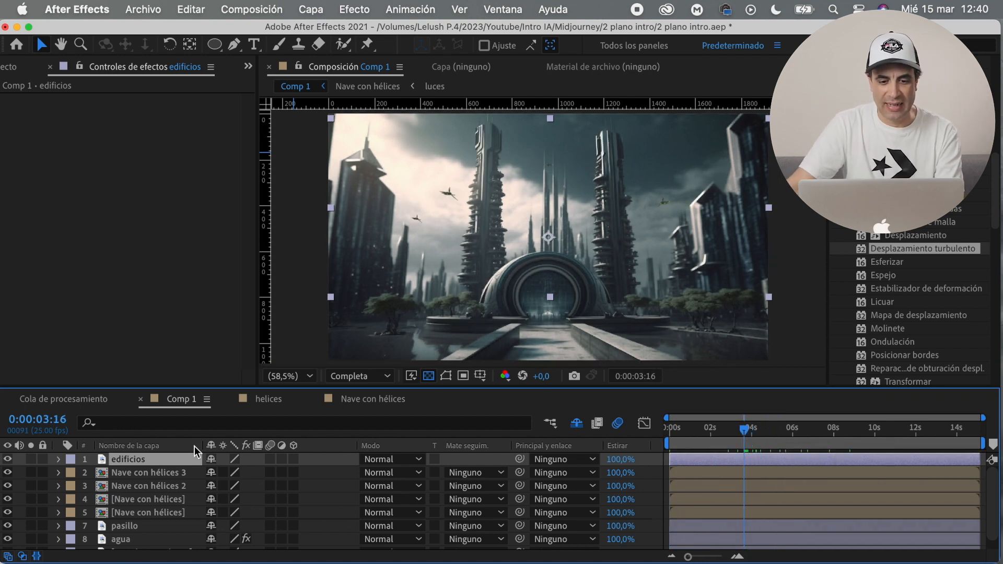
Move Nave con hélices 2 above edificios, preview the flight, and raise another Nave con hélices layer in the stack
left_click(144, 487)
left_click_drag(133, 481, 133, 454)
key("space")
left_click_drag(744, 430, 664, 443)
key("space")
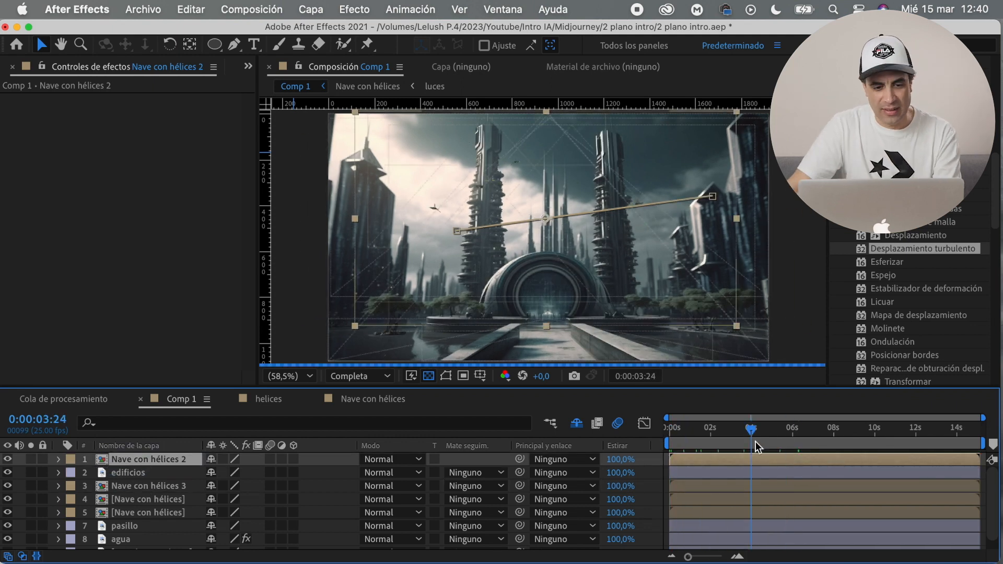
left_click_drag(154, 511, 154, 473)
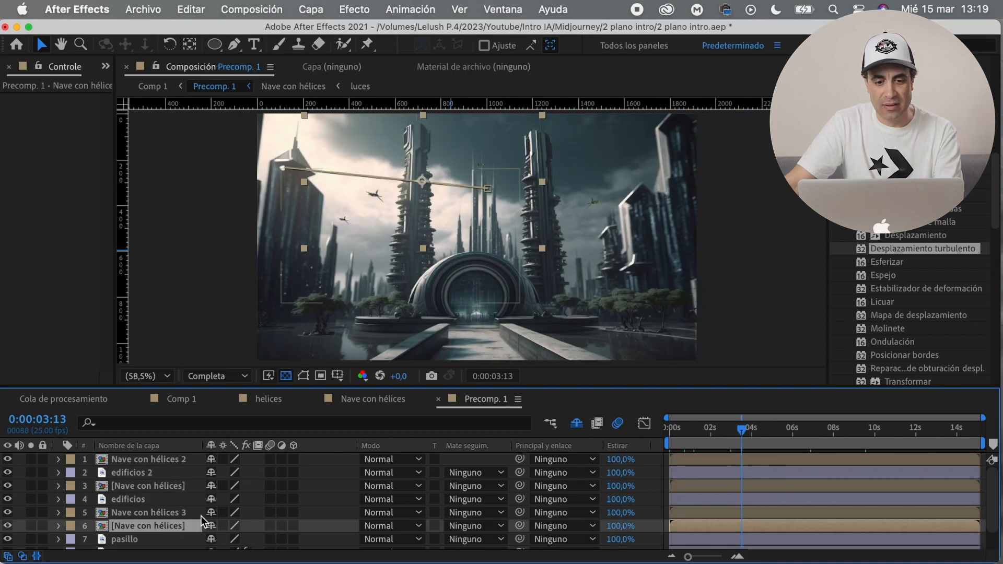
Select the four Nave con hélices layers in Precomp. 1
left_click(152, 513, "super")
left_click(151, 485, "super")
left_click(171, 461, "super")
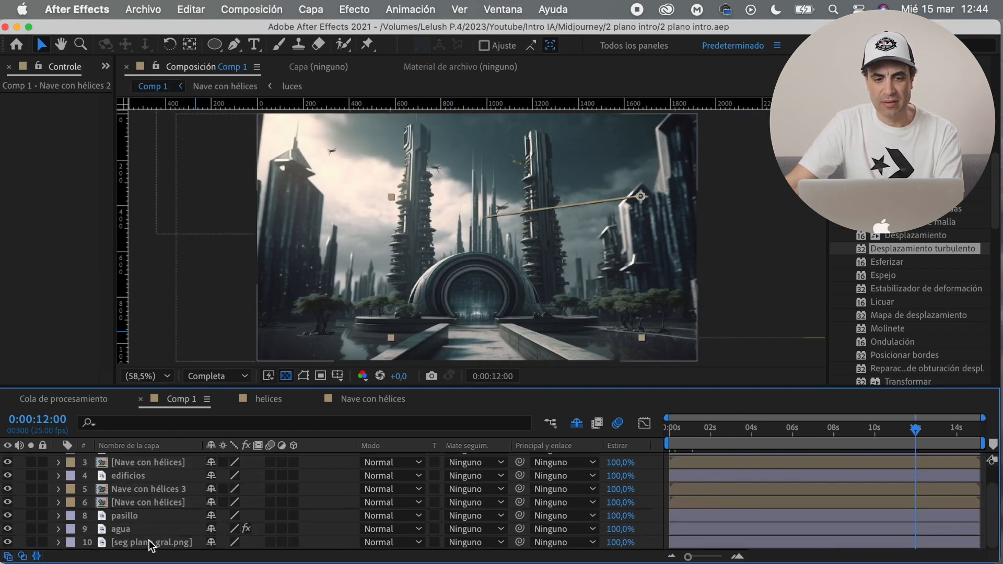
Precompose all layers of Comp 1 into Precomp. 1 and duplicate the resulting layer
right_click(149, 481)
left_click(180, 471)
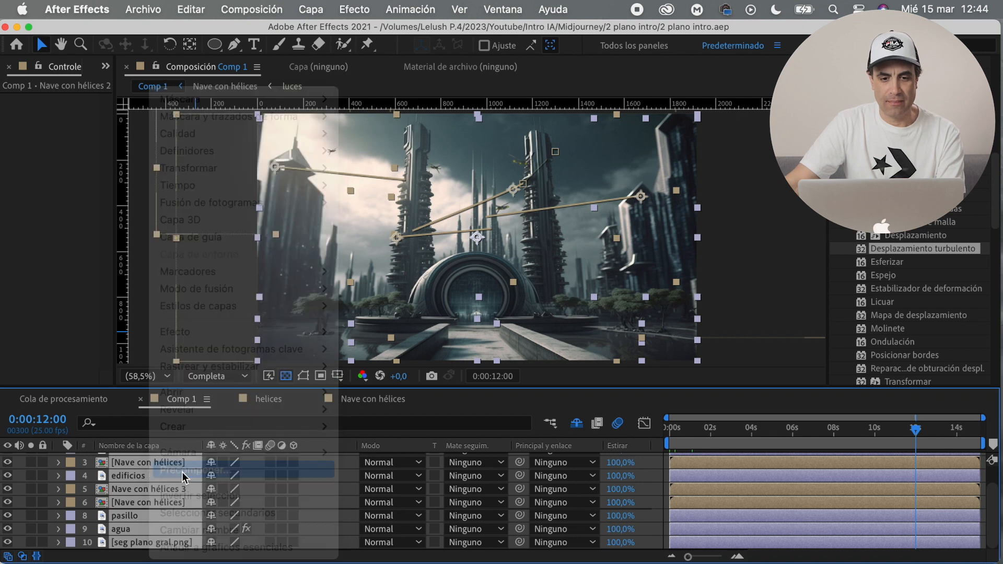
key("super+d")
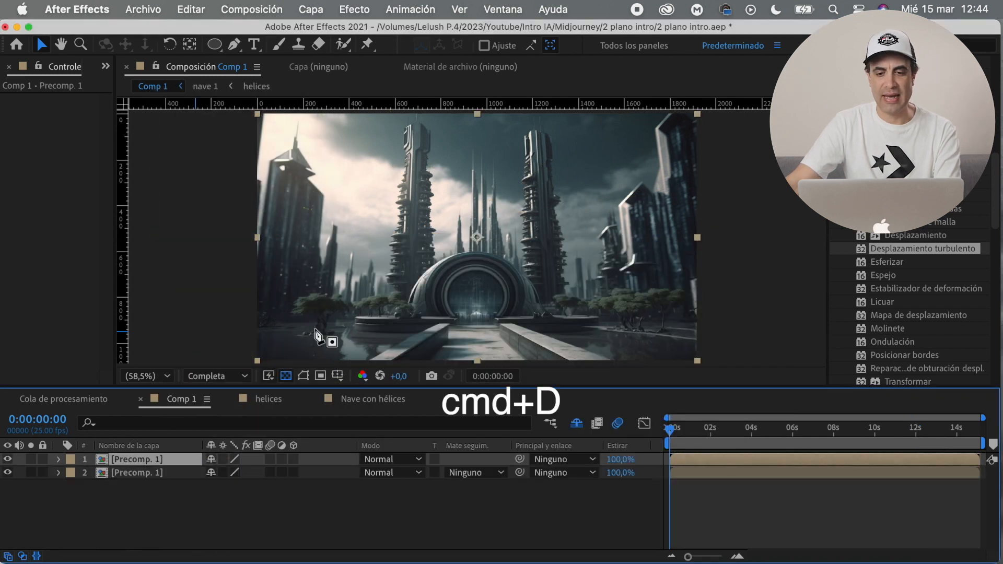
Draw a closed Pen mask on the upper Precomp. 1 layer along the treetops and dome, wrapping around beneath the image
key("g")
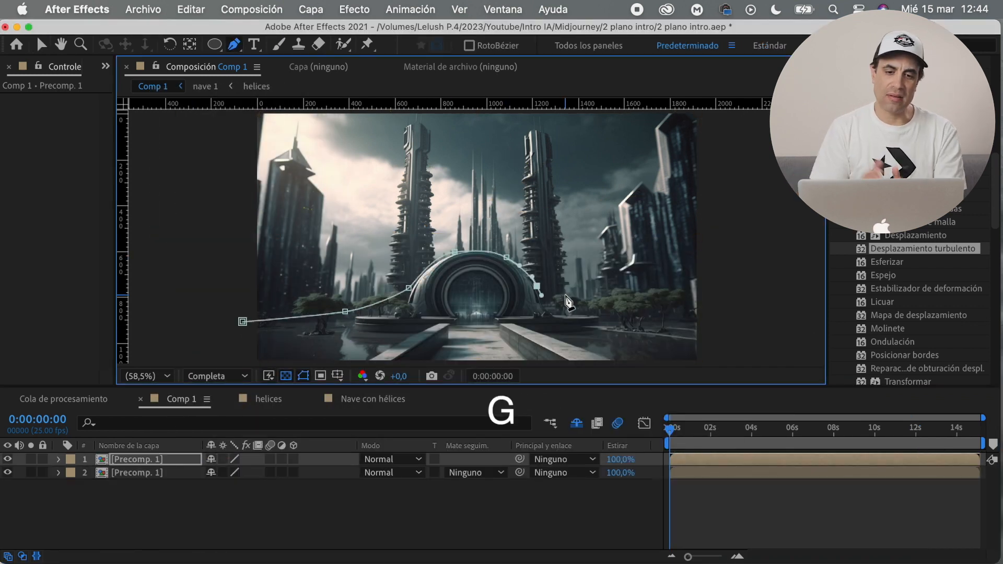
left_click(711, 310)
key("comma")
key("comma")
left_click(622, 331)
left_click(311, 322)
left_click(342, 284)
Refine the foreground mask's points along the tree line and edges, and save the project
key("period")
key("period")
left_click_drag(314, 334, 460, 285)
left_click_drag(387, 316, 398, 297)
left_click(381, 286)
key("v")
left_click_drag(715, 272, 715, 276)
key("comma")
key("super+s")
Turn both Precomp. 1 layers into 3D layers
left_click(156, 473)
left_click(156, 460)
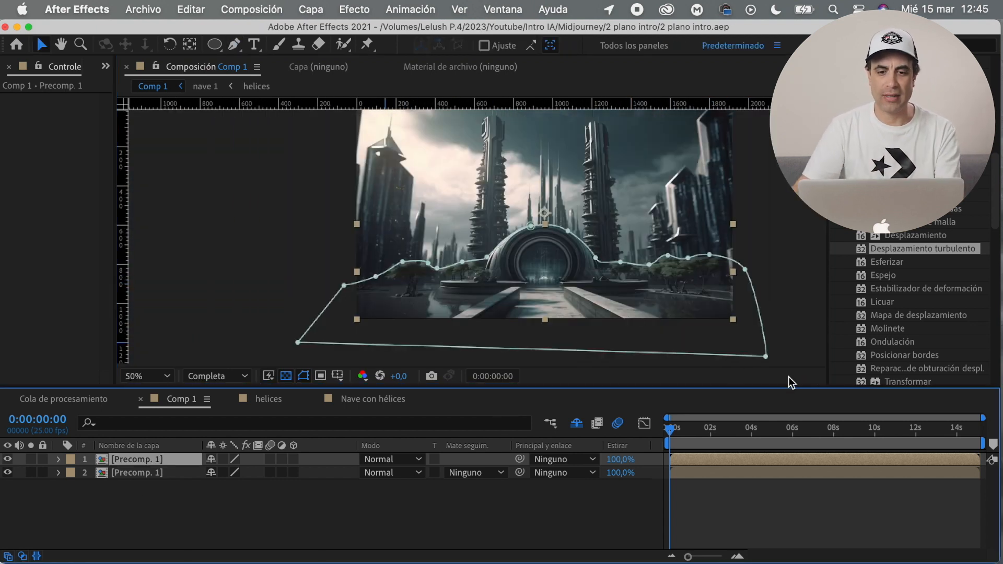
left_click(294, 459)
left_click(293, 472)
Show the composition in two views and inspect the mask properties of the upper Precomp. 1 layer
left_click(813, 377)
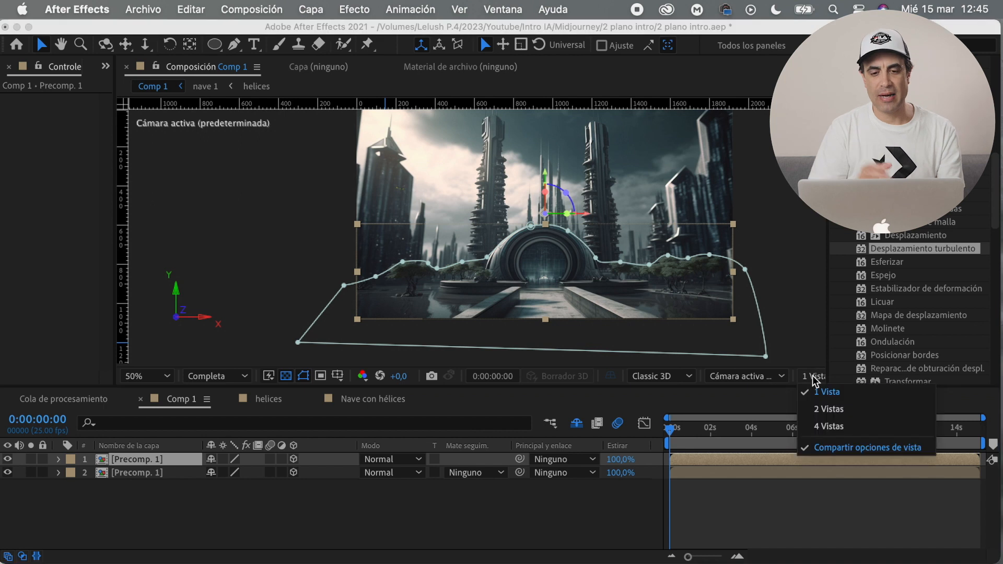
left_click(825, 410)
left_click(293, 257)
key("m")
key("m")
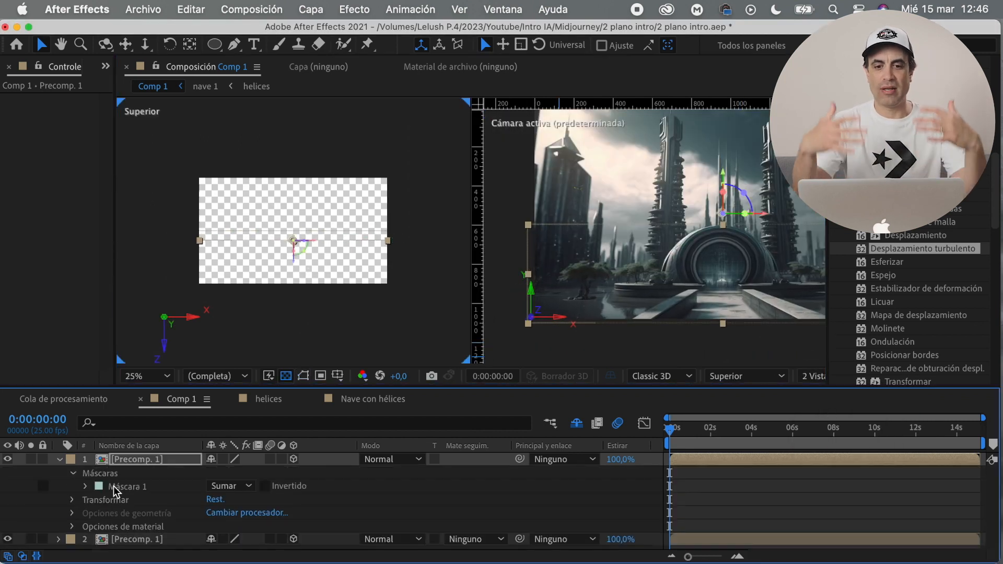
left_click(60, 459)
Add a new camera to Comp 1 with the offered settings and adjust a property value in the timeline
right_click(178, 510)
mouse_move(292, 359)
left_click(451, 435)
left_click(578, 354)
left_click_drag(217, 529, 253, 529)
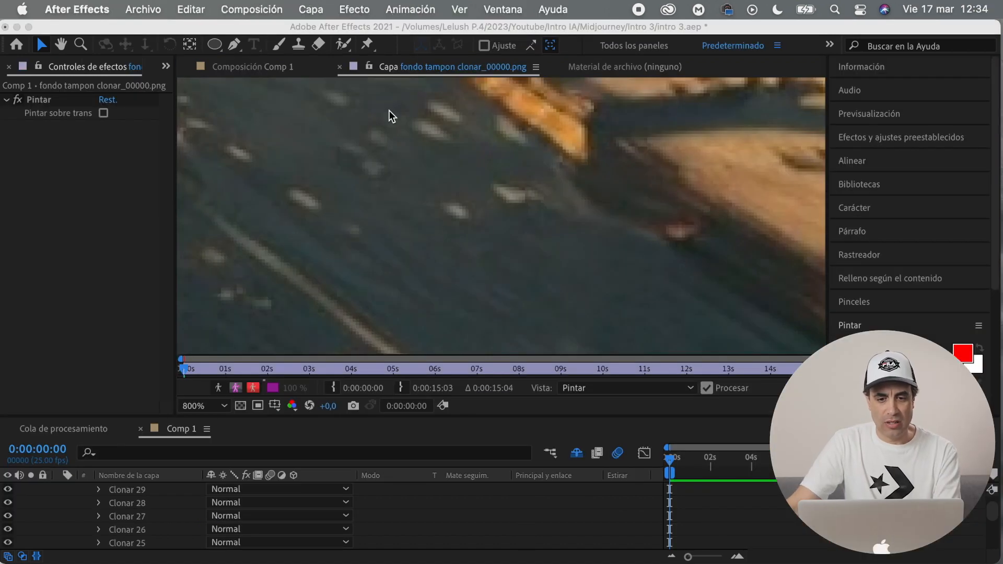
Sample clean road texture with the Clone Stamp on fondo tampon clonar_00000.png and paint over the light streak beside the orange building edge
left_click(298, 45)
left_click(299, 45)
scroll(470, 231, "down", 3)
scroll(476, 233, "up", 1)
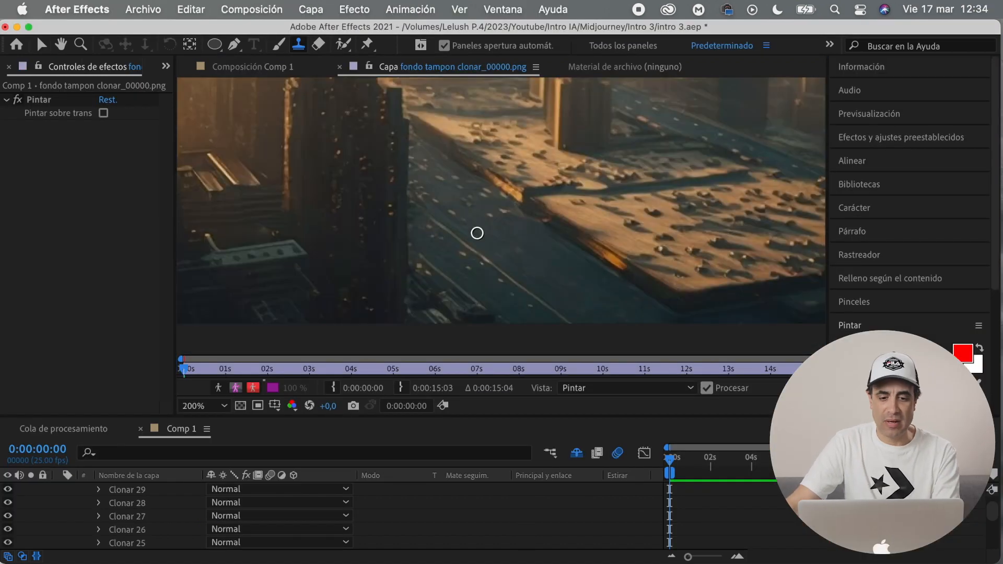
scroll(477, 233, "up", 3)
scroll(479, 240, "down", 1)
left_click(456, 220, "alt")
left_click_drag(481, 188, 501, 194)
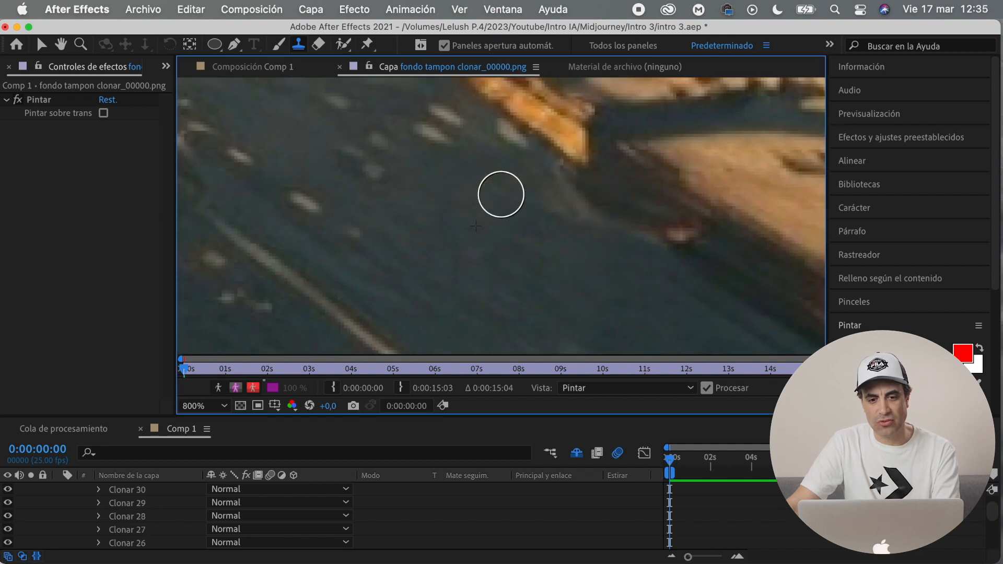
Clone clean asphalt over the scattered light specks across the dark road
left_click(368, 240)
left_click(309, 203)
left_click(352, 163)
left_click(372, 166)
left_click(388, 150)
left_click(439, 131)
left_click_drag(409, 268, 488, 257)
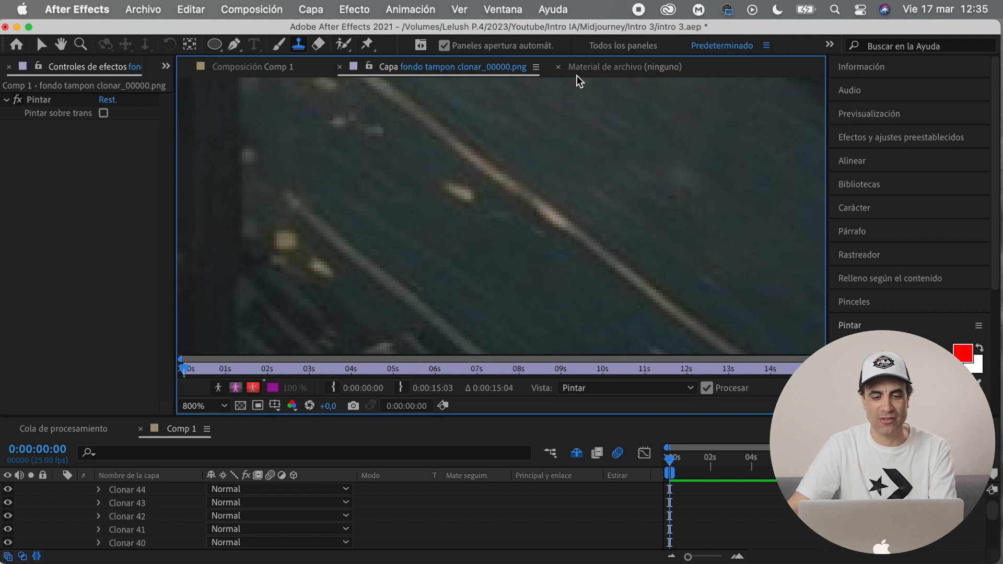
Draw a closed Pen tool mask around the bright car speck on the 5.png layer and open its mask properties
key("g")
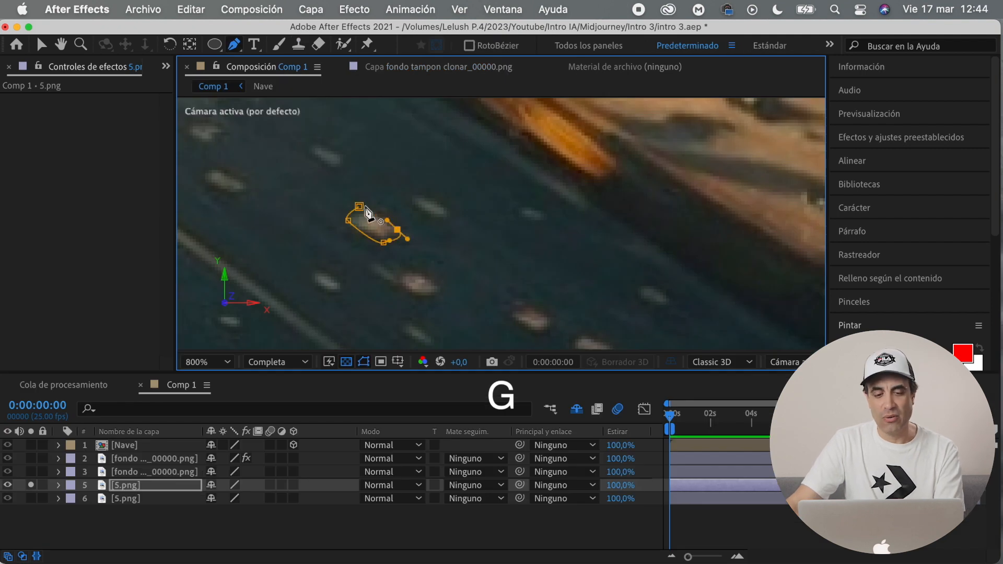
left_click(364, 209)
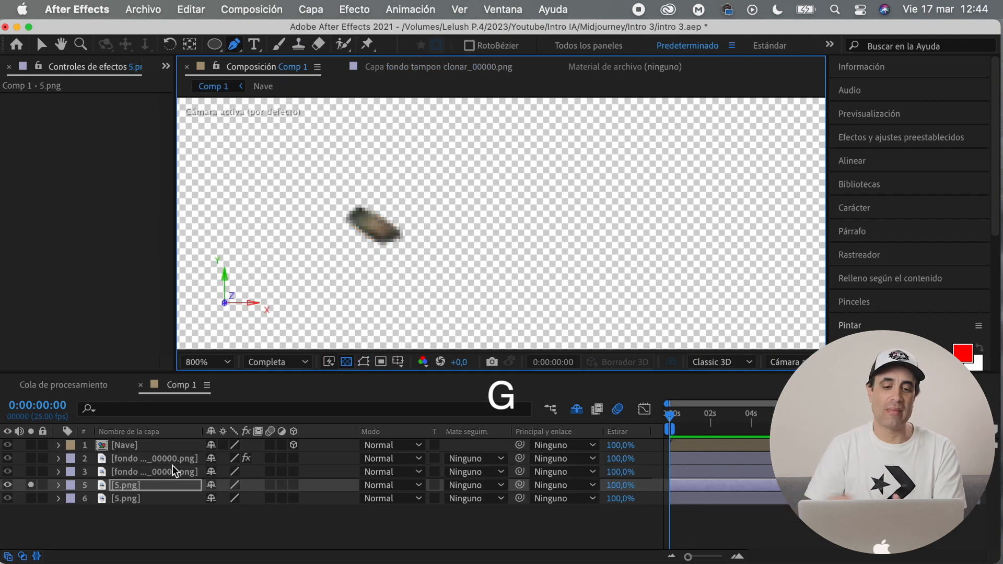
left_click(58, 485)
left_click(86, 510)
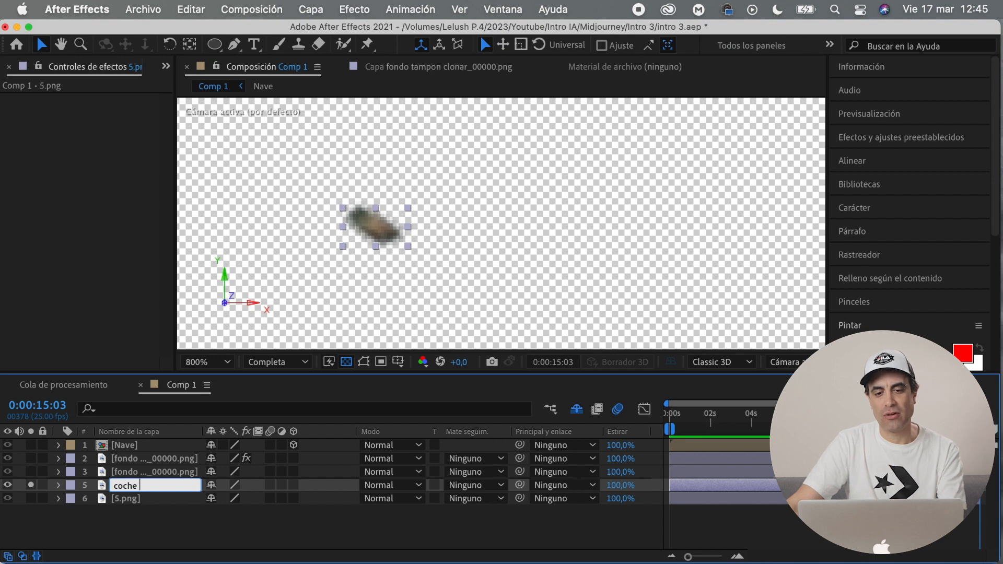
Rename the masked layer coche 1 and move it above the soloed cloned background layer
type("1")
key("Return")
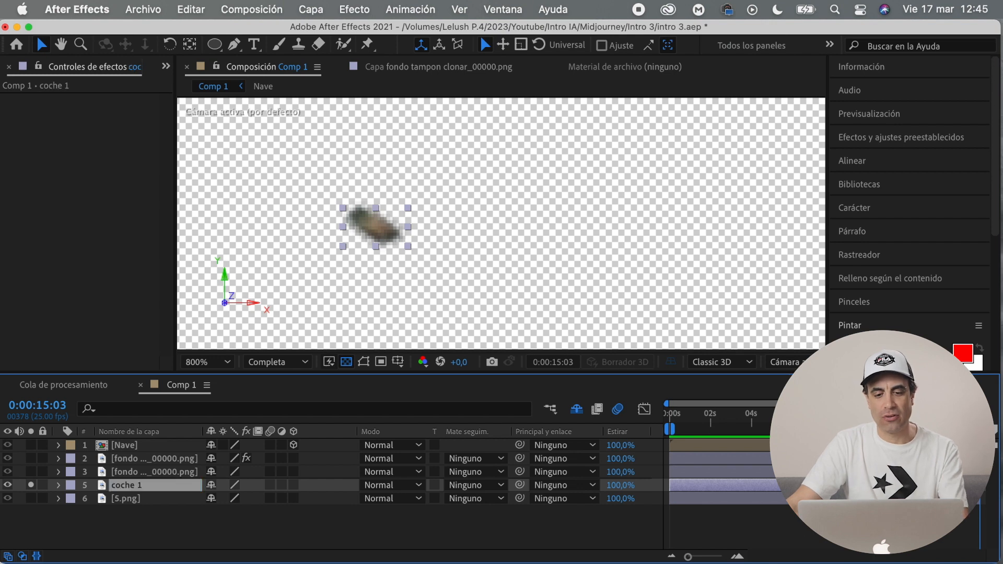
left_click(32, 458)
left_click_drag(130, 489, 134, 460)
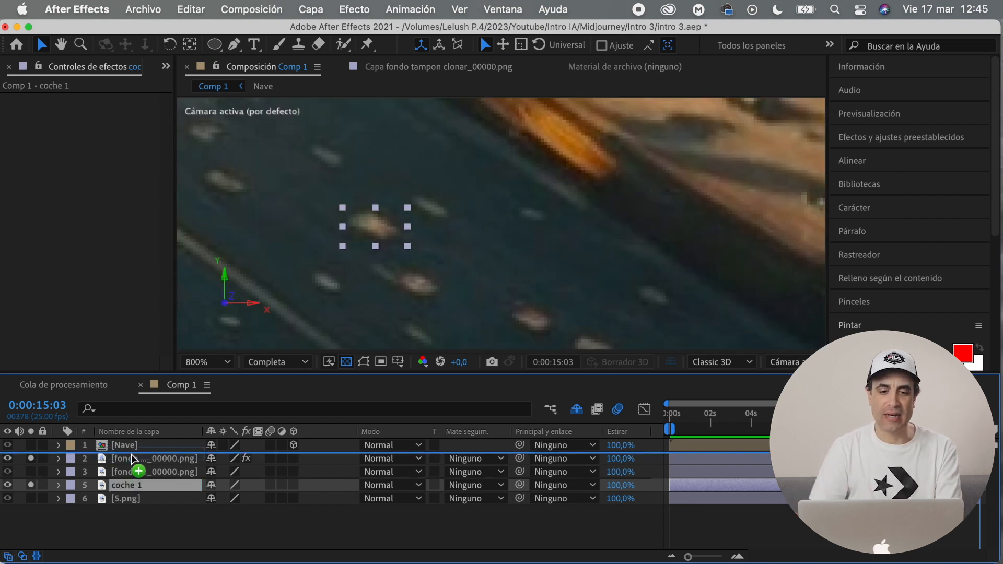
Mask the next car speck on the upper 5.png layer with the Pen tool and solo that layer
key("g")
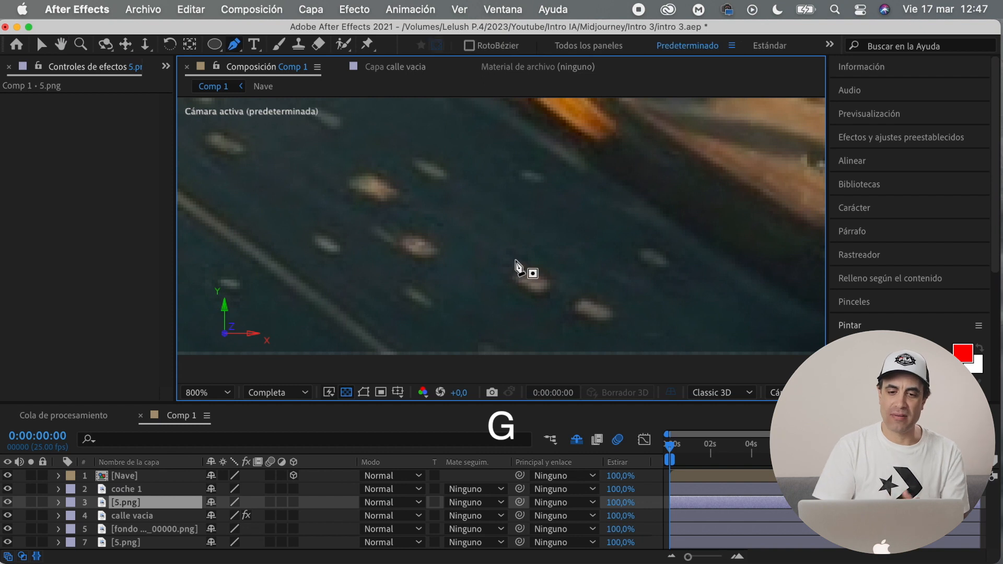
left_click(503, 271)
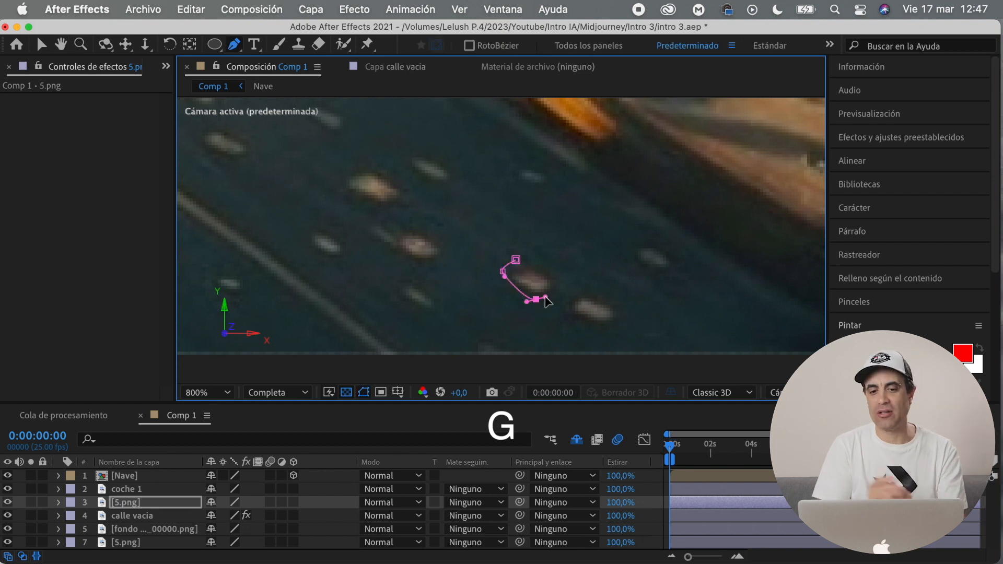
left_click(31, 502)
left_click(58, 502)
left_click(73, 516)
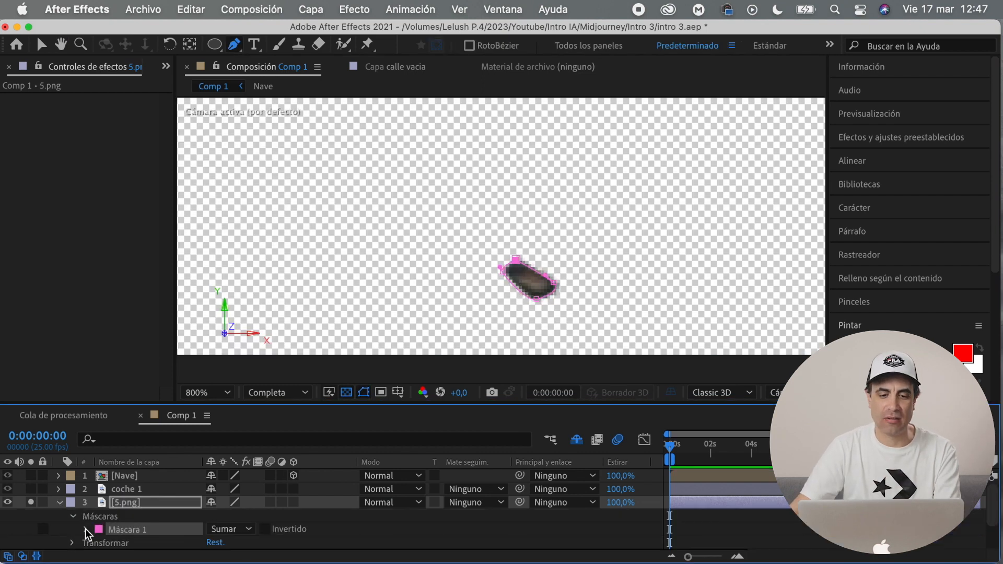
Set the feather of the second car's mask to 1 pixel and collapse the layer's properties
left_click(86, 530)
scroll(86, 531, "down", 3)
left_click(240, 516)
type("1")
key("Return")
scroll(84, 505, "up", 3)
left_click(59, 502)
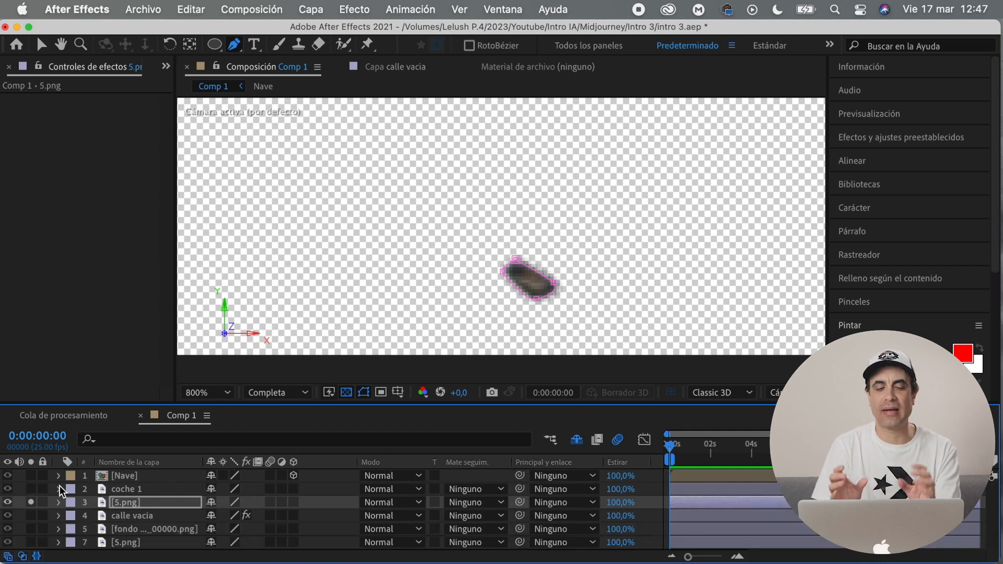
Move the second masked car layer above coche 1 and rename it coche 2
left_click_drag(126, 509, 138, 493)
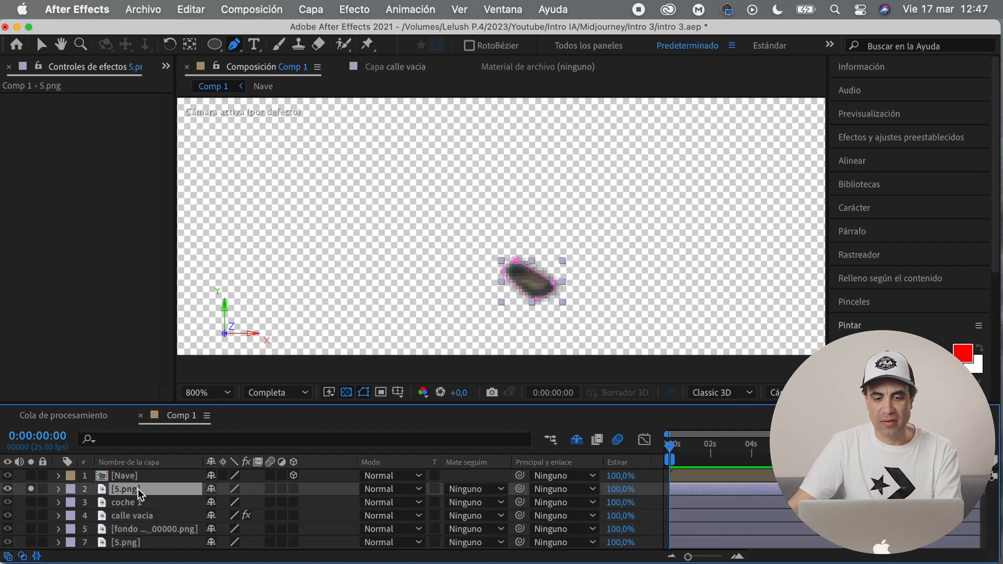
key("Return")
type("coche")
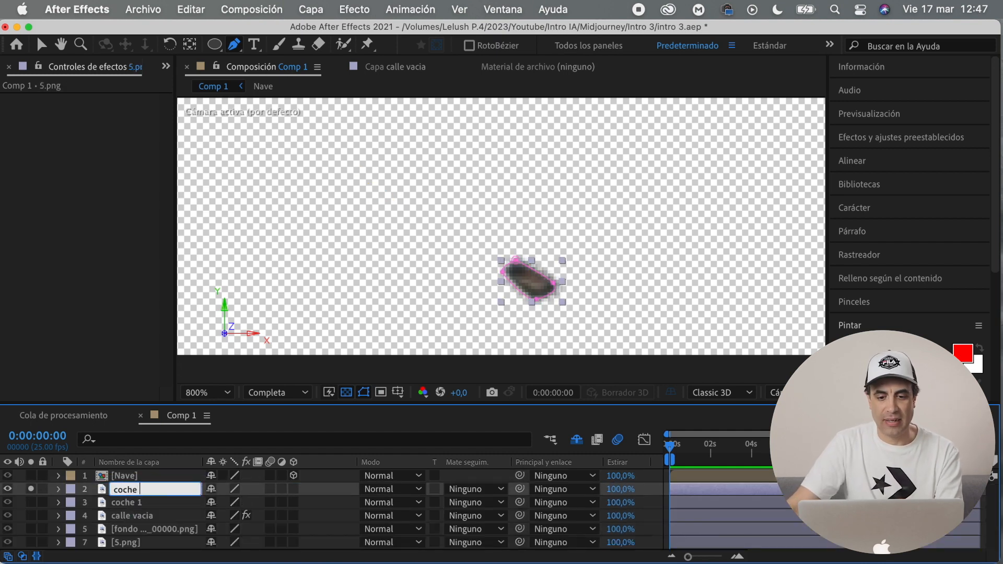
type(" 2")
key("Return")
Place coche 2 at the near end of the road at 0:00:00:00 and start keyframing its Position
key("p")
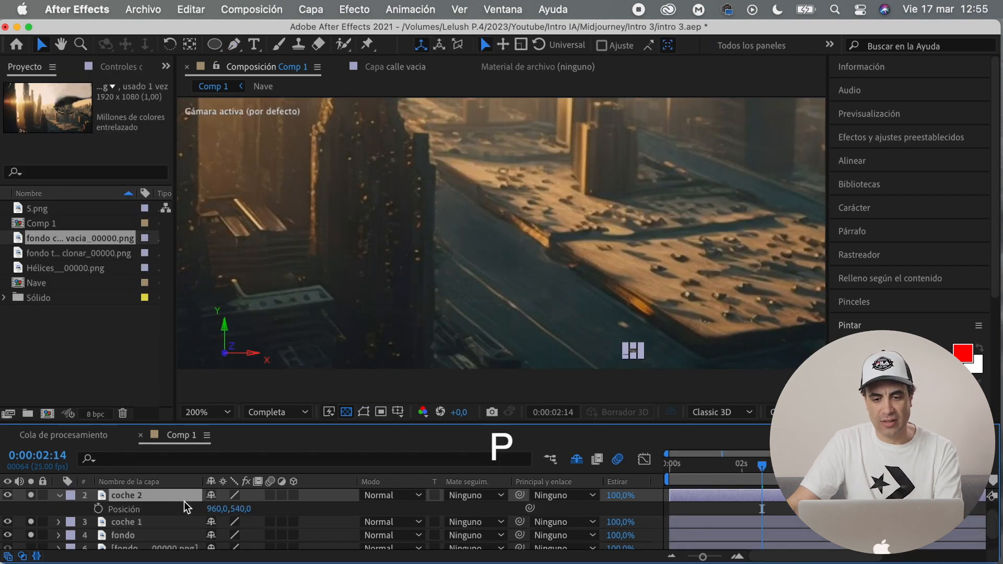
scroll(636, 351, "up", 1)
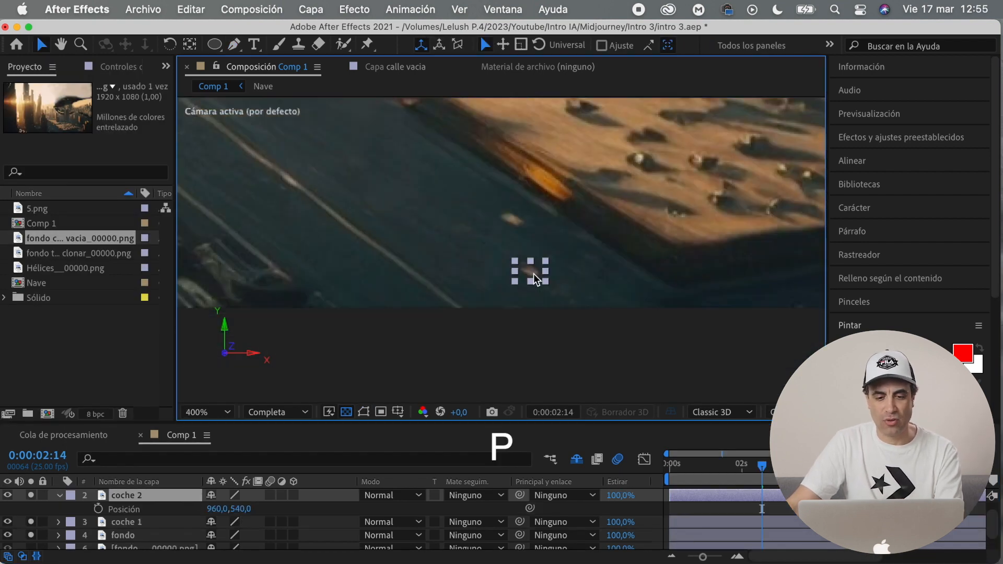
left_click_drag(535, 276, 524, 292)
left_click_drag(763, 466, 670, 465)
mouse_move(521, 287)
left_mouse_down()
mouse_move(504, 277)
mouse_move(518, 276)
left_mouse_up()
left_click(98, 509)
At 0:00:10:01, move coche 2 farther up the road to position 792, 424
left_click_drag(770, 475, 899, 473)
left_click_drag(702, 558, 697, 560)
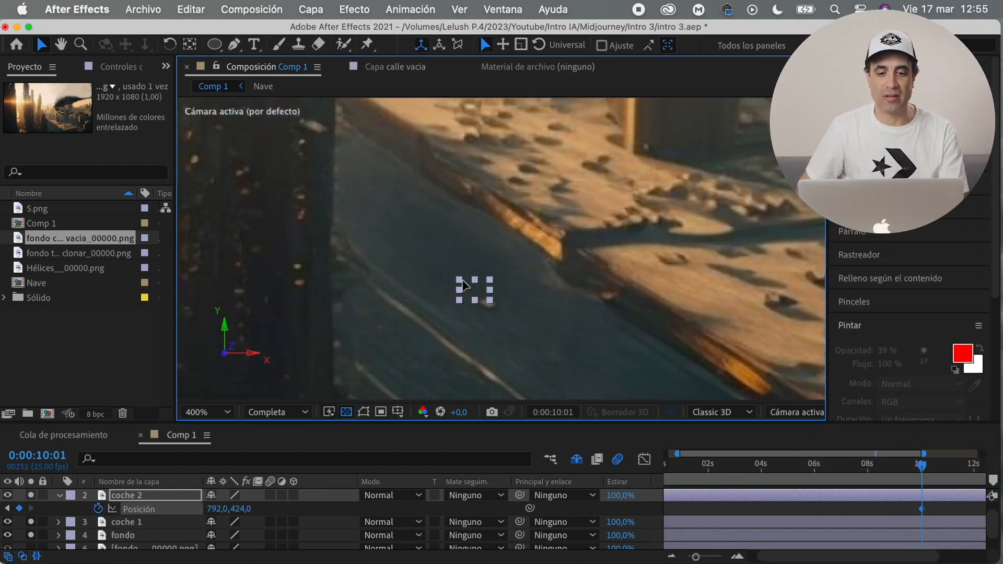
key("comma")
Scrub through the timeline to check how coche 1 and coche 2 travel along the road
left_click_drag(739, 485, 771, 488)
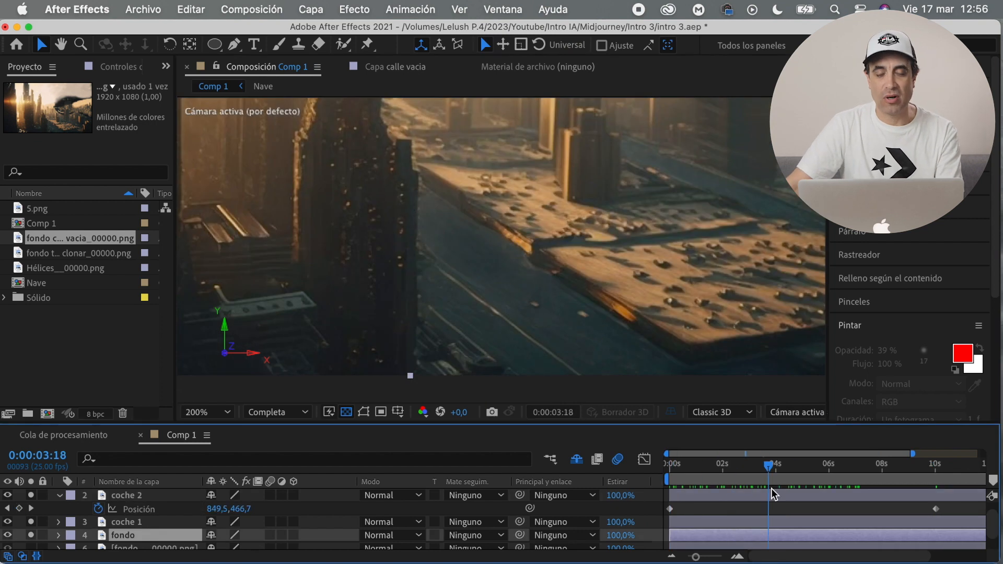
key("k")
left_click_drag(923, 459, 869, 462)
left_click(31, 508)
left_click_drag(394, 170, 399, 196)
left_click(731, 535)
left_click_drag(778, 466, 676, 475)
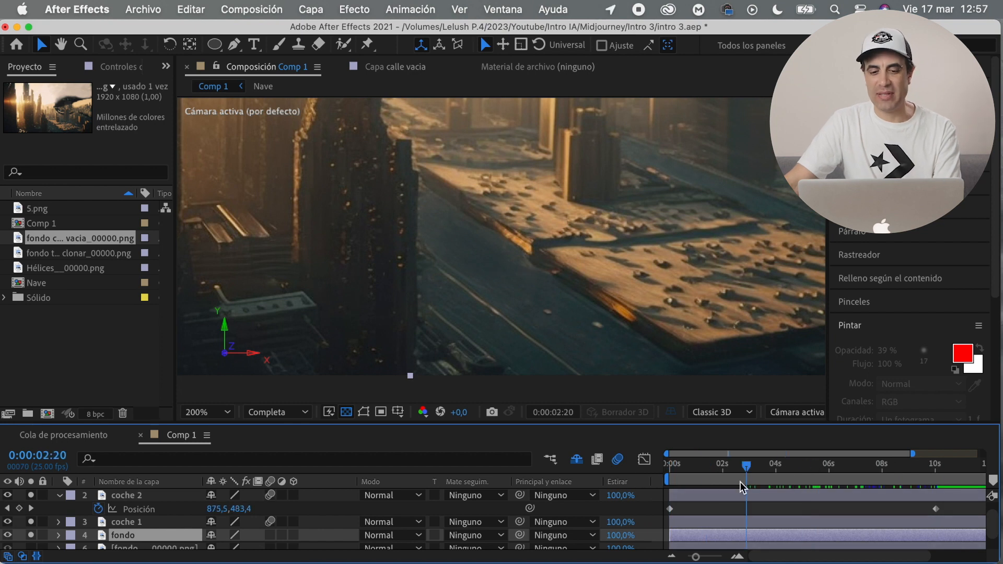
left_click_drag(739, 481, 669, 464)
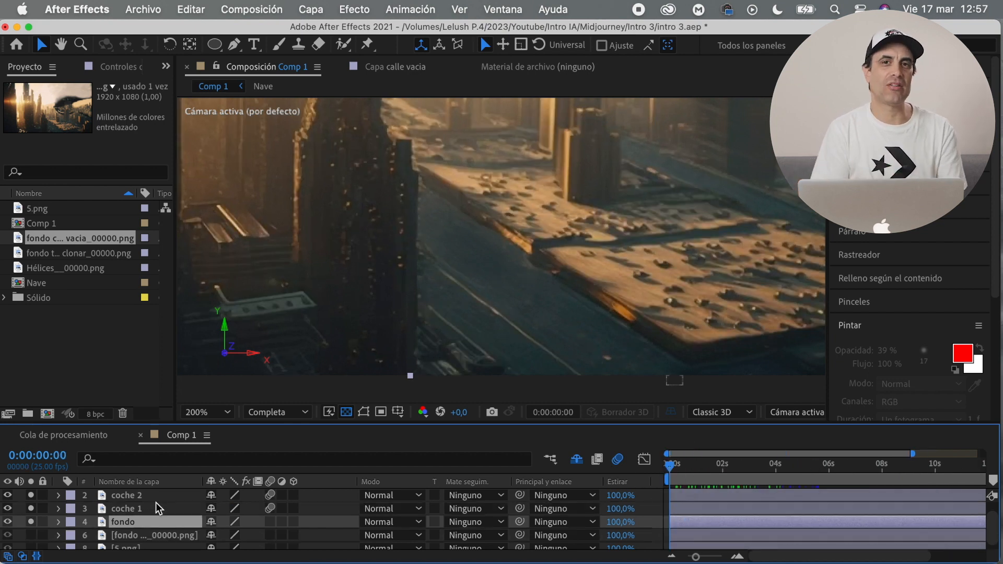
Duplicate the coche 1 layer and move the copy above coche 2
left_click(150, 508)
key("super+d")
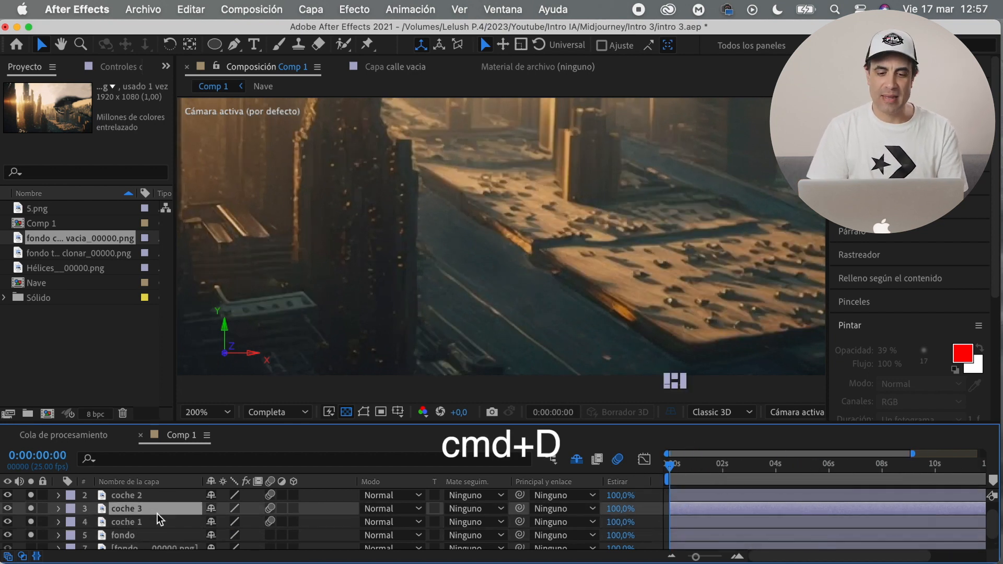
mouse_move(157, 510)
left_mouse_down()
mouse_move(158, 496)
mouse_move(170, 516)
left_mouse_up()
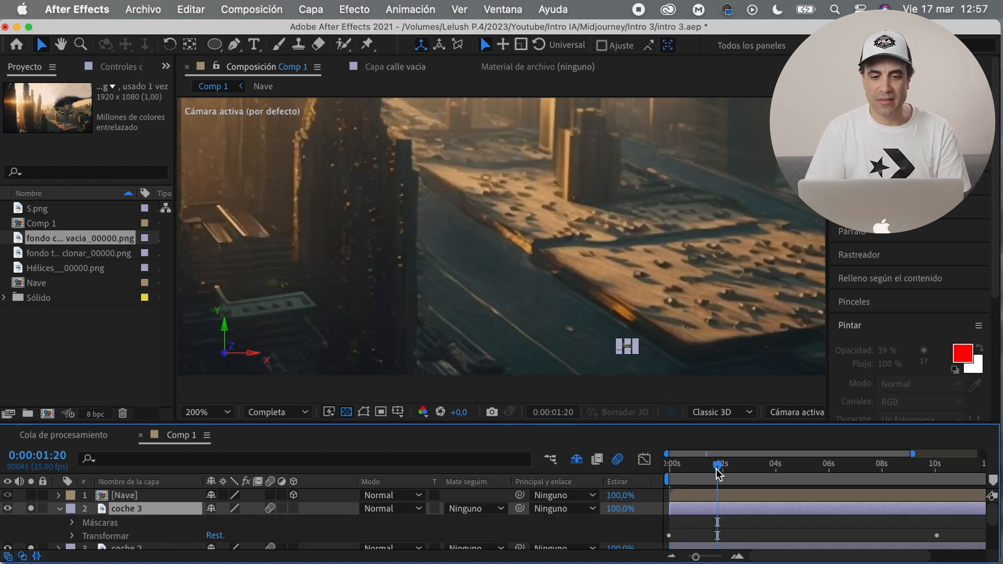
Show the Position keyframes of coche 3 and shift the car's path along the road, starting at 0:00:00:00
left_click_drag(717, 466, 669, 466)
key("p")
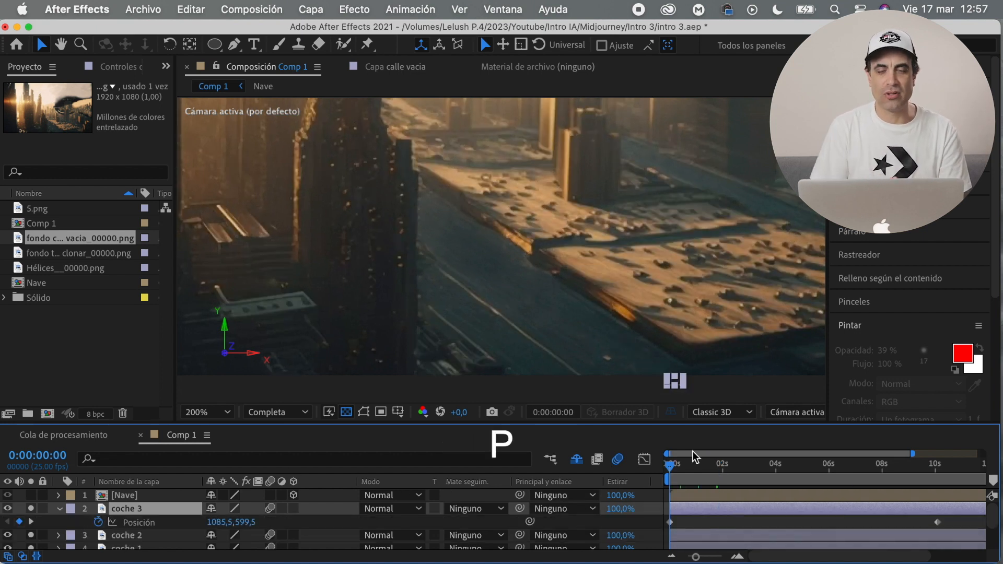
scroll(683, 381, "up", 1)
left_click_drag(683, 381, 524, 293)
left_click_drag(644, 386, 597, 302)
left_click_drag(633, 340, 482, 253)
scroll(483, 225, "down", 2)
left_click_drag(684, 463, 732, 466)
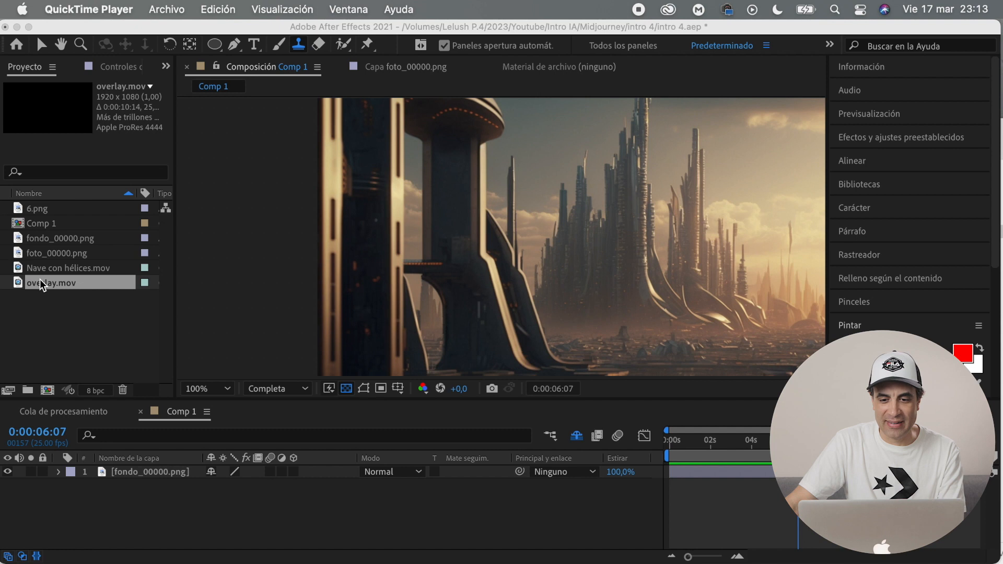
Add overlay.mov to Comp 1 above the fondo_00000.png layer
left_click(42, 285)
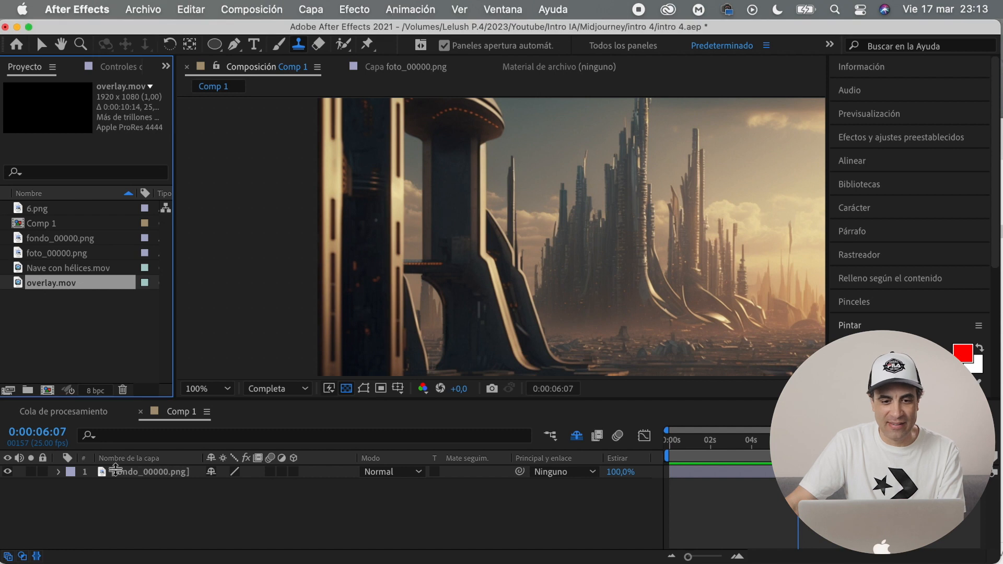
left_click_drag(106, 460, 109, 470)
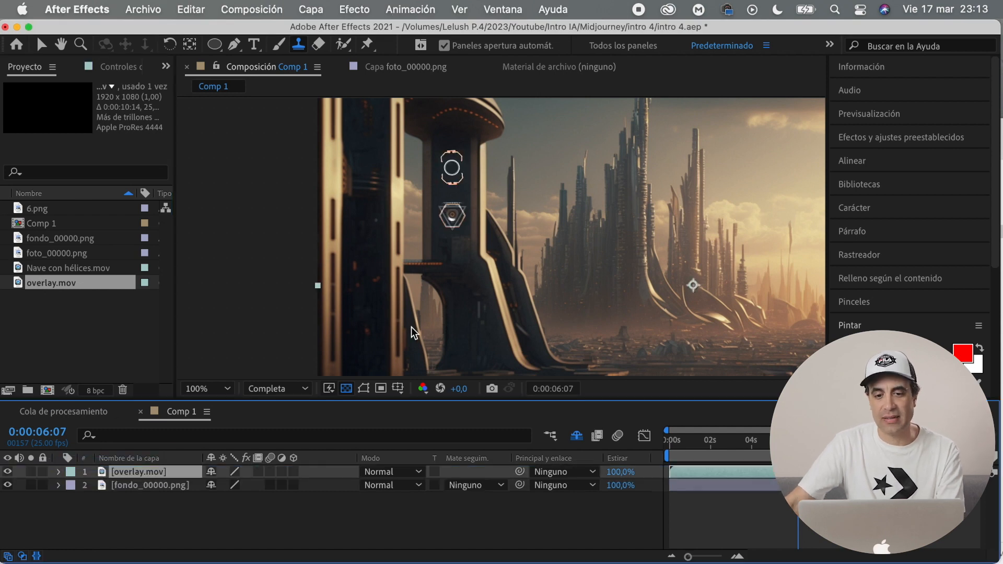
Make overlay.mov a 3D layer and turn it to match the perspective of the tower's front face
scroll(488, 243, "up", 1)
scroll(488, 243, "up", 5)
key("v")
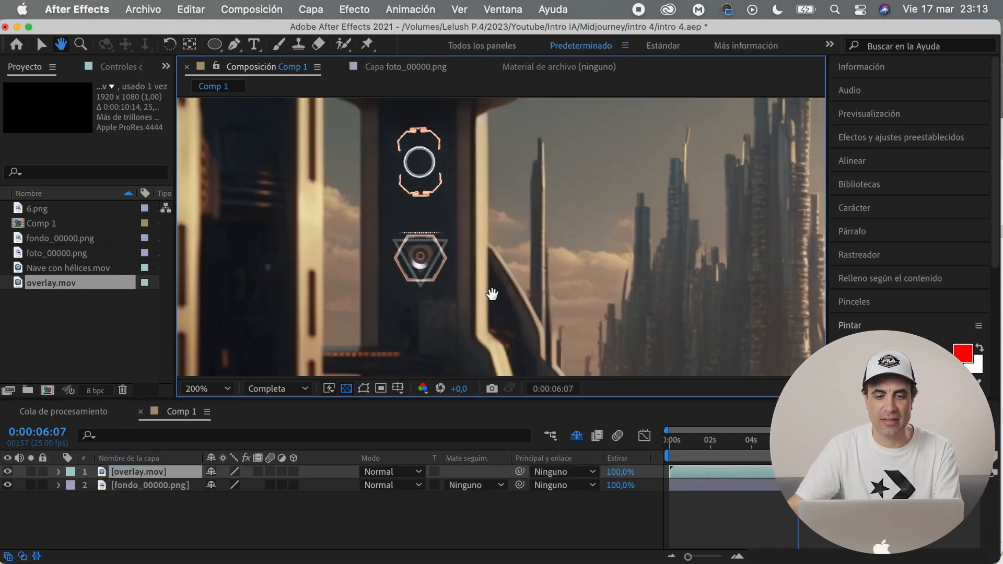
left_click(294, 471)
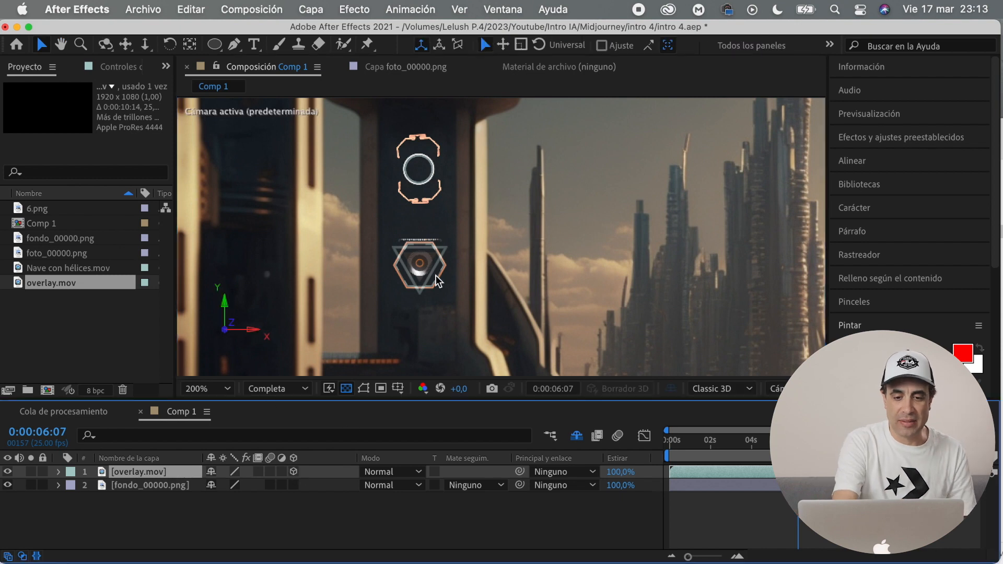
scroll(482, 263, "down", 2)
left_click_drag(751, 329, 505, 278)
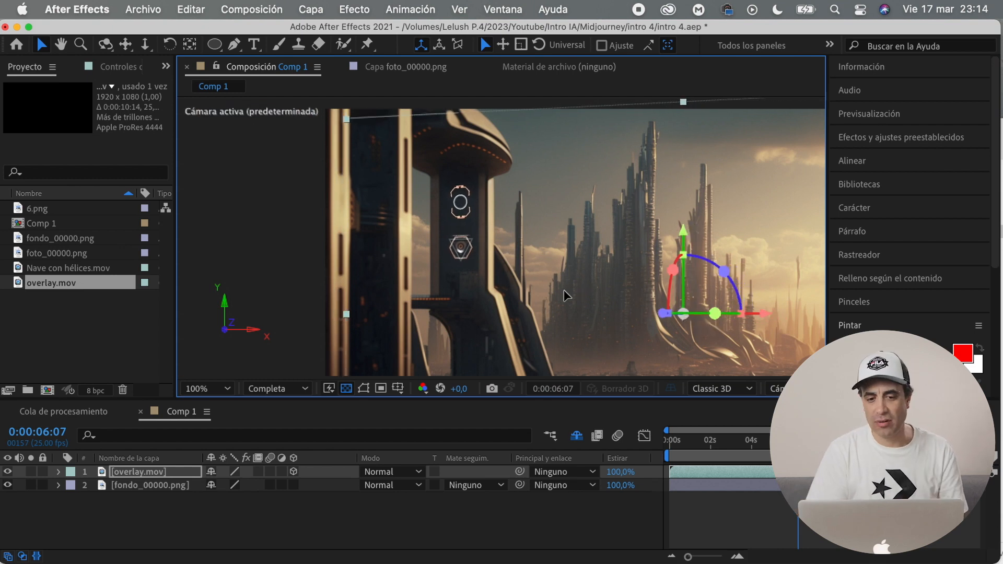
Apply the Resplandor effect to overlay.mov, set its intensity to 2.7 and adjust its glow radius
left_click(890, 136)
type("respland")
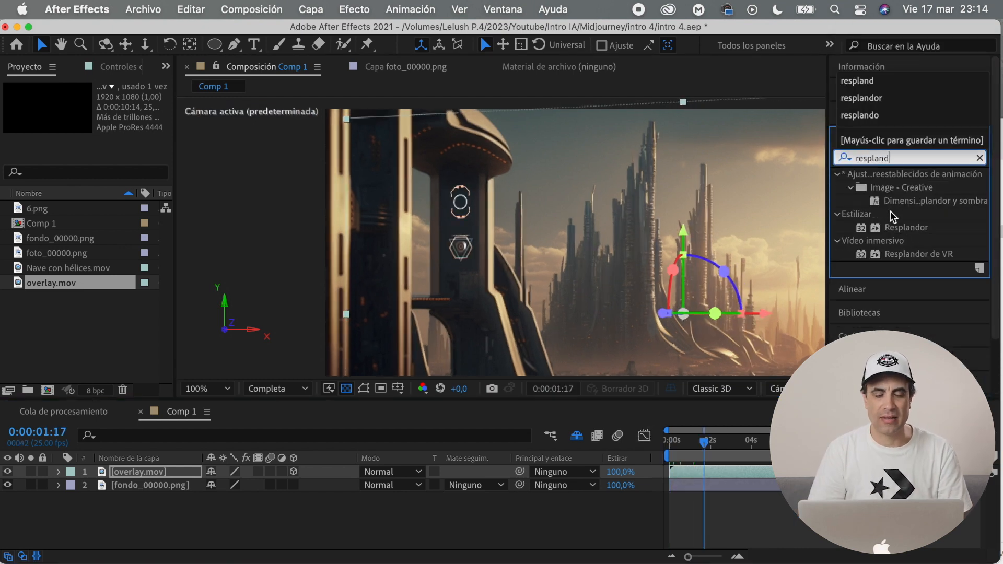
double_click(901, 228)
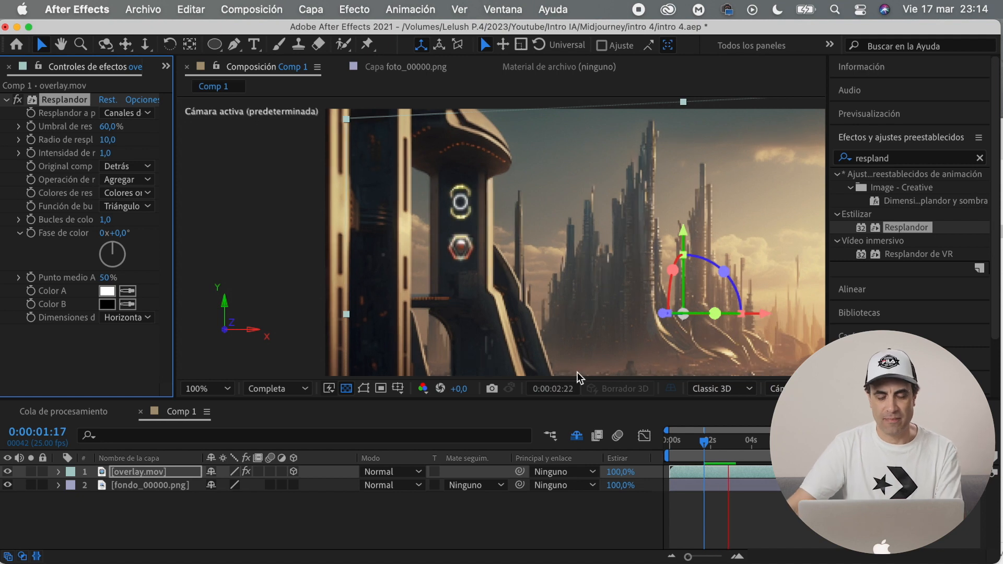
key("space")
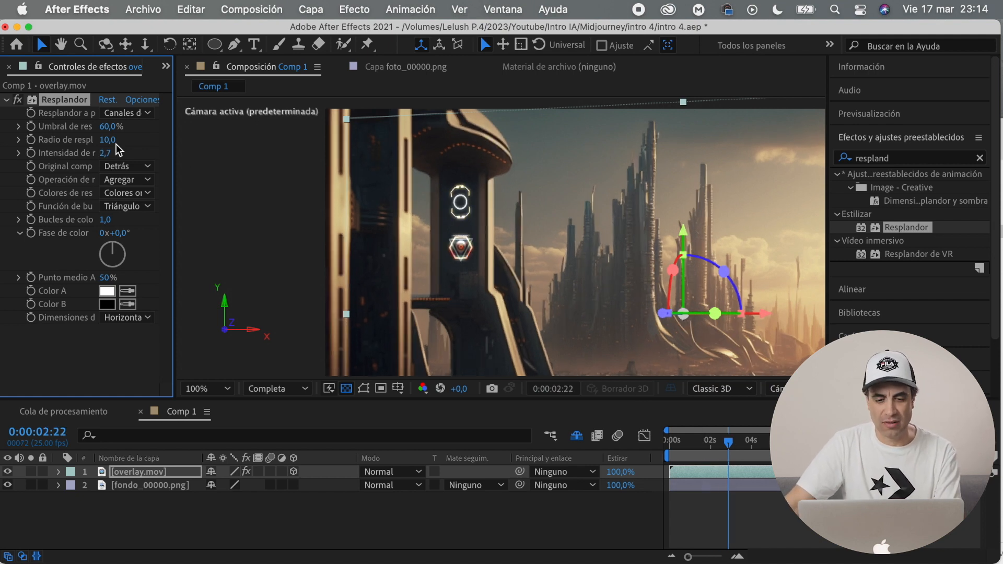
left_click_drag(94, 138, 142, 141)
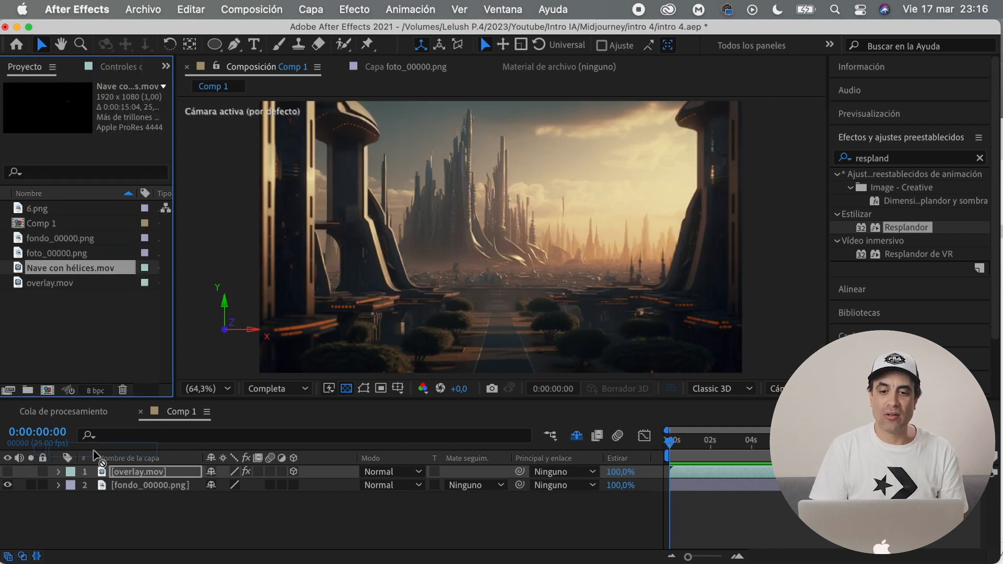
Add Nave con hélices.mov as the uppermost layer and give its Position the expression wiggle(1,05)
left_click_drag(95, 455, 99, 465)
left_click(59, 472, "alt")
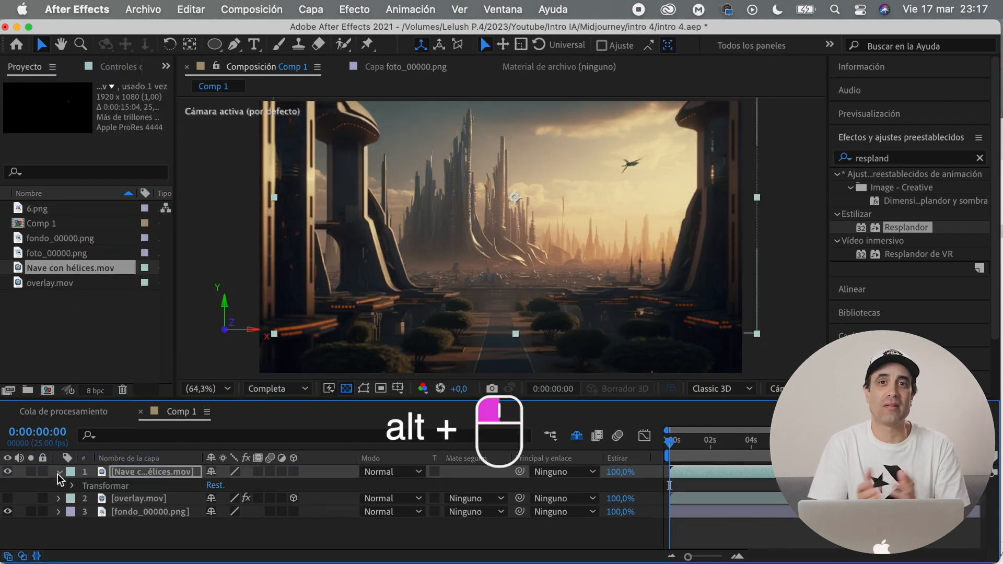
left_click(72, 485)
left_click(98, 500, "alt")
type("wiggle(1,05")
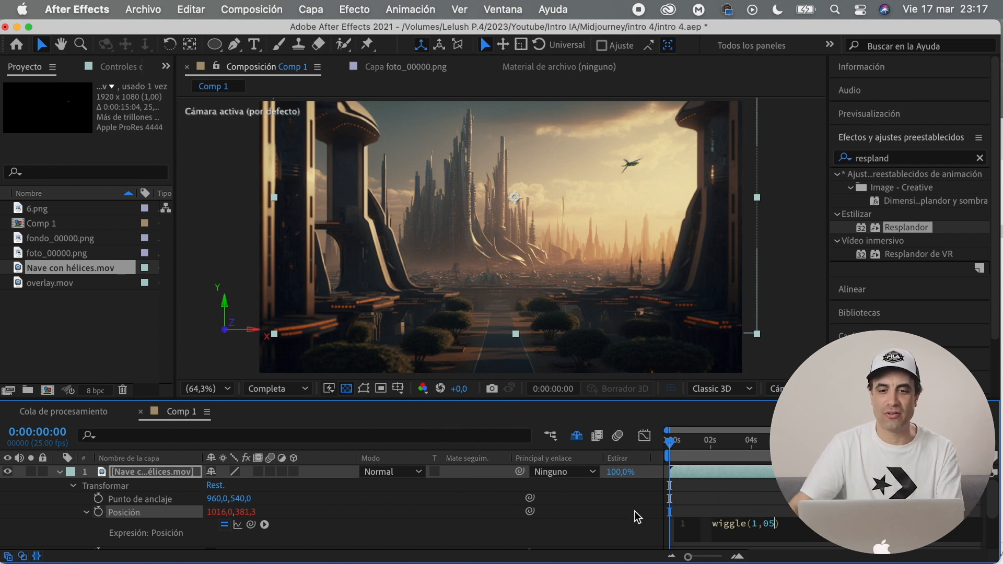
left_click(675, 446)
key("space")
Scale the second Nave con hélices.mov layer to 45% and start keyframing its scale
key("p")
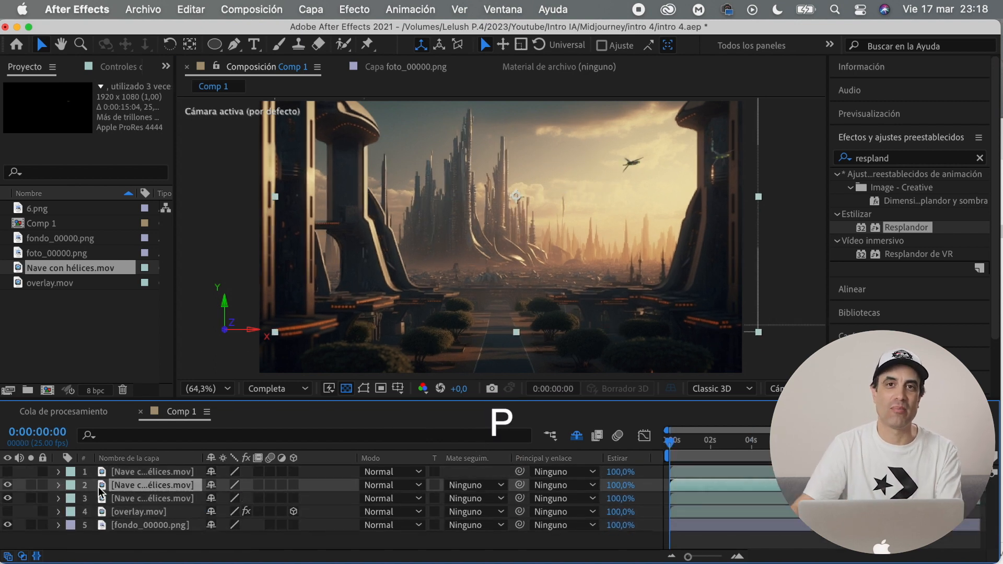
key("s")
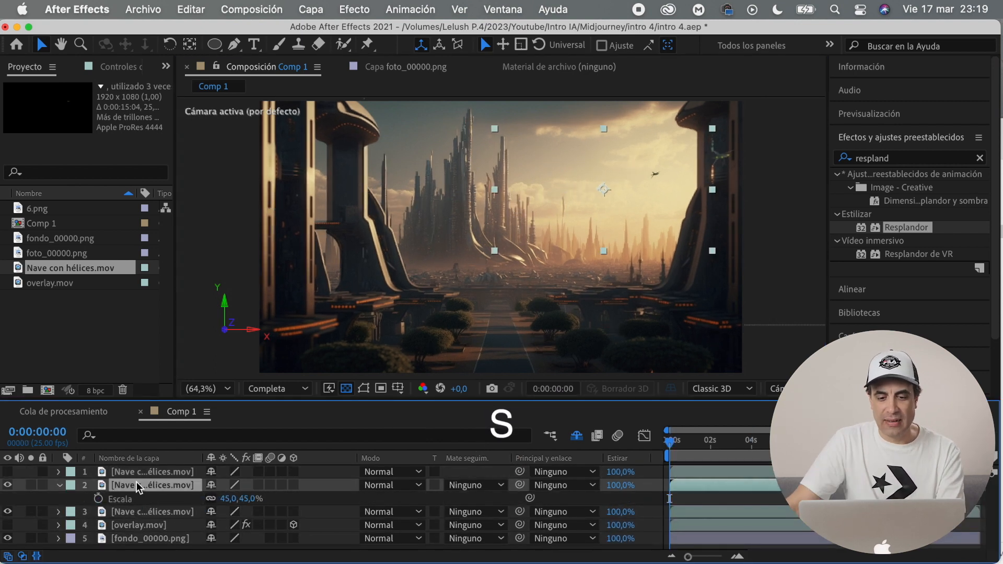
left_click(98, 498)
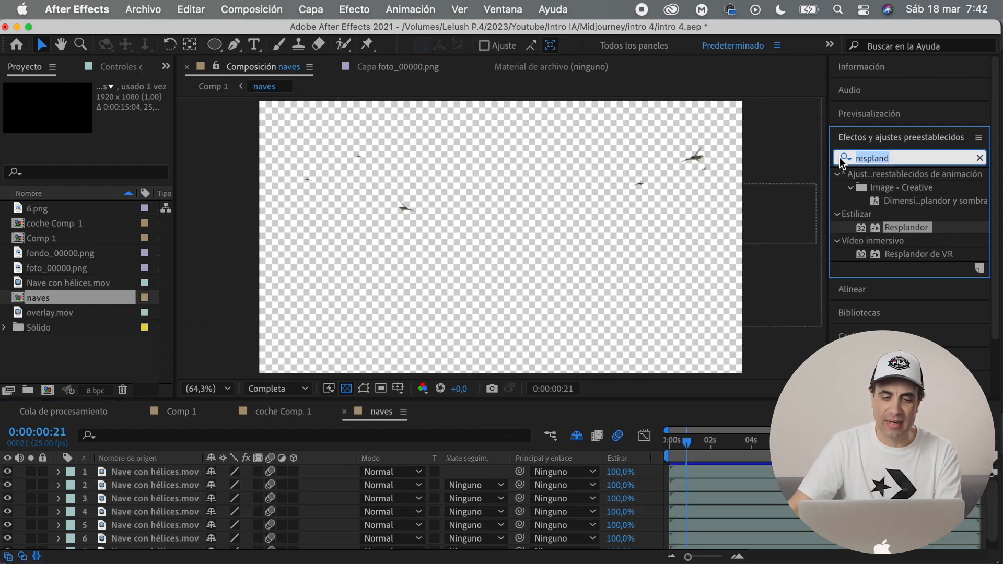
Search the effects library for "desenf"
type("dese")
type("nf")
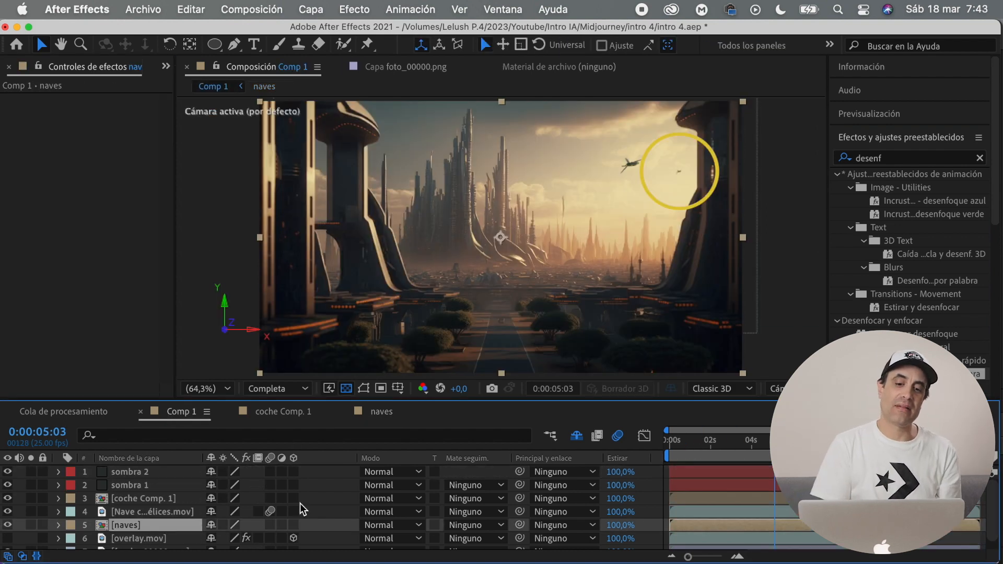
Draw a Pen mask tightly around the small car on the road in the 6.png layer
key("g")
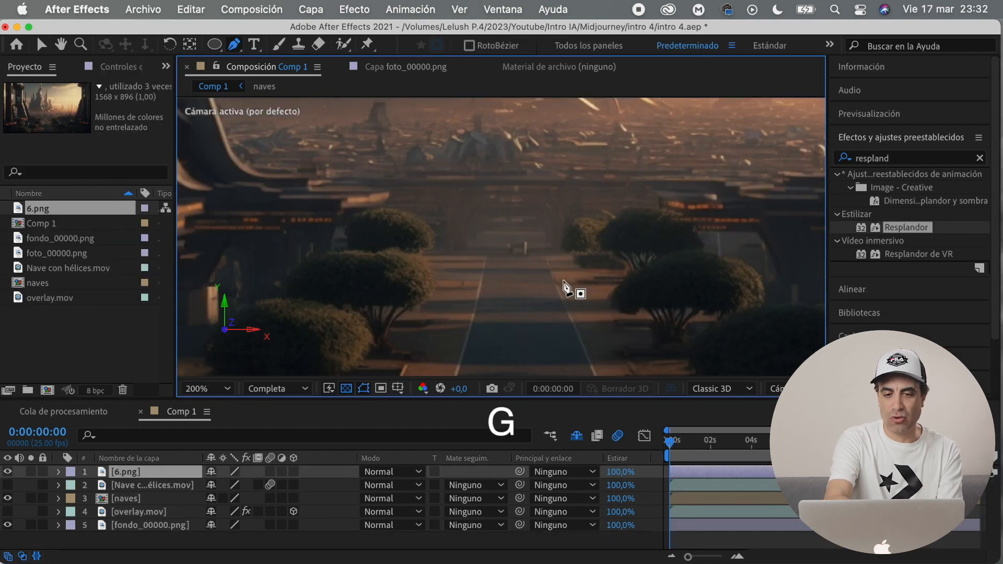
left_click(610, 259)
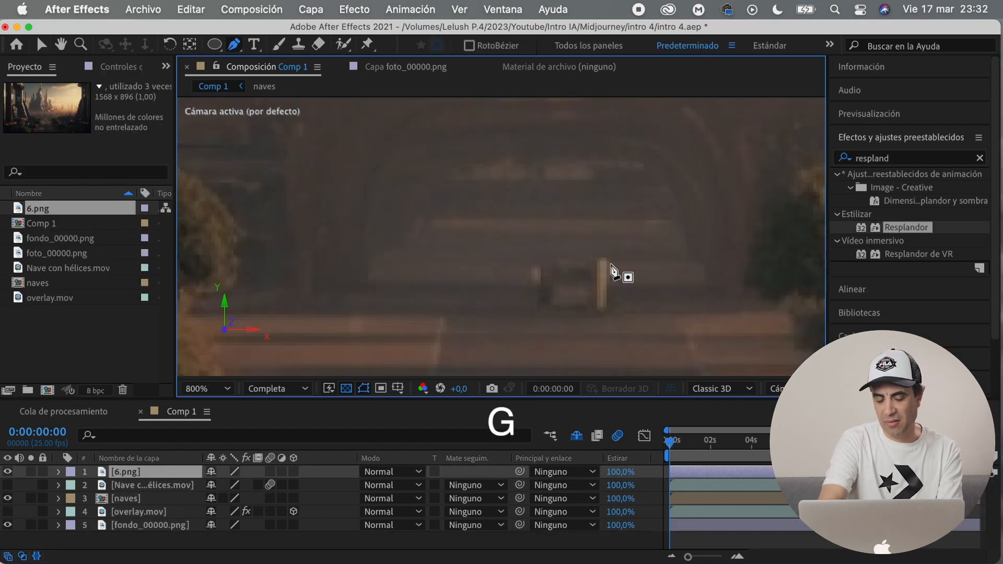
left_click(606, 311)
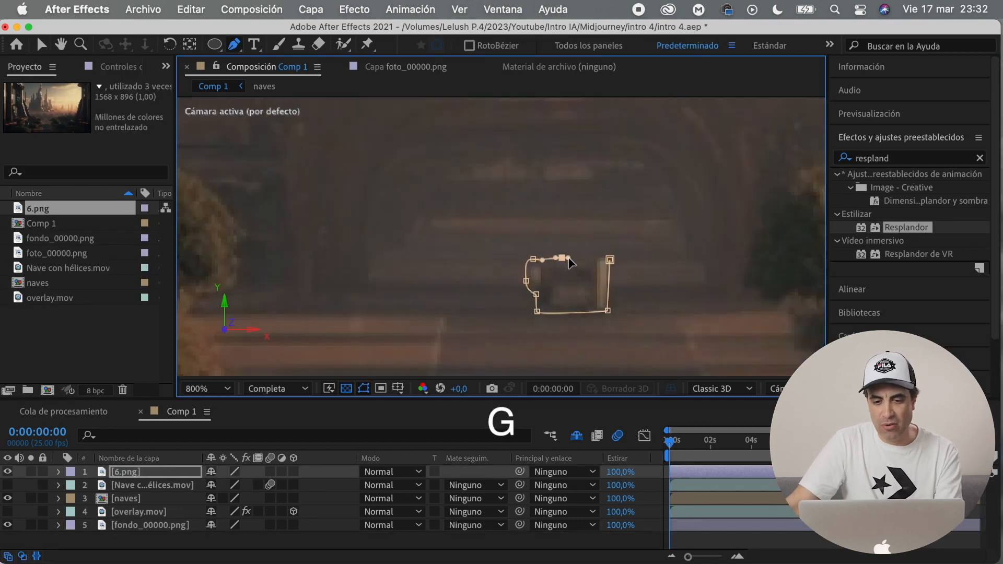
Set the mask feather of the car mask on 6.png to 2 pixels
left_click(59, 472)
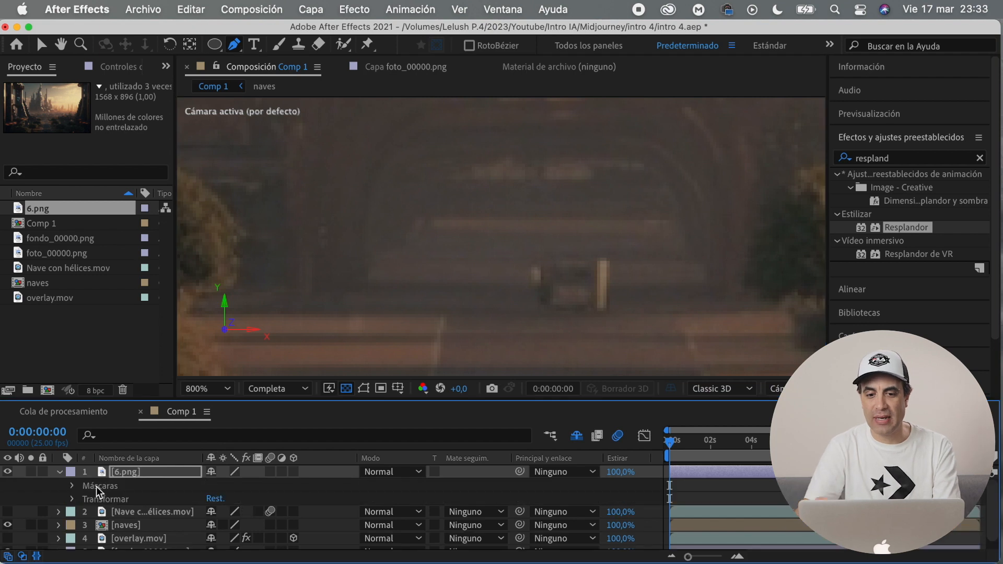
left_click(73, 485)
left_click(87, 498)
scroll(224, 517, "down", 1)
left_click(240, 516)
type("2")
key("Return")
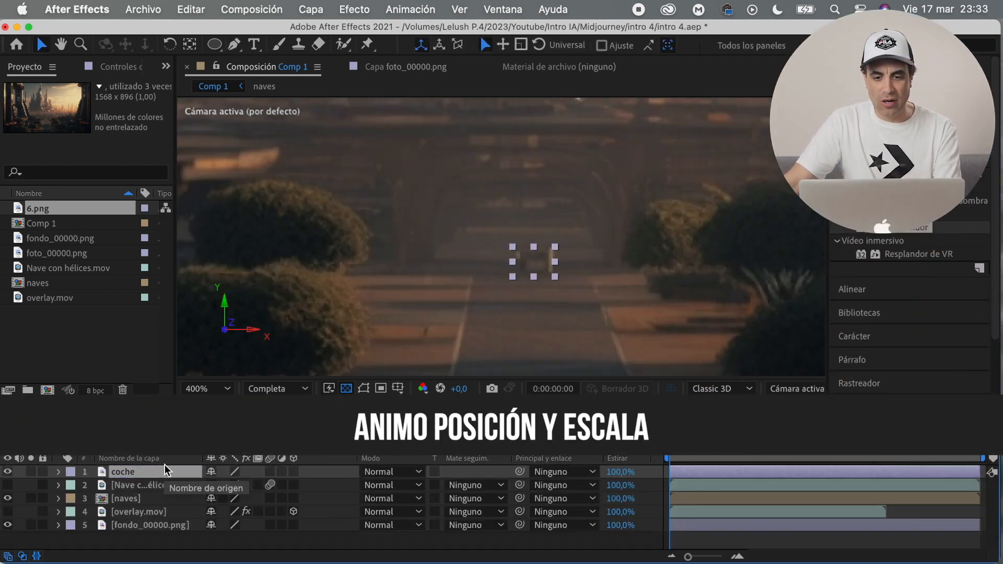
Keyframe the position and scale of the coche layer so the car travels along the road
key("p")
left_click(98, 485)
key("s")
left_click(98, 485)
left_click_drag(670, 453, 777, 453)
left_click(19, 485)
key("Home")
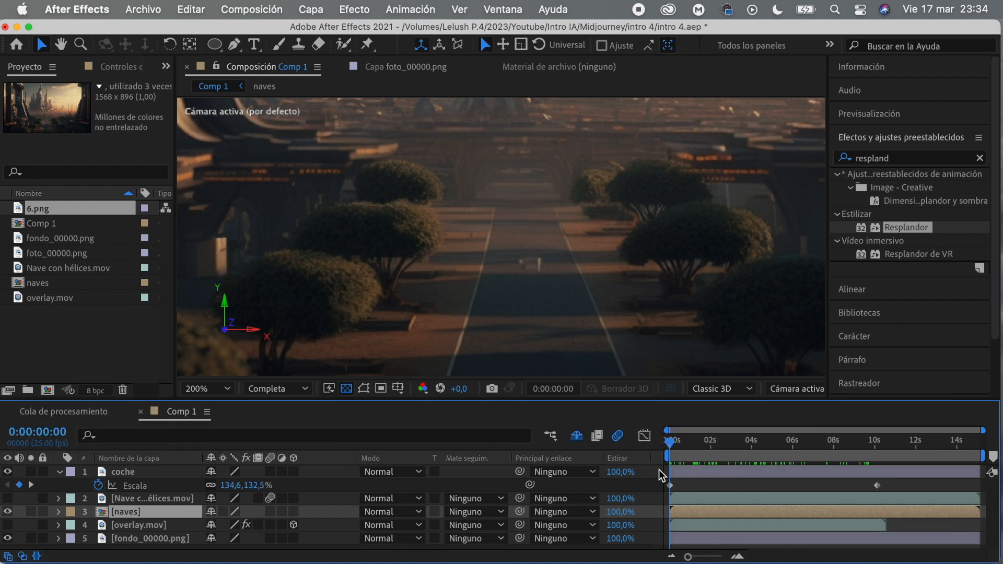
Precompose the coche layer as coche Comp. 1, transferring all its attributes to the new composition
left_click(141, 472)
right_click(141, 472)
left_click(156, 471)
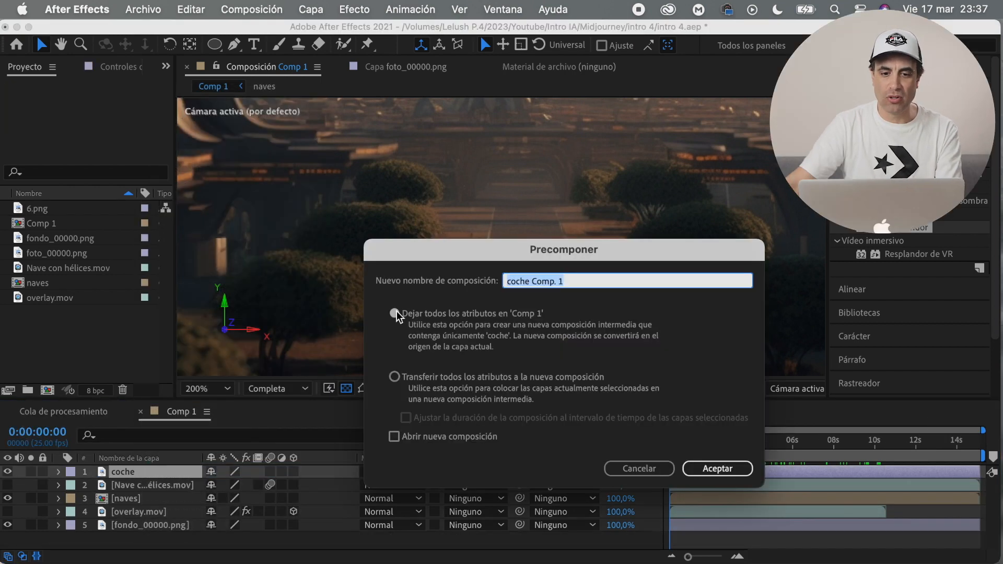
left_click(365, 377)
left_click(725, 467)
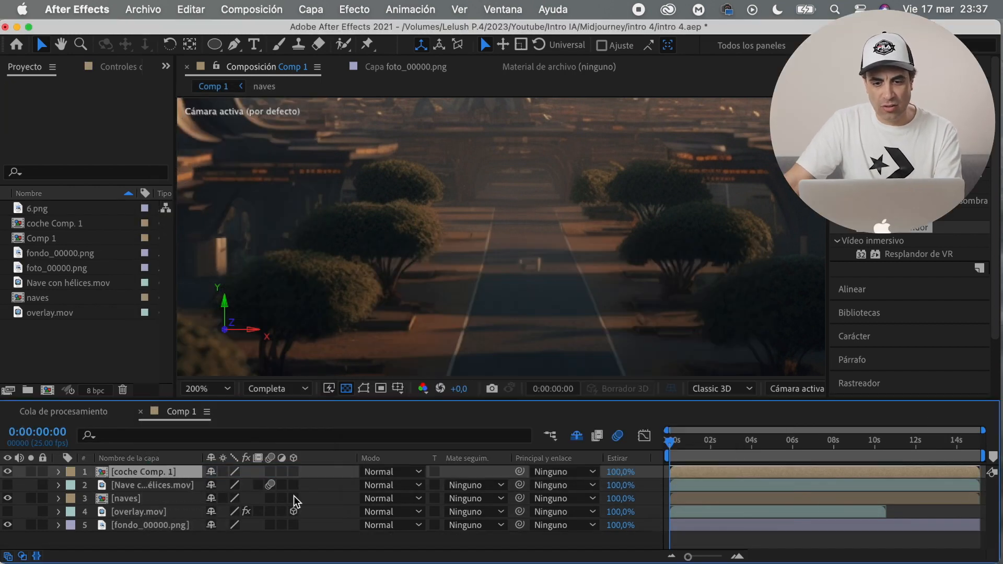
Add a black solid layer inside coche Comp. 1
double_click(147, 472)
right_click(157, 502)
mouse_move(293, 356)
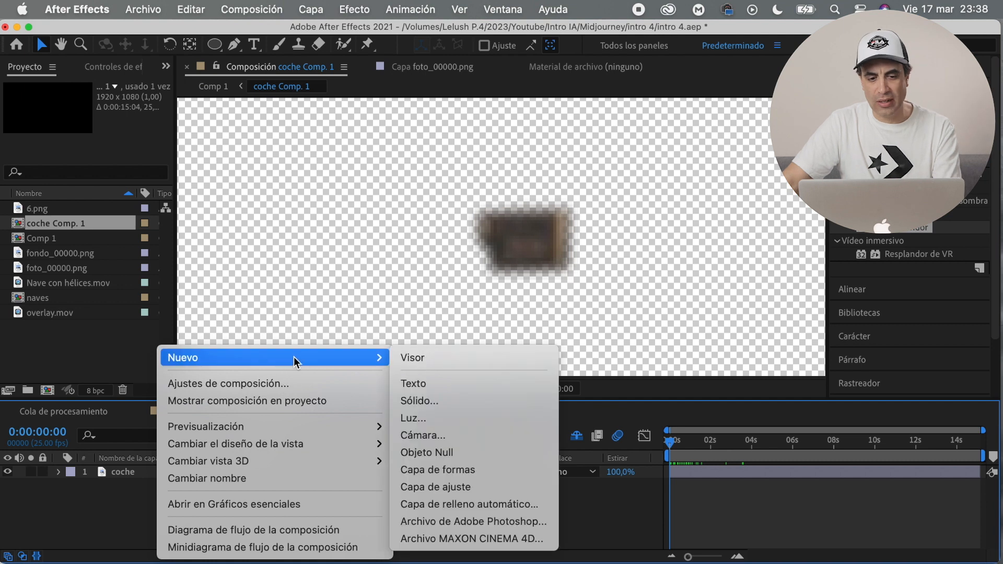
left_click(442, 403)
left_click(352, 545)
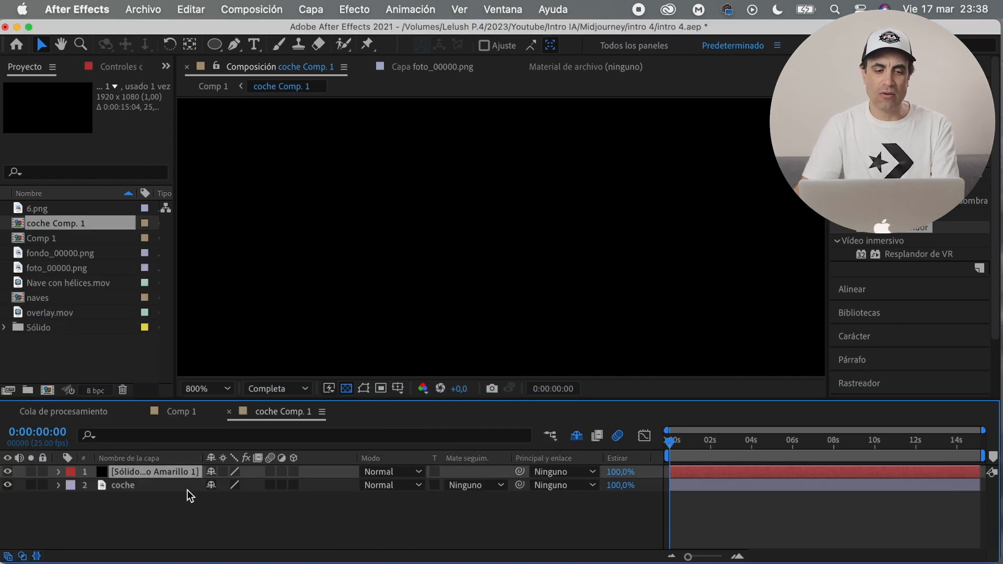
Place the black solid below coche and mask it around the lower part of the car as a shadow
left_click(8, 472)
key("g")
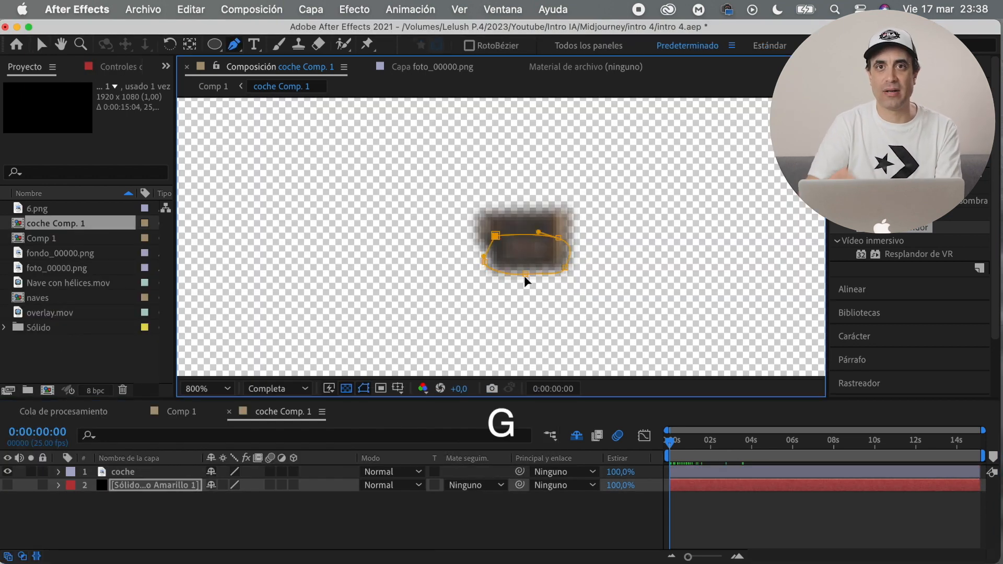
key("v")
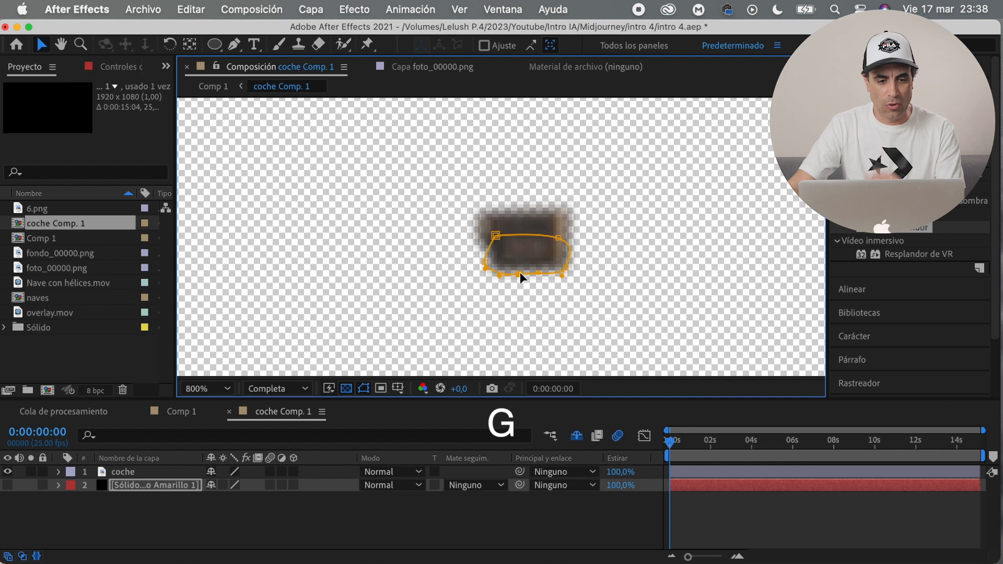
left_click(363, 388)
left_click(7, 485)
Set the mask feather of the black solid to 3 pixels
left_click(58, 485)
left_click(73, 499)
left_click(87, 512)
scroll(91, 509, "down", 2)
left_click(241, 515)
type("3")
key("Return")
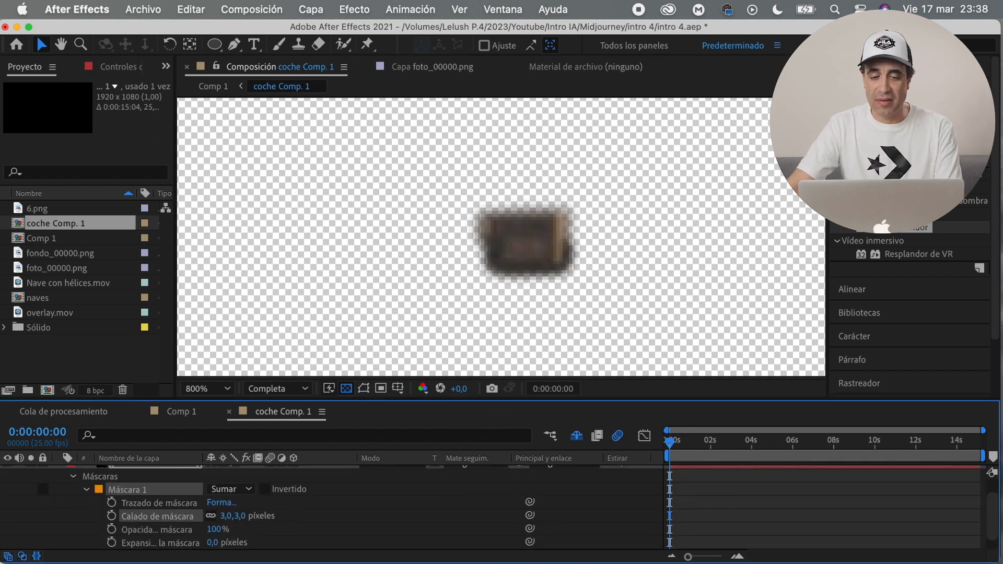
Set the black solid's opacity to 64% and preview the car in Comp 1
key("t")
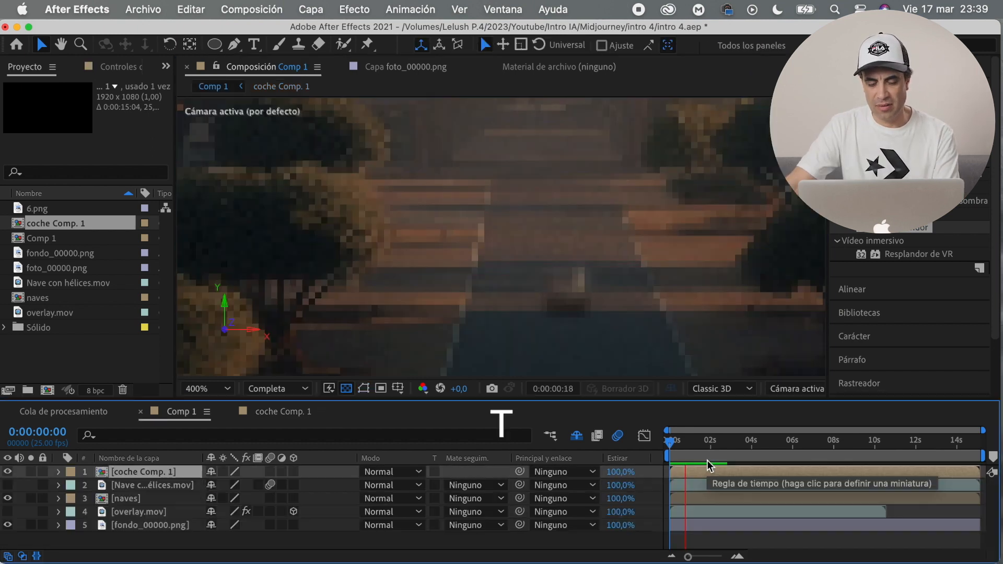
key("space")
left_click_drag(725, 450, 634, 461)
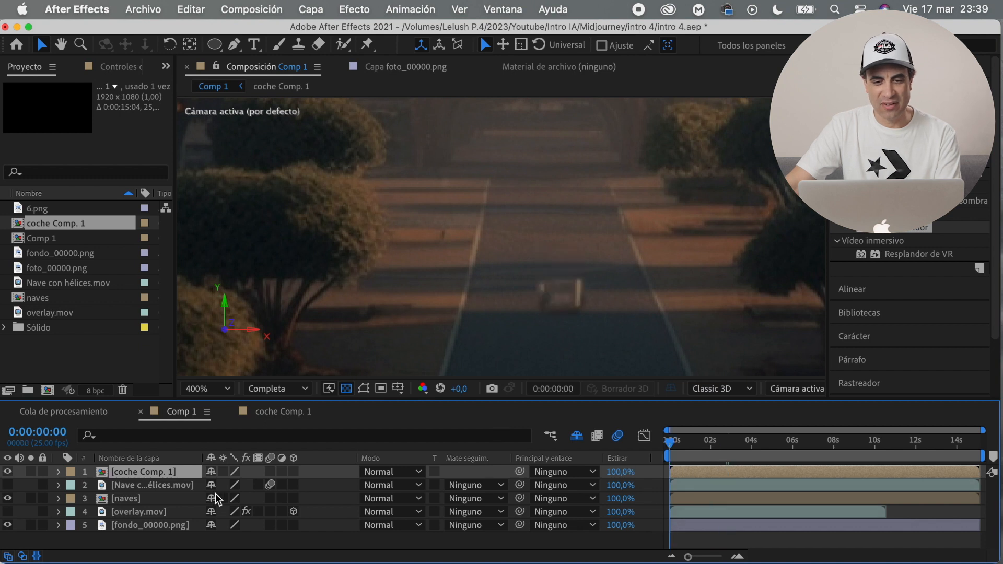
Parent the black shadow solid to the coche layer in coche Comp. 1 and preview the car's movement in Comp 1
left_click(165, 496)
left_click(300, 414)
left_click_drag(676, 447, 655, 460)
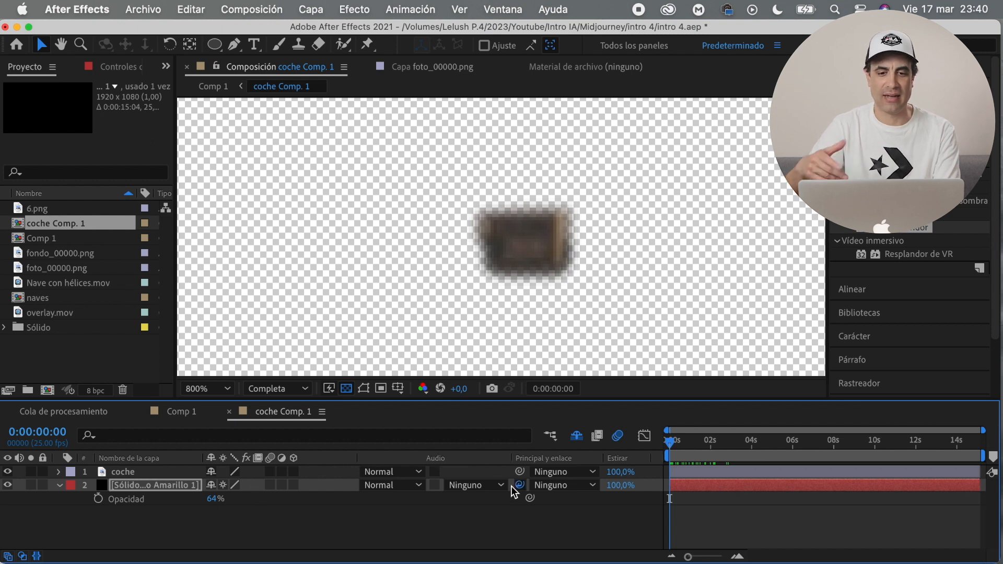
left_click_drag(276, 484, 177, 471)
key("space")
key("space")
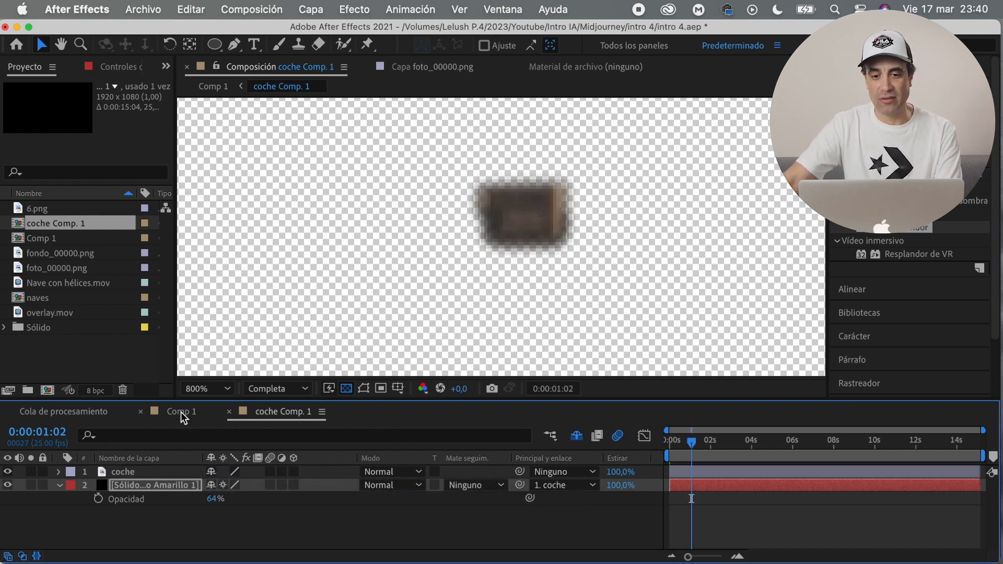
left_click(181, 413)
key("space")
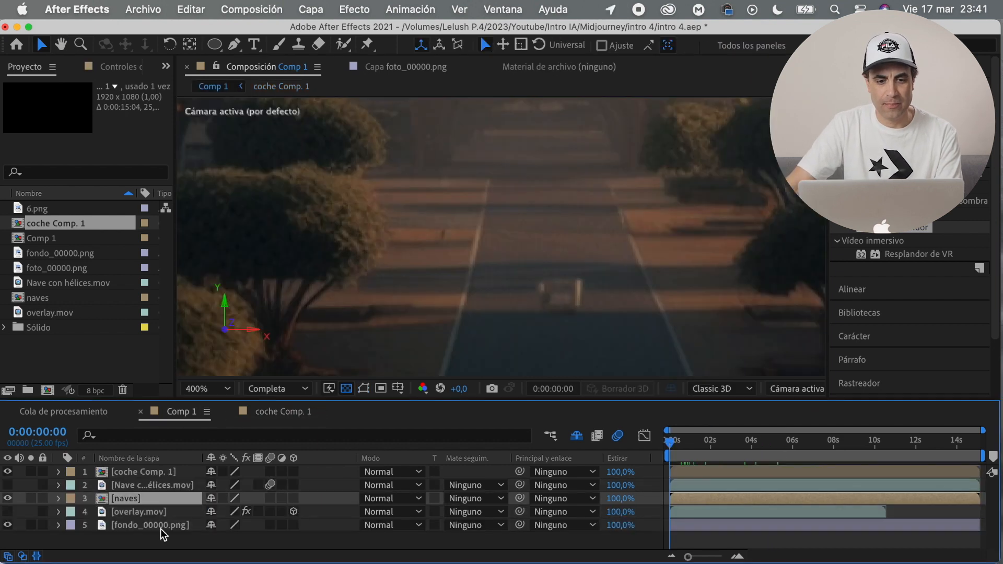
Add a 1920 × 1080 px solid to Comp 1 with its color sampled from the dark shadow on the road
right_click(308, 359)
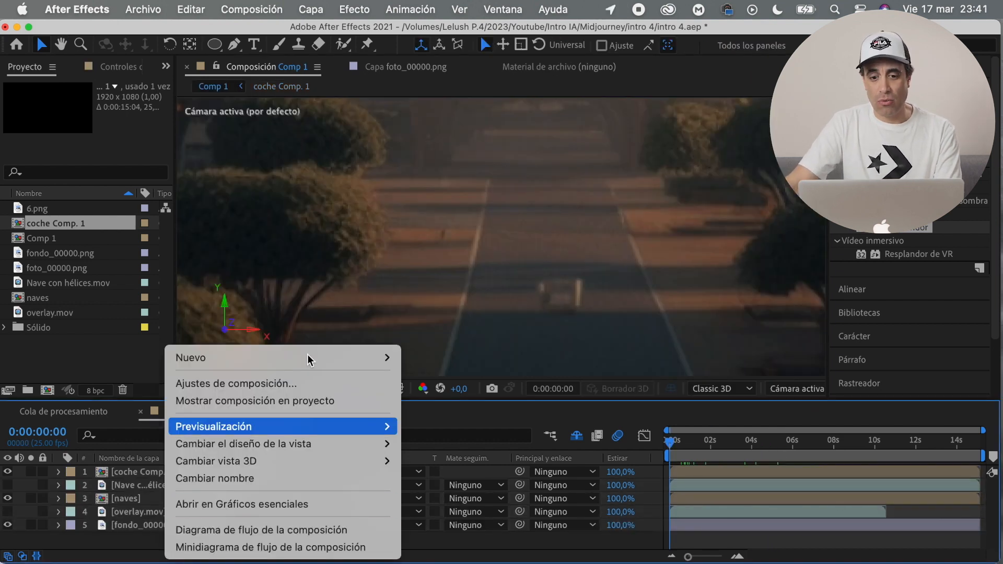
mouse_move(314, 360)
left_click(462, 402)
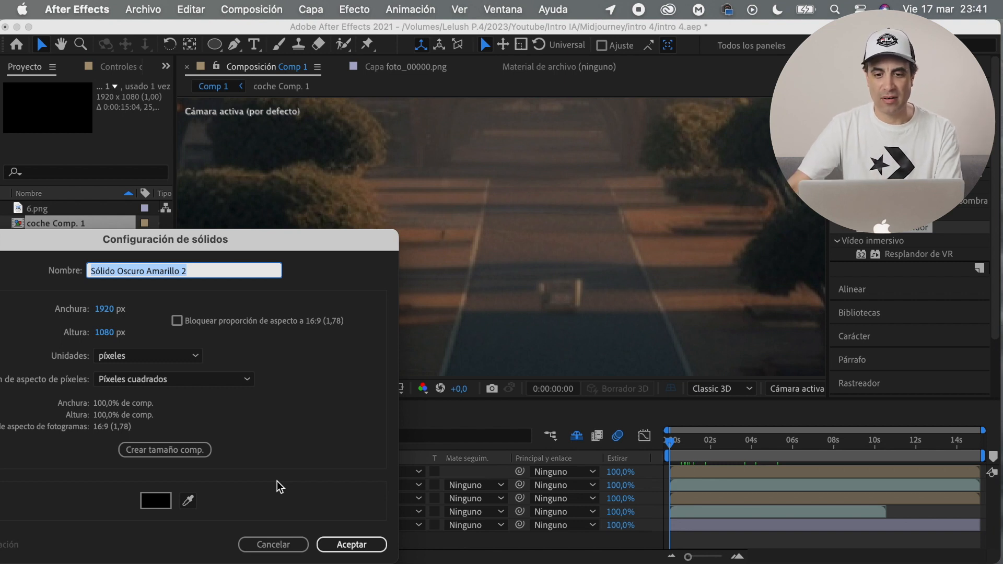
left_click(188, 501)
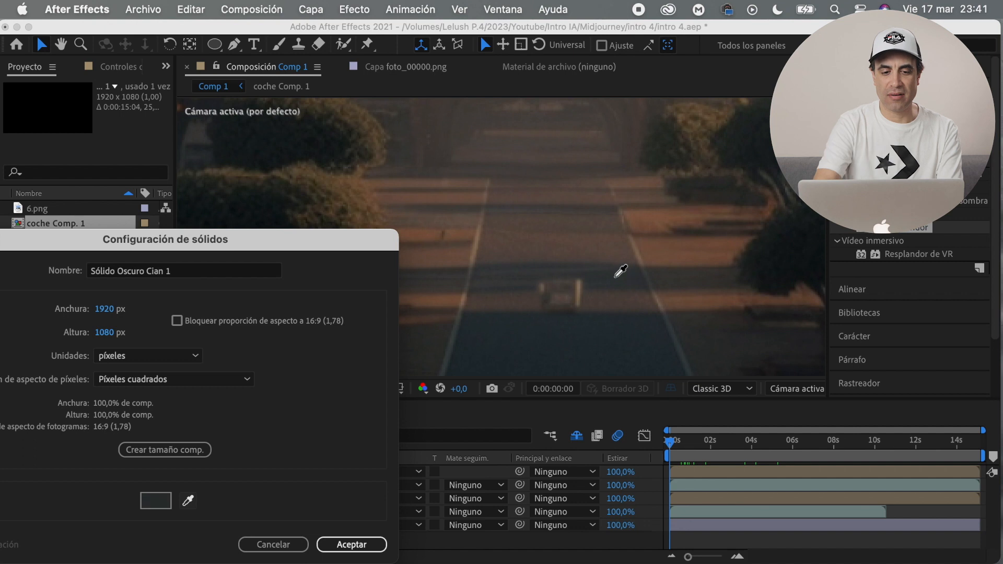
left_click(351, 545)
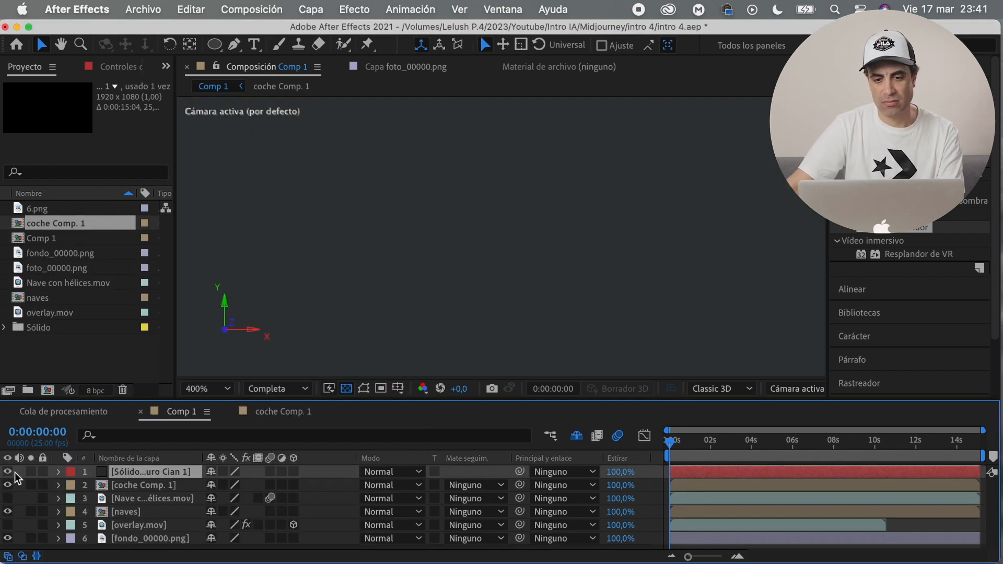
Draw a Pen mask on the new solid following the shadow band that crosses the road at the car
left_click(9, 472)
key("g")
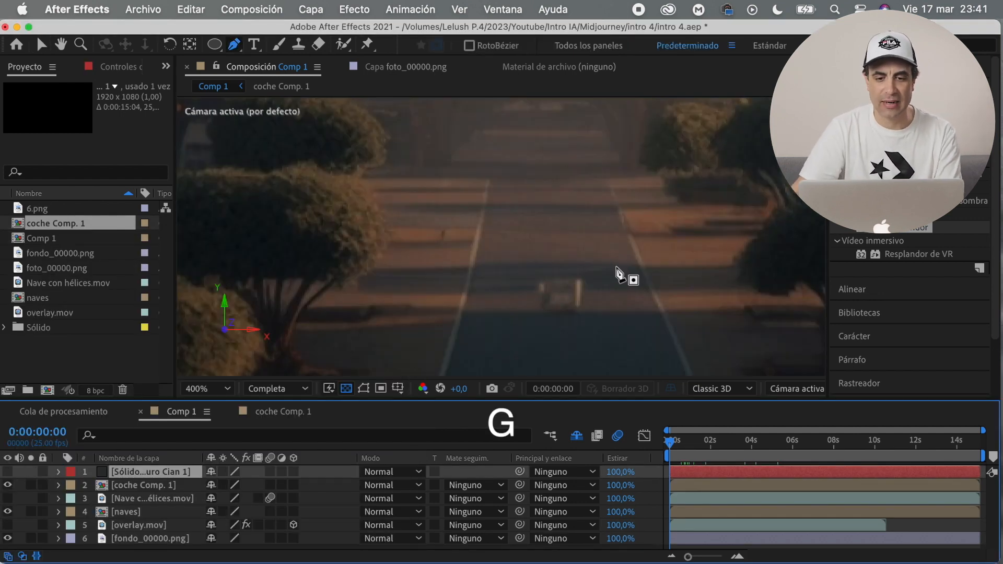
left_click(621, 266)
left_click_drag(551, 264, 543, 266)
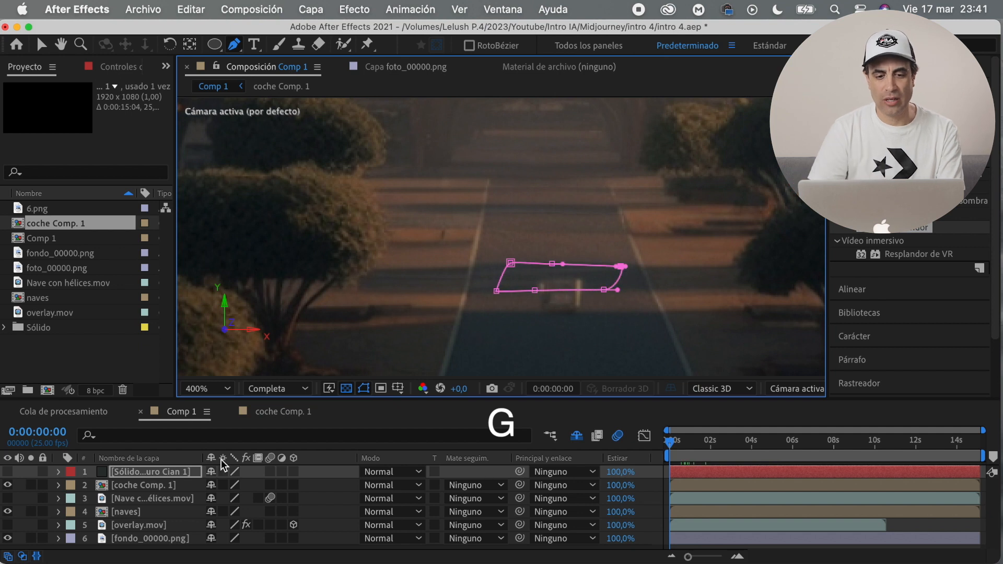
left_click(8, 473)
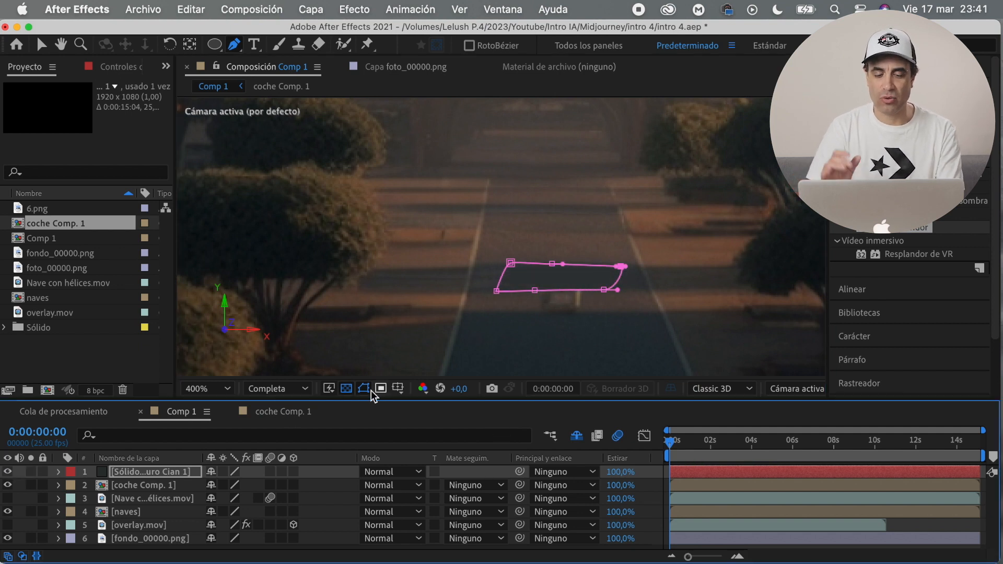
Feather the road shadow mask by 5 pixels, reshape its lower edge and hide the mask outlines
left_click(58, 472)
left_click(72, 486)
left_click(86, 499)
left_click(239, 516)
type("5")
key("Return")
key("v")
left_click_drag(603, 289, 606, 288)
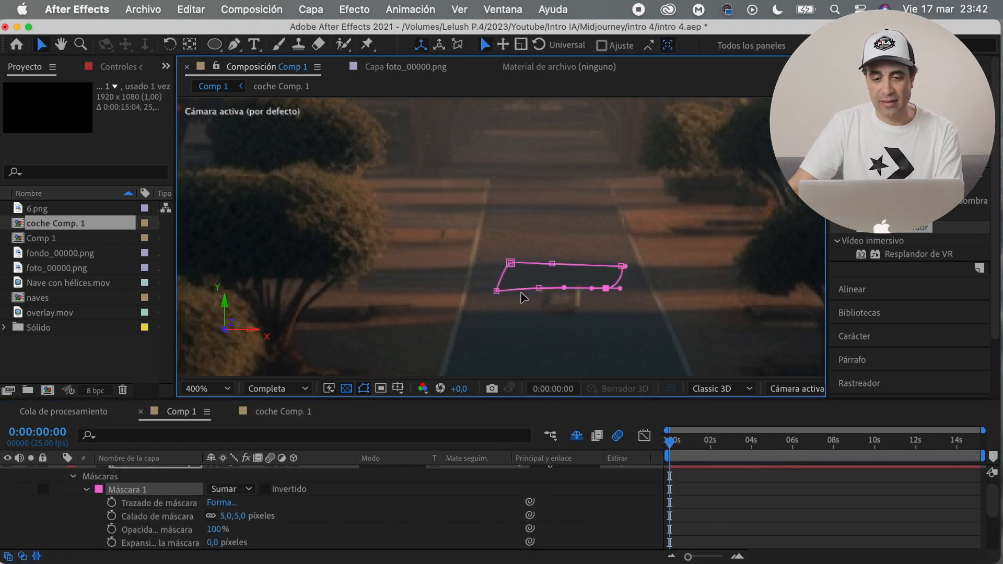
left_click(364, 388)
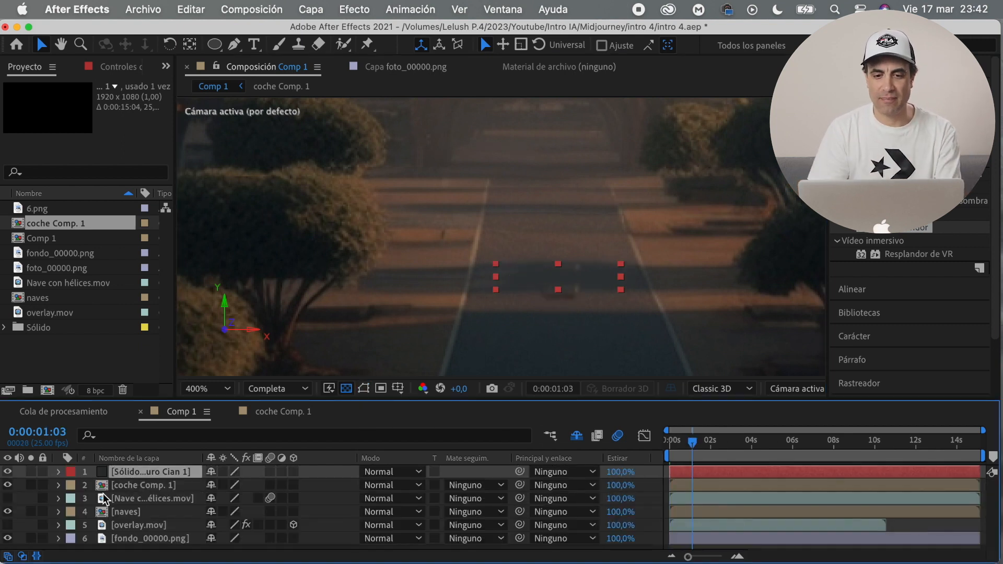
Adjust the road shadow solid's opacity, set its mask feather to 12 pixels and review the car passing under it
key("t")
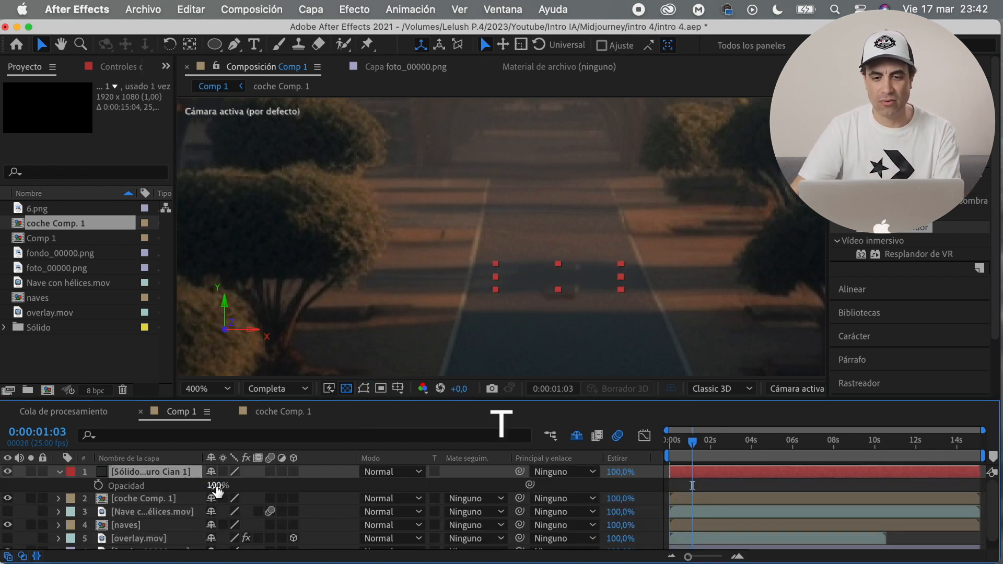
left_click_drag(210, 493, 211, 492)
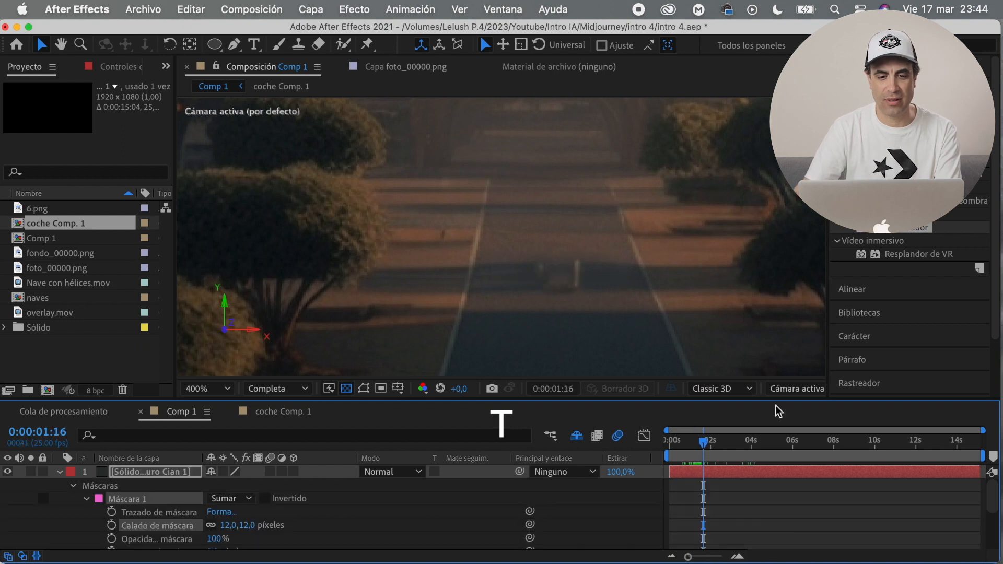
left_click_drag(784, 443, 687, 470)
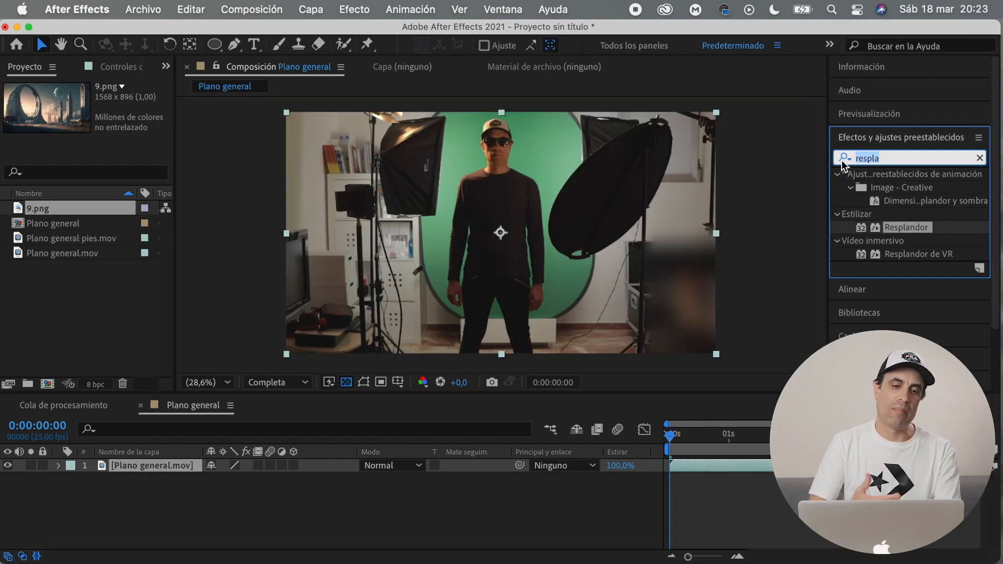
Apply the Color selectivo effect to Plano general.mov and target its Verdes range
double_click(926, 158)
type("selec")
double_click(906, 181)
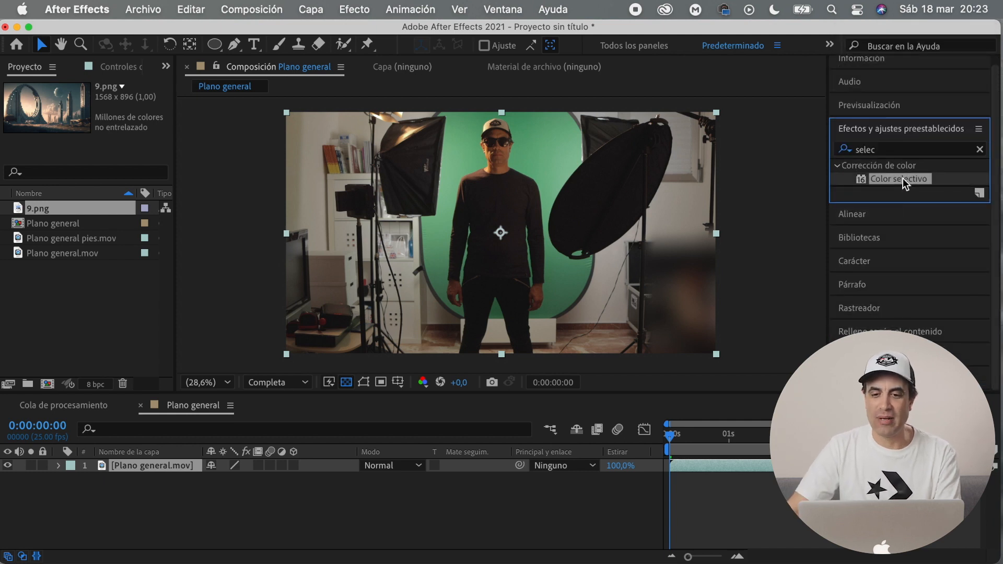
left_click(143, 128)
left_click(145, 178)
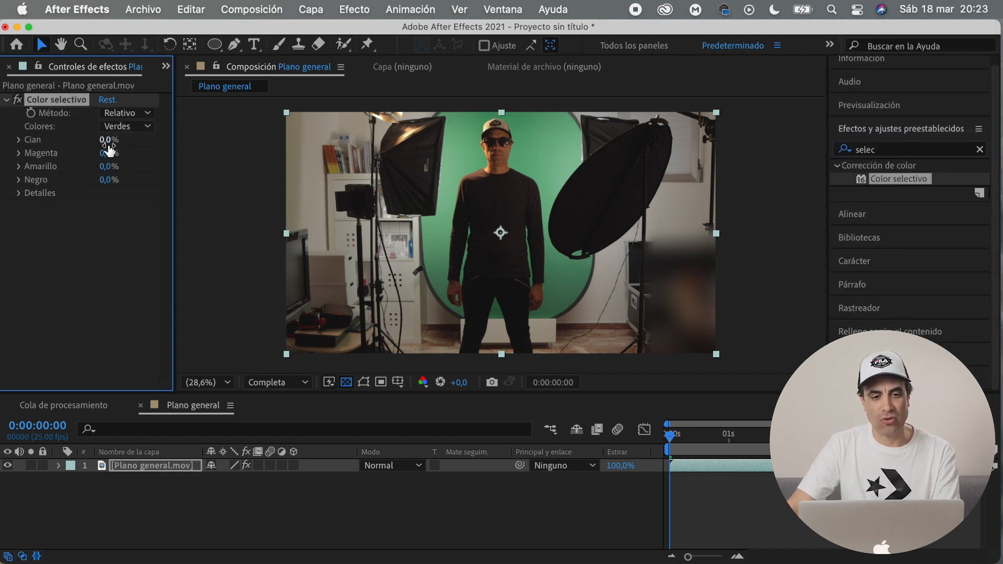
Set Cian to 100%, Magenta to -100%, Amarillo to 100% and Negro to 100%, and compare with the effect off
left_click_drag(46, 164, 21, 163)
left_click_drag(107, 140, 157, 140)
left_click_drag(106, 167, 171, 172)
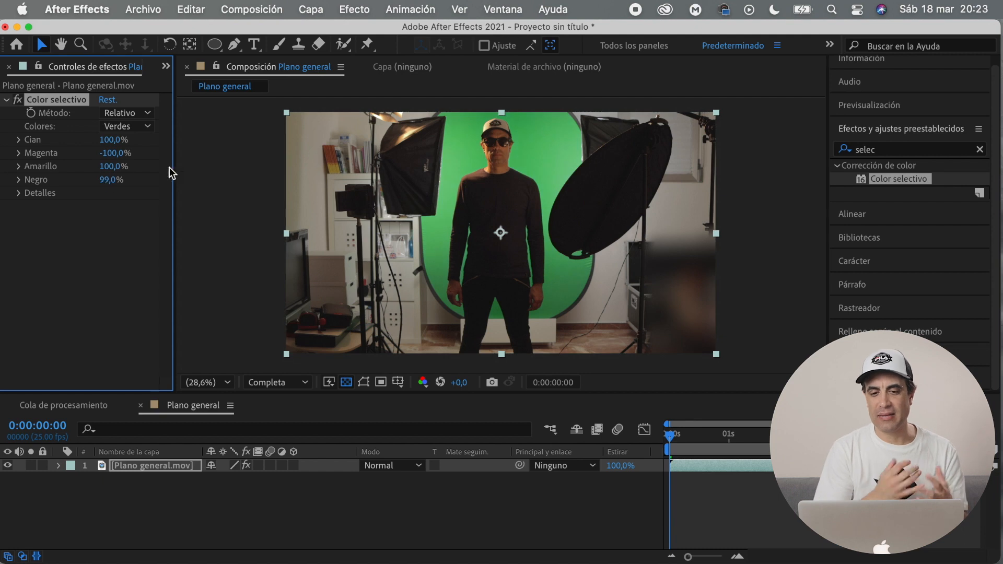
left_click(19, 99)
left_click(20, 99)
left_click(21, 100)
Apply the Keylight, Key Cleaner and spill suppressor preset to Plano general.mov and sample the green backdrop as Screen Colour
left_click(882, 150)
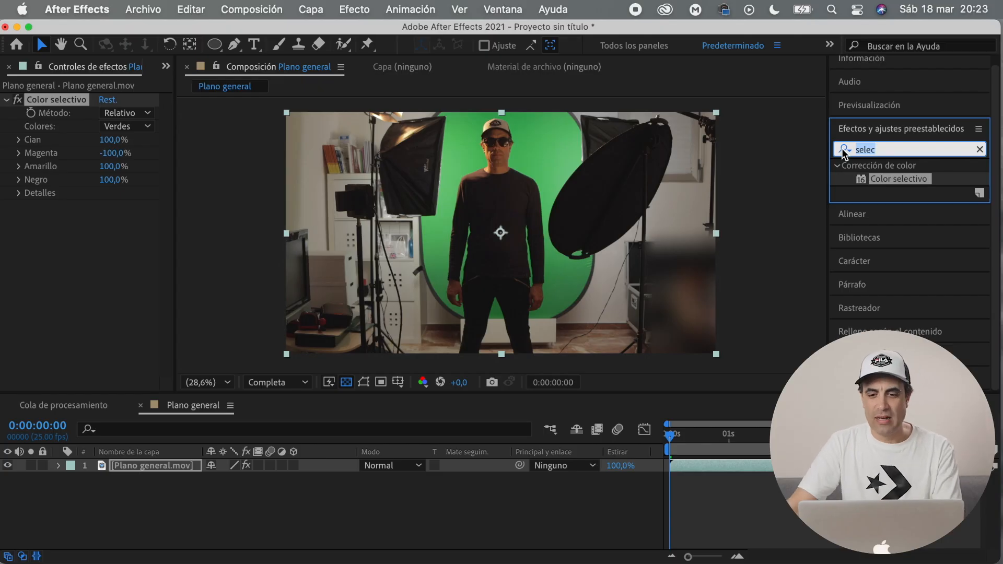
type("key")
double_click(933, 192)
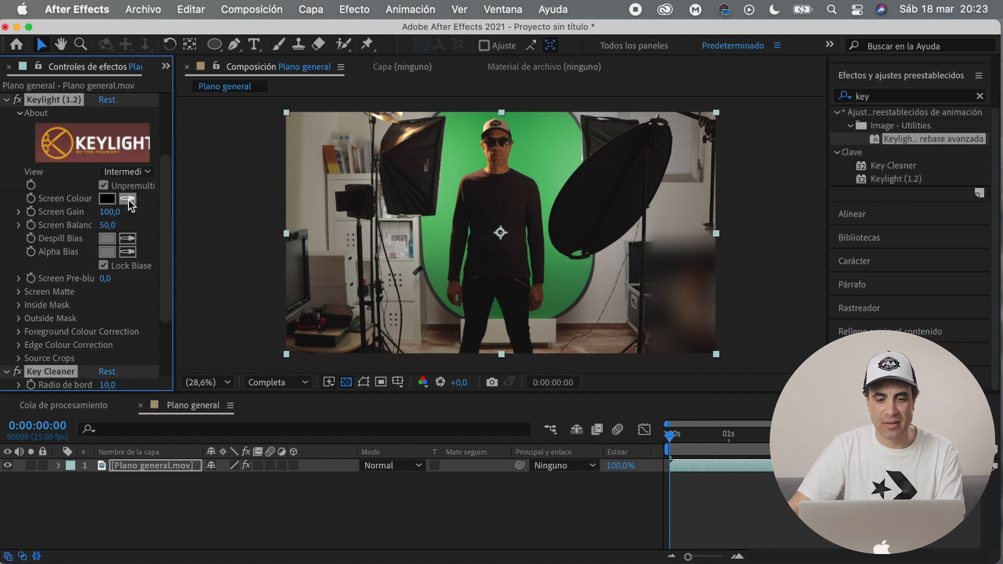
left_click(483, 163)
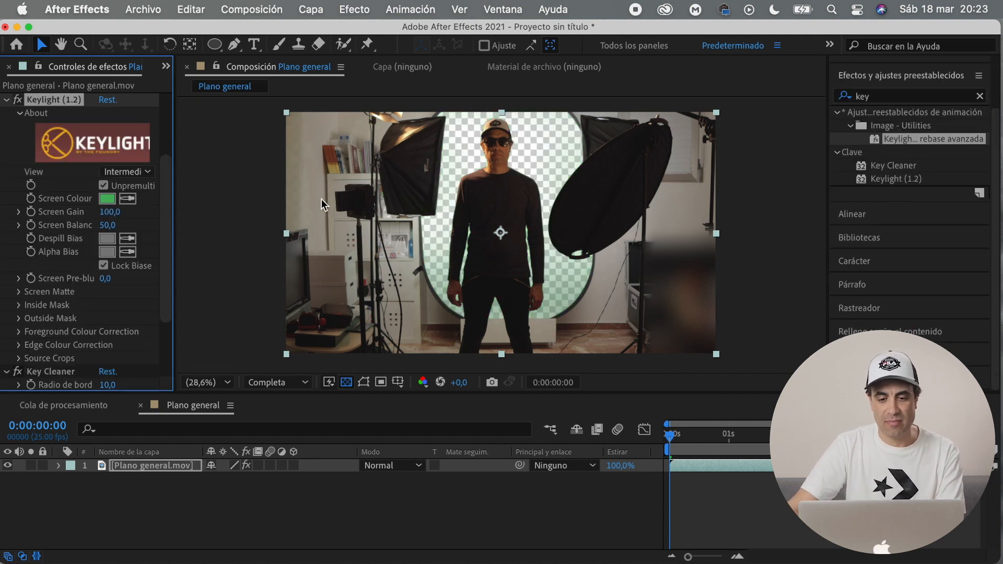
Set the Key Cleaner's Intensidad to 50% and enable the Advanced Spill Suppressor on the keyed footage
scroll(556, 231, "up", 2)
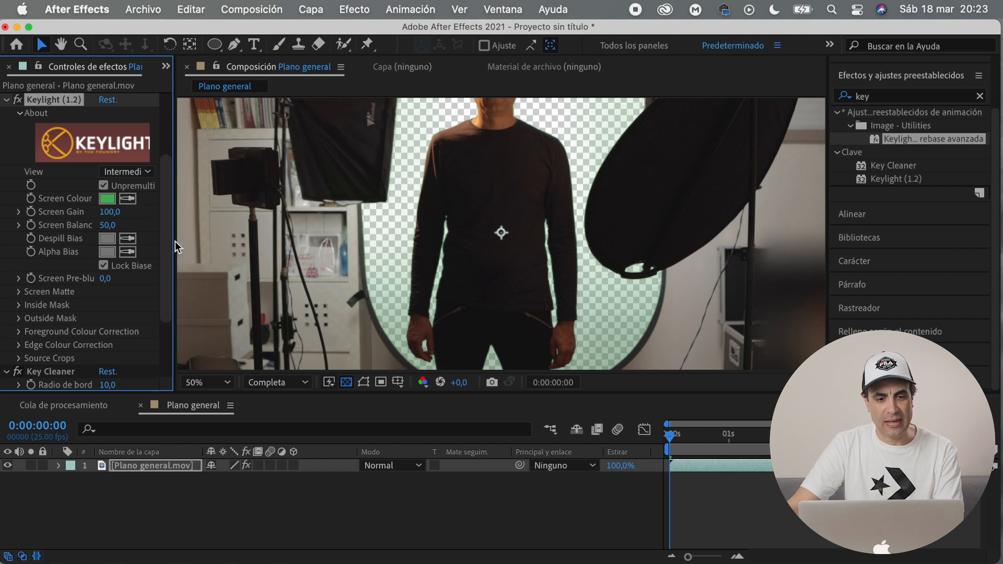
scroll(159, 287, "down", 5)
key("h")
left_click_drag(471, 216, 469, 282)
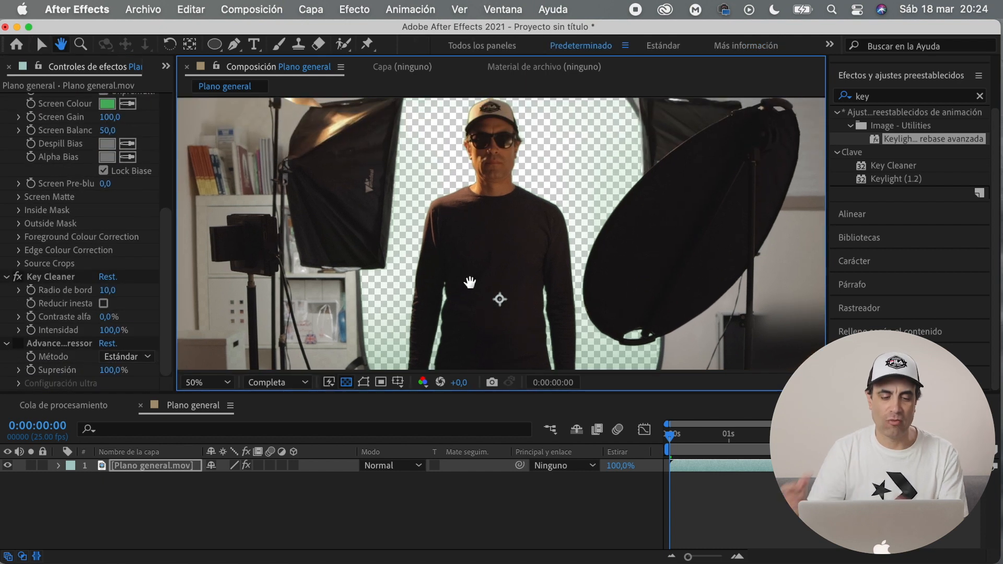
key("v")
left_click(110, 330)
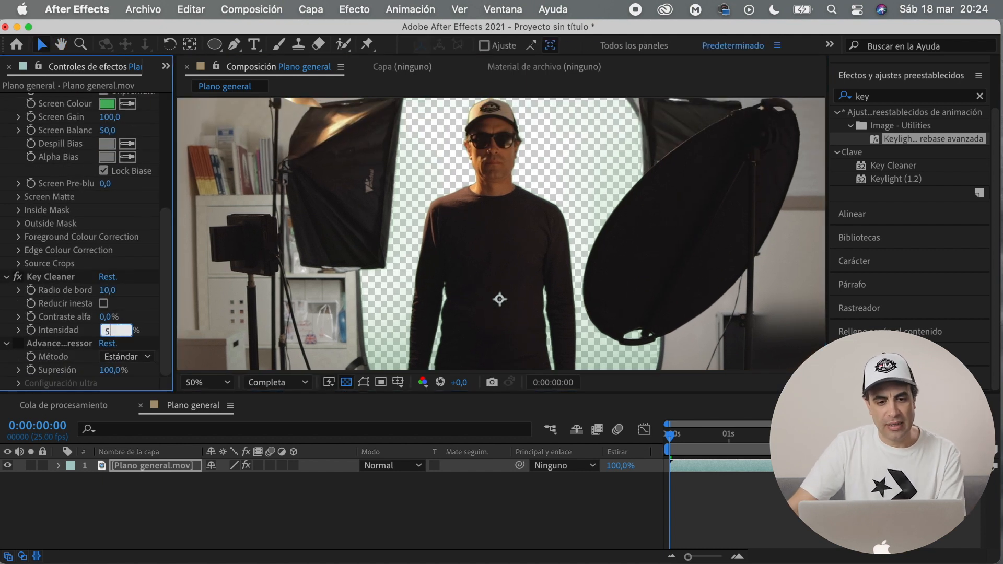
type("50")
key("Return")
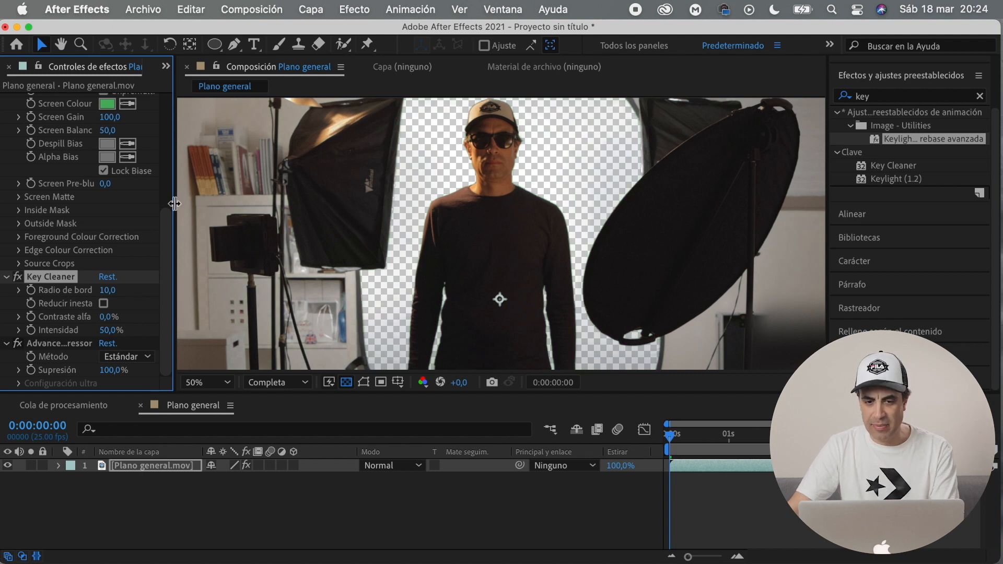
In Keylight's Screen Matte view, set Clip Black to 24 and Clip White to 89, then restore Intermediate Result with Screen Shrink/Grow at -1
scroll(168, 188, "up", 3)
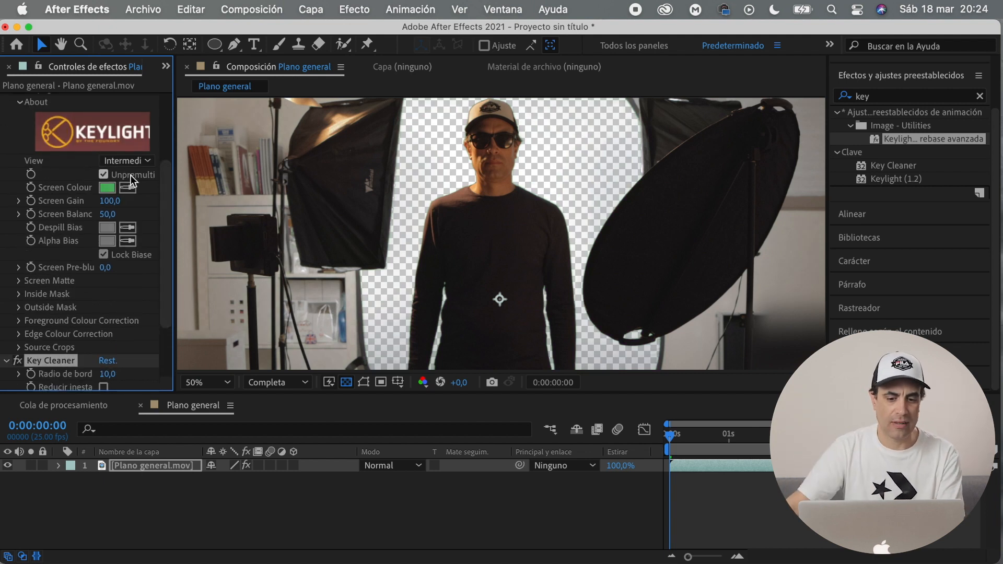
left_click(127, 160)
left_click(157, 247)
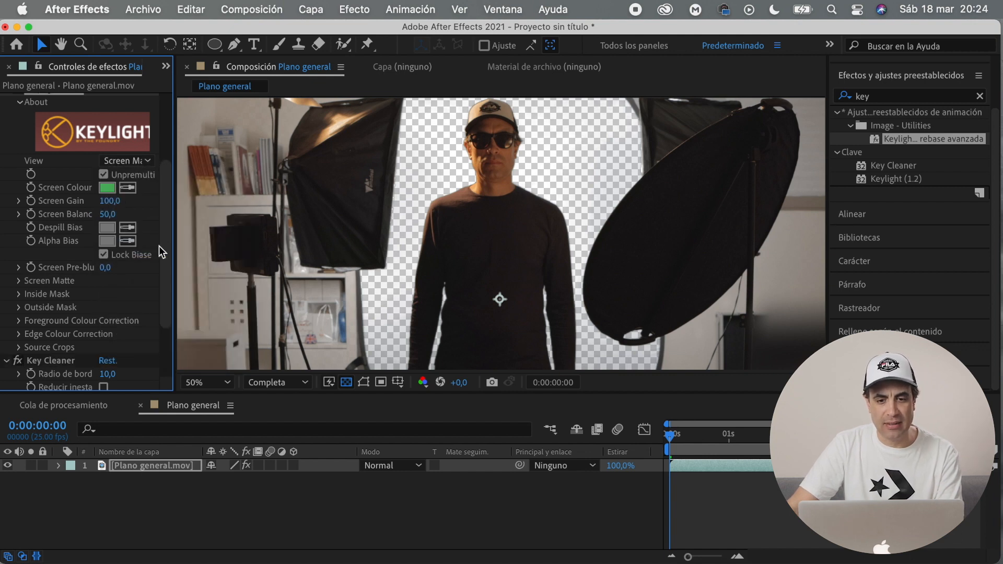
scroll(170, 261, "down", 1)
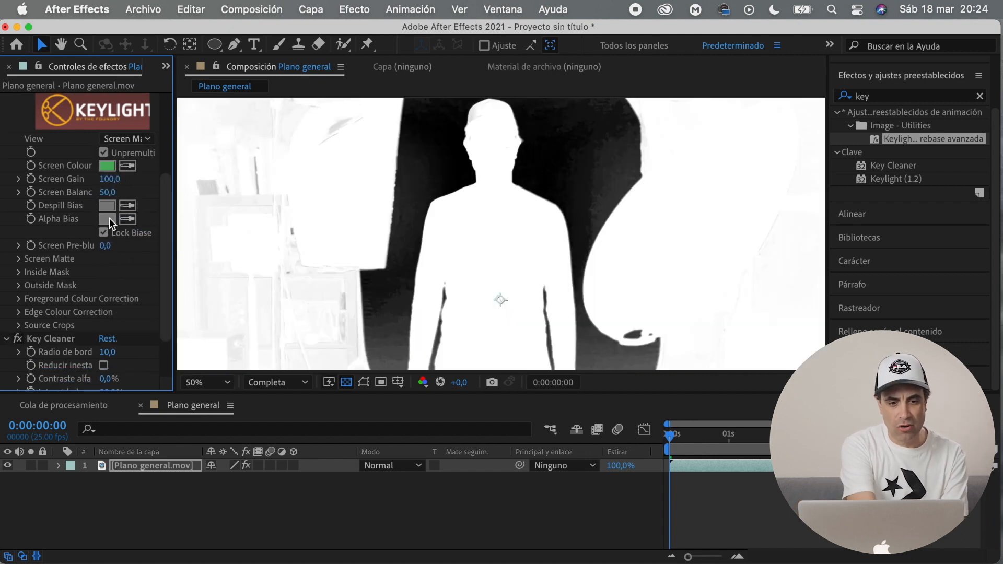
left_click(25, 259)
left_click_drag(108, 274, 124, 279)
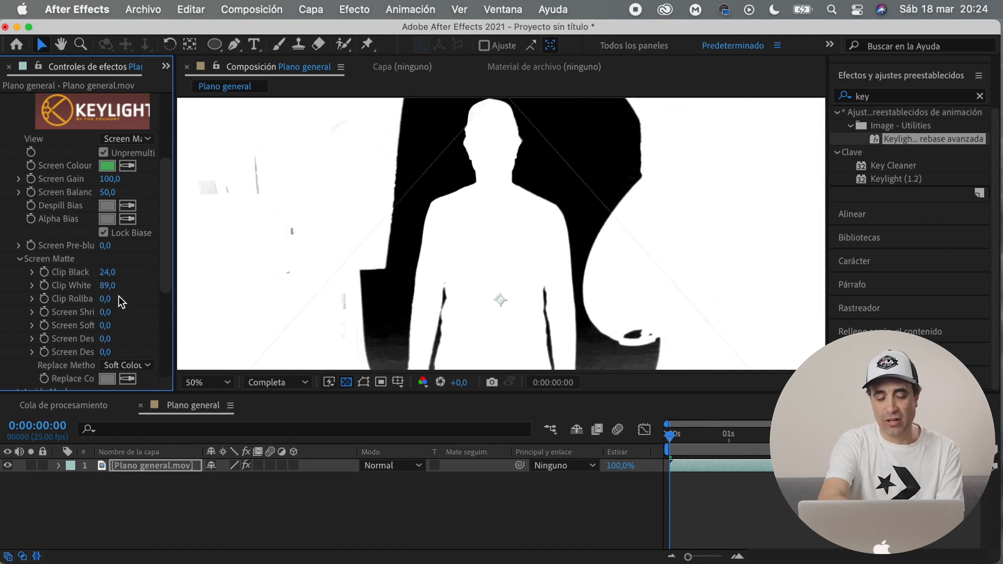
left_click(145, 139)
left_click(159, 311)
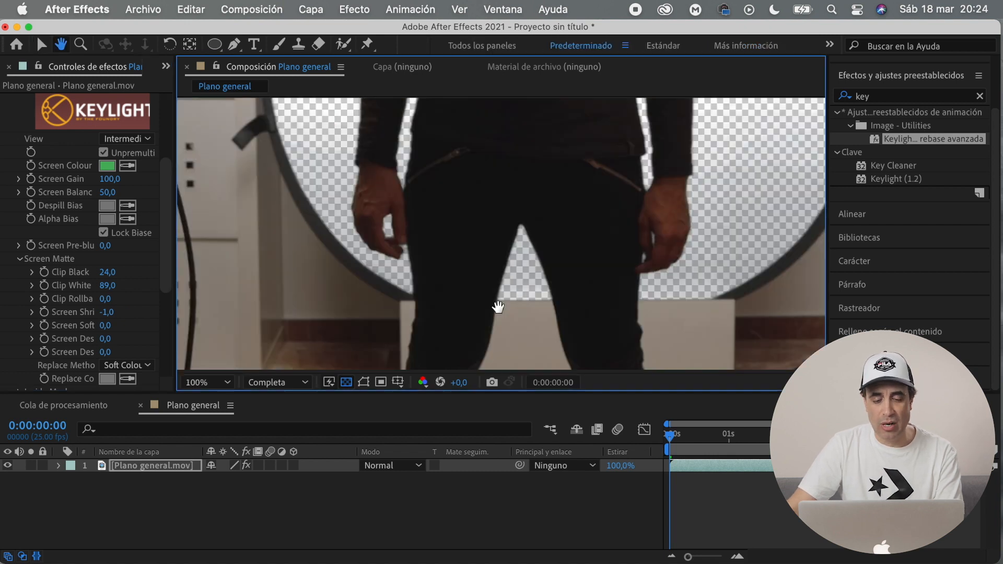
Draw a Pen mask around the man, closely following his legs, to remove the studio surroundings, and hide the mask outlines
left_click_drag(497, 307, 501, 277)
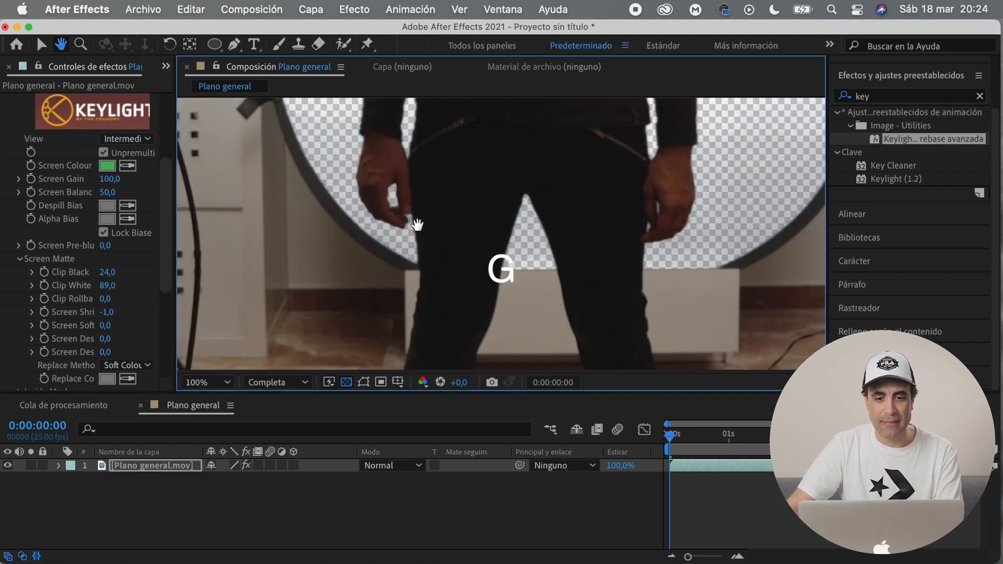
key("g")
left_click(363, 219)
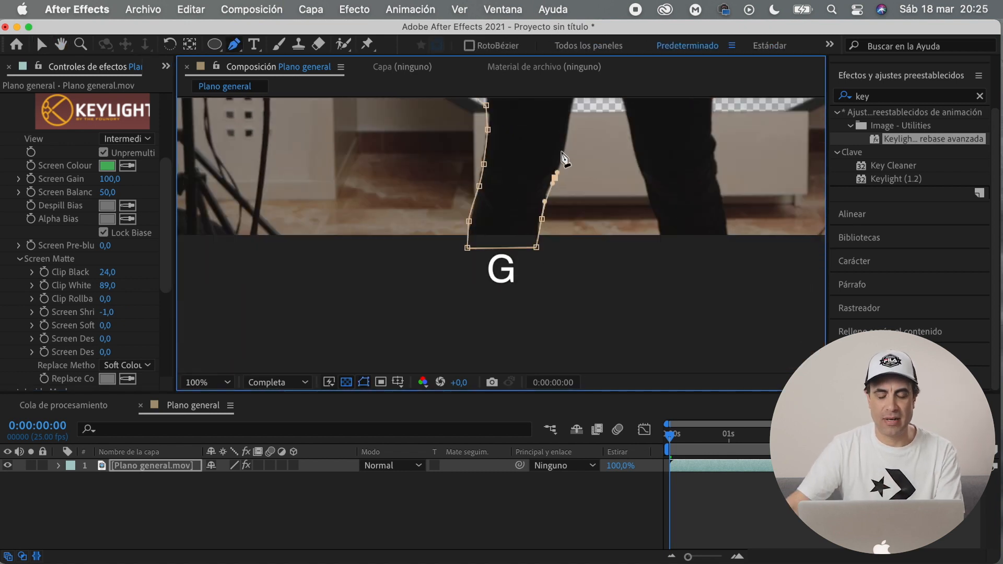
left_click(641, 193)
left_click(653, 225)
left_click(658, 244)
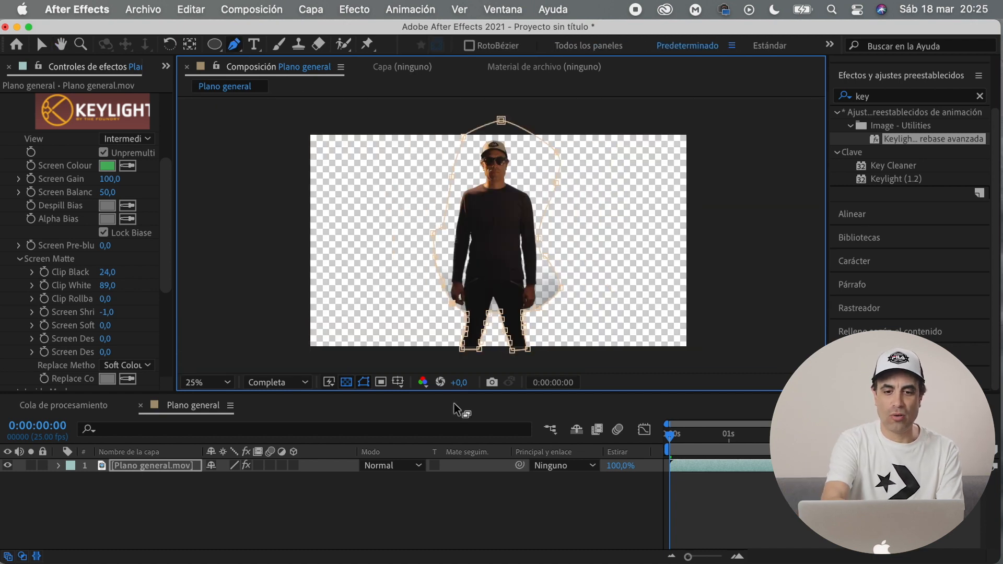
left_click(363, 382)
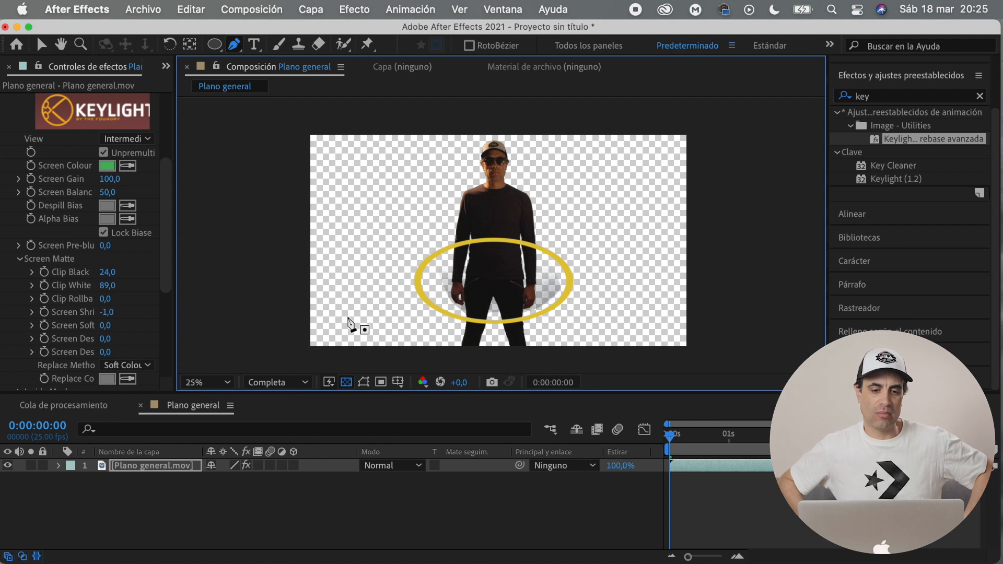
Raise Keylight's Clip Black to 44 while viewing the Screen Matte, and return the view to Intermediate Result
left_click(134, 140)
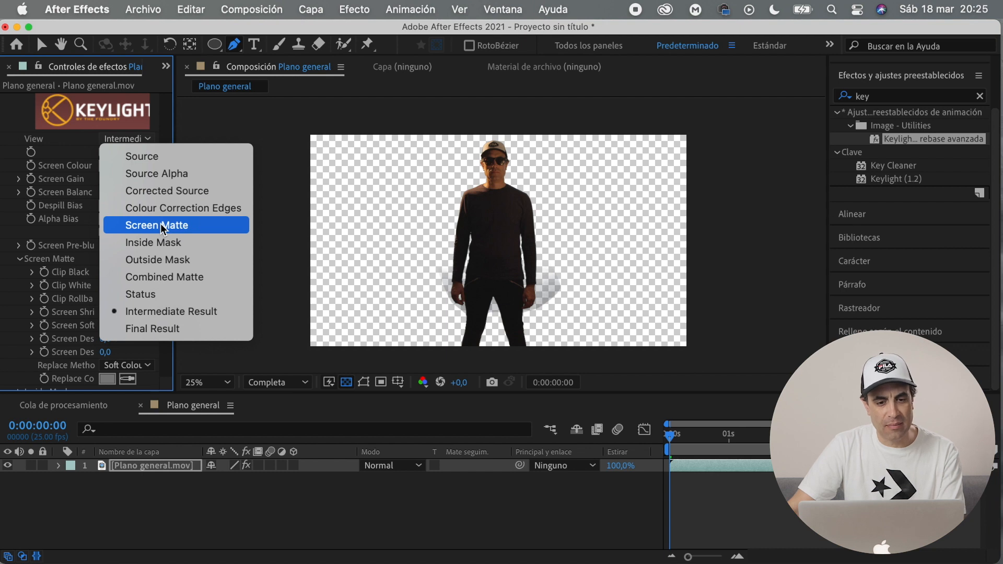
left_click(157, 225)
left_click_drag(110, 272, 115, 273)
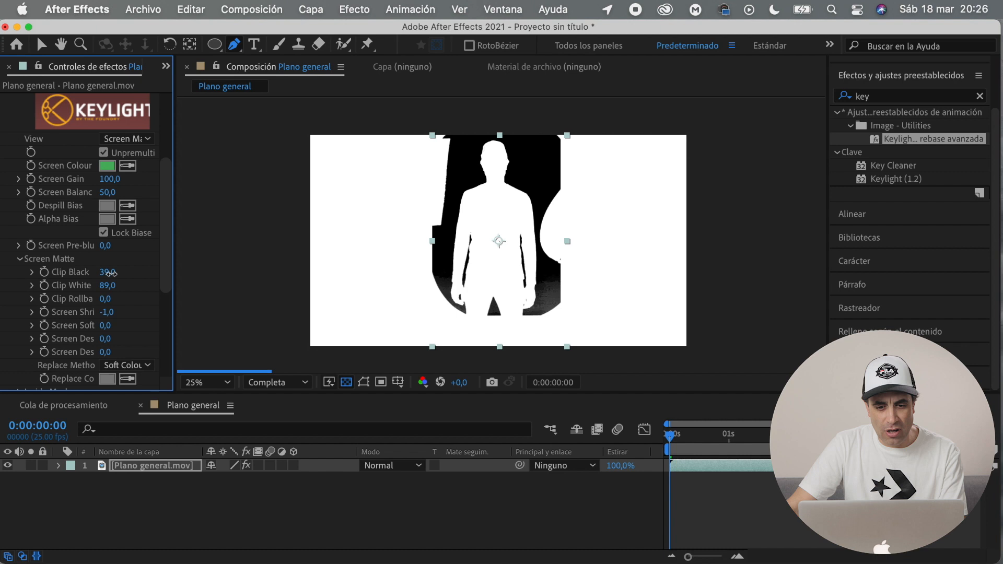
left_click_drag(112, 274, 116, 273)
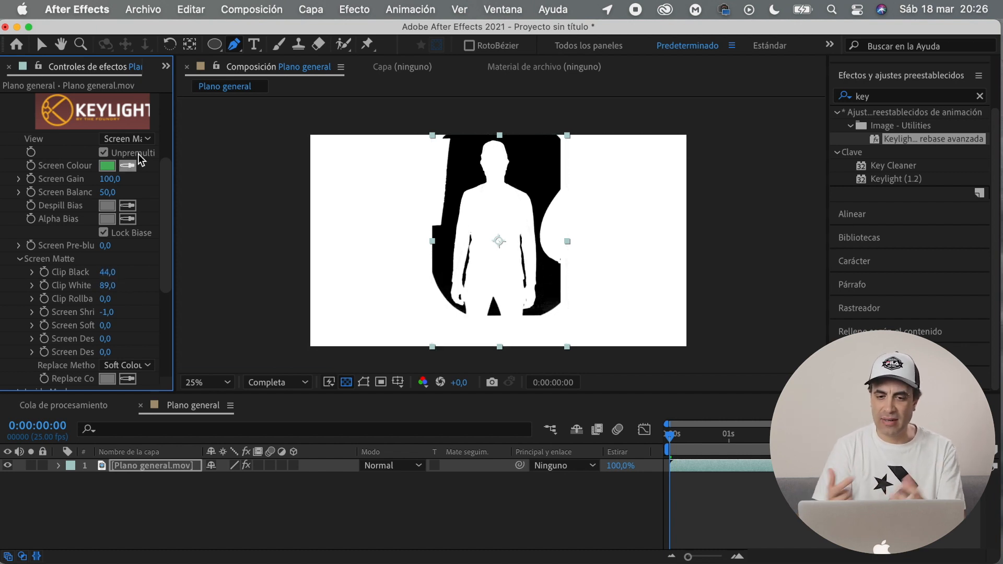
left_click(133, 138)
left_click(171, 307)
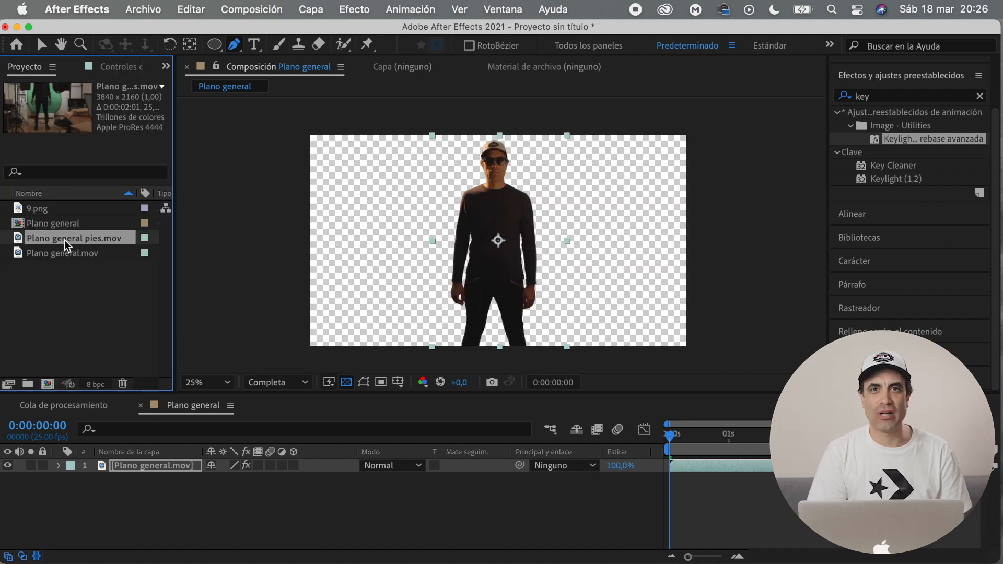
Add Plano general pies.mov beneath the Plano general.mov layer, hide the upper layer and scrub through the feet footage
left_click_drag(141, 431, 104, 480)
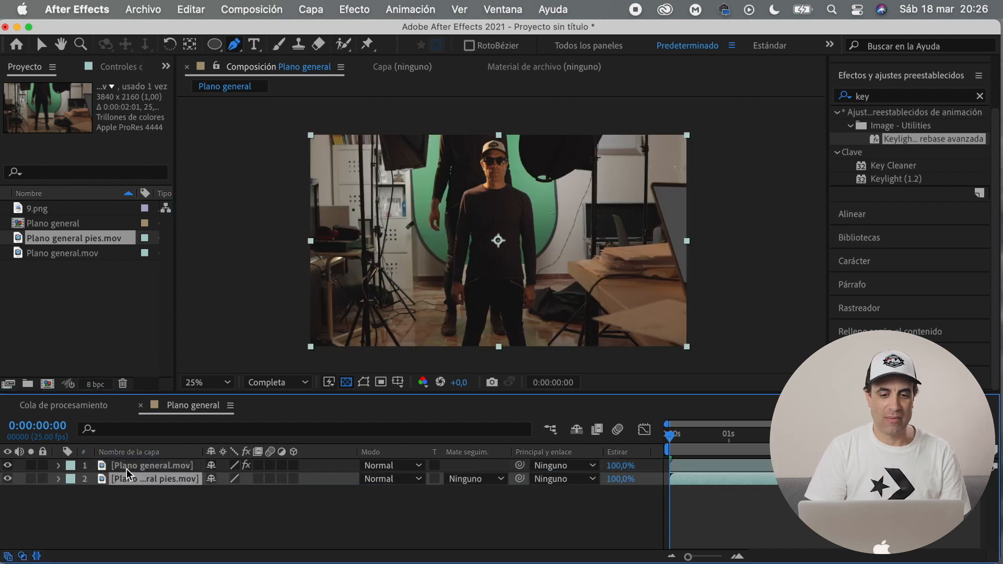
left_click(8, 465)
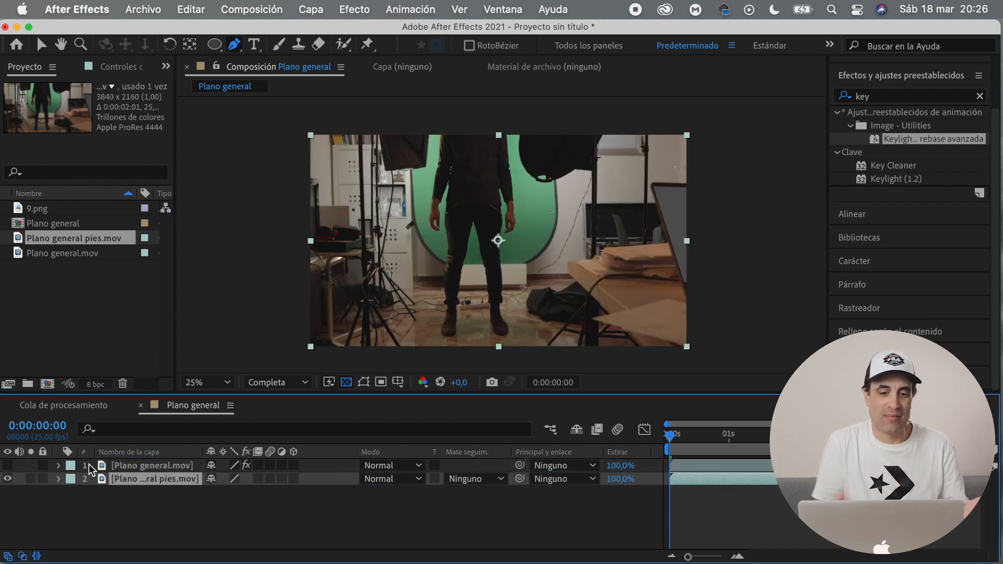
mouse_move(684, 441)
left_mouse_down()
mouse_move(737, 445)
mouse_move(668, 443)
left_mouse_up()
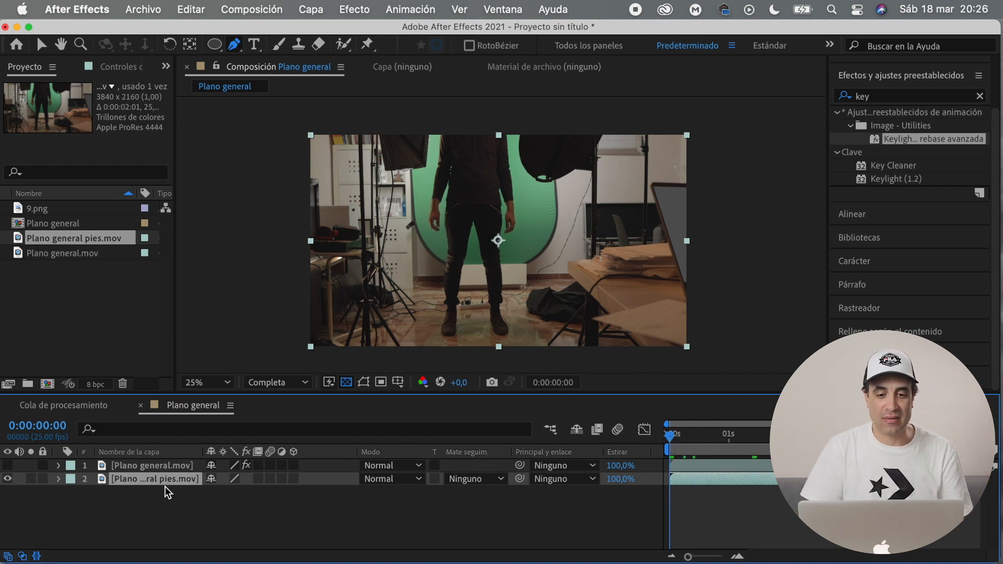
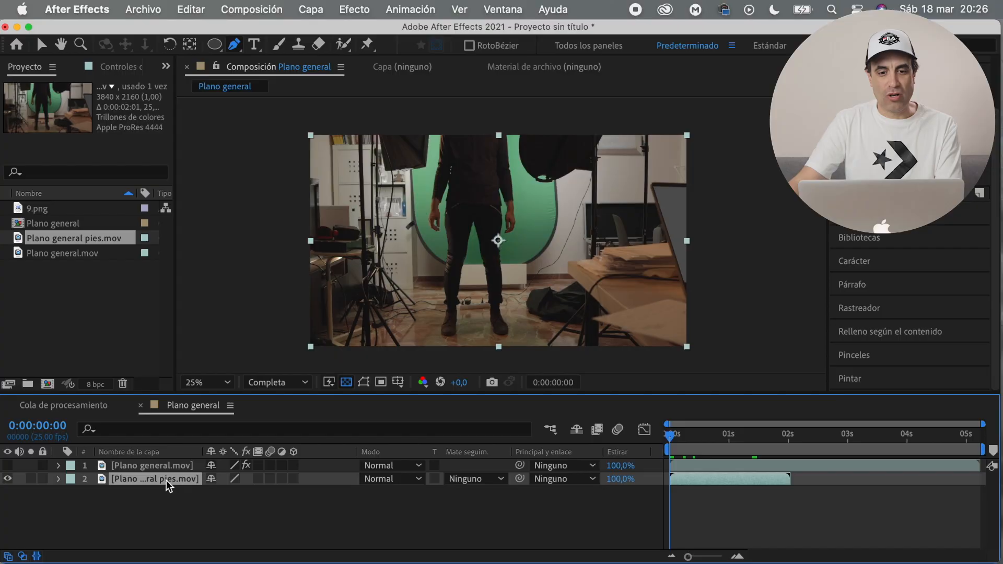
Freeze the Plano general pies.mov layer on its current frame and extend its duration to the end of the composition
right_click(166, 481)
mouse_move(277, 185)
left_click(416, 185)
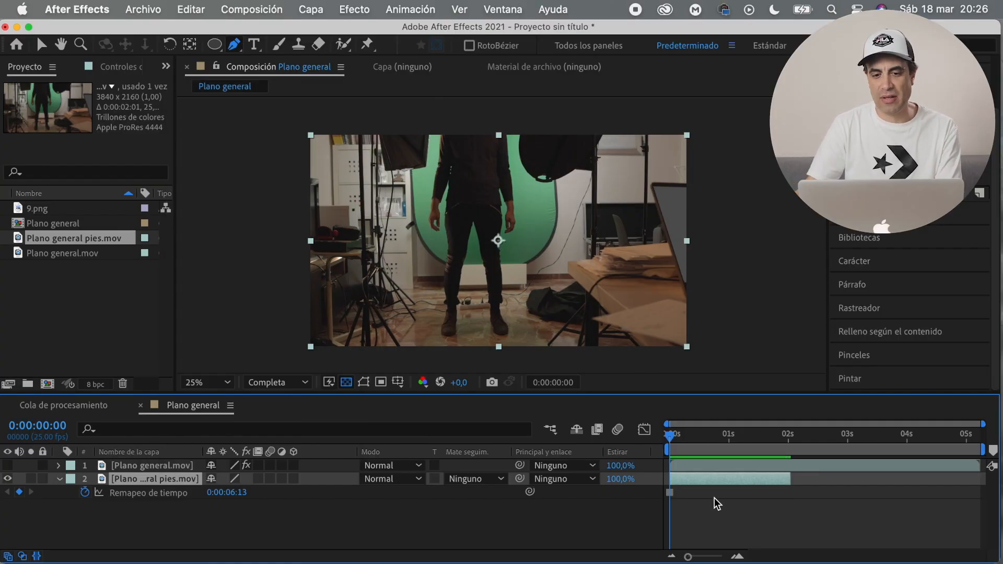
left_click_drag(789, 480, 978, 479)
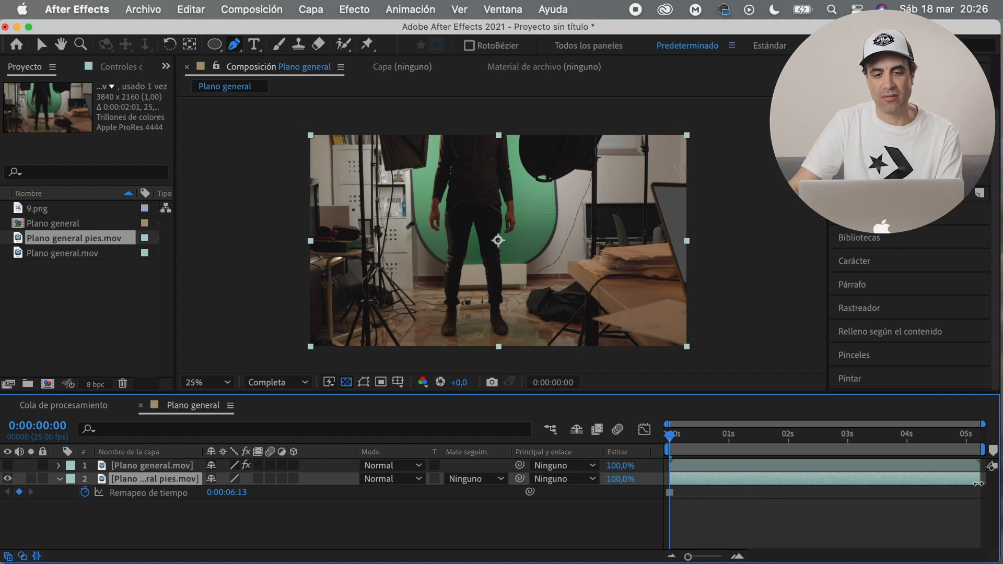
Draw a closed Pen mask around both legs and boots on the Plano general pies.mov layer
scroll(554, 261, "up", 4)
key("g")
left_click(516, 102)
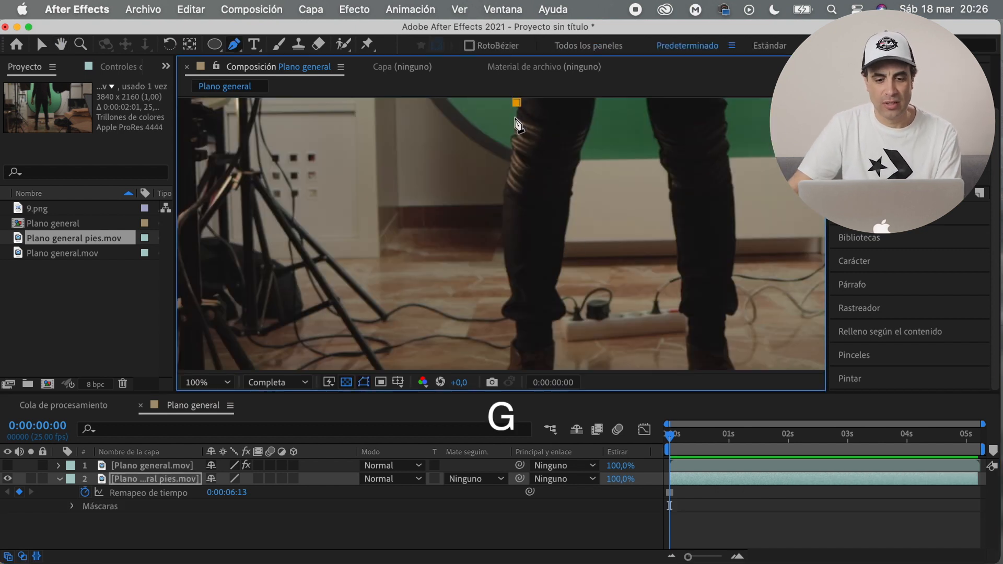
left_click(504, 196)
left_click(543, 221)
left_click(553, 179)
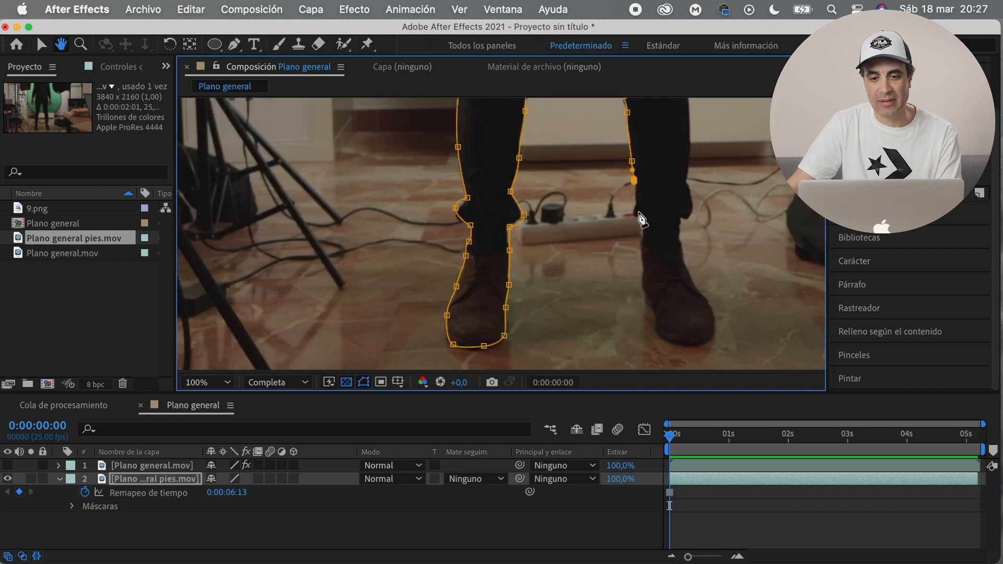
left_click(642, 228)
left_click(647, 304)
left_click(671, 342)
left_click(714, 315)
left_click_drag(696, 288, 693, 277)
left_click(680, 239)
left_click(693, 198)
left_click_drag(690, 180, 668, 305)
left_click(657, 131)
left_click(468, 109)
scroll(524, 308, "down", 1)
left_click_drag(523, 308, 524, 223)
key("v")
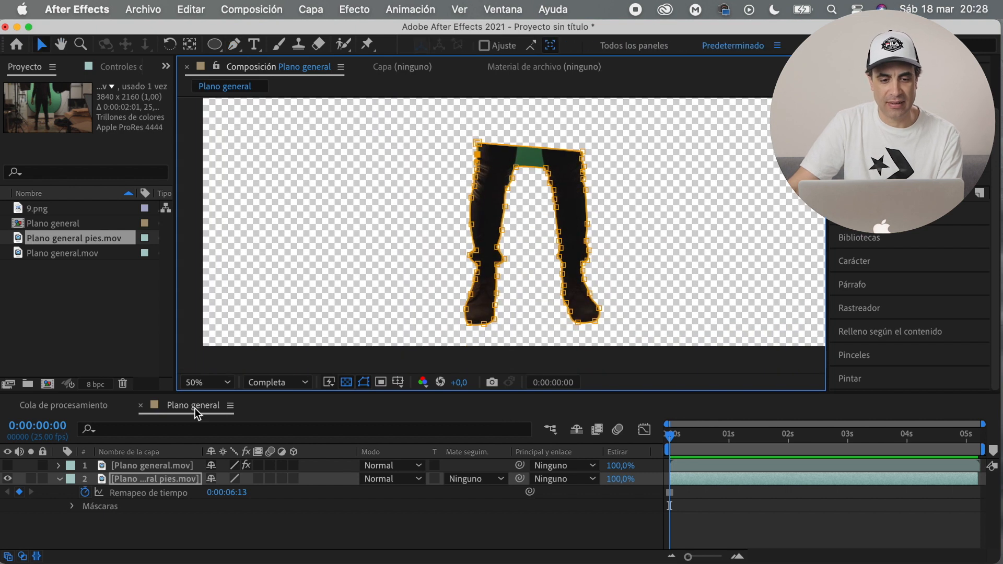
Reveal the leg layer's mask properties and set the mode of Máscara 1 to ninguno
left_click(59, 479)
left_click(60, 479)
left_click(72, 506)
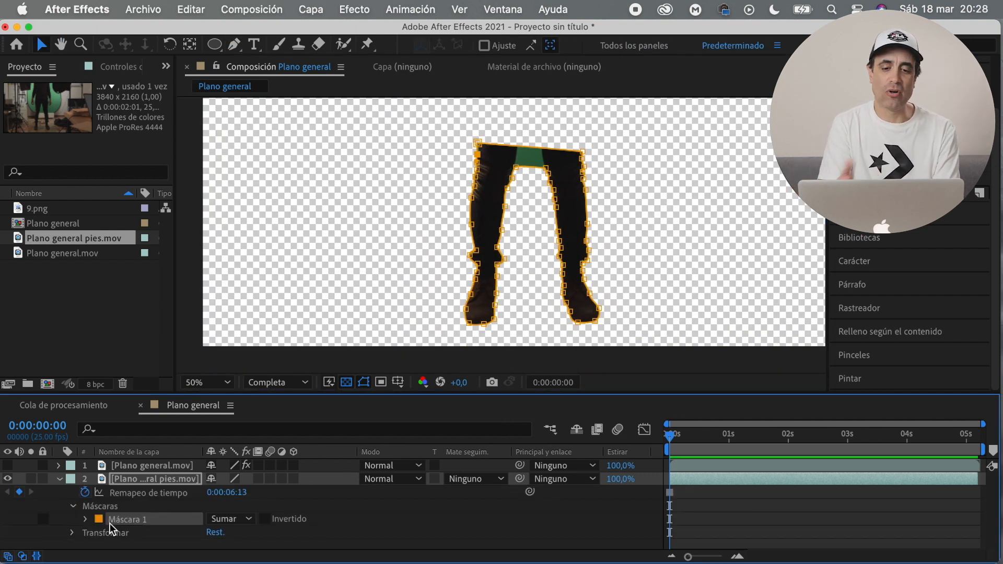
left_click(230, 519)
left_click(241, 443)
Refine the vertices and curve handles of Máscara 1 so the path follows the trouser edges closely
scroll(538, 289, "up", 2)
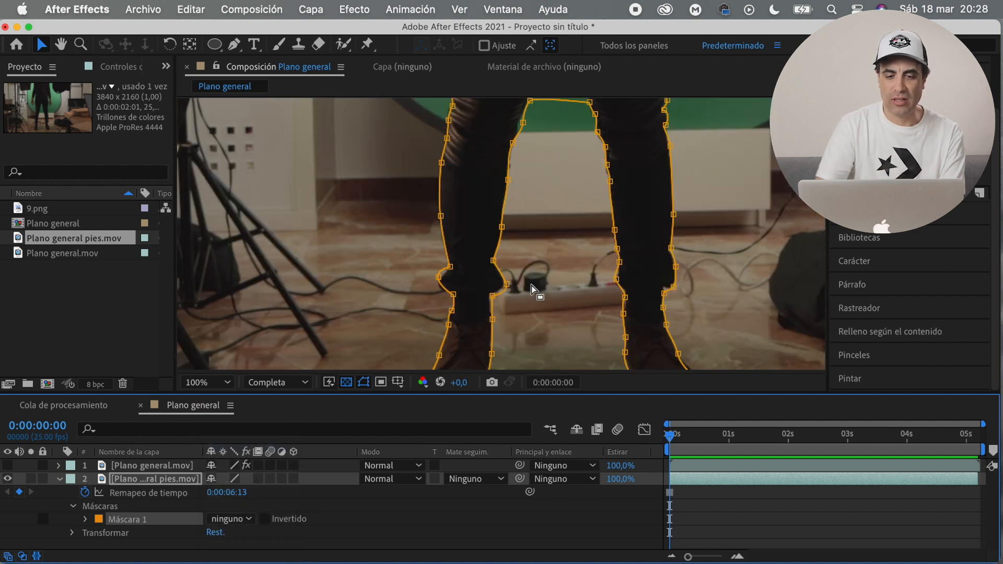
scroll(522, 203, "up", 1)
key("v")
left_click(424, 348)
left_click_drag(522, 115, 523, 355)
left_click(534, 264)
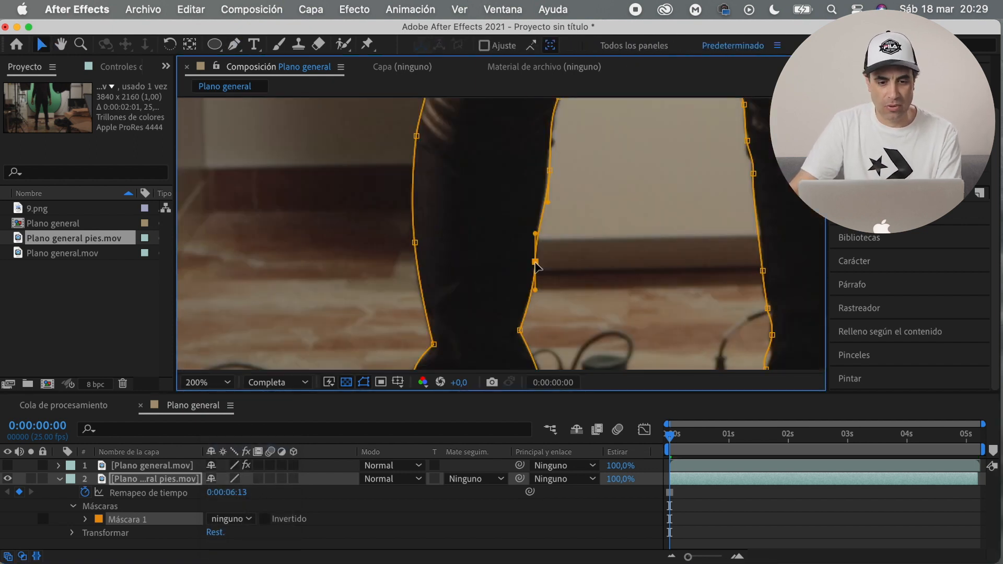
left_click_drag(606, 313, 418, 185)
key("g")
left_click(583, 235)
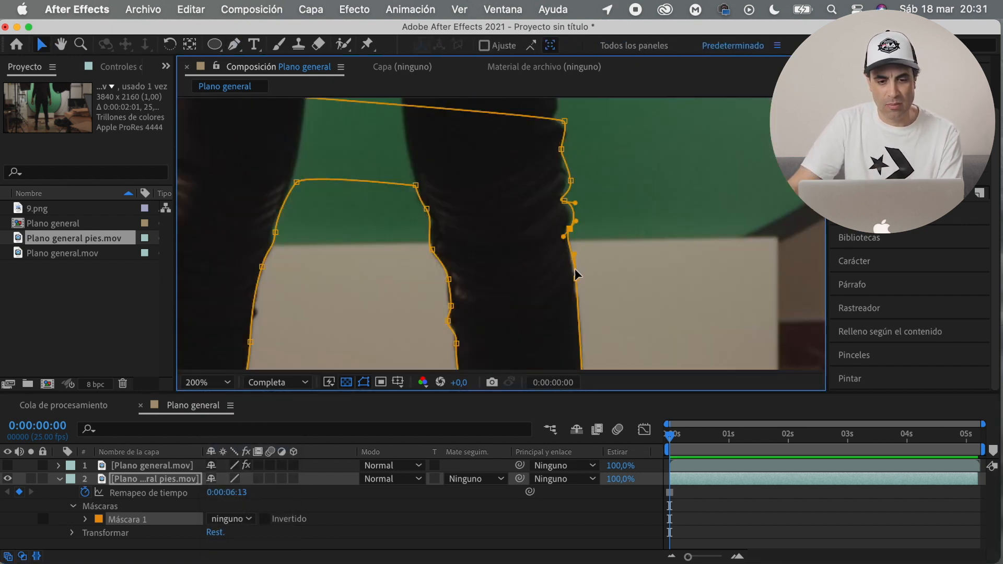
Set the mode of Máscara 1 on the leg layer to Sumar and its mask feather to 5 pixels
scroll(575, 274, "down", 2)
left_click(230, 519)
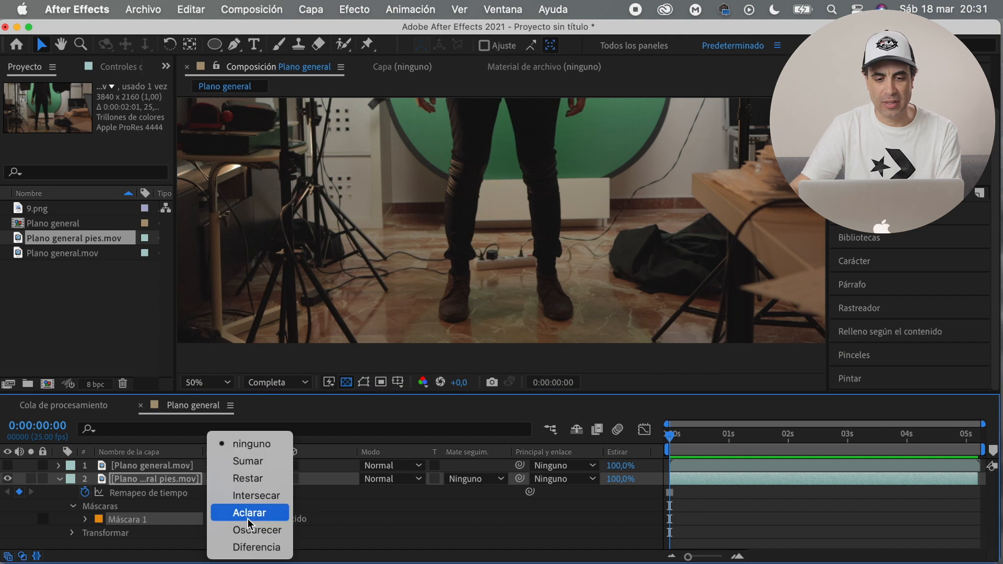
left_click(252, 465)
left_click(85, 519)
scroll(152, 536, "down", 2)
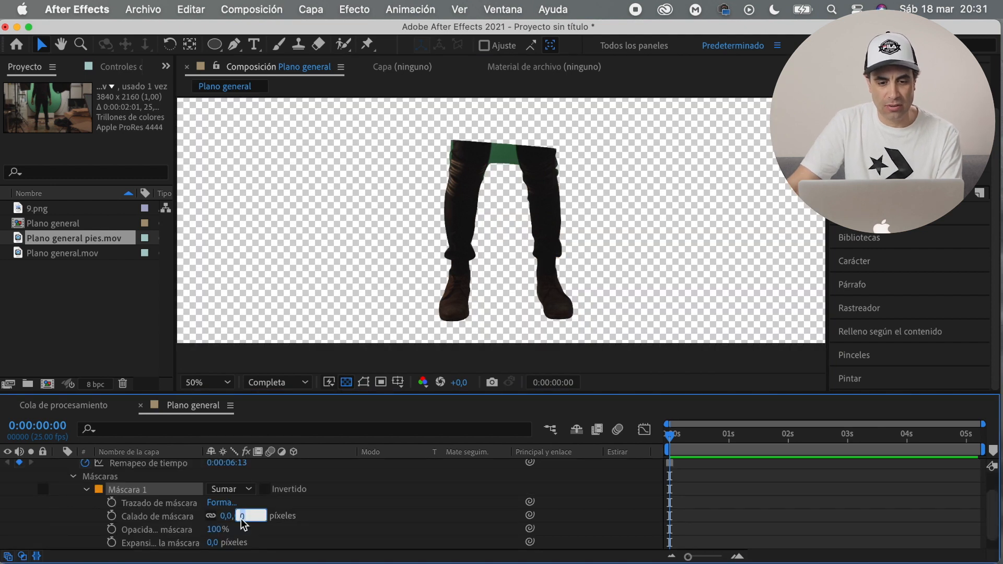
type("5")
key("Return")
left_click(73, 476)
Apply the Keylight, Key Cleaner and Advanced Spill Suppressor preset to the leg layer and sample the green between the thighs as Screen Colour
double_click(888, 170)
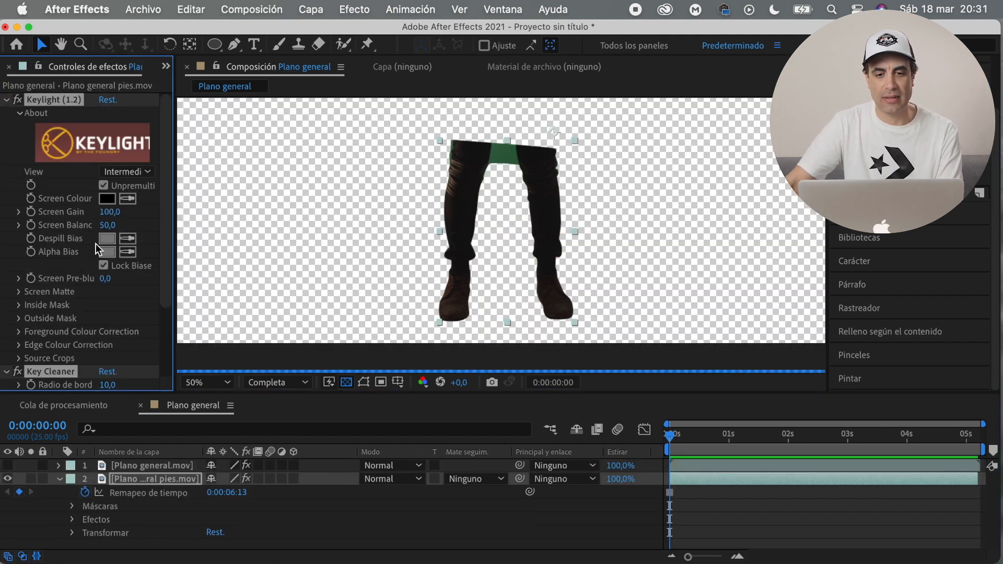
left_click(128, 198)
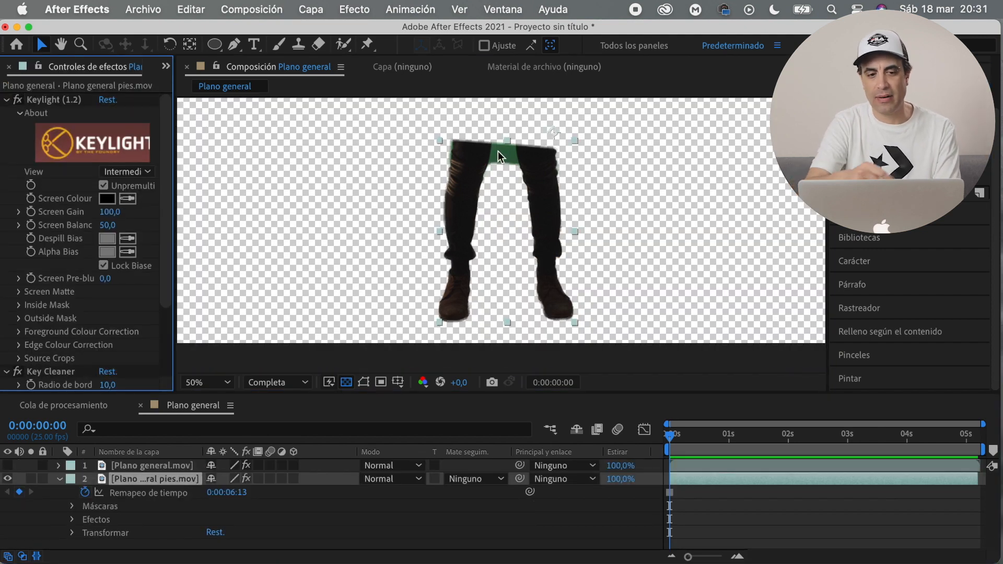
left_click(504, 158)
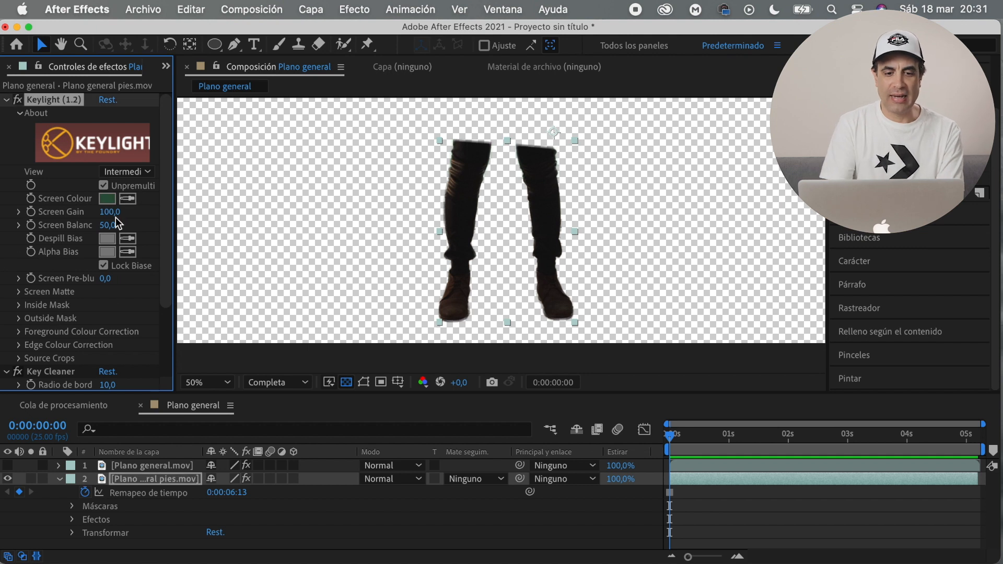
scroll(30, 286, "down", 4)
left_click(61, 478)
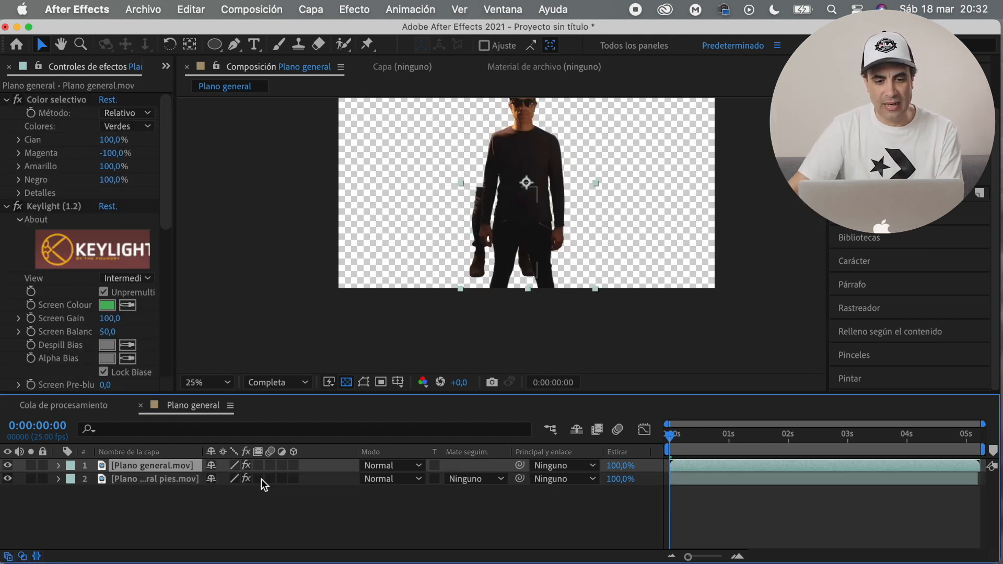
Scale the Plano general.mov layer to 60% and align the leg layer beneath the body at position 2089, 1349
key("s")
left_click_drag(244, 489, 230, 488)
key("p")
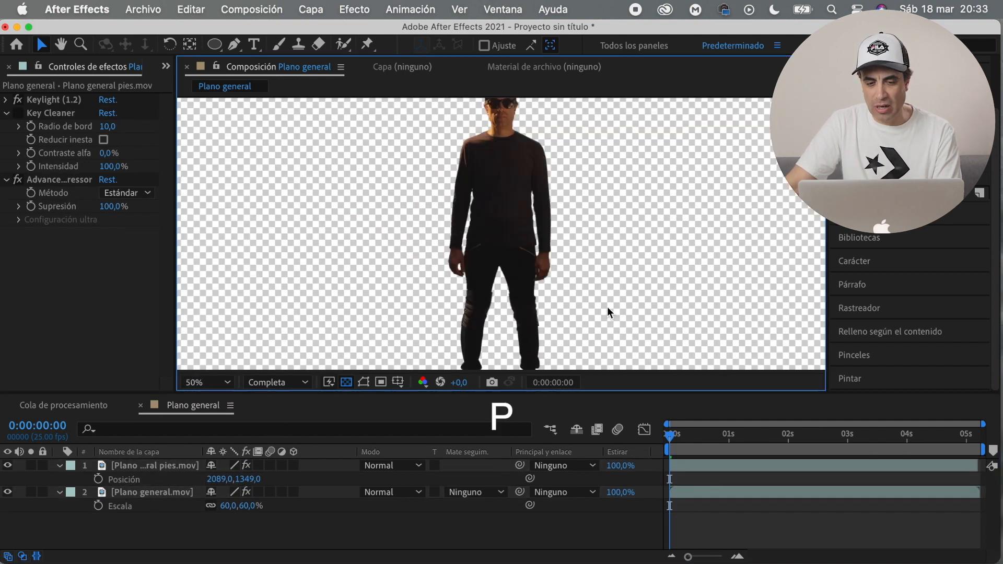
scroll(455, 329, "up", 2)
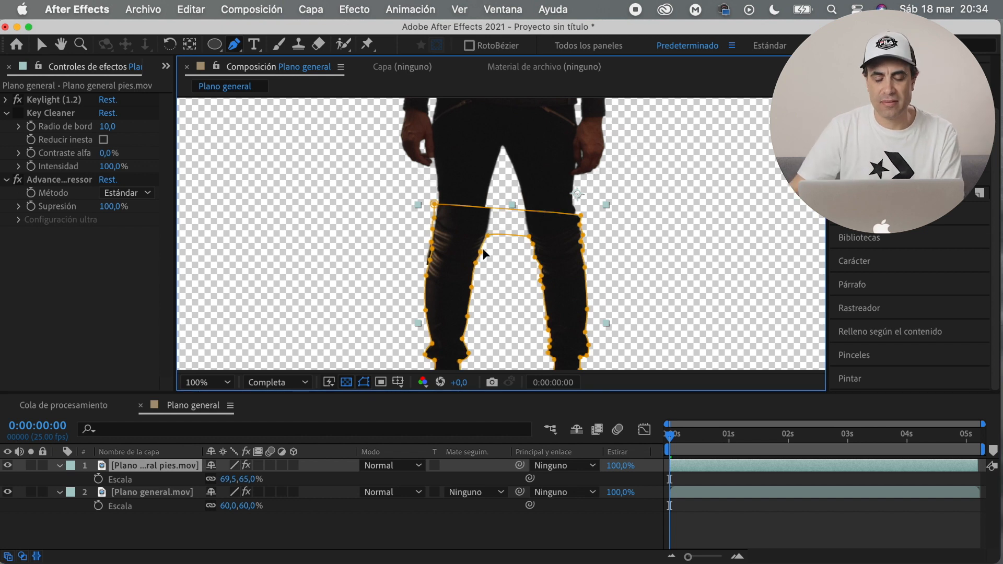
Adjust the mask vertices of the leg and body layers so the two pairs of trousers blend around the knees
key("v")
left_click_drag(487, 236, 486, 216)
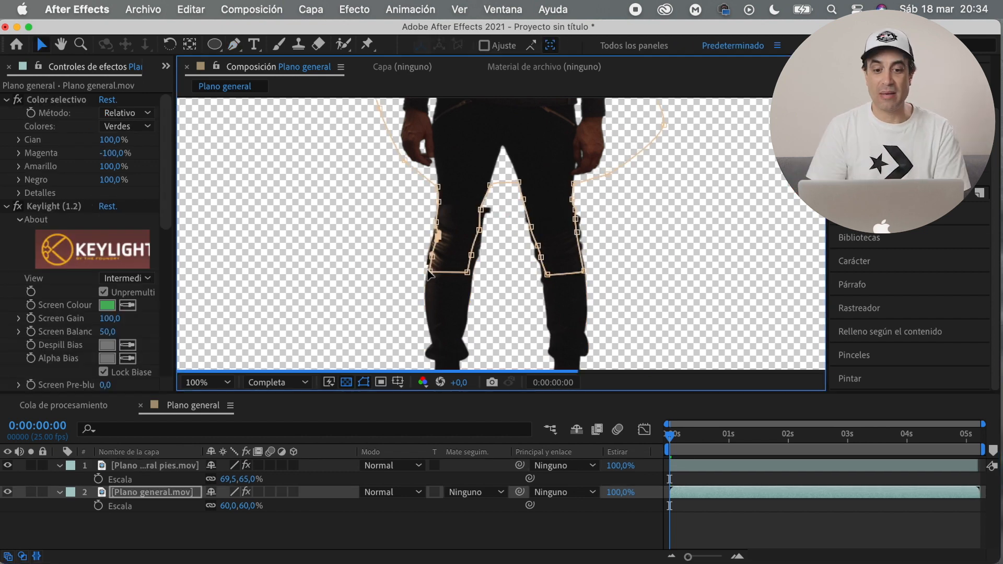
scroll(500, 234, "up", 1)
left_click(551, 173)
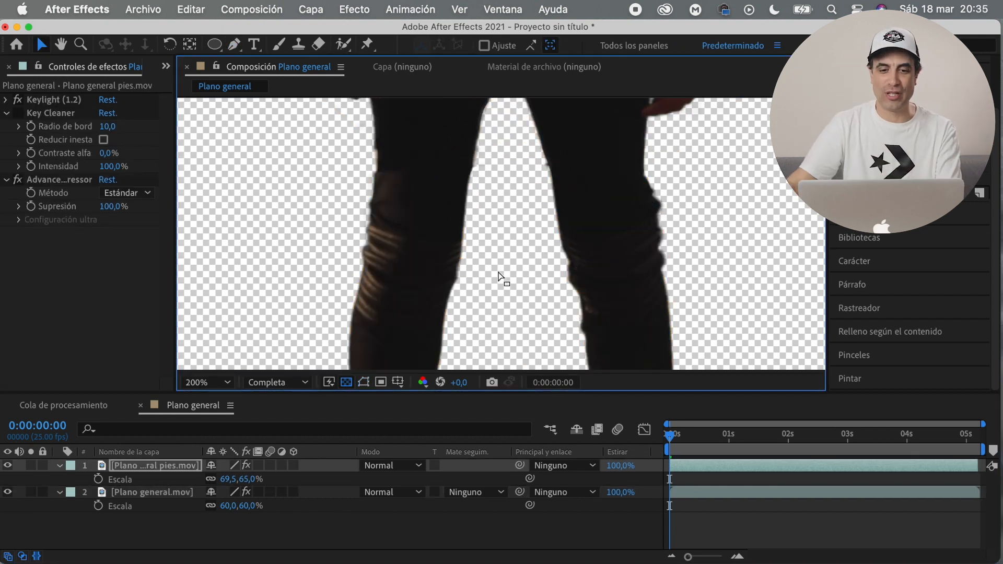
scroll(541, 274, "down", 4)
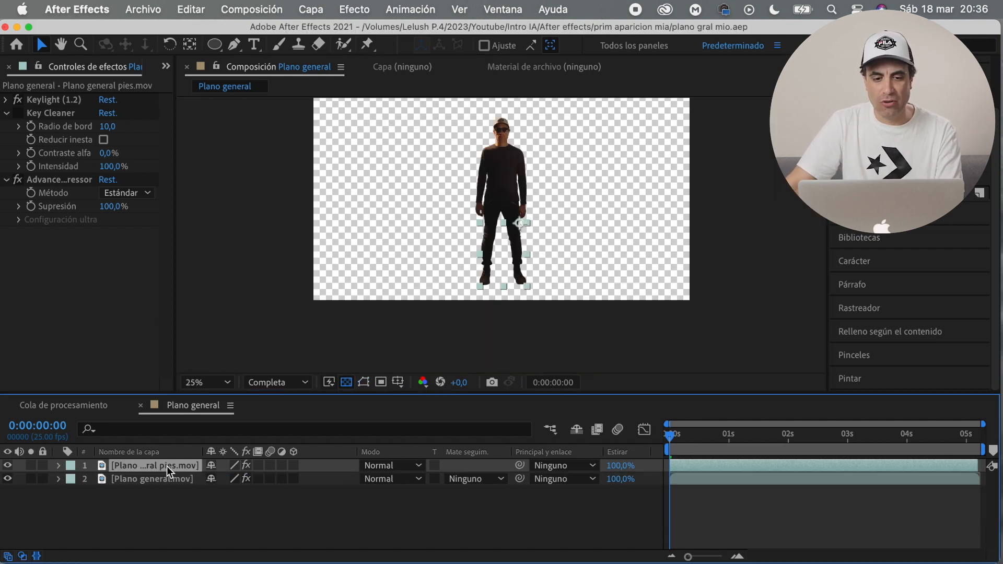
Precompose the Plano general pies.mov and Plano general.mov layers into one composition named yo
left_click(167, 466, "shift")
right_click(167, 468)
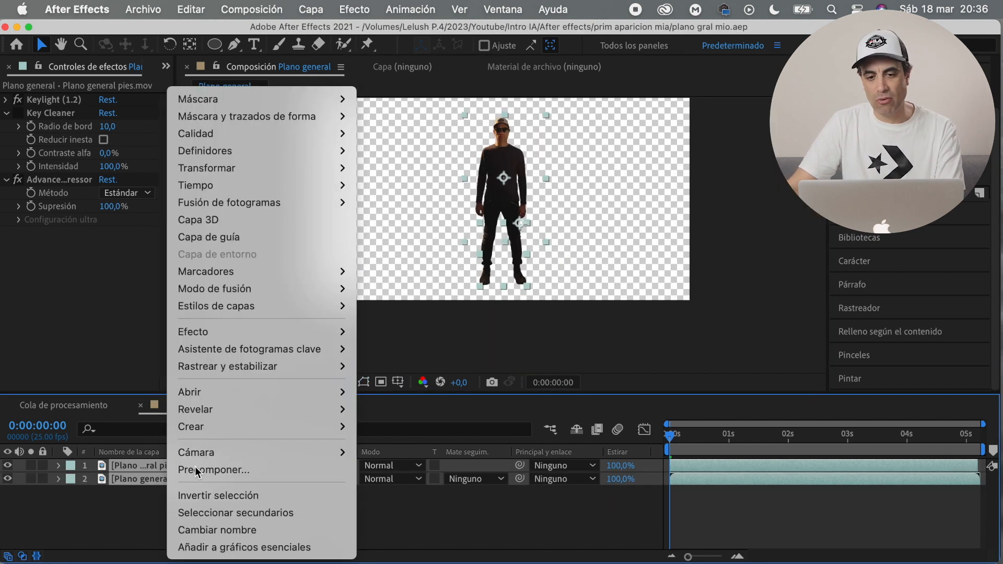
left_click(198, 532)
type("yo")
key("Return")
Add the 9.png city image from the project to the composition beneath the yo layer
left_click(165, 66)
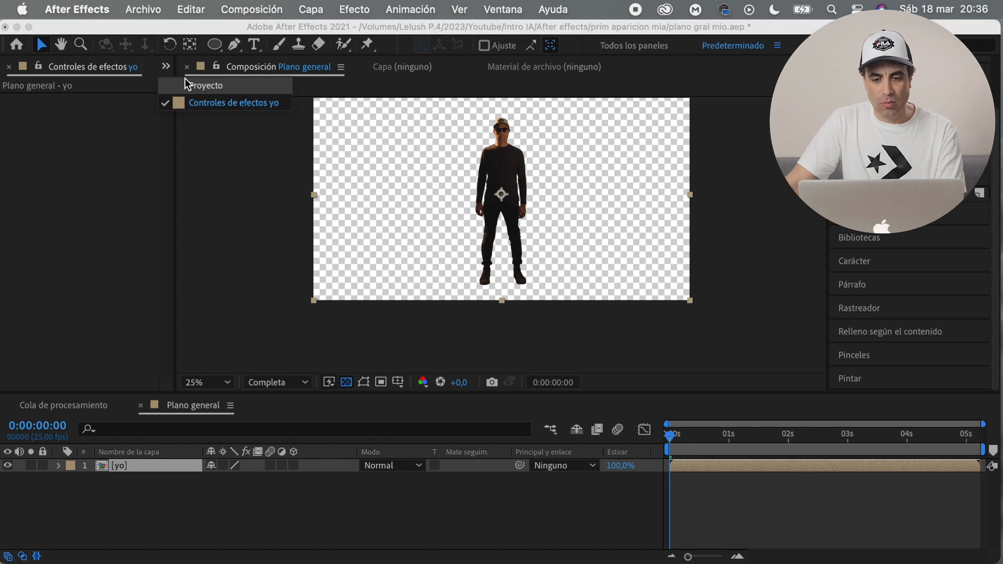
left_click(185, 83)
left_click_drag(52, 209, 116, 476)
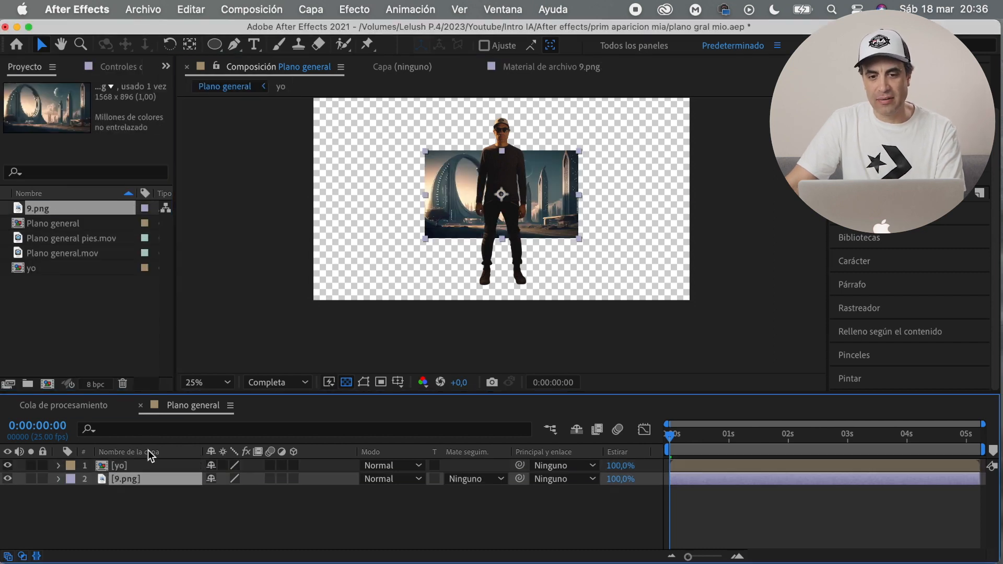
Change the Plano general composition's preset to HDTV 1080 25
left_click(264, 10)
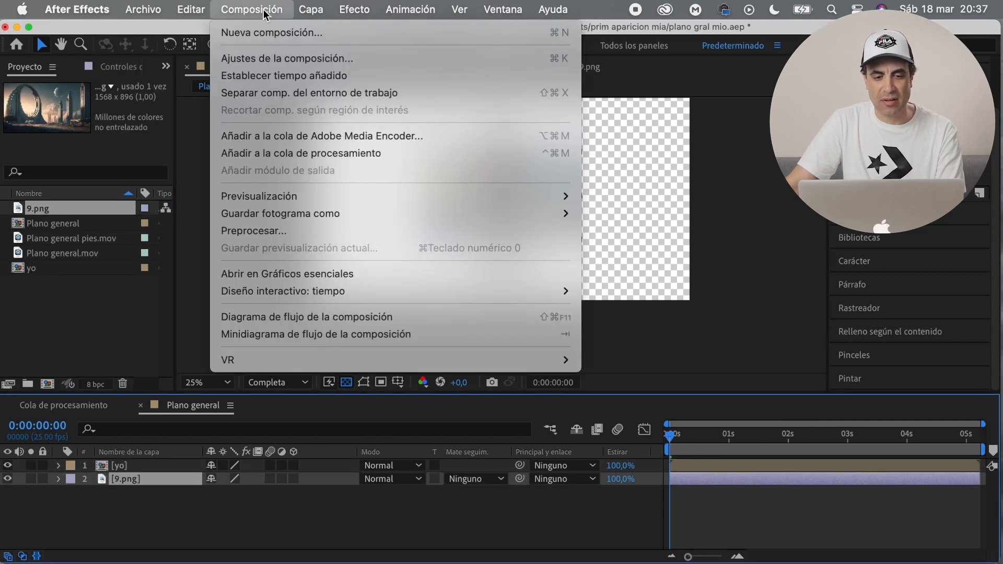
left_click(298, 63)
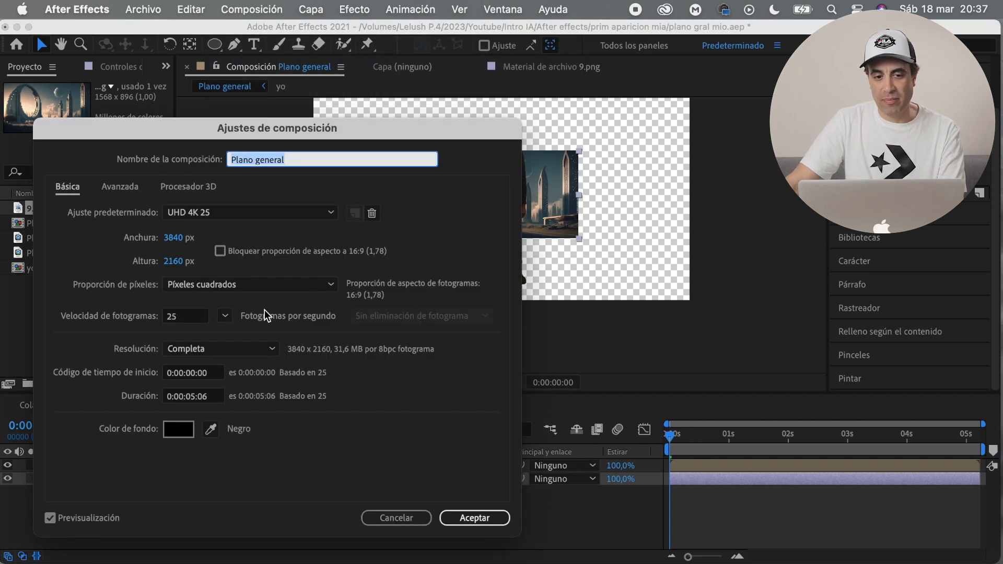
left_click(330, 211)
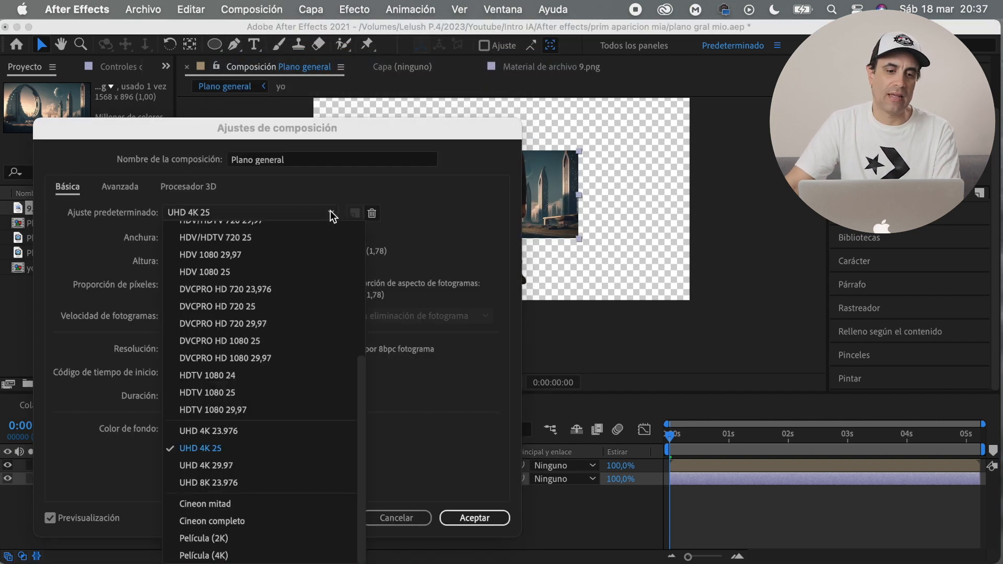
left_click(205, 393)
left_click(444, 517)
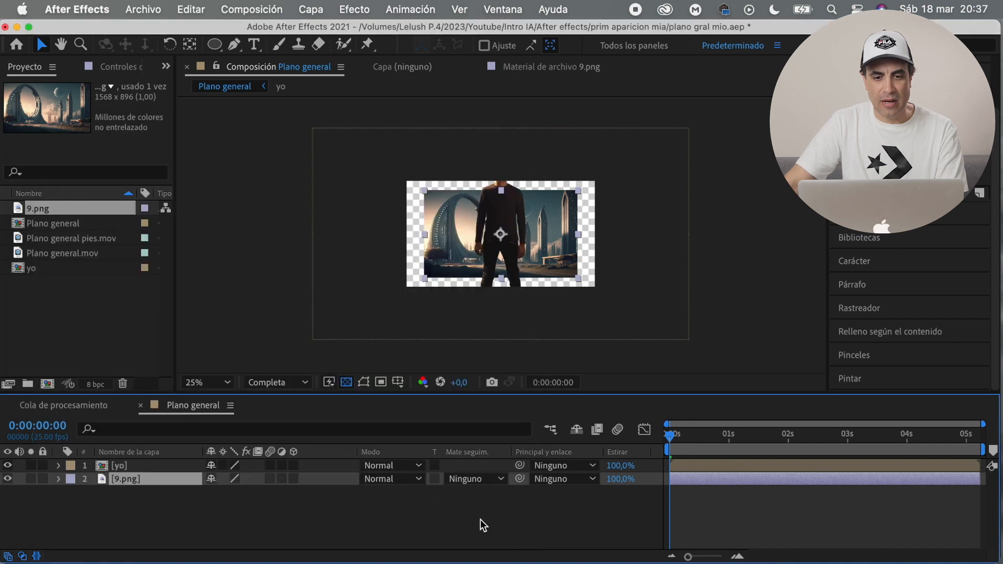
Scale the yo layer to 53% so the whole figure fits within the frame
left_click(135, 469)
key("s")
left_click_drag(238, 479, 232, 498)
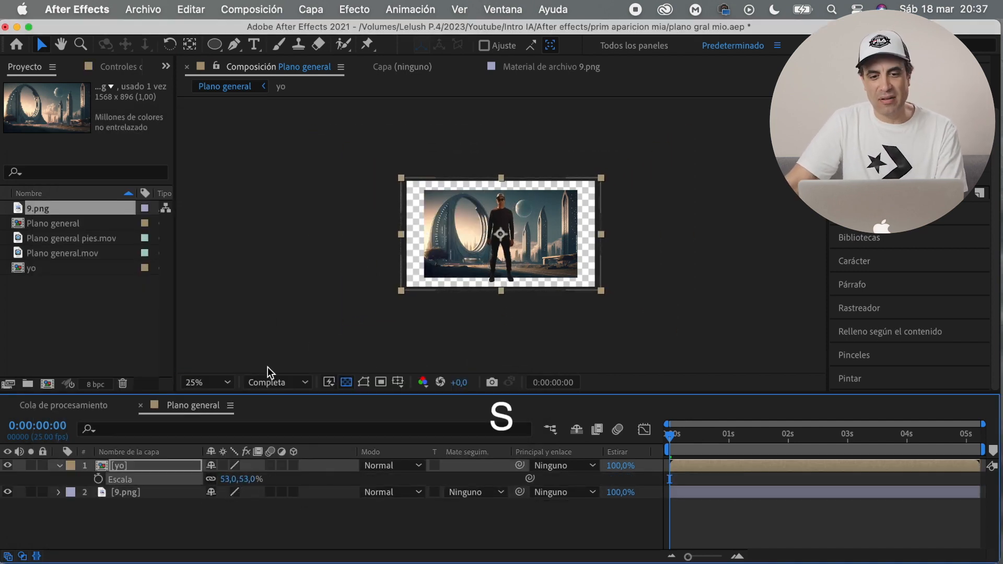
key("shift+slash")
Fit the 9.png background layer to the composition's full frame size
left_click(127, 494)
left_click(312, 10)
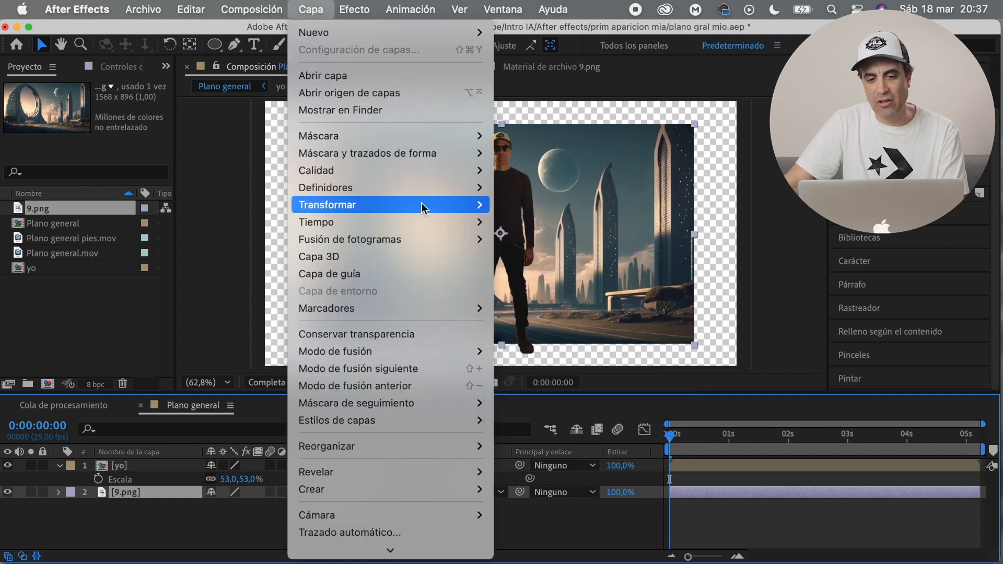
mouse_move(422, 204)
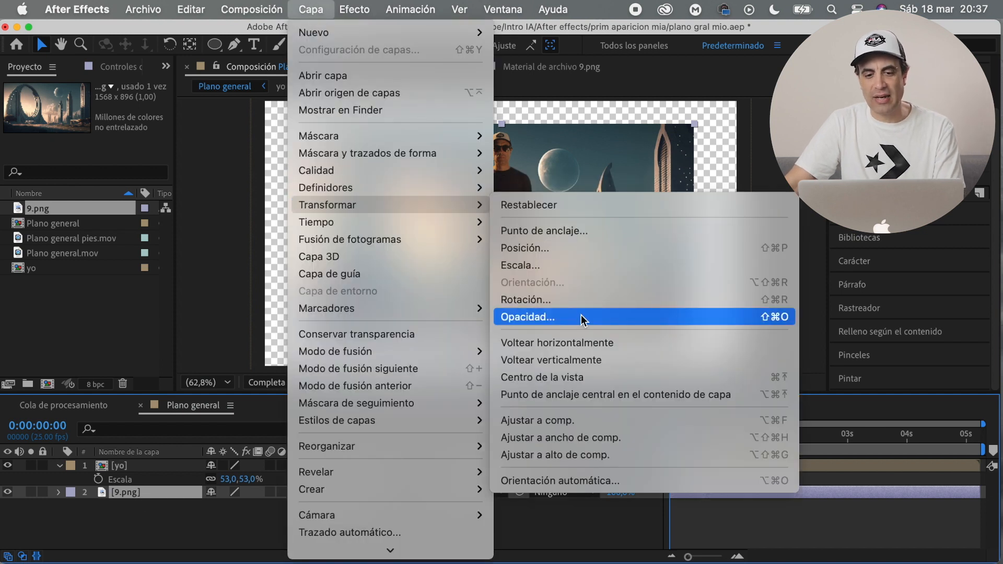
left_click(557, 421)
Reduce the yo layer's scale to 13% and place the man on the road beside the large ring building
left_click_drag(224, 479, 241, 495)
left_click_drag(499, 225, 481, 267)
left_click_drag(251, 481, 245, 480)
left_click_drag(500, 299, 501, 318)
left_click_drag(248, 480, 244, 481)
left_click_drag(485, 307, 551, 209)
scroll(530, 312, "up", 2)
key("space")
left_click_drag(498, 256, 629, 266)
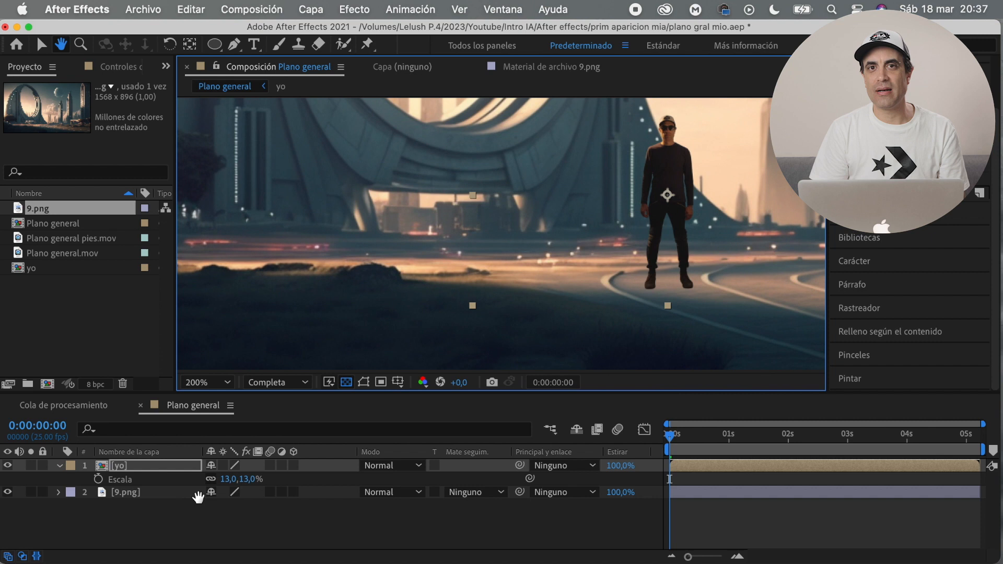
Set the yo layer's scale to 7% and move the man down so his feet stand on the road
left_click(249, 479)
type("7")
key("Return")
left_click_drag(667, 228, 664, 270)
scroll(625, 317, "down", 1)
scroll(625, 317, "up", 1)
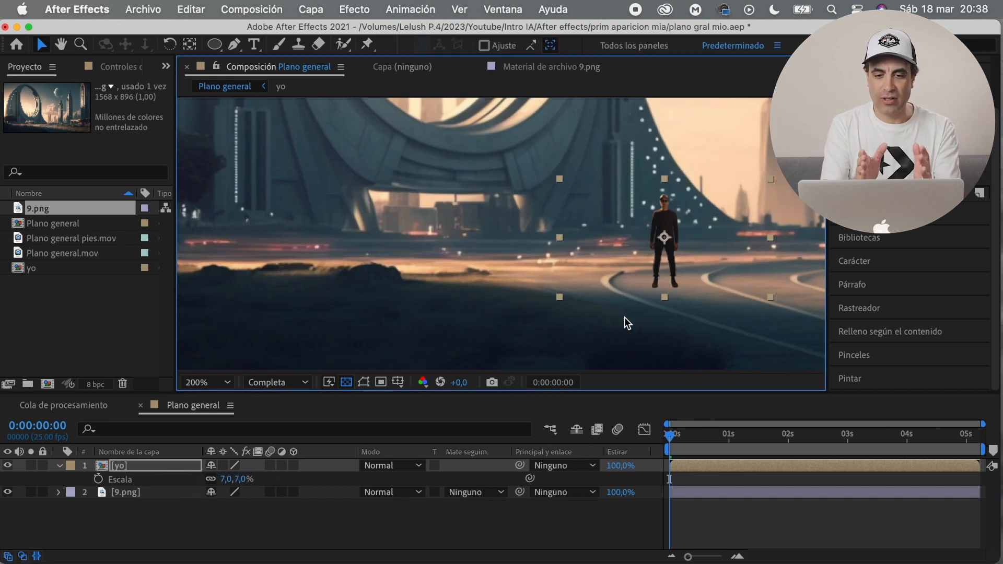
Reduce the yo layer's scale to 5% and finally 4% to suit the distance and size of the surrounding buildings
left_click(242, 479)
type("5")
key("Return")
left_click(665, 272)
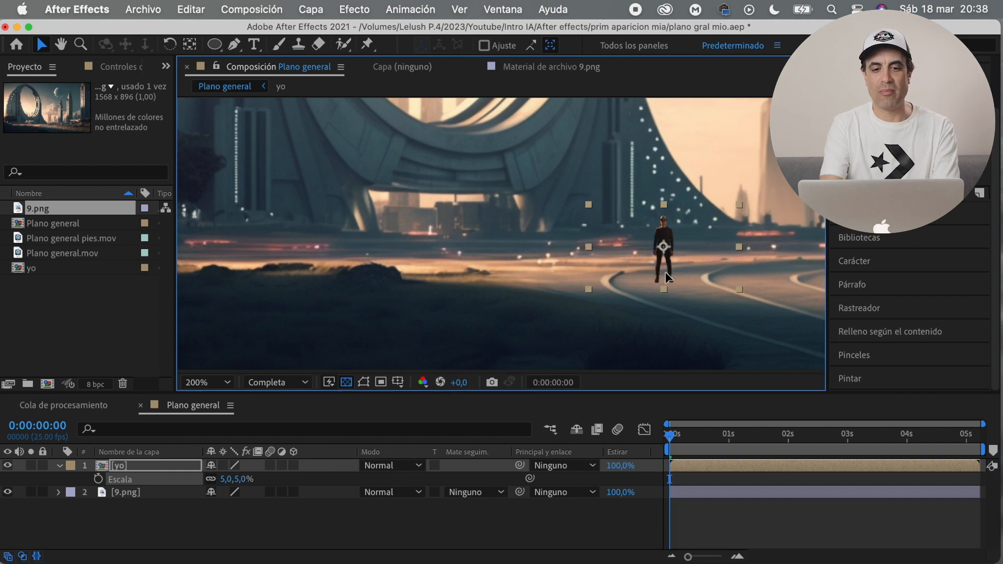
scroll(666, 274, "down", 1)
left_click(600, 344)
scroll(600, 346, "down", 1)
scroll(600, 345, "up", 2)
scroll(600, 345, "down", 1)
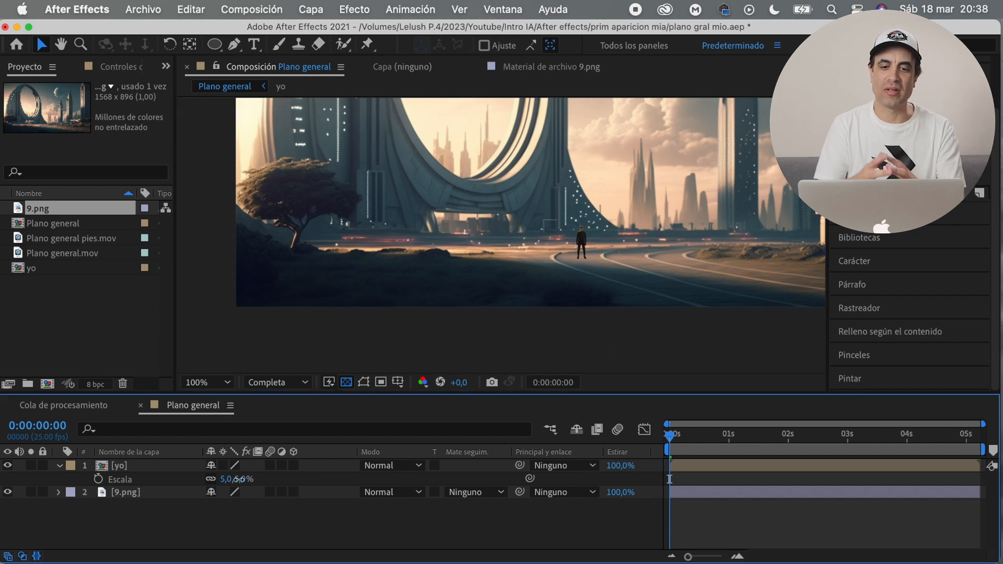
left_click_drag(239, 479, 233, 478)
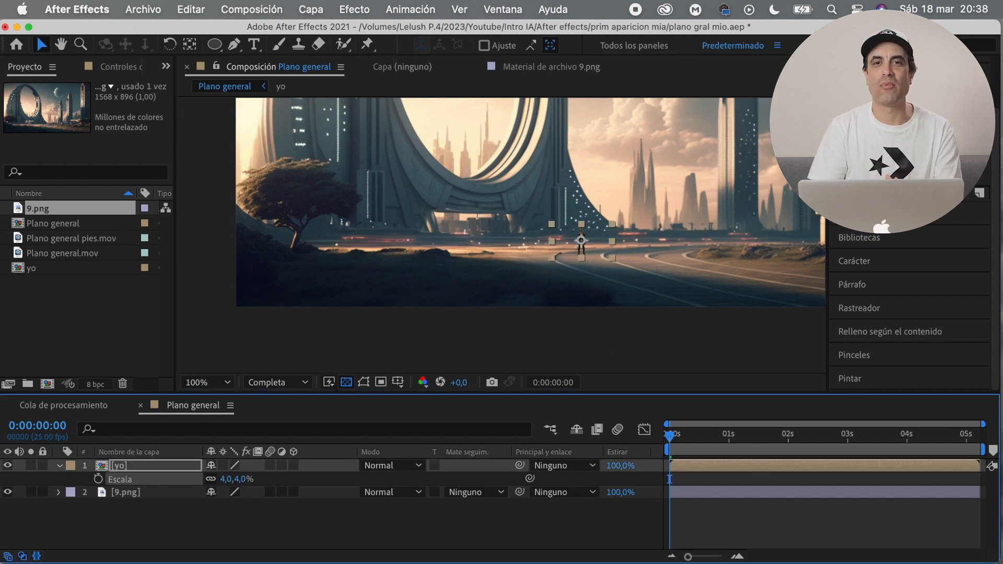
left_click(595, 298)
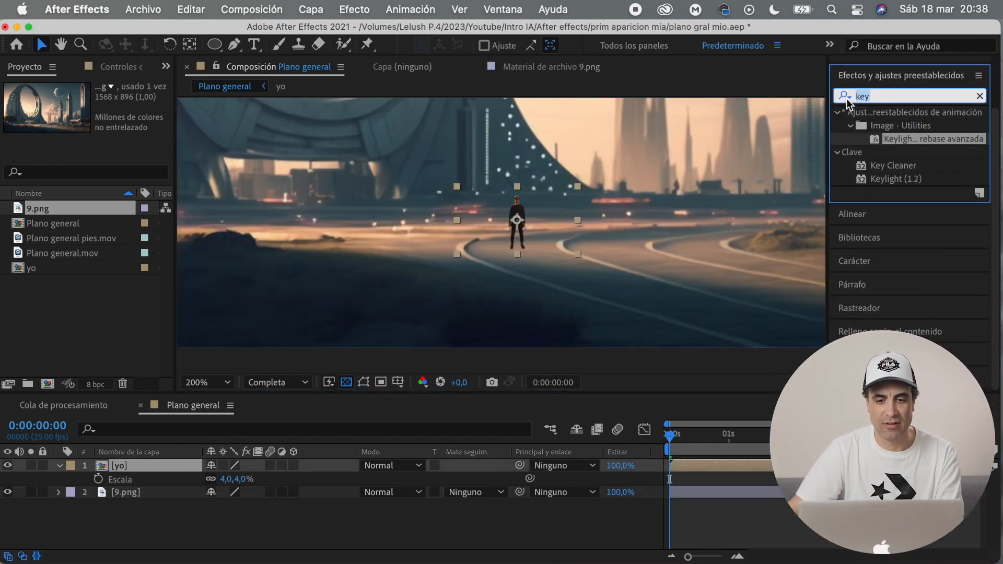
Apply the camera lens blur effect (Desenfoque de lente de cámara) to the yo layer with a blur radius of 15
type("desenf")
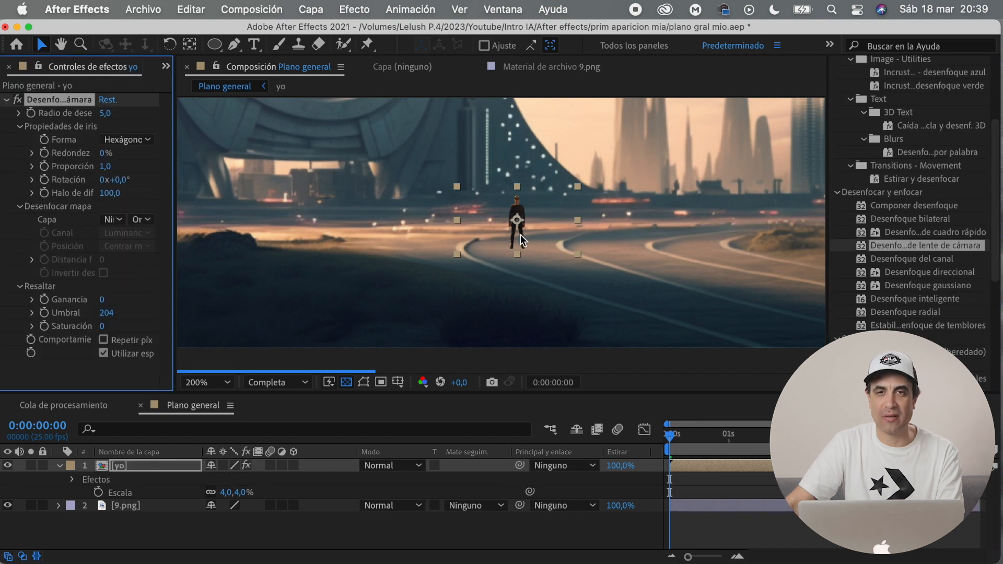
key("period")
key("period")
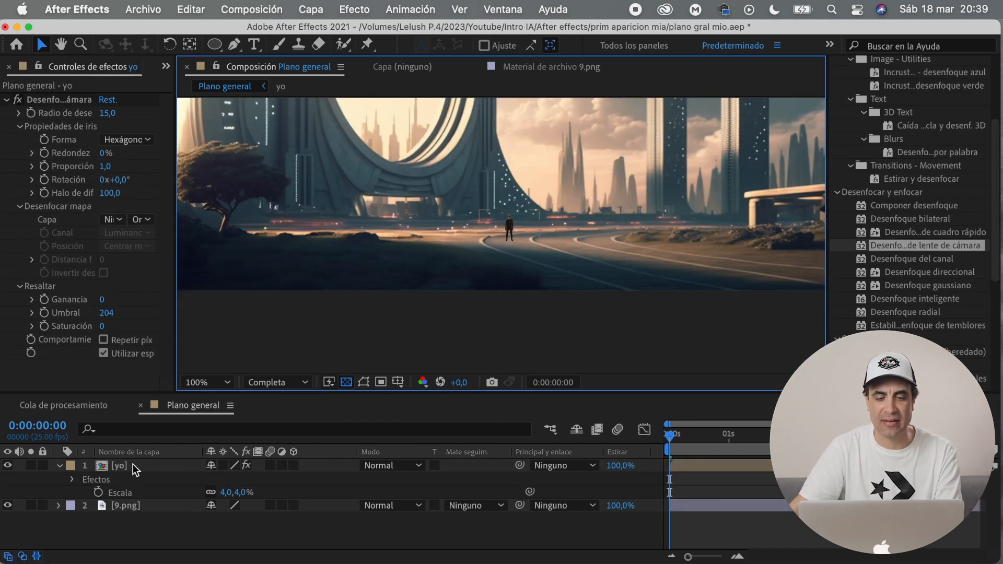
Duplicate the yo layer and rename the lower copy sombra
left_click(132, 463)
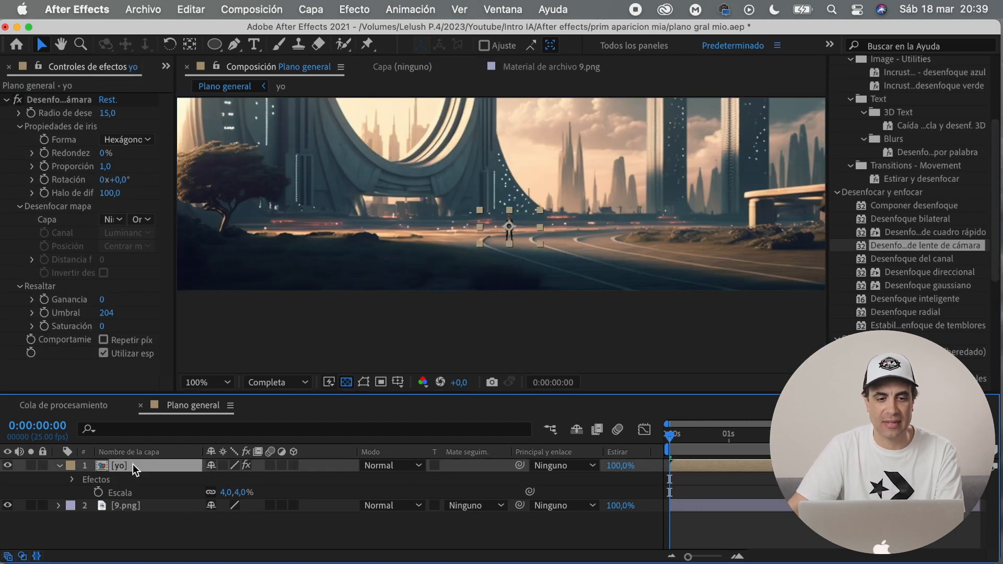
left_click(59, 465)
key("cmd+d")
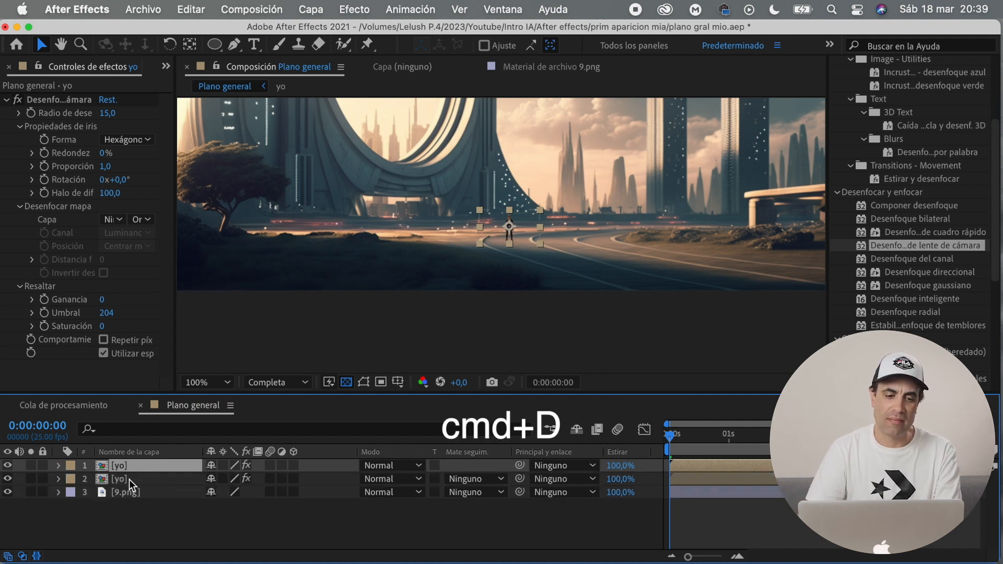
left_click(141, 478)
key("Return")
type("sombra")
key("Return")
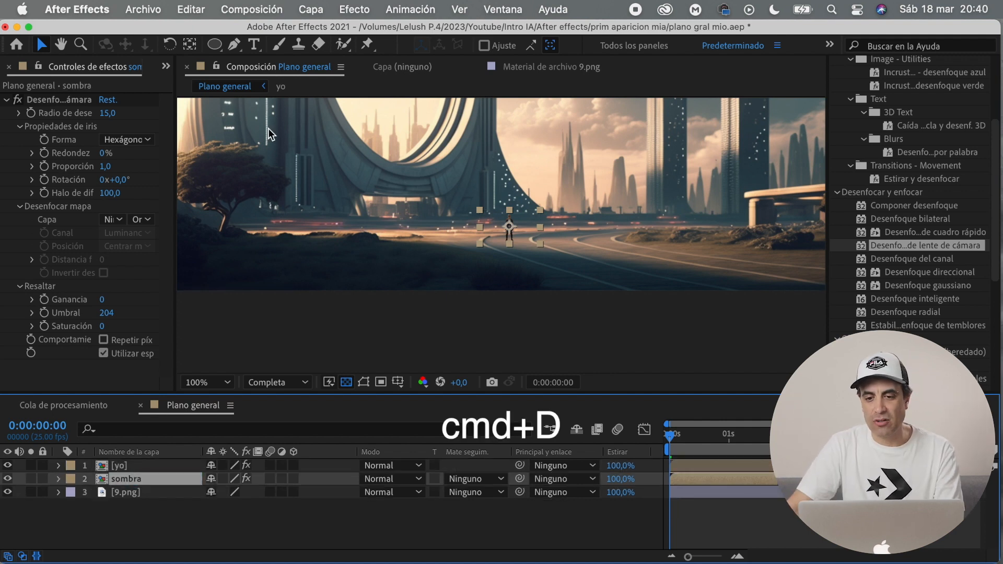
Find the Color de Lumetri effect and apply it to the sombra layer
scroll(888, 167, "up", 5)
left_click_drag(891, 158, 847, 161)
type("lum")
left_click(963, 121)
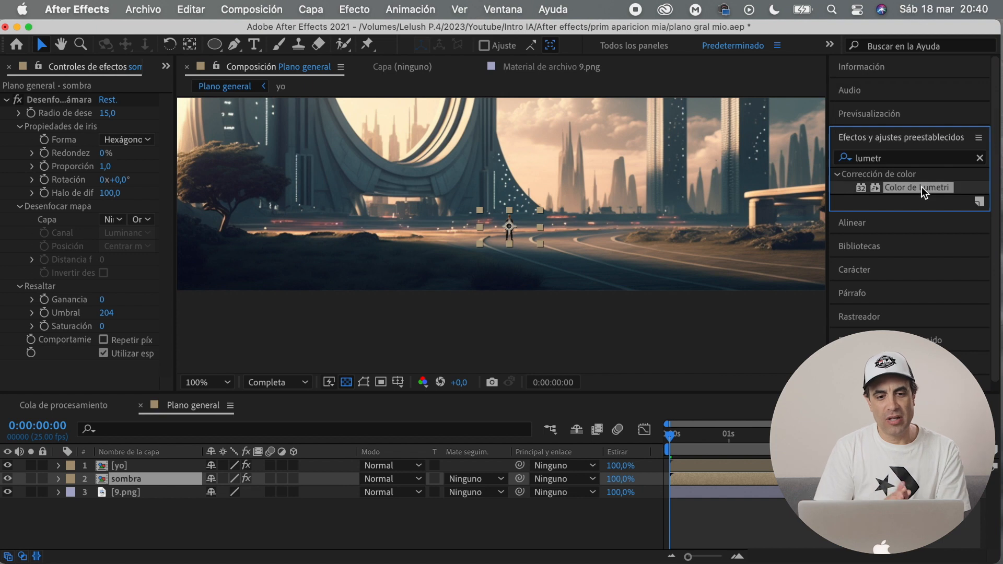
left_click_drag(921, 186, 74, 252)
Darken sombra to a black silhouette with exposure -7, contrast, highlights and shadows -150 and whites -131, hiding the yo layer to see it
left_click(20, 317)
scroll(139, 308, "down", 5)
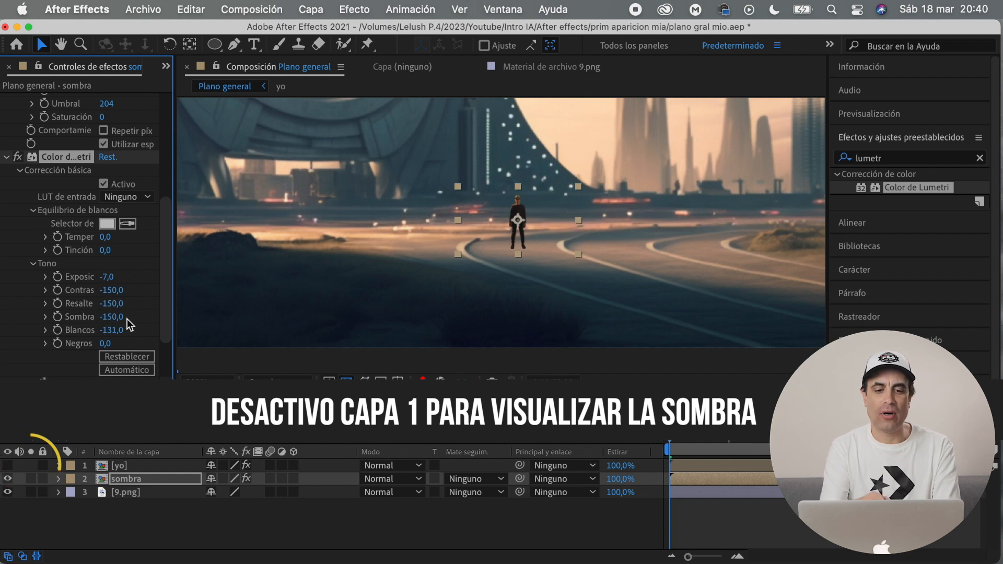
left_click(551, 295)
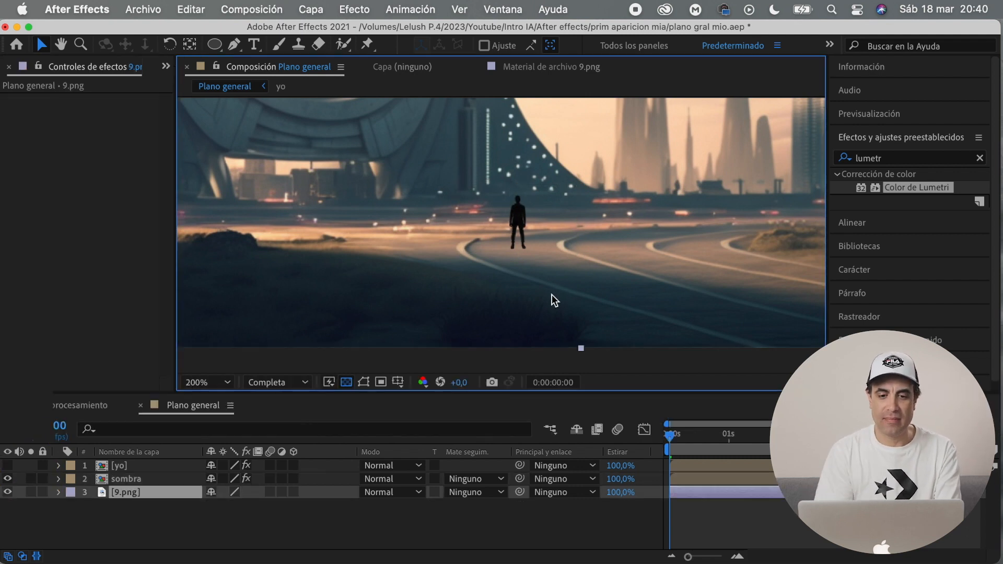
Turn the sombra layer into a 3D layer and show the yo layer again
left_click(137, 479)
left_click(294, 478)
left_click(7, 465)
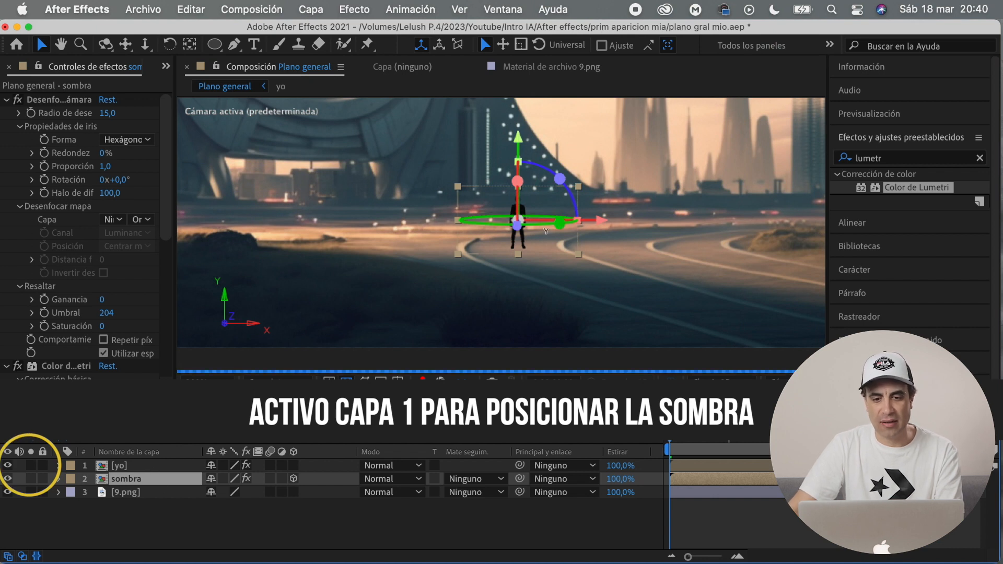
Rotate and reposition the sombra layer in 3D so it lies flat on the ground, extending sideways from the man's feet
left_click_drag(556, 221, 575, 211)
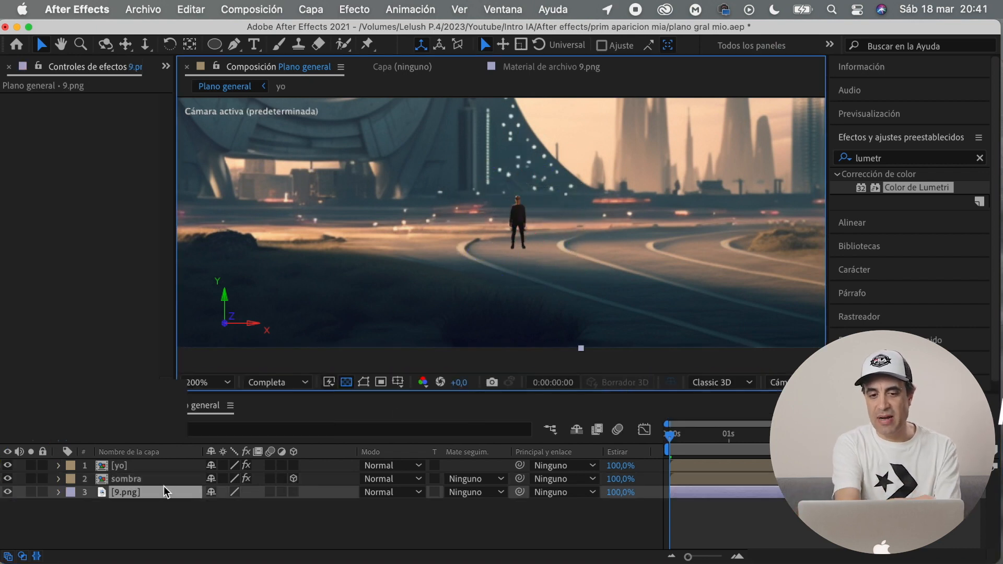
left_click_drag(538, 292, 476, 245)
left_click_drag(566, 235, 640, 252)
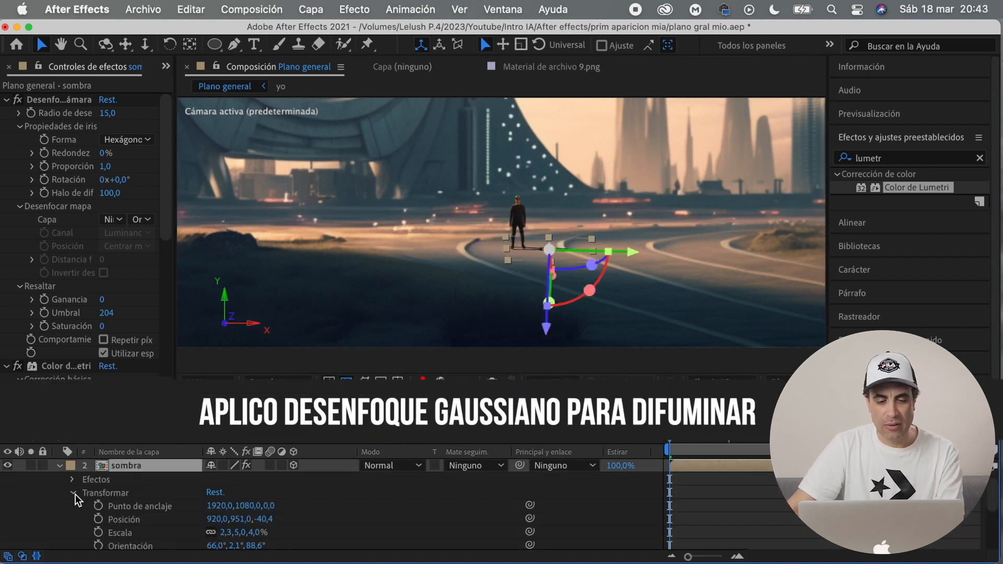
Find the Gaussian blur effect (Desenfoque gaussiano) and apply it to the sombra layer with a horizontal blur of 187,3
type("gau")
left_click_drag(931, 194, 521, 242)
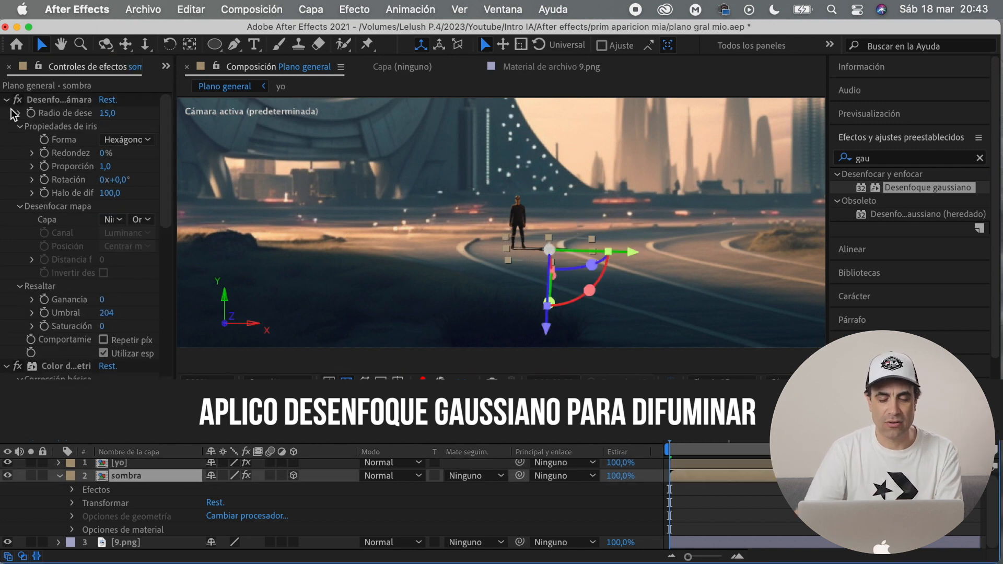
left_click(7, 100)
left_click(6, 113)
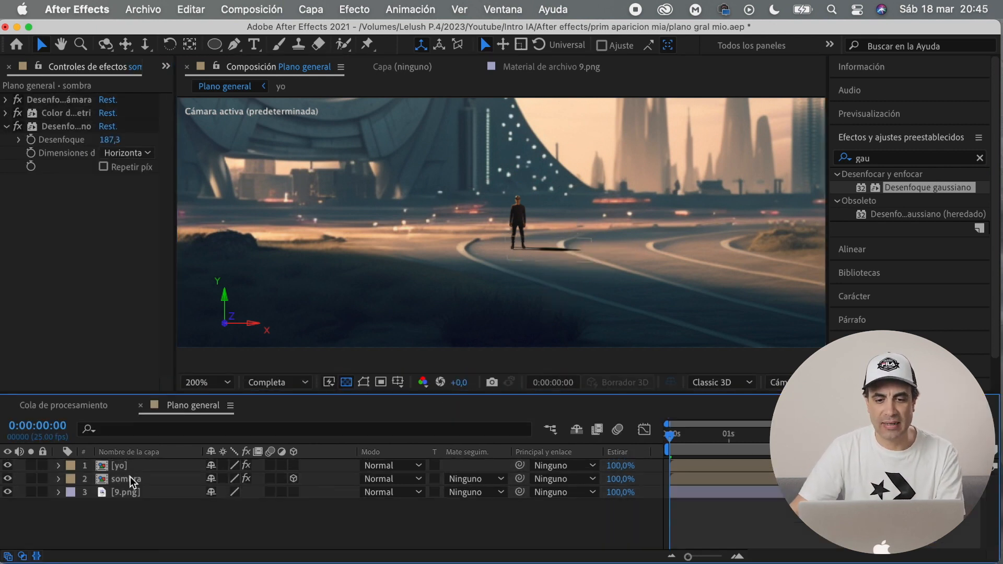
Set the sombra layer's opacity to 40%
left_click(128, 477)
key("t")
left_click(211, 493)
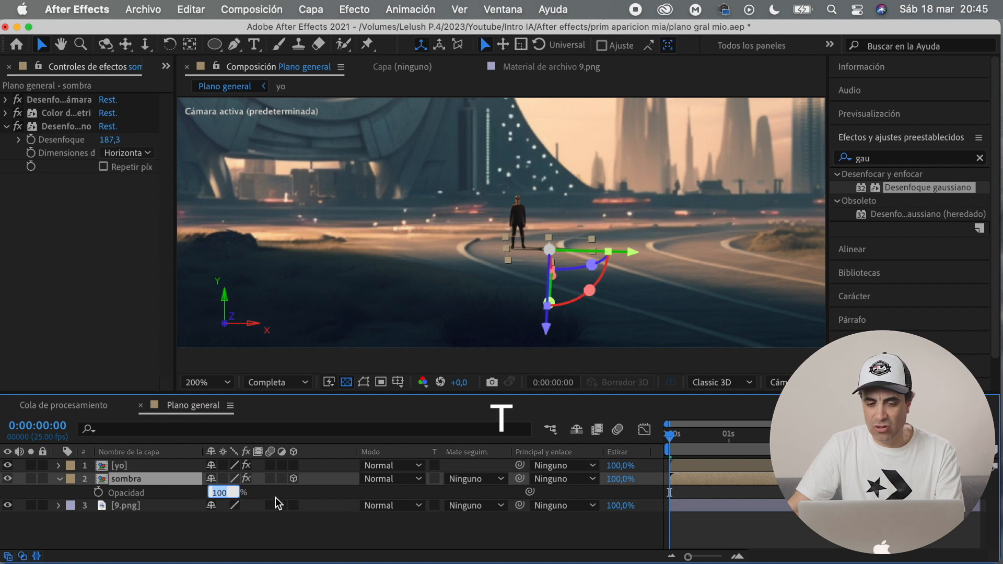
key("Return")
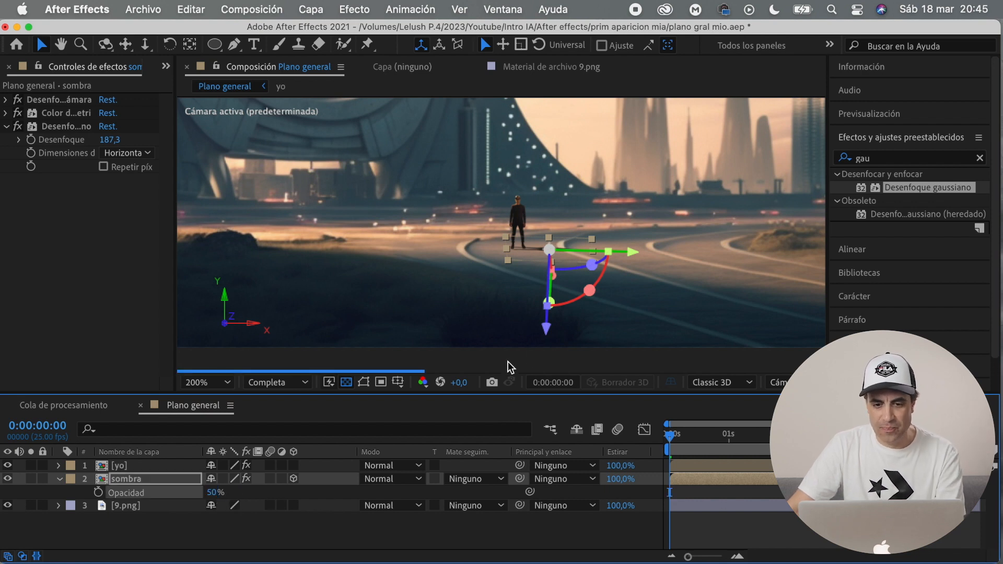
left_click(214, 493)
type("40")
key("Return")
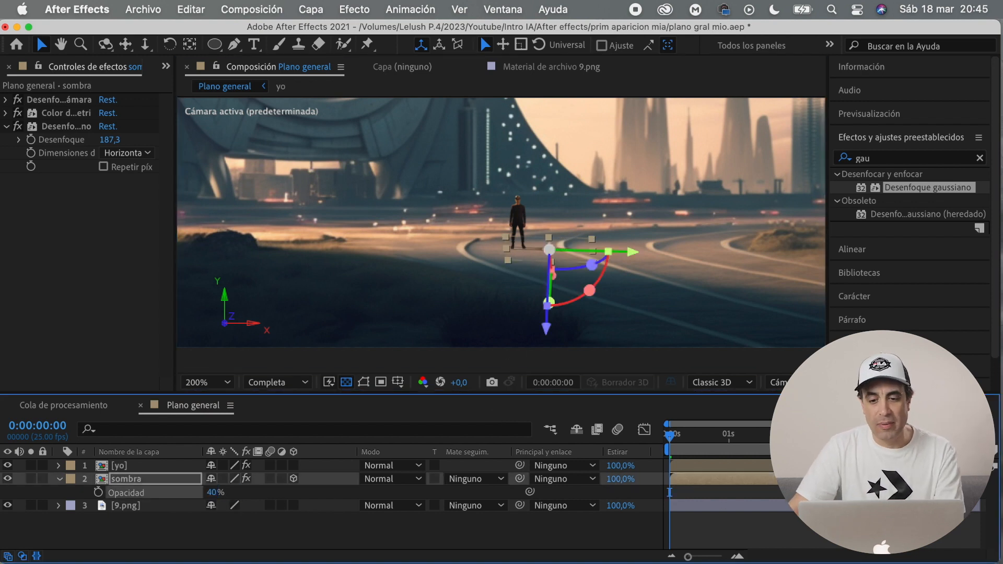
Search the effects for the fill effect (Relleno) and apply it to the sombra layer
left_click(490, 359)
left_click(908, 158)
type("rell")
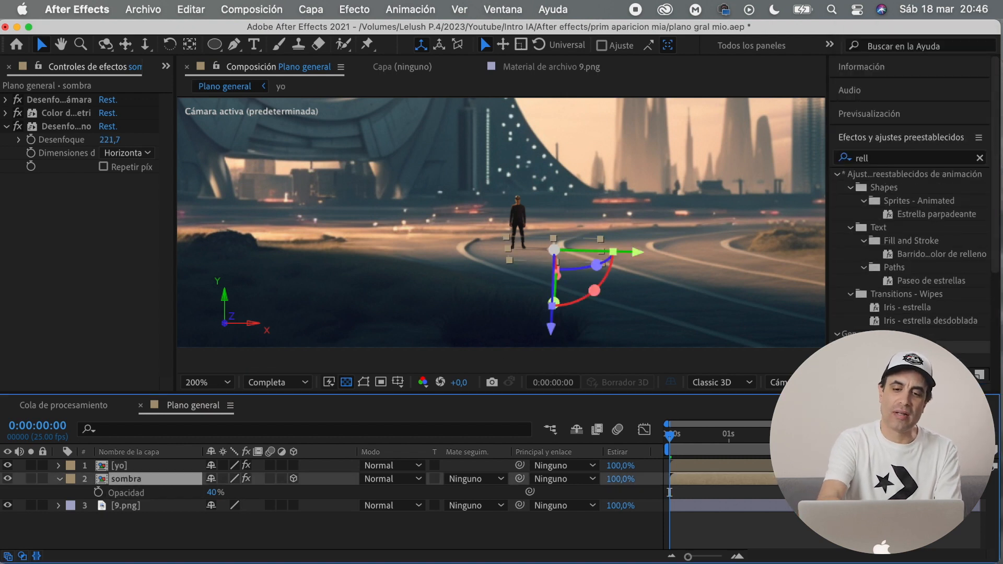
double_click(887, 347)
key("period")
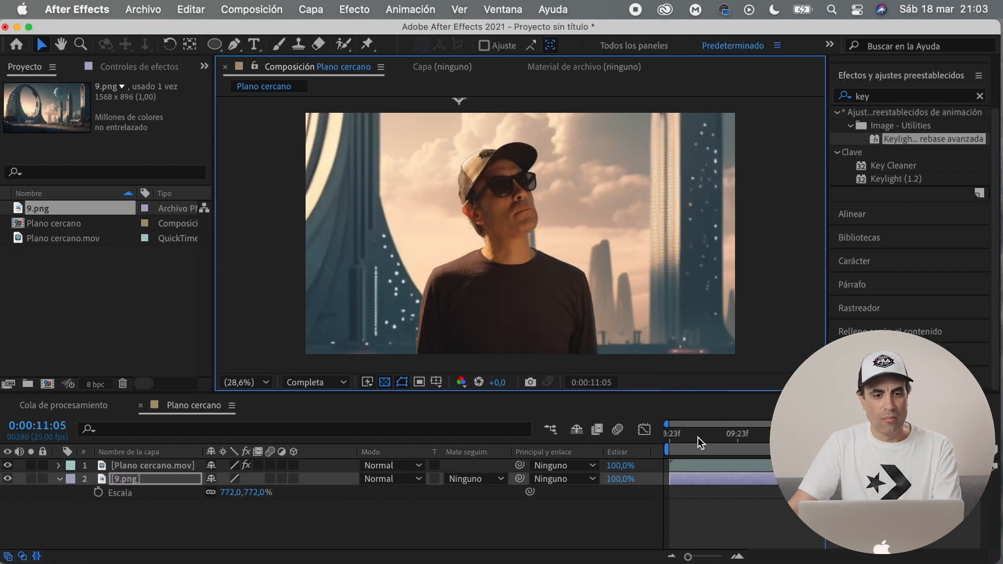
Play back the Plano cercano composition to check the man against the city background
key("space")
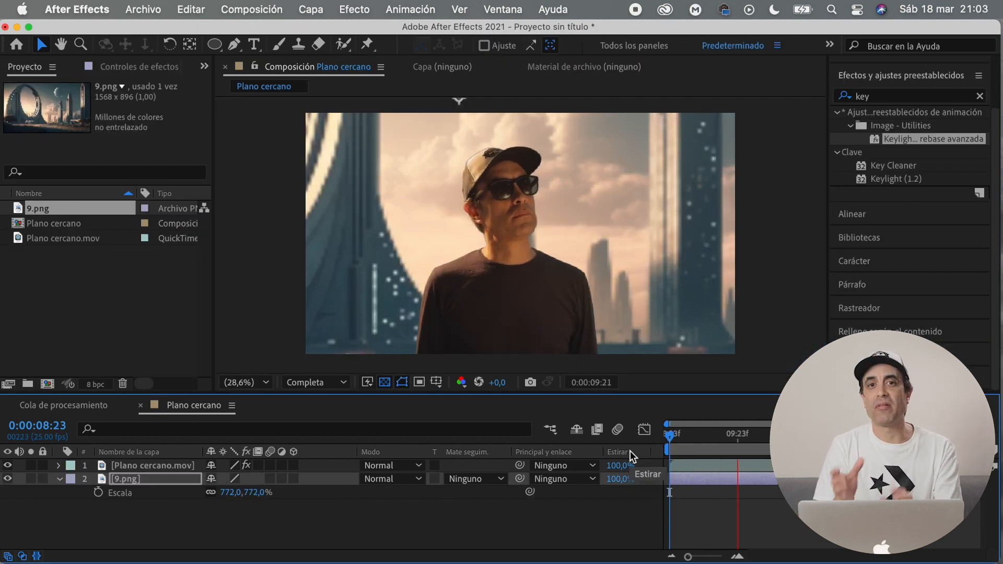
key("space")
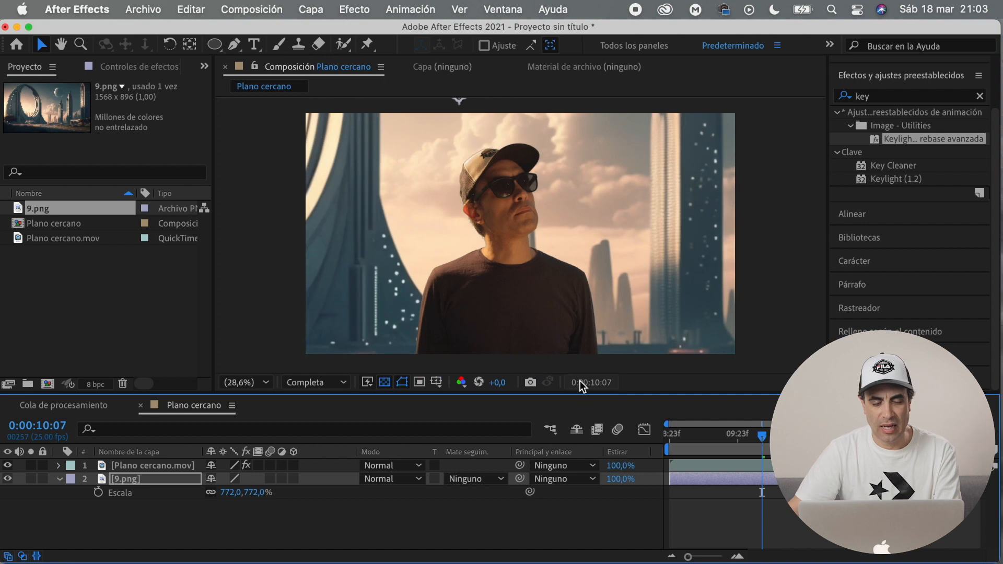
Find the camera lens blur effect (Desenfoque de lente de cámara) and apply it to the 9.png background layer
left_click_drag(881, 95, 843, 100)
type("desenf")
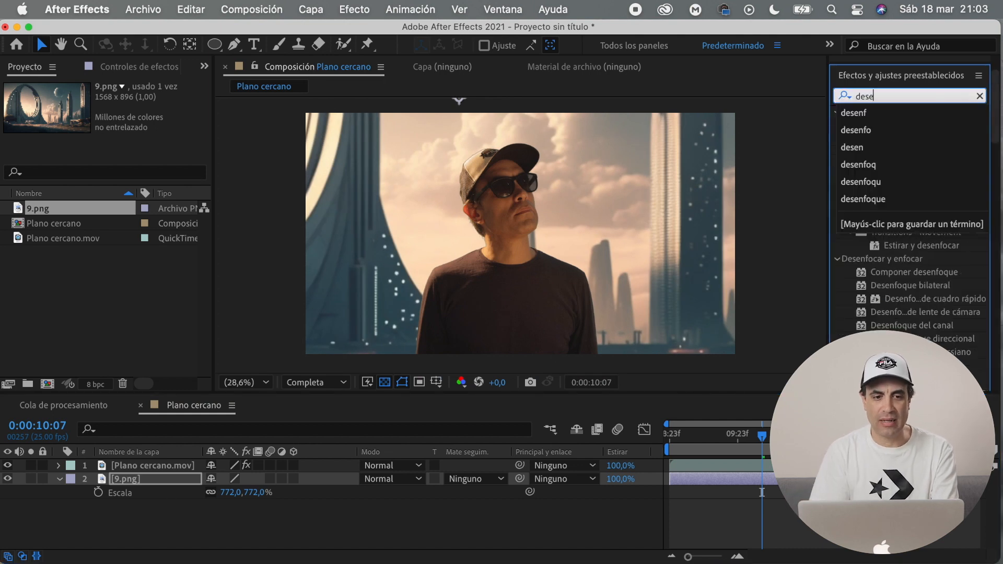
double_click(941, 145)
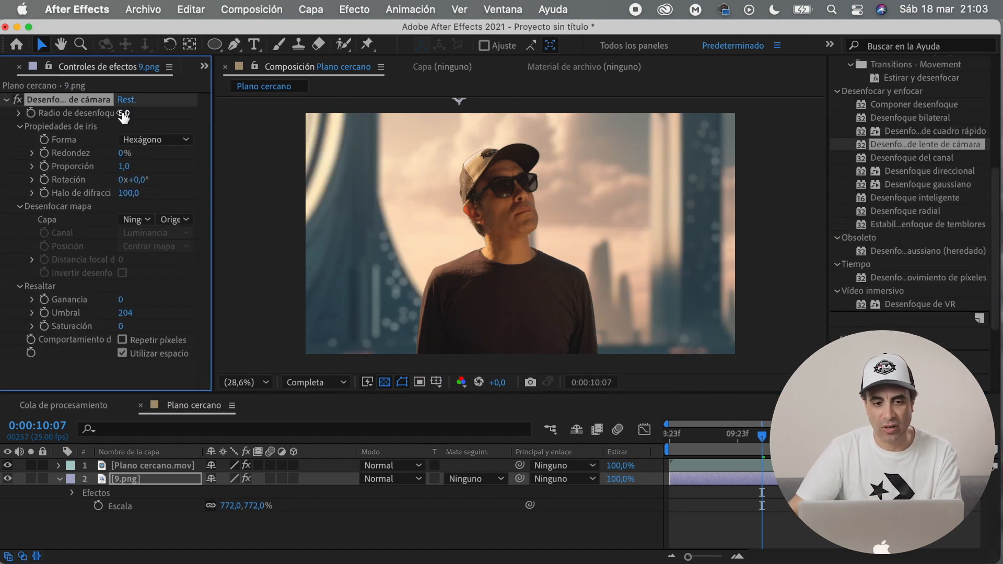
Set the camera lens blur radius on the 9.png layer to 1 after trying 2
left_click(124, 112)
type("2")
key("Return")
left_click(123, 114)
type("1")
key("Return")
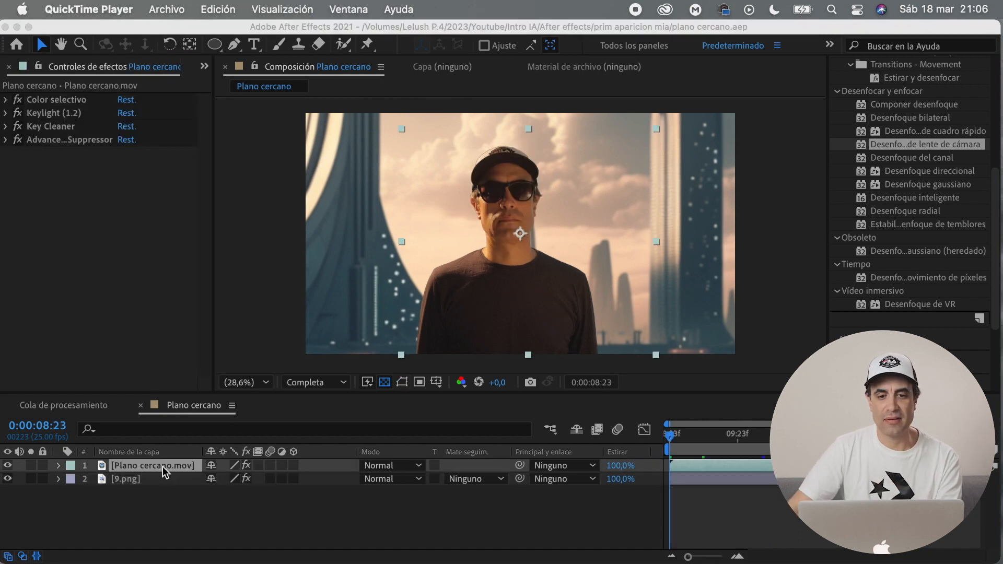
Apply Mocha AE tracking to the Plano cercano.mov layer and launch the Mocha AE plugin
left_click(162, 466)
left_click(402, 10)
left_click(478, 161)
left_click(124, 207)
Draw a closed X-spline around the outline of the man's sunglasses on the first frame
key("z")
left_click_drag(632, 209, 689, 166)
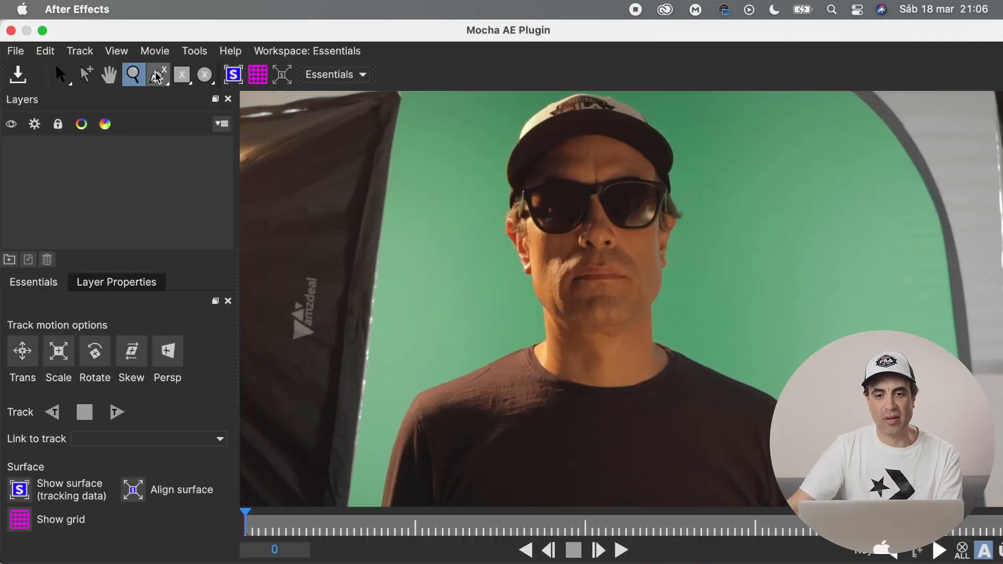
left_click(158, 76)
left_click(603, 184)
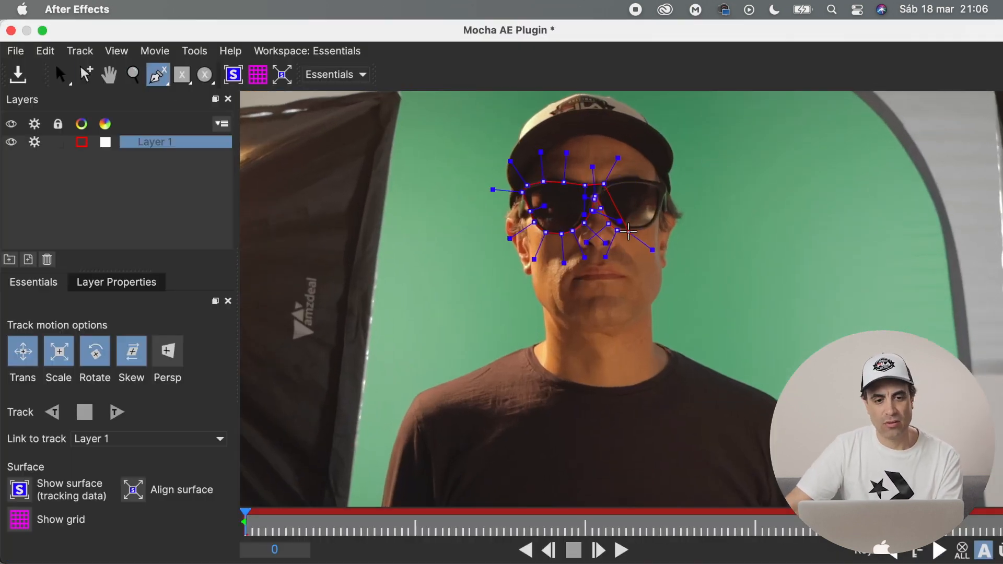
key("s")
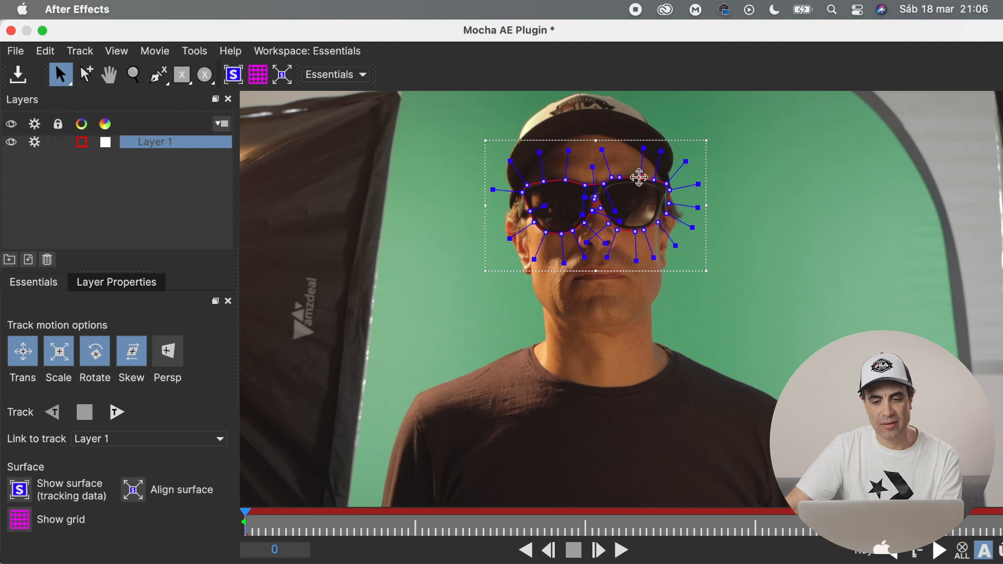
Track the sunglasses shape forward with perspective motion enabled, then save the Mocha project and close the plugin
left_click(167, 358)
left_click(117, 412)
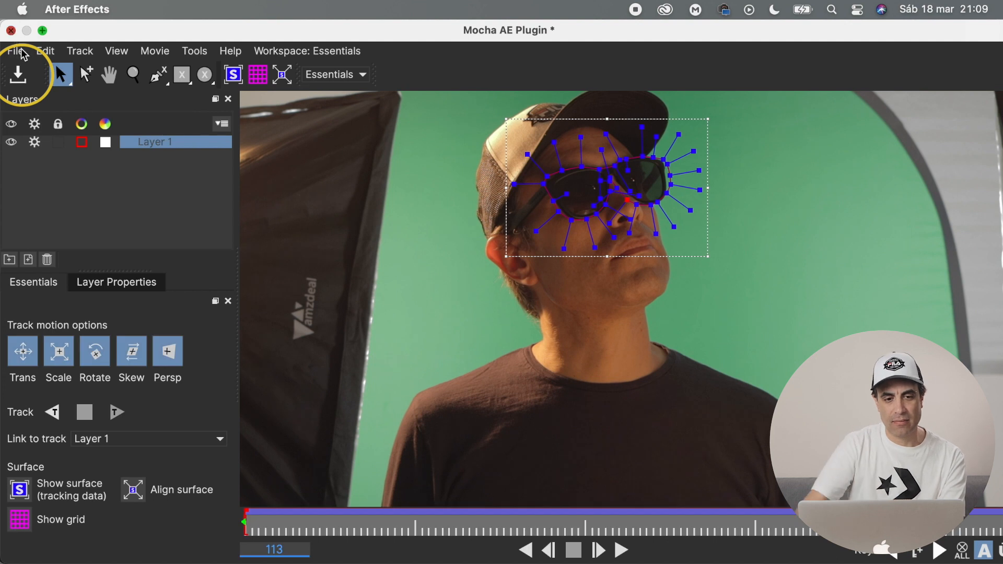
key("super+w")
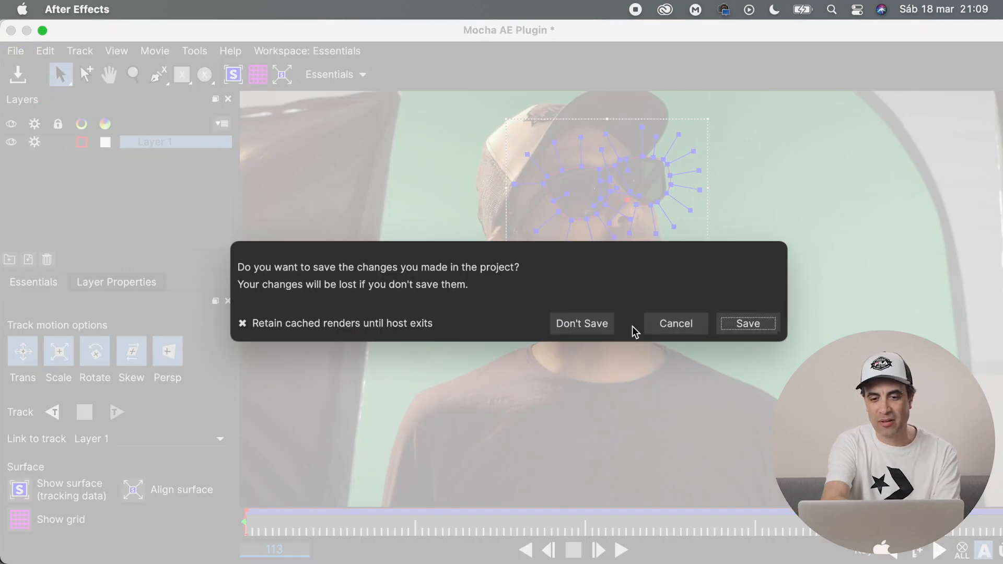
left_click(747, 323)
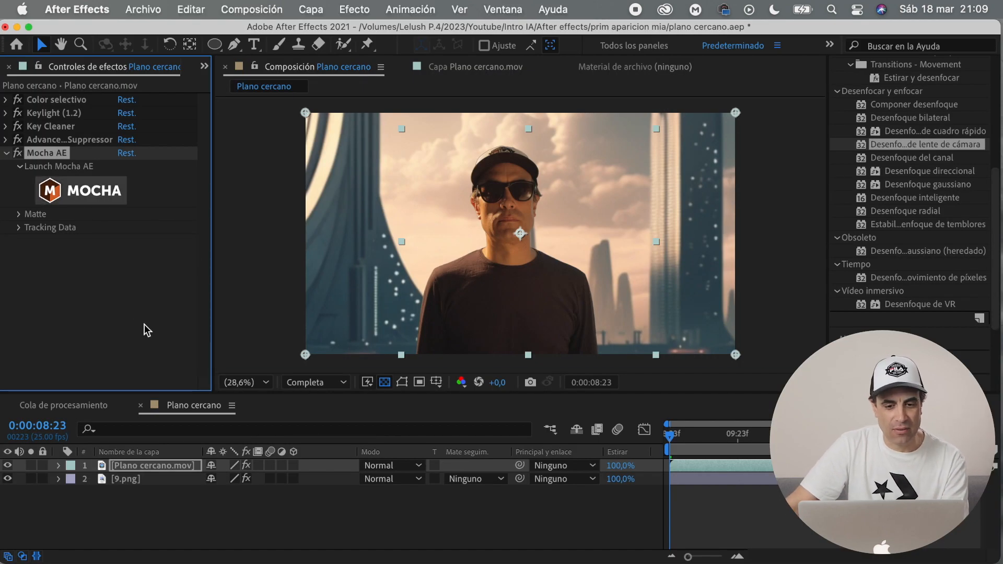
Create a new null object in the Plano cercano composition
right_click(149, 493)
mouse_move(291, 360)
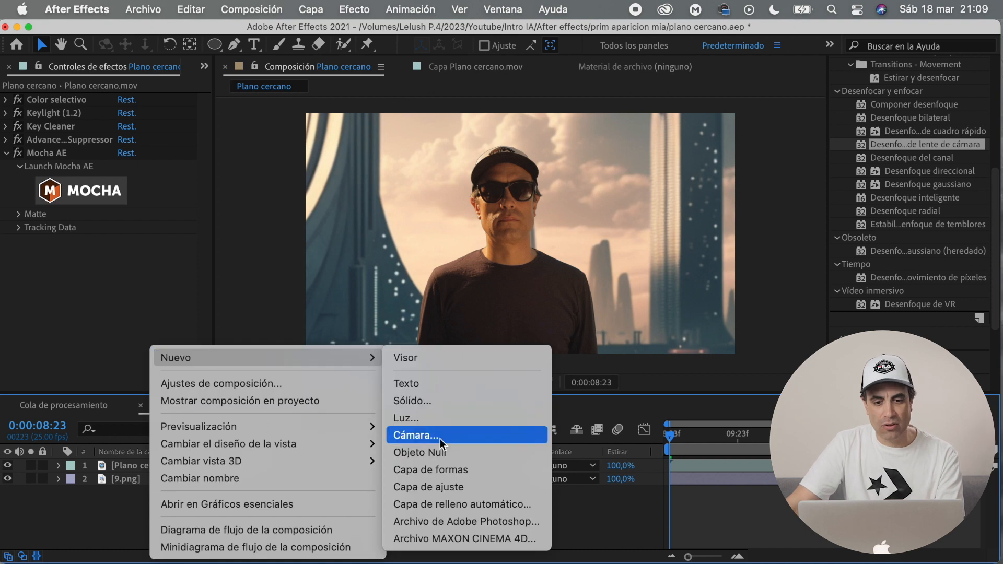
left_click(440, 454)
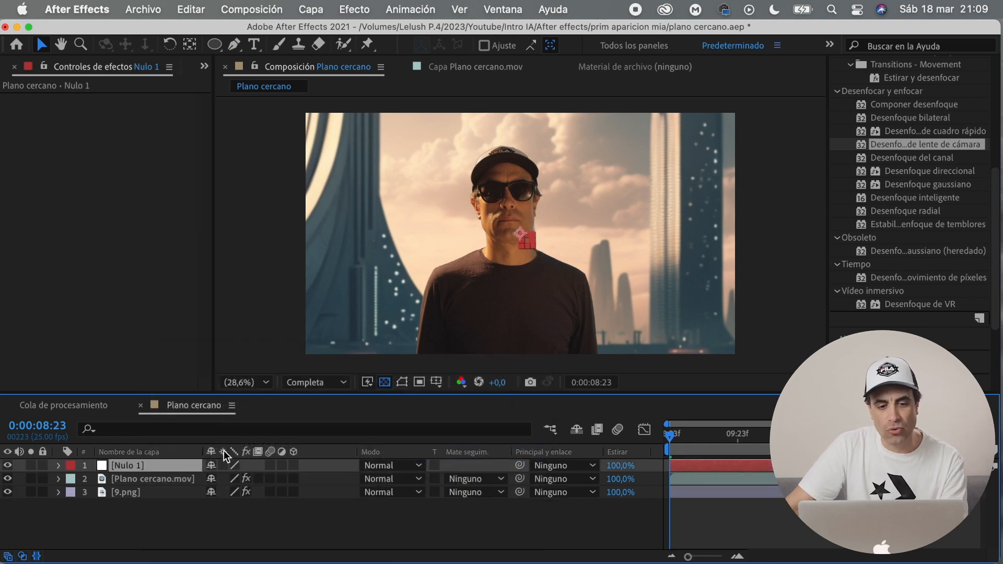
Create tracking data from Mocha's Layer 1 on the Plano cercano.mov layer
left_click(135, 479)
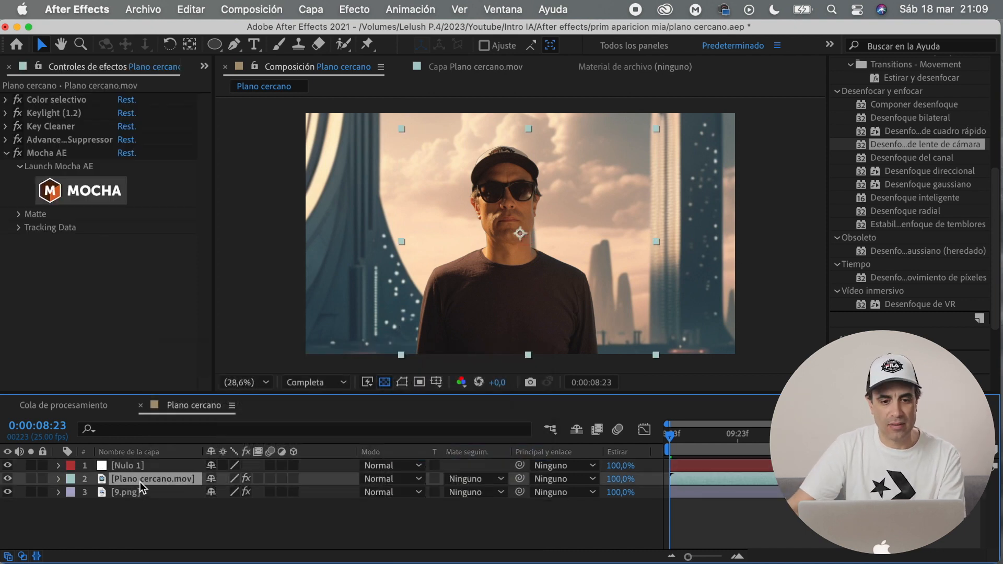
left_click(21, 228)
left_click(152, 192)
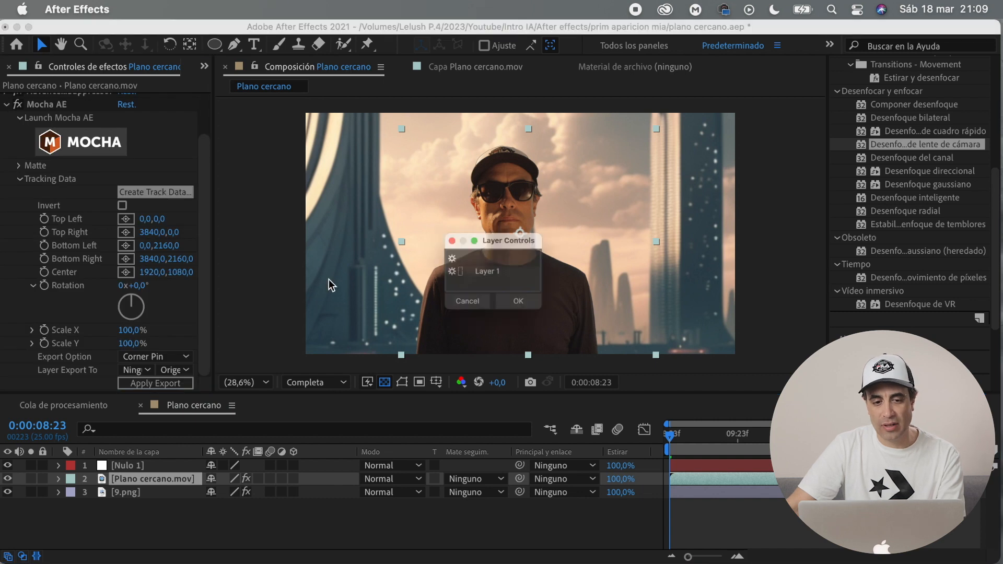
left_click(513, 306)
Export the tracking data to the Nulo 1 layer as Corner Pin (Support Motion Blur)
left_click(166, 356)
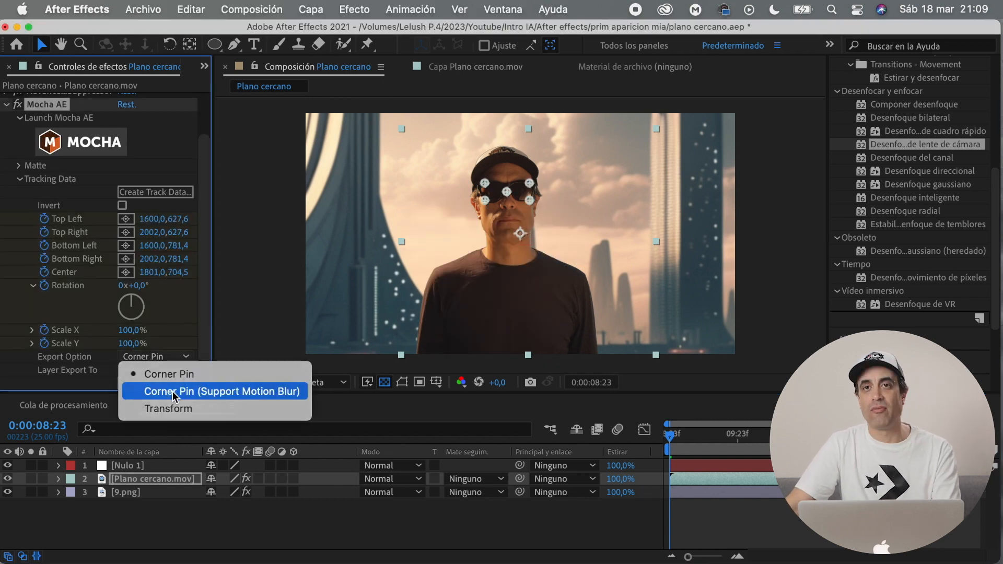
left_click(172, 391)
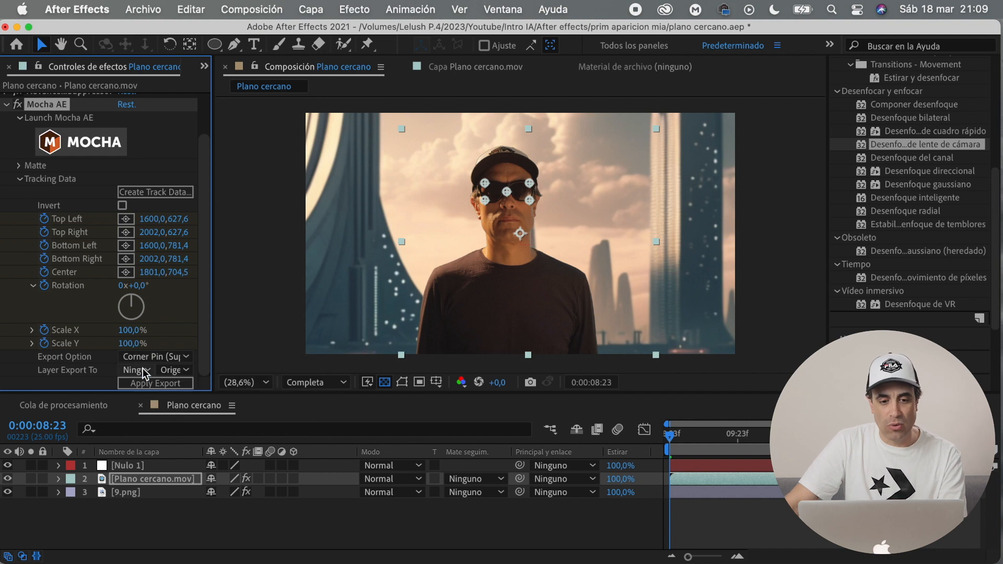
left_click(141, 370)
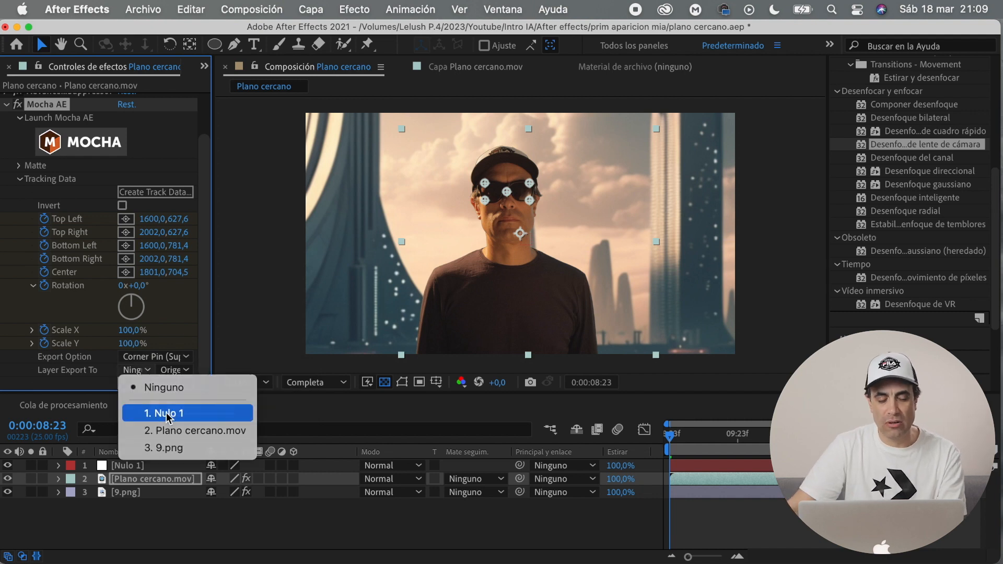
left_click(166, 413)
left_click(147, 384)
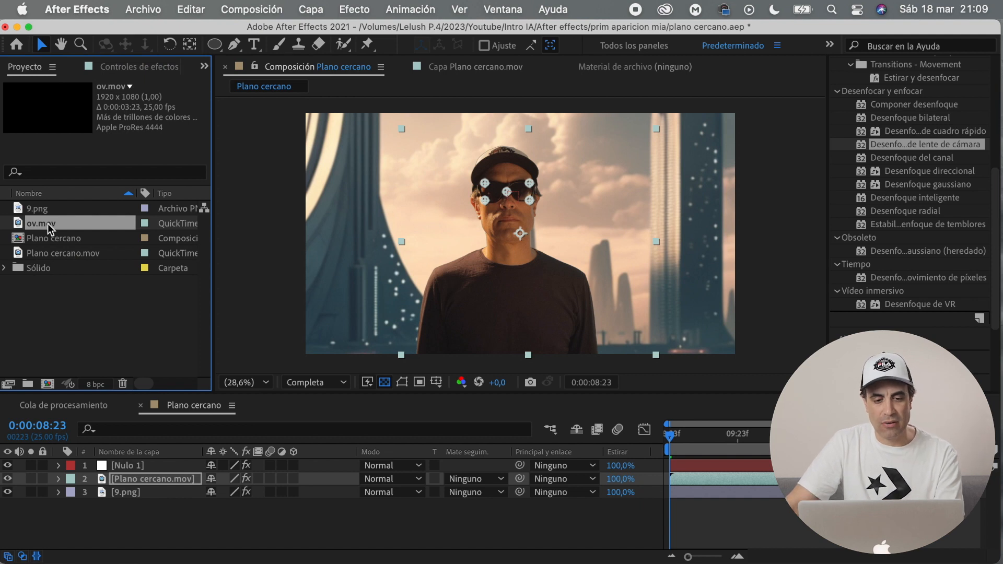
Add ov.mov as the top layer of the composition and move the current time to 0:00:10:14
left_click_drag(48, 224, 114, 466)
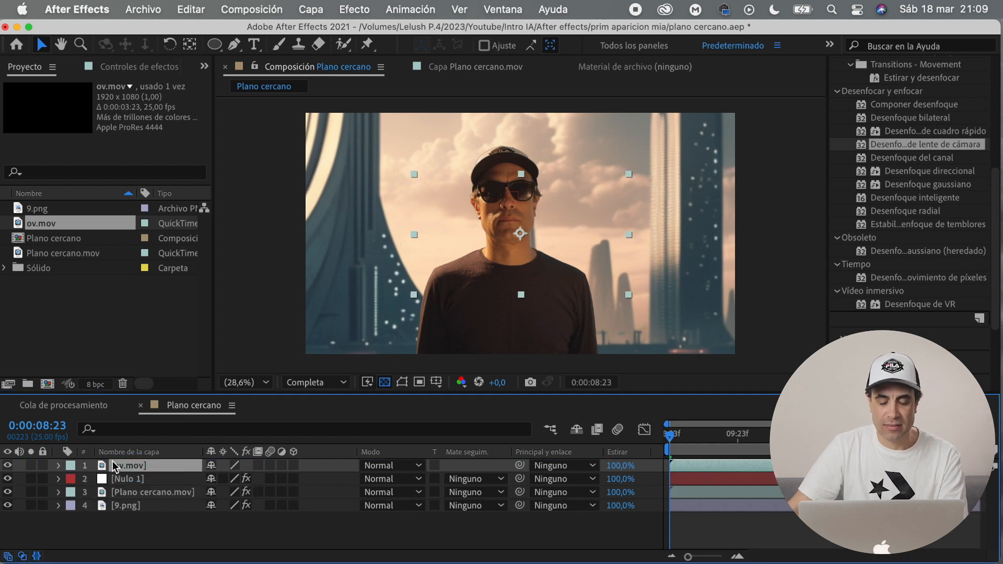
left_click_drag(688, 435, 726, 441)
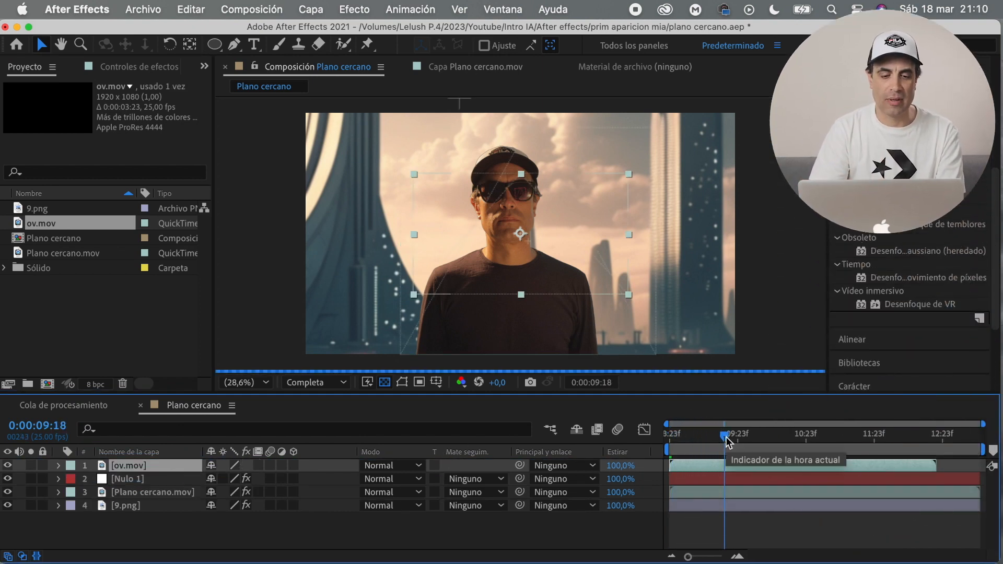
left_click_drag(727, 436, 781, 441)
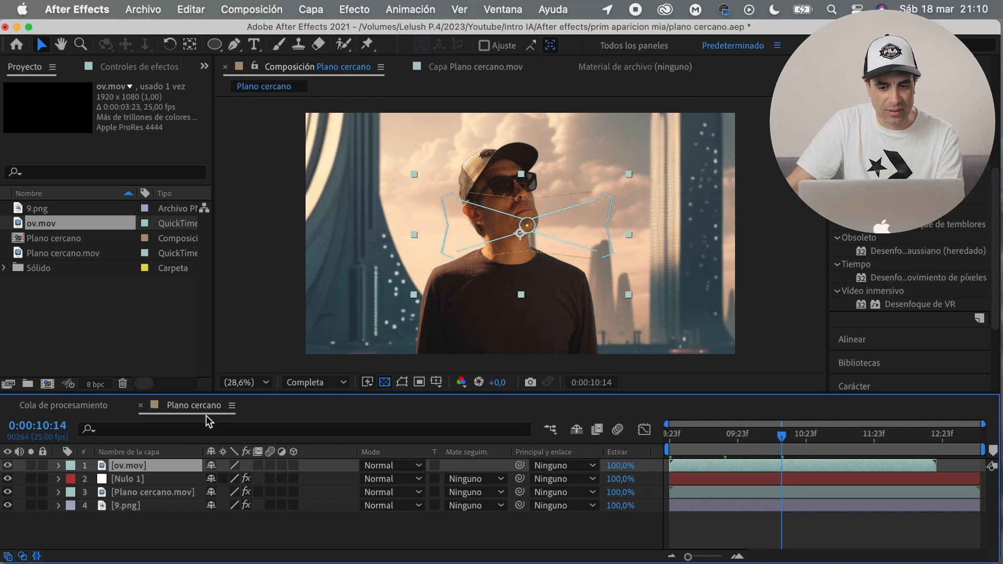
Make ov.mov a 3D layer and reposition its graphic over the man's sunglasses
left_click(293, 465)
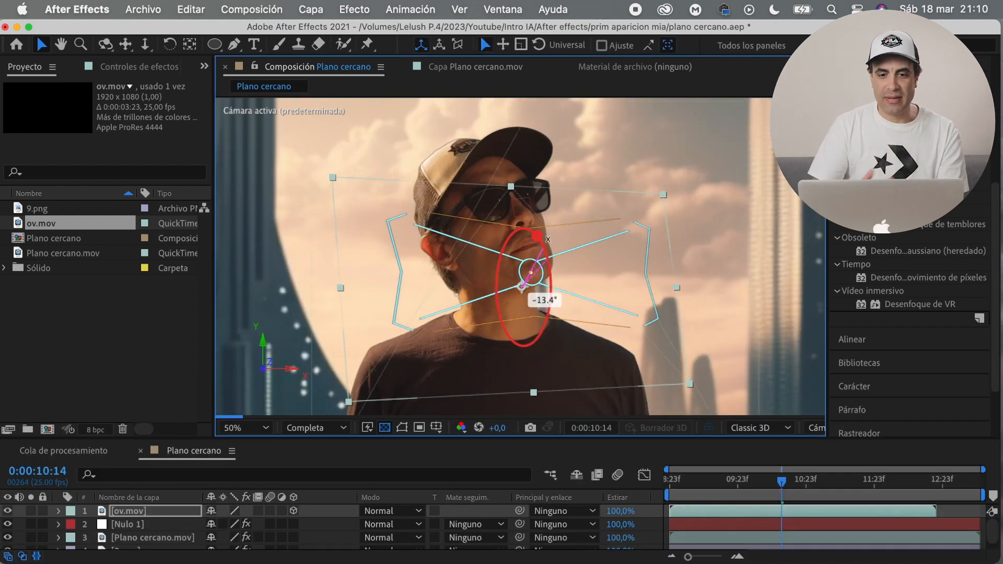
left_click_drag(569, 262, 584, 198)
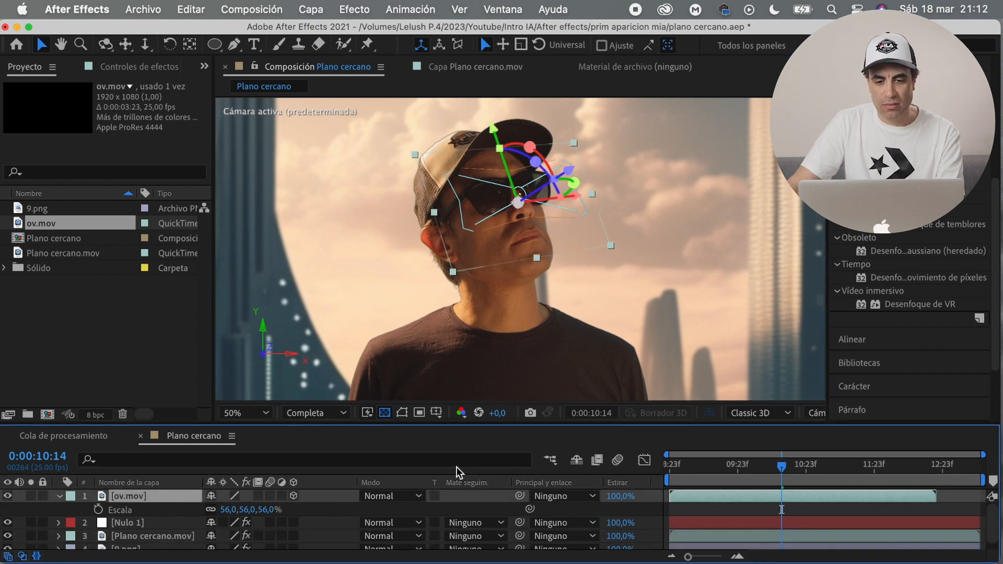
Parent the ov.mov layer to Nulo 1 and preview the composition from 0:00:08:23
left_click_drag(520, 496, 190, 522)
scroll(190, 522, "down", 1)
left_click_drag(782, 465, 670, 466)
key("space")
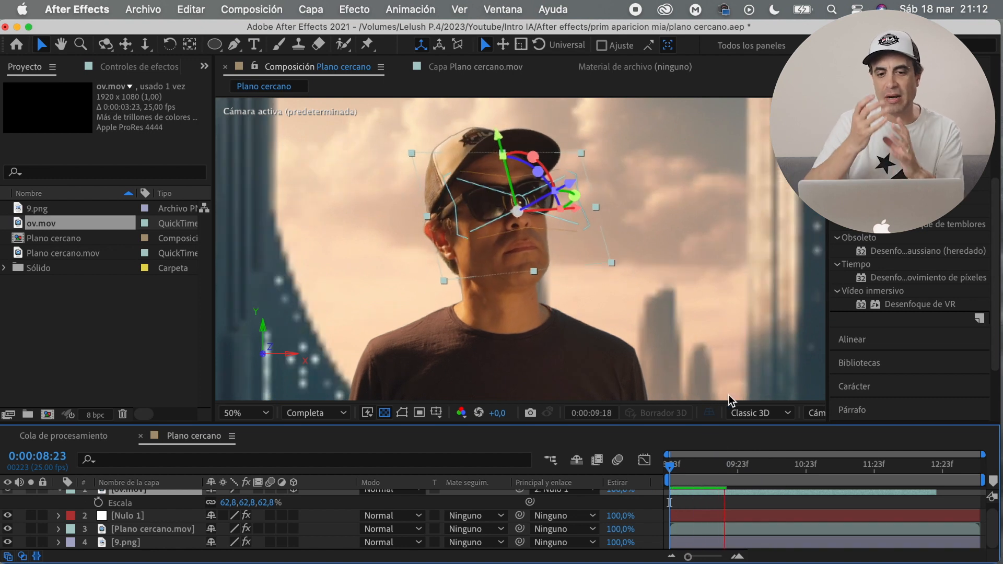
Play back the composition to check how the overlay graphic follows the sunglasses during the head movement
left_click(167, 529)
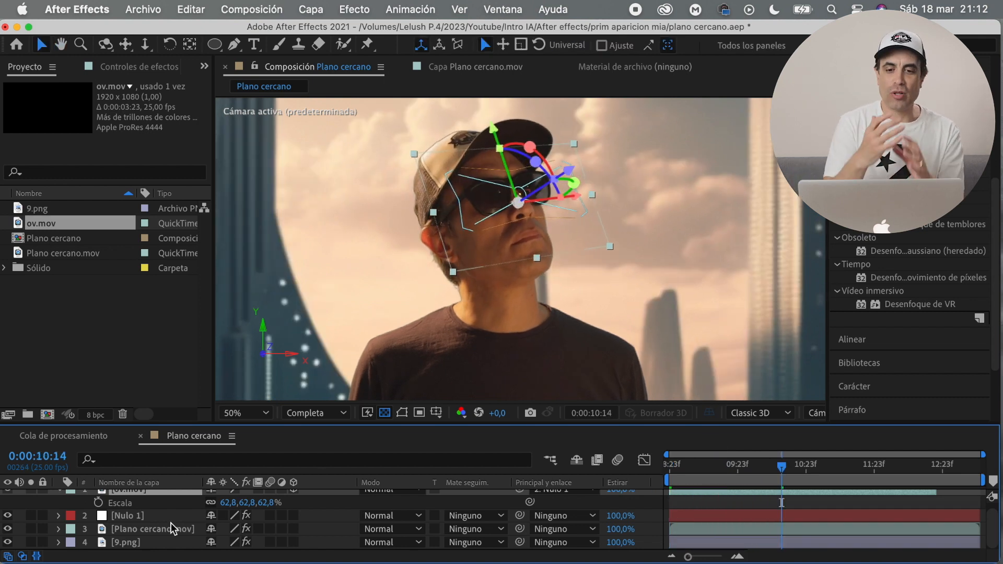
key("space")
key("space")
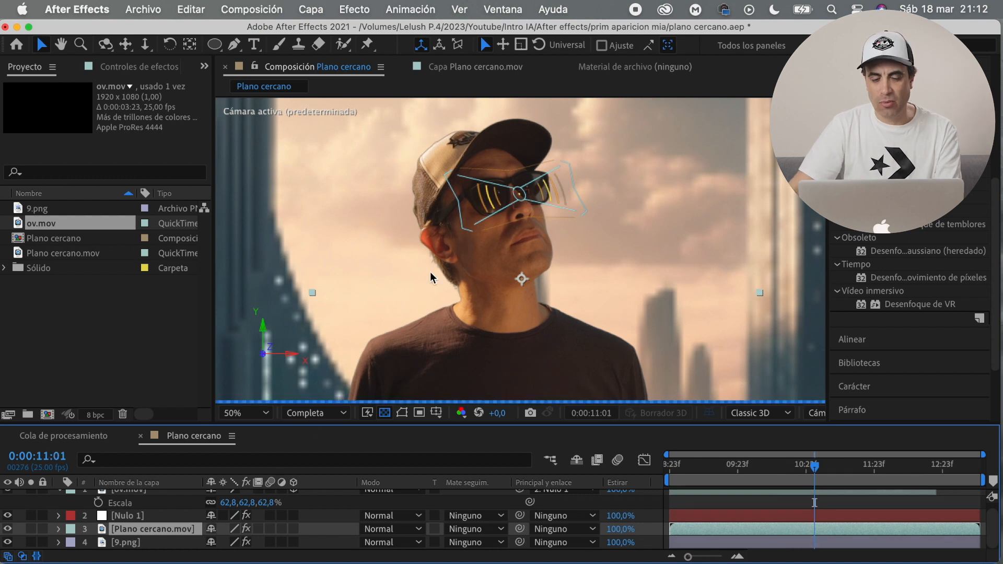
left_click(569, 173)
left_click(156, 536)
left_click(149, 496)
left_click(186, 537)
key("space")
key("space")
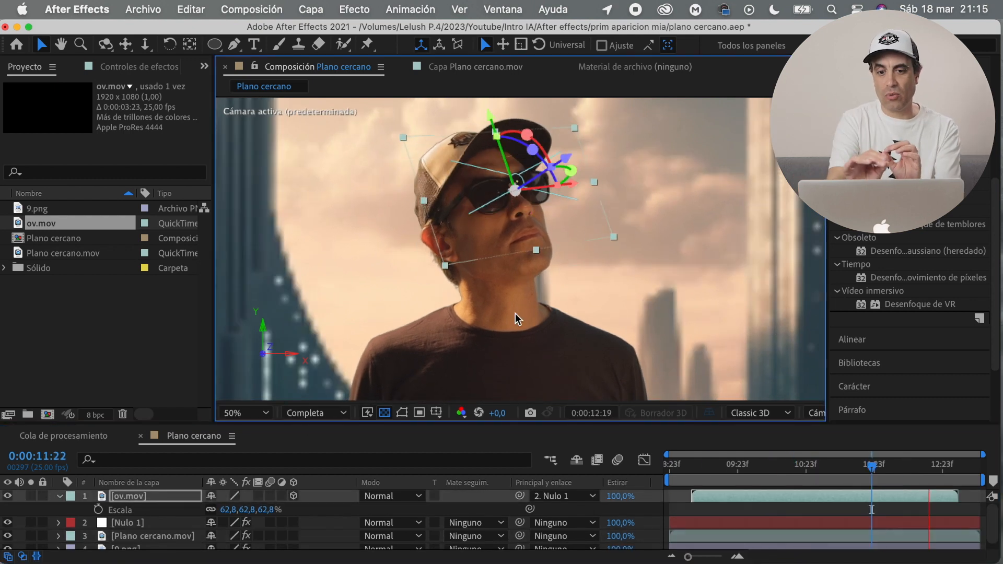
key("space")
key("space")
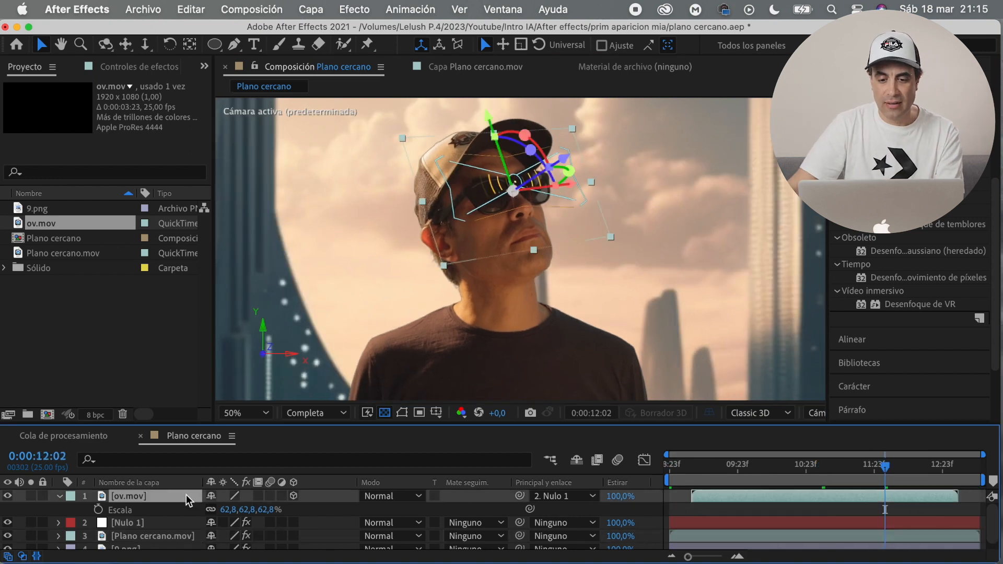
Set the ov.mov layer's blending mode to Pantalla and apply the Resplandor effect to it
left_click(412, 496)
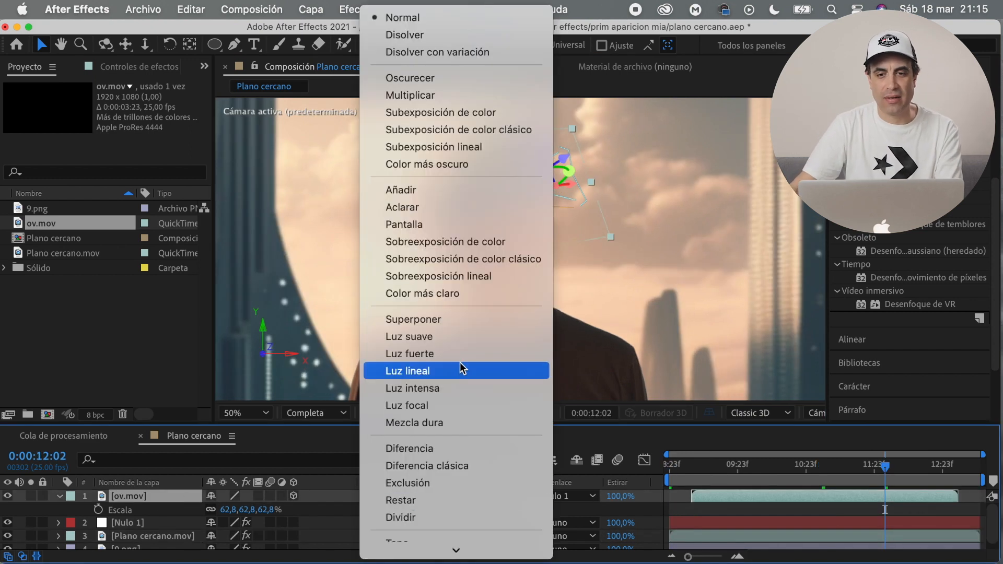
key("Return")
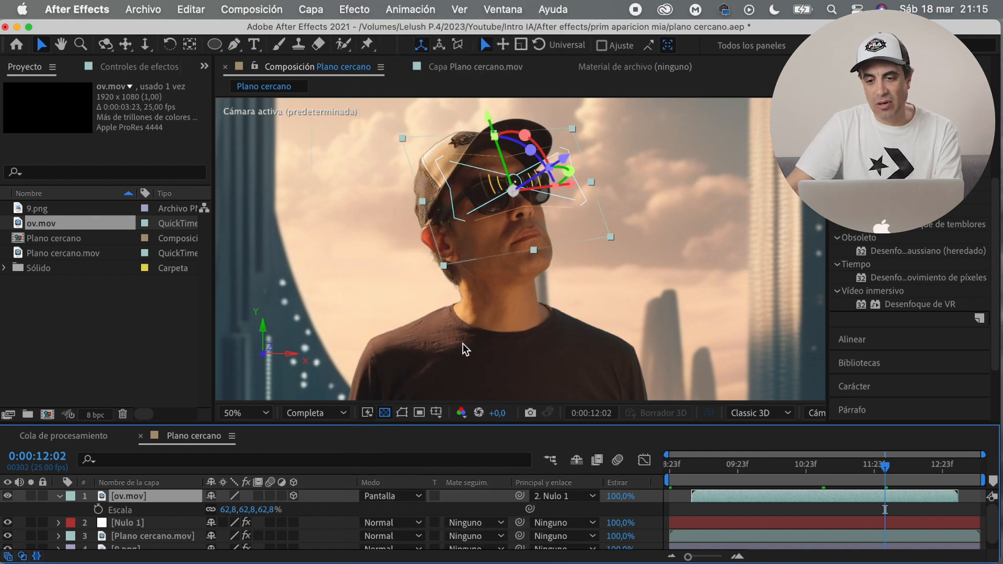
double_click(960, 161)
type("resplando")
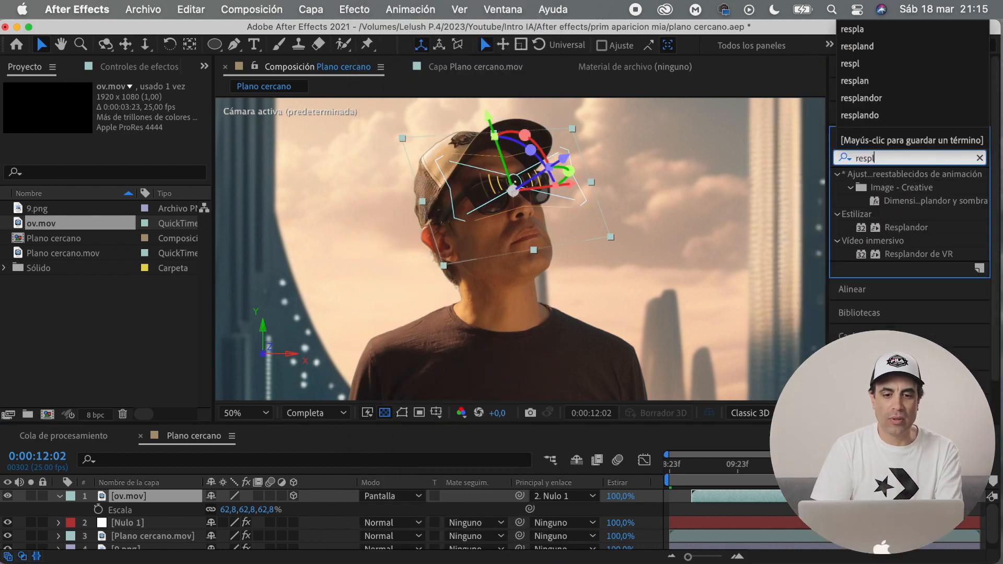
left_click(906, 228)
double_click(908, 229)
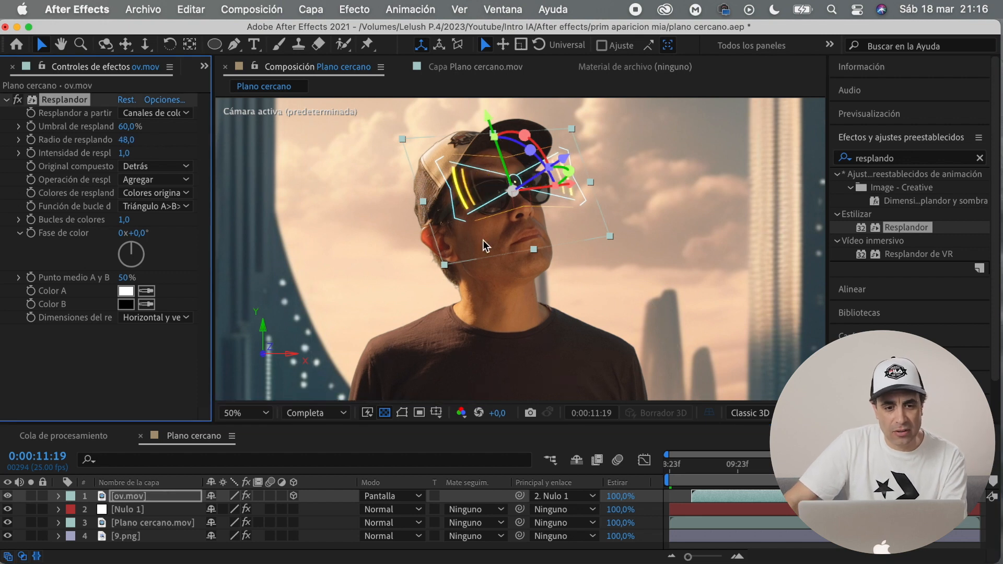
Set the Resplandor effect on ov.mov to a glow radius of 54,0 and an intensity of 2,5
scroll(483, 240, "up", 2)
left_click_drag(487, 236, 489, 315)
key("v")
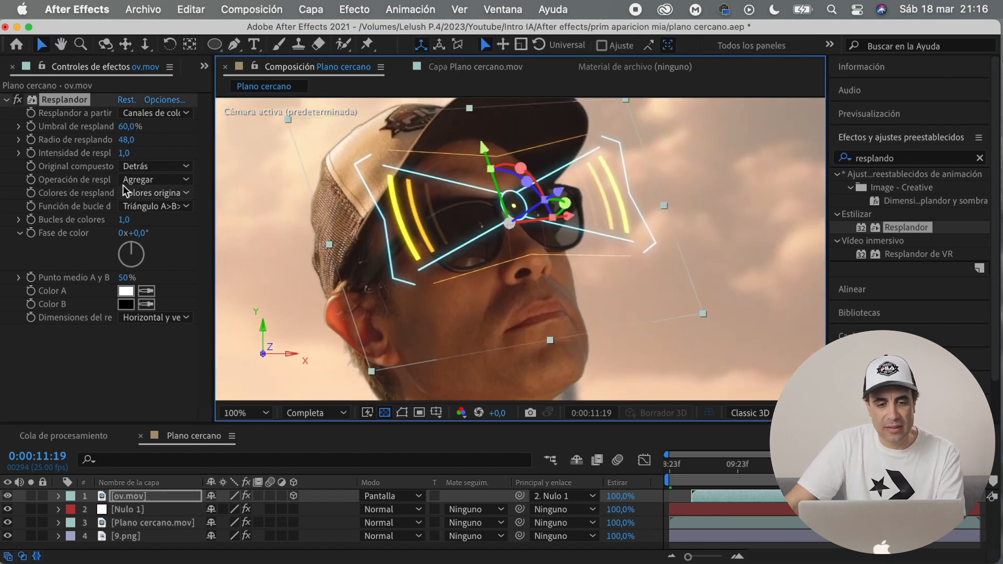
left_click_drag(128, 141, 129, 141)
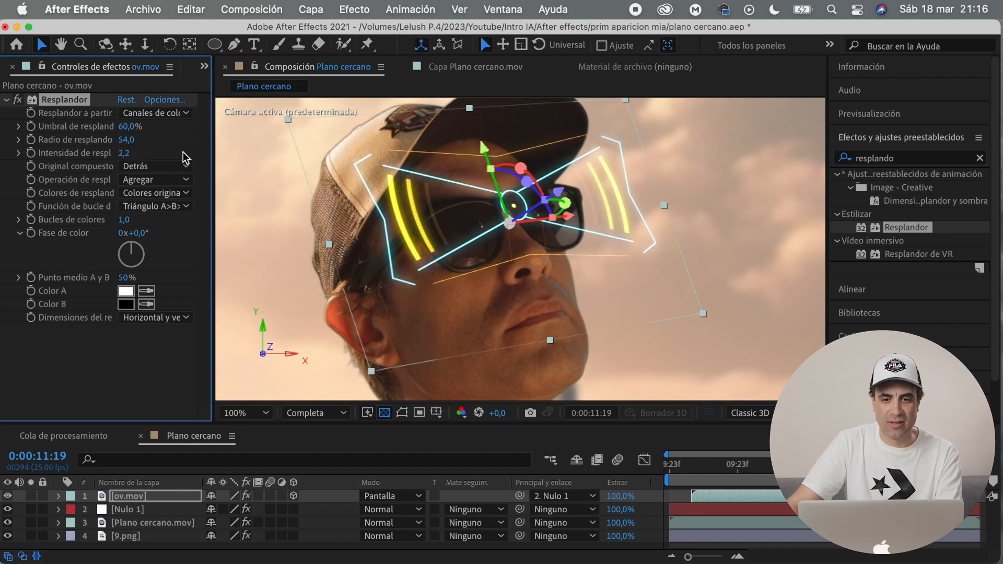
left_click_drag(182, 152, 197, 152)
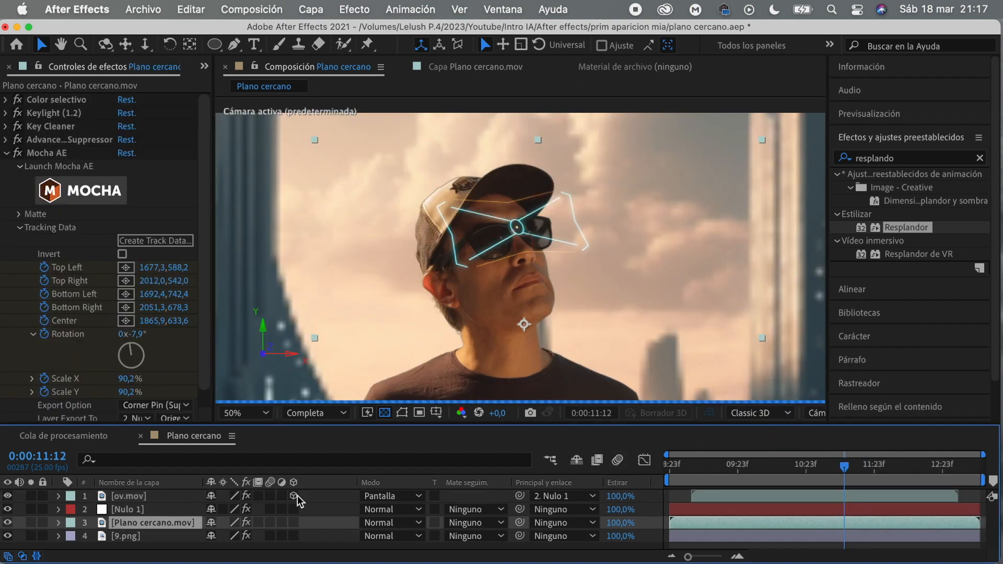
left_click(167, 499)
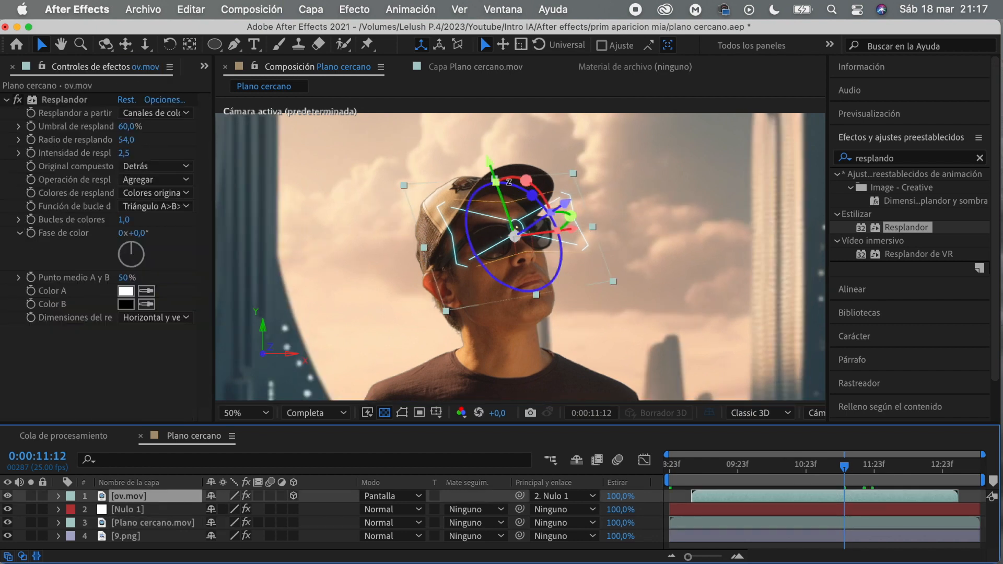
Deselect the ov.mov layer and preview the glowing overlay on the sunglasses
left_click(187, 522)
key("space")
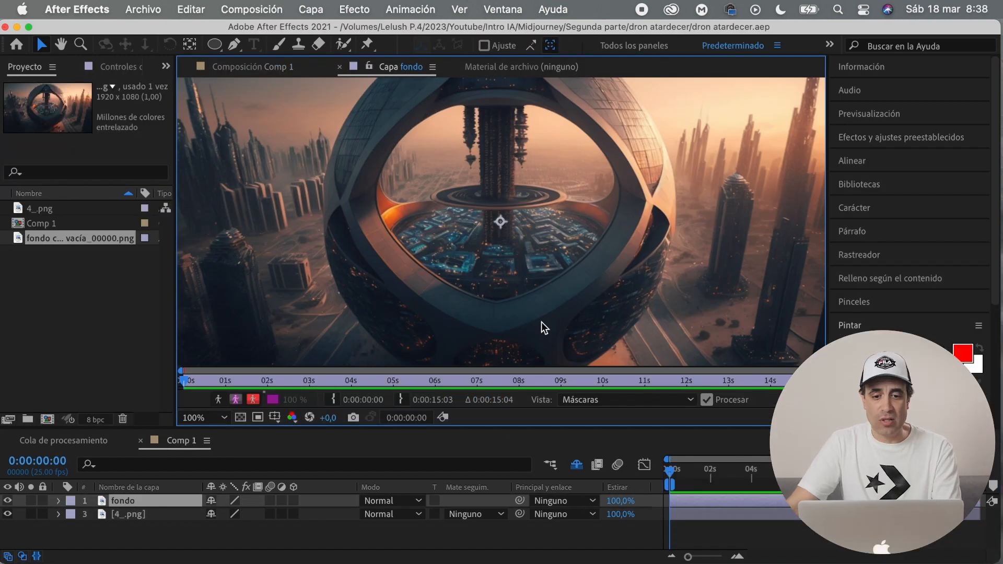
Retouch the sphere building in the fondo layer using the Clone Stamp tool
scroll(543, 324, "up", 5)
left_click(298, 44)
left_click(548, 240)
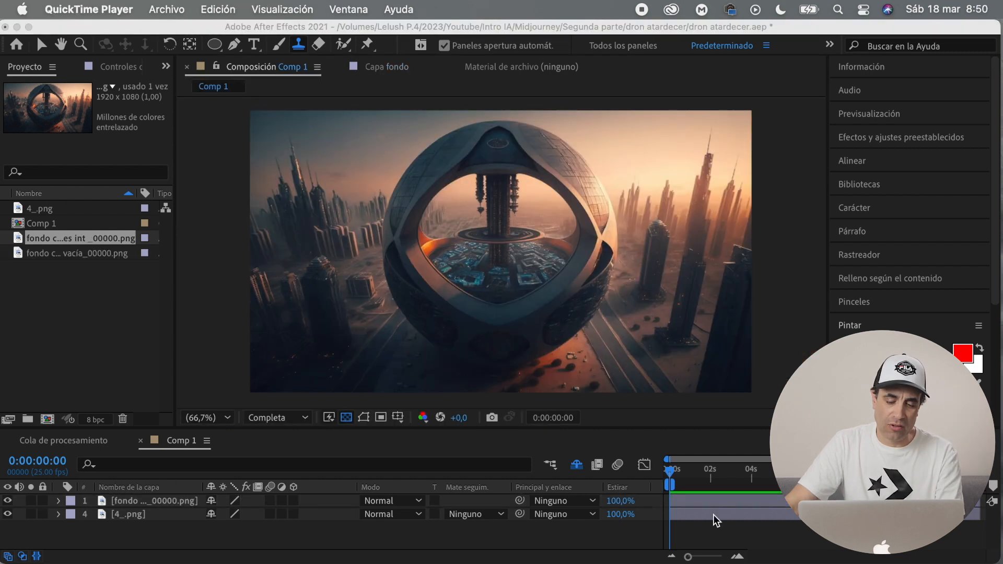
Create a yellow solid in Comp 1 and place it above the fondo image layer with its visibility off
right_click(149, 350)
key("ctrl+y")
left_click(157, 501)
left_click(821, 389)
left_click(783, 242)
left_click(973, 221)
left_click(351, 545)
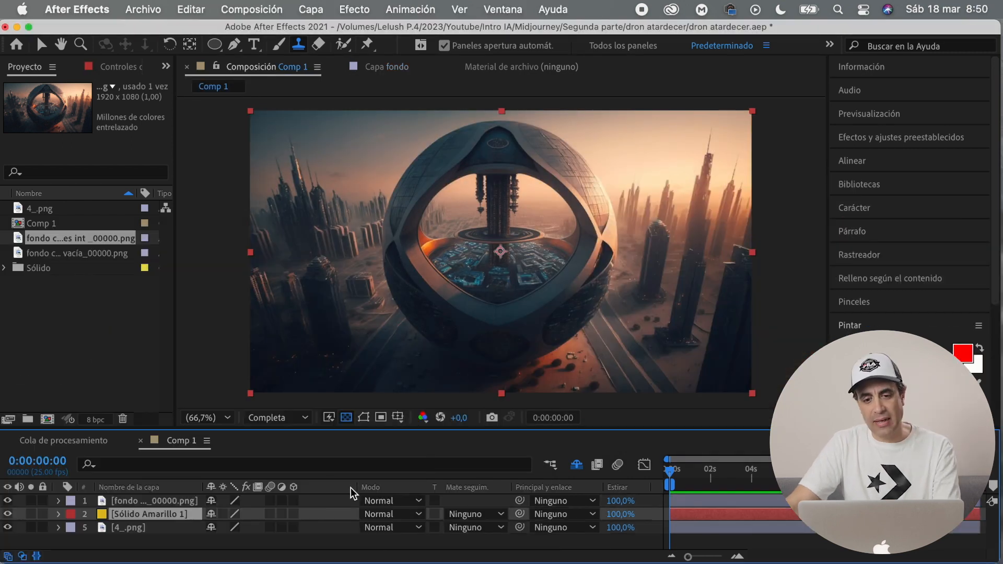
left_click_drag(152, 513, 152, 497)
left_click(8, 501)
Draw a tiny elliptical mask on the yellow solid over the dark window in the sphere's base, and expand the mask's properties
scroll(559, 321, "up", 2)
scroll(560, 321, "up", 5)
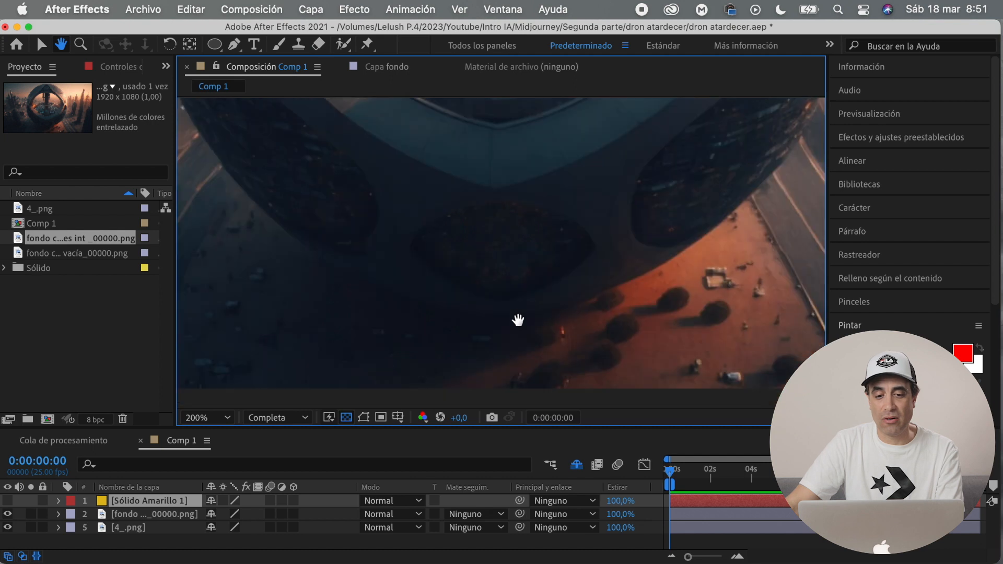
key("q")
left_click_drag(502, 247, 517, 267)
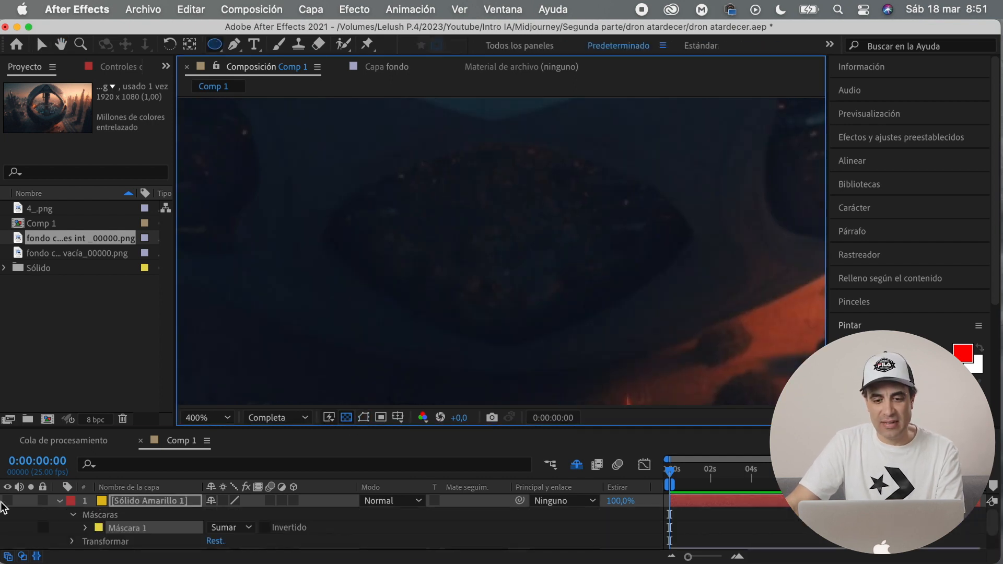
scroll(554, 314, "down", 1)
left_click(86, 527)
scroll(425, 262, "down", 3)
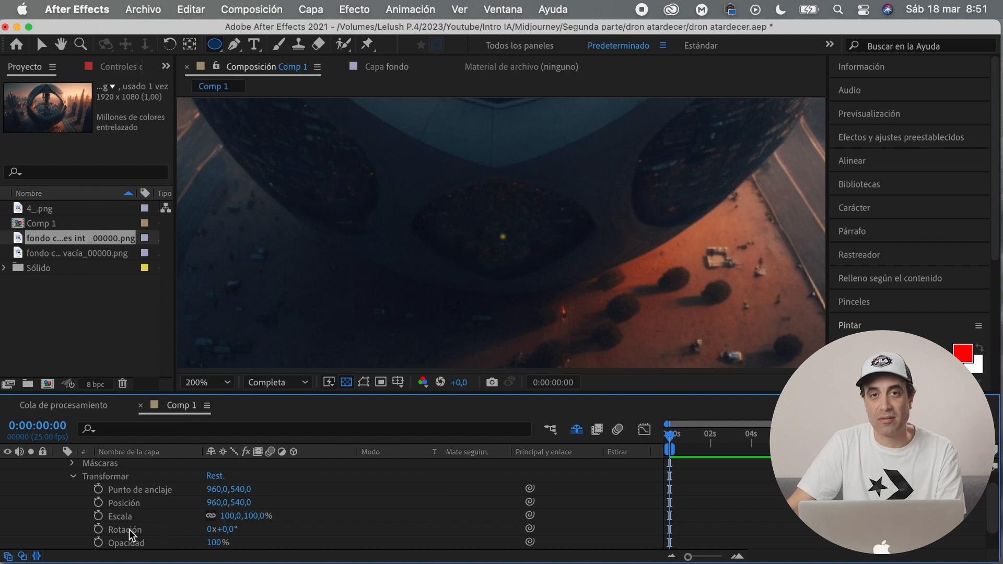
Apply the expression wiggle(5,50) to the yellow solid's opacity
left_click(98, 542, "alt")
type("wiggle(5,50)")
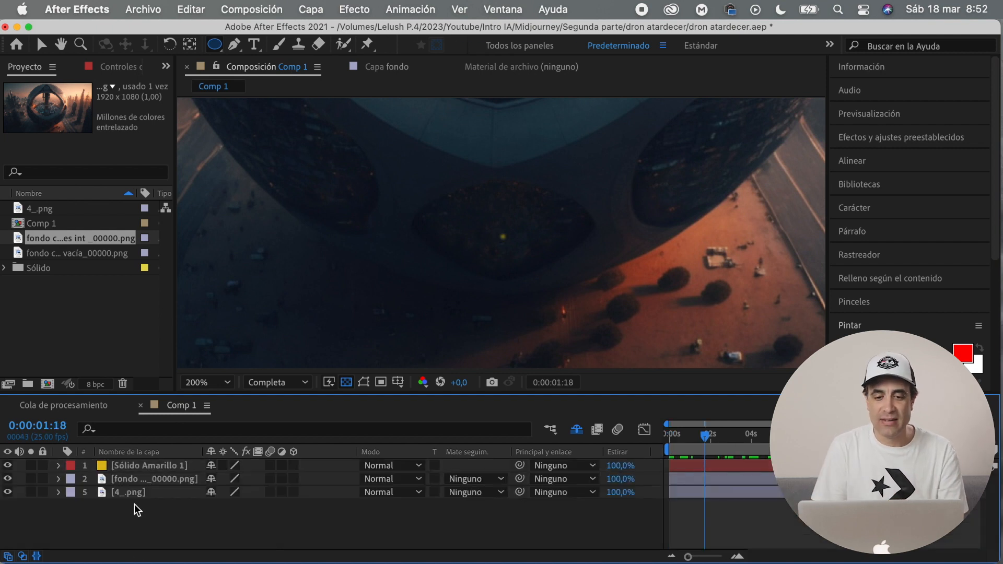
left_click(135, 504)
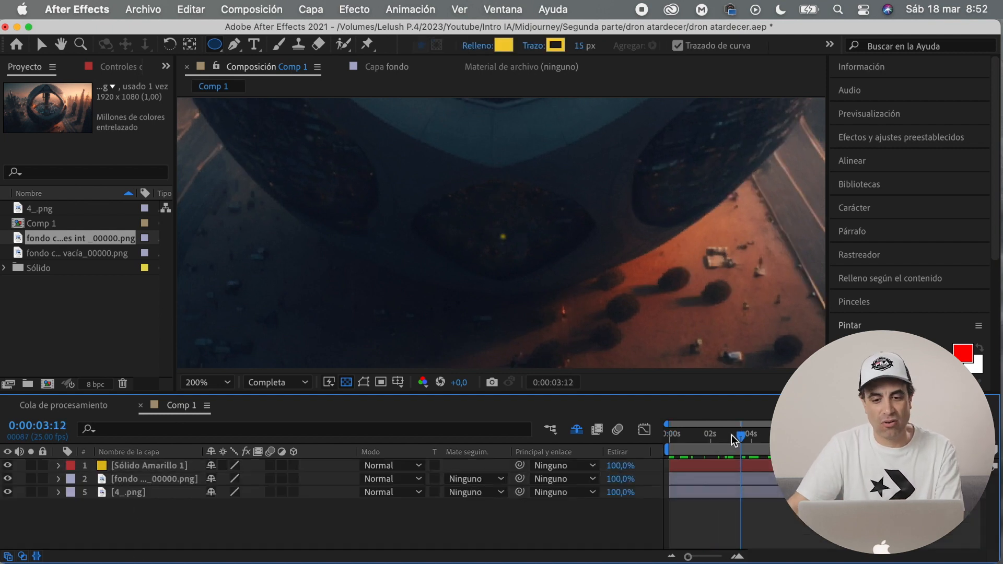
Duplicate the masked yellow solid to add another flickering light on the sphere's lower window
left_click(149, 466)
key("ctrl+d")
key("period")
key("period")
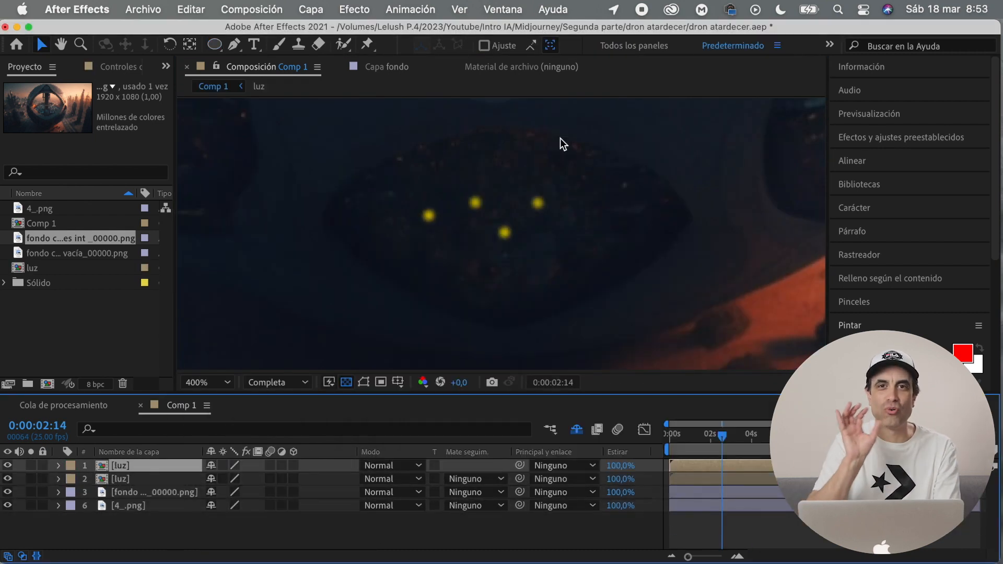
left_click(560, 138)
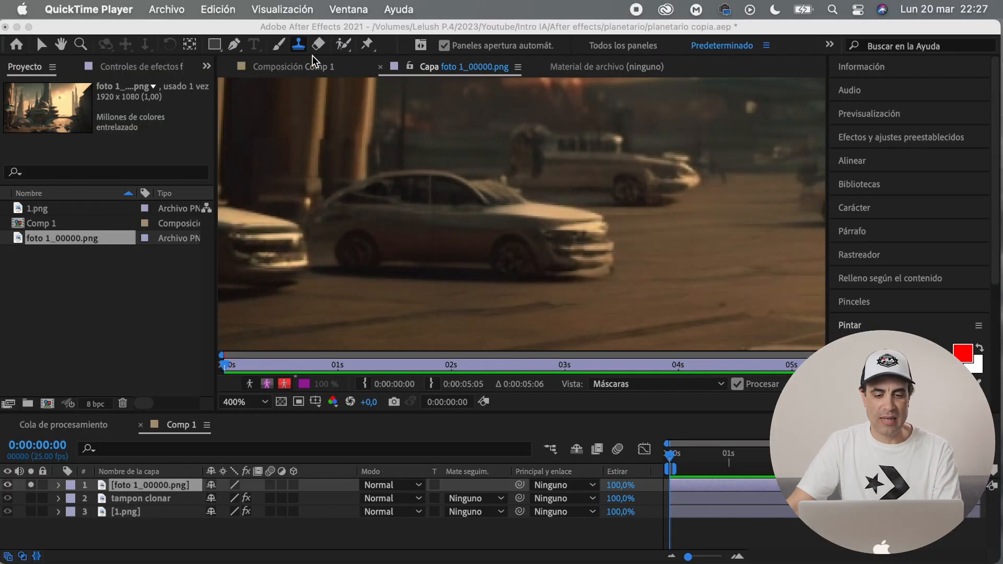
Sample the surrounding ground with the Clone Stamp tool and paint over the middle car in the foto 1_00000.png layer
left_click(510, 286)
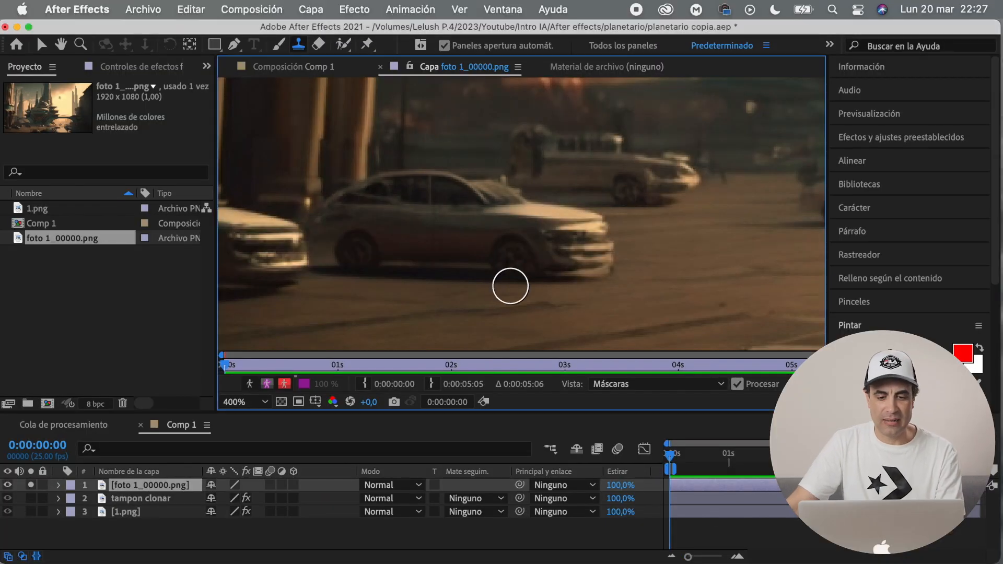
left_click(603, 294, "alt")
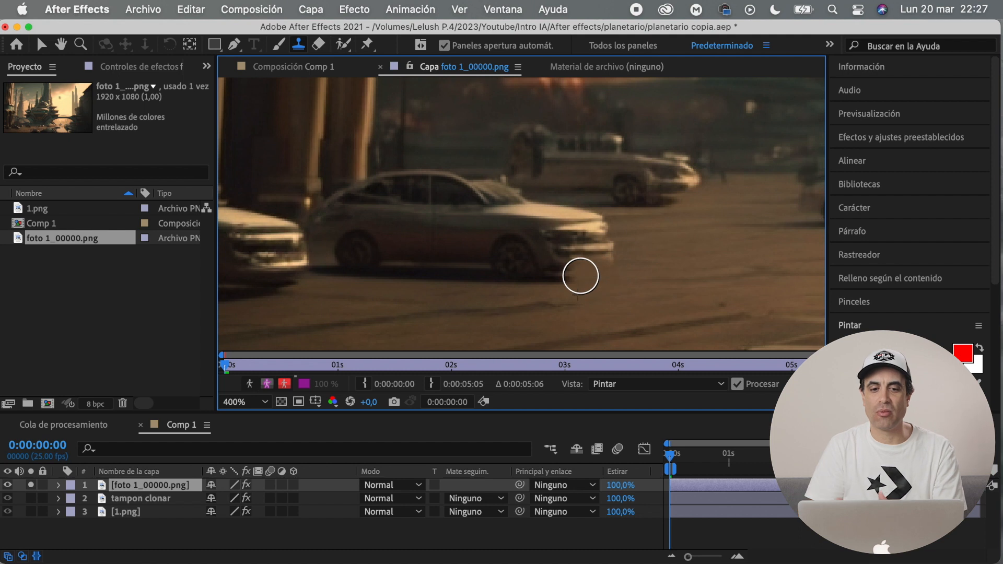
left_click_drag(622, 255, 581, 273)
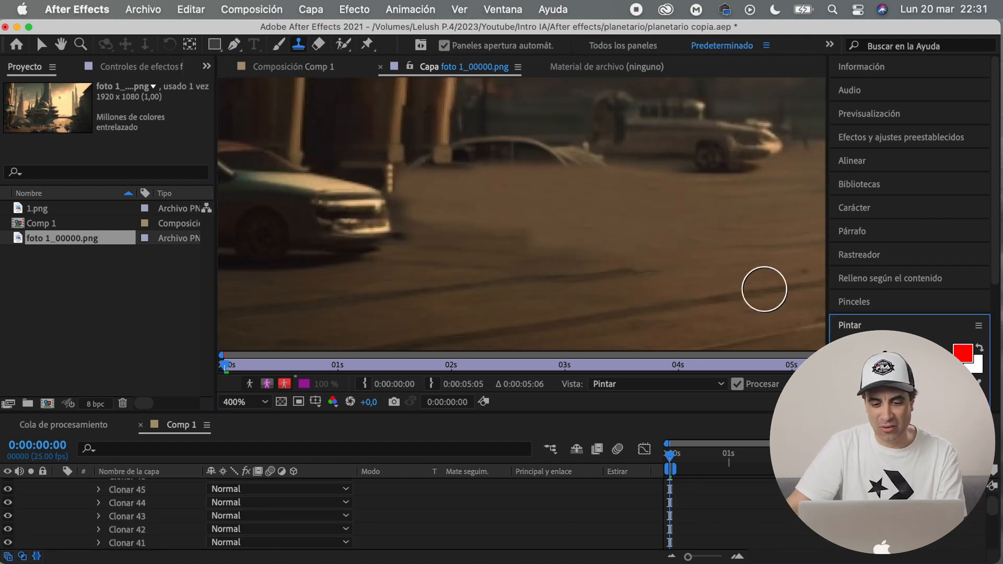
left_click(543, 124, "alt")
scroll(543, 223, "down", 2)
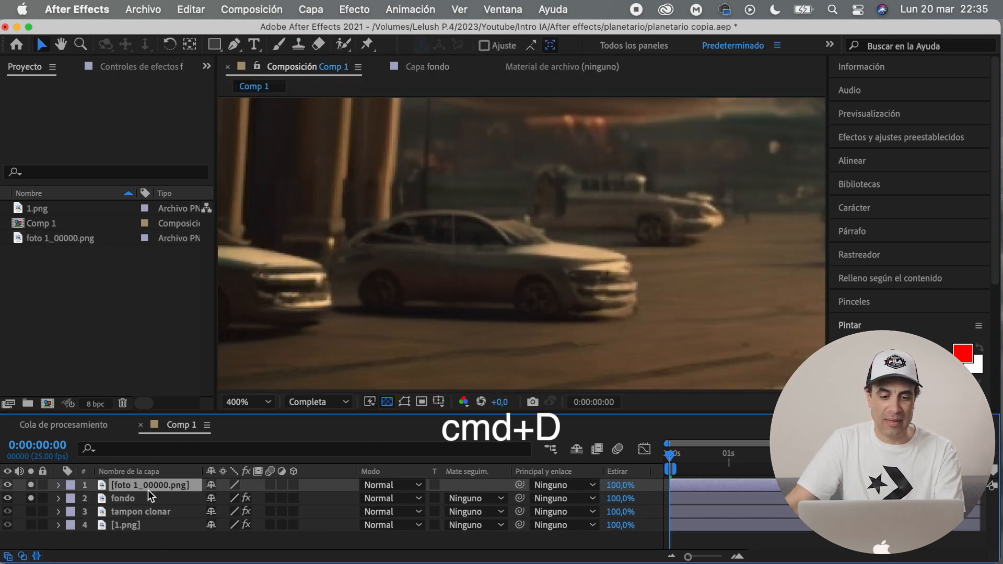
Duplicate the foto 1_00000.png layer and select the lower copy
key("super+d")
left_click(130, 498)
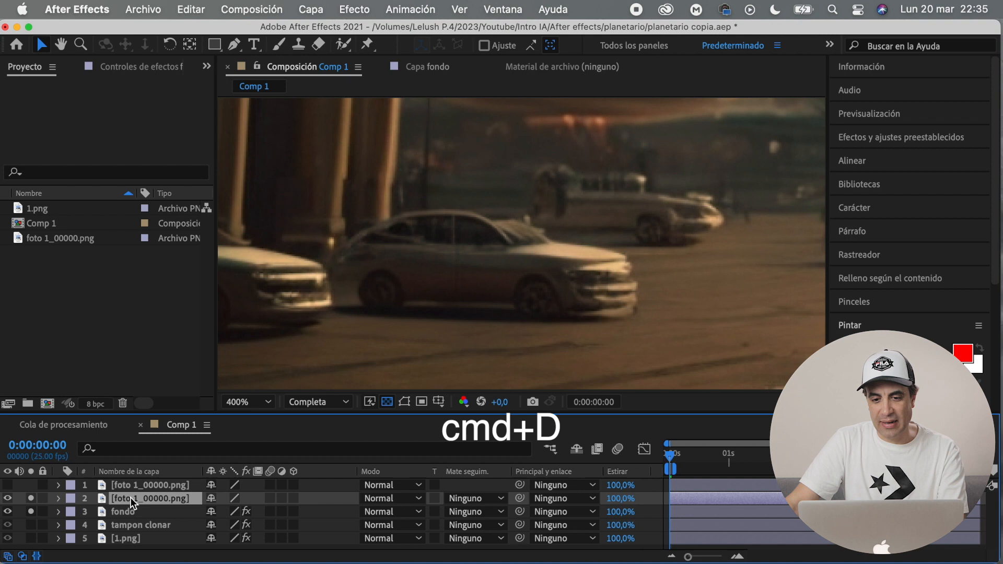
scroll(539, 264, "up", 2)
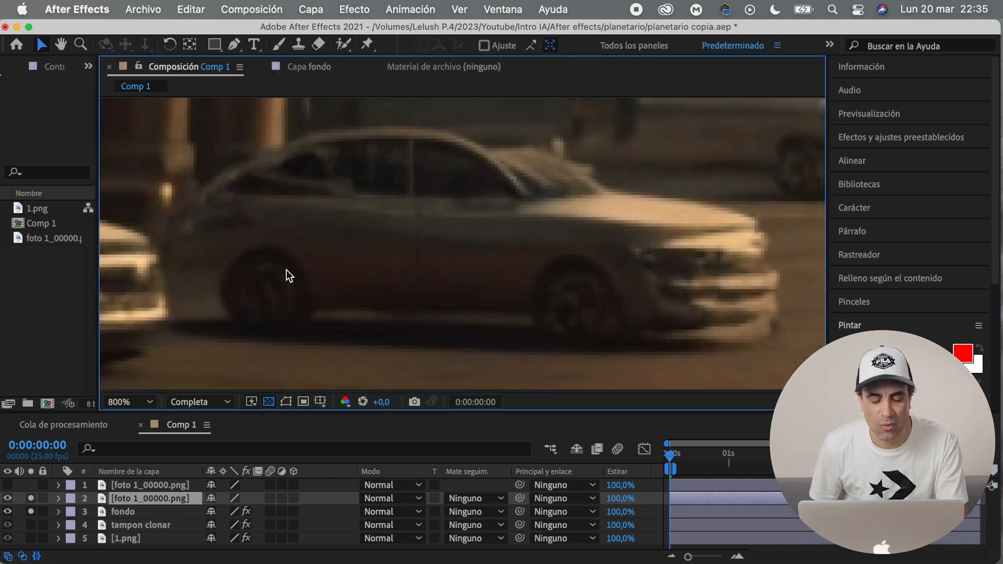
Mask the middle car's body on the lower photo copy with the Pen tool, leaving out both wheels, and rename the layer coche
key("g")
left_click(313, 131)
key("v")
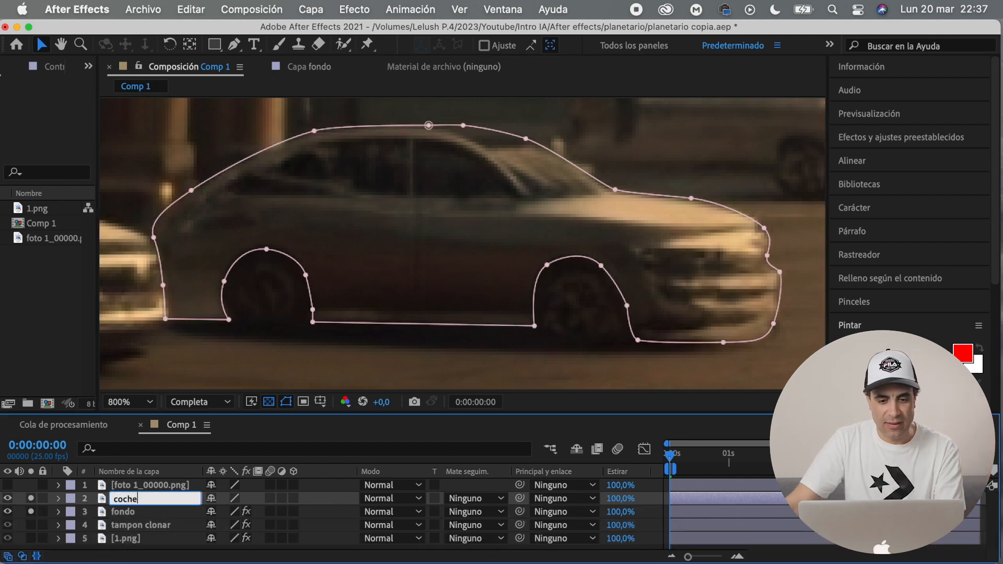
key("Return")
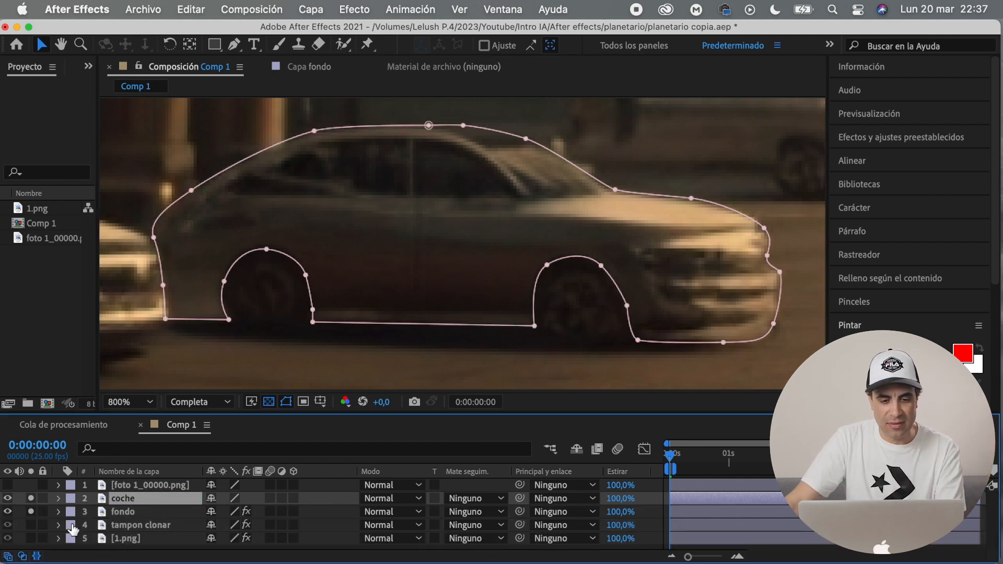
Duplicate the hidden foto 1_00000.png layer, rename the lower copy rueda delantera, and solo it
left_click(137, 485)
key("super+d")
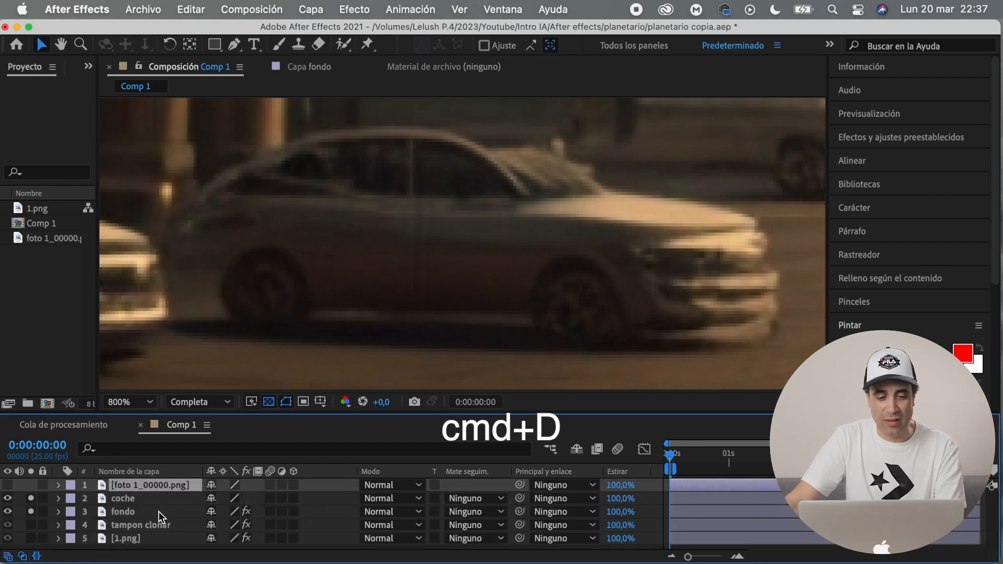
key("Return")
type("rueda delantera")
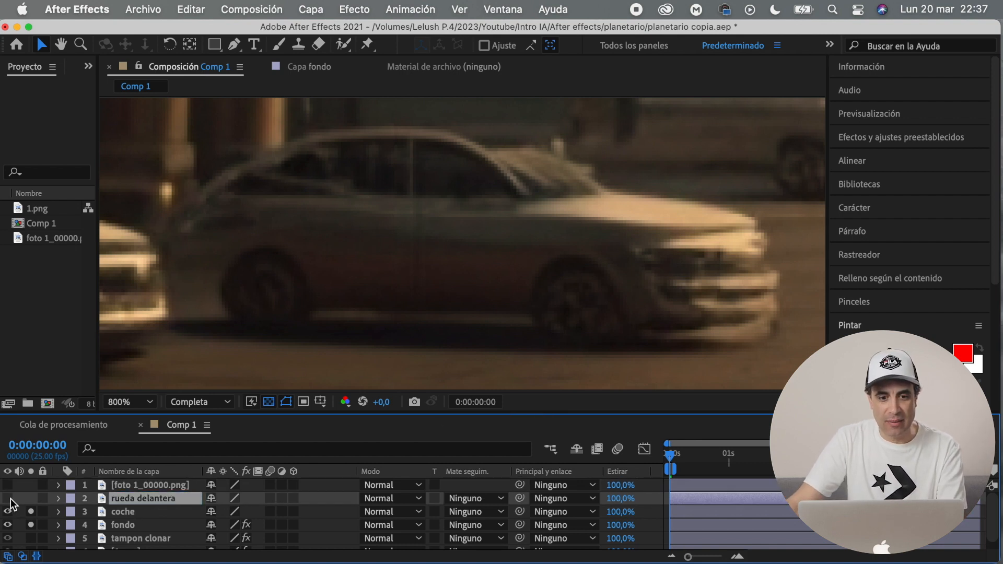
left_click(33, 499)
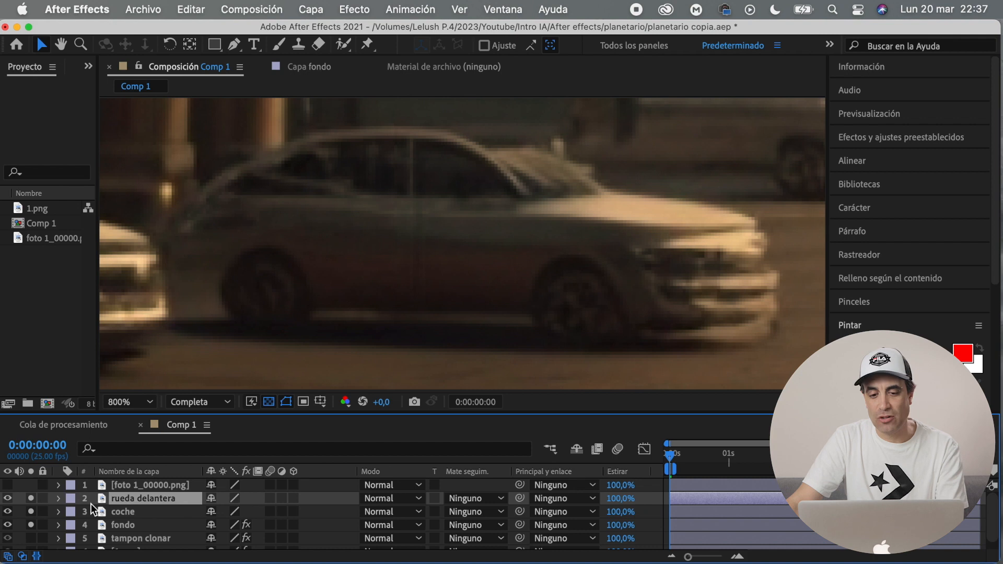
Draw a circular mask around the car's front wheel on the rueda delantera layer with the Ellipse tool
left_click(215, 46)
left_click(296, 78)
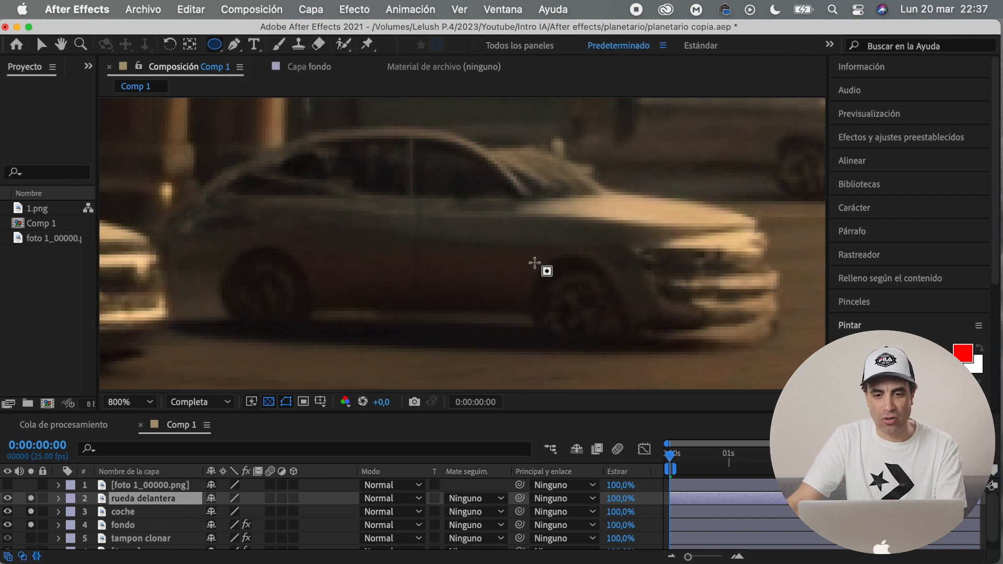
mouse_move(545, 261)
left_mouse_down()
mouse_move(637, 355)
mouse_move(598, 349)
left_mouse_up()
key("v")
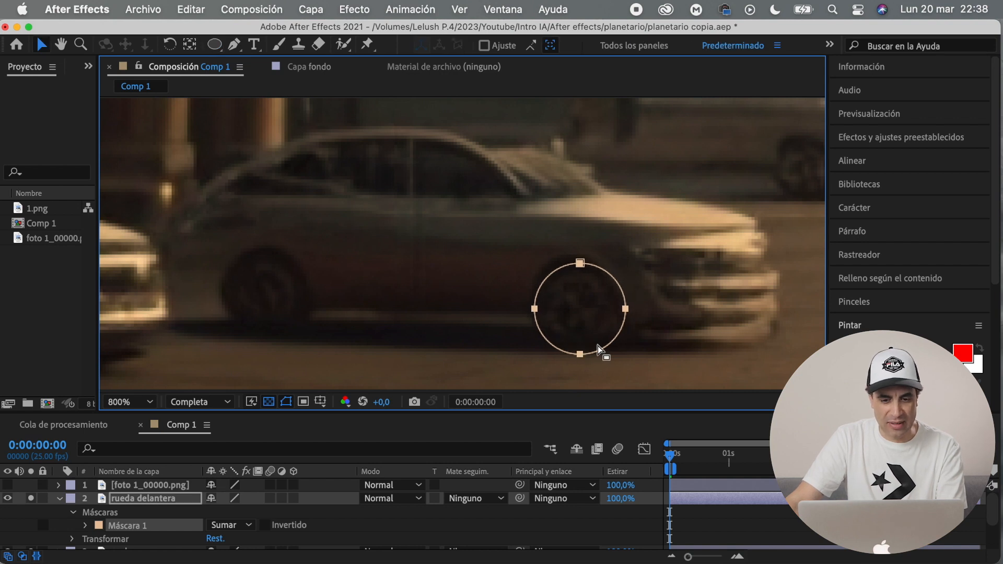
left_click(86, 525)
scroll(119, 494, "down", 1)
left_click(625, 308)
key("super+z")
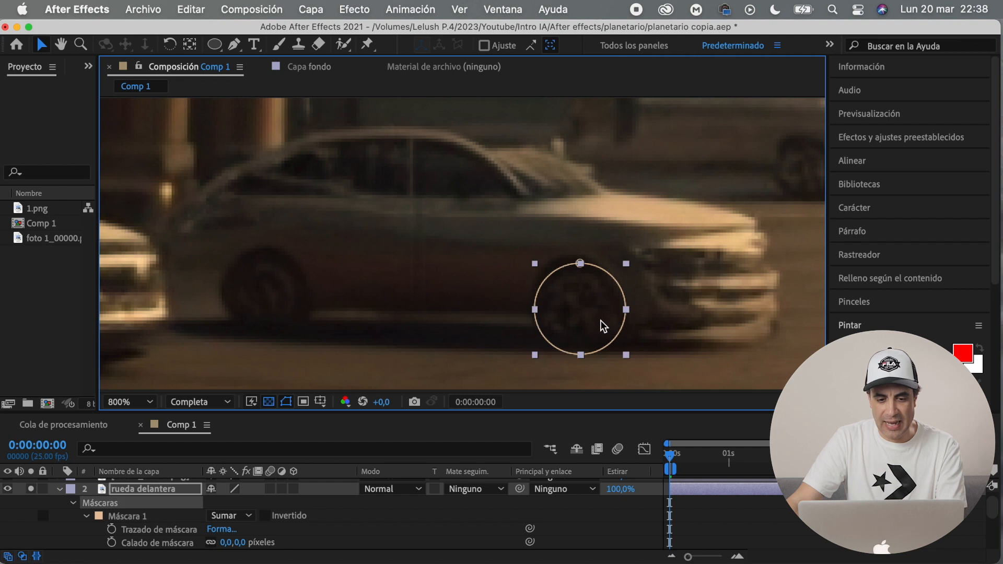
left_click(121, 517)
left_click(60, 489)
Rename the remaining foto 1_00000.png layer rueda trasera and draw a circular mask around the car's rear wheel
left_click(151, 487)
key("Return")
type("rueda trasera")
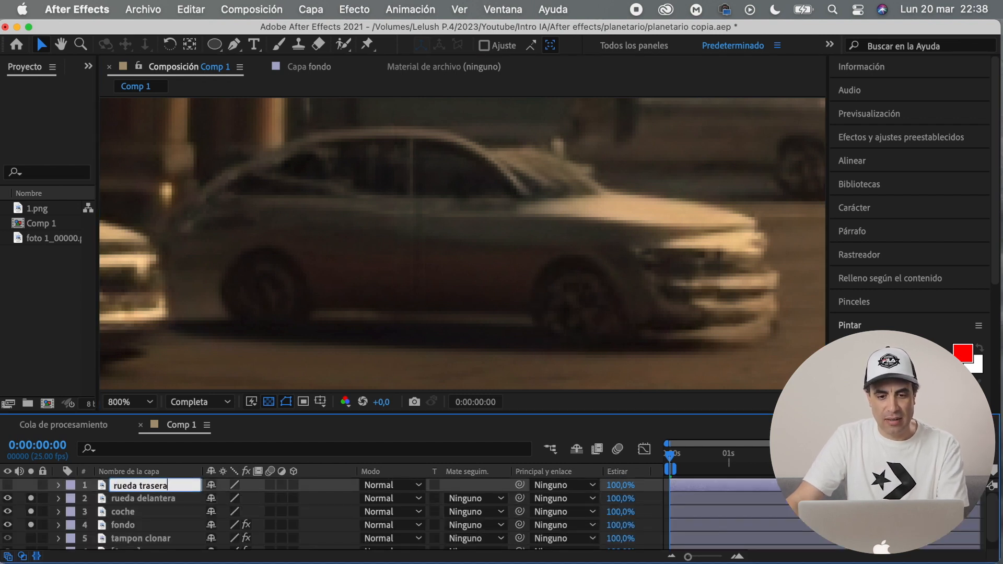
key("Return")
left_click_drag(214, 45, 251, 78)
mouse_move(236, 256)
left_mouse_down()
mouse_move(285, 343)
mouse_move(268, 342)
left_mouse_up()
key("v")
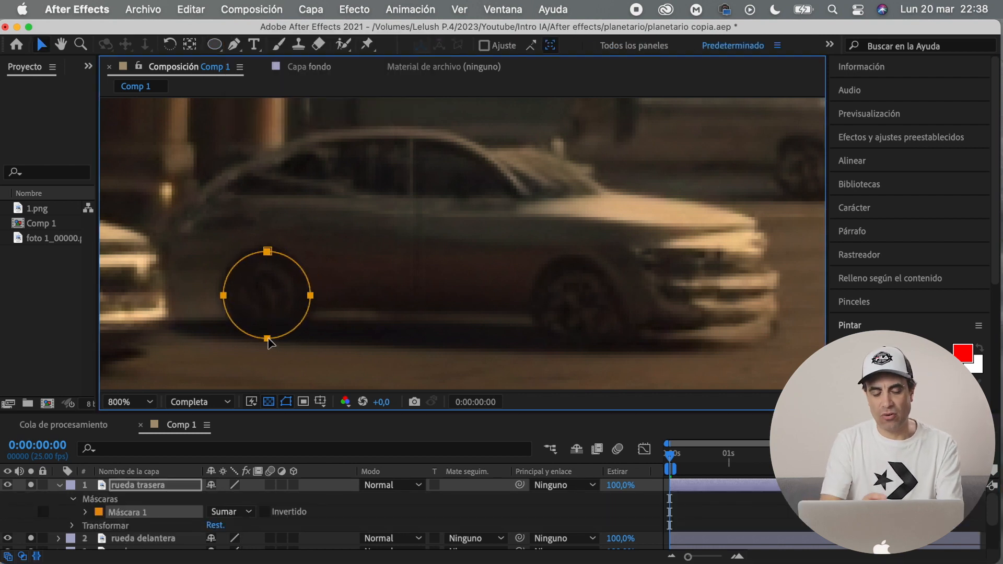
Move the rueda trasera layer's anchor point to the centre of the rear wheel with the Pan Behind tool
left_click(94, 487)
left_click(191, 46)
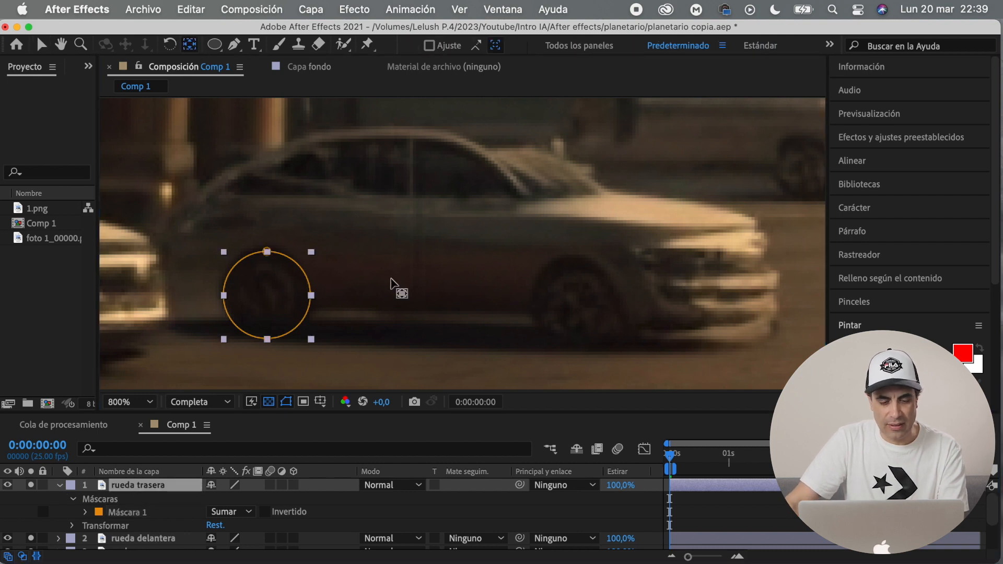
scroll(390, 279, "down", 4)
left_click_drag(604, 171, 450, 246)
scroll(450, 246, "up", 4)
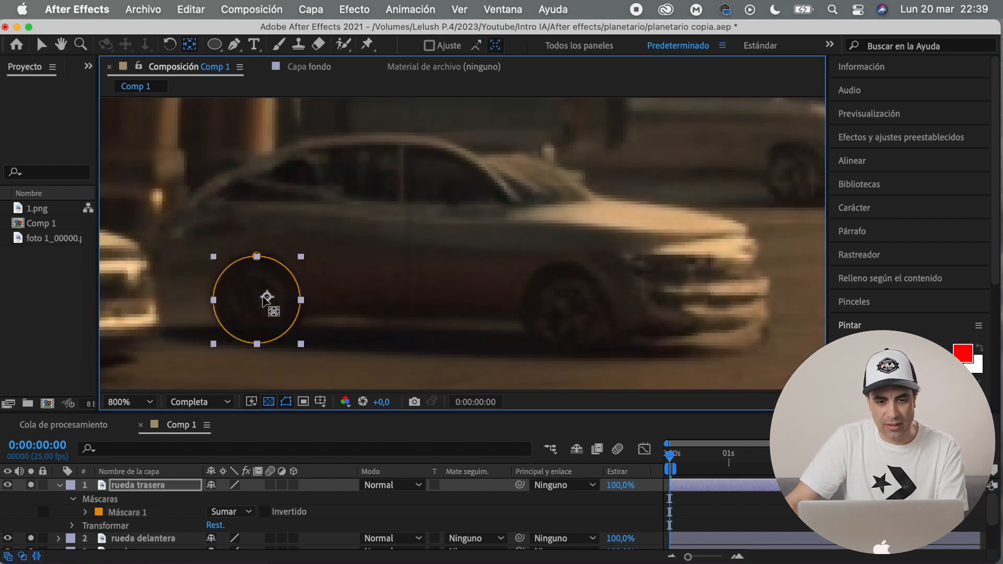
Animate the rueda trasera layer's rotation starting with a keyframe at 0:00:00:00, and scrub to 0:00:01:11 to check the wheel motion
key("r")
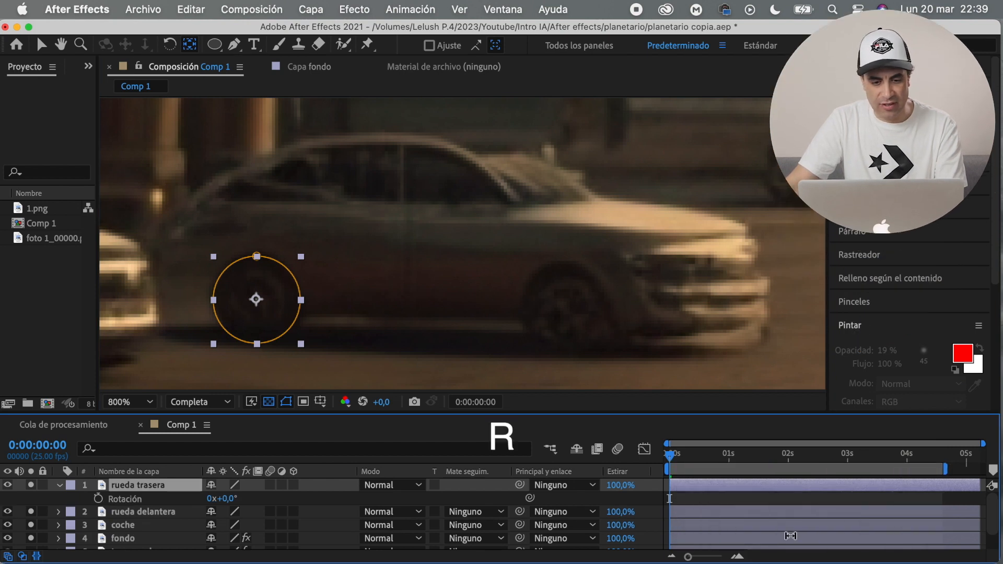
left_click(98, 498)
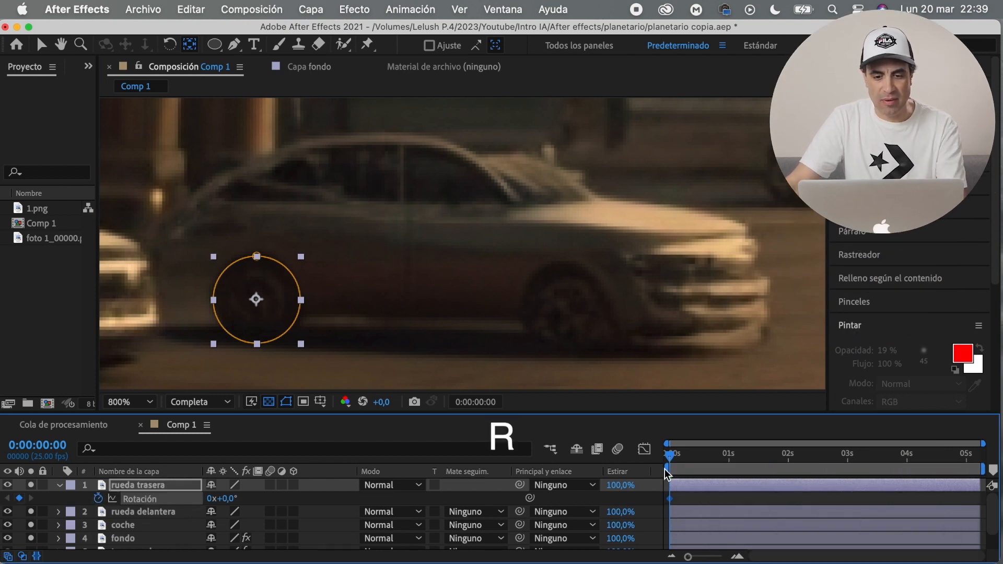
left_click_drag(225, 498, 221, 499)
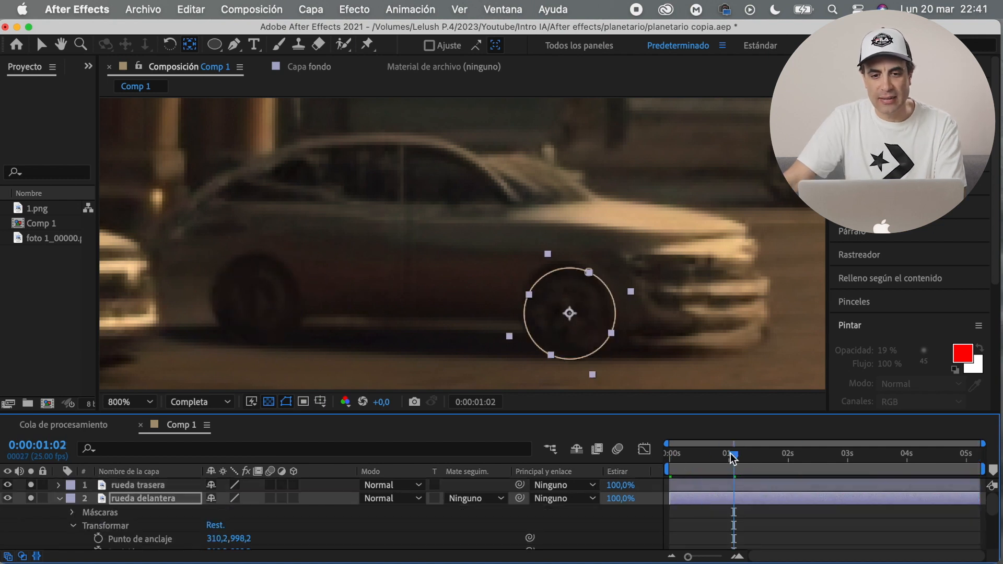
left_click_drag(733, 455, 755, 464)
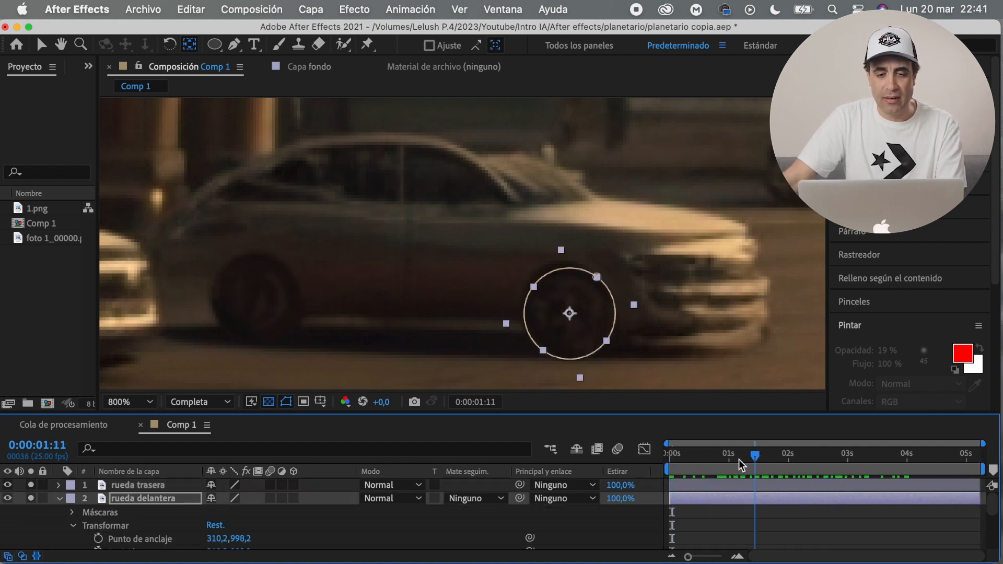
Create a full-frame 1920 x 1080 solid in a near-black colour sampled from the car scene
left_click(311, 9)
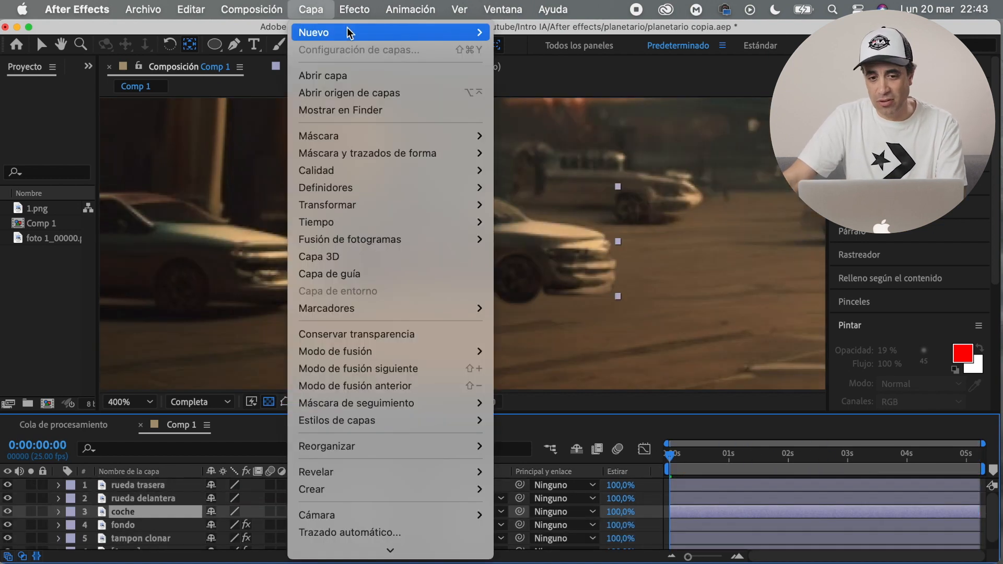
mouse_move(366, 32)
left_click(534, 52)
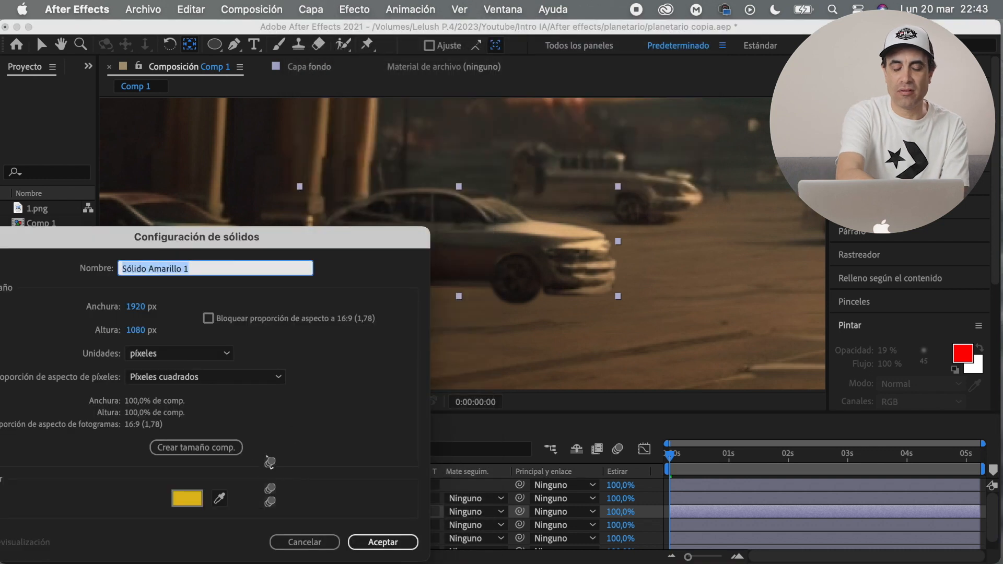
left_click_drag(300, 254, 872, 196)
left_click(793, 442)
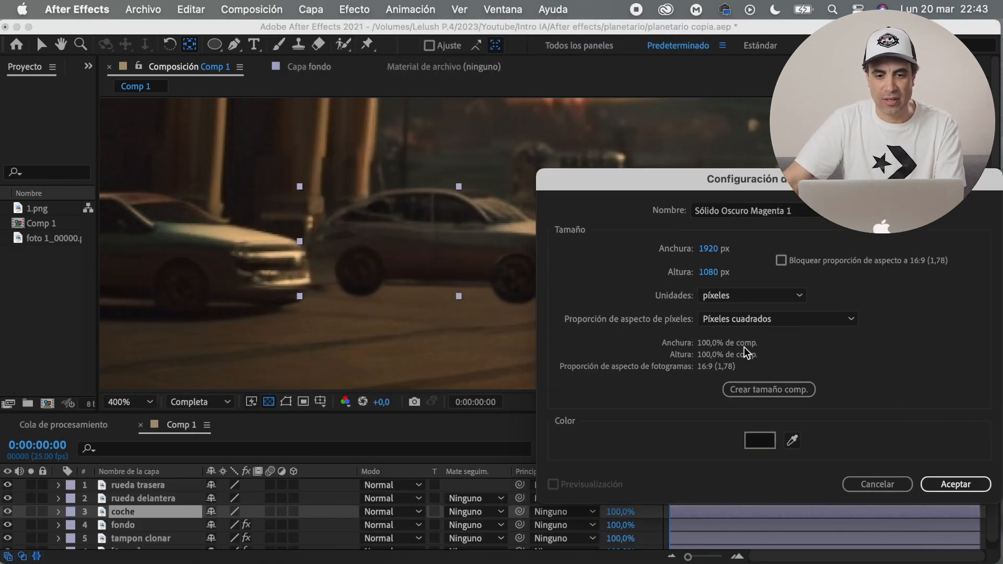
left_click(955, 484)
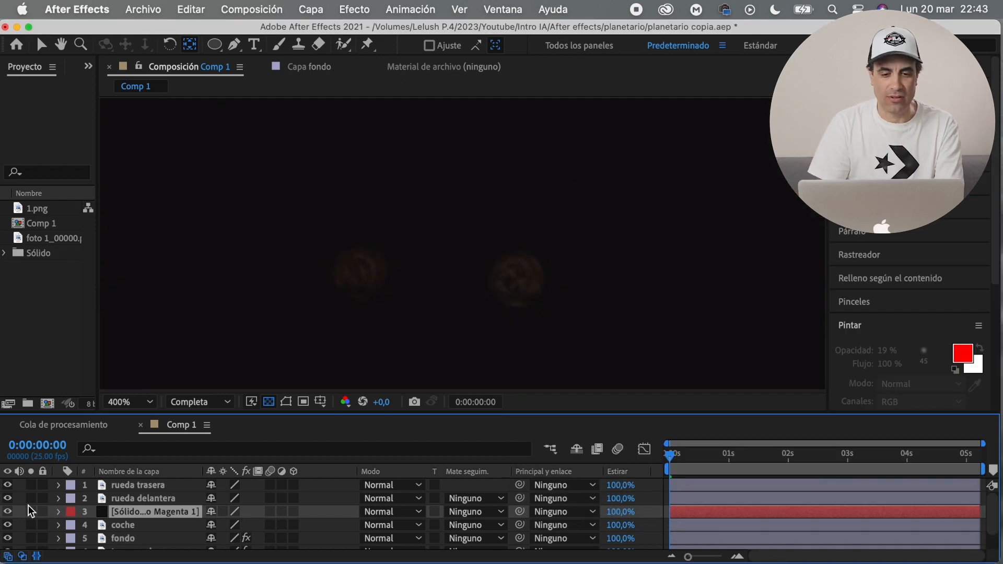
Hide the dark solid, draw an elongated oval mask beneath the car with the Pen tool, and feather it 3 pixels
left_click(7, 512)
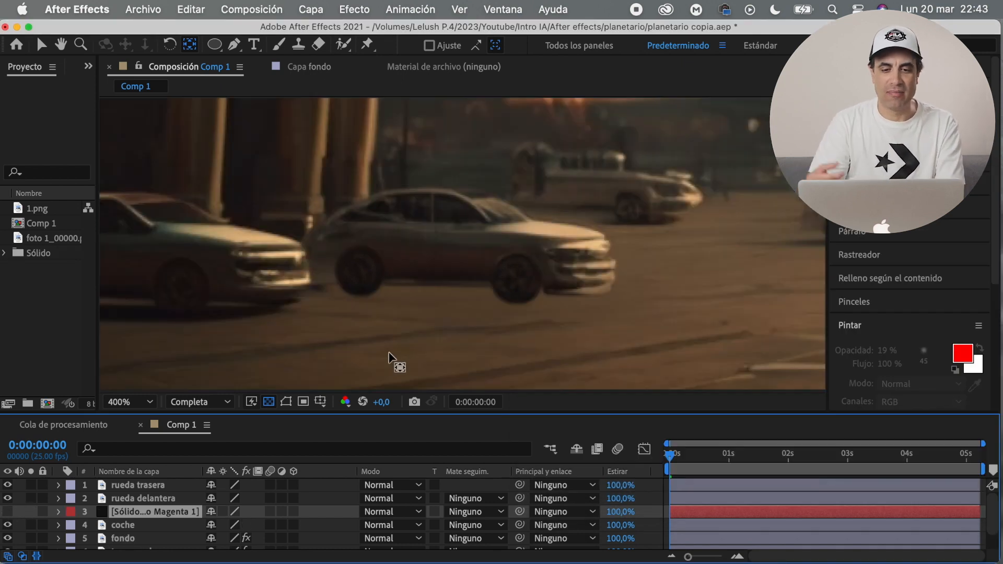
left_click(362, 272)
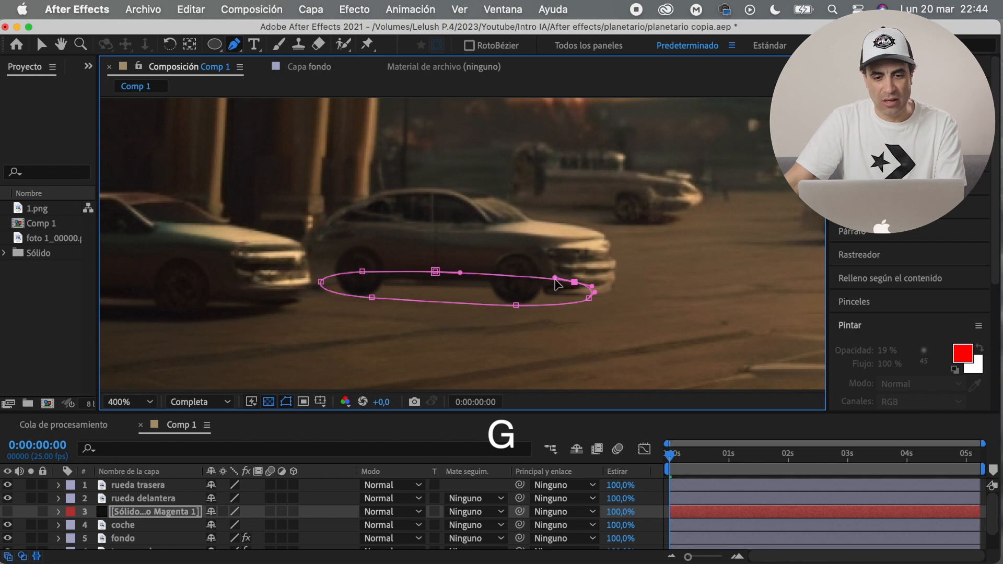
left_click(285, 401)
type("5")
key("Return")
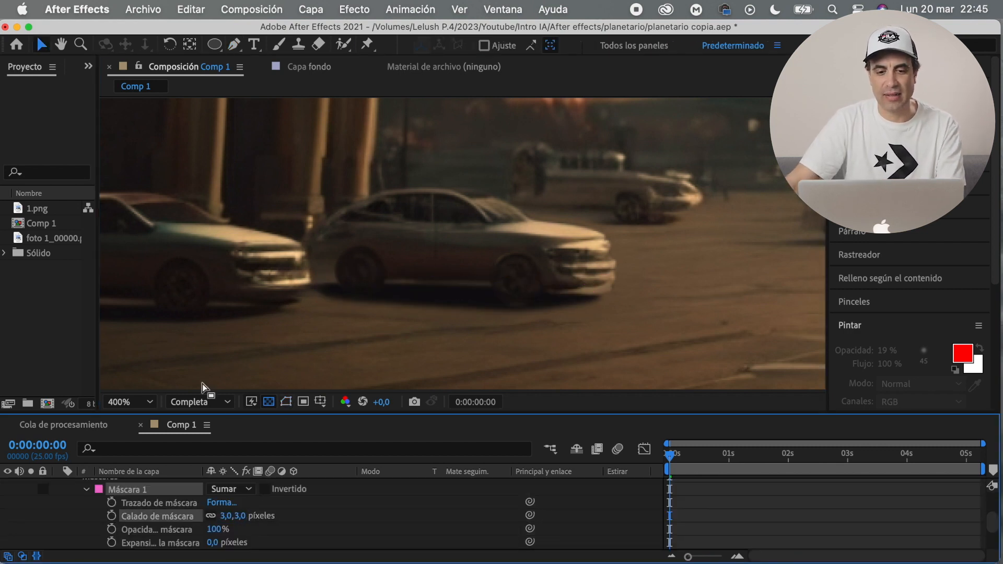
Set the dark shadow solid's opacity to 90%
left_click(286, 402)
left_click(286, 402)
key("t")
left_click(222, 515)
type("90")
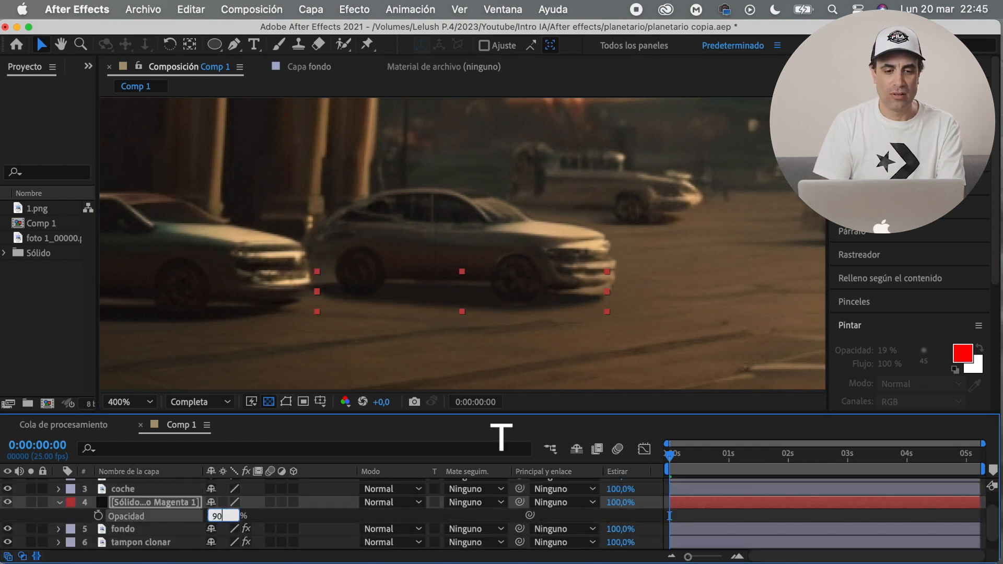
type("t")
Precompose the rueda trasera, rueda delantera, coche and dark solid layers into a new composition named coche
scroll(121, 511, "up", 3)
left_click(145, 487)
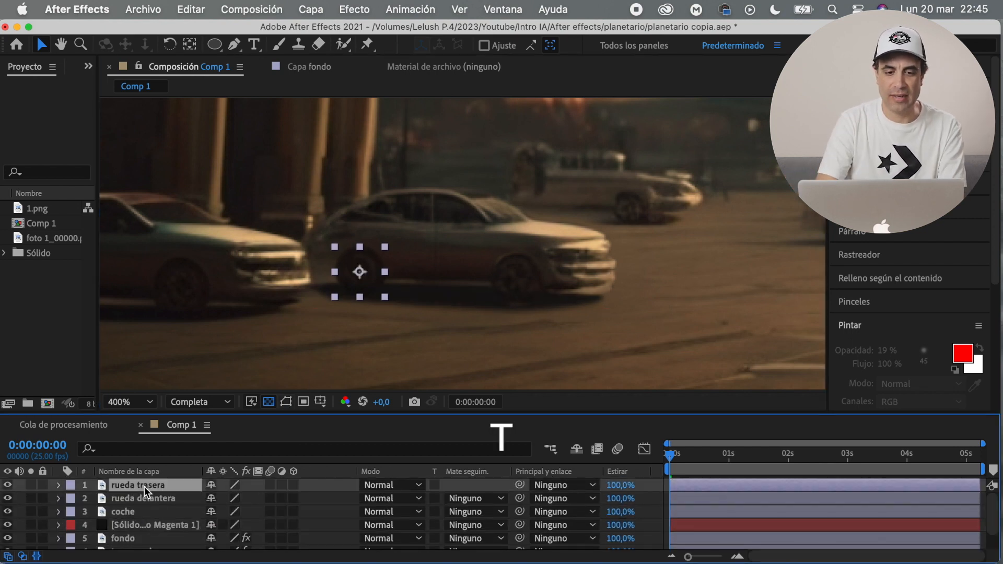
left_click(153, 524, "shift")
right_click(150, 498)
left_click(197, 469)
type("coche")
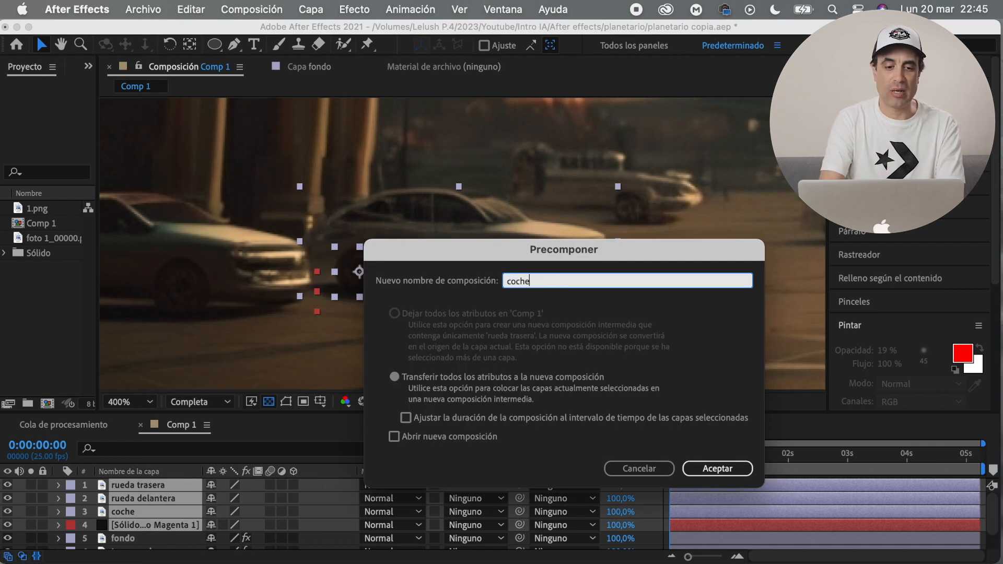
key("Return")
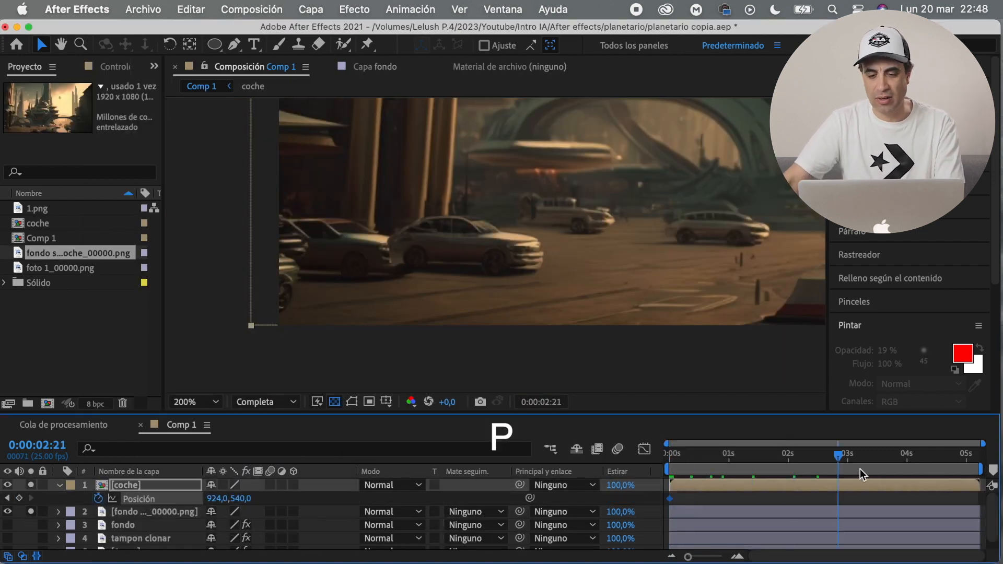
Set the coche layer's position to 990, 540 at 0:00:04:07 to keyframe its drive, and preview the motion
left_click_drag(215, 502, 270, 503)
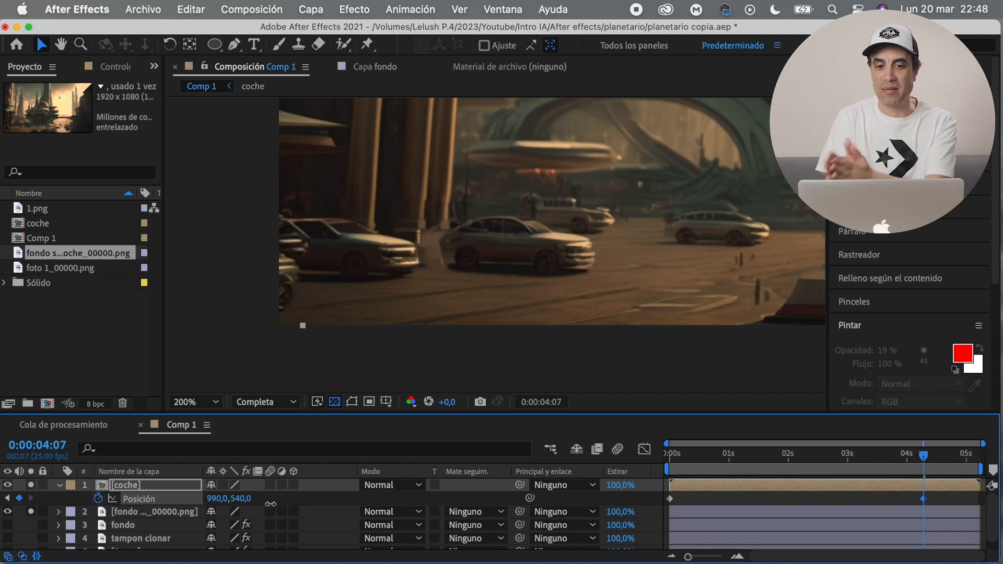
key("space")
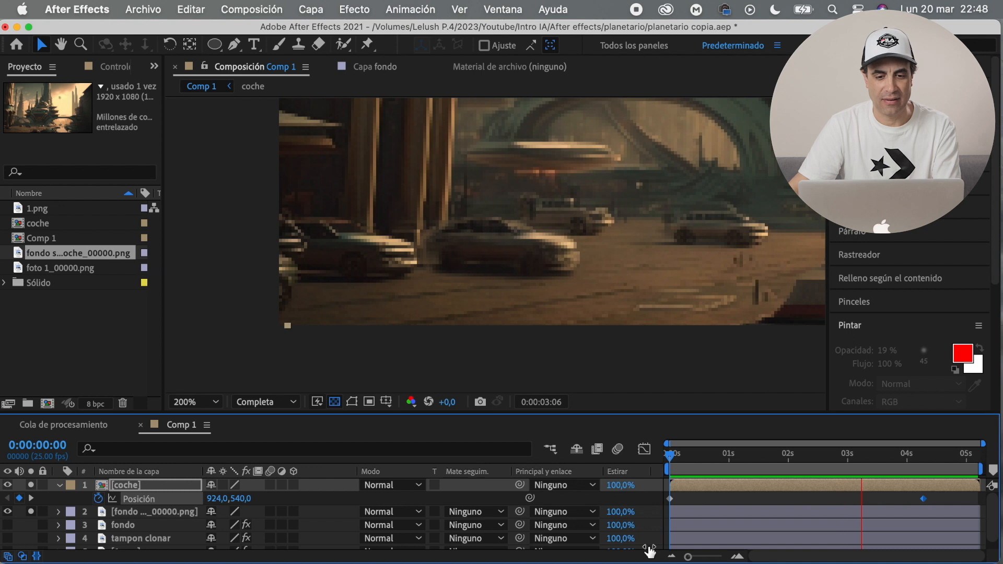
key("space")
Set the coche layer's start position to 887, 540 at 0:00:00:00 and reduce the horizontal position of its end keyframe
left_click_drag(669, 457, 667, 467)
left_click_drag(219, 500, 200, 501)
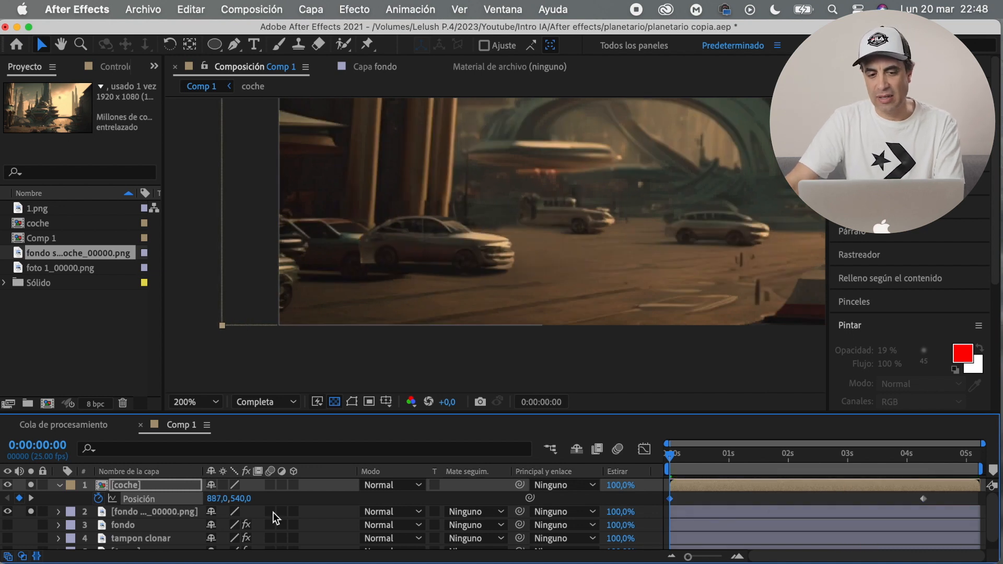
left_click_drag(921, 457, 922, 470)
left_click_drag(219, 501, 208, 502)
mouse_move(668, 459)
left_mouse_down()
mouse_move(848, 465)
mouse_move(665, 466)
left_mouse_up()
Duplicate the fondo PNG background layer and place the copy above the coche layer
left_click(59, 486)
left_click(138, 500)
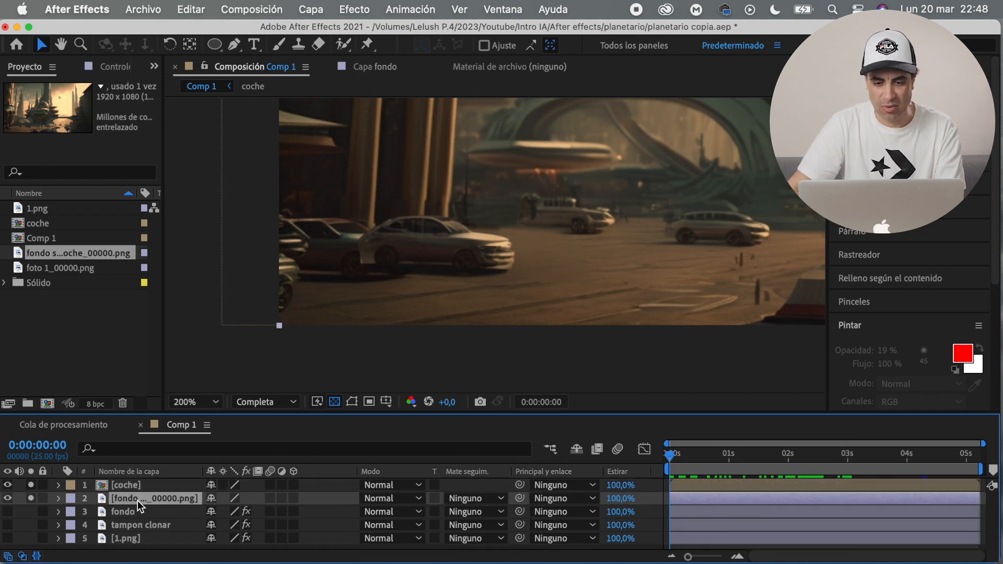
key("super+d")
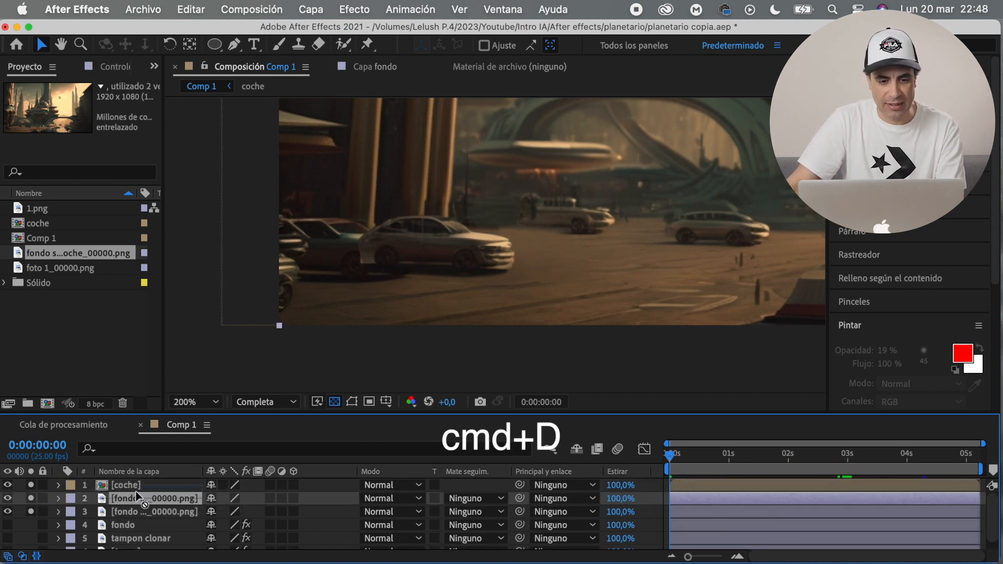
left_click_drag(138, 498, 138, 481)
Draw a closed Pen mask around the front part of the parked foreground car on the top background copy
scroll(416, 263, "up", 2)
scroll(358, 291, "up", 1)
left_click_drag(358, 290, 508, 275)
key("g")
left_click(492, 339)
left_click_drag(623, 336, 647, 332)
left_click_drag(684, 314, 695, 300)
left_click_drag(687, 249, 674, 223)
left_click(651, 209)
left_click(546, 183)
left_click(463, 143)
left_click(368, 120)
left_click(261, 121)
left_click(328, 287)
left_click(410, 363)
left_click(474, 369)
left_click(492, 339)
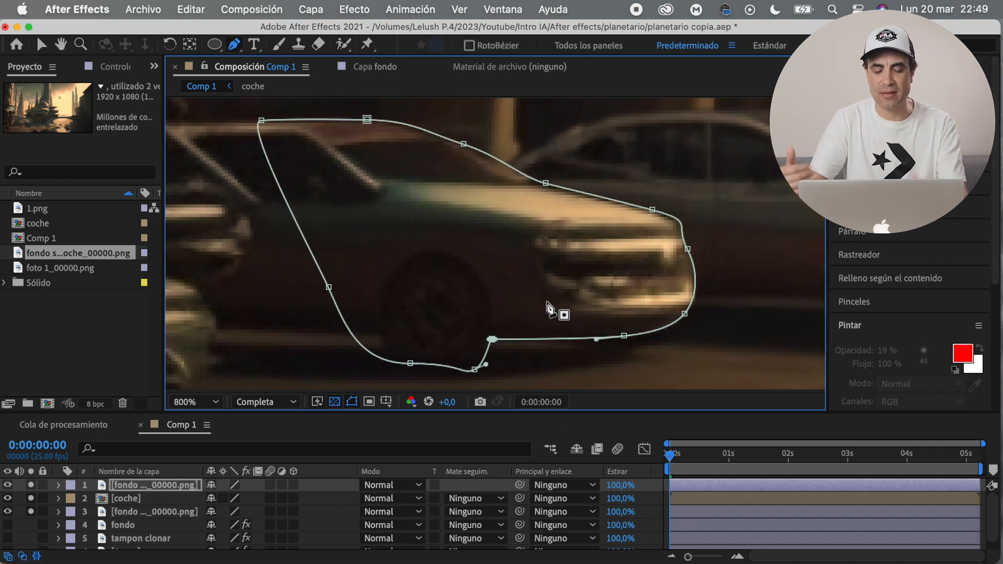
Scrub through the animation to check the car against the masked foreground, and rename the masked top layer mascara
scroll(531, 292, "down", 3)
left_click_drag(670, 459, 934, 487)
key("Home")
key("Return")
type("m")
Duplicate the coche layer and shift the lower copy's horizontal position forward
left_click(145, 502)
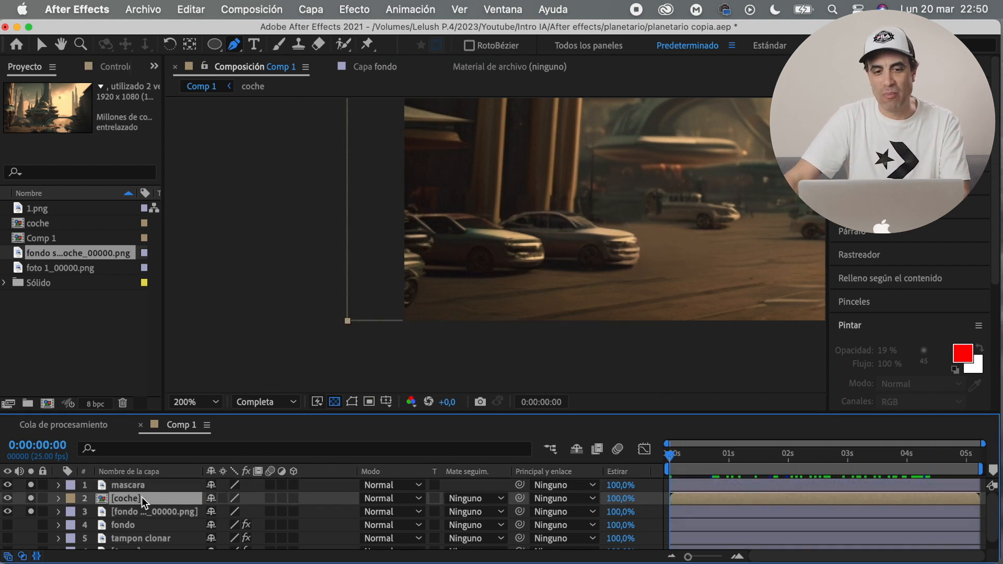
key("super+d")
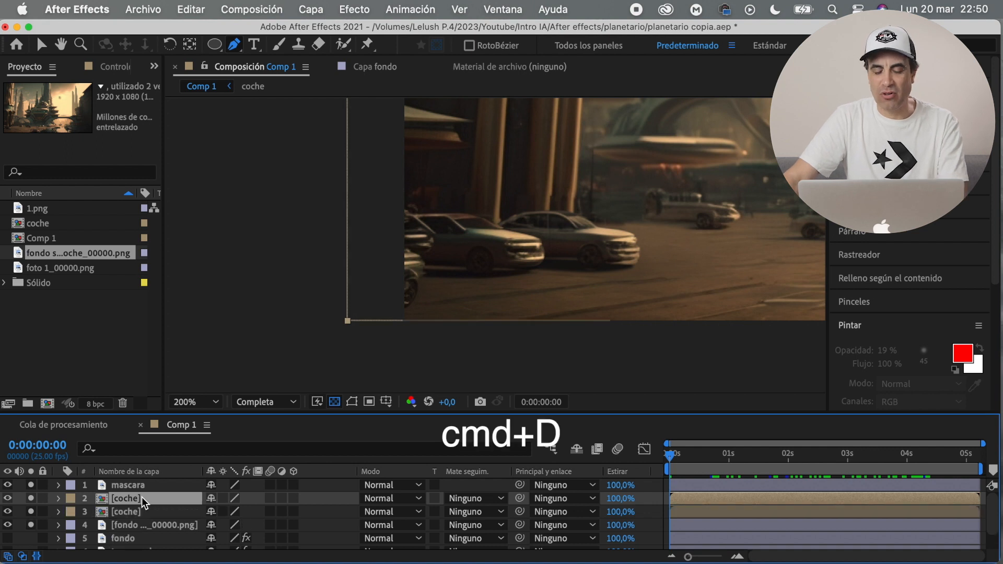
left_click(142, 514)
key("p")
left_click_drag(216, 524, 228, 529)
Move the lower coche copy ahead of the original car, slightly reduce its scale, and check its motion
left_click(151, 512)
key("v")
left_click_drag(597, 253, 621, 249)
key("s")
left_click_drag(252, 531, 246, 531)
left_click_drag(719, 207, 683, 255)
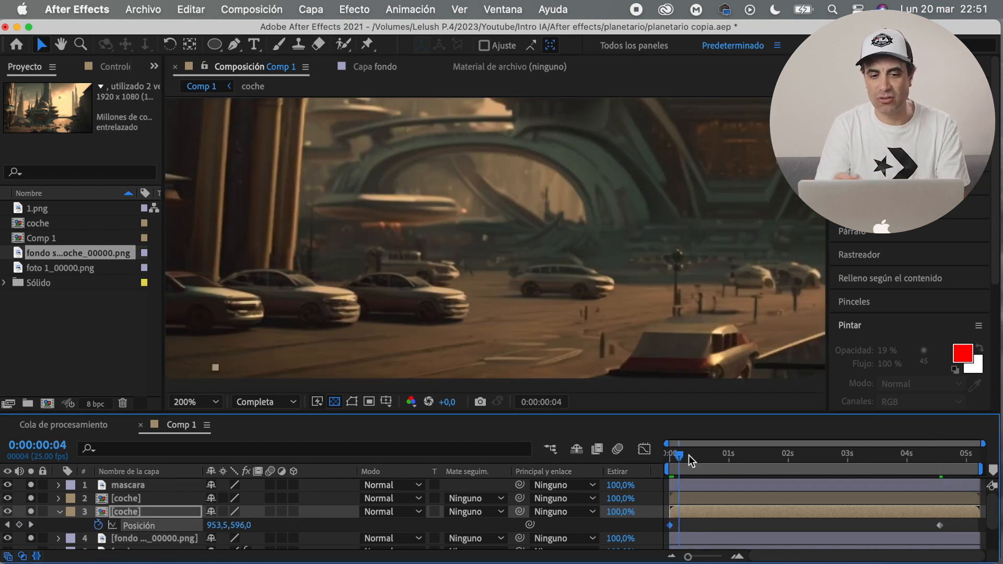
left_click(809, 473)
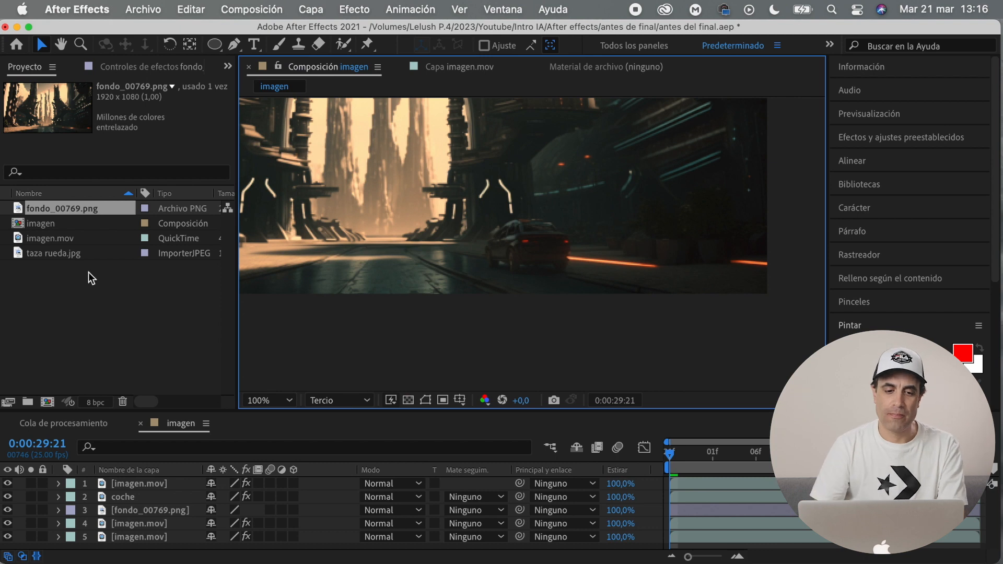
Add taza rueda.jpg as the top layer of the imagen composition and scale it to 46%
left_click(65, 254)
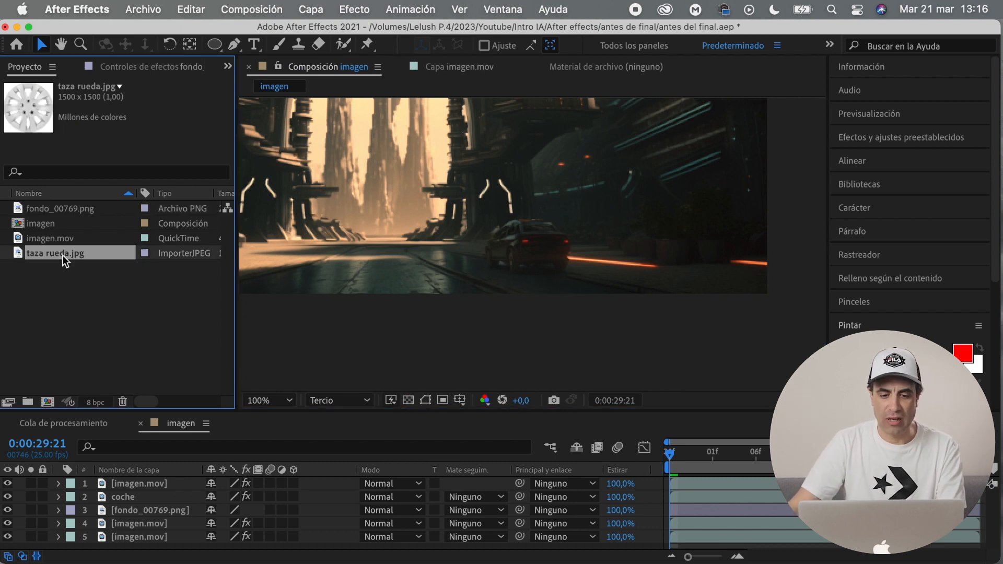
left_click_drag(124, 464, 125, 468)
scroll(543, 334, "down", 2)
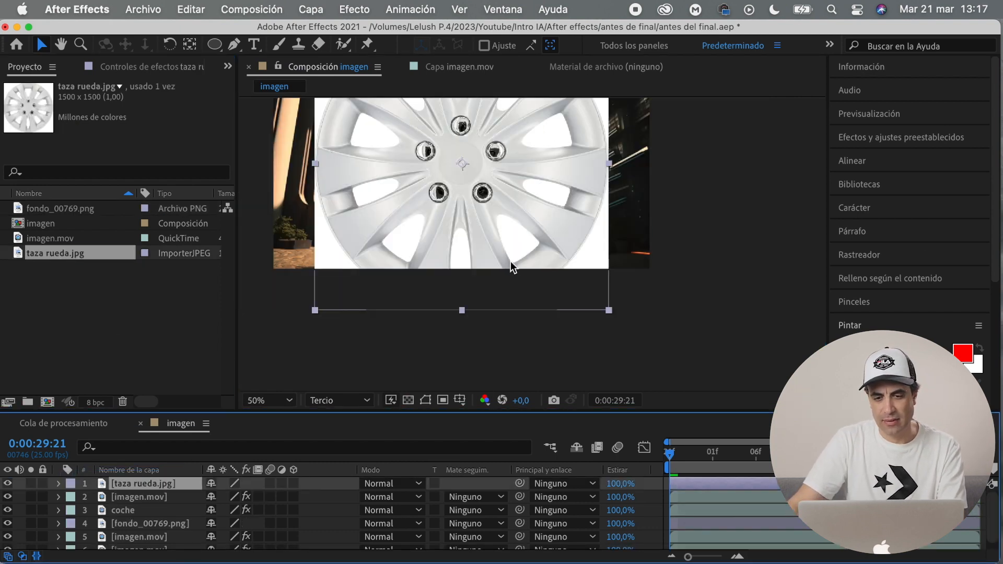
key("h")
left_click_drag(511, 262, 545, 346)
key("s")
key("v")
left_click_drag(252, 498, 219, 499)
scroll(532, 244, "up", 1)
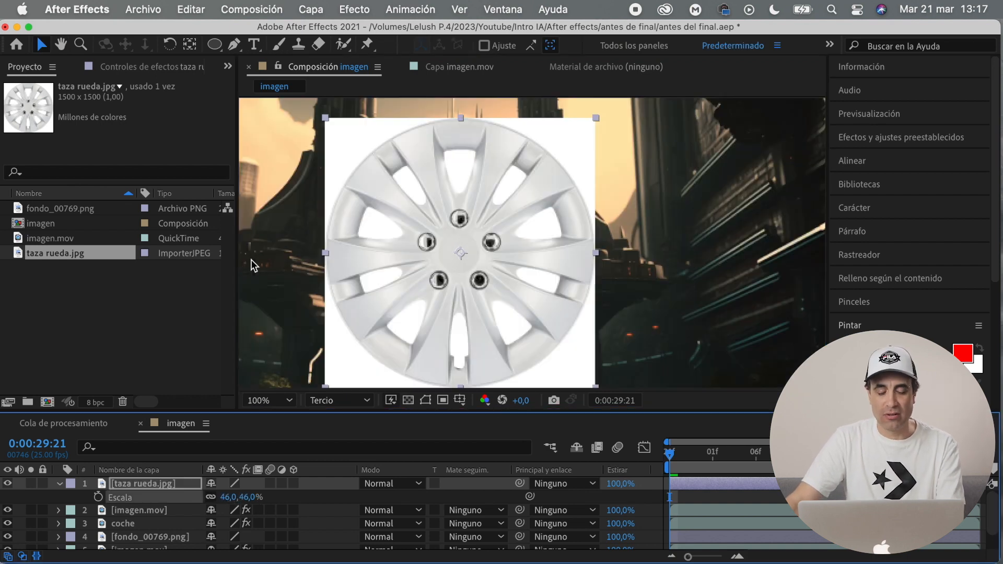
Apply the Extraer effect to taza rueda.jpg with Punto blanco 243 and Suavizado de blanco 9 to remove its white background
left_click(877, 137)
left_click(844, 158)
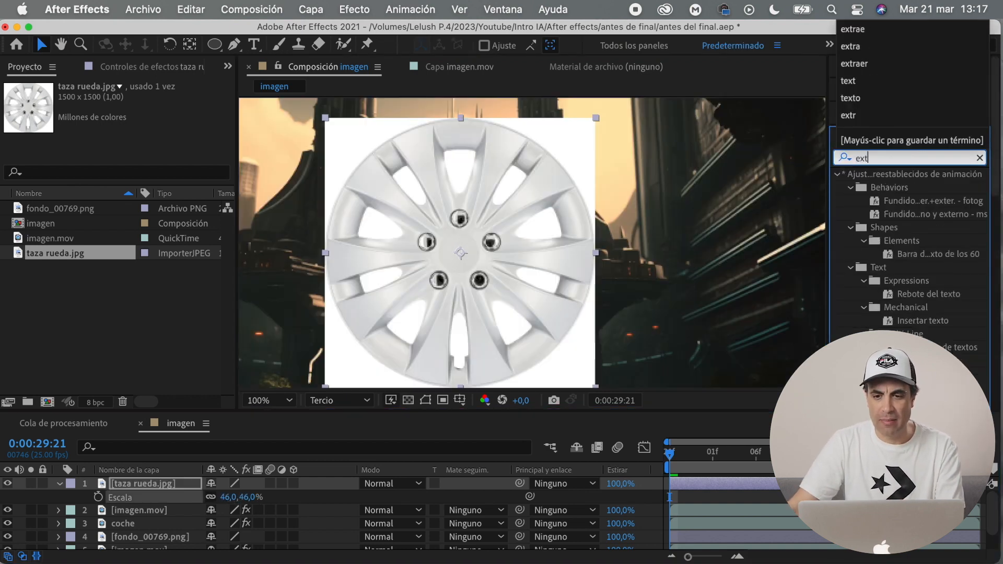
double_click(884, 214)
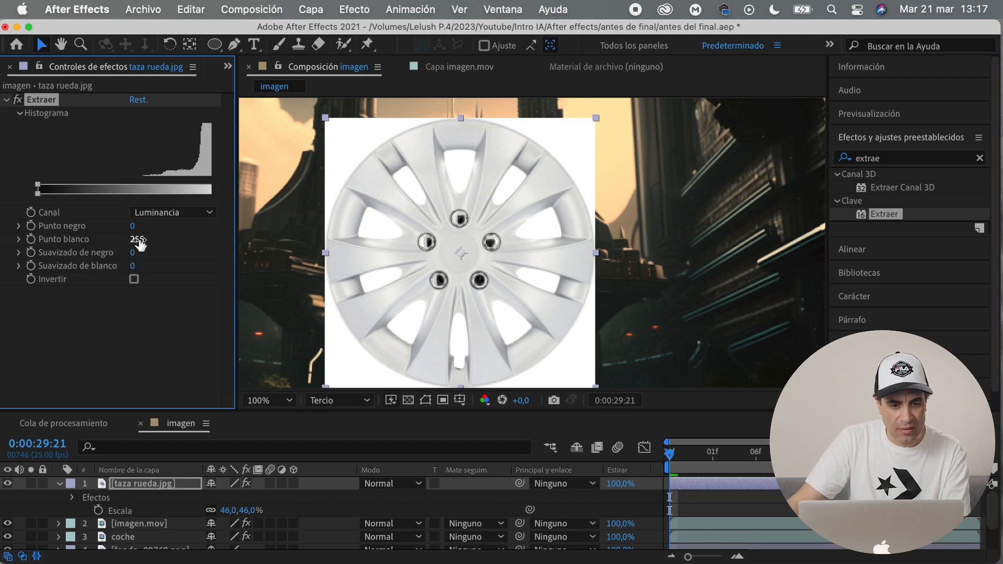
left_click_drag(137, 244, 139, 244)
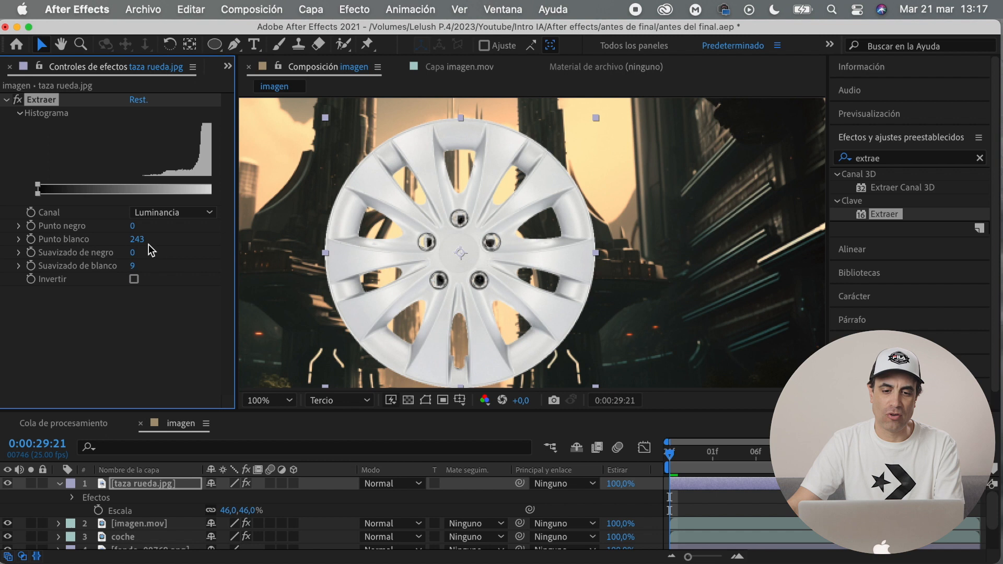
Make taza rueda.jpg a 3D layer and set an Orientación keyframe at 0:00:29:21
scroll(311, 369, "down", 2)
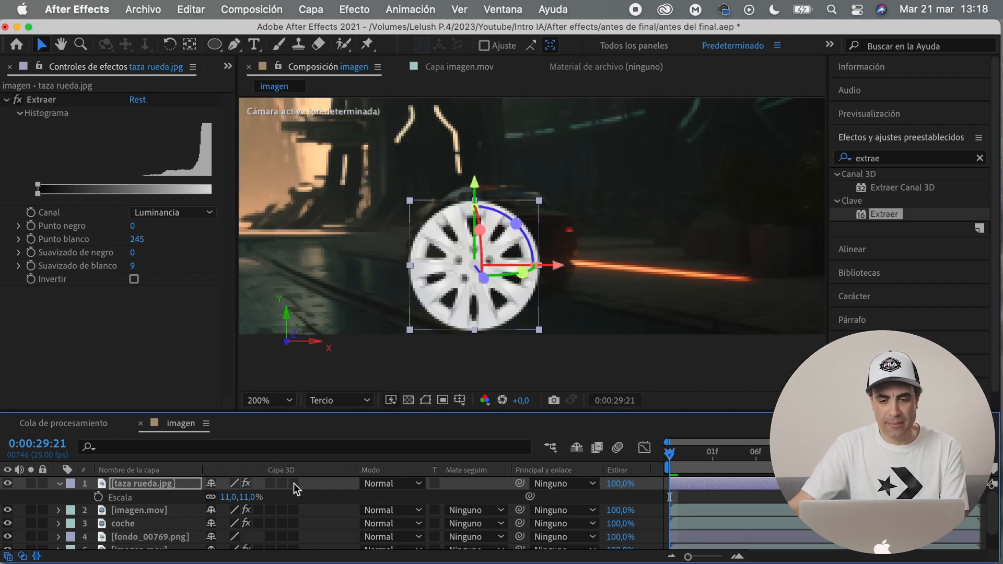
left_click(294, 483)
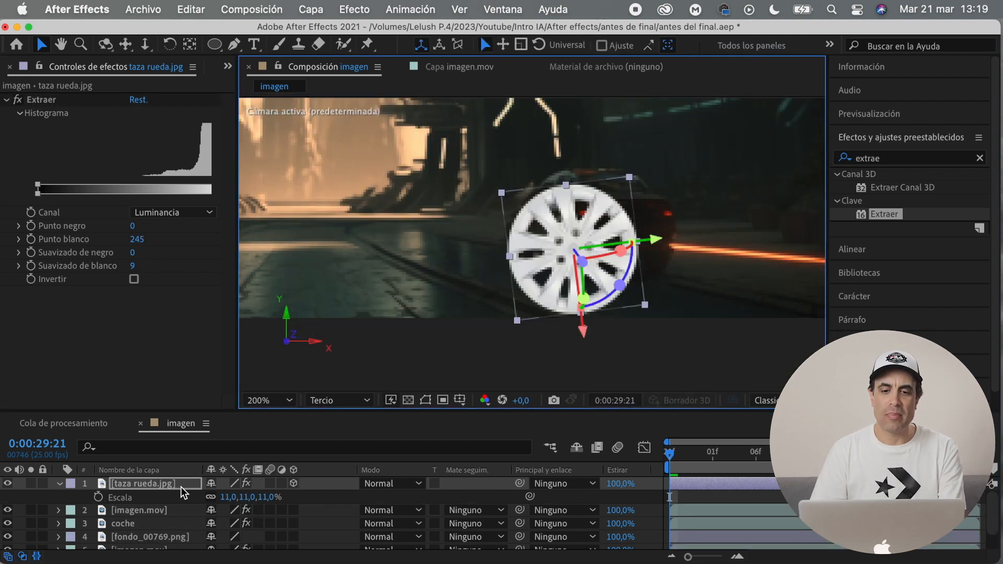
key("r")
left_click(98, 497)
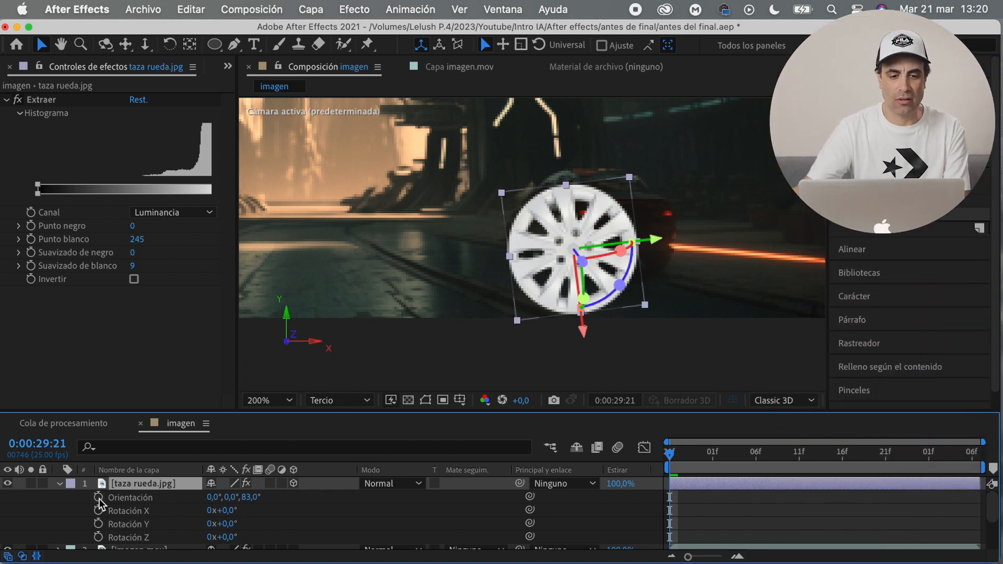
key("Page_Down")
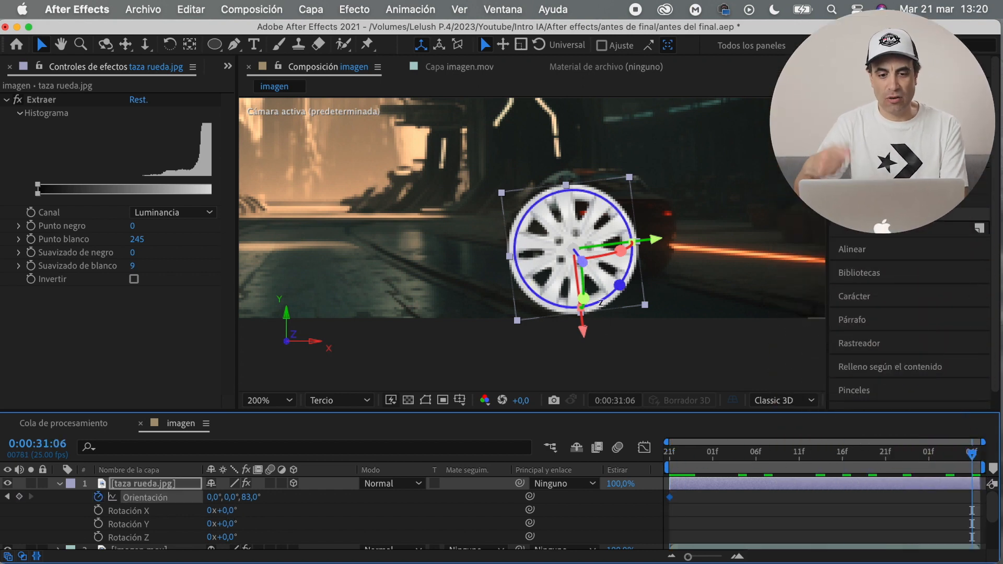
Rotate the hubcap around its Z axis at 0:00:31:06 to keyframe its spin, and preview it
left_click_drag(596, 298, 481, 262)
key("space")
mouse_move(971, 455)
left_mouse_down()
mouse_move(669, 455)
mouse_move(971, 456)
left_mouse_up()
key("space")
Fine-tune the hubcap's Z orientation at the end of the spin and preview the rotation again
scroll(389, 490, "down", 1)
scroll(389, 491, "up", 1)
left_click_drag(252, 496, 230, 498)
mouse_move(972, 454)
left_mouse_down()
mouse_move(668, 459)
mouse_move(972, 455)
left_mouse_up()
key("space")
left_click_drag(252, 497, 261, 498)
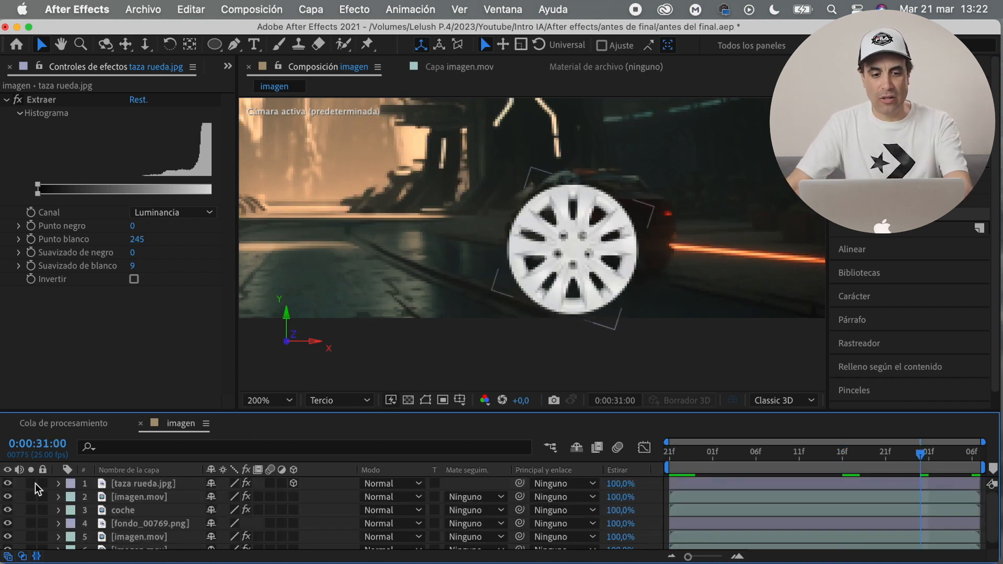
Solo the taza rueda.jpg layer and add the composition to the render queue
left_click(36, 483)
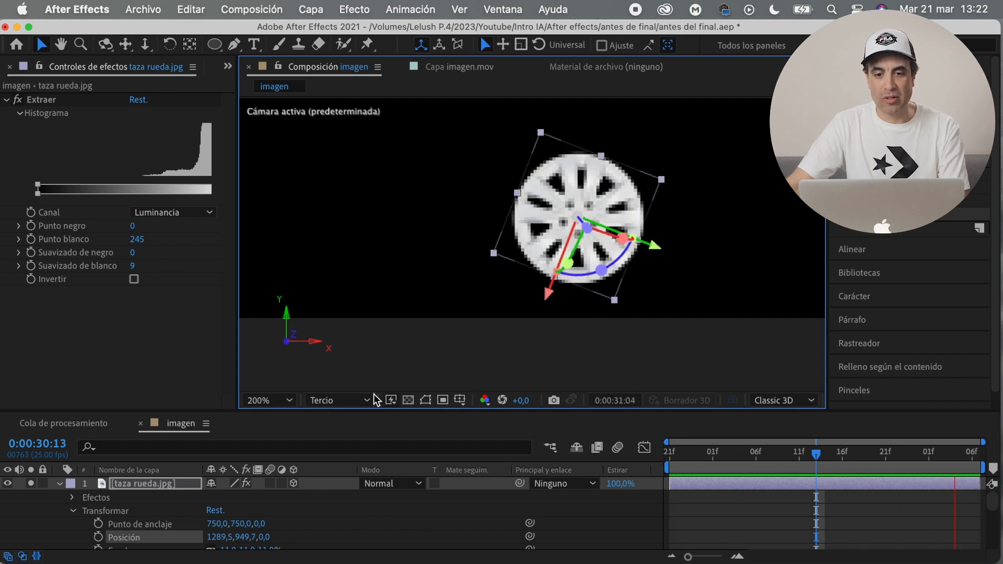
left_click(142, 9)
mouse_move(291, 259)
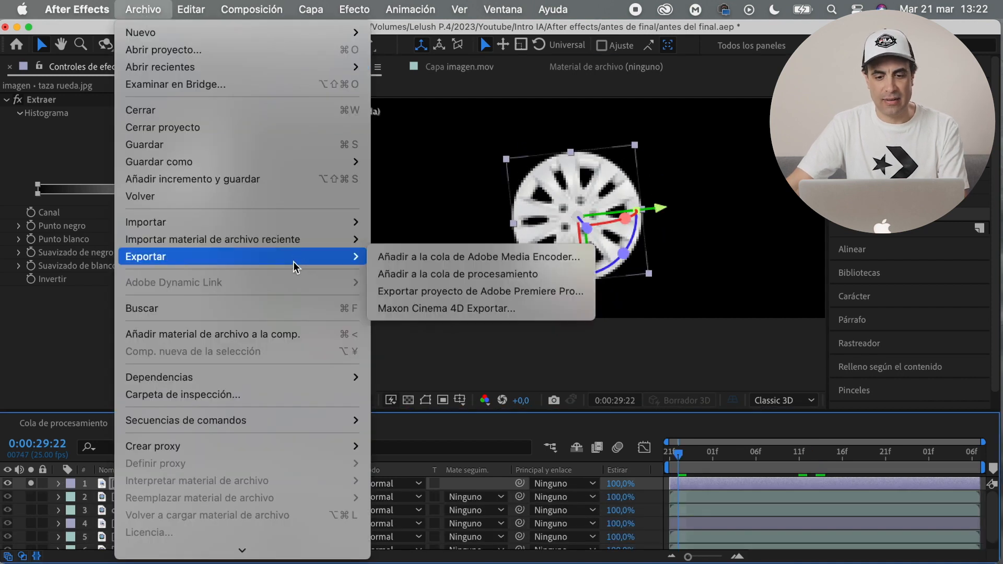
left_click(408, 274)
Set the render's output module to QuickTime with the Apple ProRes 4444 codec, an alpha channel and straight (Recto) colour
left_click(197, 510)
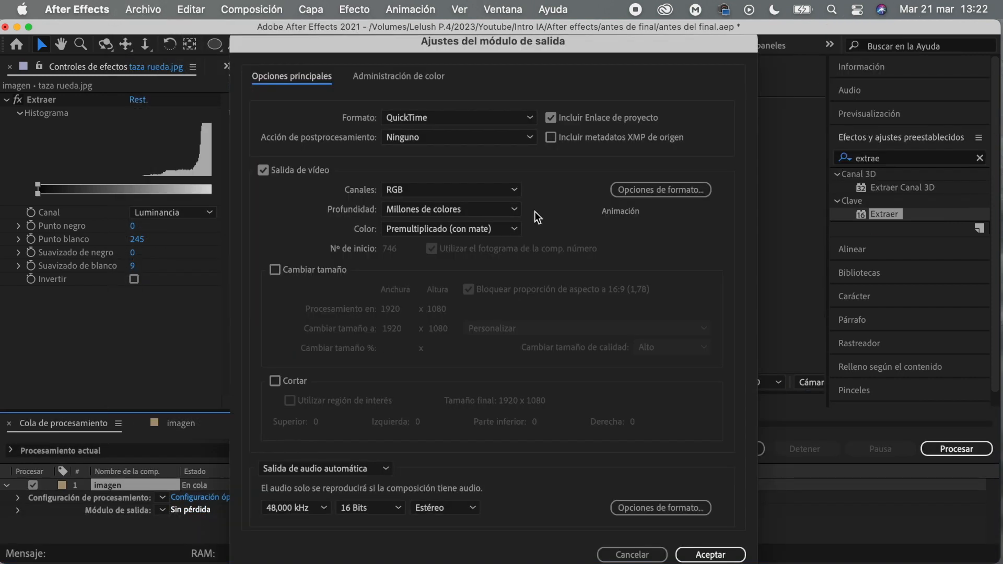
left_click(648, 186)
left_click(383, 130)
left_click(248, 232)
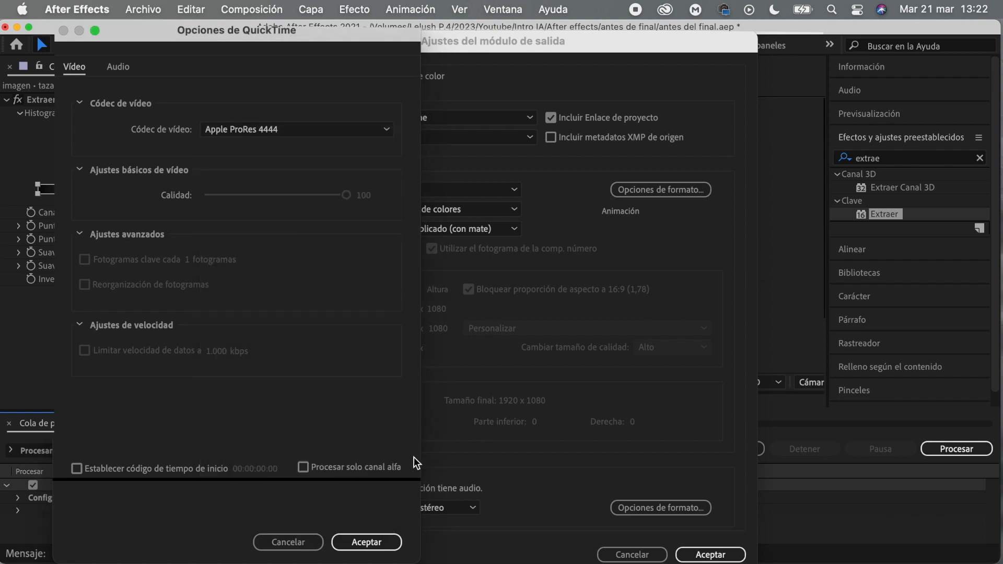
left_click(374, 544)
left_click(509, 189)
left_click(434, 233)
left_click(496, 230)
left_click(453, 243)
left_click(710, 554)
Name the output file rueda.mov and render it
left_click(448, 528)
type("r")
key("Return")
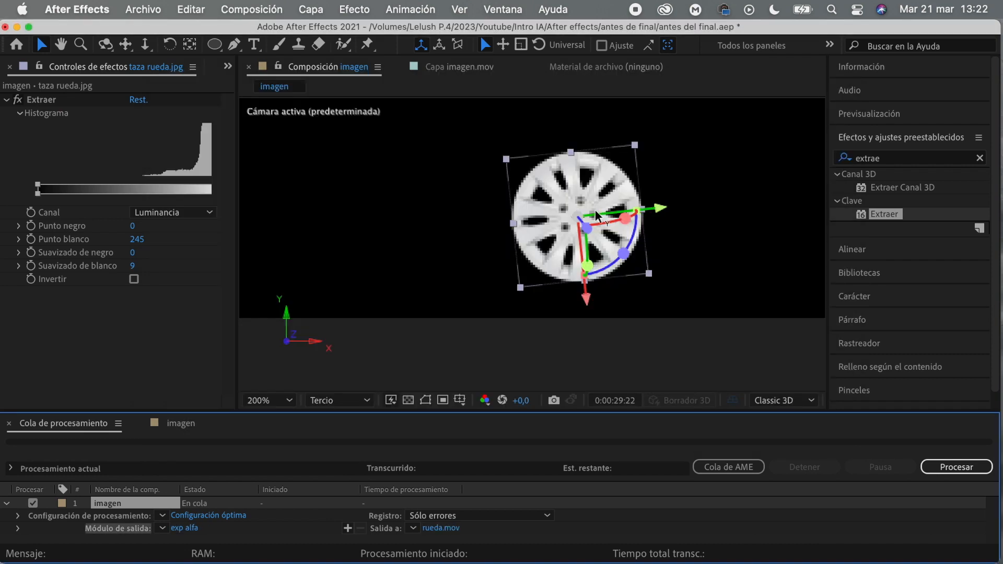
left_click(956, 466)
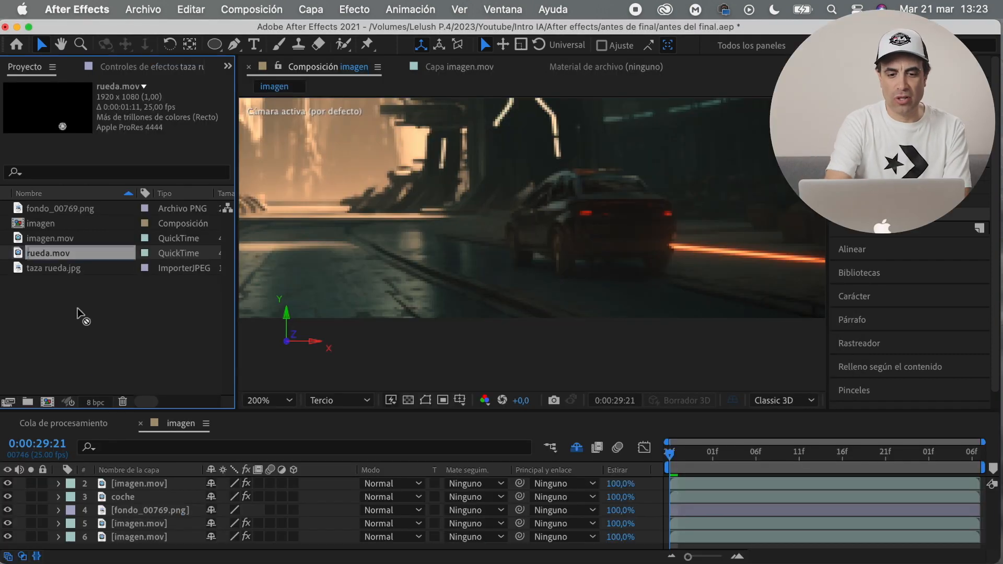
Add rueda.mov as a 3D layer and fit it in perspective over the car's rear wheel, scaled to 25,0, 29,9, 25,0%
left_click_drag(81, 316, 157, 478)
left_click(293, 483)
left_click_drag(473, 158, 490, 158)
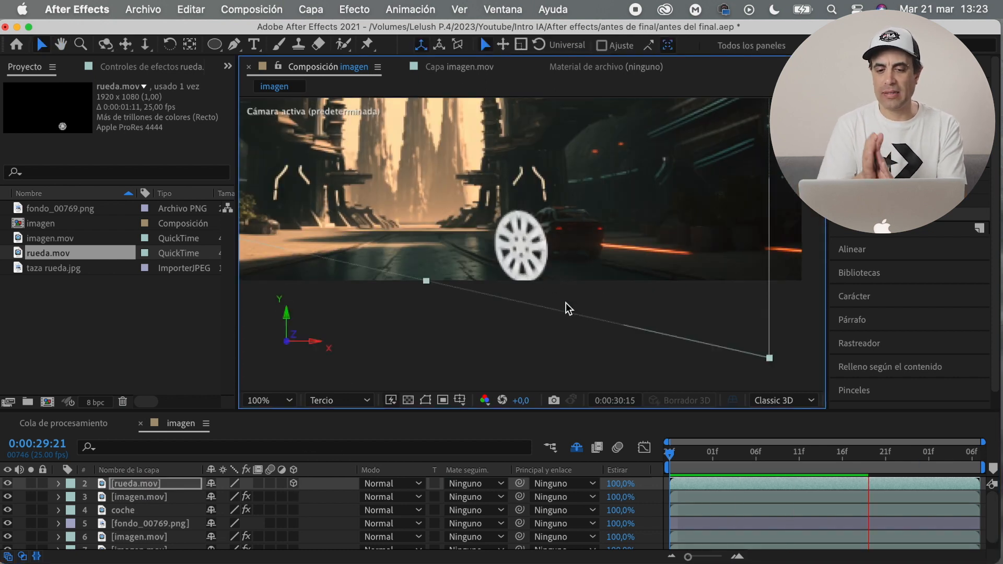
key("s")
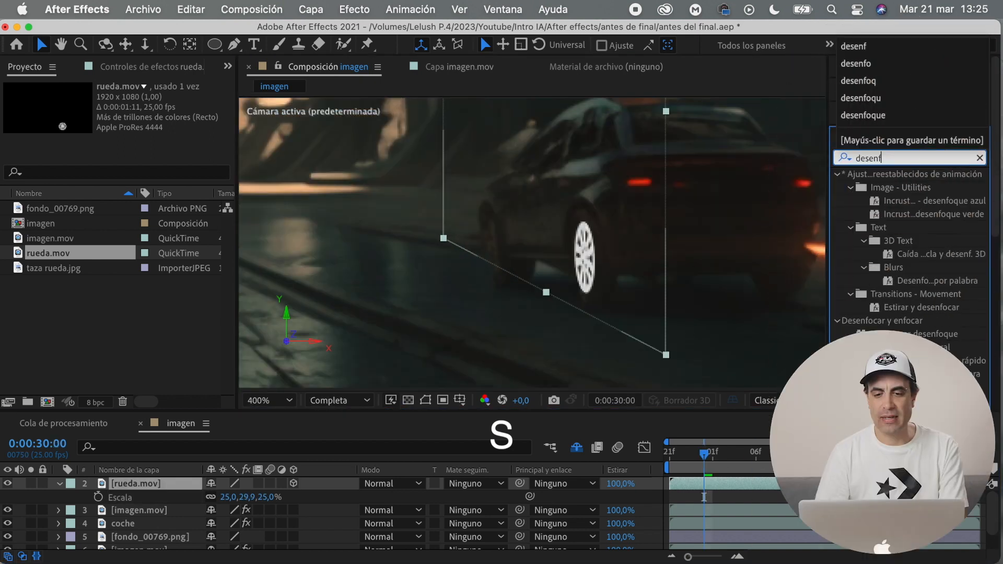
Apply the Desenfoque de lente de cámara effect to rueda.mov with a Radio de desenfoque of 8
left_click_drag(919, 374, 268, 333)
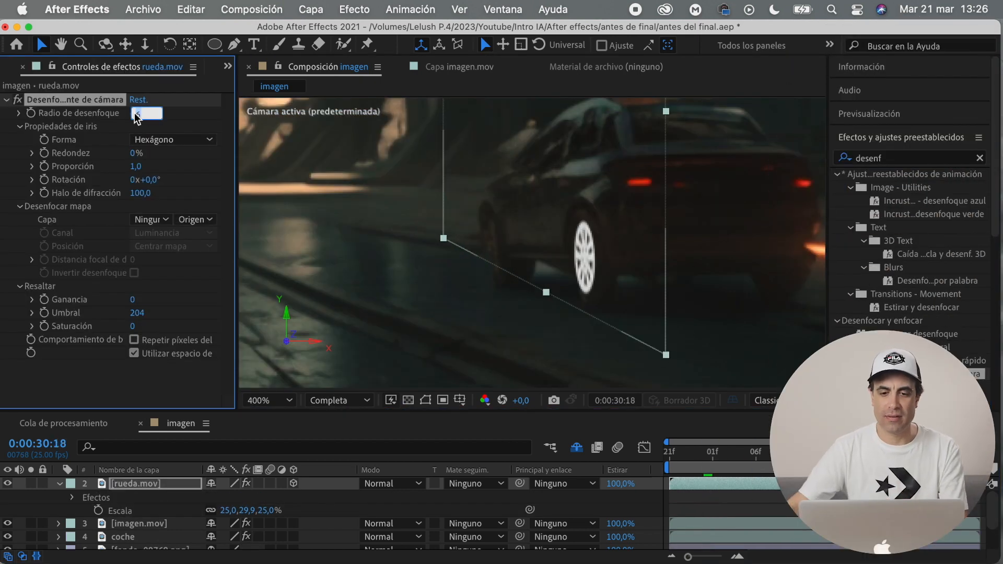
key("Return")
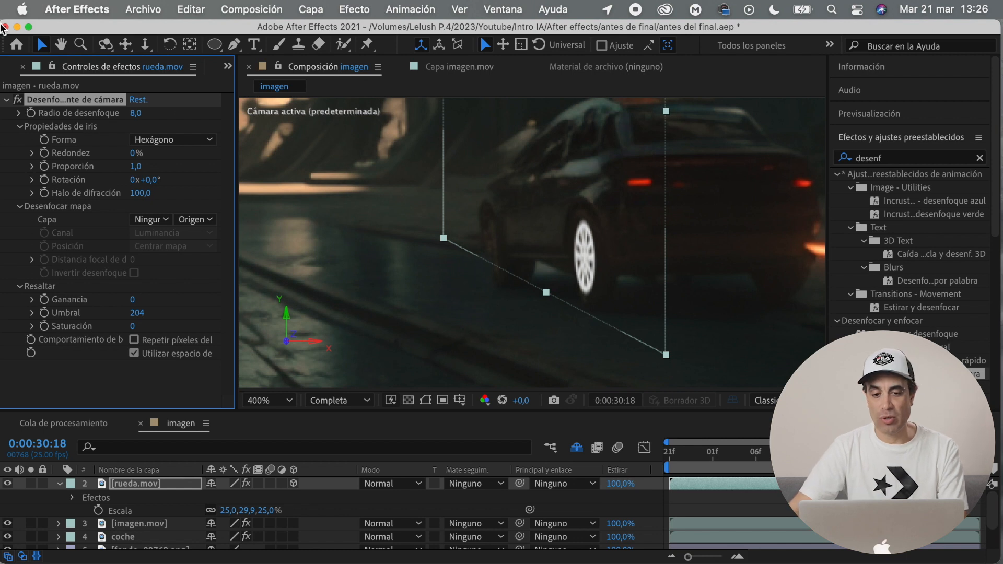
Reshape Máscara 1 on the coche layer around the wheels, adding points where the outline needs to follow the tyres and underbody
key("g")
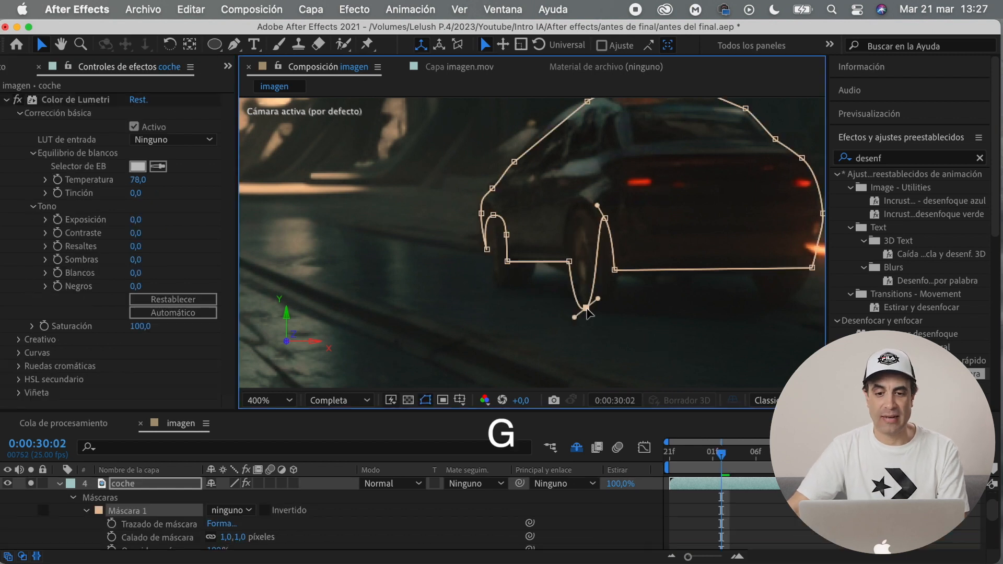
mouse_move(617, 313)
left_mouse_down()
mouse_move(623, 299)
mouse_move(612, 297)
left_mouse_up()
left_click_drag(493, 215, 504, 284)
left_click_drag(506, 234, 528, 280)
left_click_drag(528, 270, 503, 284)
key("g")
left_click(749, 268)
left_click_drag(770, 268, 777, 294)
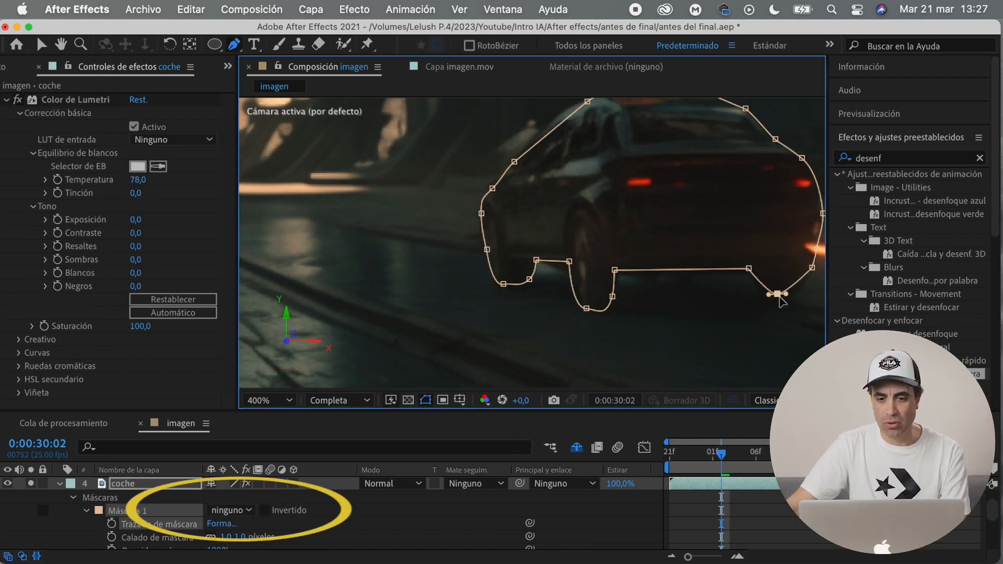
left_click_drag(669, 269, 640, 270)
Set the mode of coche's Máscara 1 to Sumar so that it cuts out the car
key("v")
left_click(231, 510)
left_click(248, 460)
left_click(88, 490)
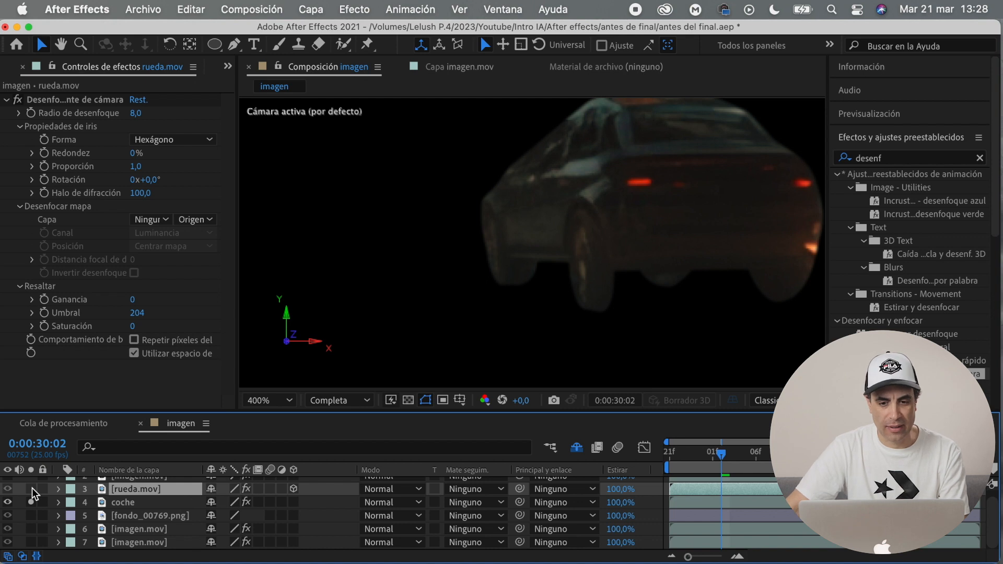
Solo rueda.mov together with the car and set its blending mode to Luz suave
left_click(33, 487)
scroll(32, 488, "up", 1)
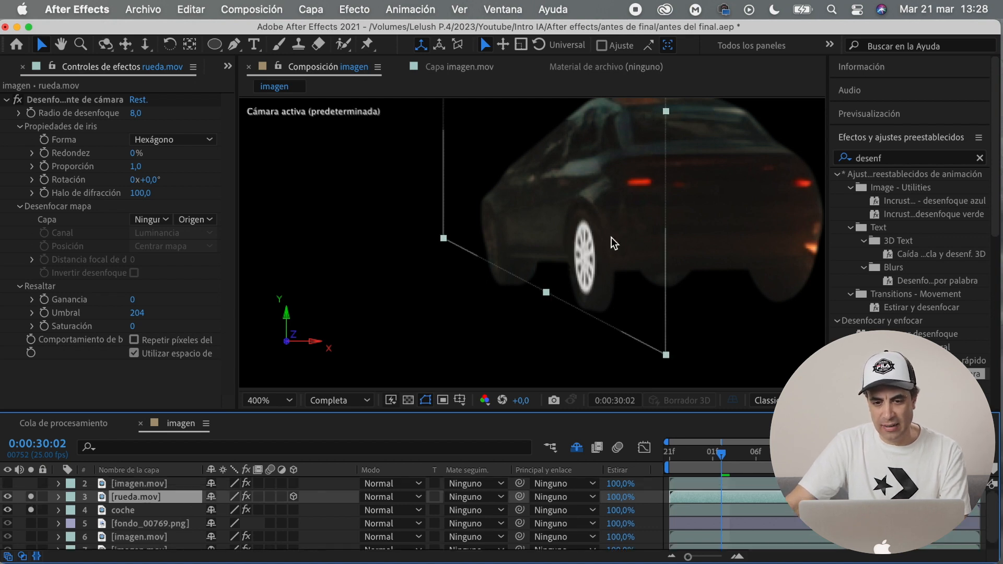
left_click(591, 253)
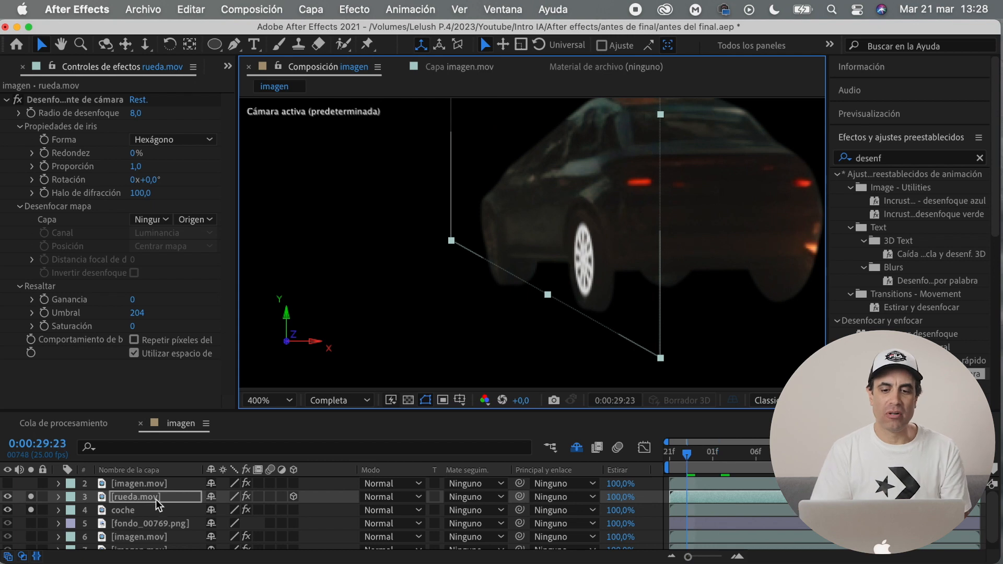
left_click(152, 500)
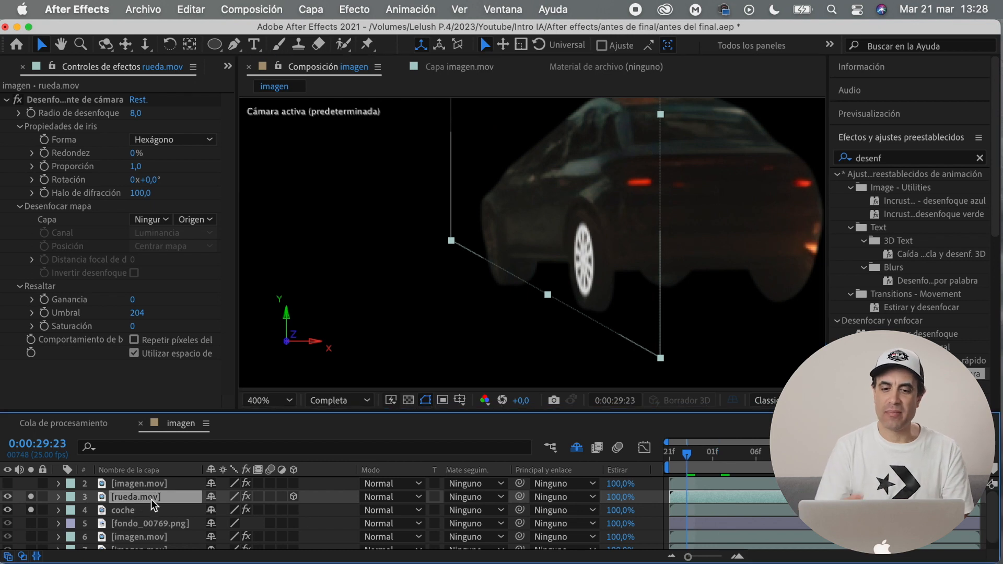
left_click(400, 500)
left_click(412, 340)
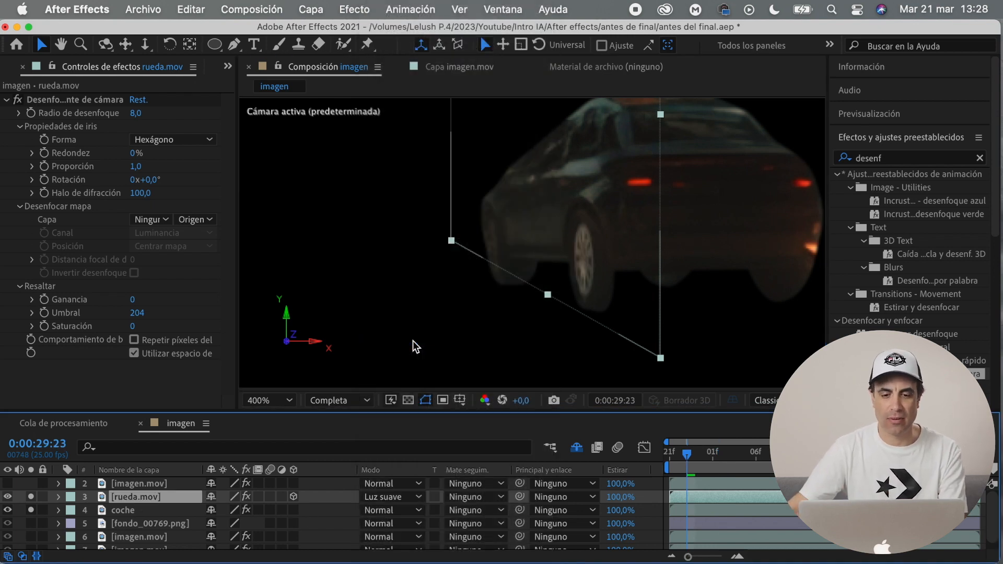
Duplicate rueda.mov, then scale and move the copy onto the car's front wheel
key("super+d")
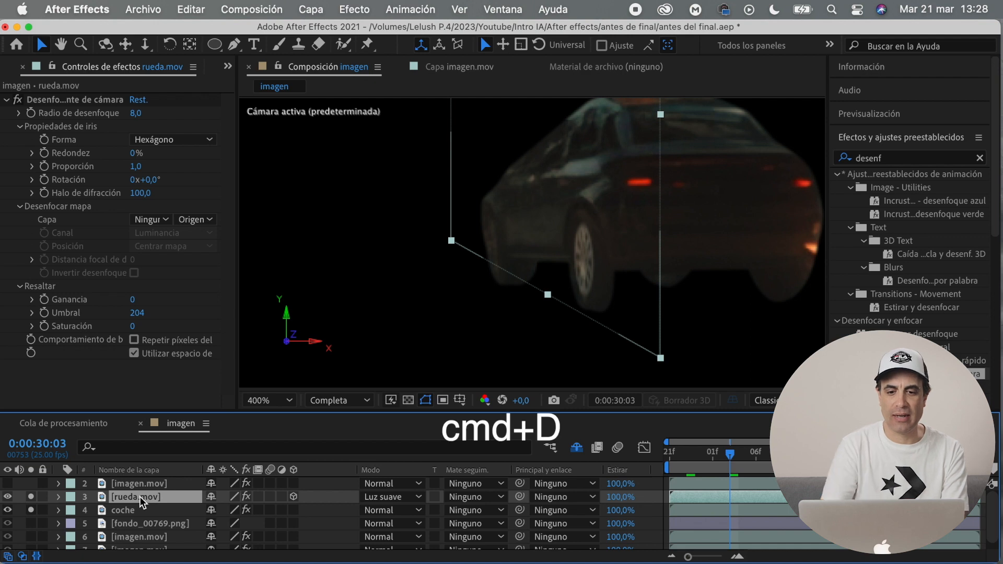
key("s")
left_click_drag(535, 147, 526, 146)
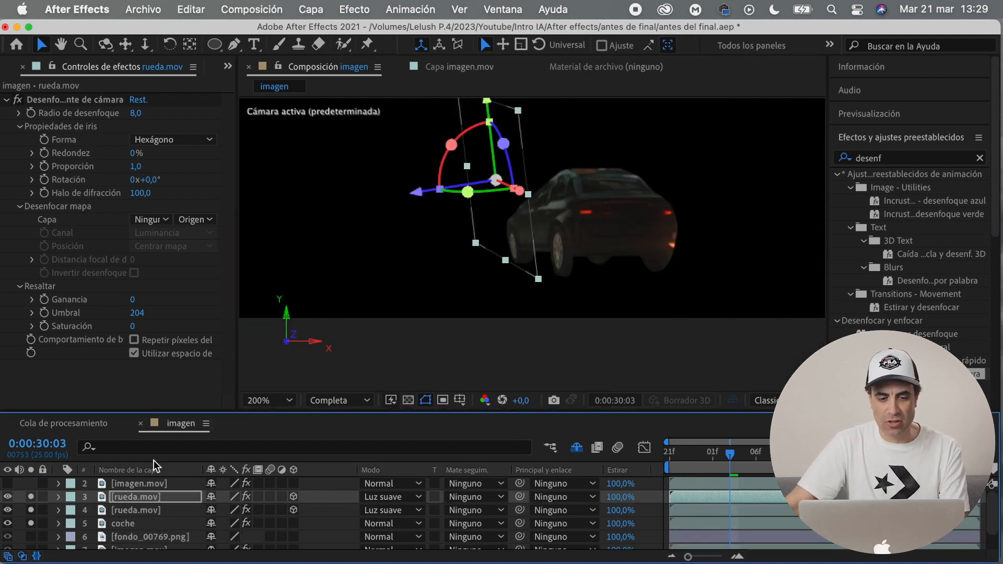
Create a new black solid above the two rueda.mov layers
left_click(153, 497)
left_click(311, 9)
mouse_move(338, 33)
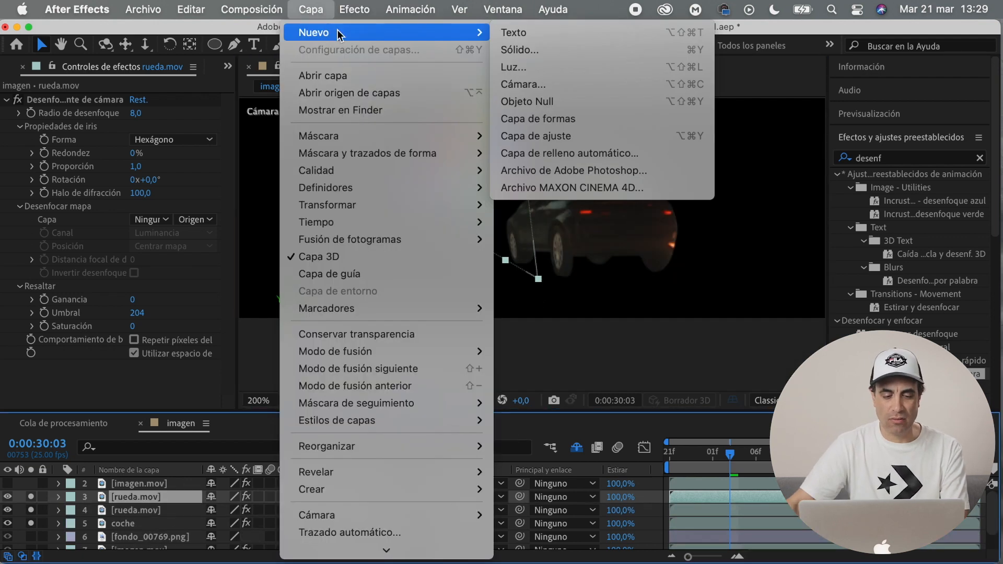
left_click(515, 51)
key("Return")
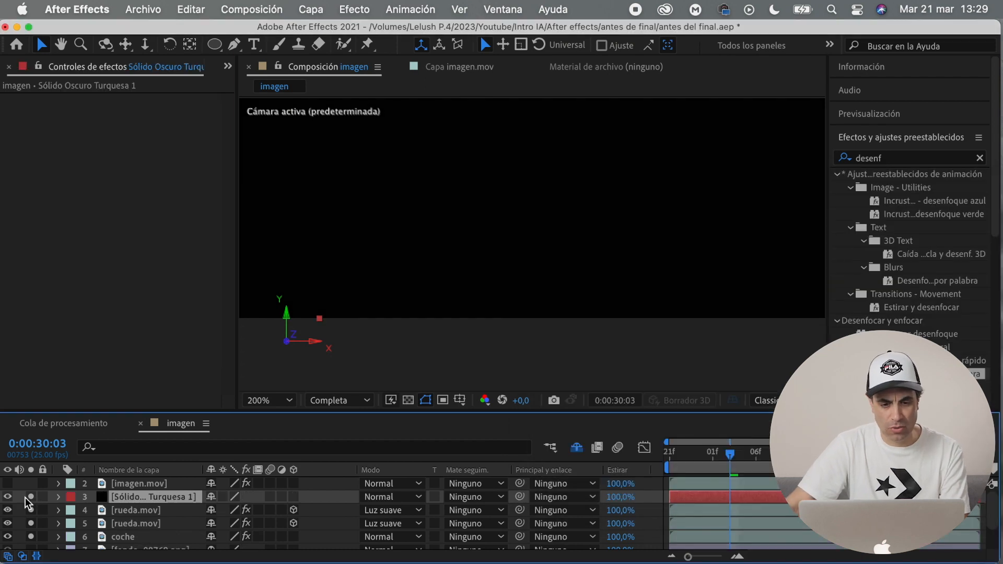
Rename the solid as sombra, solo it and move it directly below the coche layer
left_click(7, 496)
type("sombra")
key("Return")
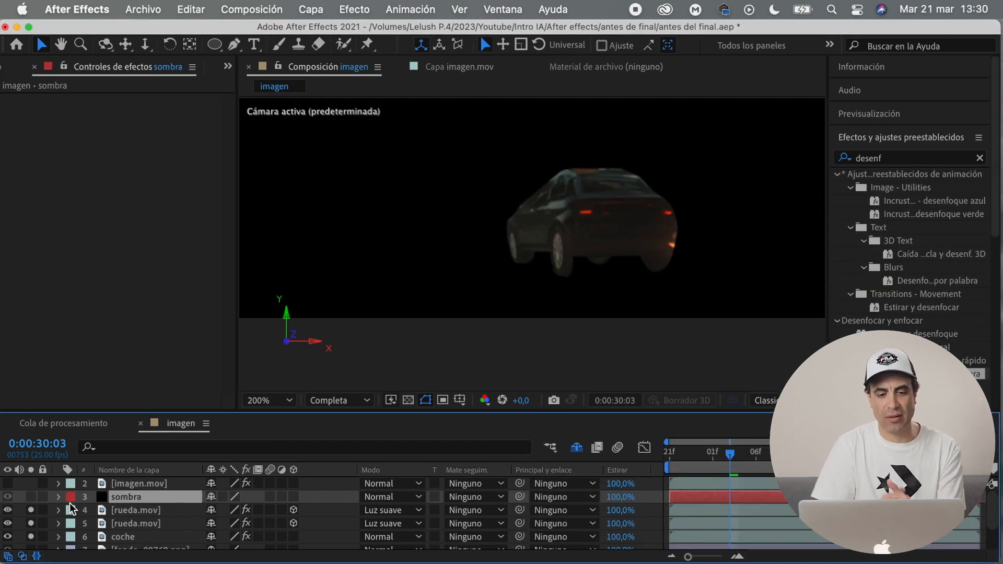
left_click(32, 496)
left_click_drag(135, 497, 126, 541)
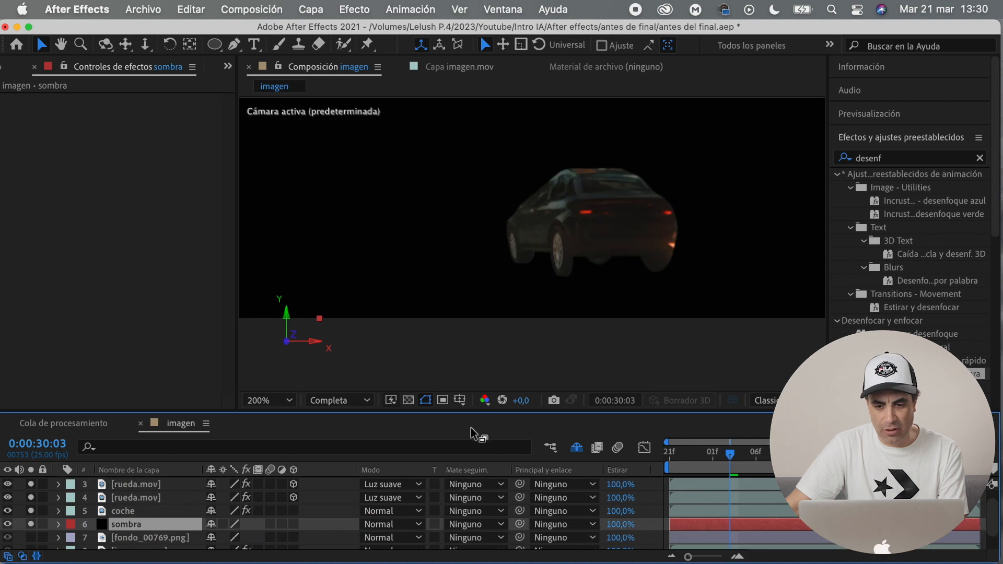
Draw a mask on sombra covering the ground beneath the car and set its Calado de máscara to 6 pixels
key("g")
left_click(60, 502)
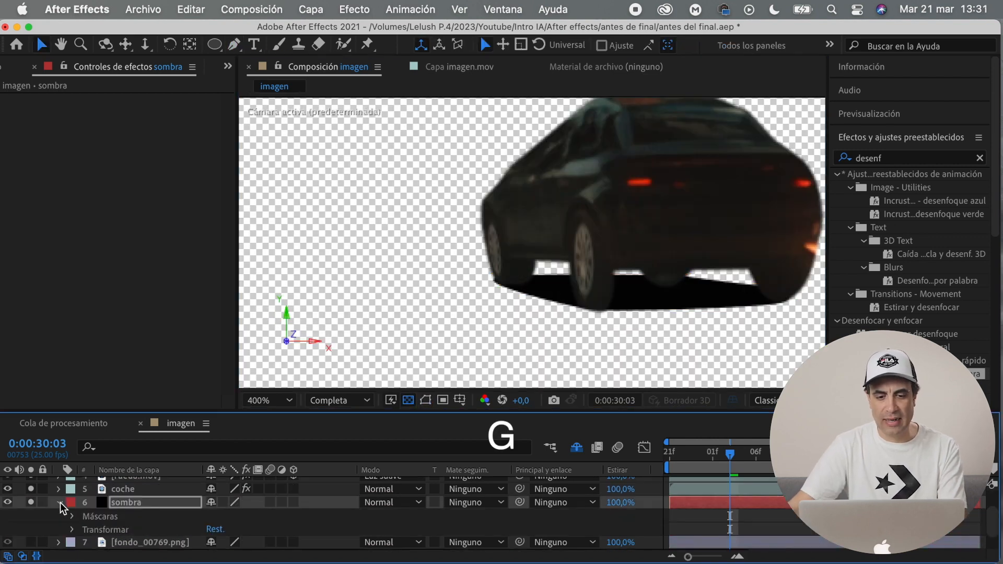
left_click(73, 517)
left_click(85, 529)
scroll(241, 517, "down", 1)
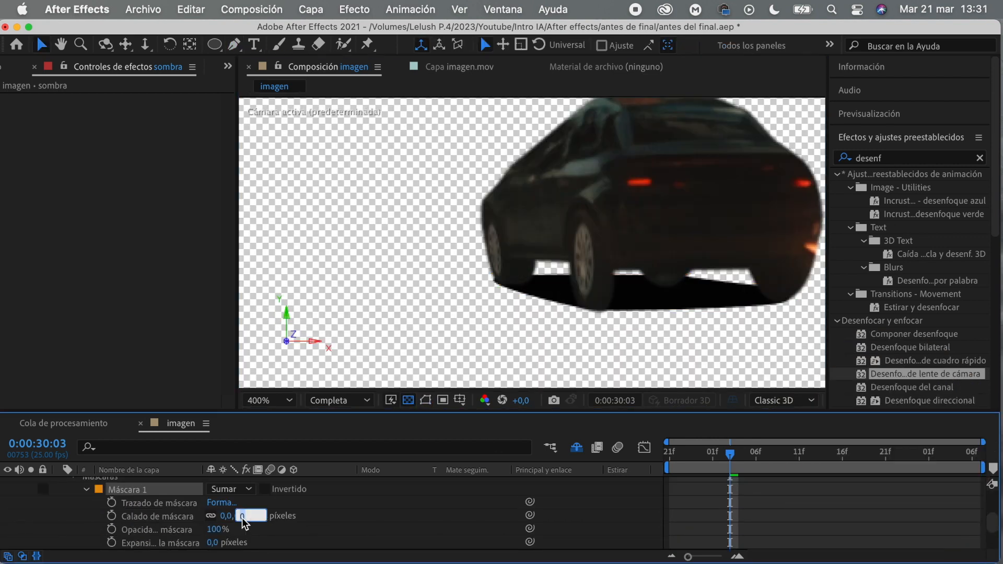
type("6")
key("Return")
Extend the sombra mask's points slightly outward beyond the front, rear and far wheels
left_click(426, 400)
left_click_drag(590, 310, 587, 313)
left_click_drag(495, 282, 489, 279)
left_click_drag(778, 304, 793, 307)
left_click_drag(588, 312, 588, 317)
left_click_drag(490, 279, 488, 280)
Solo fondo_00769.png along with the car layers and set sombra's Opacidad to 42%
left_click(31, 516)
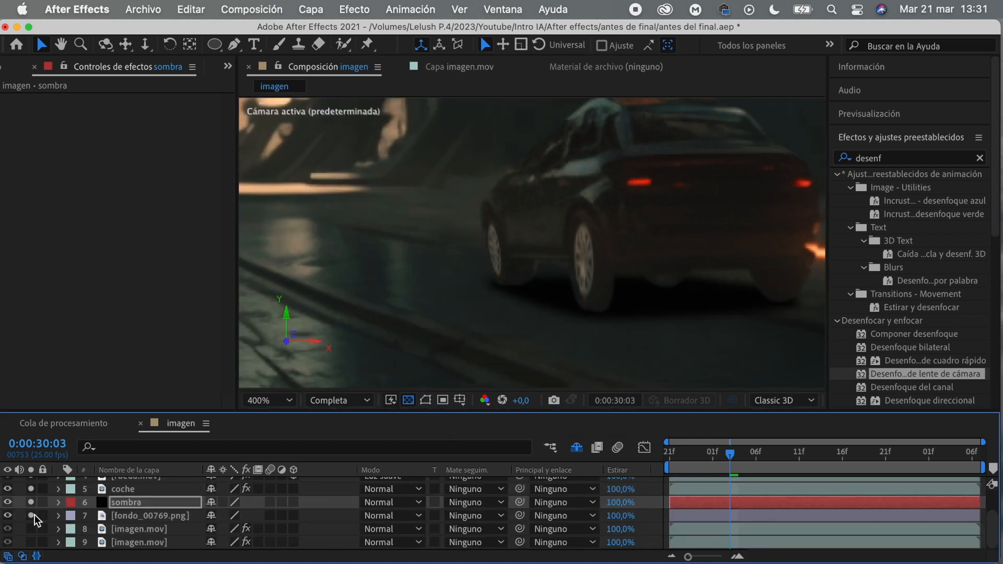
scroll(470, 340, "down", 1)
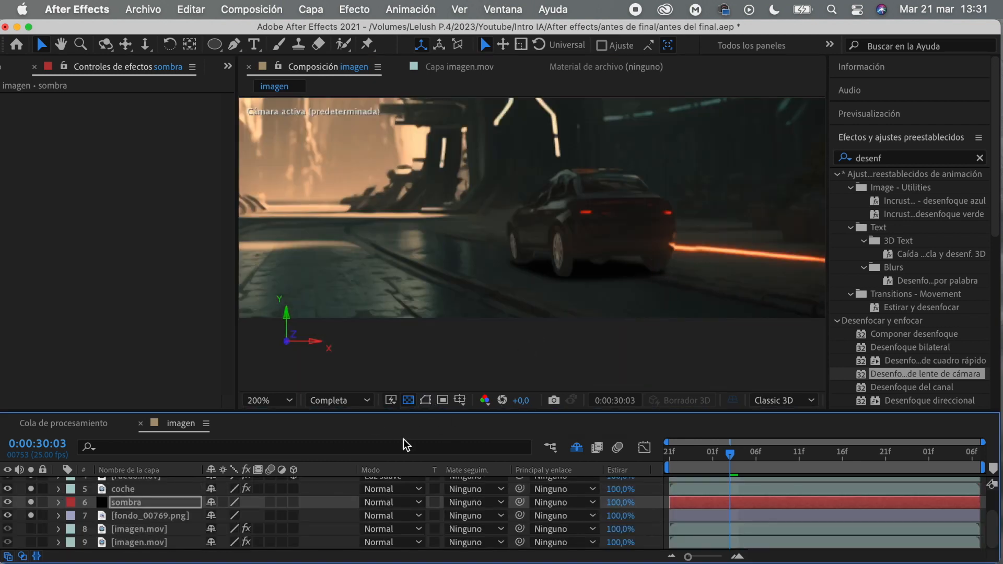
left_click(166, 503)
key("t")
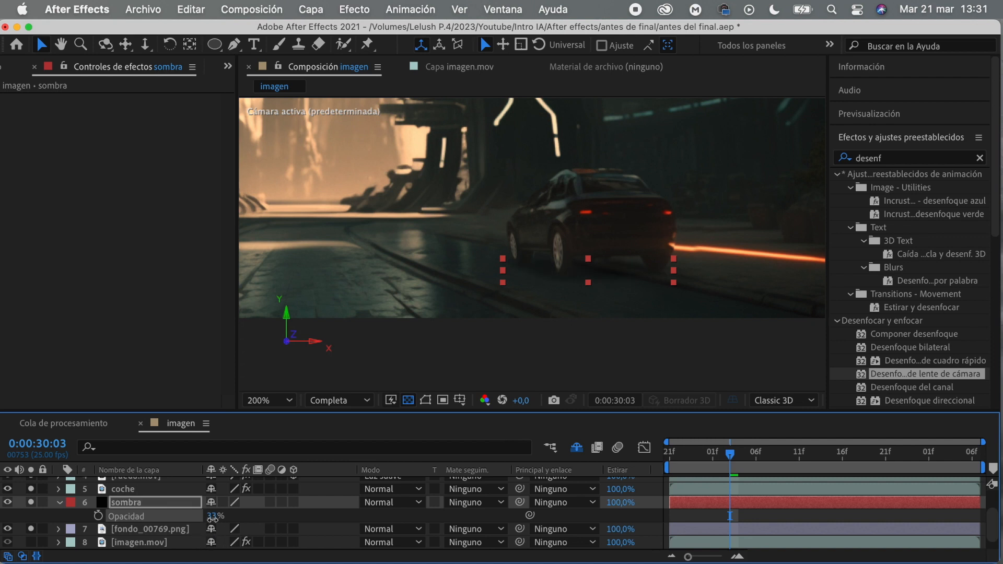
scroll(514, 281, "down", 1)
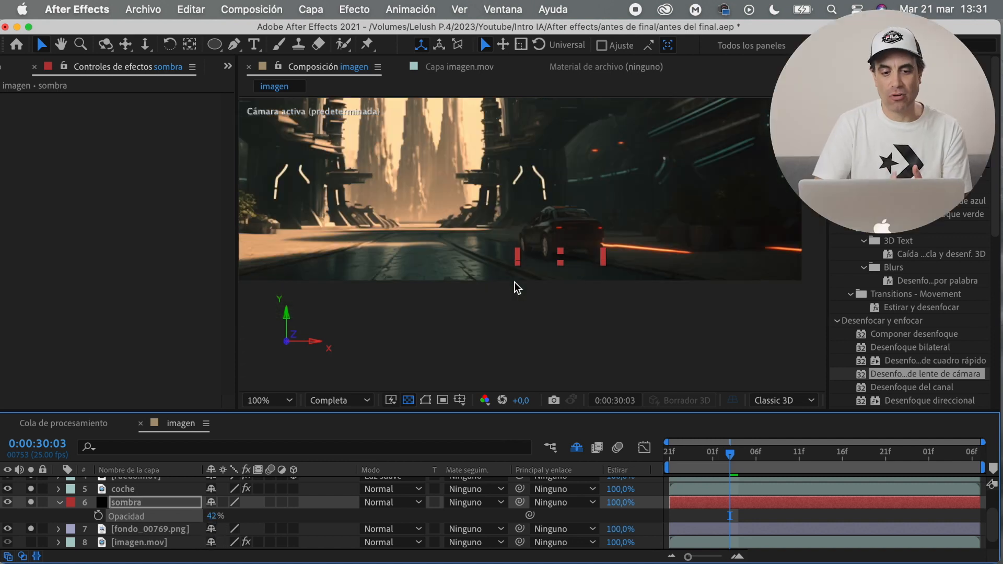
Precompose the two rueda.mov layers, coche and sombra into a composition named coche
scroll(152, 501, "up", 3)
left_click(134, 496, "shift")
right_click(150, 496)
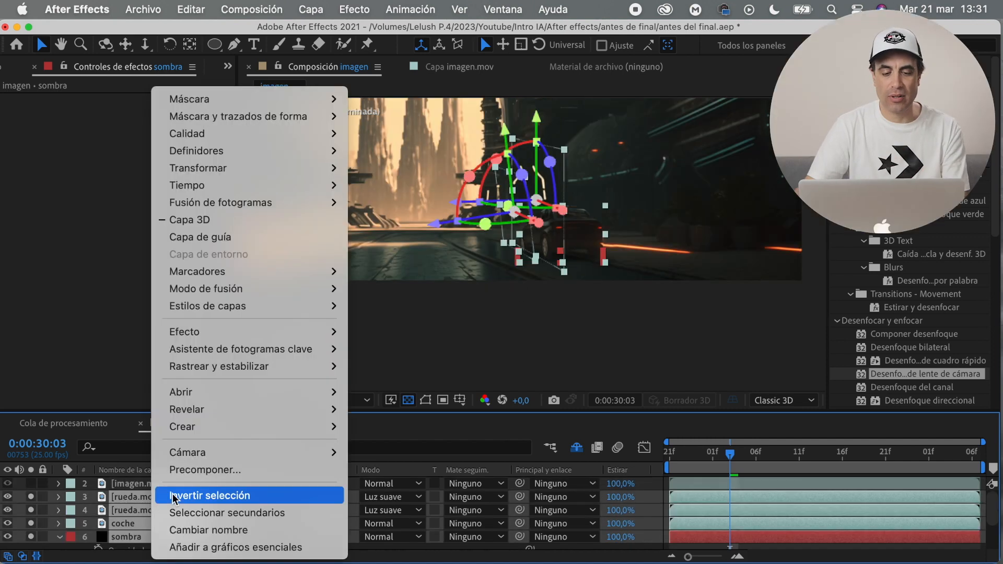
left_click(204, 470)
key("Return")
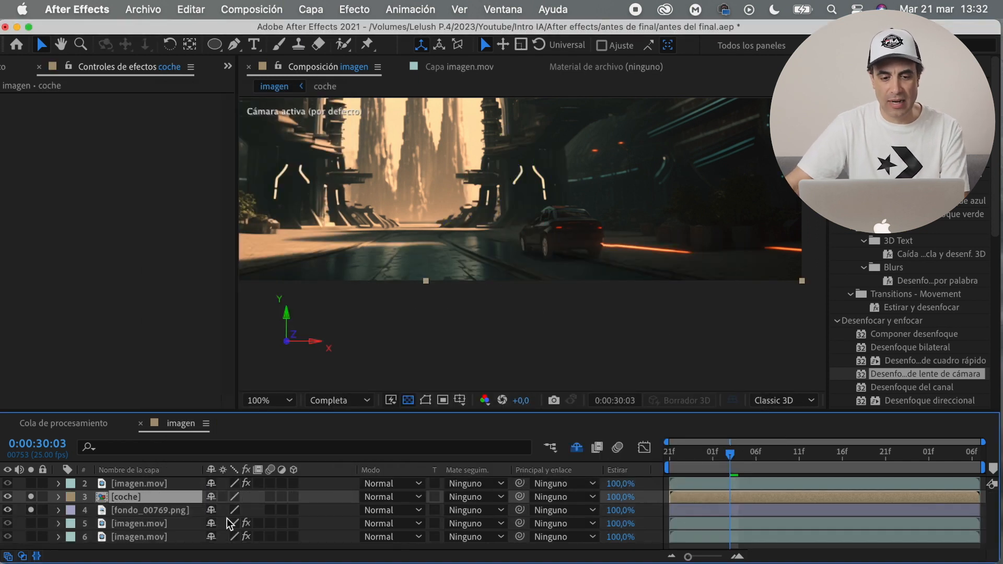
Keyframe the coche precomposition's Posición from 994,0, 576,0 at 0:00:29:21 to 942,0, 564,0 at 0:00:31:06
mouse_move(574, 232)
left_mouse_down()
mouse_move(590, 237)
mouse_move(579, 248)
left_mouse_up()
key("p")
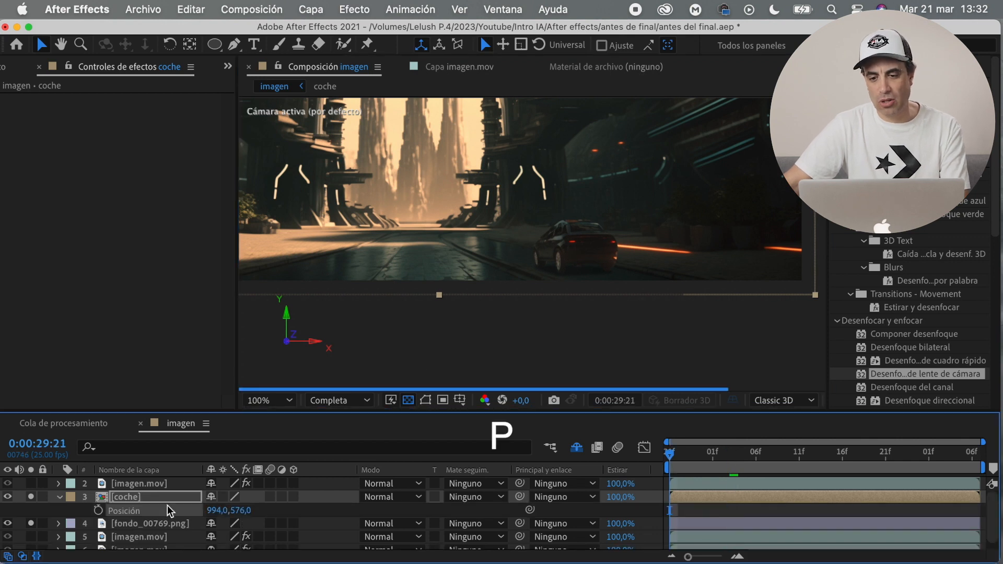
left_click_drag(829, 465, 975, 472)
left_click_drag(551, 251, 532, 245)
left_click_drag(667, 452, 704, 454)
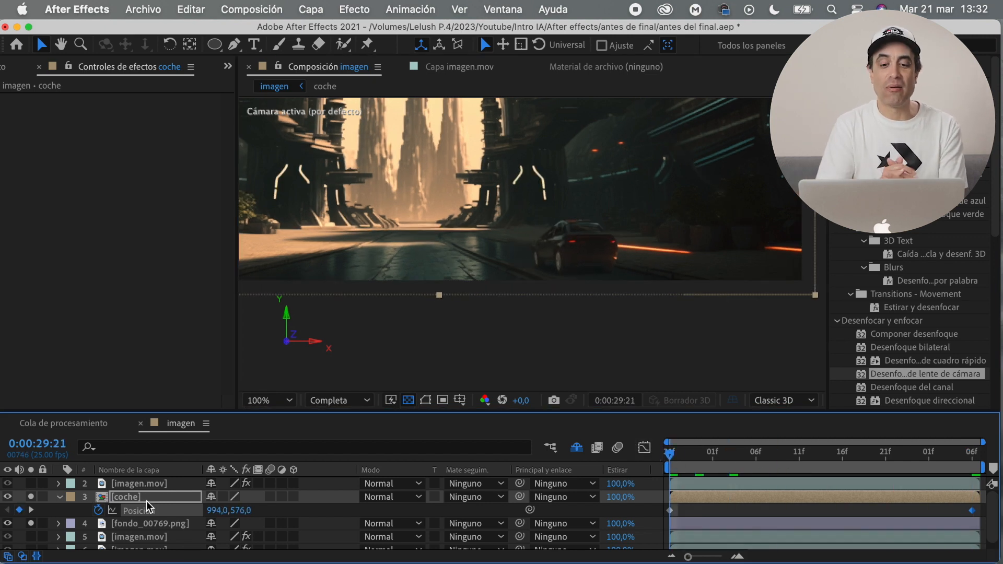
Keyframe coche's Escala from 100% at 0:00:29:21 to 94% at 0:00:31:06
key("s")
left_click_drag(890, 454, 962, 461)
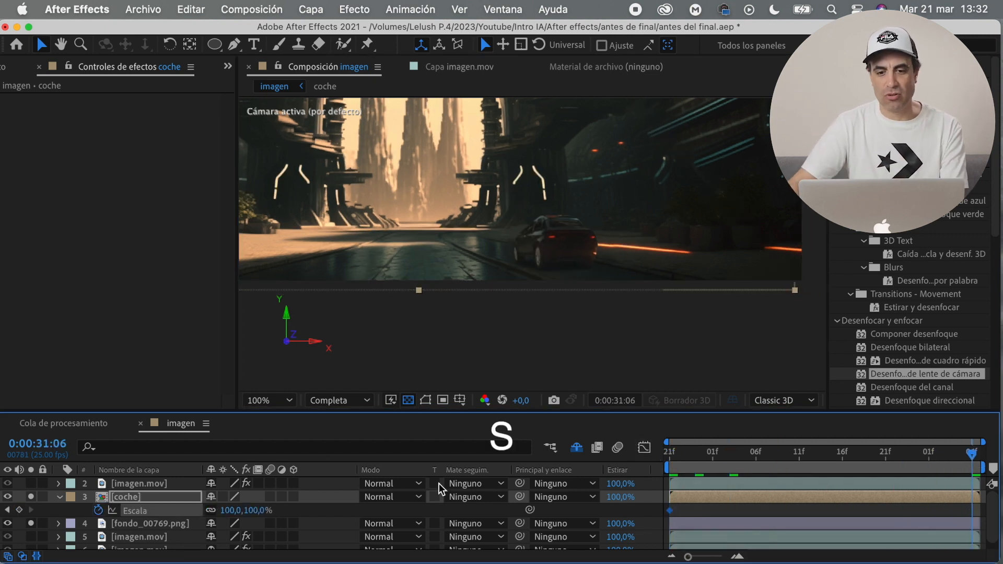
key("shift+p")
left_click_drag(252, 526, 251, 527)
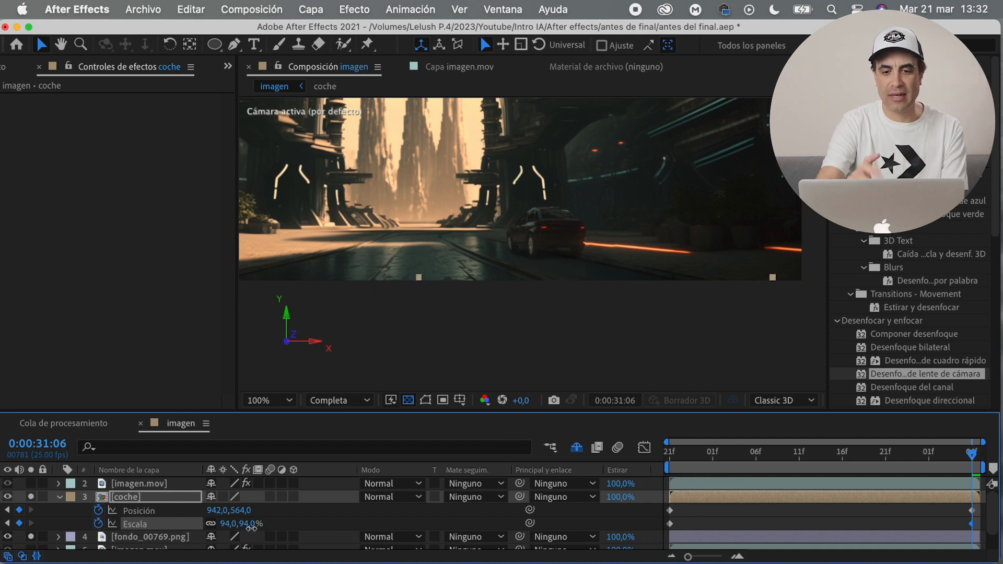
Shift coche's end keyframe at 0:00:31:06 further left along the road, fine-tune its Escala and check the resulting movement
left_click_drag(533, 248, 510, 249)
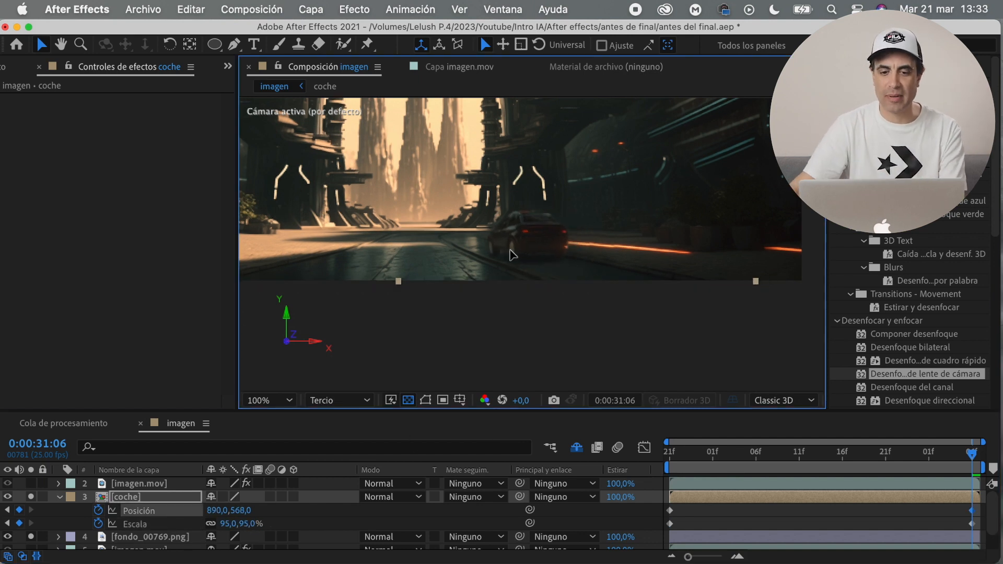
left_click(973, 456)
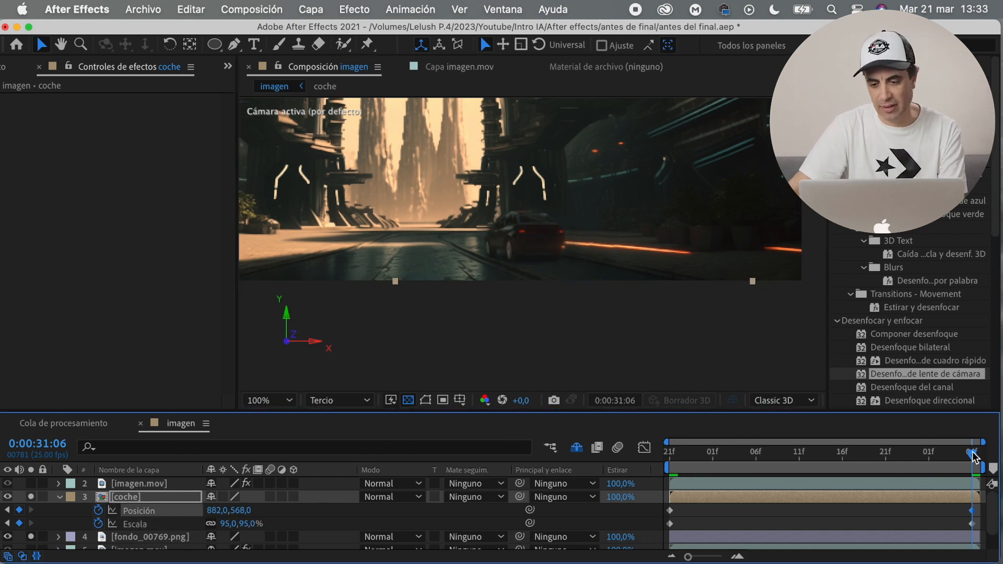
left_click_drag(242, 527, 238, 526)
left_click_drag(517, 237, 518, 246)
mouse_move(971, 454)
left_mouse_down()
mouse_move(782, 466)
mouse_move(972, 457)
left_mouse_up()
left_click_drag(516, 244, 516, 245)
left_click_drag(859, 459, 915, 460)
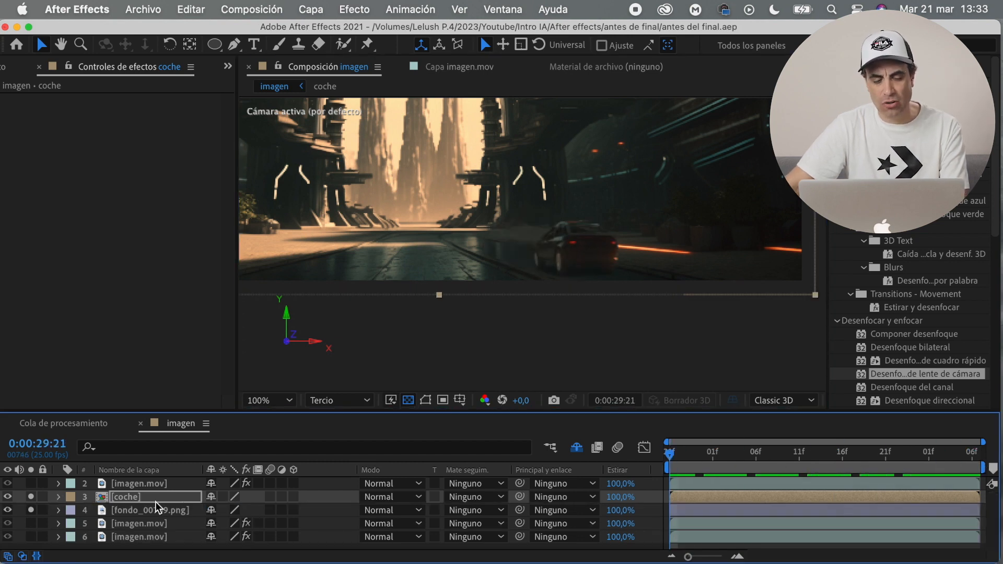
Open the coche composition and create a deep red solid and a dark 1920 × 1080 solid sampled from the bodywork
double_click(155, 500)
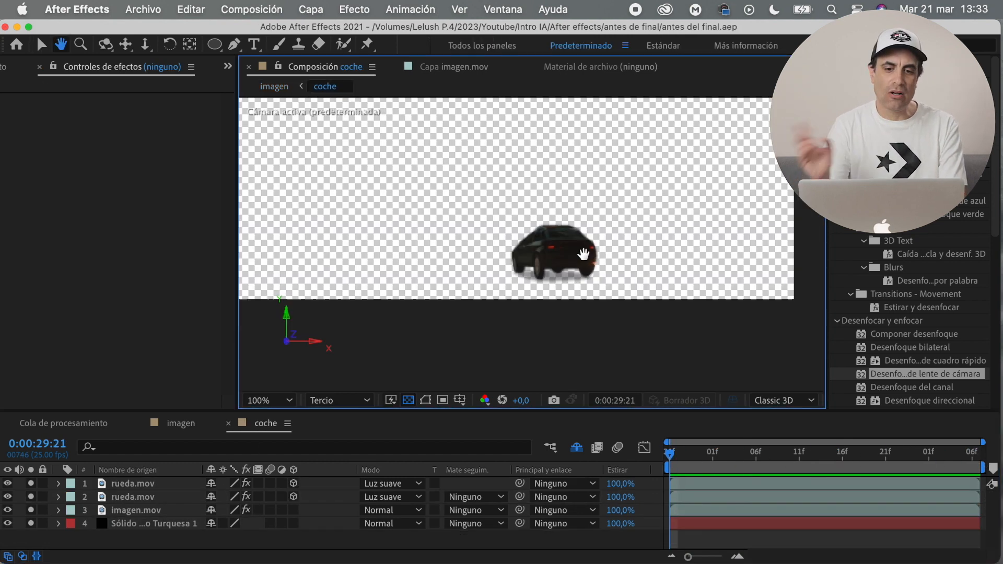
scroll(548, 245, "up", 5)
right_click(134, 546)
left_click(416, 398)
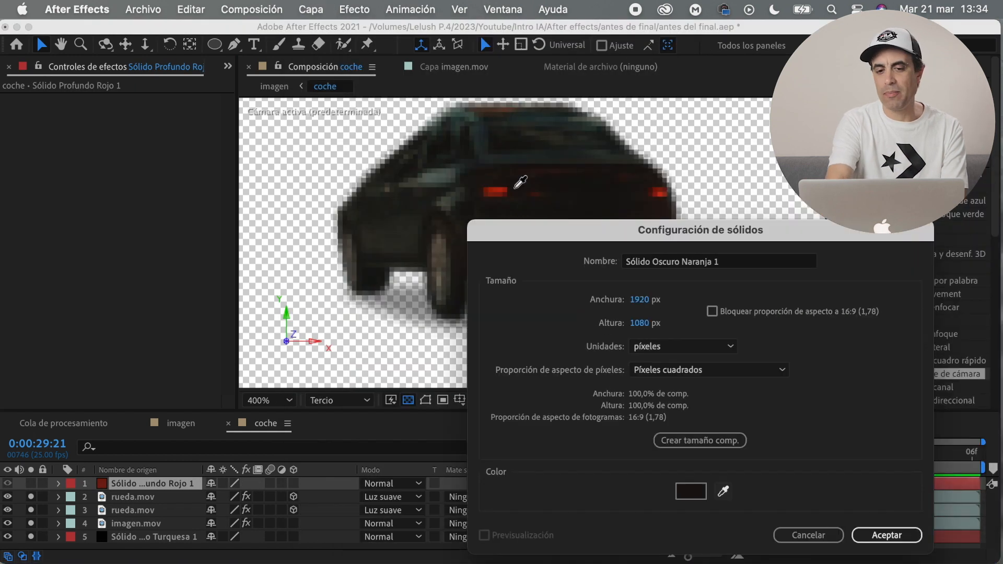
key("Return")
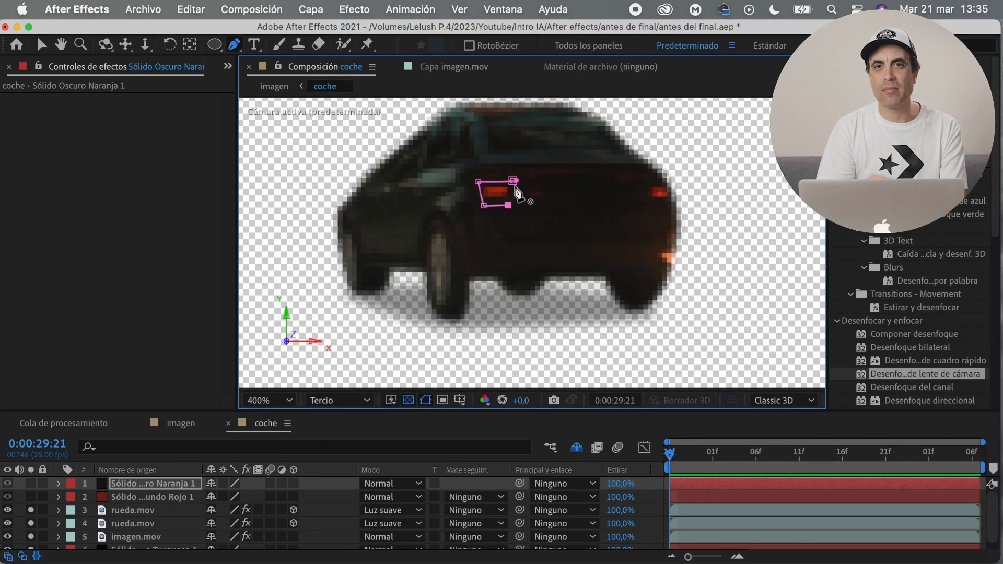
Cover both of the car's taillights with masked copies of the dark solid and place the red solid above them
left_click(514, 182)
left_click(31, 483)
left_click(425, 400)
key("super+d")
key("v")
left_click_drag(127, 512, 131, 479)
left_click_drag(30, 496, 30, 536)
scroll(38, 522, "down", 2)
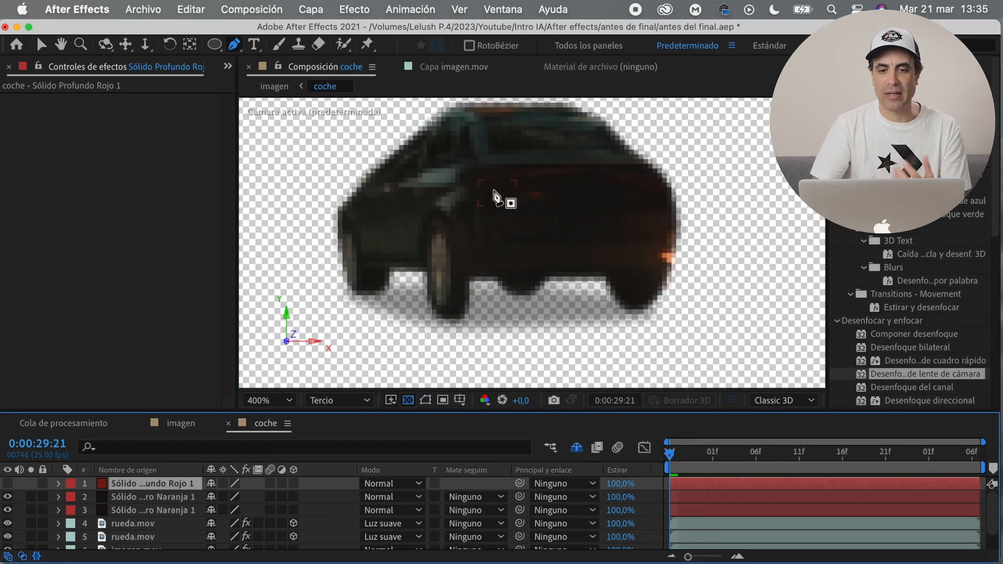
Mask the red solid into small taillight blocks and give its Opacidad the expression wiggle(1,2)
scroll(519, 261, "up", 5)
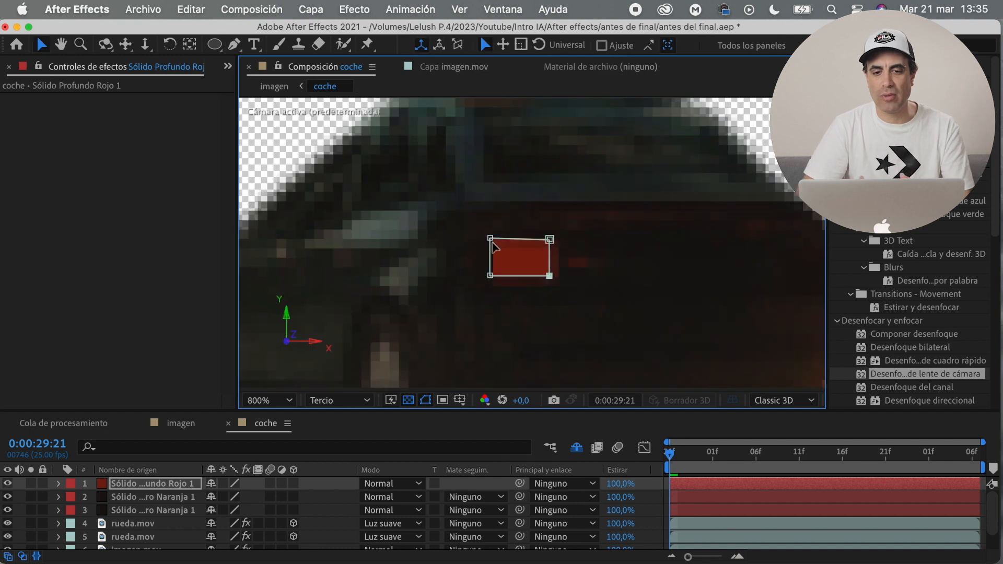
scroll(519, 262, "down", 6)
left_click(60, 484)
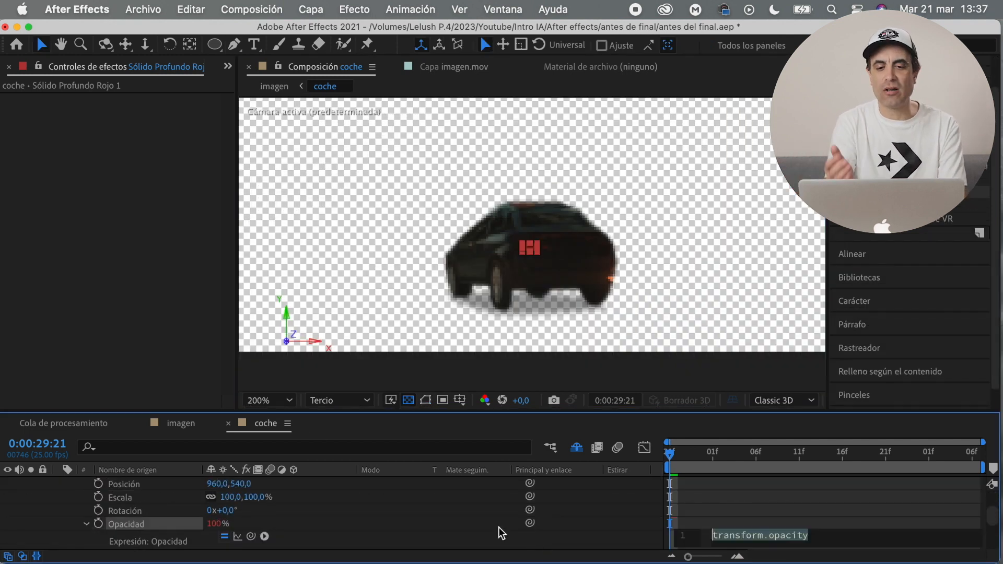
type("wiggle(1,2)")
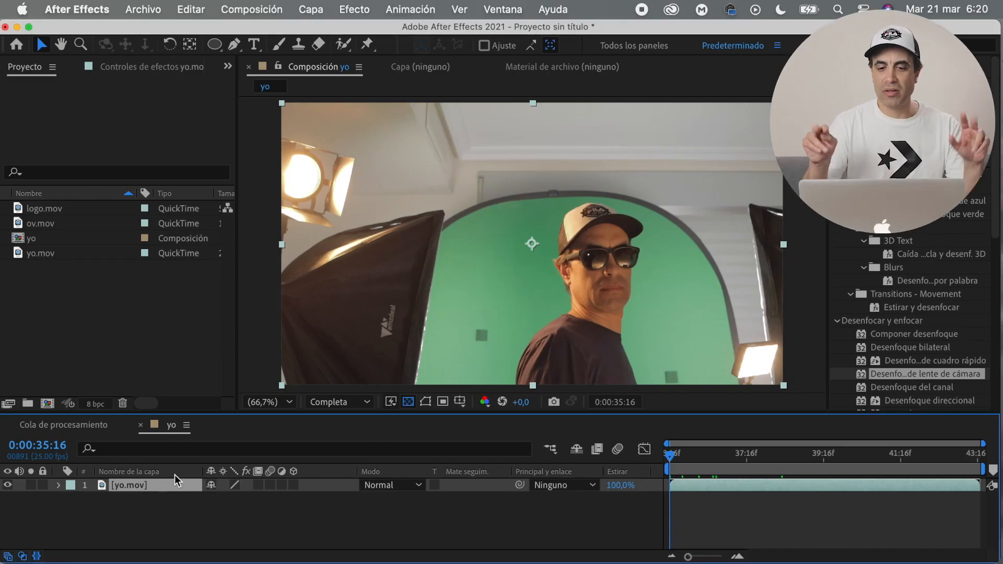
In the yo composition, duplicate the yo.mov layer and hide the upper copy
left_click(129, 502)
left_click(137, 487)
key("super+d")
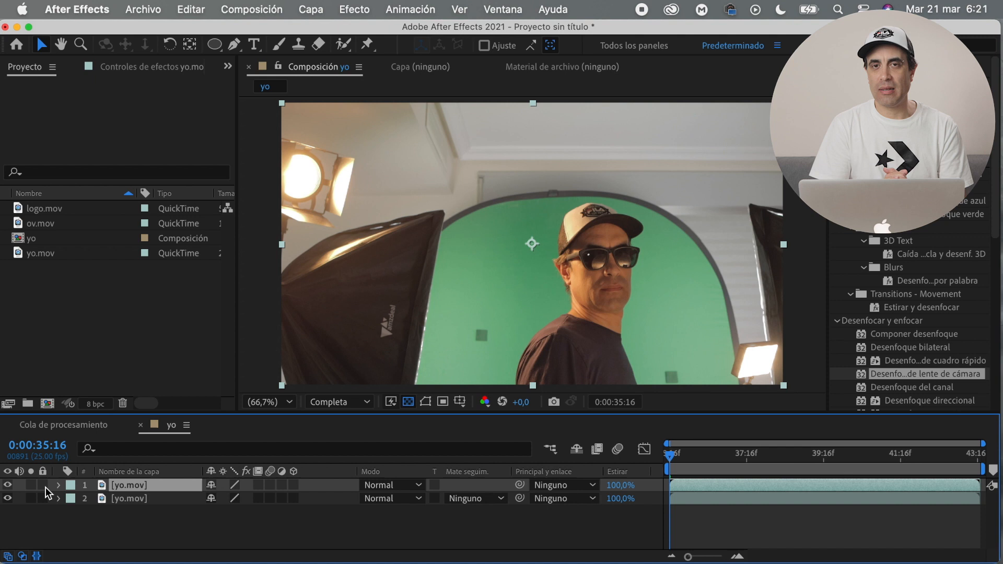
left_click(8, 485)
Apply Mocha AE tracking to the visible yo.mov layer and launch the Mocha plugin on it
left_click(150, 500)
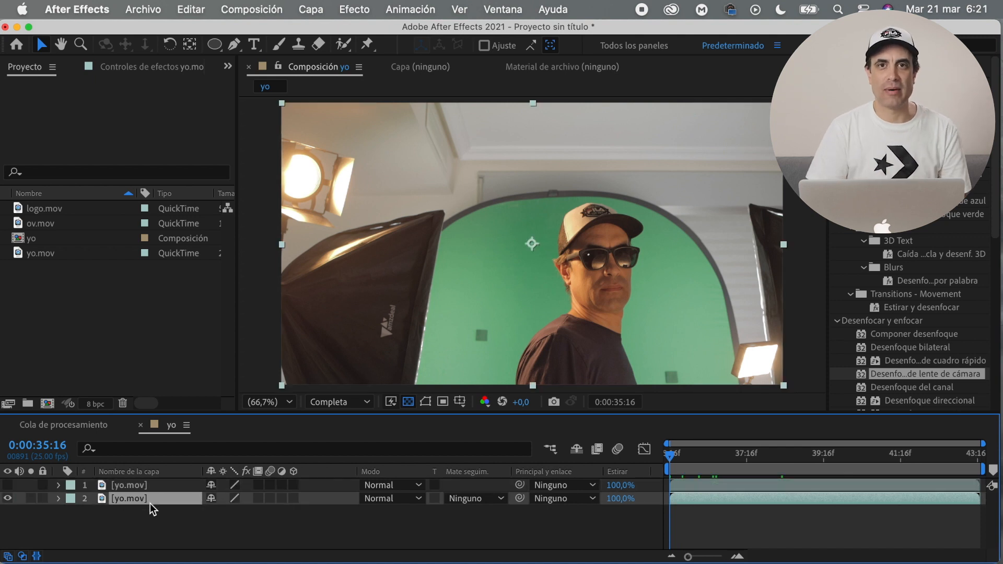
left_click(417, 10)
left_click(431, 158)
left_click(96, 142)
left_click(133, 74)
left_click_drag(278, 152, 277, 110)
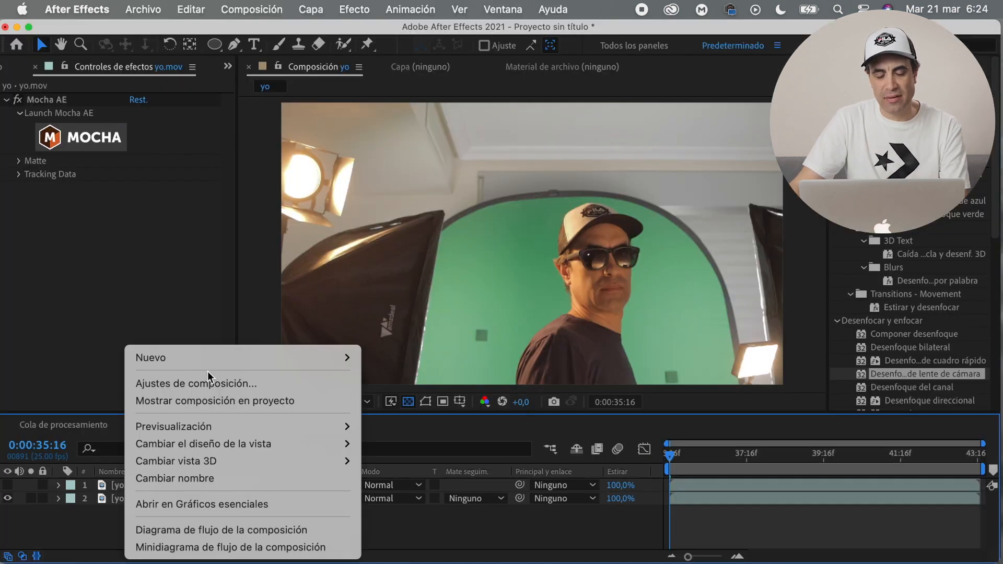
Add a null object to the composition and open the Mocha AE Tracking Data of the lower yo.mov layer
left_click(19, 180)
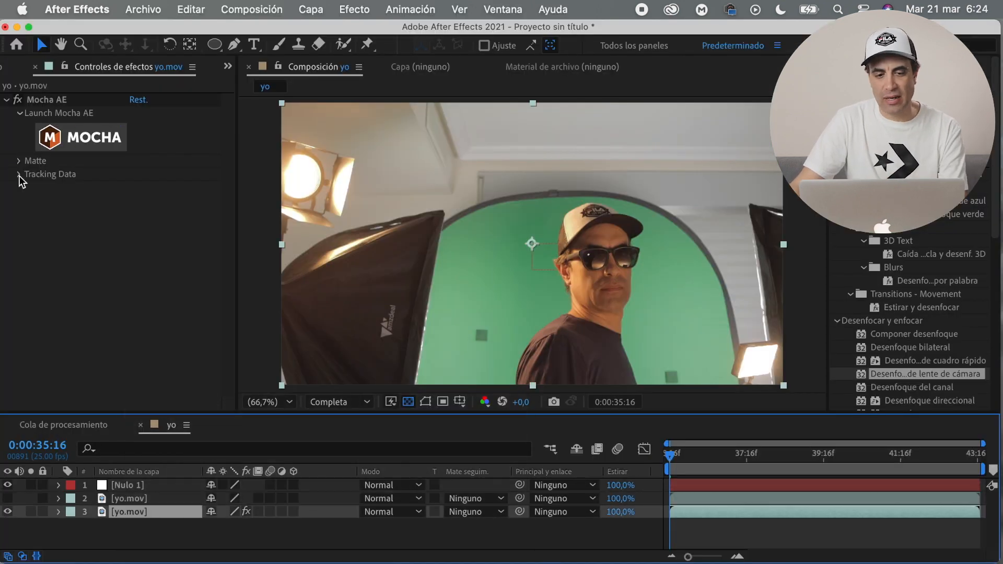
left_click(19, 175)
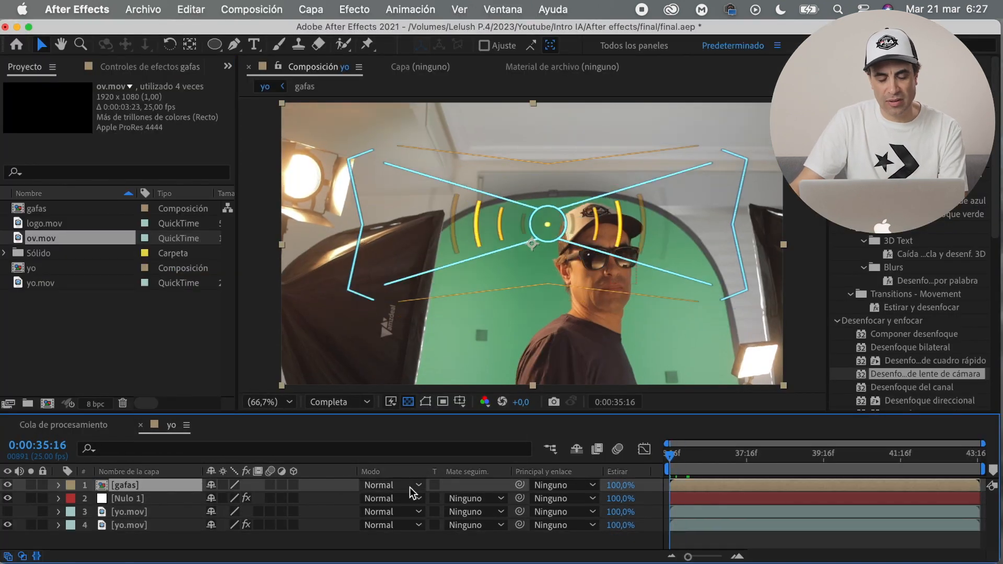
Set the gafas layer's blending mode to Pantalla and scale it down to about 24% over the sunglasses
left_click(389, 485)
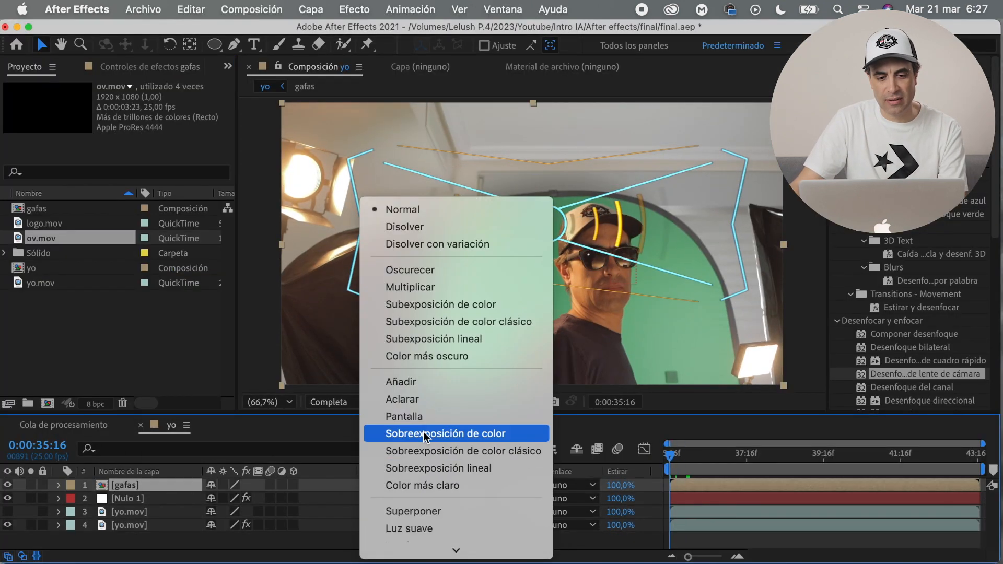
left_click(403, 416)
key("s")
mouse_move(242, 504)
left_mouse_down()
mouse_move(224, 506)
mouse_move(233, 510)
left_mouse_up()
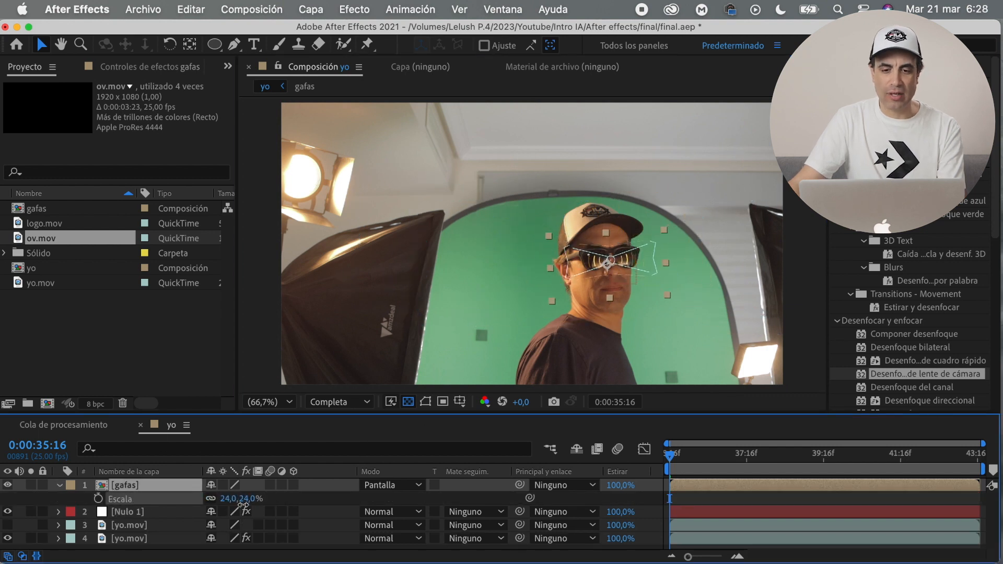
Parent the gafas layer to Nulo 1 and play back how it follows the head
left_click_drag(521, 489, 168, 511)
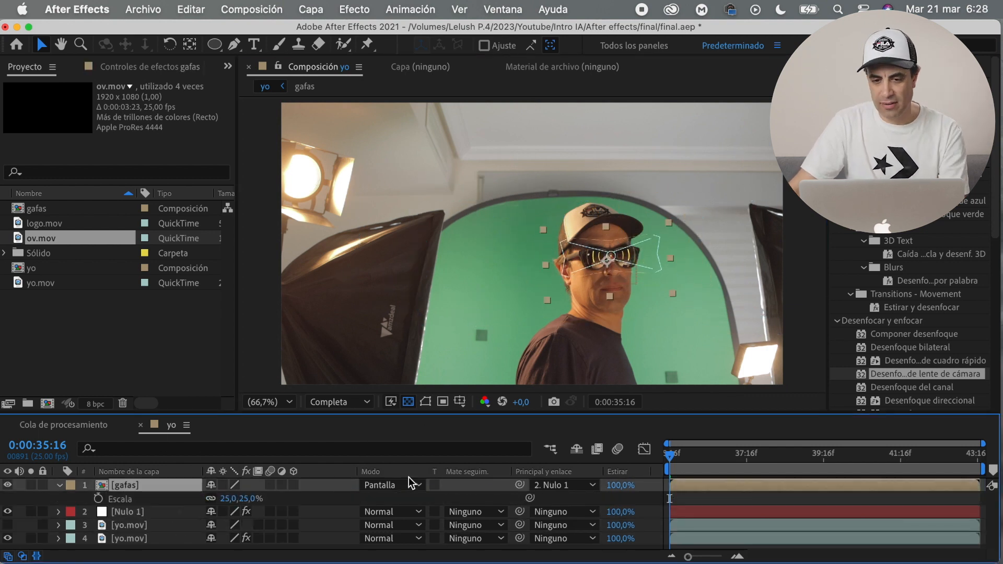
key("space")
Apply Desenfoque de lente de cámara to gafas and keyframe its Radio de desenfoque at 0,0 at 0:00:39:01
left_click(173, 525)
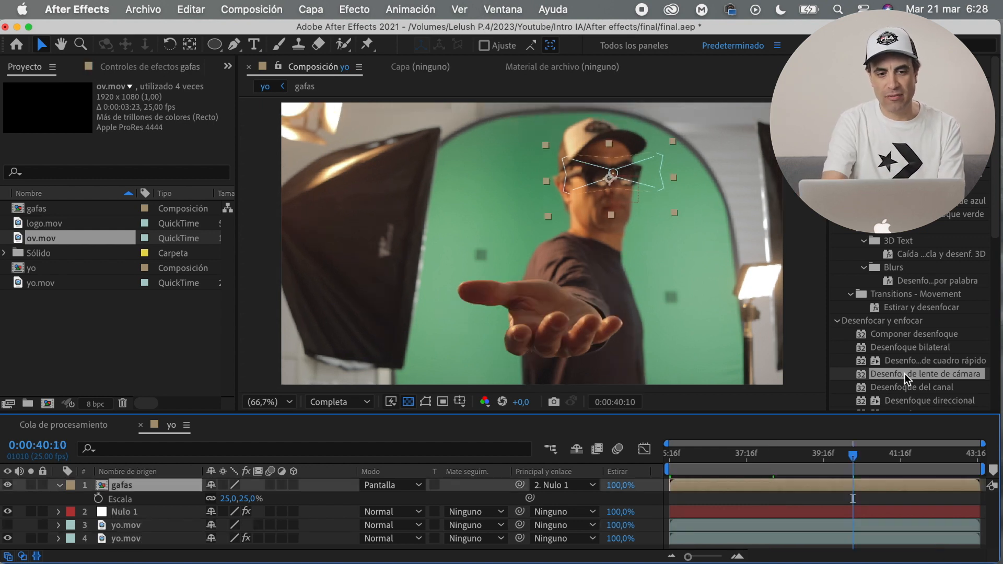
double_click(904, 374)
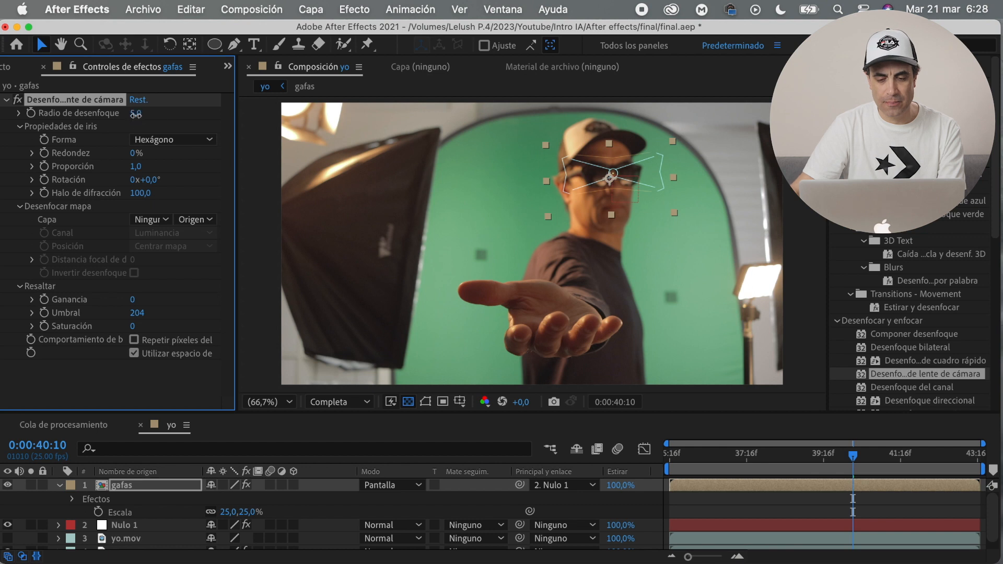
left_click(804, 466)
left_click_drag(804, 464, 800, 463)
left_click(59, 485)
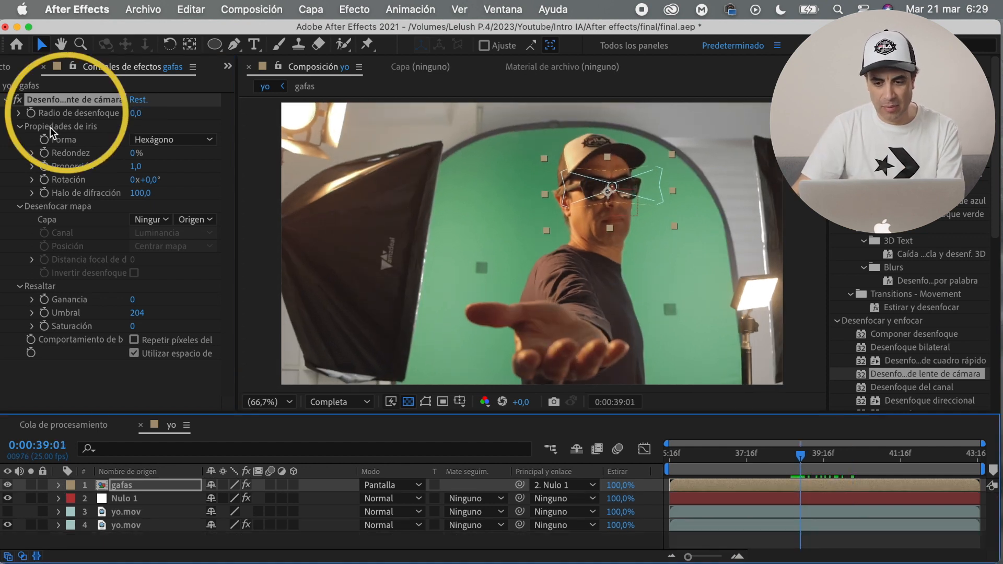
Add a second keyframe a few frames further on with Radio de desenfoque at 23,0 and preview the blur
left_click_drag(801, 458, 818, 459)
left_click(137, 115)
type("23")
key("Return")
key("u")
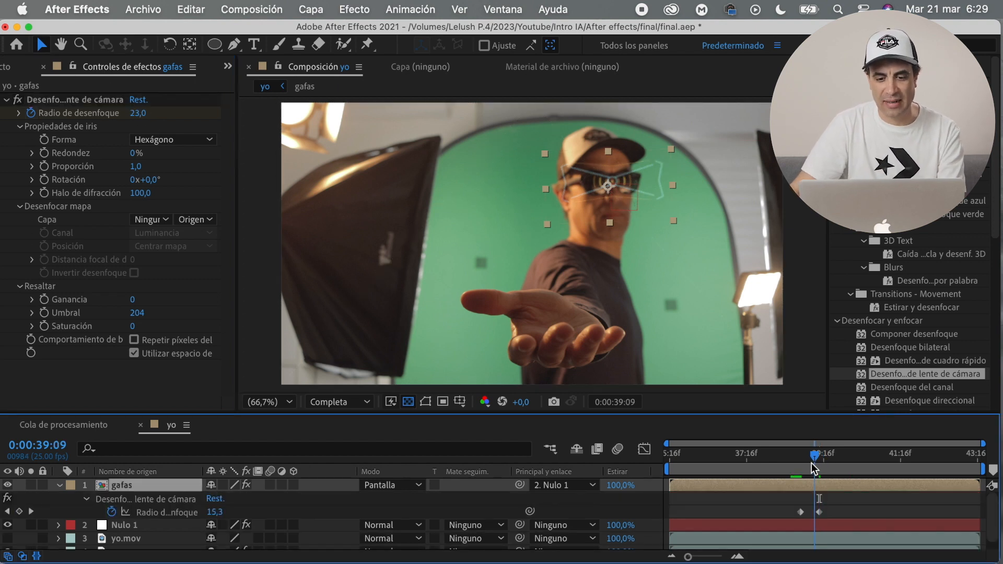
key("space")
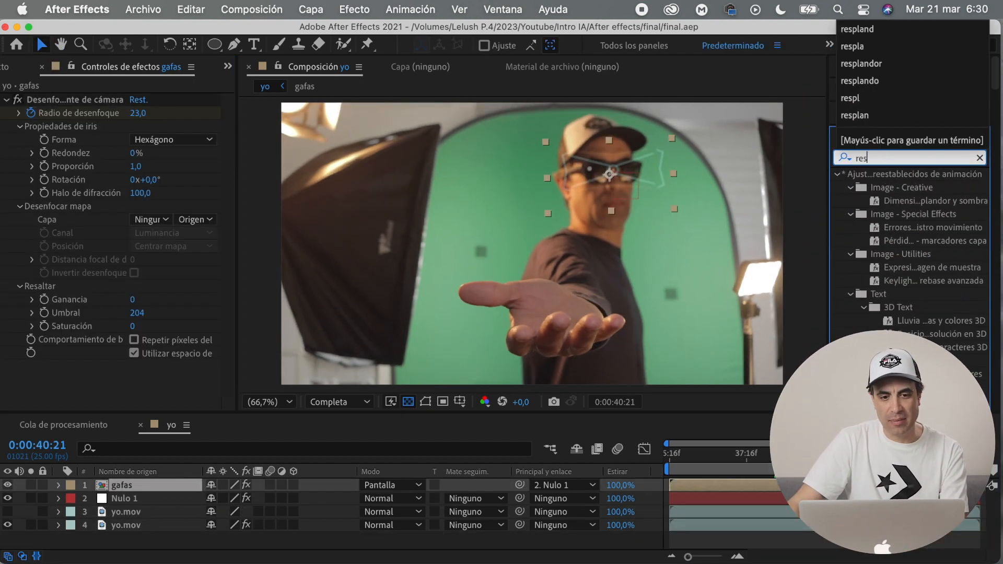
Find the Resplandor effect and apply it twice to gafas, with the second one's glow intensity at 2,1
type("pl")
double_click(906, 228)
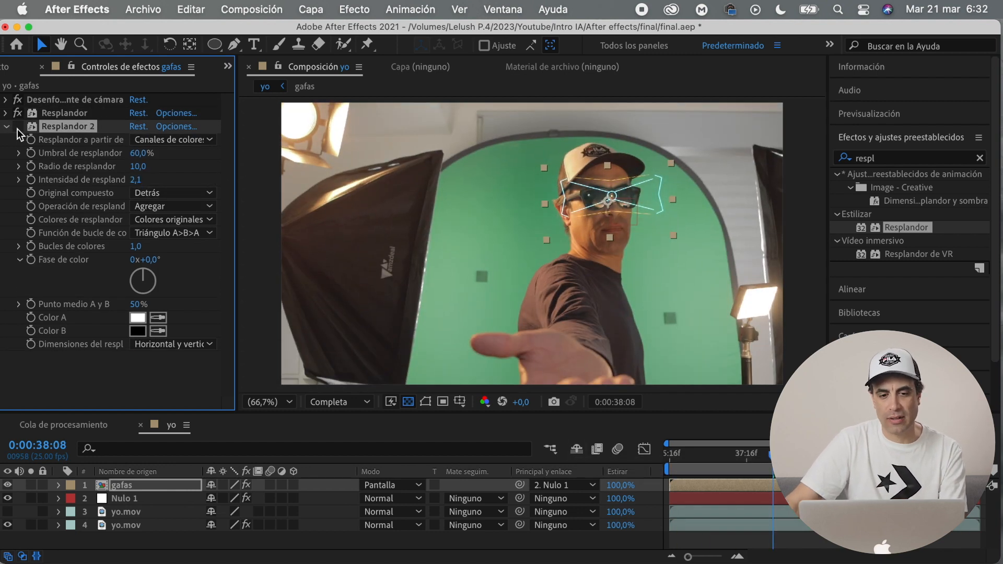
left_click(7, 126)
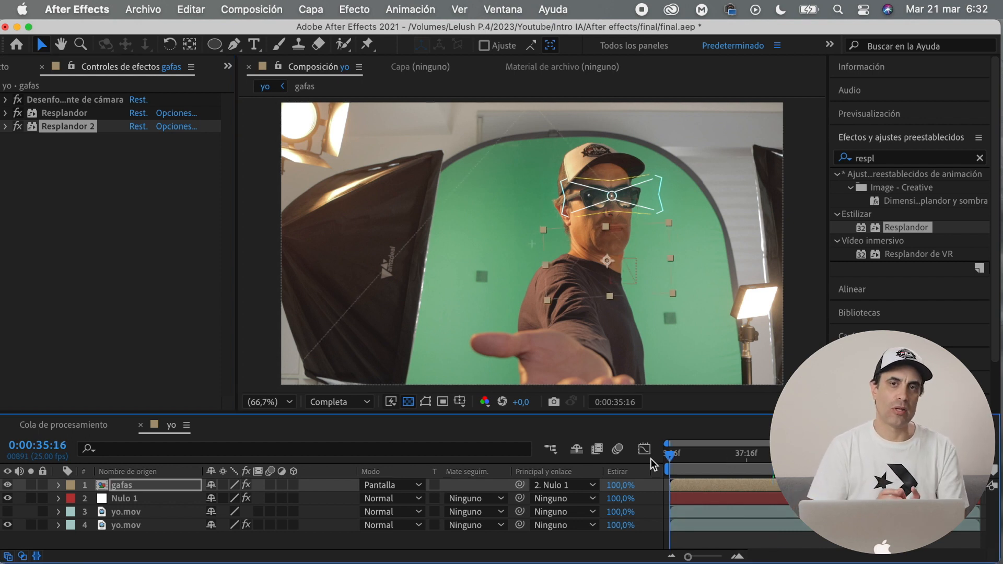
Add a second Mocha AE effect to the lower yo.mov layer and launch the Mocha plugin from it
left_click(137, 525)
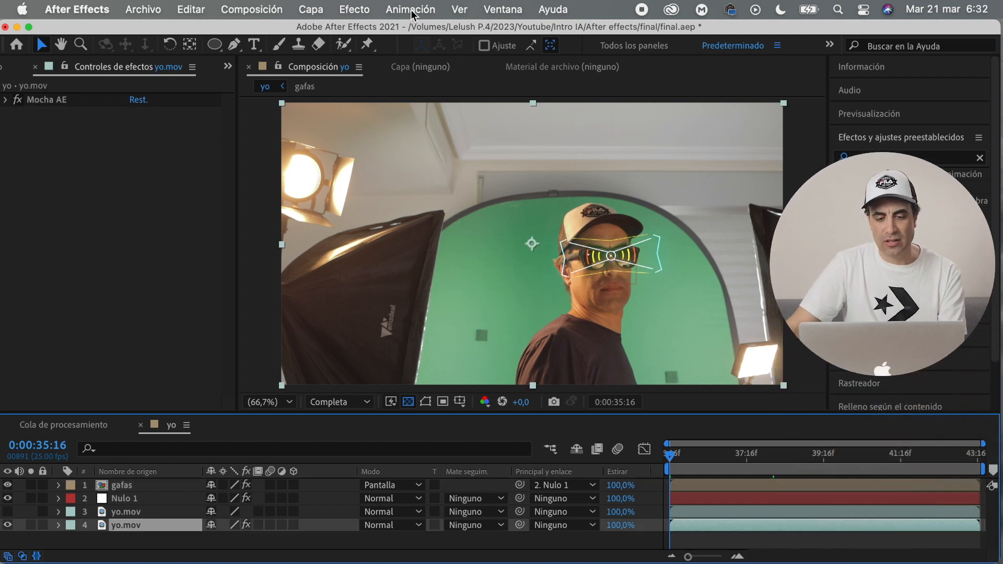
left_click(410, 9)
left_click(437, 158)
left_click(81, 150)
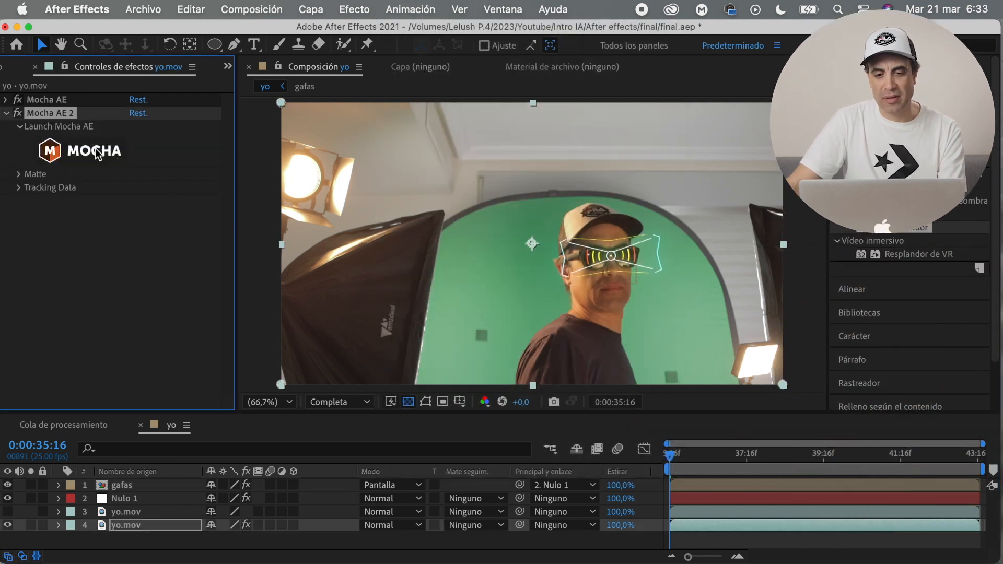
Draw a closed four-point X-Spline around the left tracking marker on the green screen
left_click(158, 76)
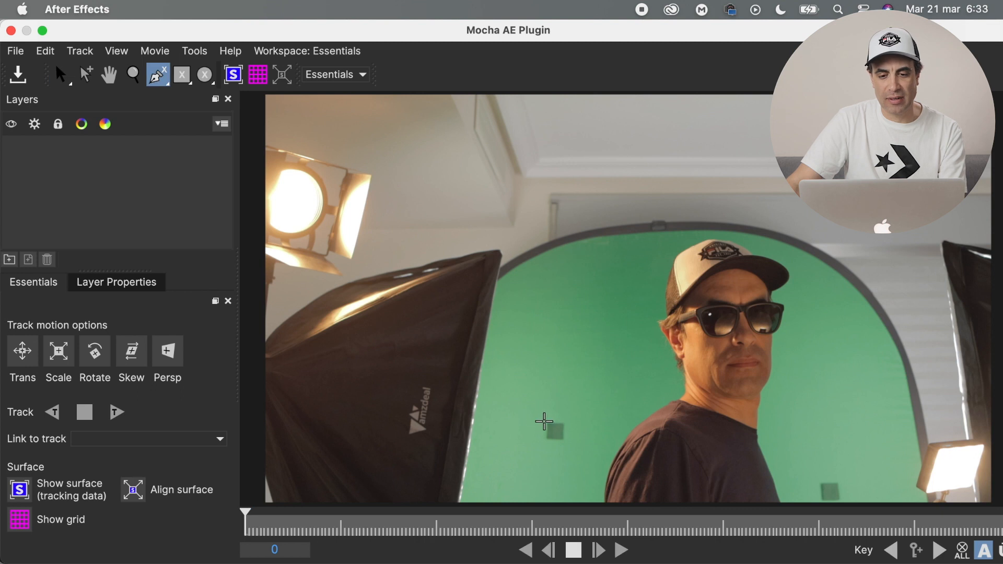
left_click(547, 422)
left_click(568, 421)
right_click(567, 421)
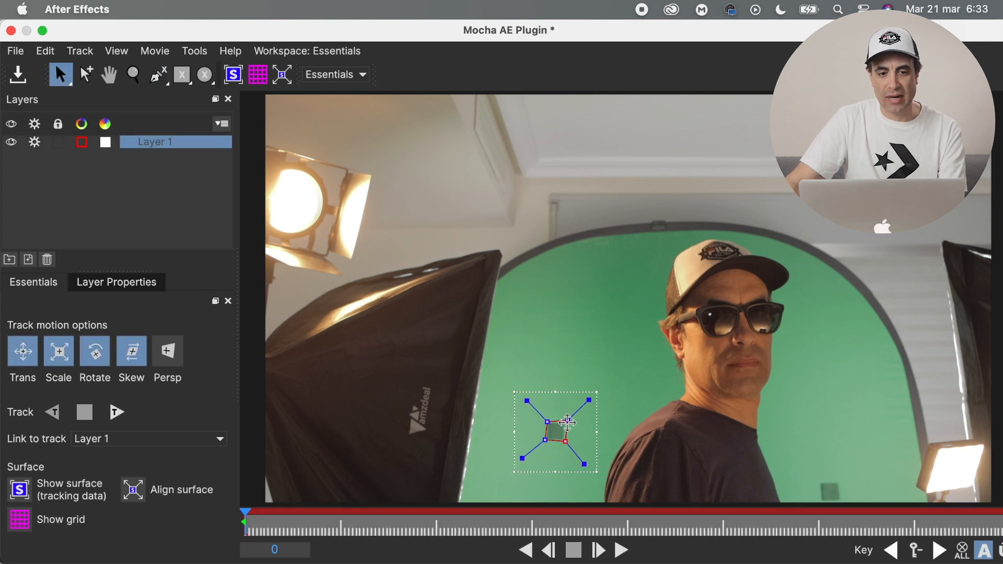
Add another X-Spline to the same layer around the right tracking marker on the green screen
left_click_drag(158, 76, 158, 123)
left_click(820, 482)
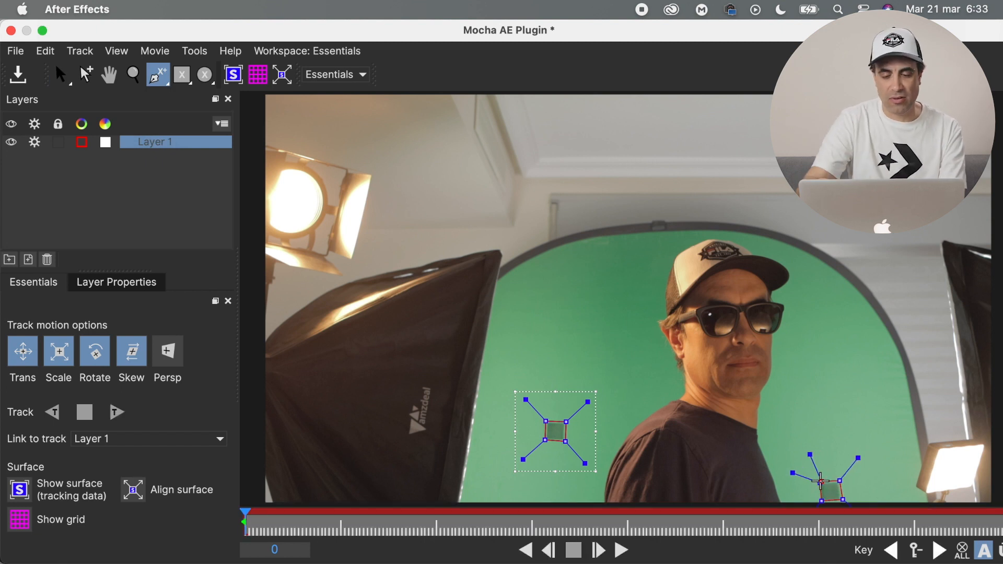
right_click(835, 494)
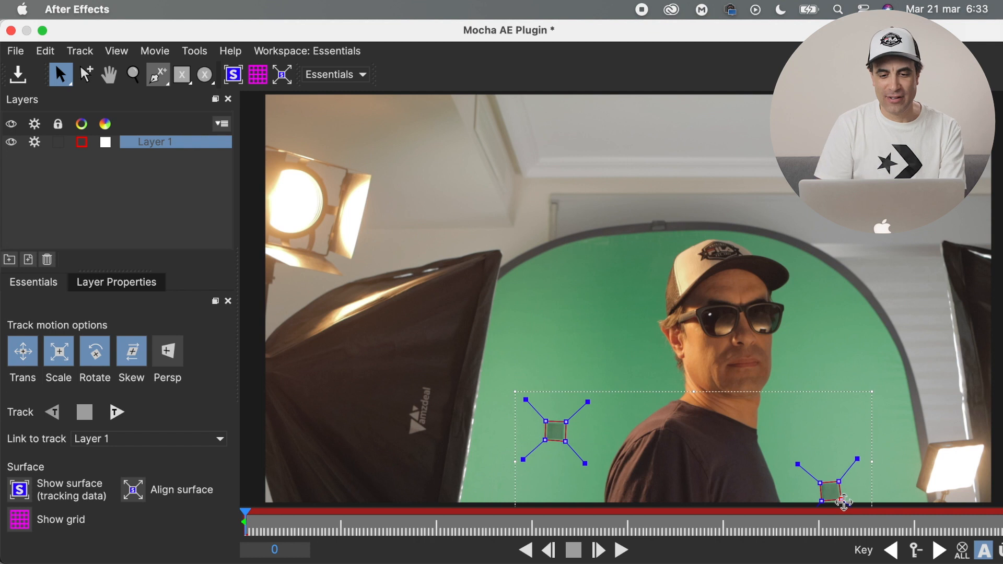
Track both marker splines forward through the clip and rename the layer as fondo track
left_click(120, 415)
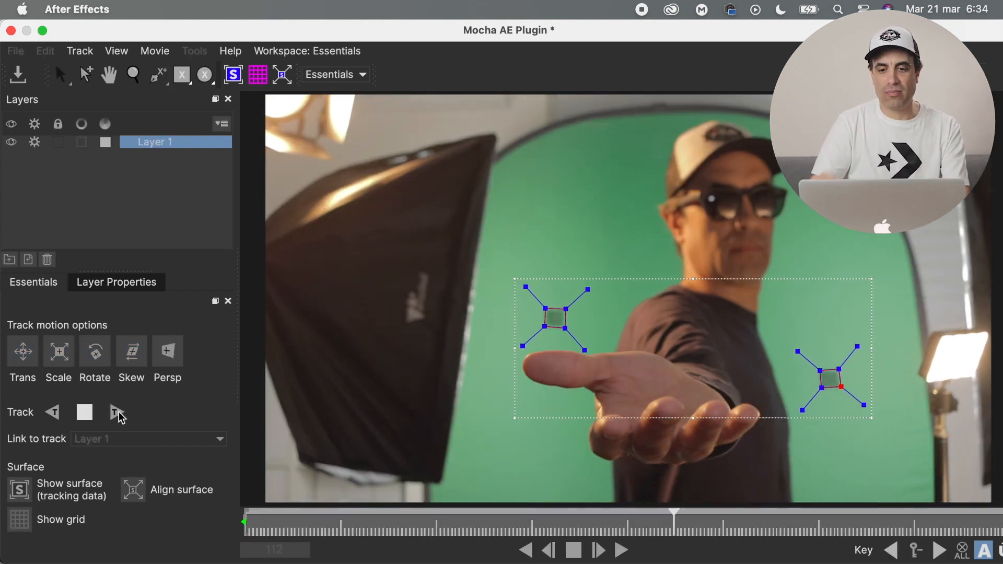
double_click(168, 150)
type("fondo track")
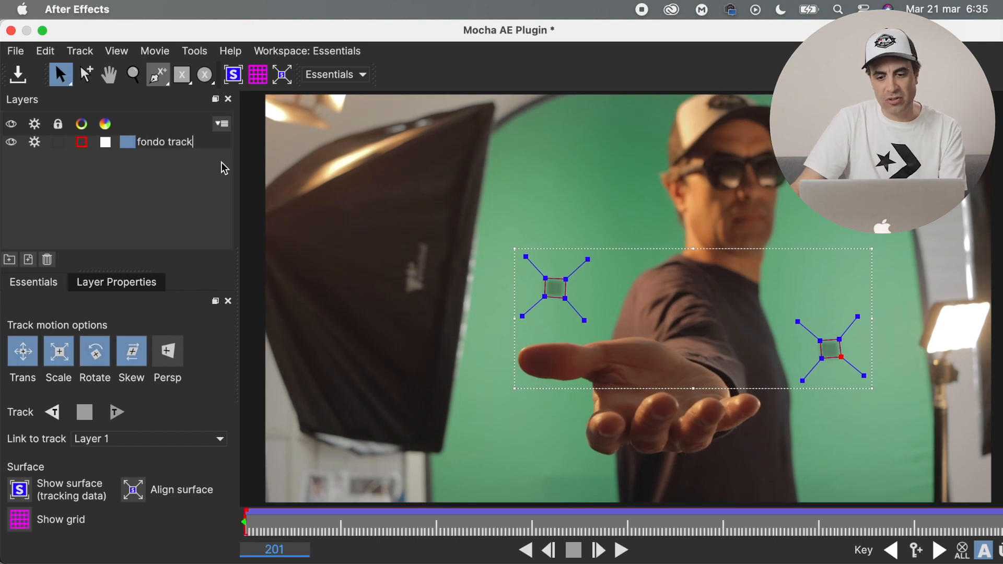
key("Return")
Save the Mocha project and close the plugin to return to After Effects
left_click(17, 74)
left_click(10, 30)
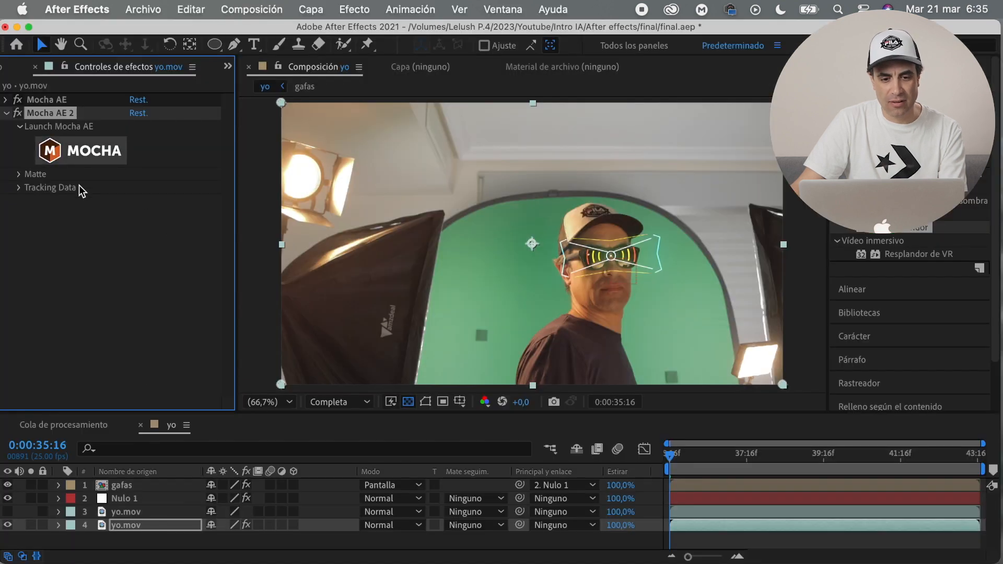
Add a null object to the yo composition for the background tracking data
right_click(127, 528)
mouse_move(280, 357)
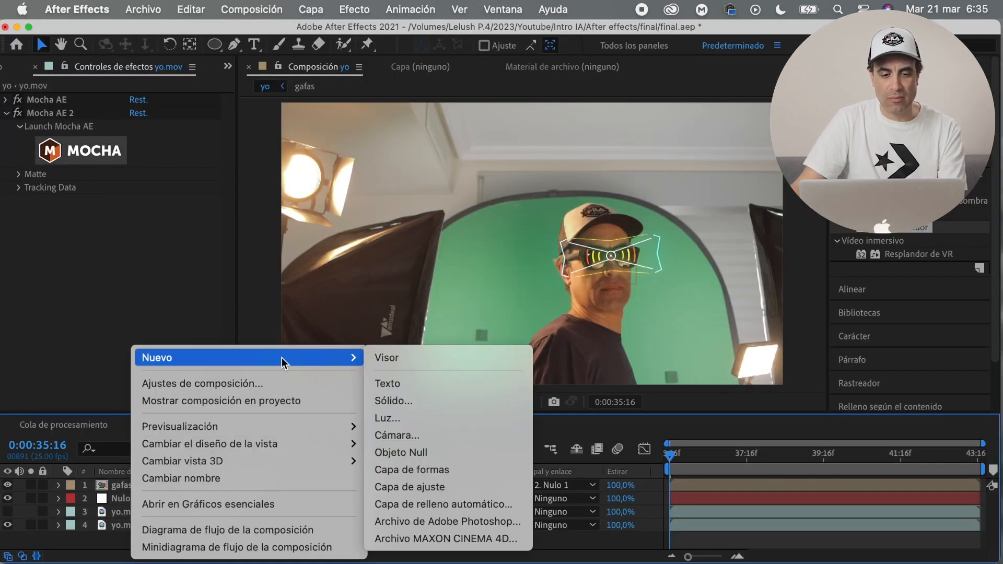
left_click(424, 450)
Generate tracking data for fondo track from the second Mocha effect on the visible yo.mov layer and apply it to Nulo 2
left_click(127, 538)
left_click(21, 187)
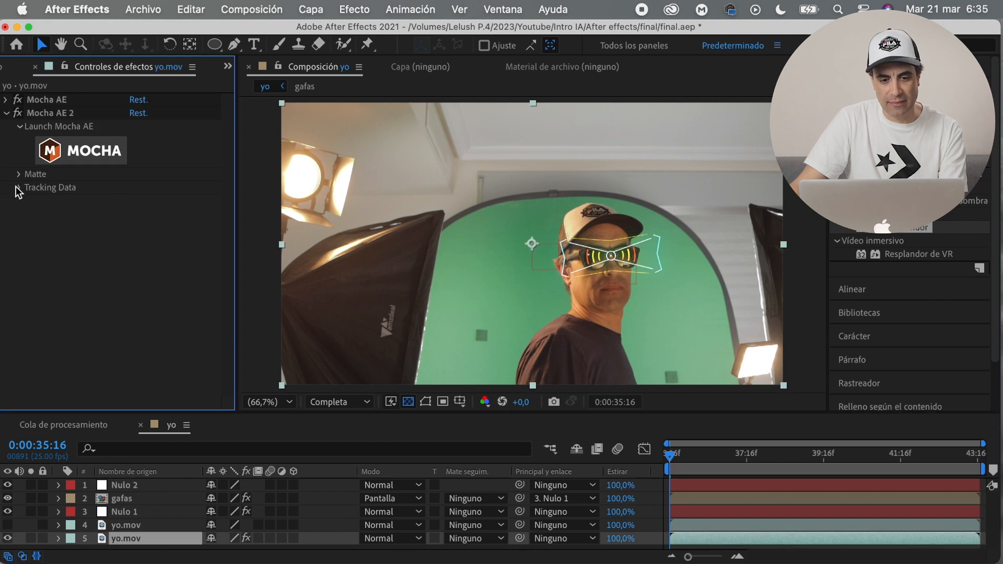
left_click(172, 201)
left_click(529, 313)
left_click(172, 365)
left_click(198, 399)
left_click(157, 379)
left_click(173, 422)
left_click(173, 392)
Import the futuristic city image 9.png and place it beneath the yo.mov layers in the composition
left_click(6, 113)
left_click(227, 66)
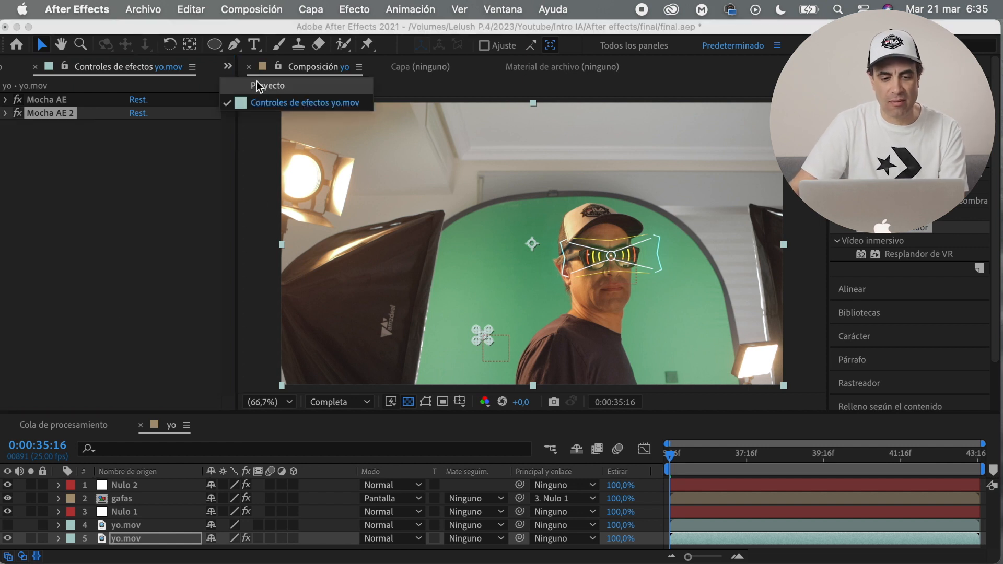
left_click(258, 85)
double_click(123, 309)
left_click(529, 117)
left_click(778, 510)
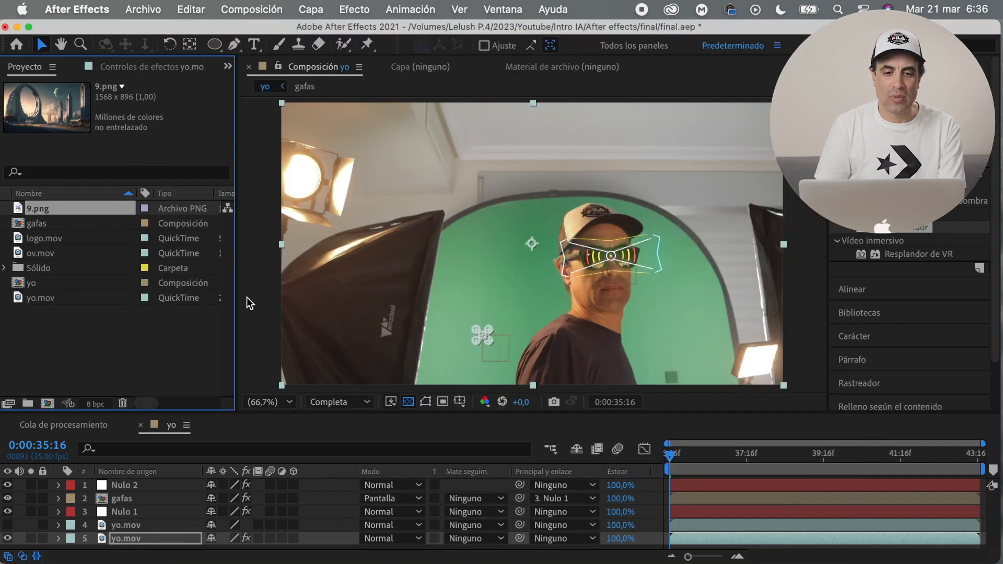
left_click_drag(46, 207, 136, 554)
Draw a closed Pen mask around the man on the visible yo.mov layer, extending it below the frame
left_click(157, 528)
key("g")
scroll(636, 318, "down", 2)
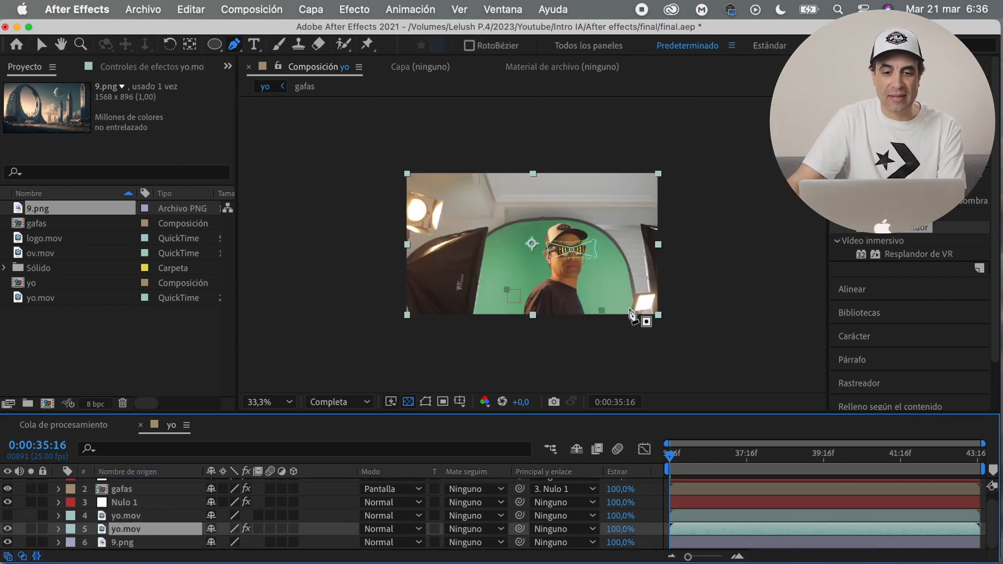
left_click(624, 321)
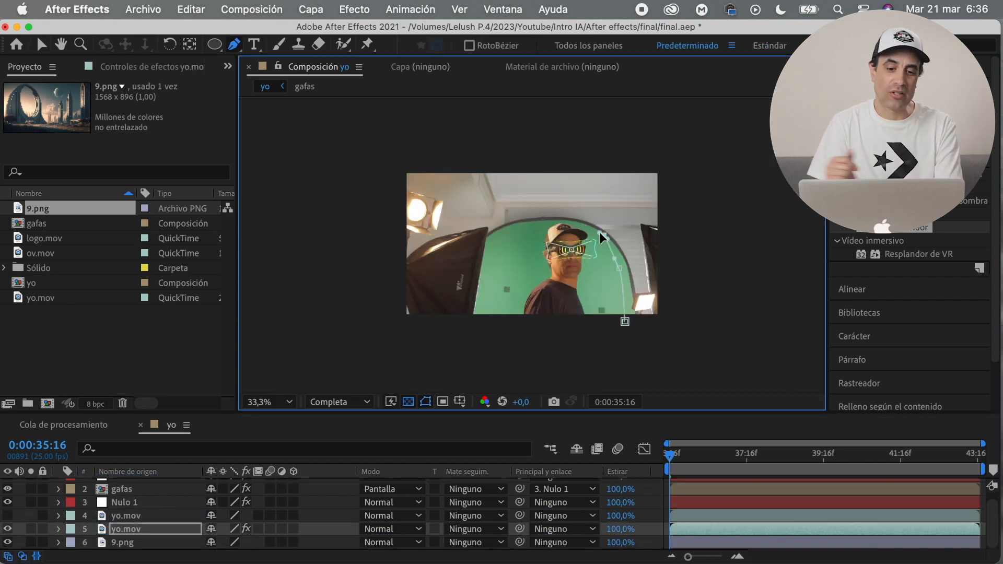
left_click(585, 314)
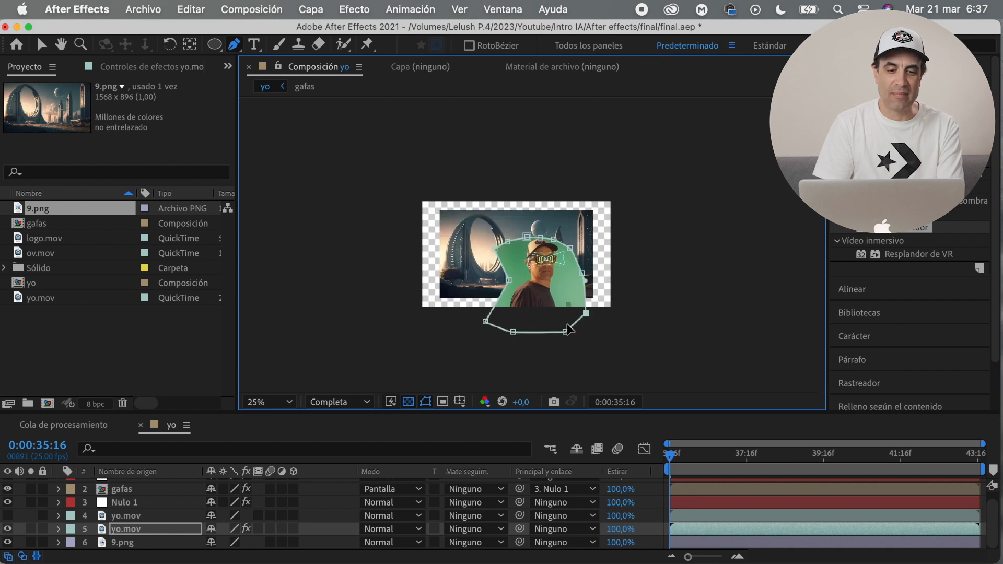
scroll(568, 329, "up", 2)
key("v")
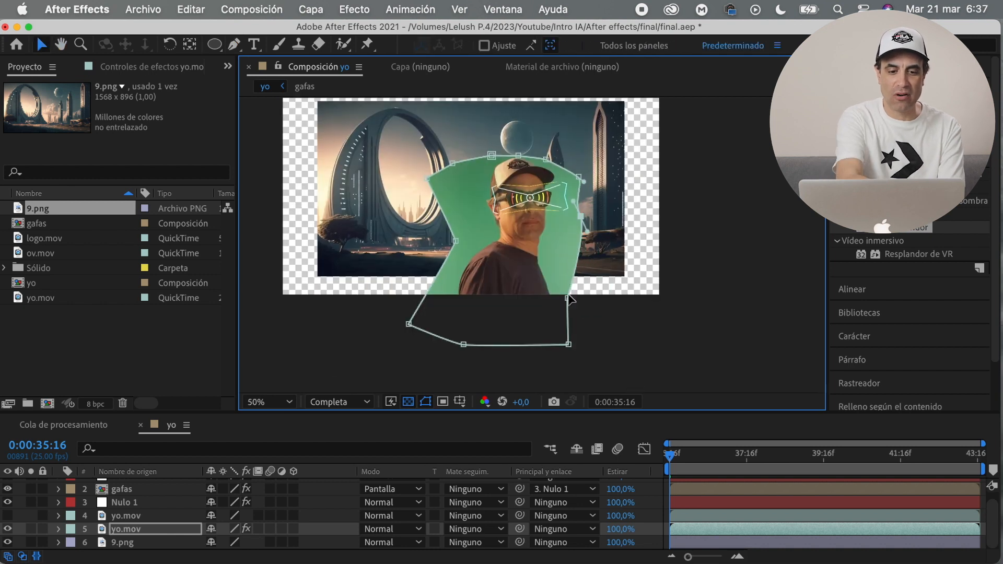
Set the mode of Máscara 1 to ninguno and expose its properties
left_click(59, 528)
left_click(75, 516)
left_click(225, 529)
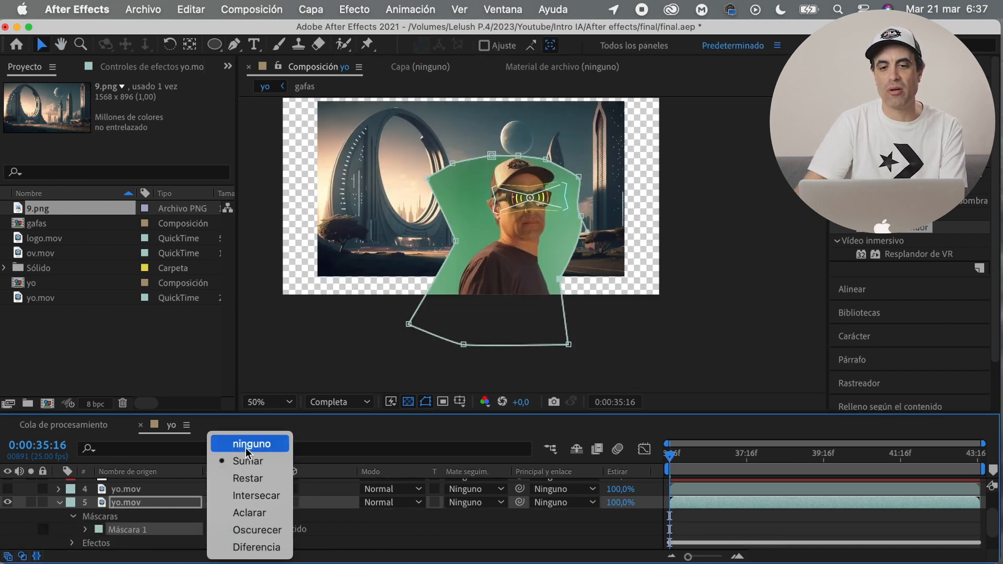
left_click(242, 443)
left_click(87, 529)
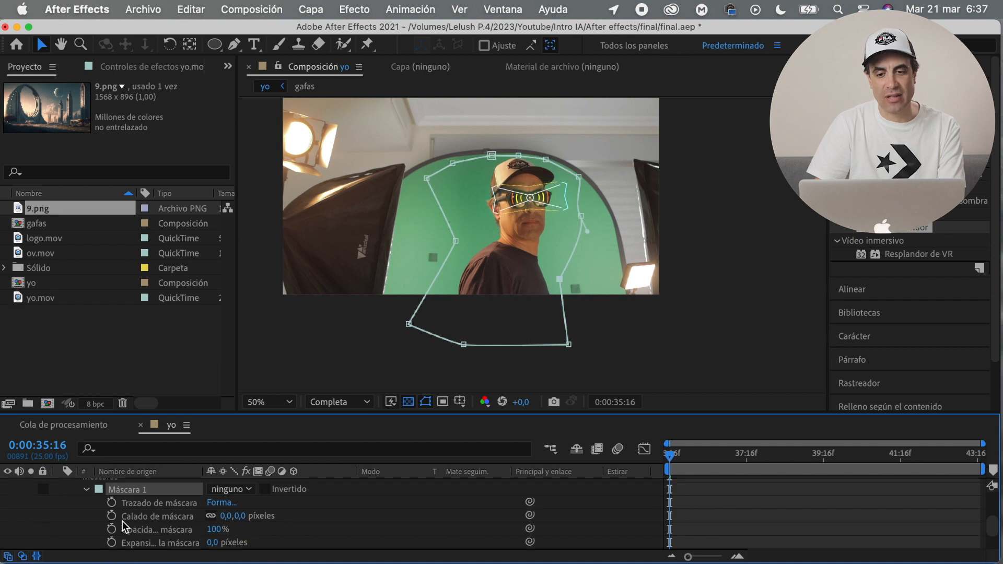
Keyframe the path of Máscara 1 through the clip so it follows the man and his outstretched hand until 0:00:43:17
left_click(111, 502)
left_click_drag(669, 454, 688, 459)
scroll(544, 251, "up", 3)
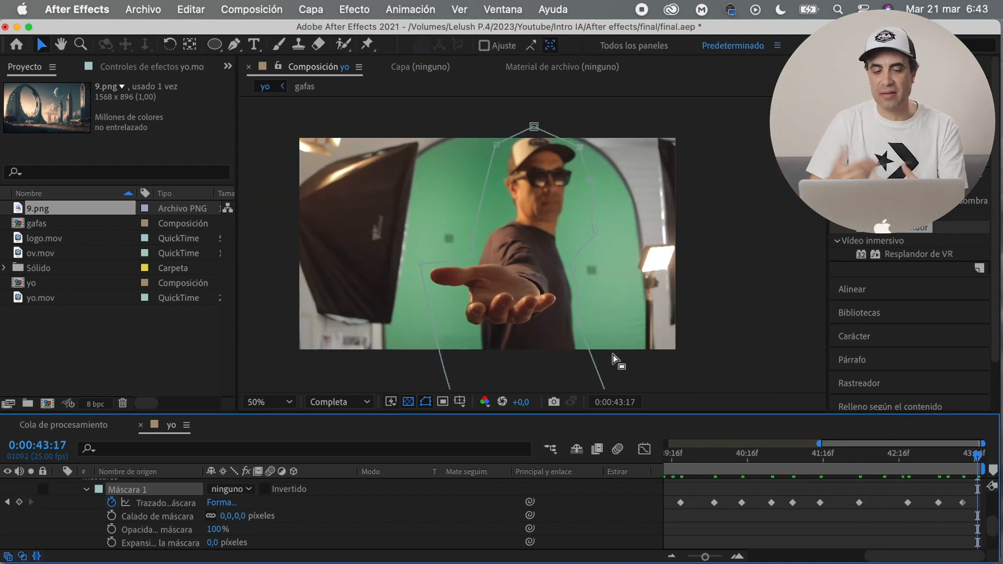
Set the mode of Máscara 1 to Sumar and collapse the yo.mov layer's properties
left_click(245, 491)
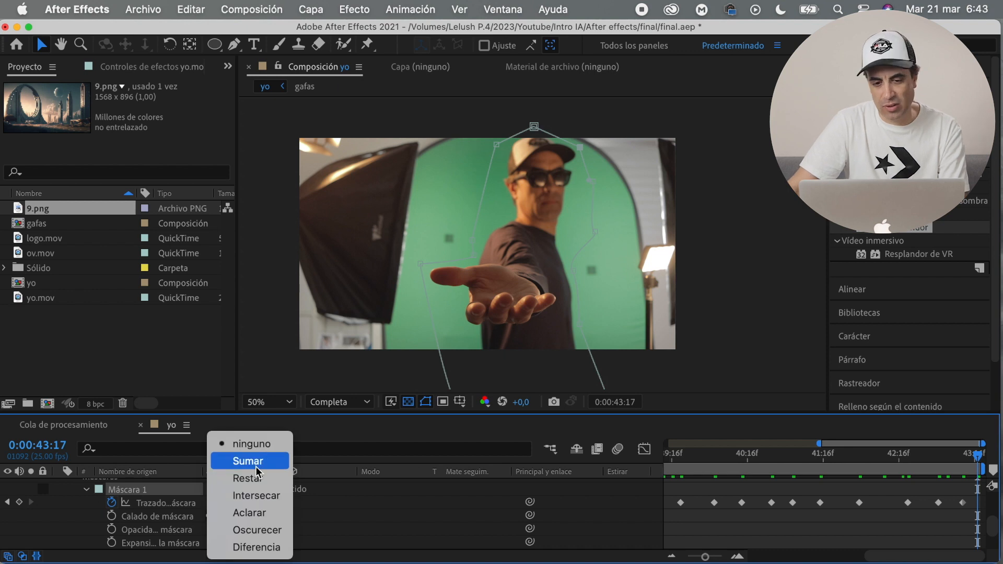
left_click(256, 466)
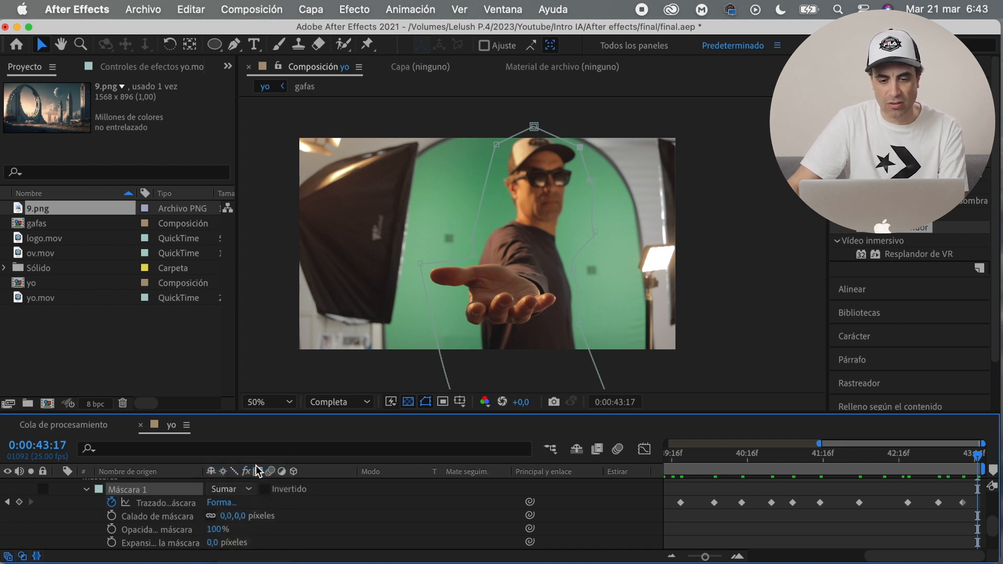
scroll(135, 507, "up", 5)
left_click(58, 516)
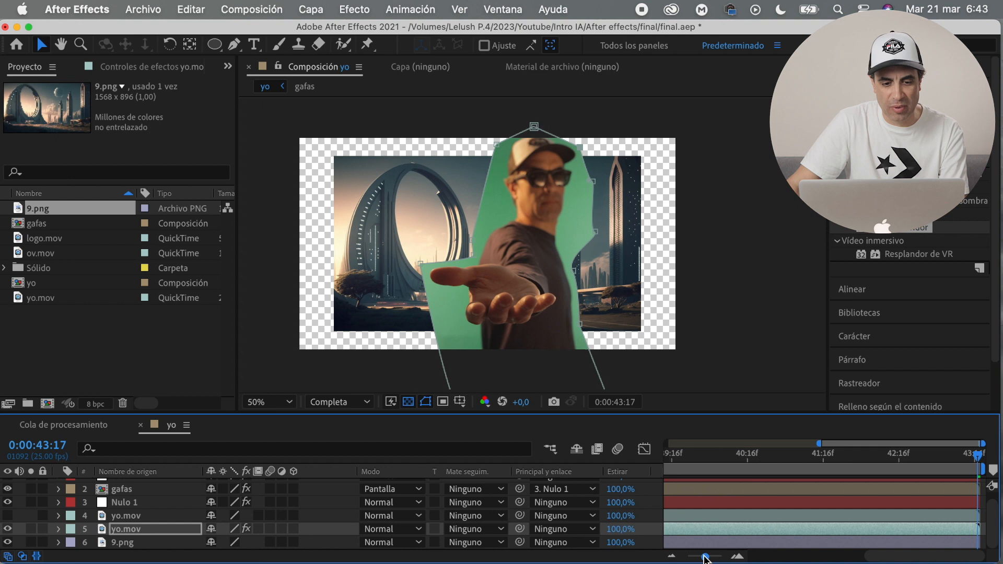
Key out the green on the masked yo.mov with Keylight, Key Cleaner and Advanced Spill Suppressor, using Clip Black 21 and Clip White 79
left_click_drag(705, 557, 685, 556)
left_click_drag(676, 456, 653, 463)
key("space")
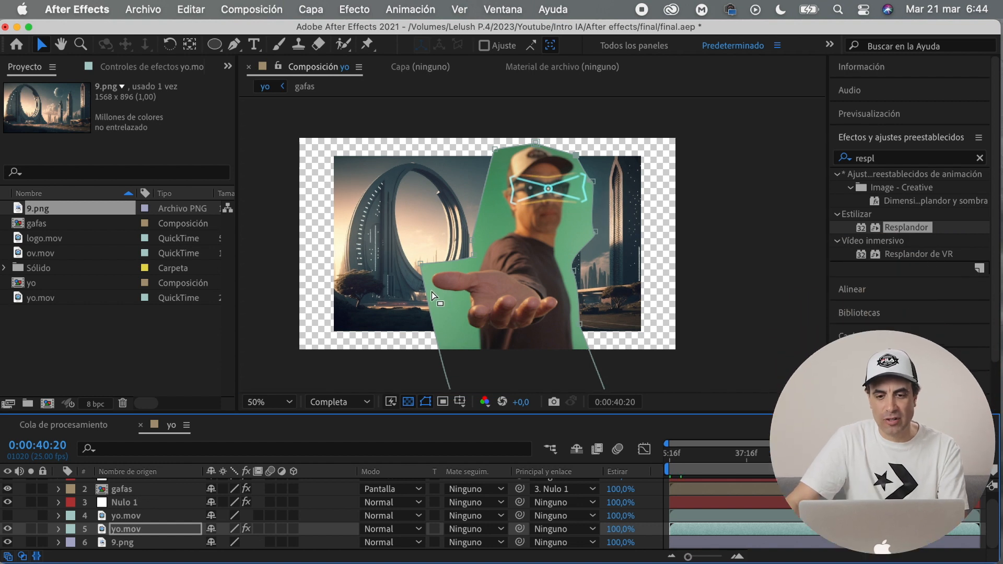
left_click(200, 260)
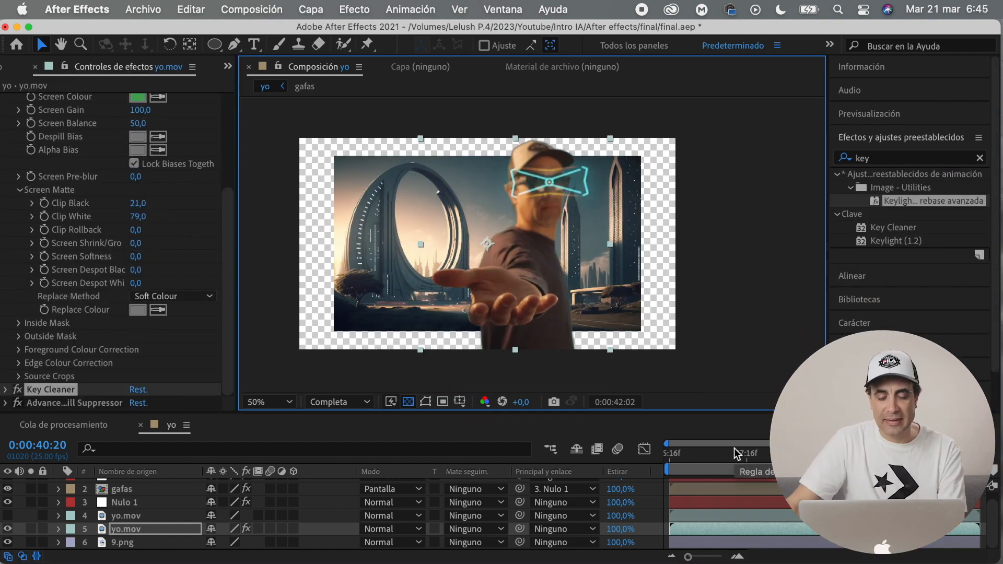
Enlarge the 9.png background to cover the whole frame and move it to position 877,563
key("s")
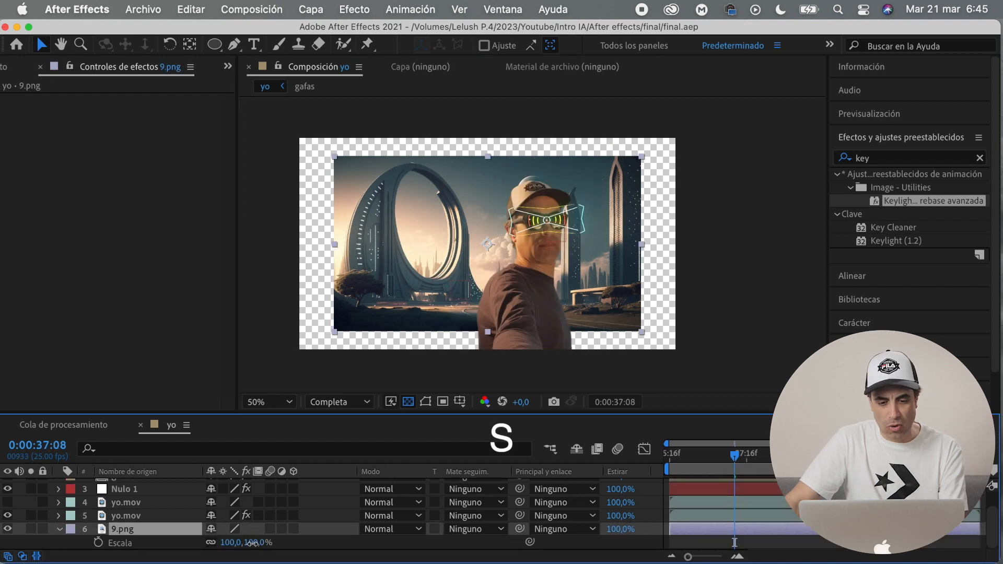
left_click_drag(252, 543, 285, 543)
key("p")
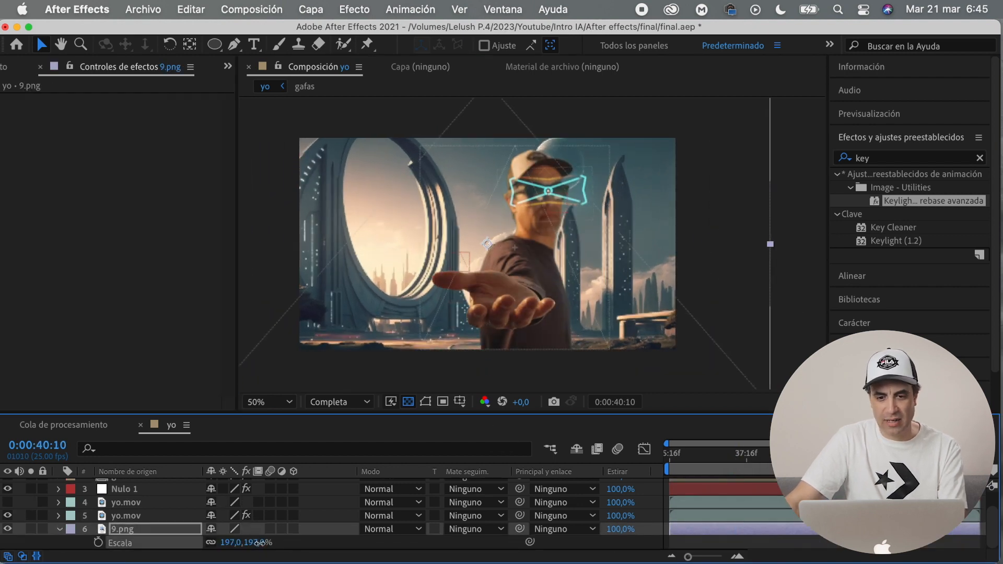
left_click_drag(245, 542, 228, 539)
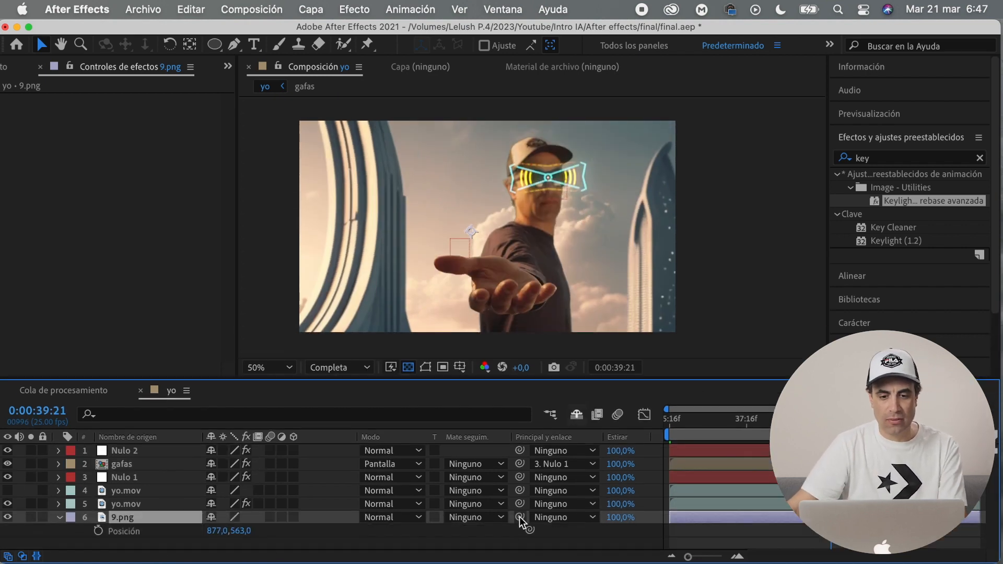
Parent 9.png to Nulo 2 and readjust its scale and position, setting the position to -52,6, -39,6
left_click_drag(520, 523, 117, 451)
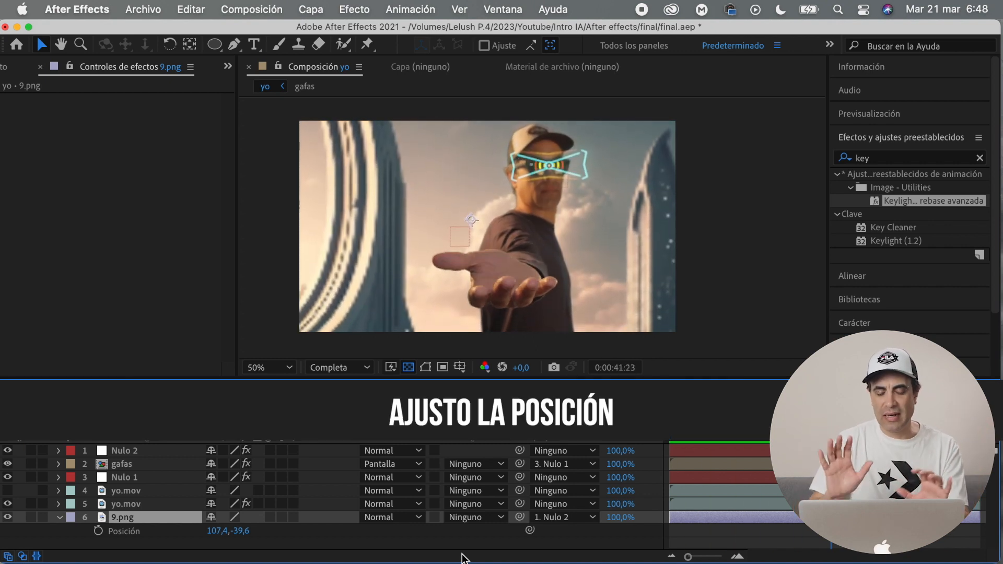
key("s")
left_click_drag(229, 534, 286, 534)
key("p")
left_click_drag(218, 536, 120, 538)
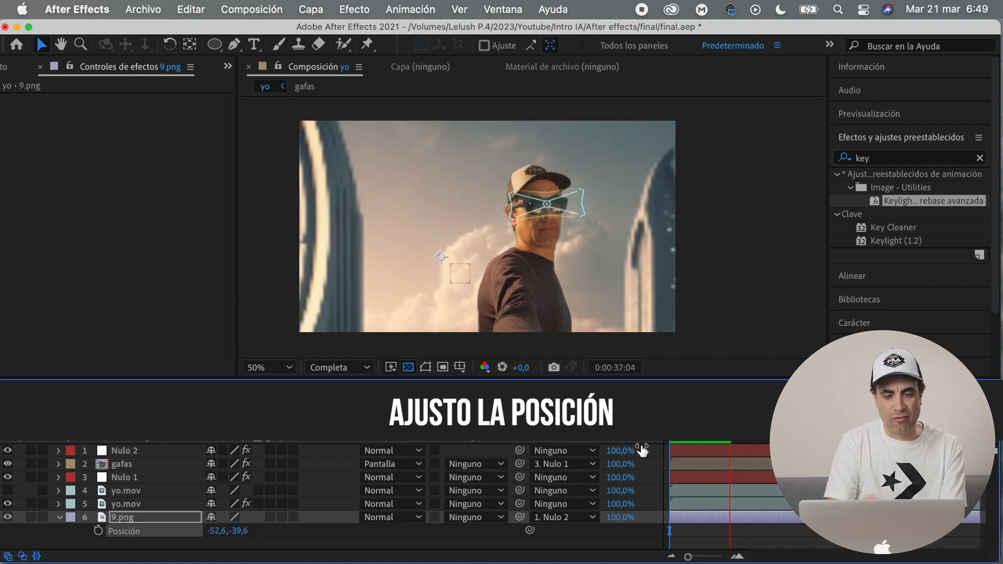
Apply the camera lens blur effect to 9.png with a blur radius of 2,0 and set its position to -52,6, -227,6
left_click(854, 157)
type("desenf")
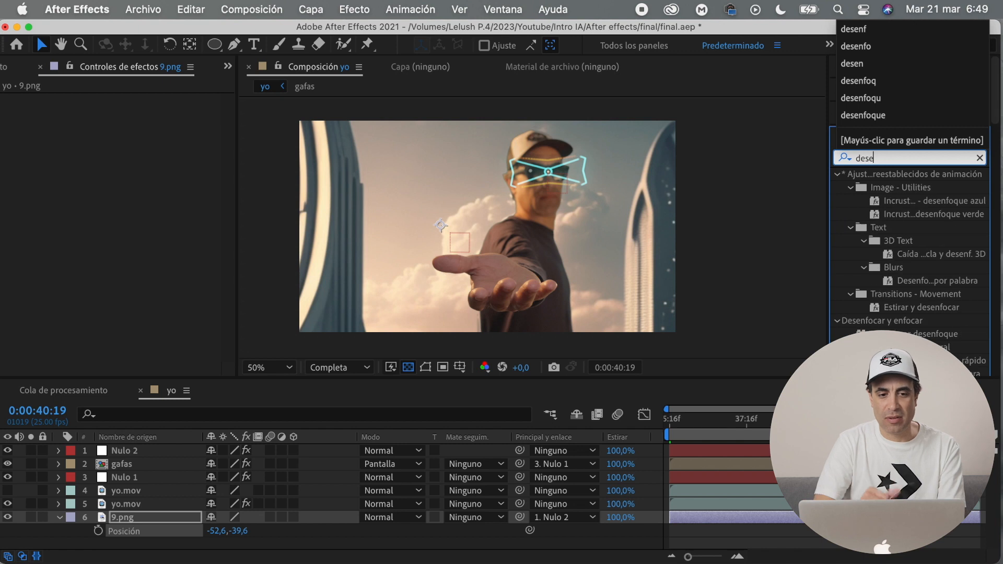
scroll(948, 331, "down", 2)
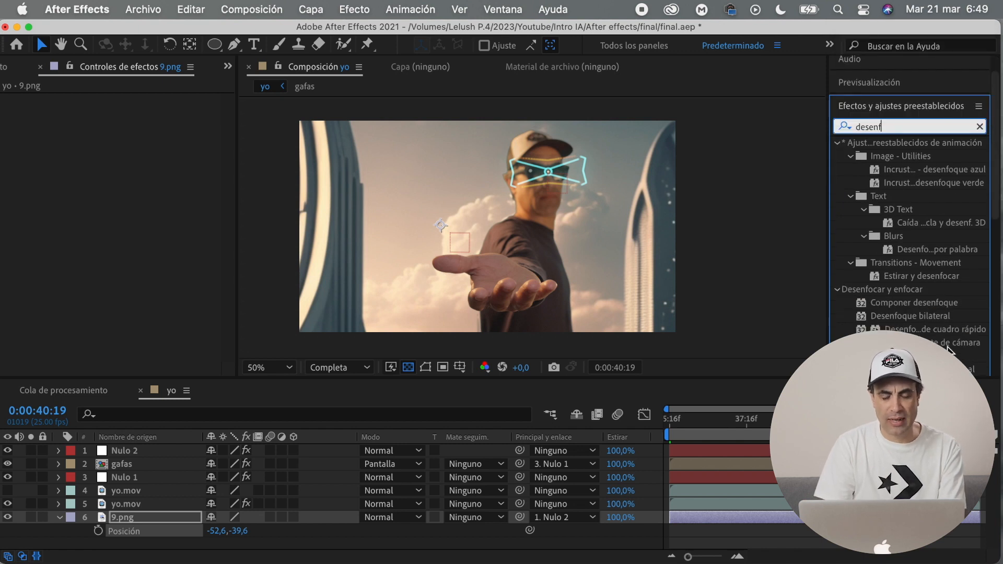
double_click(948, 343)
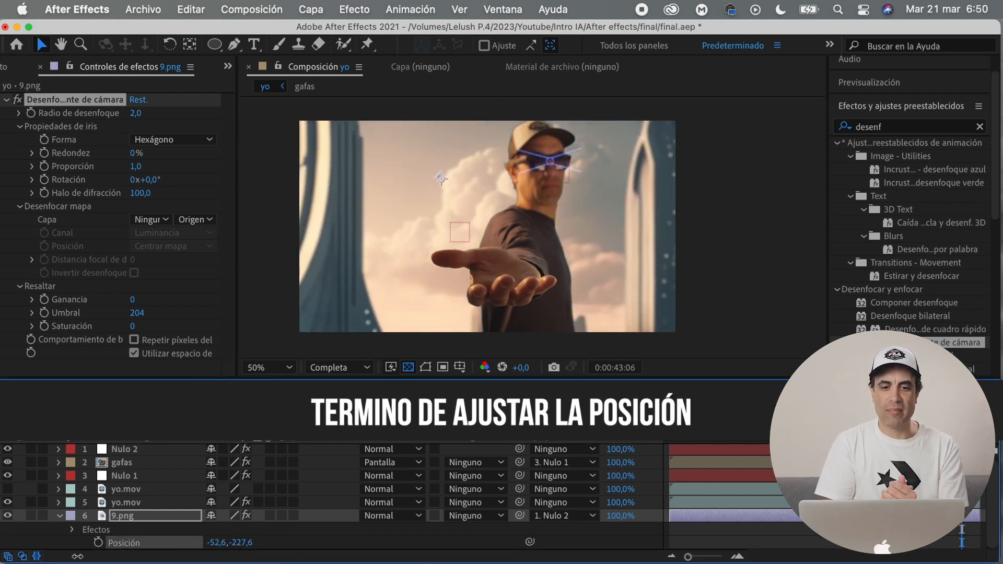
left_click(634, 541)
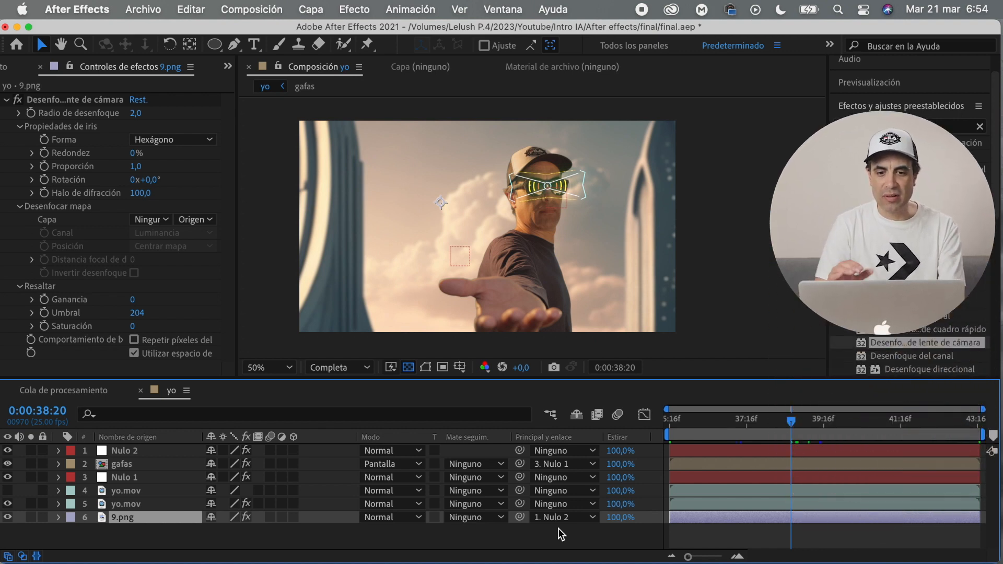
Add composition marker 1 at 0:00:38:20 and preview the shot around it
left_click_drag(992, 438, 791, 437)
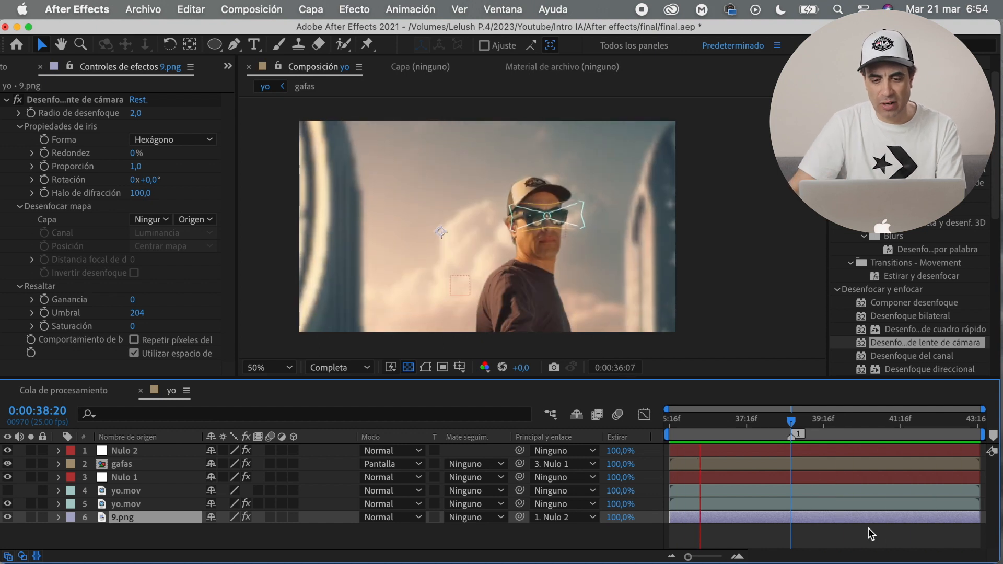
left_click(791, 421)
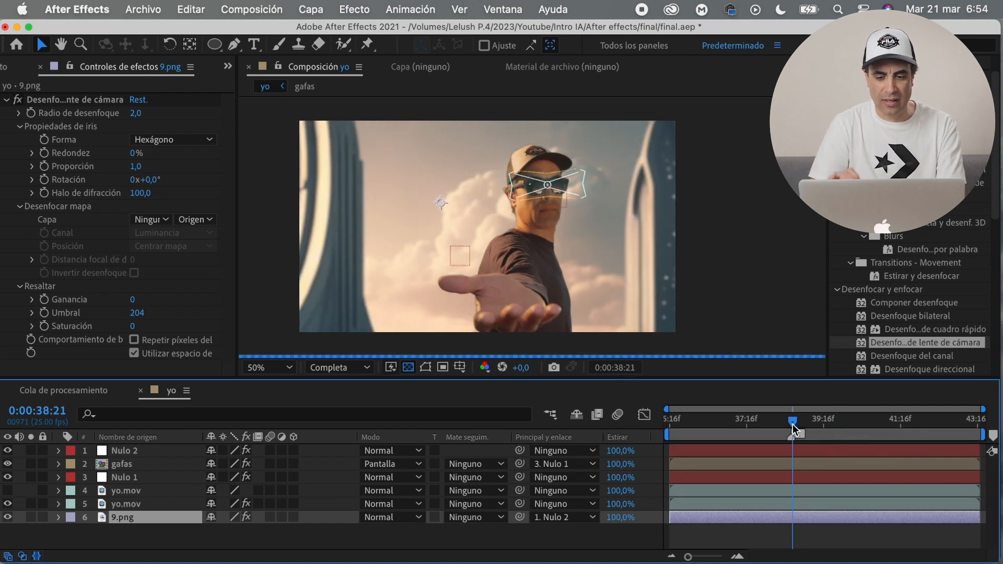
left_click(791, 422)
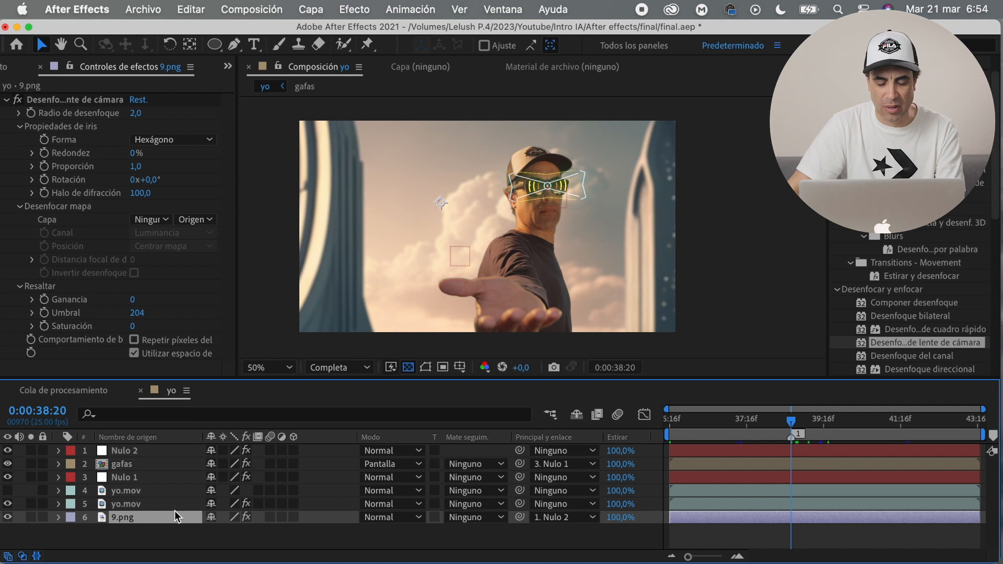
Duplicate the 9.png layer and set the upper copy's parent to Ninguno
key("super+d")
left_click(574, 517)
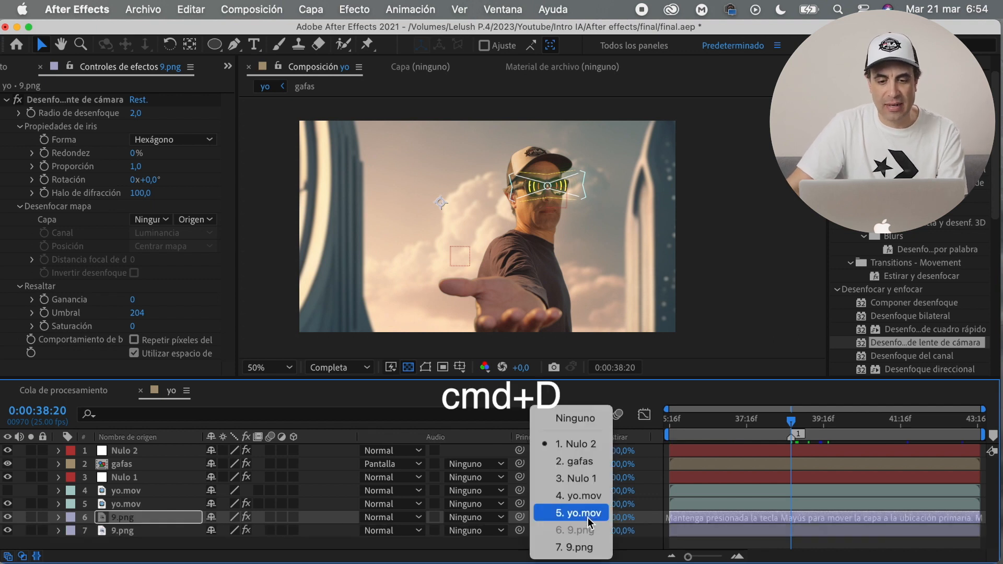
left_click(580, 422)
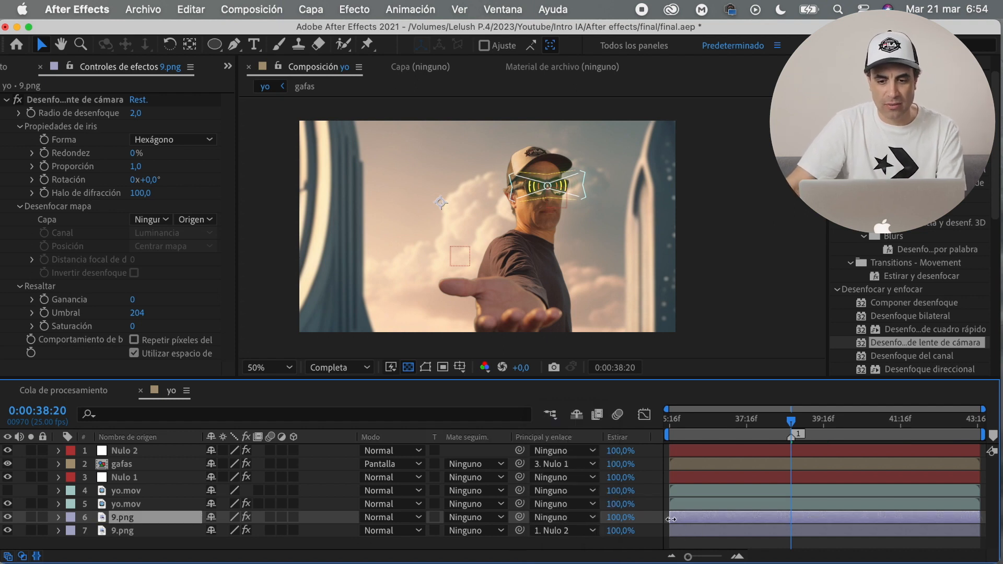
Trim the start of the upper 9.png copy to the marker at 0:00:38:20 and save the project
left_click_drag(701, 518, 792, 520)
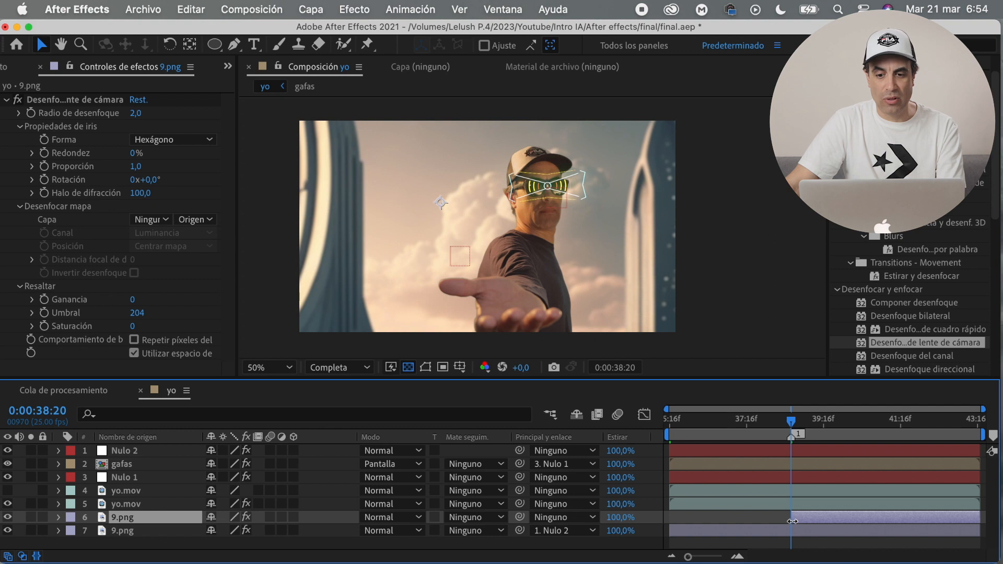
key("super+s")
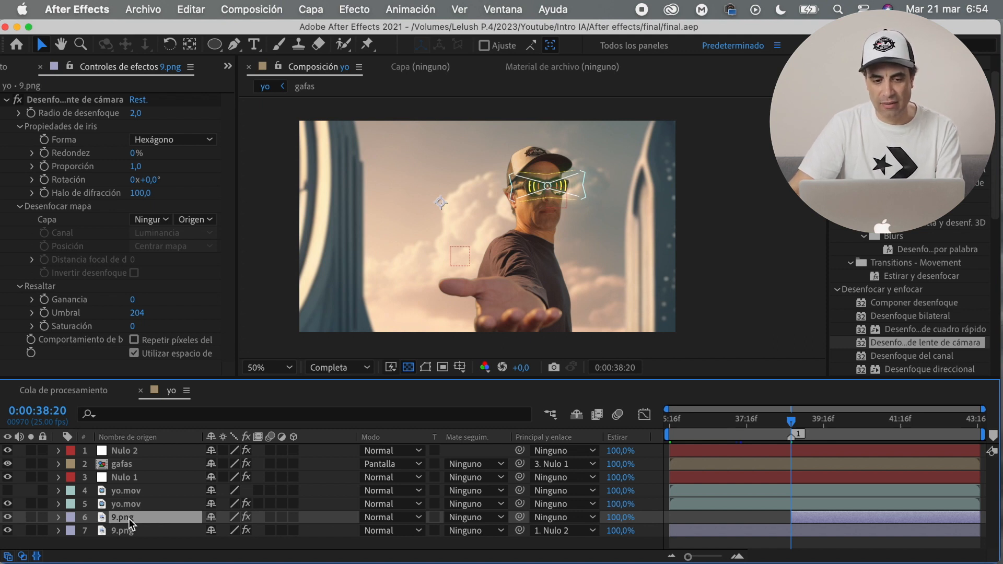
Enable position keyframing on the upper 9.png copy at 0:00:38:20 and go to the clip's last frame, 0:00:43:17
key("p")
left_click(98, 531)
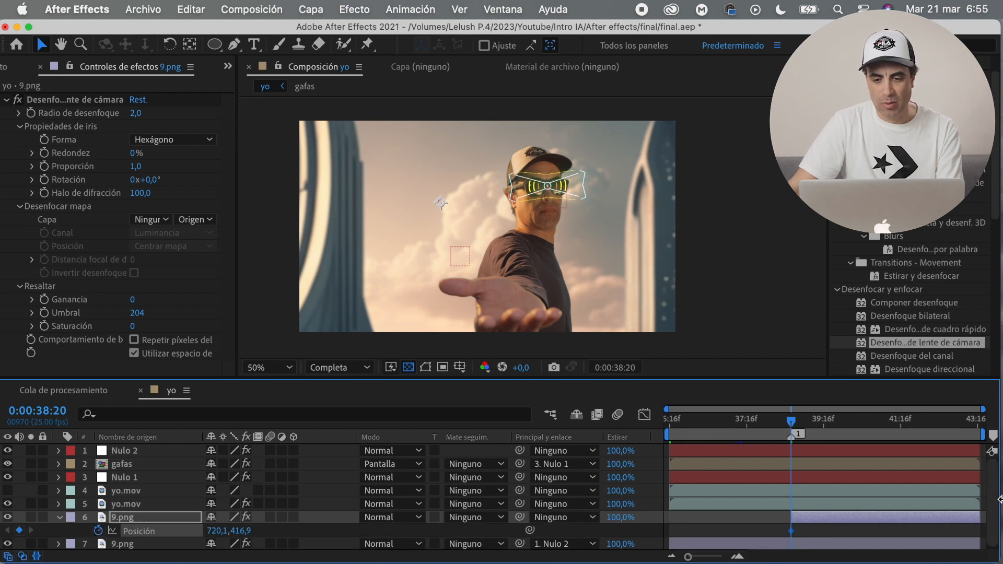
left_click_drag(791, 424, 983, 422)
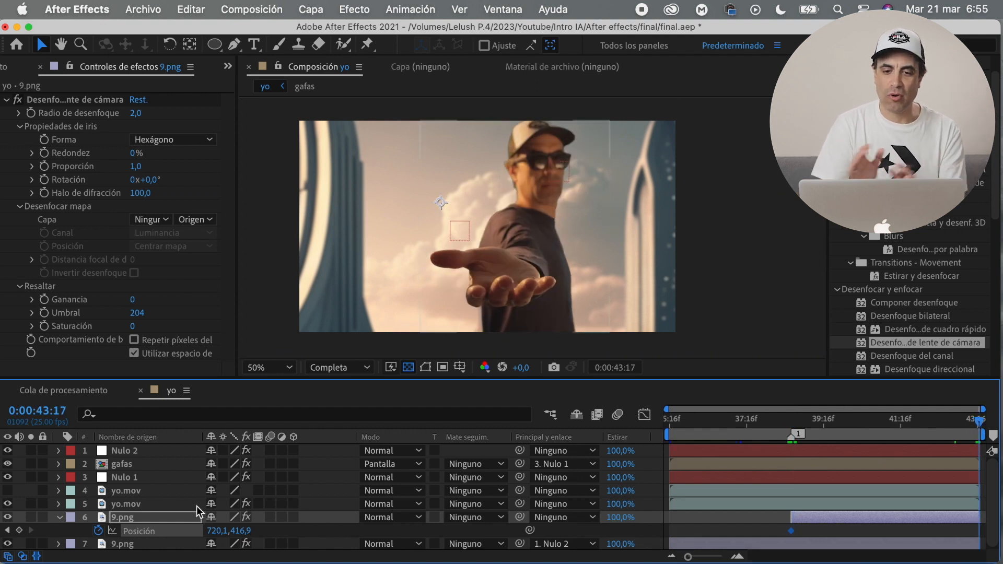
Lower the upper 9.png copy's opacity to 34% to reveal the tracked copy beneath it
left_click(138, 519)
key("t")
left_click_drag(210, 533, 174, 542)
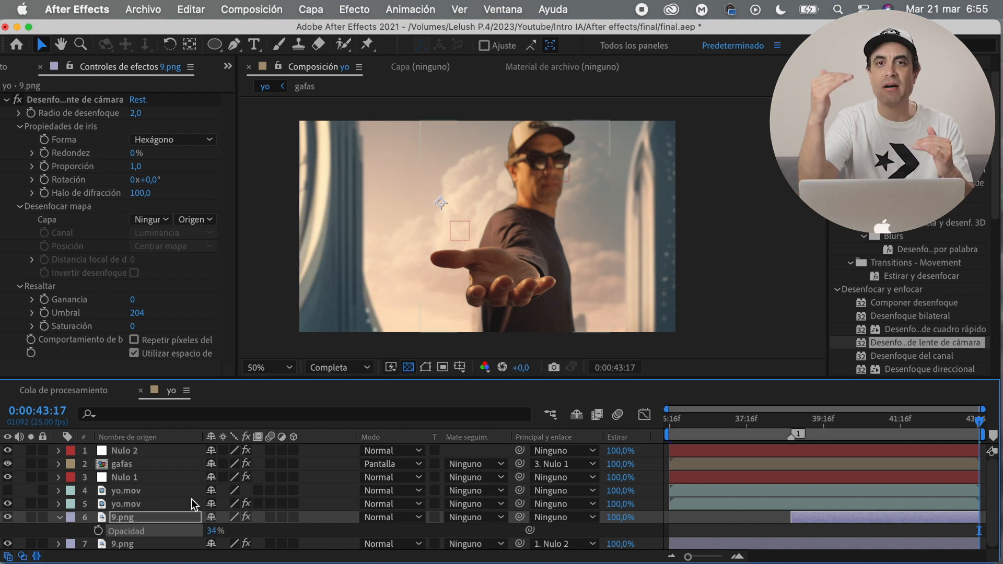
At 0:00:43:17, set the upper 9.png copy's vertical position to 291,9 to keyframe its movement
left_click(147, 516)
key("p")
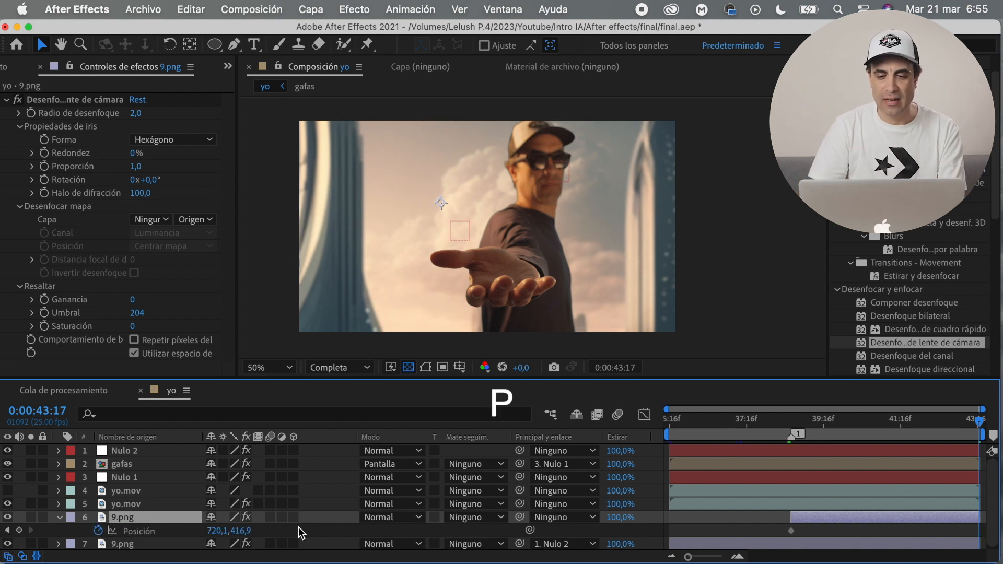
left_click_drag(242, 531, 221, 538)
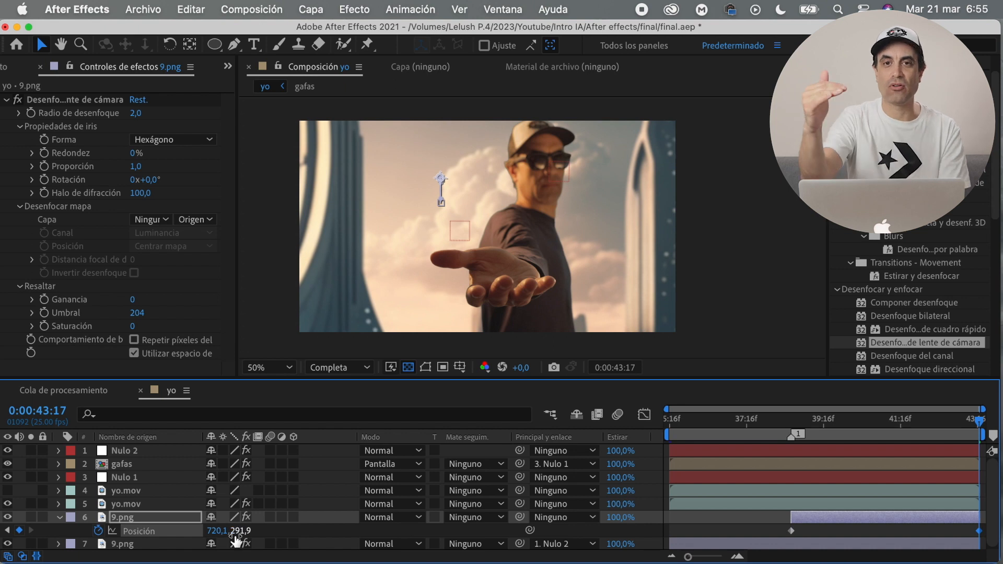
Restore the upper 9.png copy's opacity to 100% and preview its position animation
key("t")
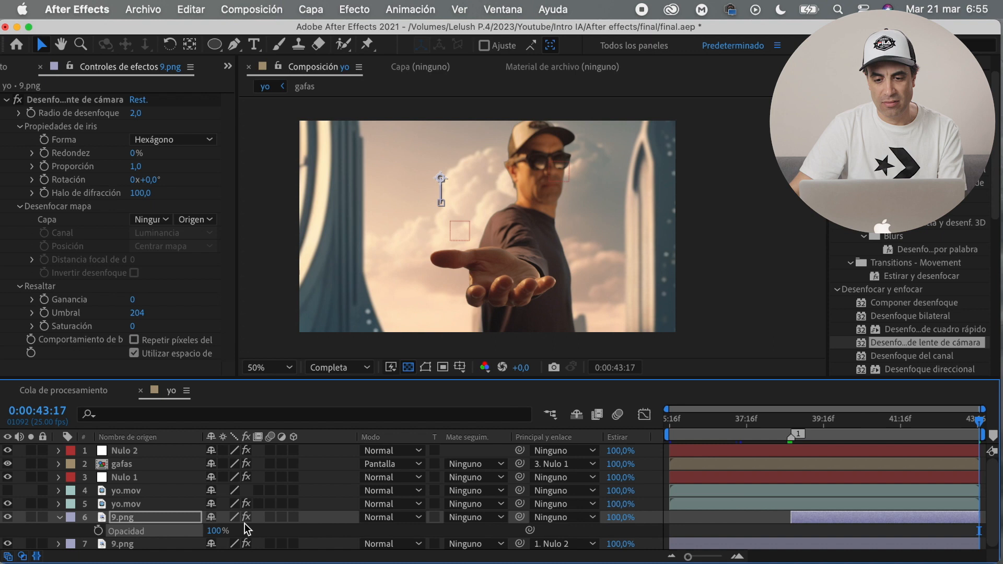
left_click(138, 521)
key("p")
key("space")
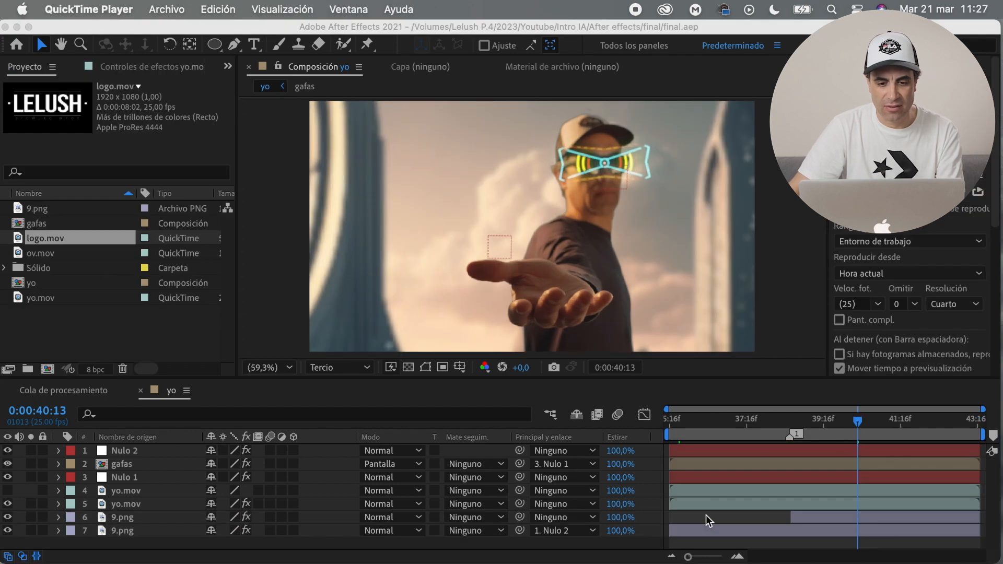
Create an HDTV 1080 25 composition named logo and place two stacked copies of logo.mov in it
left_click(56, 368)
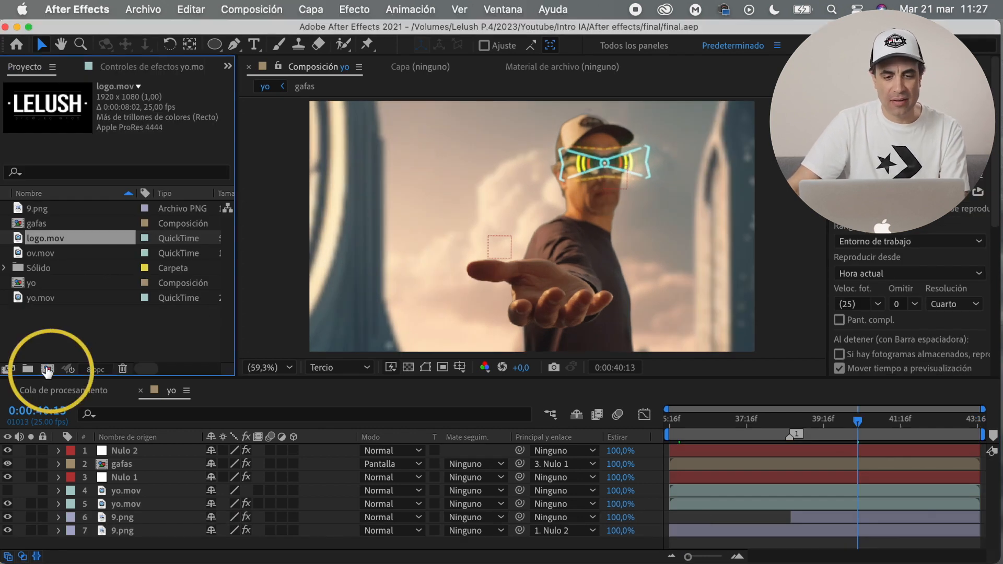
left_click(47, 369)
type("logo")
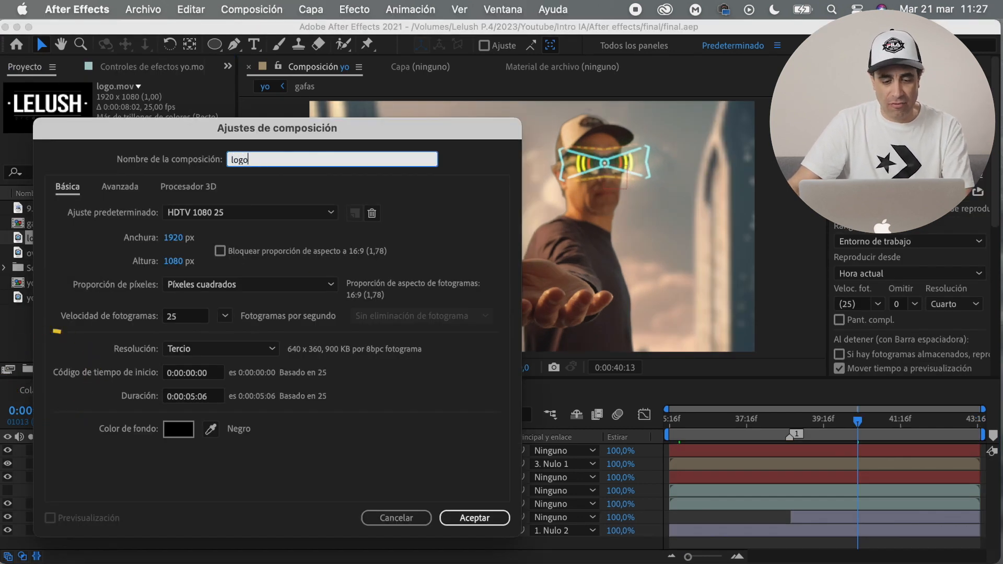
left_click(473, 518)
left_click_drag(51, 255, 130, 459)
key("super+d")
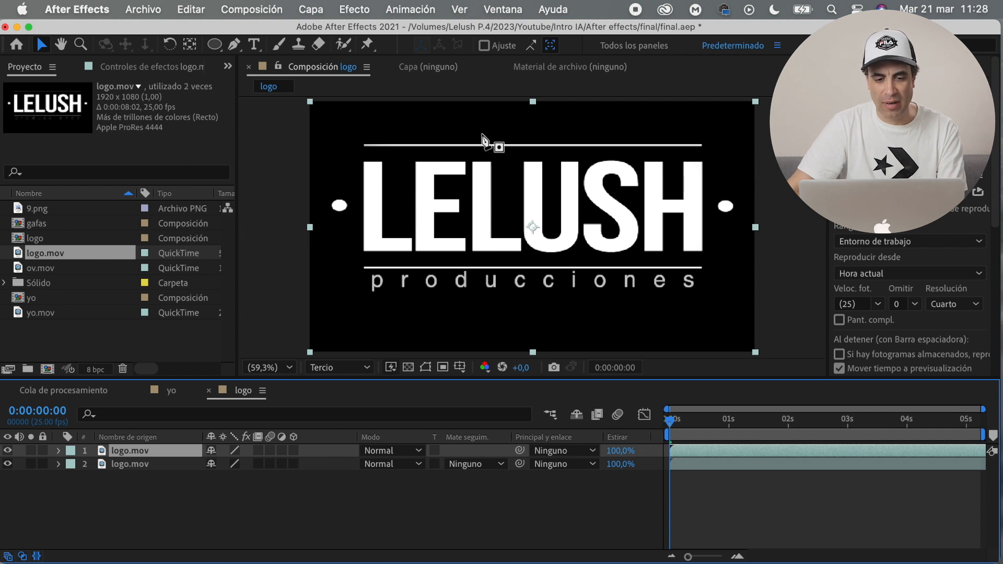
Isolate the LELUSH wordmark and its lines on the upper logo.mov copy with a Pen mask, and mask that area out of the lower copy
key("g")
left_click_drag(784, 120, 754, 119)
left_click(291, 129)
left_click(298, 271)
left_click(772, 269)
left_click(785, 120)
left_click(298, 270)
left_click_drag(297, 270, 298, 269)
scroll(773, 270, "up", 1)
key("v")
left_click(32, 464)
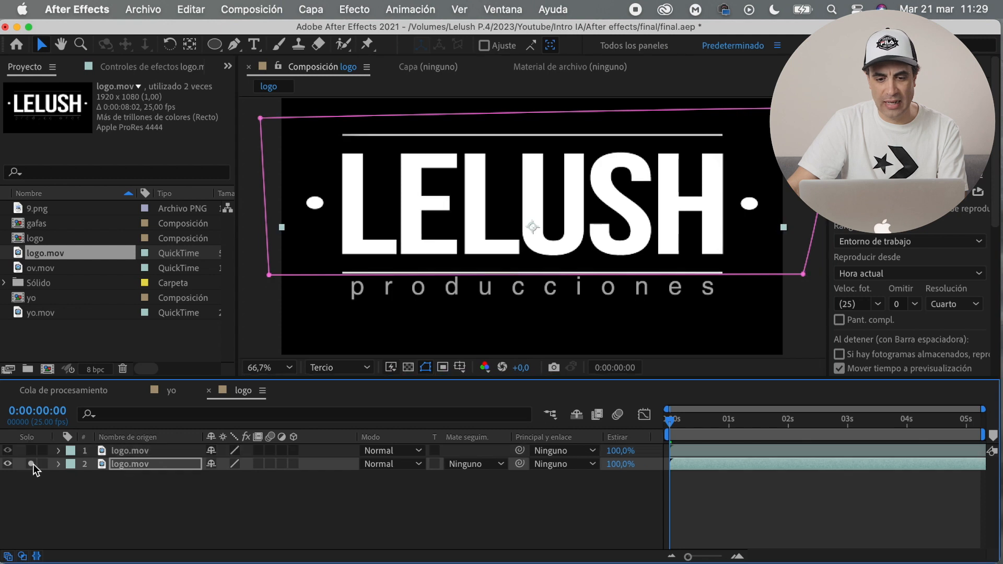
left_click(32, 451)
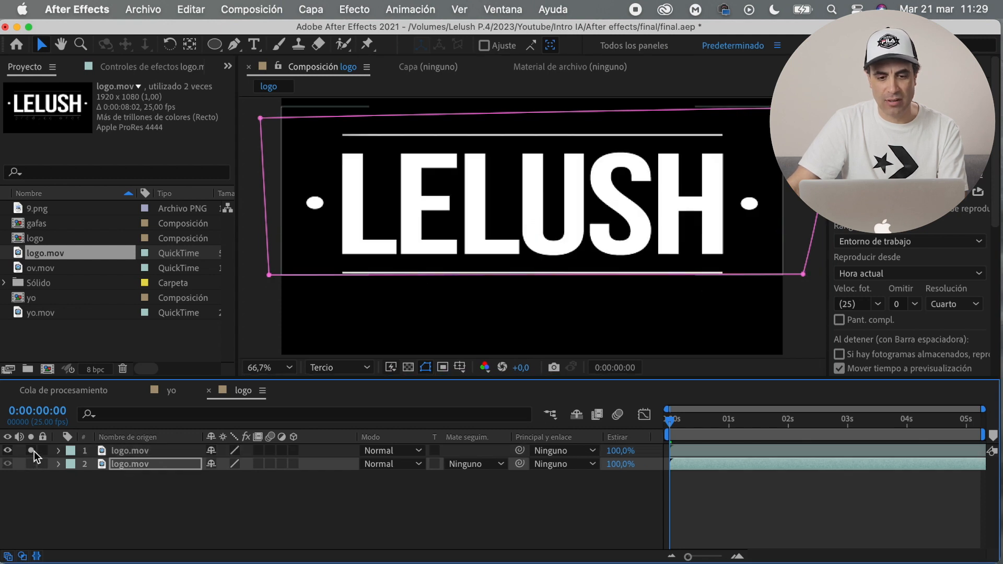
left_click(34, 452)
Rename the upper logo.mov layer to lelush and the lower one to producciones
left_click(146, 452)
key("Return")
type("lelush")
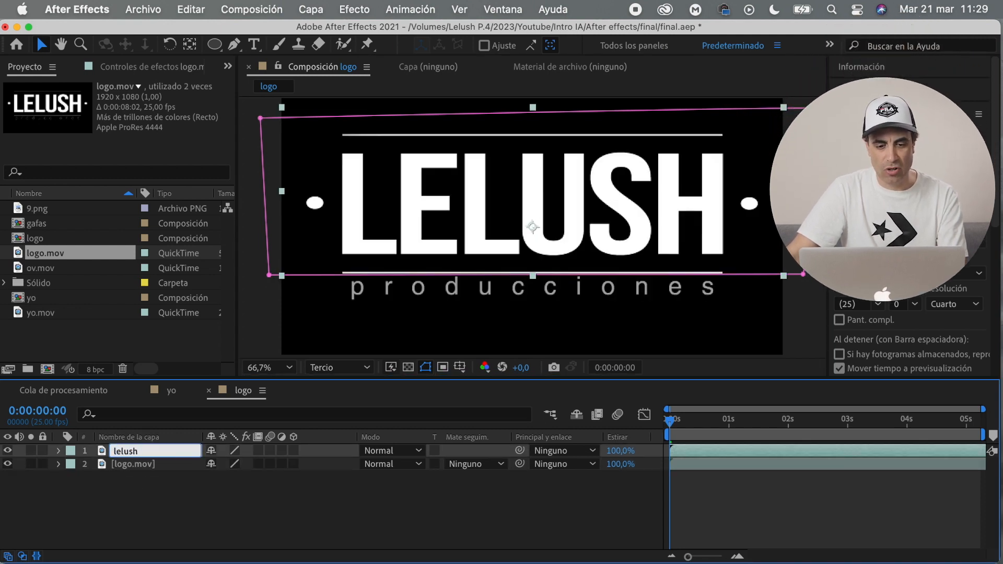
key("Return")
left_click(145, 464)
key("Return")
type("produc")
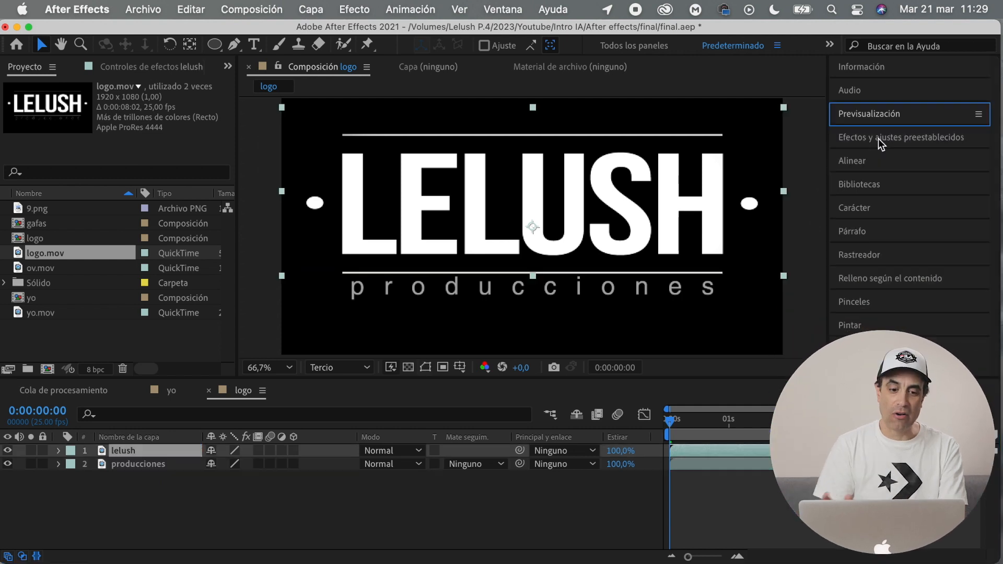
Find the Vegas effect and apply it to the lelush layer
left_click(879, 141)
left_click(902, 160)
double_click(903, 159)
type("vegas")
double_click(900, 189)
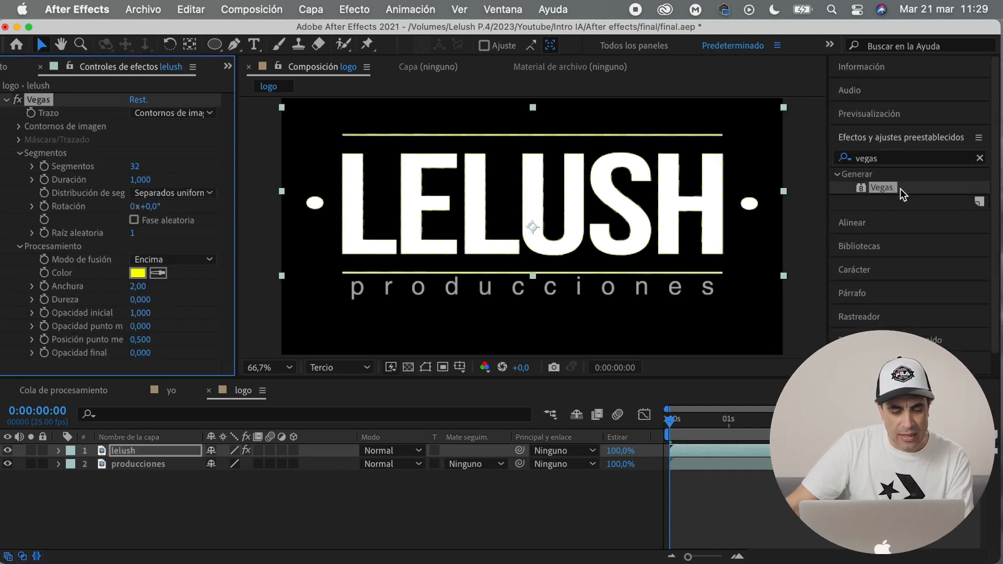
Set the Vegas blend mode to Transparentes and the number of segments to 1
left_click(205, 259)
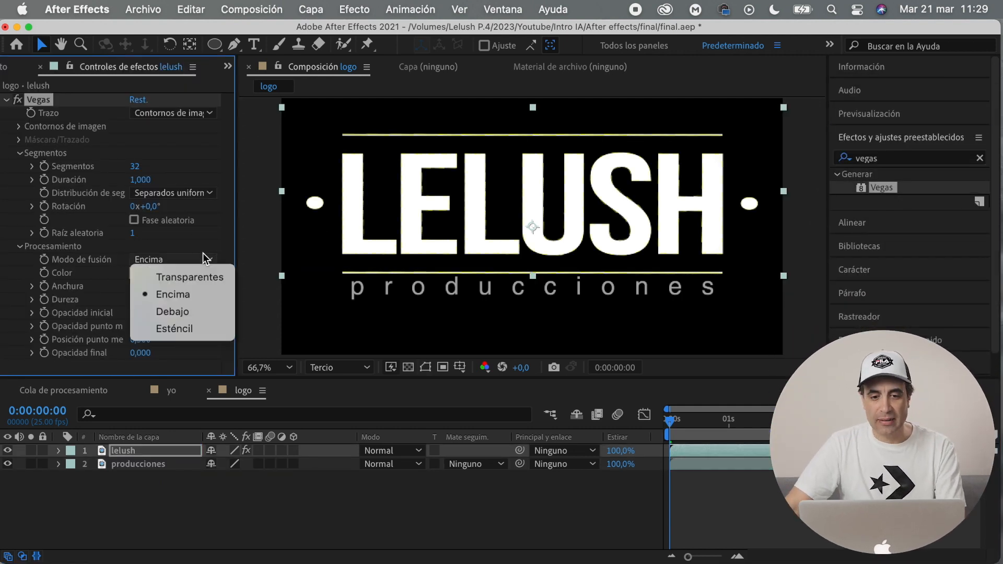
left_click(189, 278)
left_click(134, 166)
type("1")
key("Return")
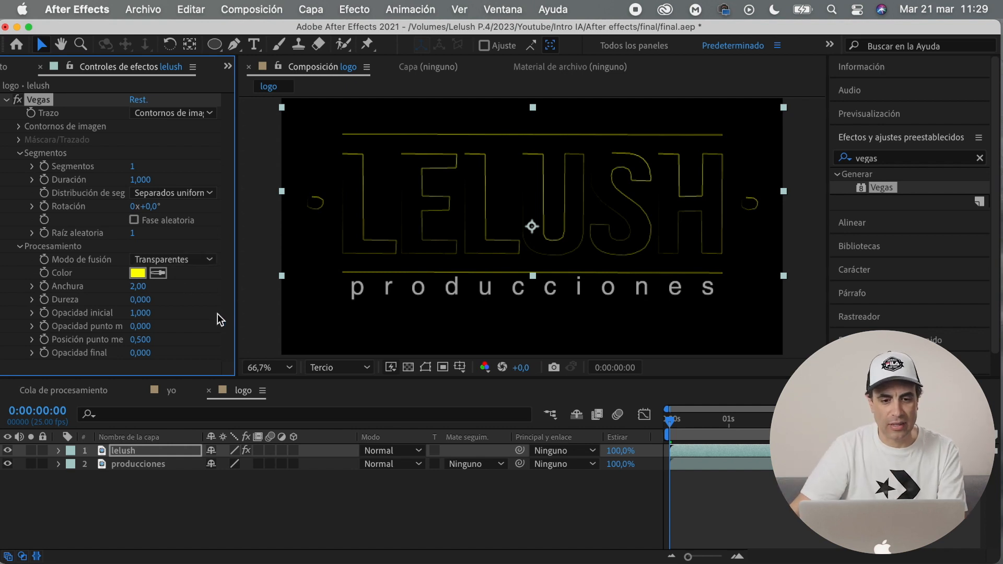
Set the Vegas stroke width to 8,90 and its final opacity to 0,620
left_click_drag(139, 288, 182, 288)
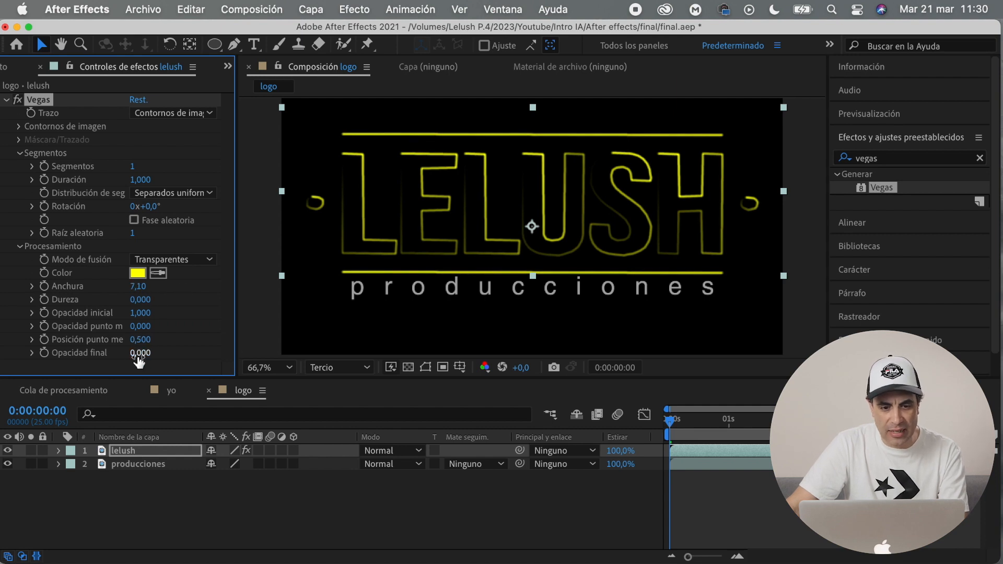
left_click_drag(155, 353, 187, 353)
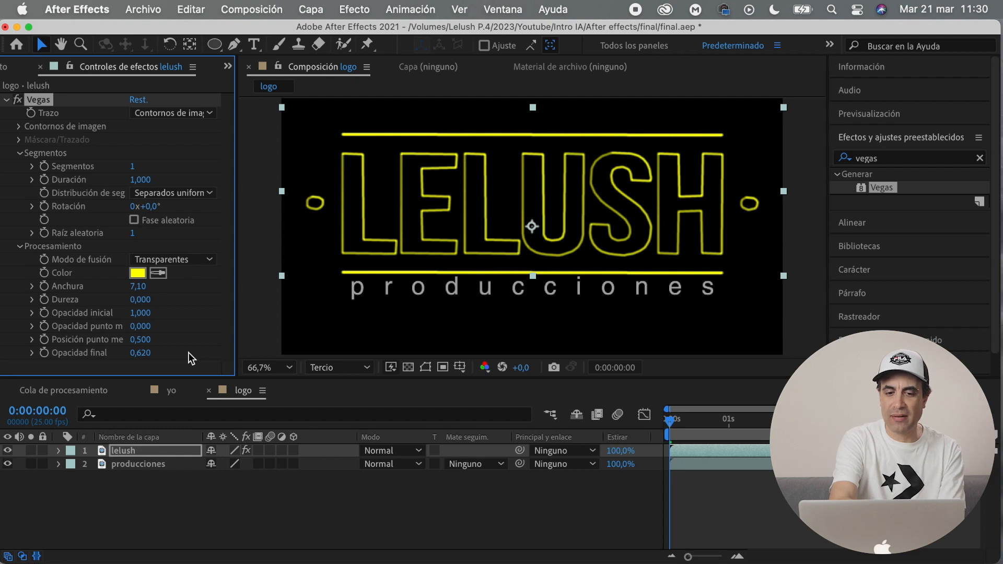
mouse_move(139, 289)
left_mouse_down()
mouse_move(125, 300)
mouse_move(191, 297)
mouse_move(166, 301)
left_mouse_up()
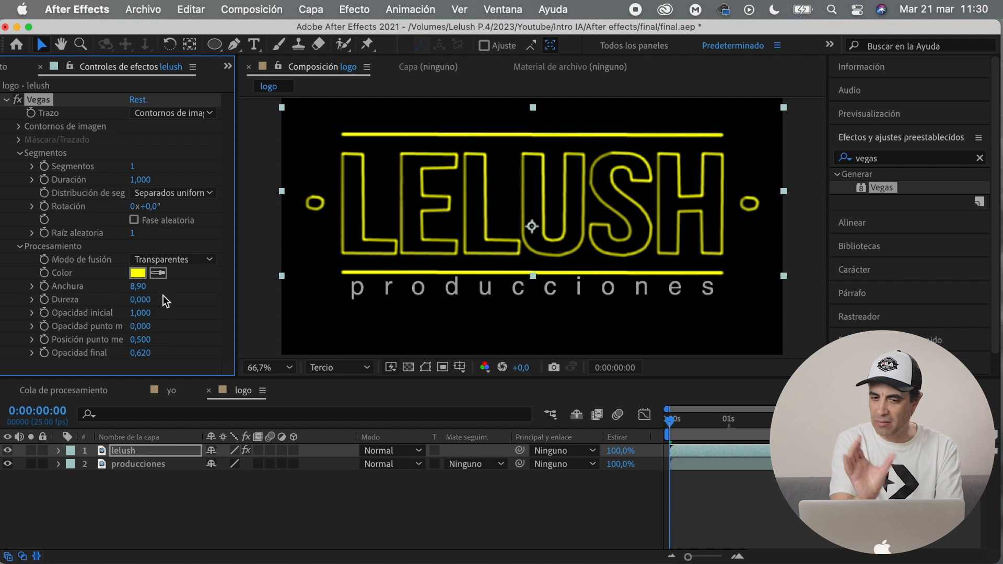
Make the Vegas stroke white, 13,00 wide, with a midpoint opacity of 0,550 and a midpoint position of about 0,534
left_click(138, 273)
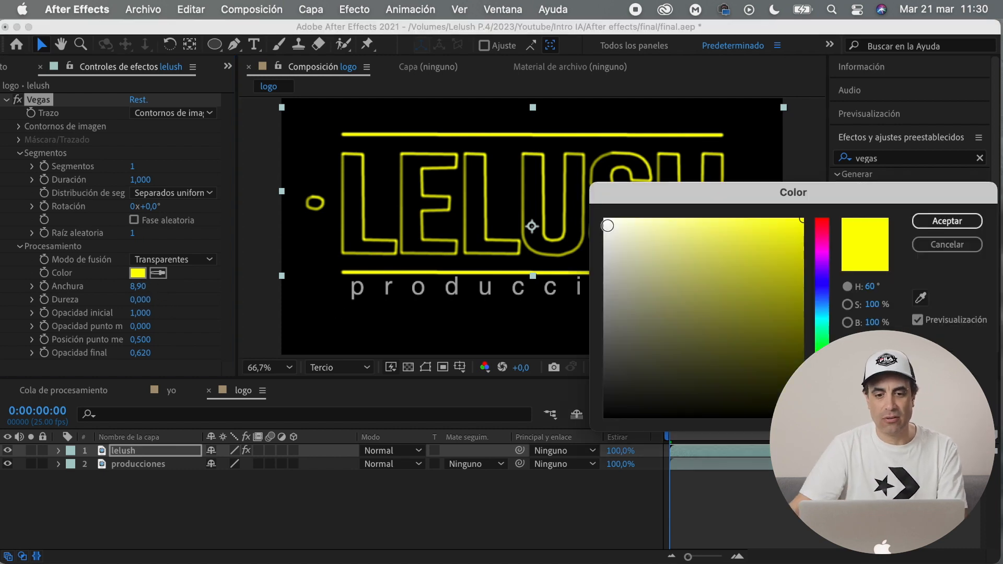
left_click(607, 225)
key("Return")
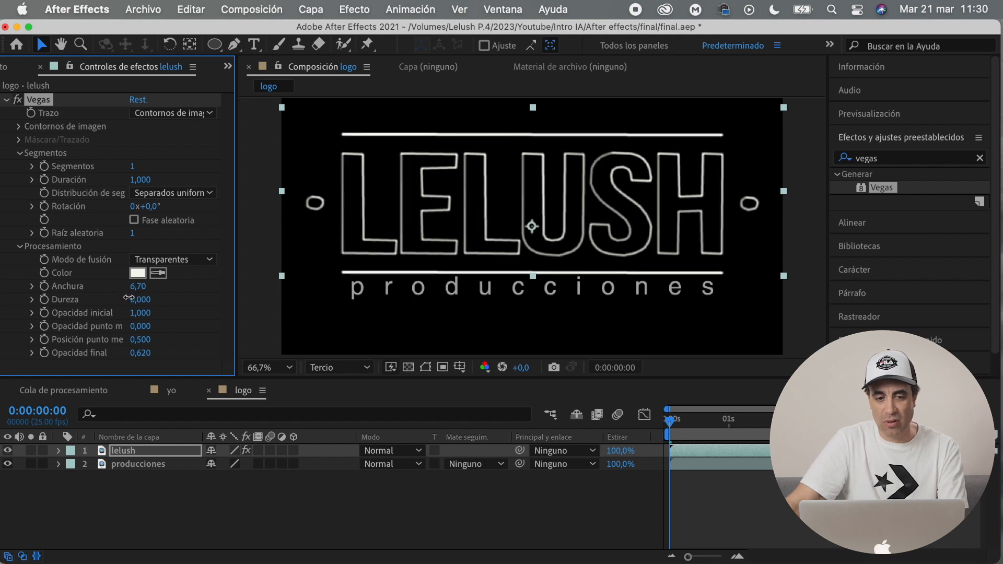
left_click_drag(138, 289, 182, 301)
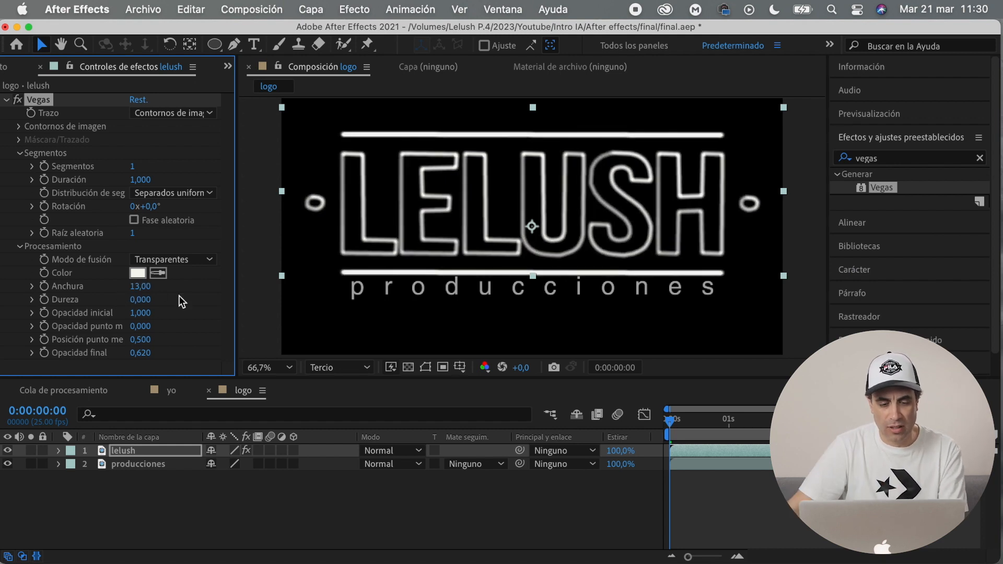
left_click_drag(139, 332, 181, 326)
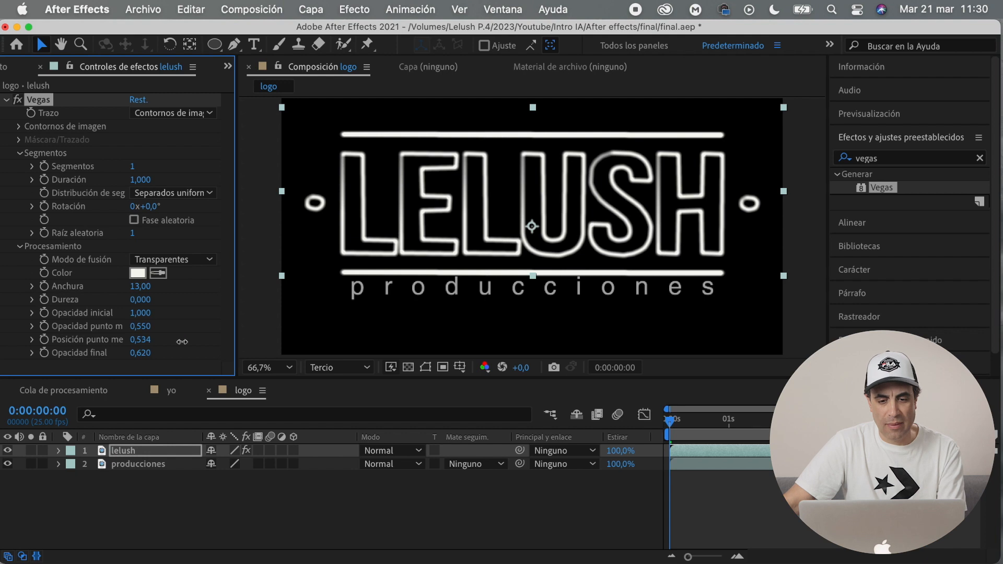
Find the CC Glass effect and apply it to the lelush layer beneath Vegas
left_click(867, 158)
type("glas")
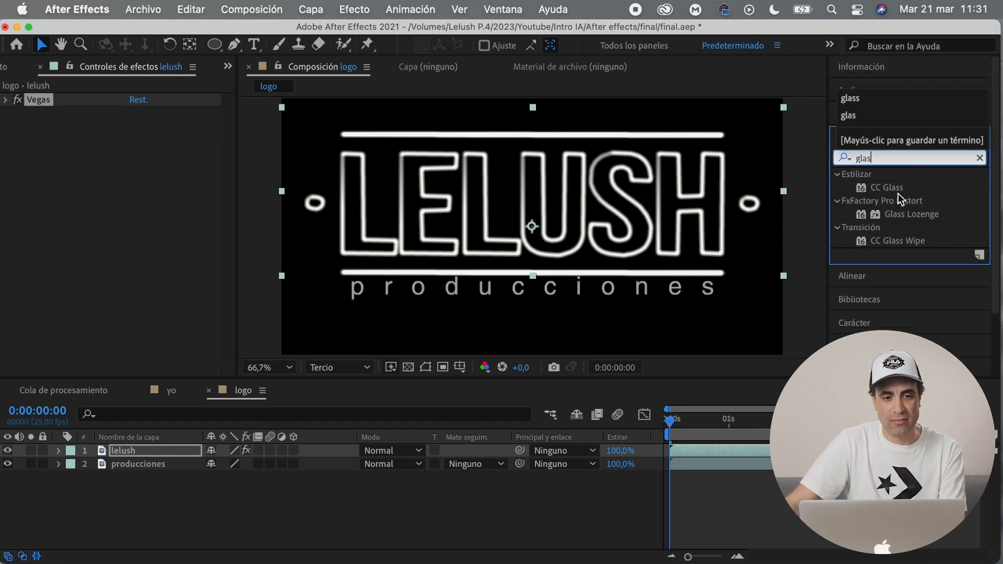
left_click_drag(886, 188, 73, 148)
Set the lelush layer's CC Glass softness to 14,6, height to 56,0 and displacement to 119,0, and save the project
left_click(19, 126)
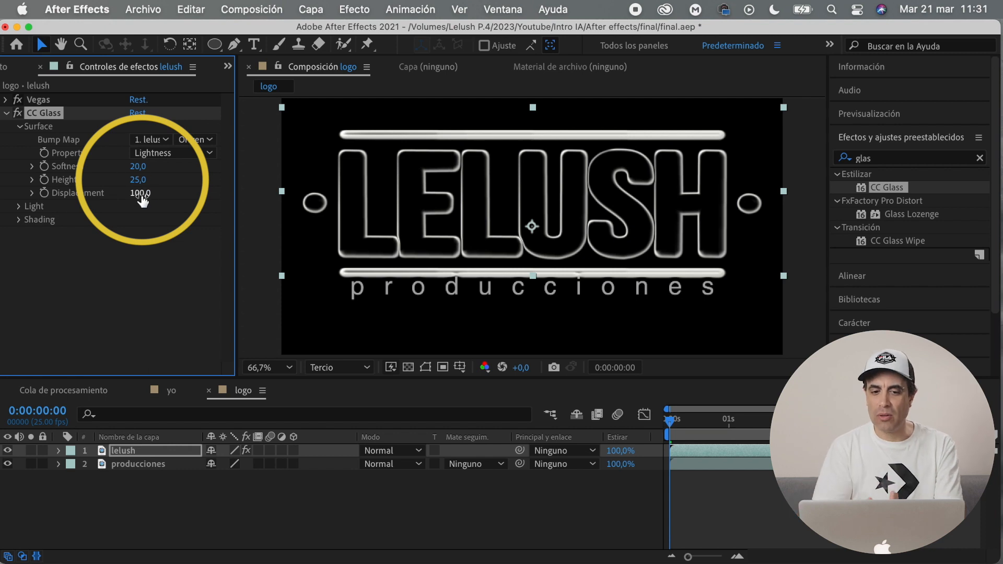
mouse_move(139, 173)
left_mouse_down()
mouse_move(179, 187)
mouse_move(121, 183)
mouse_move(169, 209)
left_mouse_up()
left_click(19, 219)
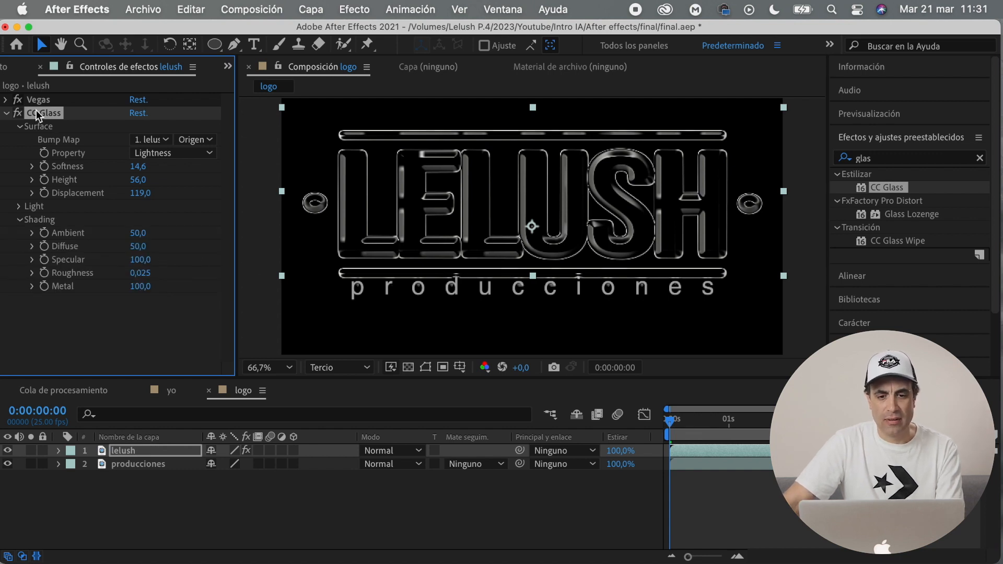
left_click(7, 114)
key("super+s")
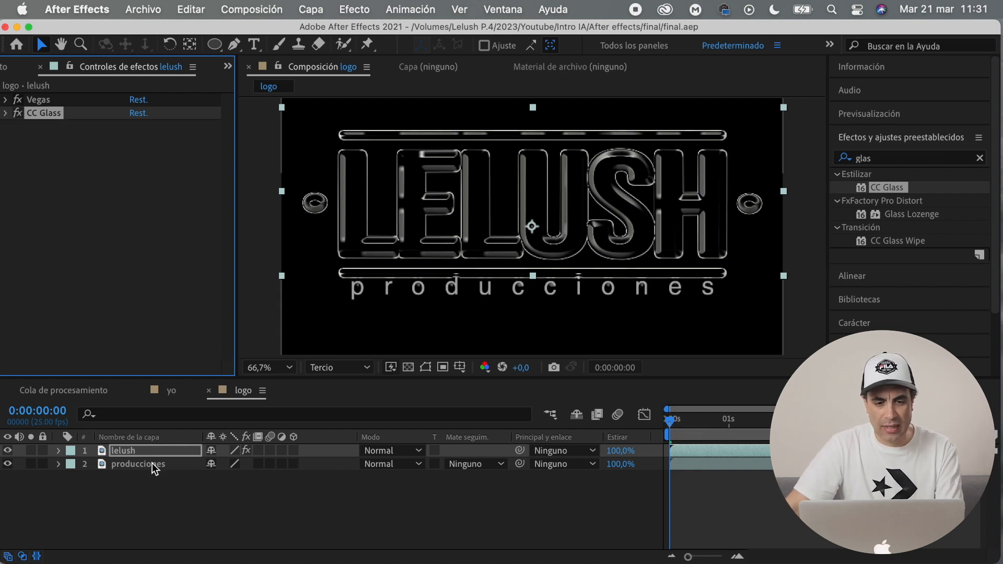
Apply CC Glass to the producciones layer with softness 21,7, height 100,0 and displacement 6,0
left_click(157, 465)
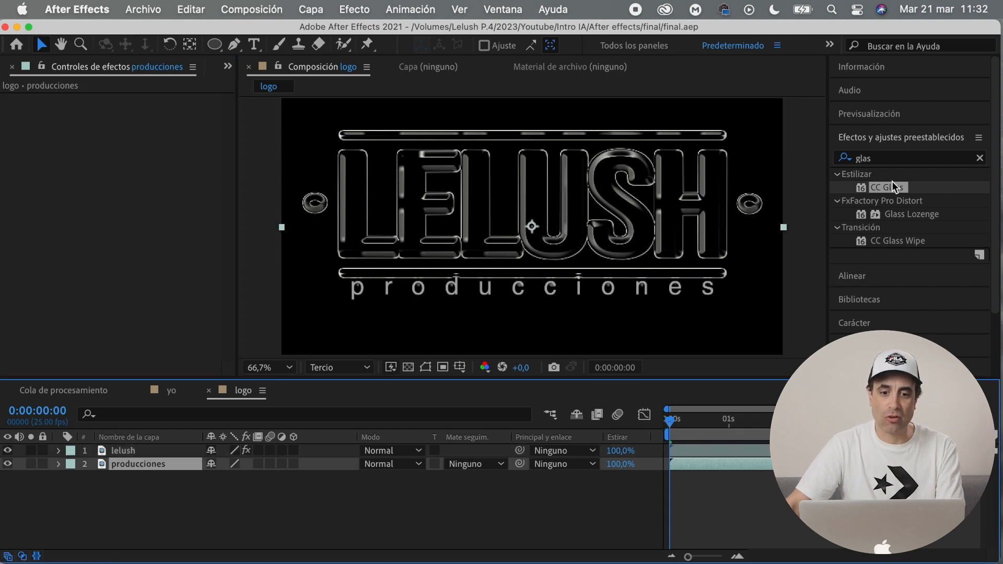
left_click_drag(894, 187, 178, 161)
left_click(20, 113)
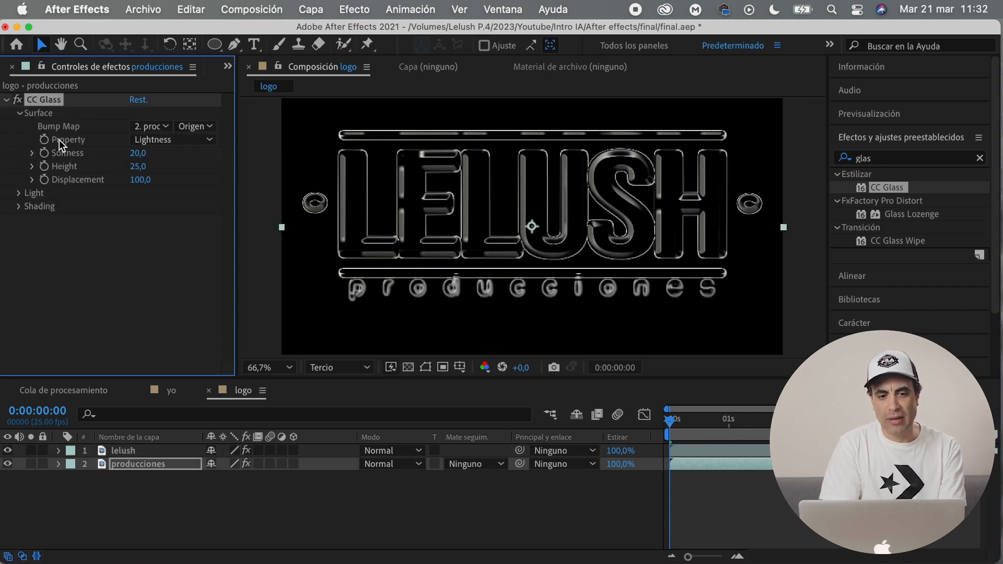
left_click(19, 206)
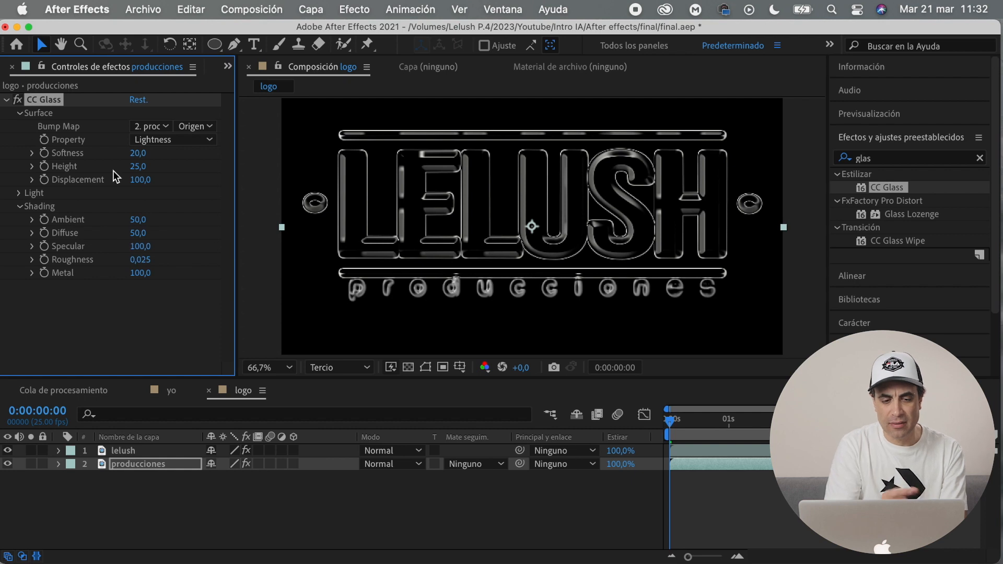
left_click_drag(139, 169, 169, 171)
left_click_drag(141, 181, 105, 189)
left_click_drag(139, 154, 173, 198)
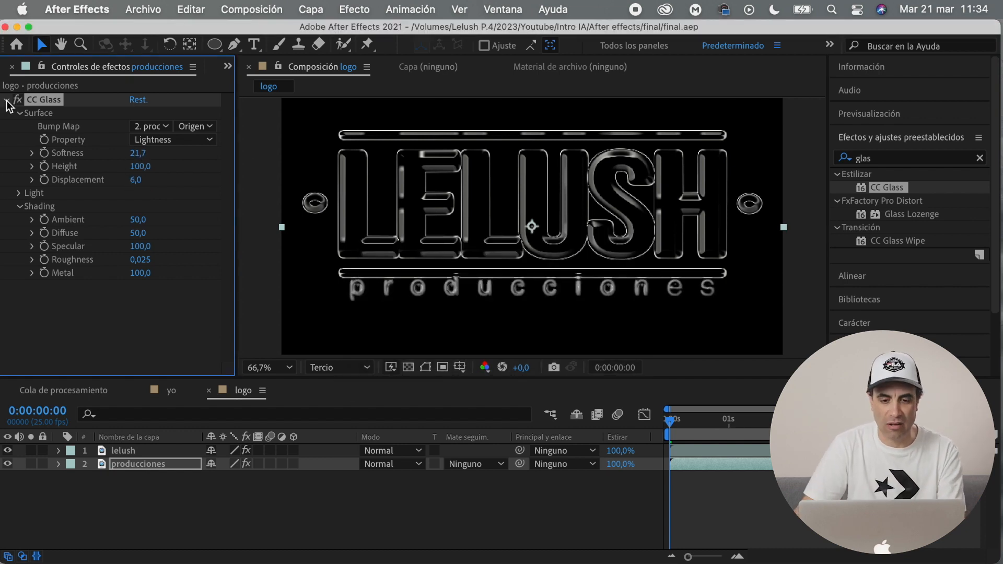
left_click(6, 100)
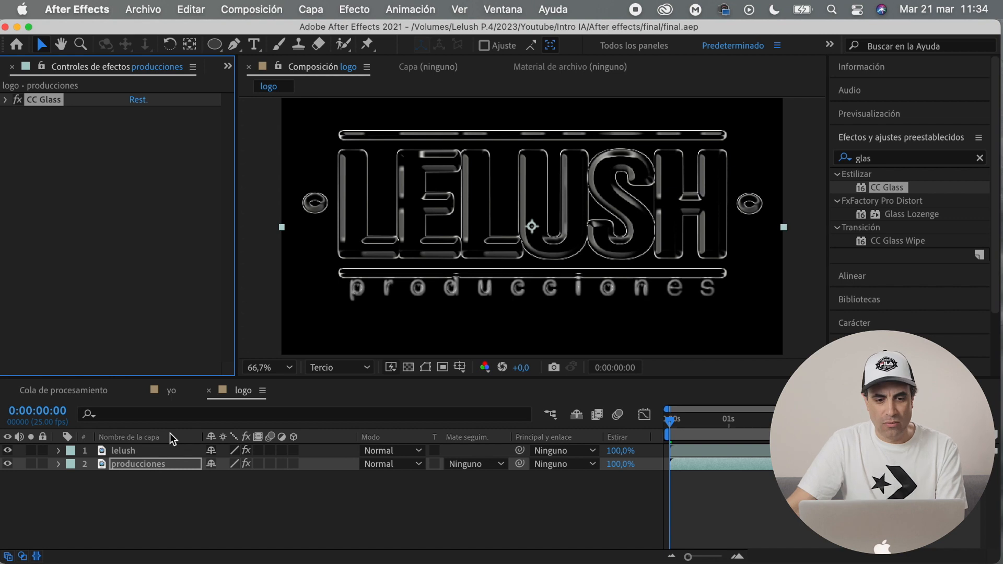
Find the Resplandor effect and apply it to the lelush layer with its default settings
left_click(157, 450)
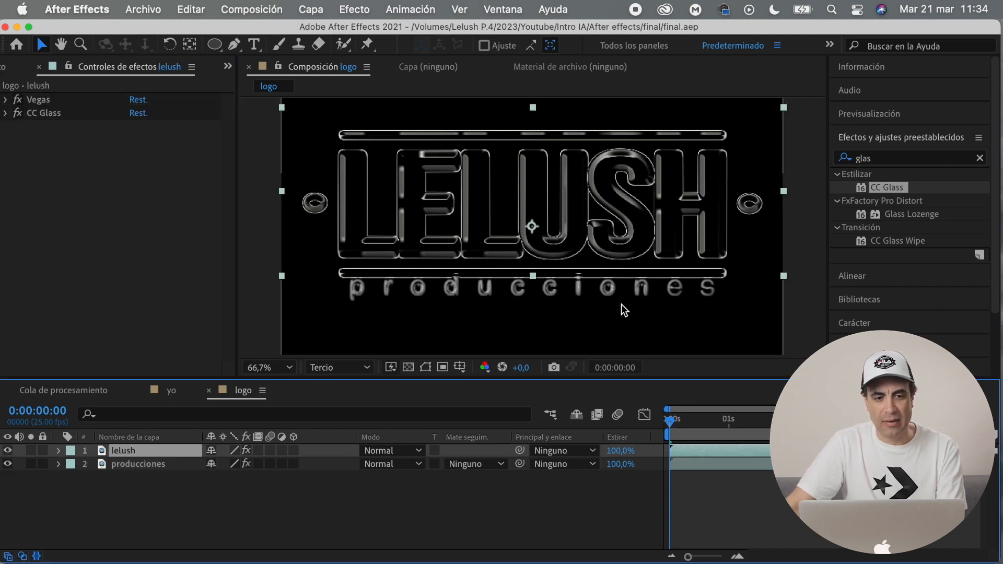
left_click(887, 157)
type("resplann")
key("BackSpace")
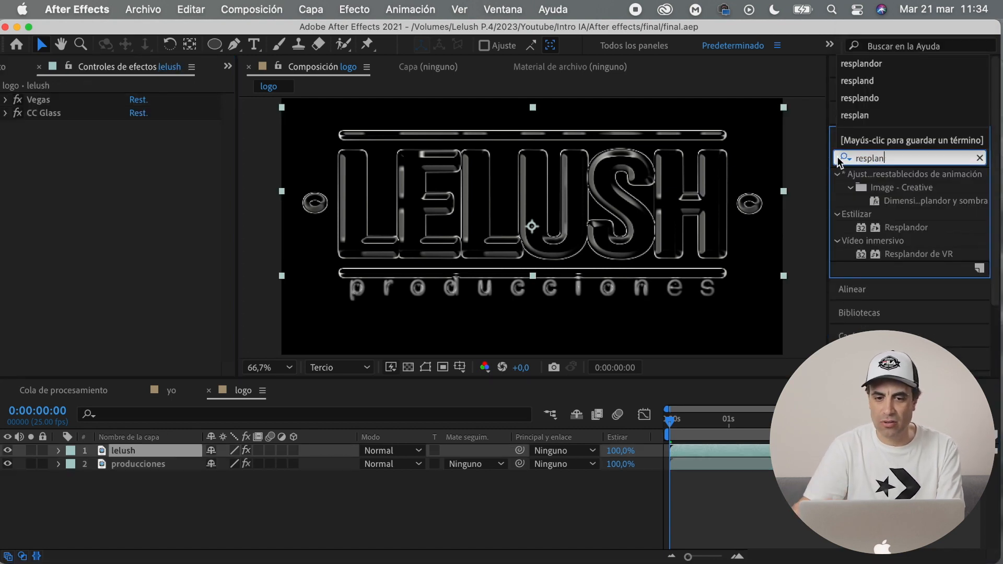
double_click(907, 227)
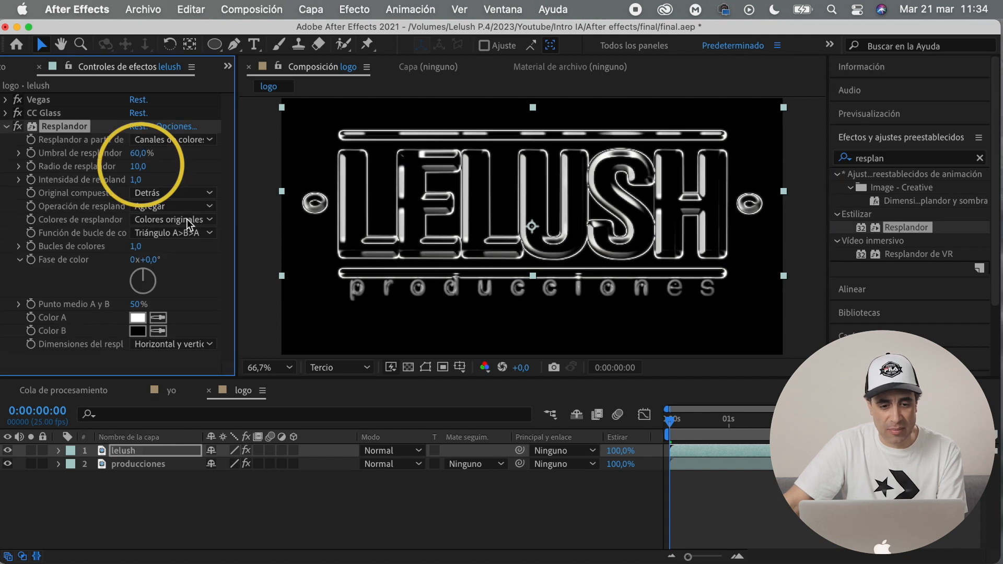
left_click(7, 127)
Add a second Resplandor to the lelush layer with threshold 69,8%, radius 288,0 and intensity 2,8
double_click(907, 227)
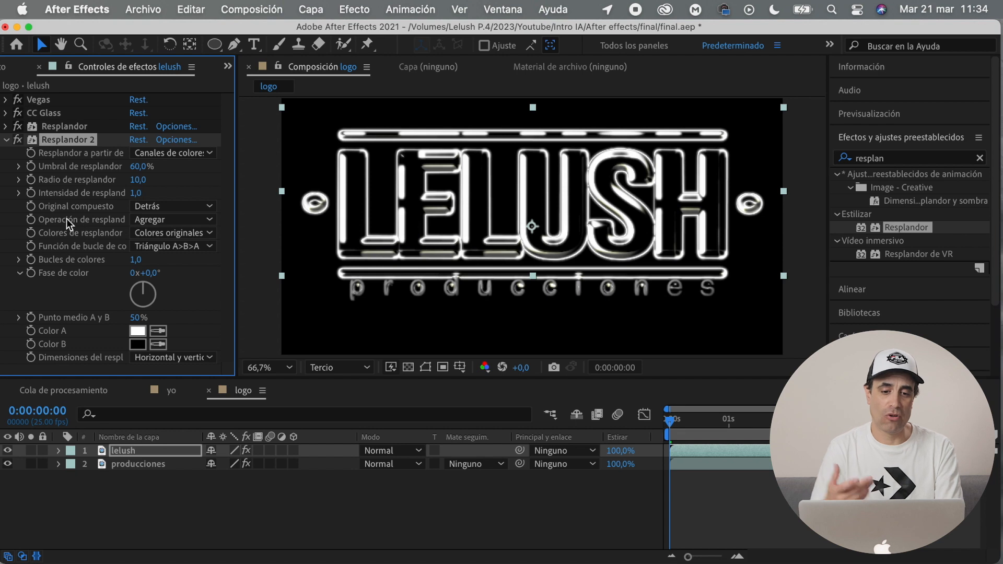
left_click_drag(151, 167, 157, 167)
left_click_drag(137, 180, 203, 181)
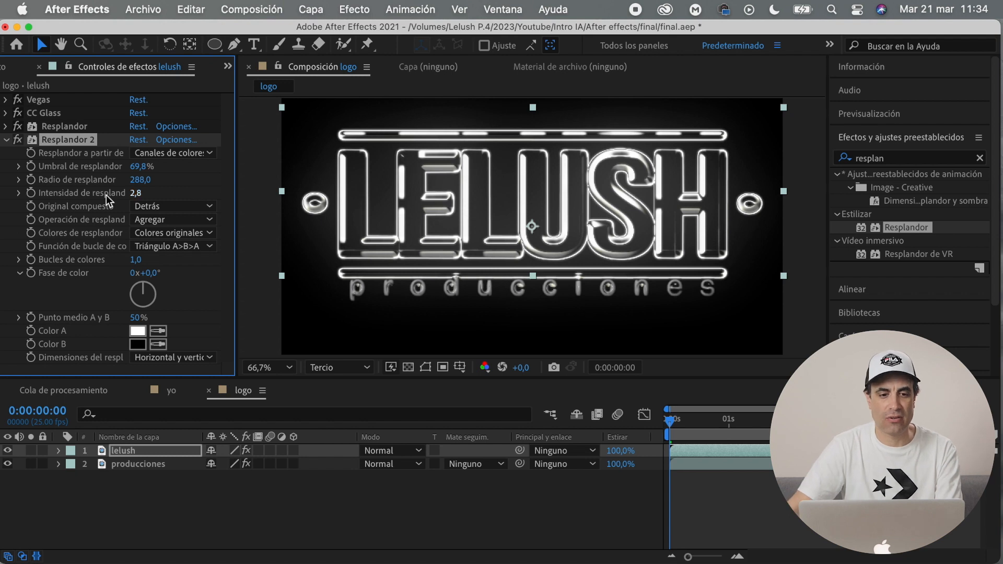
Apply the Resplandor effect twice to the producciones layer
left_click(7, 139)
left_click(137, 465)
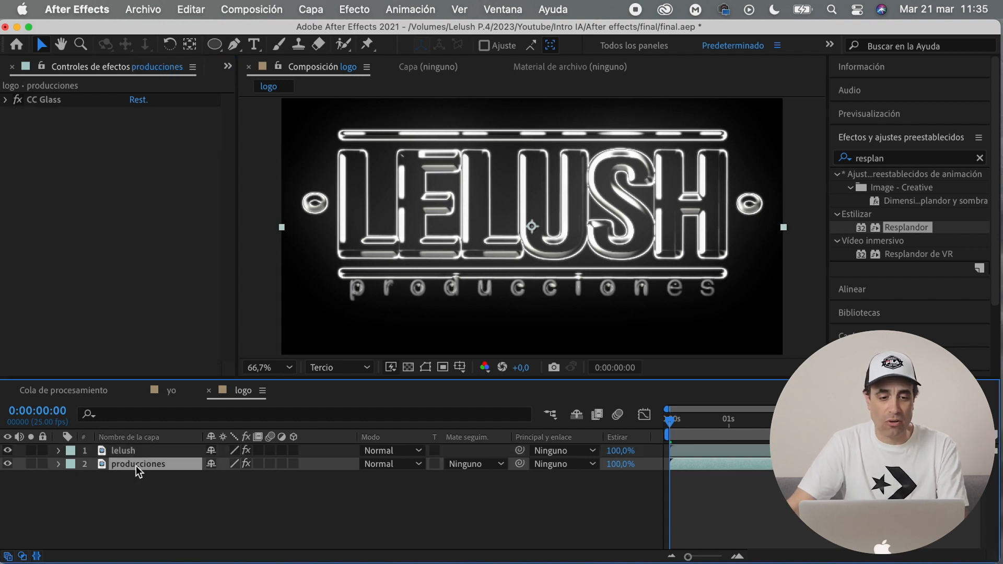
double_click(905, 228)
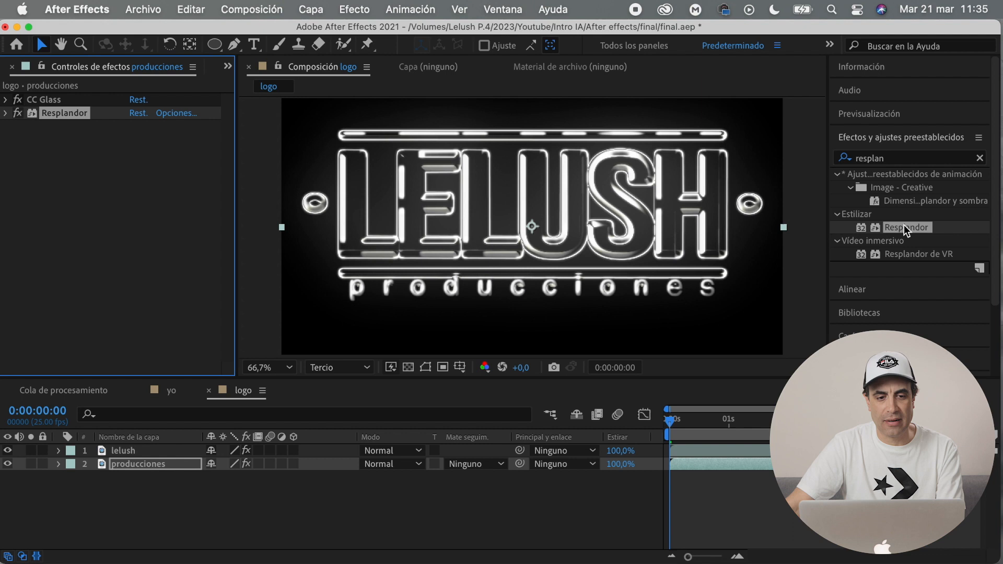
double_click(905, 228)
Set the producciones layer's second Resplandor to threshold 81,6%, radius 292,0 and intensity 15,0, and save the project
left_click_drag(139, 154, 230, 154)
left_click_drag(138, 167, 265, 173)
left_click(6, 126)
left_click(5, 113)
mouse_move(138, 167)
left_mouse_down()
mouse_move(186, 185)
mouse_move(170, 166)
mouse_move(156, 185)
mouse_move(131, 181)
mouse_move(139, 181)
left_mouse_up()
left_click(123, 451)
left_click(6, 127)
left_click(7, 127)
key("super+s")
left_click(6, 113)
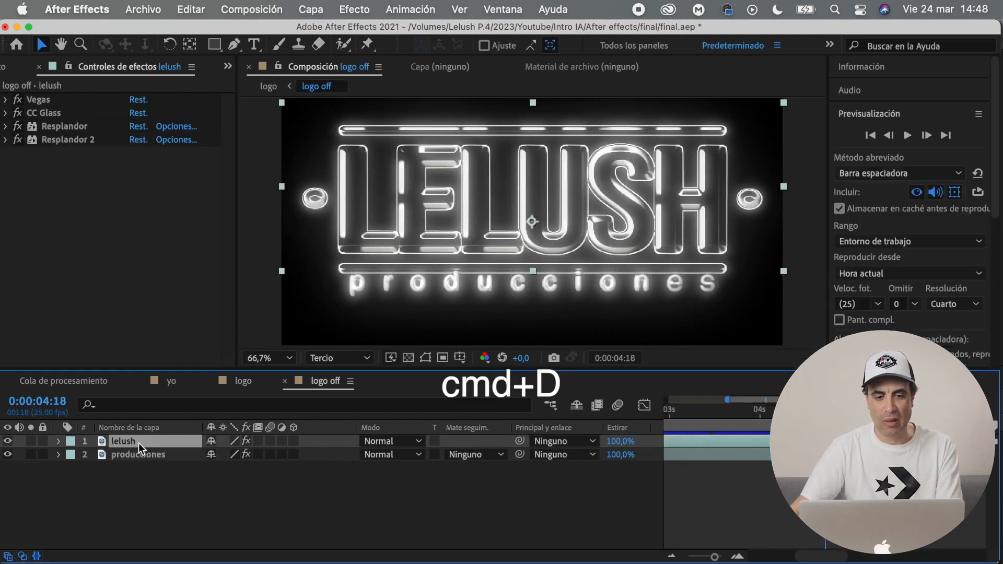
Duplicate the lelush layer and turn off both Resplandor effects on the copy
key("super+d")
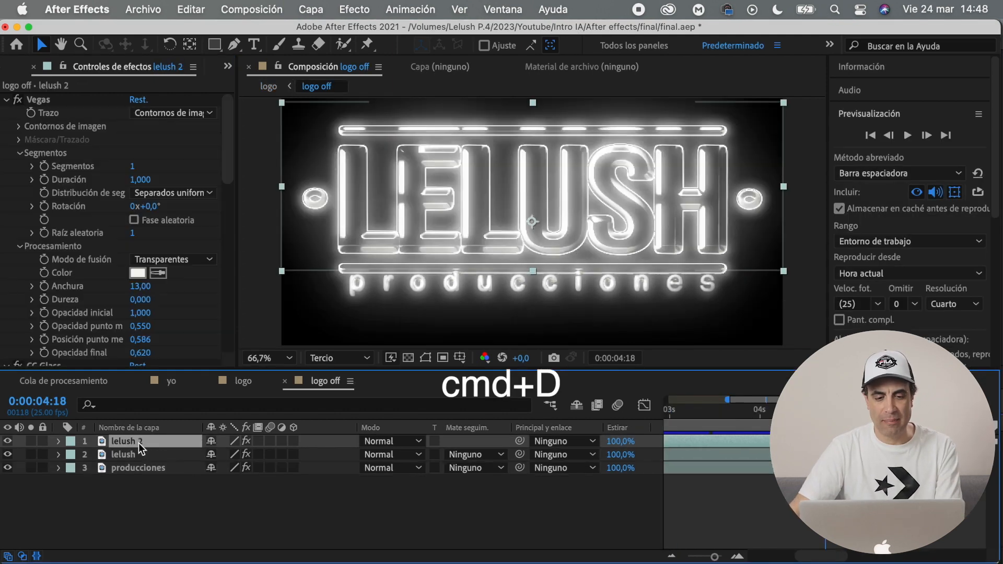
left_click(6, 100)
left_click(6, 113)
left_click(6, 125)
left_click(5, 140)
left_click(17, 125)
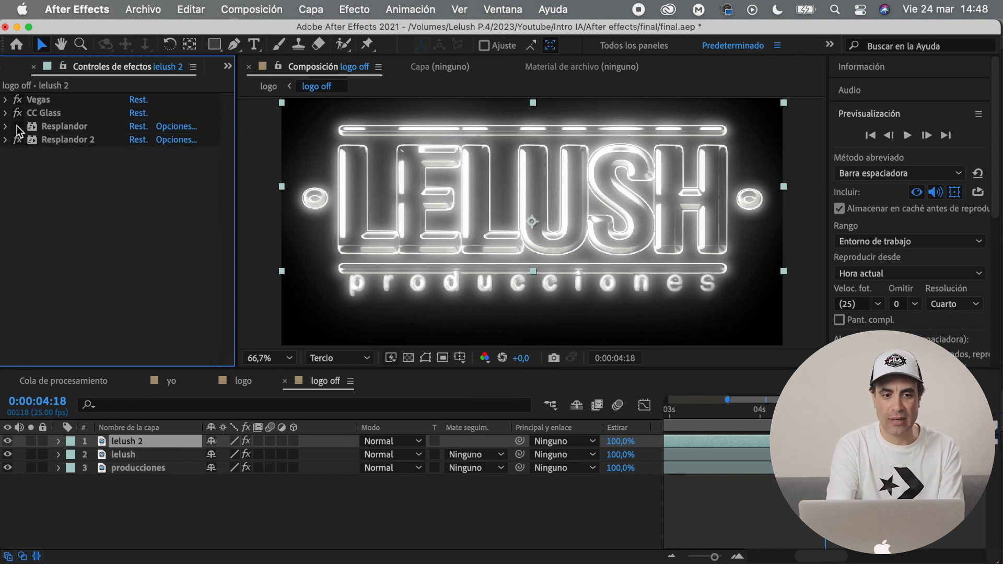
left_click(18, 139)
Duplicate the producciones layer, place the copy directly below lelush 2, and turn off both of its Resplandor effects
left_click(134, 472)
key("super+d")
left_click_drag(134, 468, 136, 452)
left_click(6, 99)
left_click(5, 112)
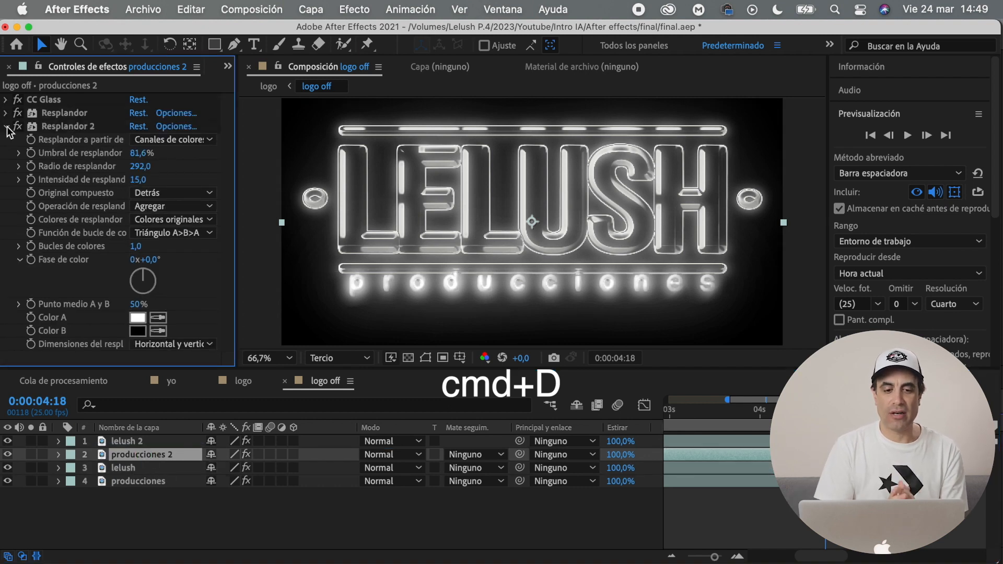
left_click(6, 126)
left_click(17, 113)
left_click(18, 126)
Precompose the lelush 2 and producciones 2 layers as "logo off"
left_click(146, 443, "shift")
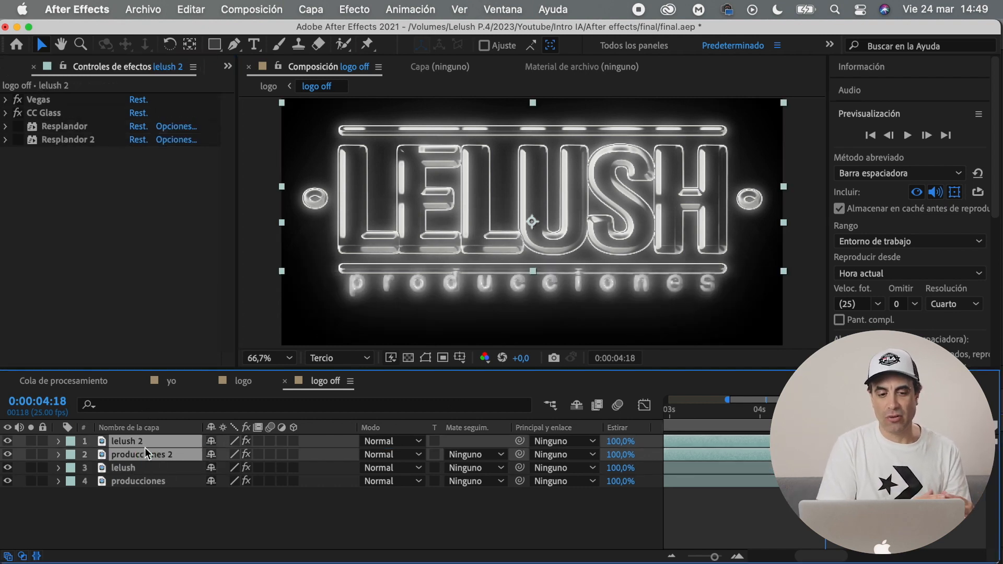
right_click(147, 444)
left_click(183, 470)
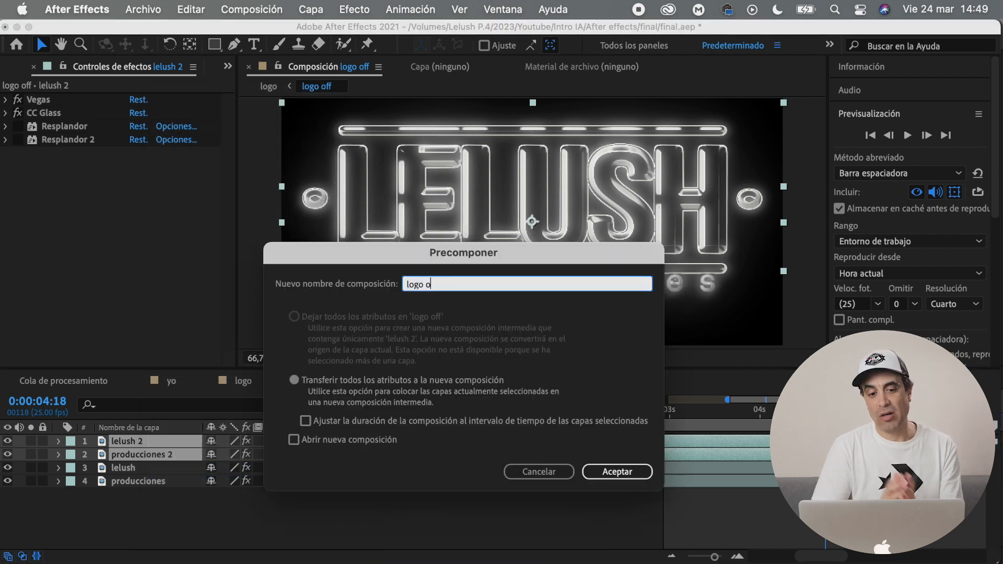
key("Return")
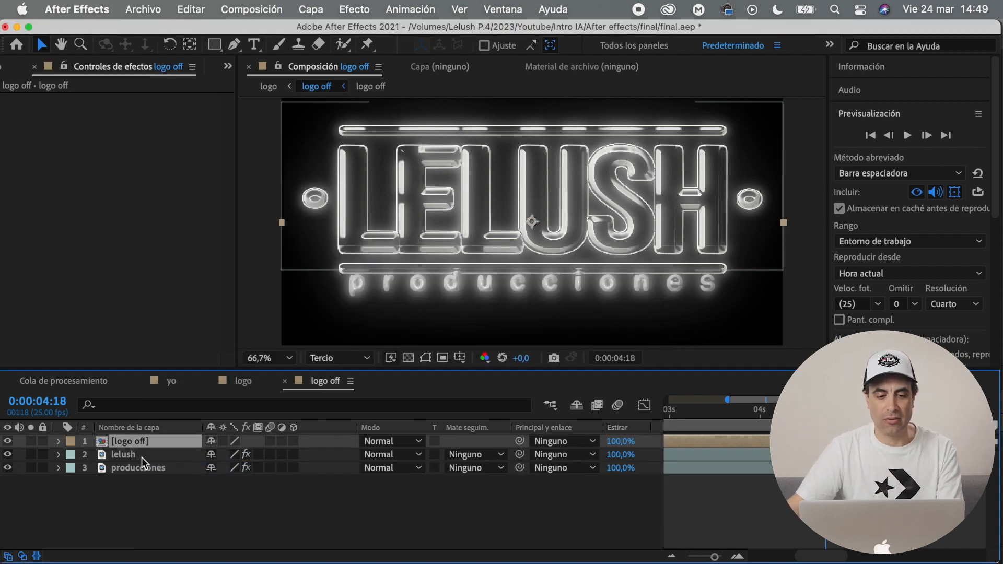
Precompose the original lelush and producciones layers as "logo on"
left_click(143, 456)
left_click(146, 468, "shift")
right_click(152, 470)
left_click(177, 469)
type("logo on")
key("Return")
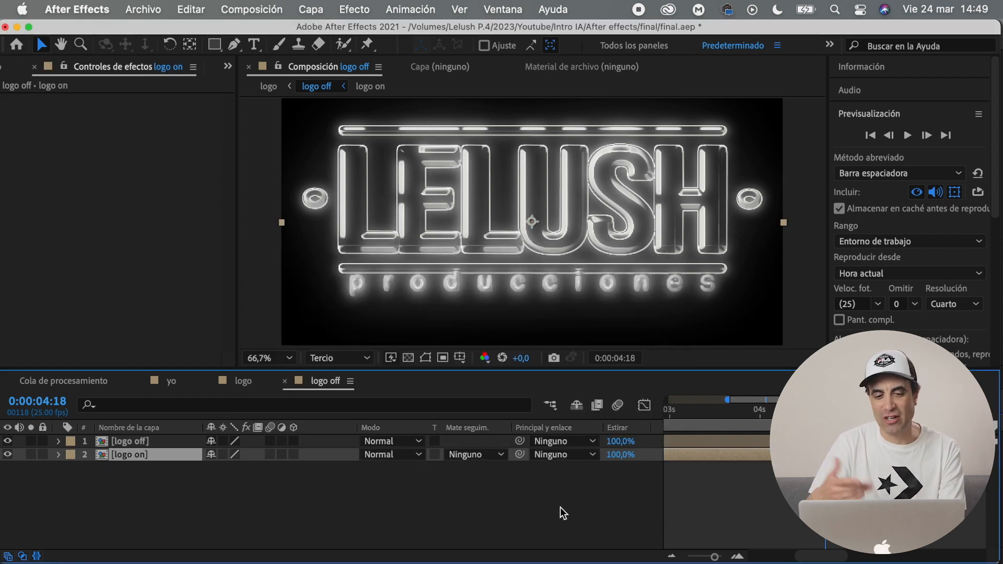
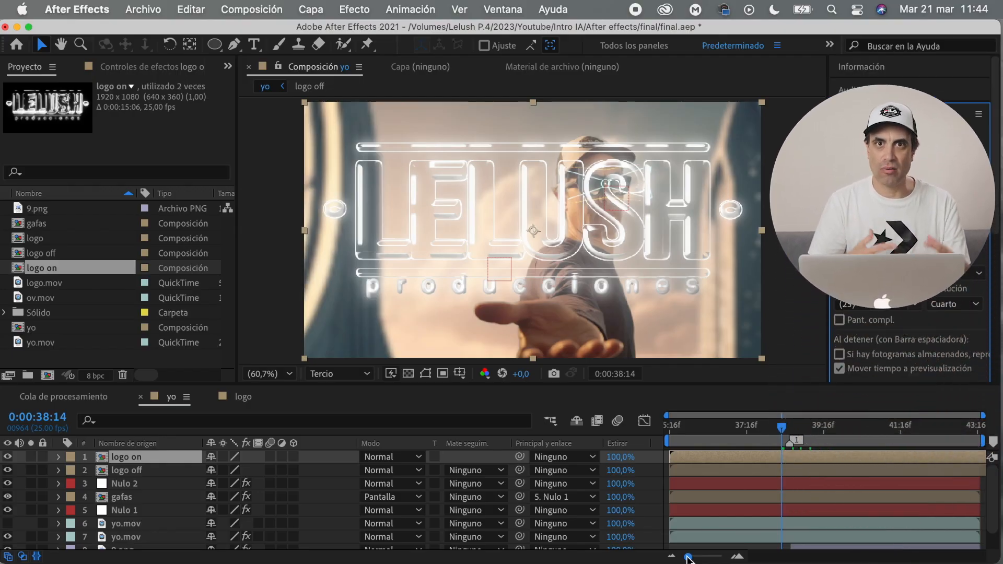
Split the logo on layer at 0:00:38:17 in the yo composition
left_click_drag(688, 558, 710, 559)
left_click(935, 135)
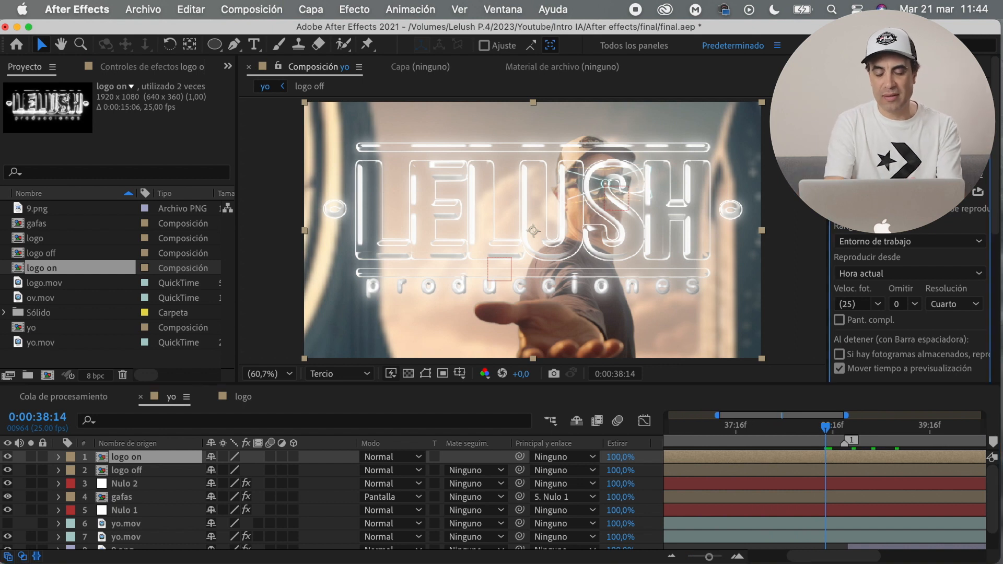
left_click(935, 135)
left_click(934, 136)
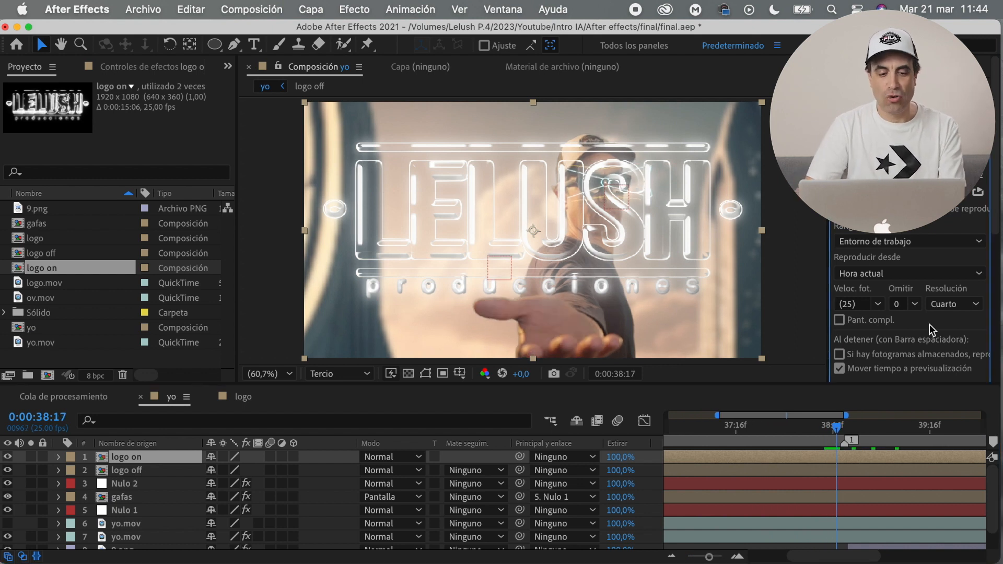
left_click(113, 458)
key("super+shift+d")
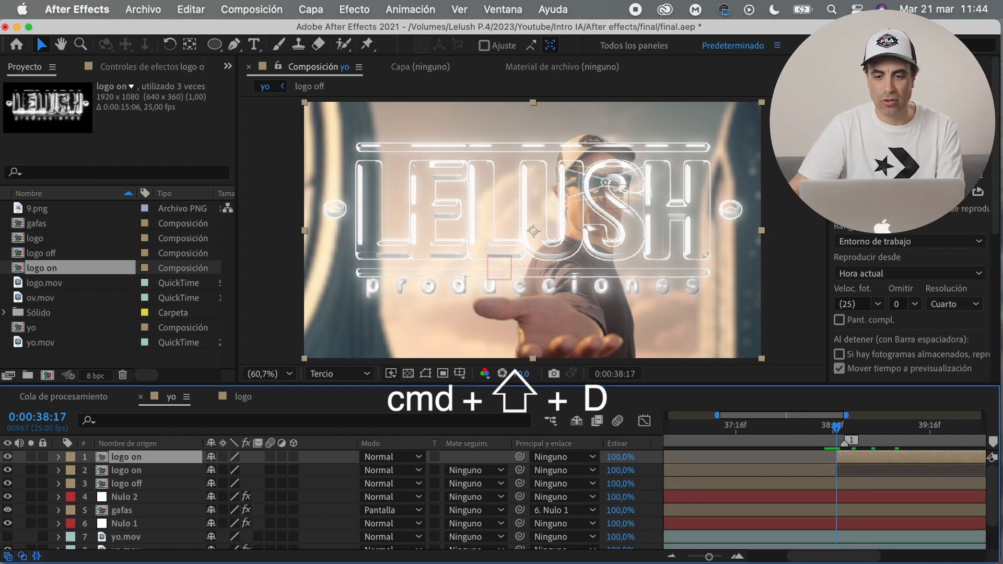
Trim the end of the earlier logo on segment to 0:00:38:13, leaving a flicker gap before the next segment
key("super+Left")
key("super+Left")
key("super+Left")
key("super+Left")
key("super+Left")
key("super+Left")
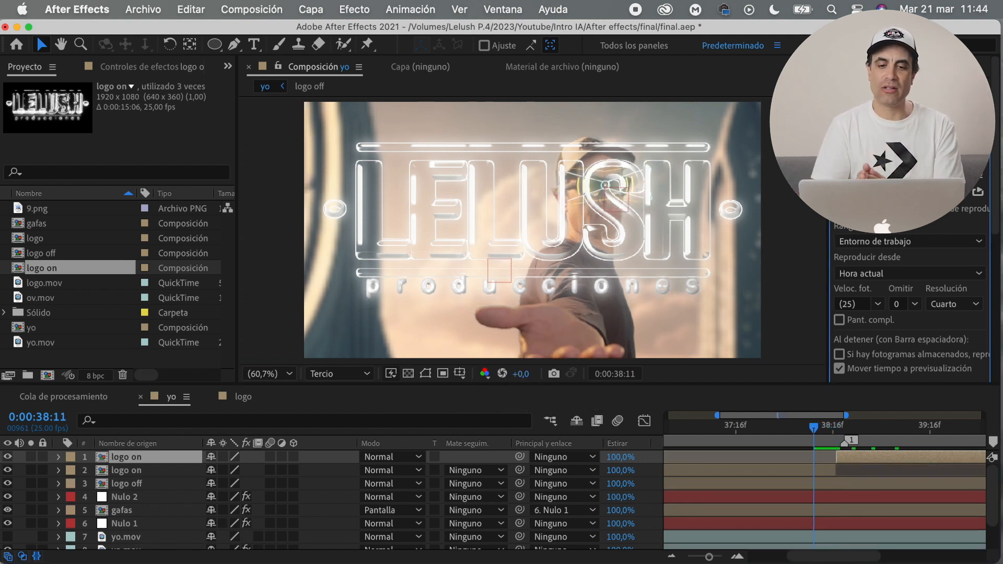
key("super+Right")
key("super+Right")
left_click(829, 470)
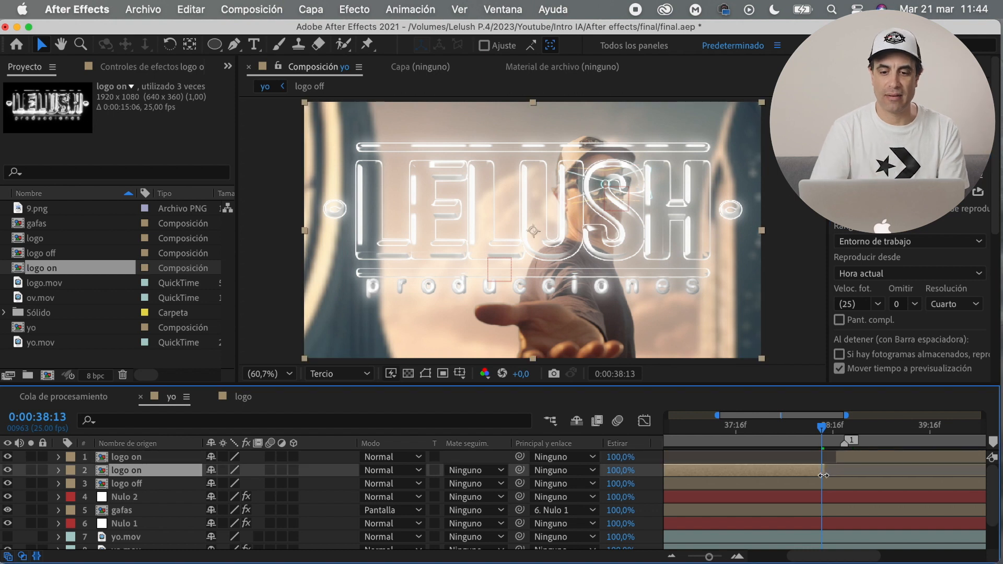
Play the flicker on and split the later logo on segment at 0:00:39:00
left_click(723, 557)
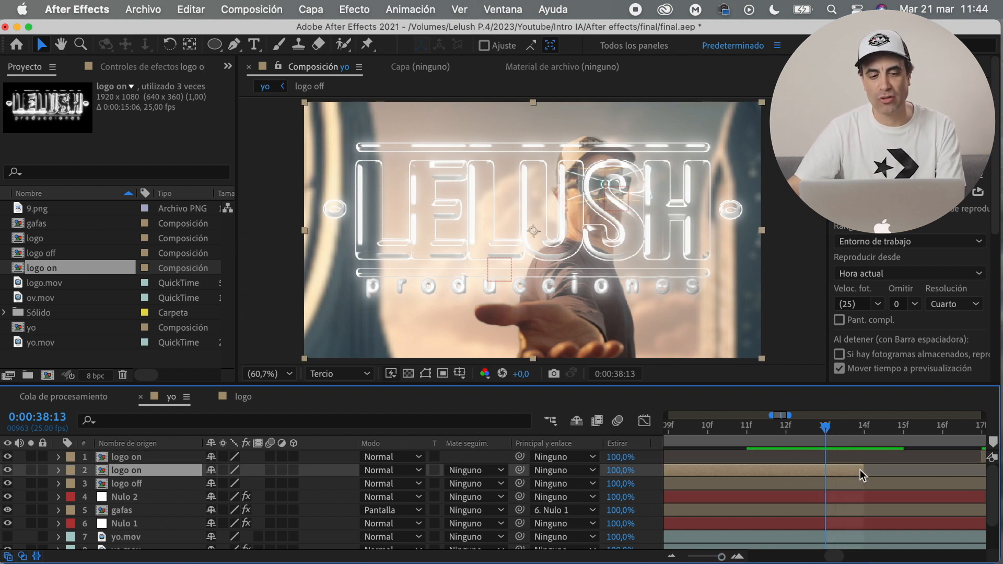
left_click_drag(722, 557, 718, 556)
scroll(820, 504, "right", 8)
scroll(763, 465, "left", 6)
key("space")
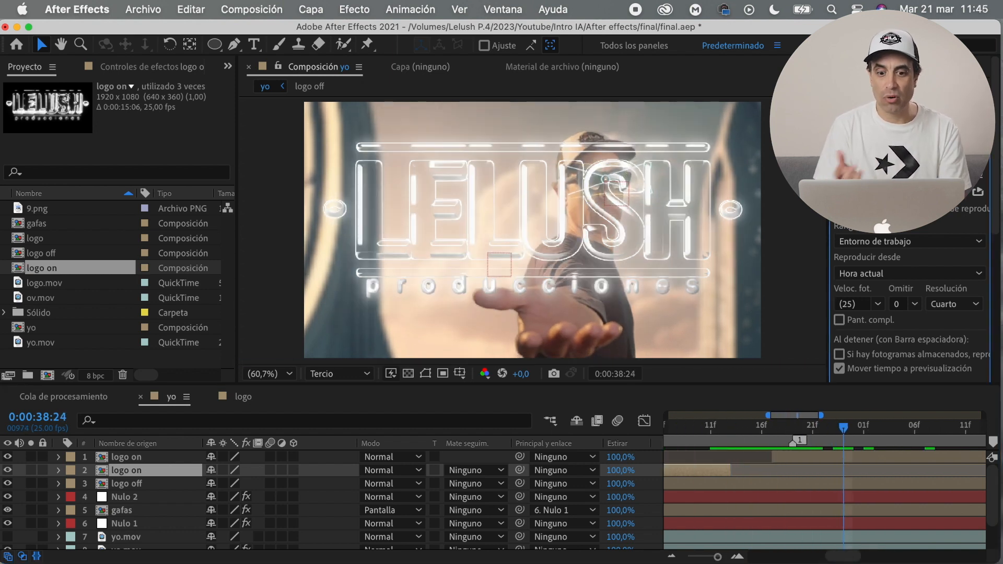
left_click(180, 460)
key("super+shift+d")
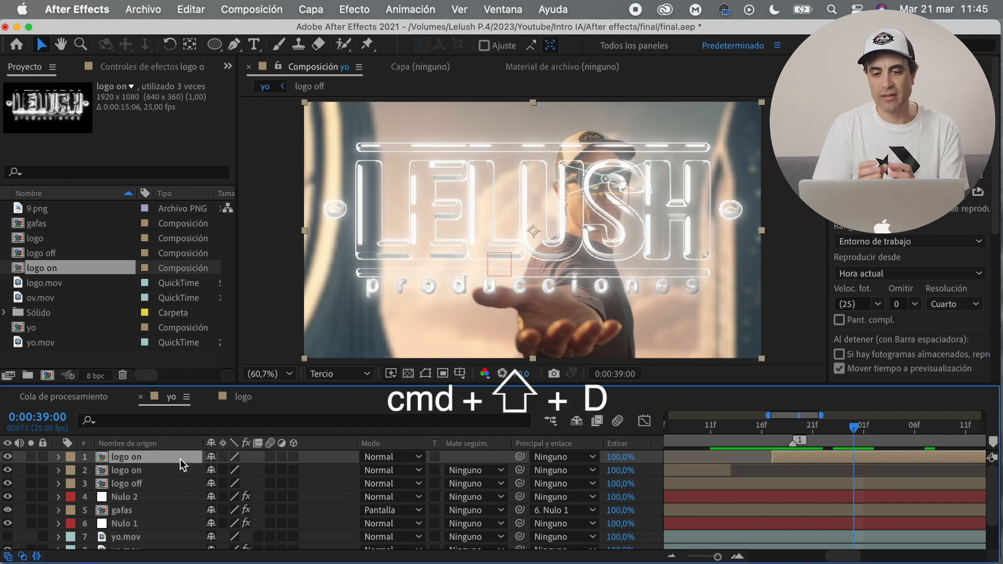
key("super+shift+d")
Trim the start of the newest logo on segment to 0:00:39:04 and advance two frames
key("Page_Down")
key("Page_Down")
key("Page_Down")
key("Page_Down")
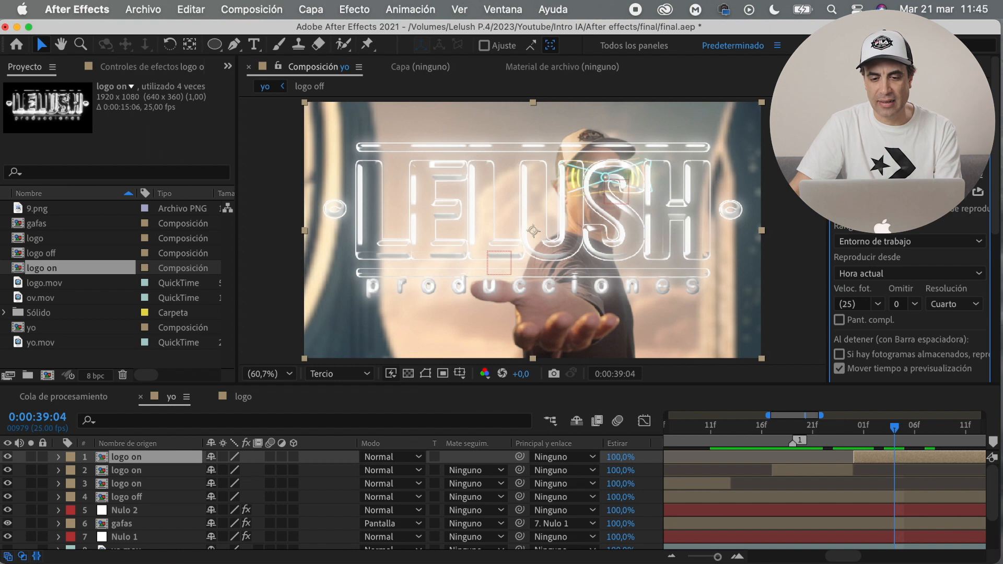
left_click_drag(854, 459, 894, 459)
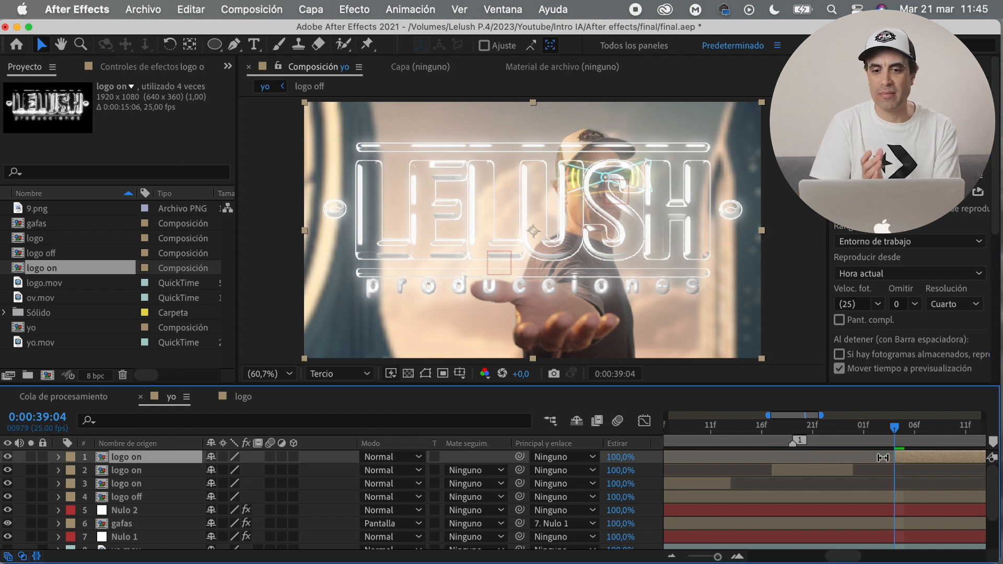
key("Page_Down")
key("Page_Down")
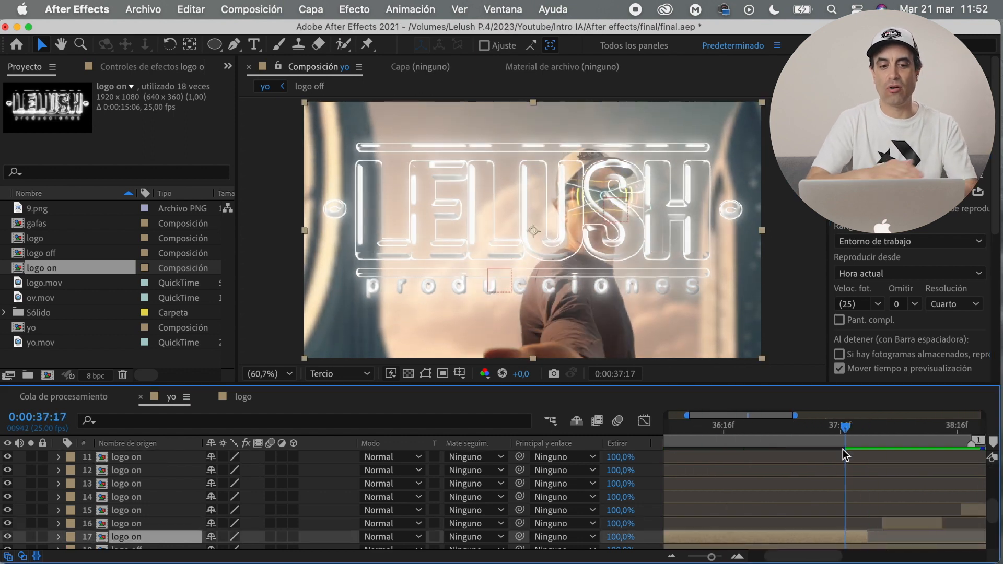
Precompose all the logo on segments together with the logo off layer as "logo_"
scroll(157, 482, "down", 6)
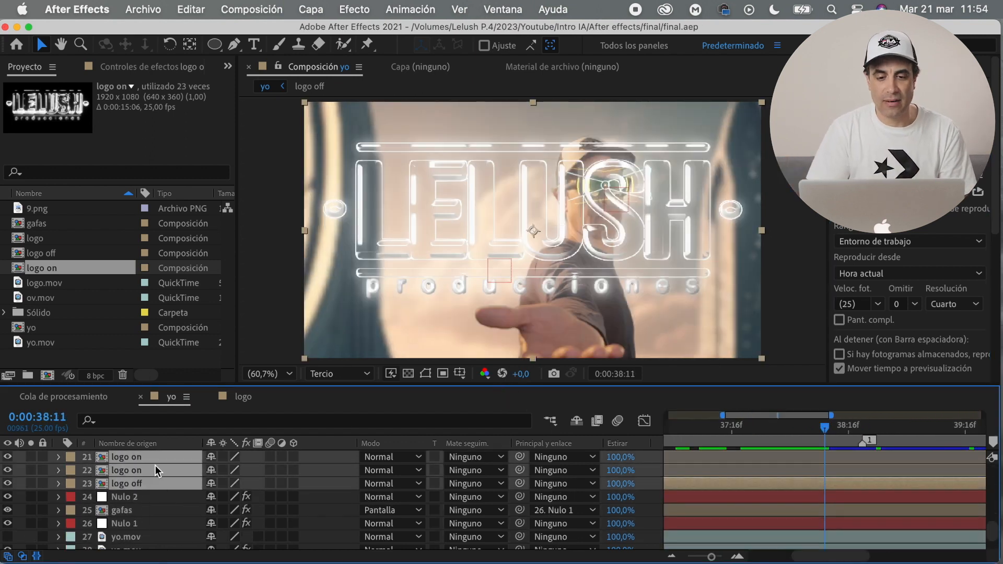
right_click(157, 470)
left_click(160, 470)
type("logo_")
key("Return")
scroll(201, 477, "up", 1)
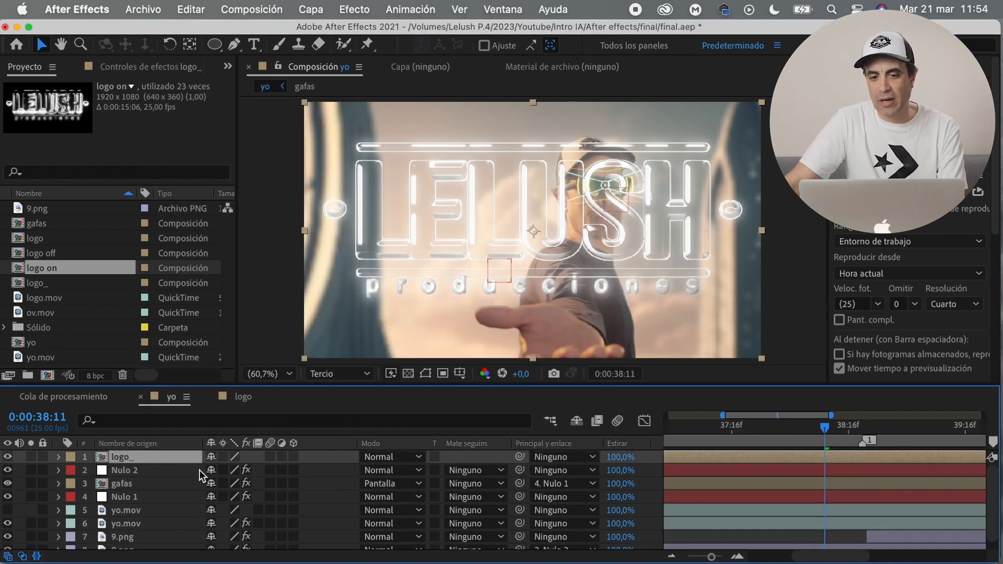
Scale the logo_ layer to 70%, set its blending mode to Pantalla, and preview the flicker
key("s")
left_click_drag(256, 472, 813, 471)
left_click_drag(828, 434, 847, 444)
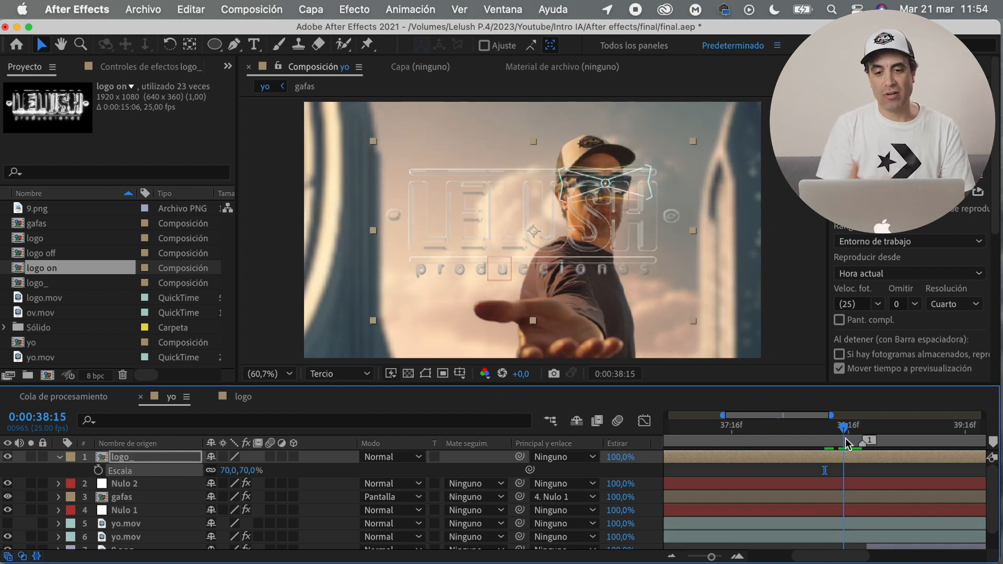
left_click(409, 458)
left_click(433, 512)
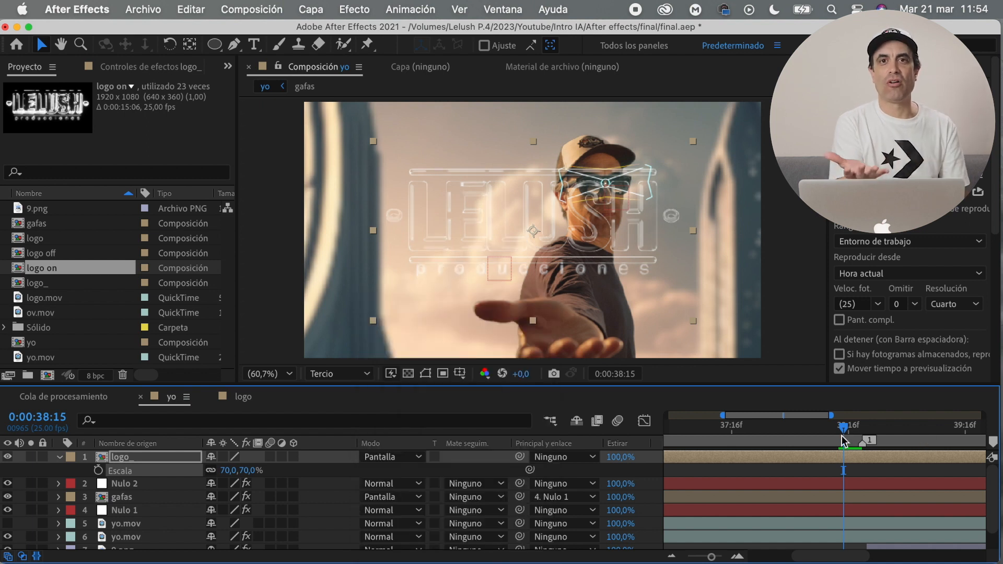
key("space")
key("space")
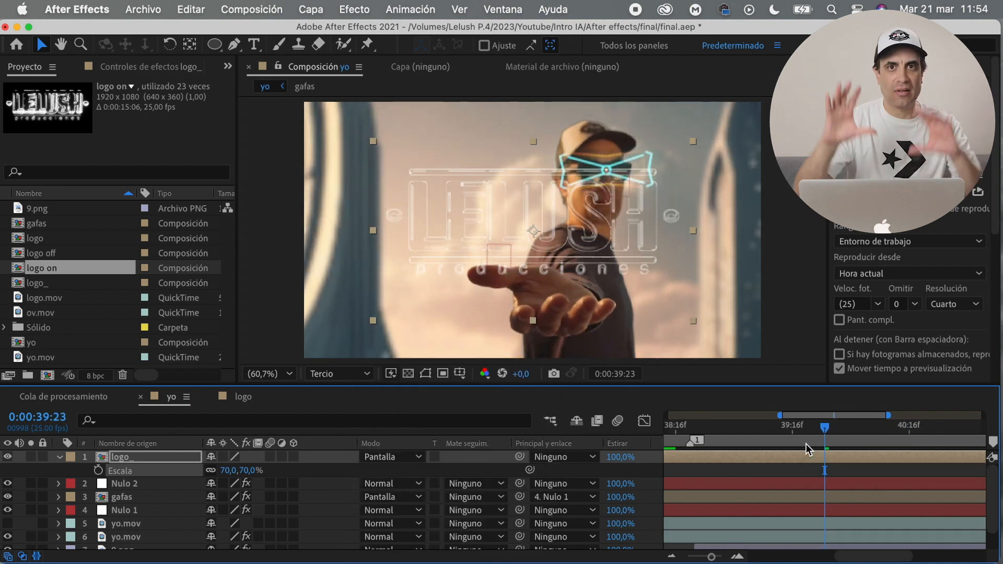
key("space")
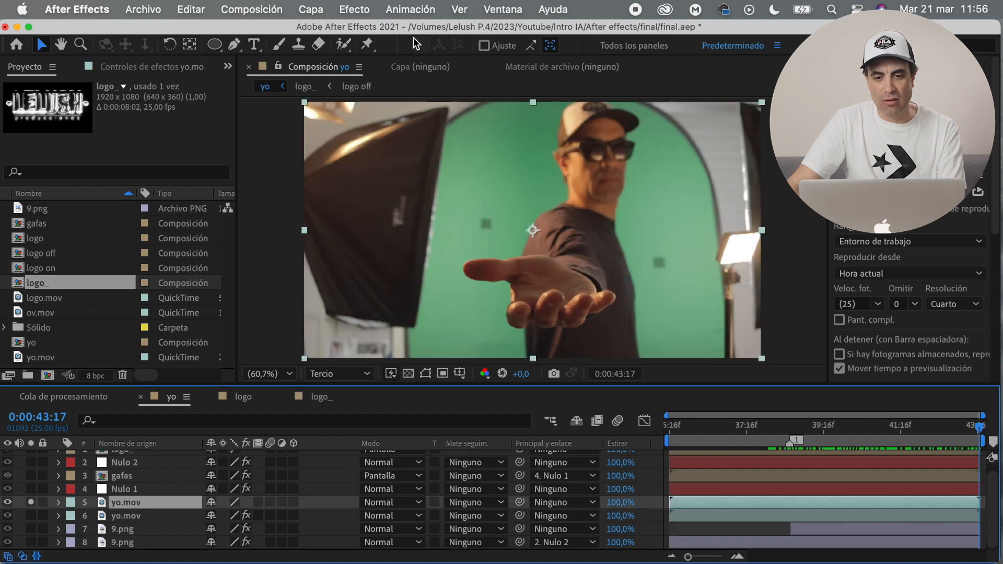
Apply Mocha AE tracking to the unkeyed yo.mov layer and launch the Mocha plugin
left_click(410, 9)
left_click(454, 158)
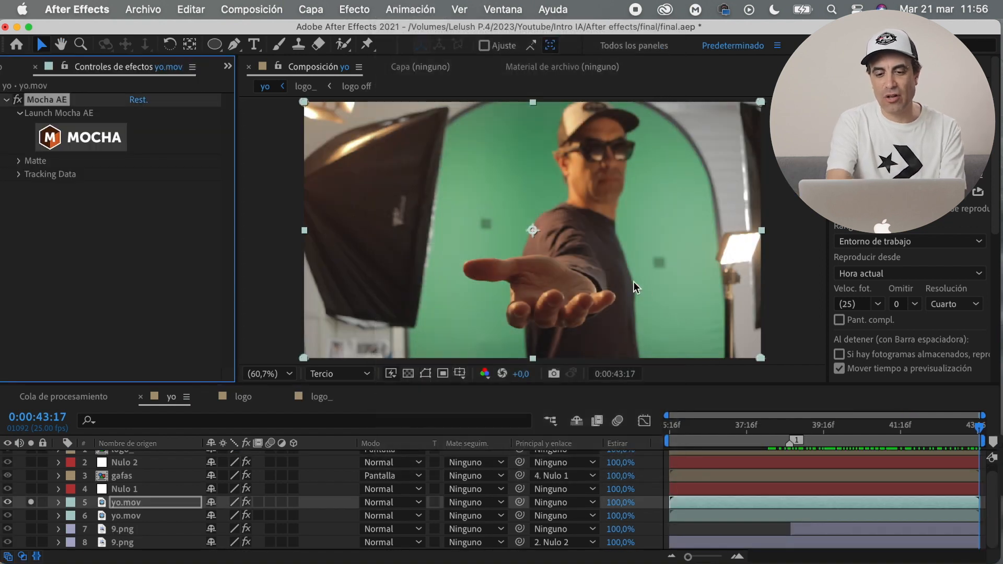
left_click(90, 140)
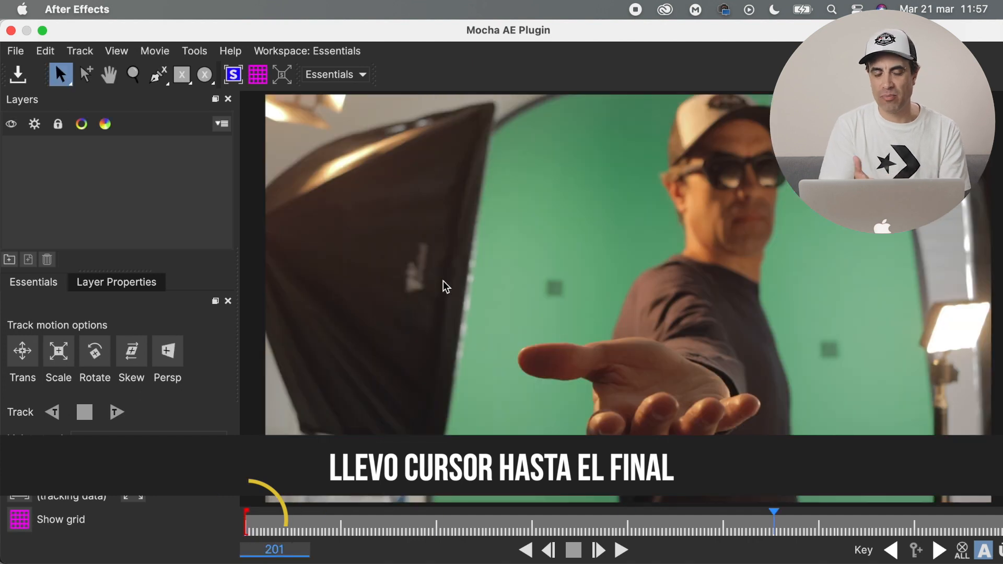
Draw a closed X-spline around the outstretched hand at frame 201
left_click(156, 75)
left_click(519, 317)
left_click(516, 395)
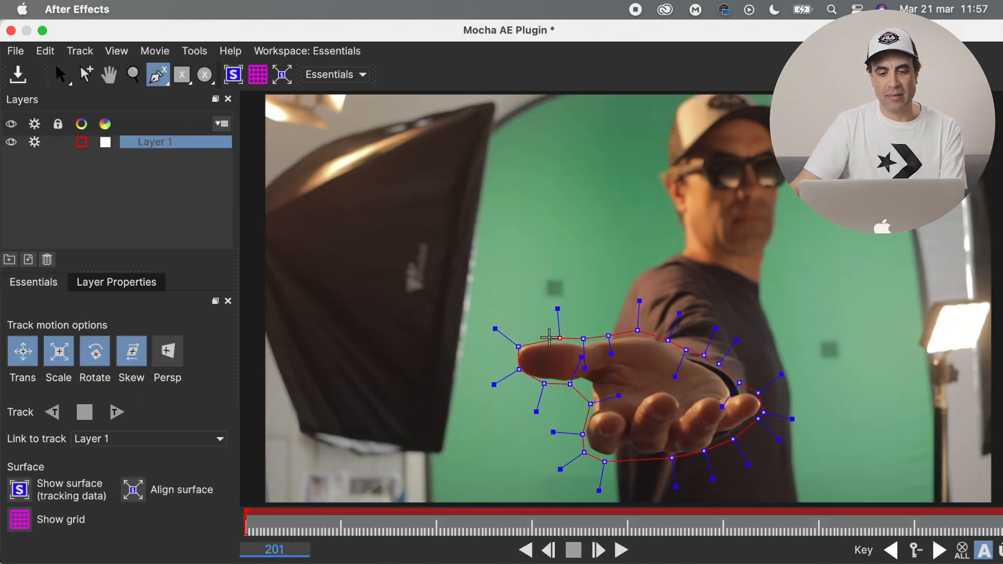
key("s")
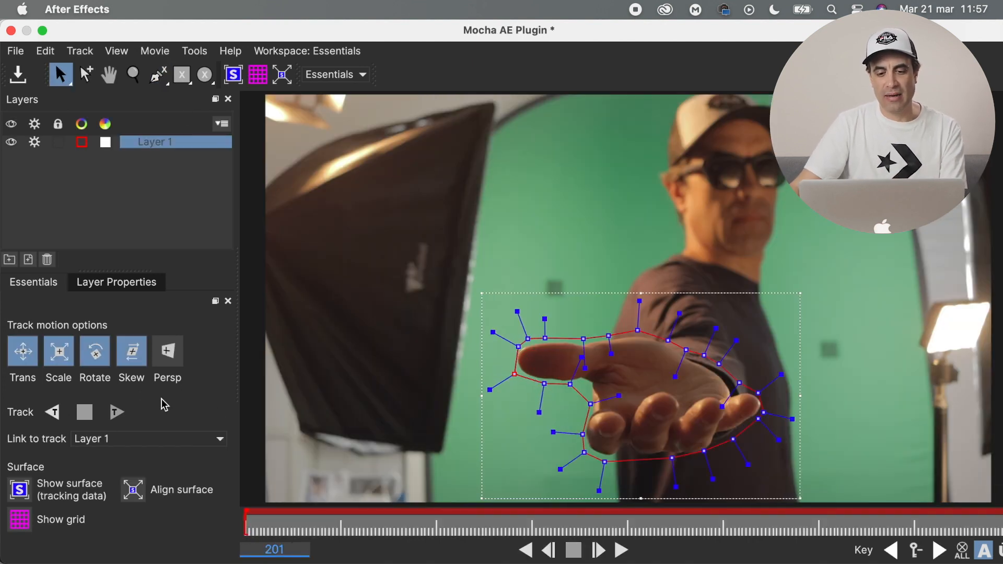
Track the hand shape backward with translation, scale, rotation and skew, stopping at about frame 42
left_click(54, 413)
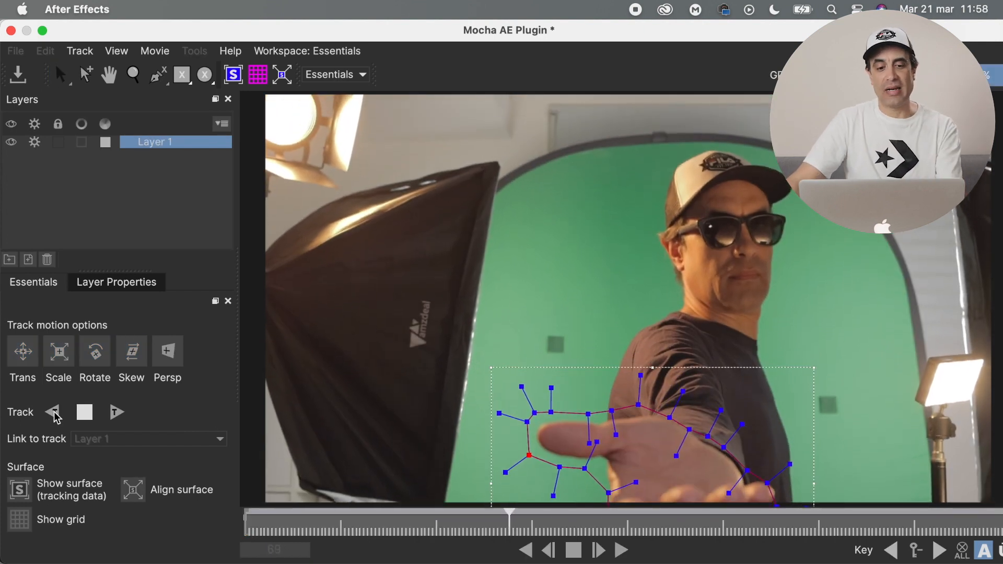
left_click(88, 421)
left_click(517, 309)
left_click(519, 313)
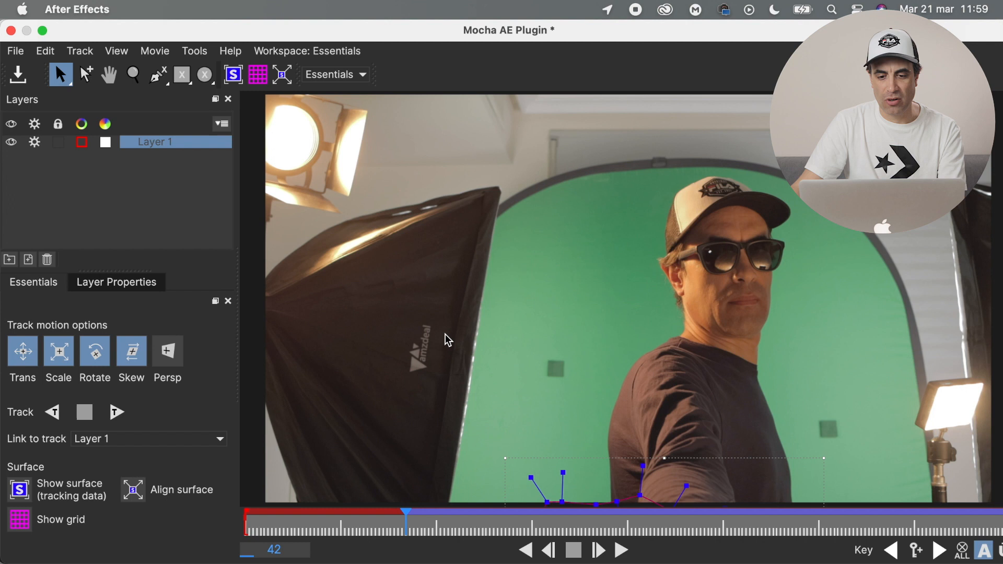
Rename the tracked hand layer to "mano" and save the Mocha project
left_click(18, 74)
double_click(153, 143)
type("mano")
key("Return")
left_click(18, 74)
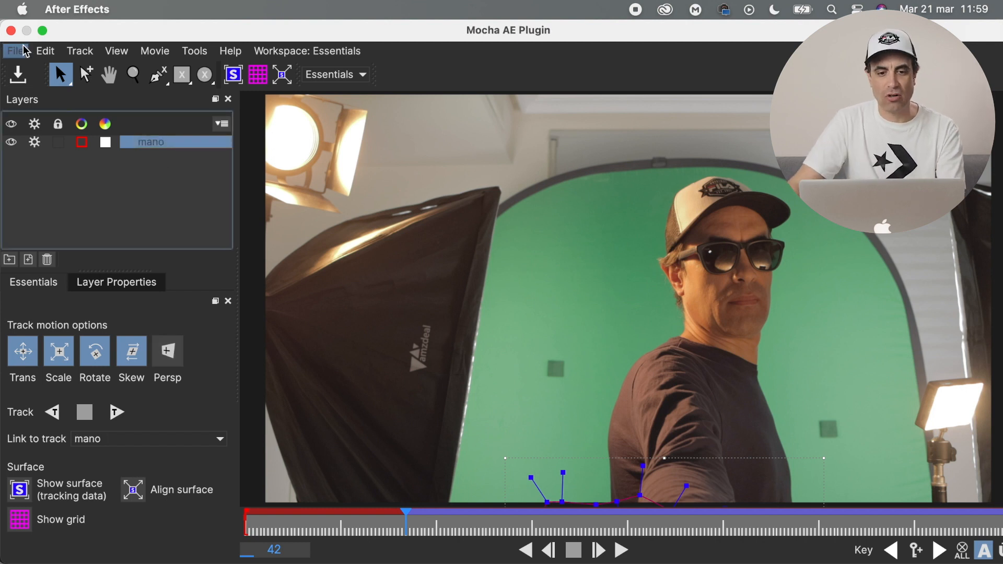
Close the Mocha plugin and add a new null object to the yo composition
left_click(11, 31)
left_click(315, 9)
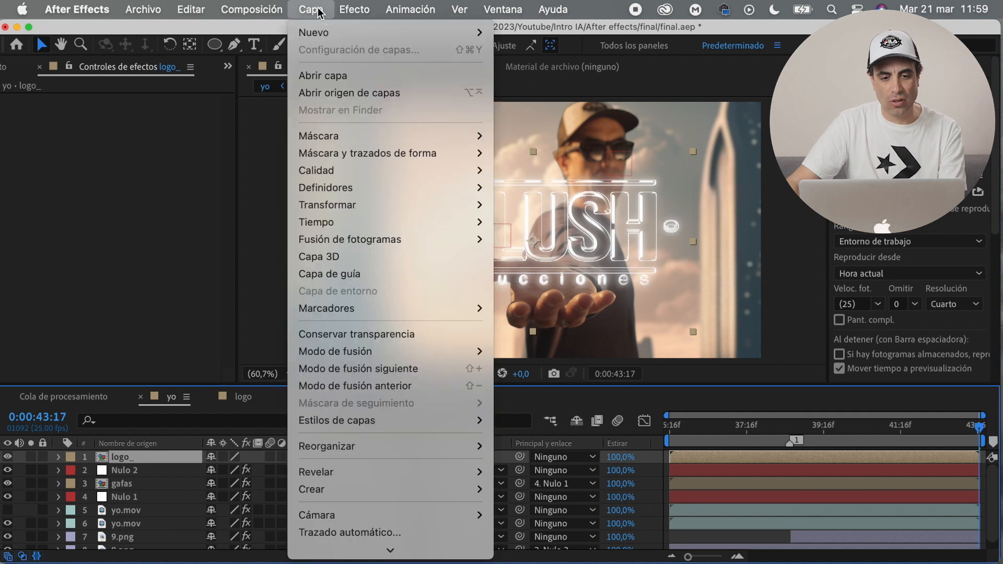
mouse_move(334, 32)
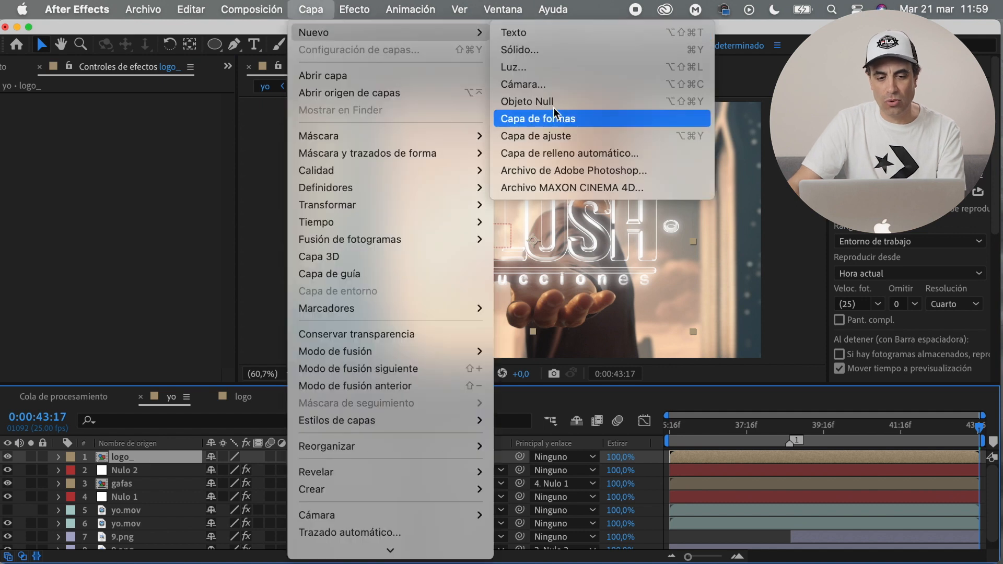
left_click(553, 102)
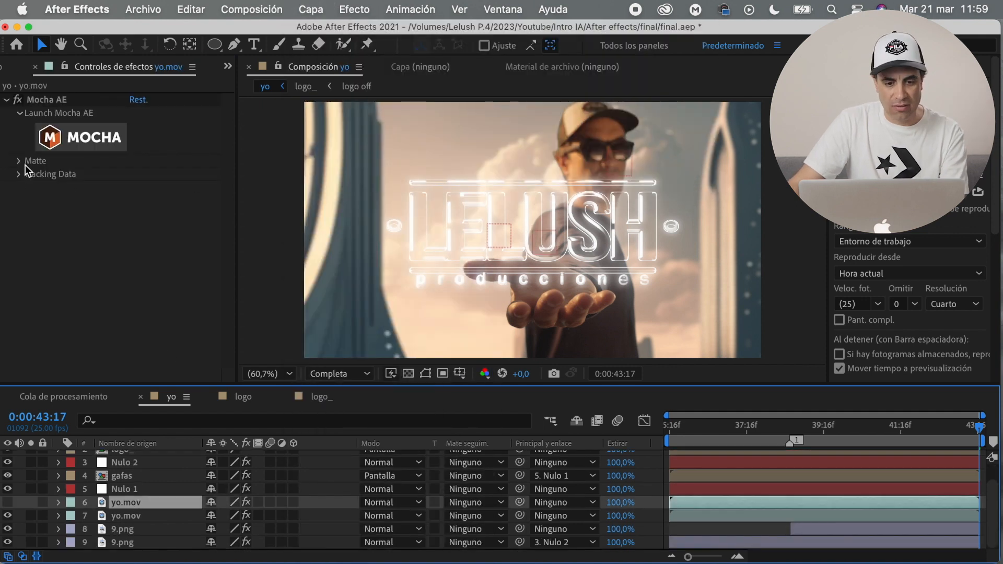
Create track data from the tracked hand in the Mocha AE effect on the unkeyed yo.mov layer
left_click(20, 173)
left_click(202, 186)
left_click(526, 312)
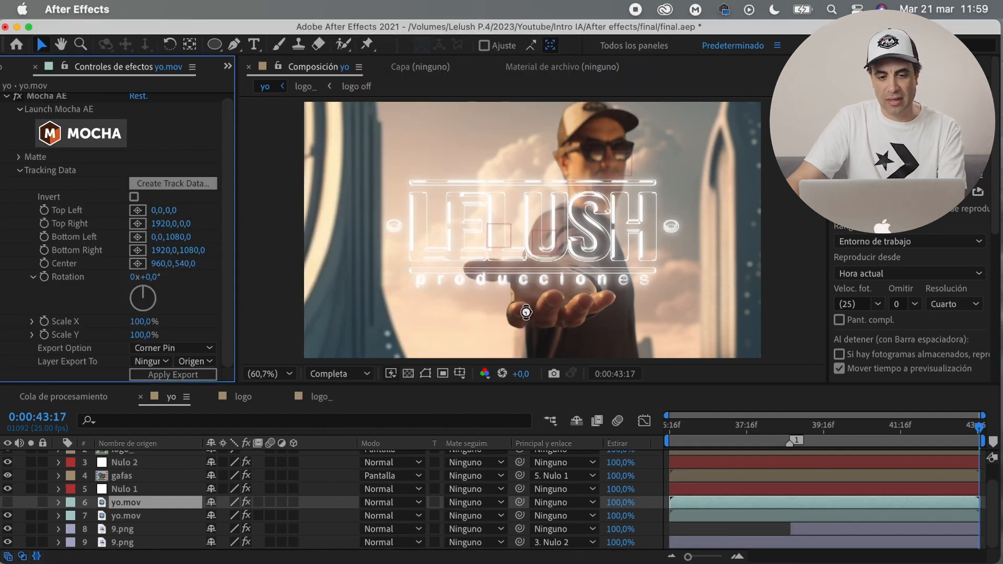
Set the Mocha export option and target layer, and apply the hand tracking data to the new null
left_click(172, 348)
left_click(173, 381)
left_click(150, 361)
left_click(157, 394)
left_click(172, 374)
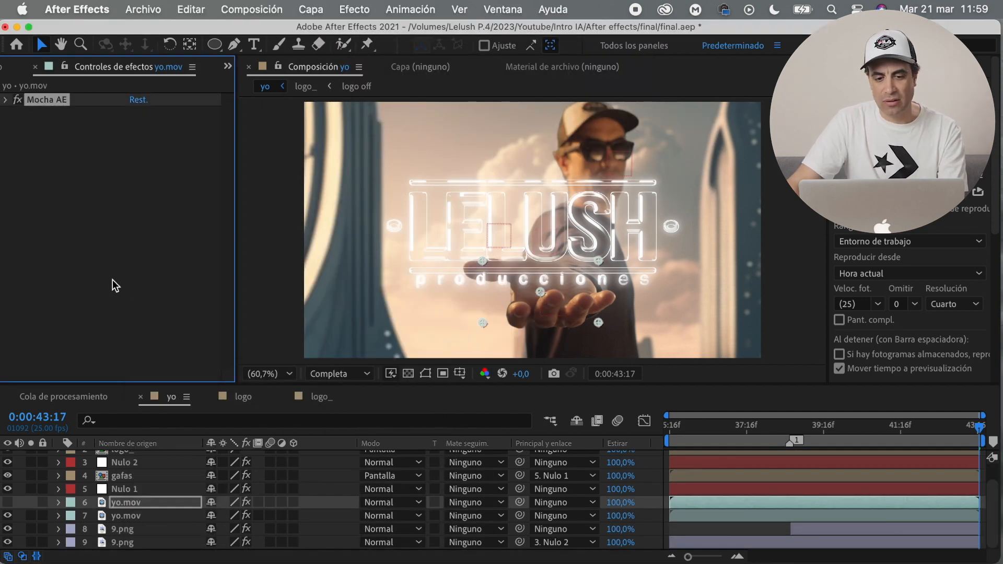
Parent the logo_ layer to Nulo 3 and preview the logo following the hand
scroll(522, 496, "up", 2)
left_click_drag(520, 470, 157, 462)
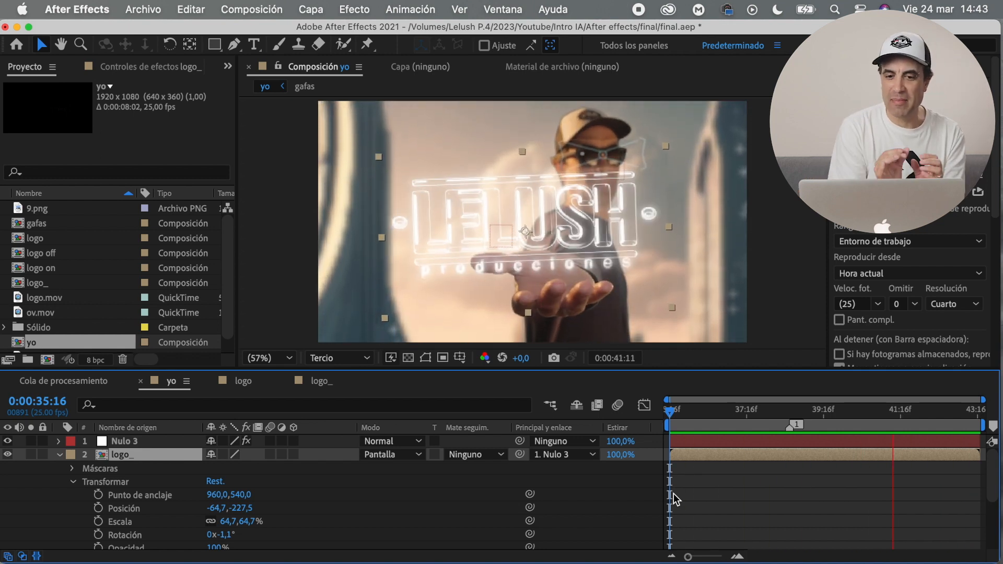
key("space")
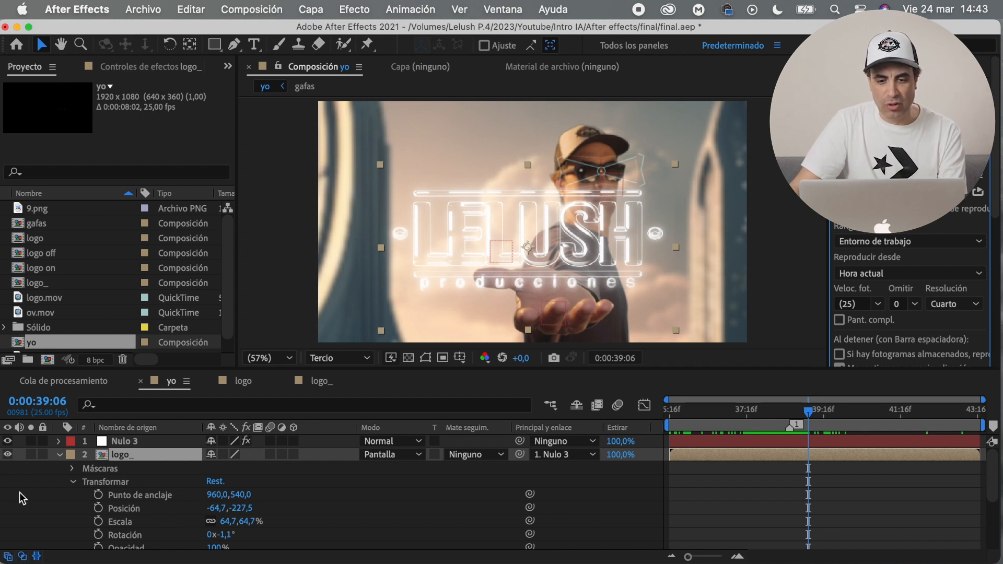
Animate the logo_ layer's Position with a keyframe at 0:00:39:06 and one of -48.2, 492.2 at 0:00:35:16, and preview the move
left_click(98, 507)
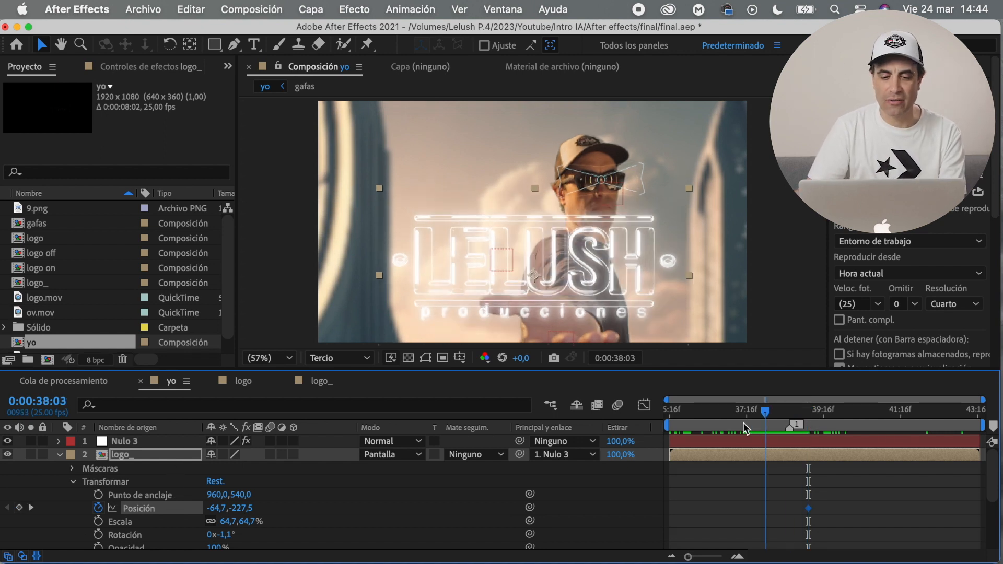
left_click_drag(799, 418, 587, 447)
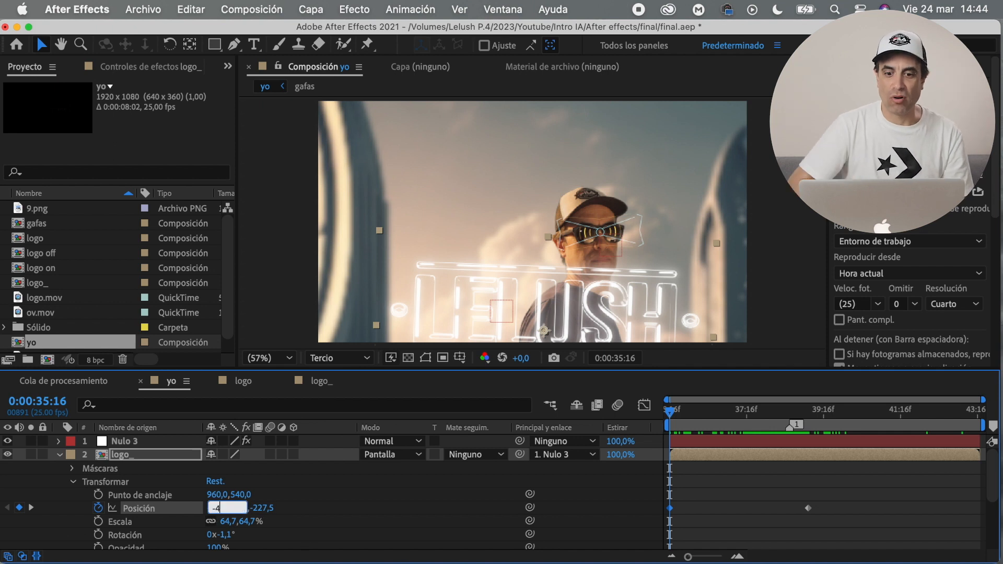
key("Return")
left_click_drag(241, 514, 275, 507)
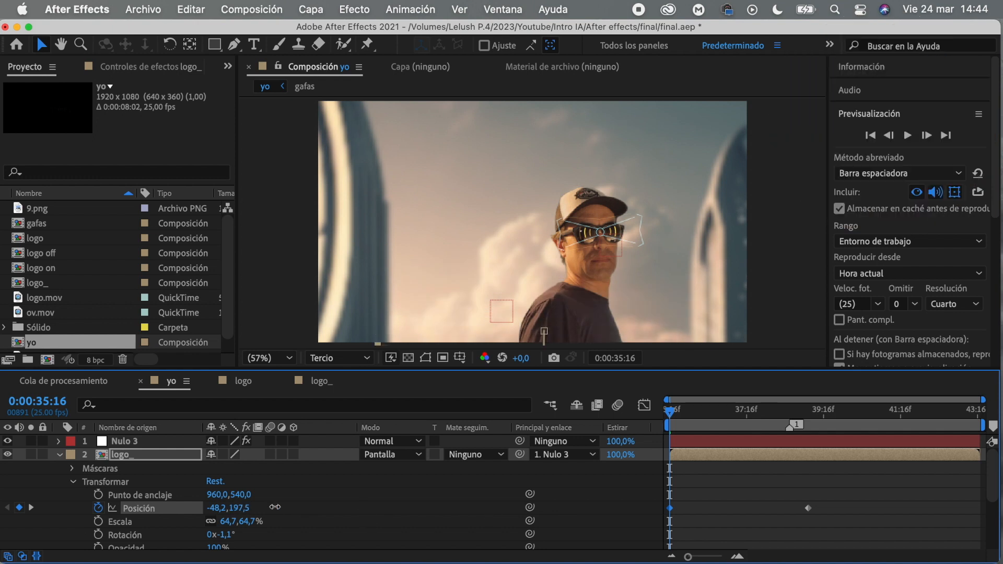
key("space")
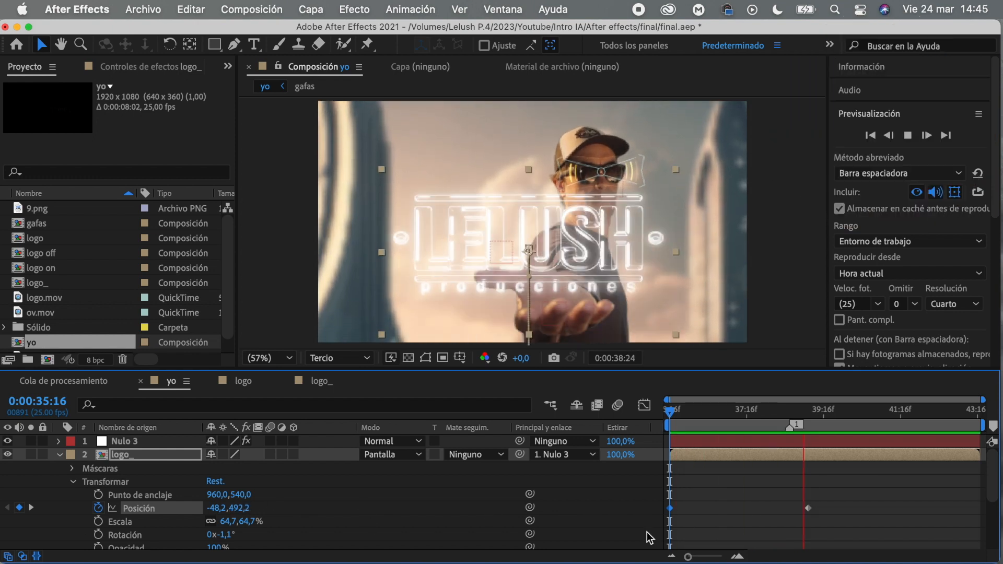